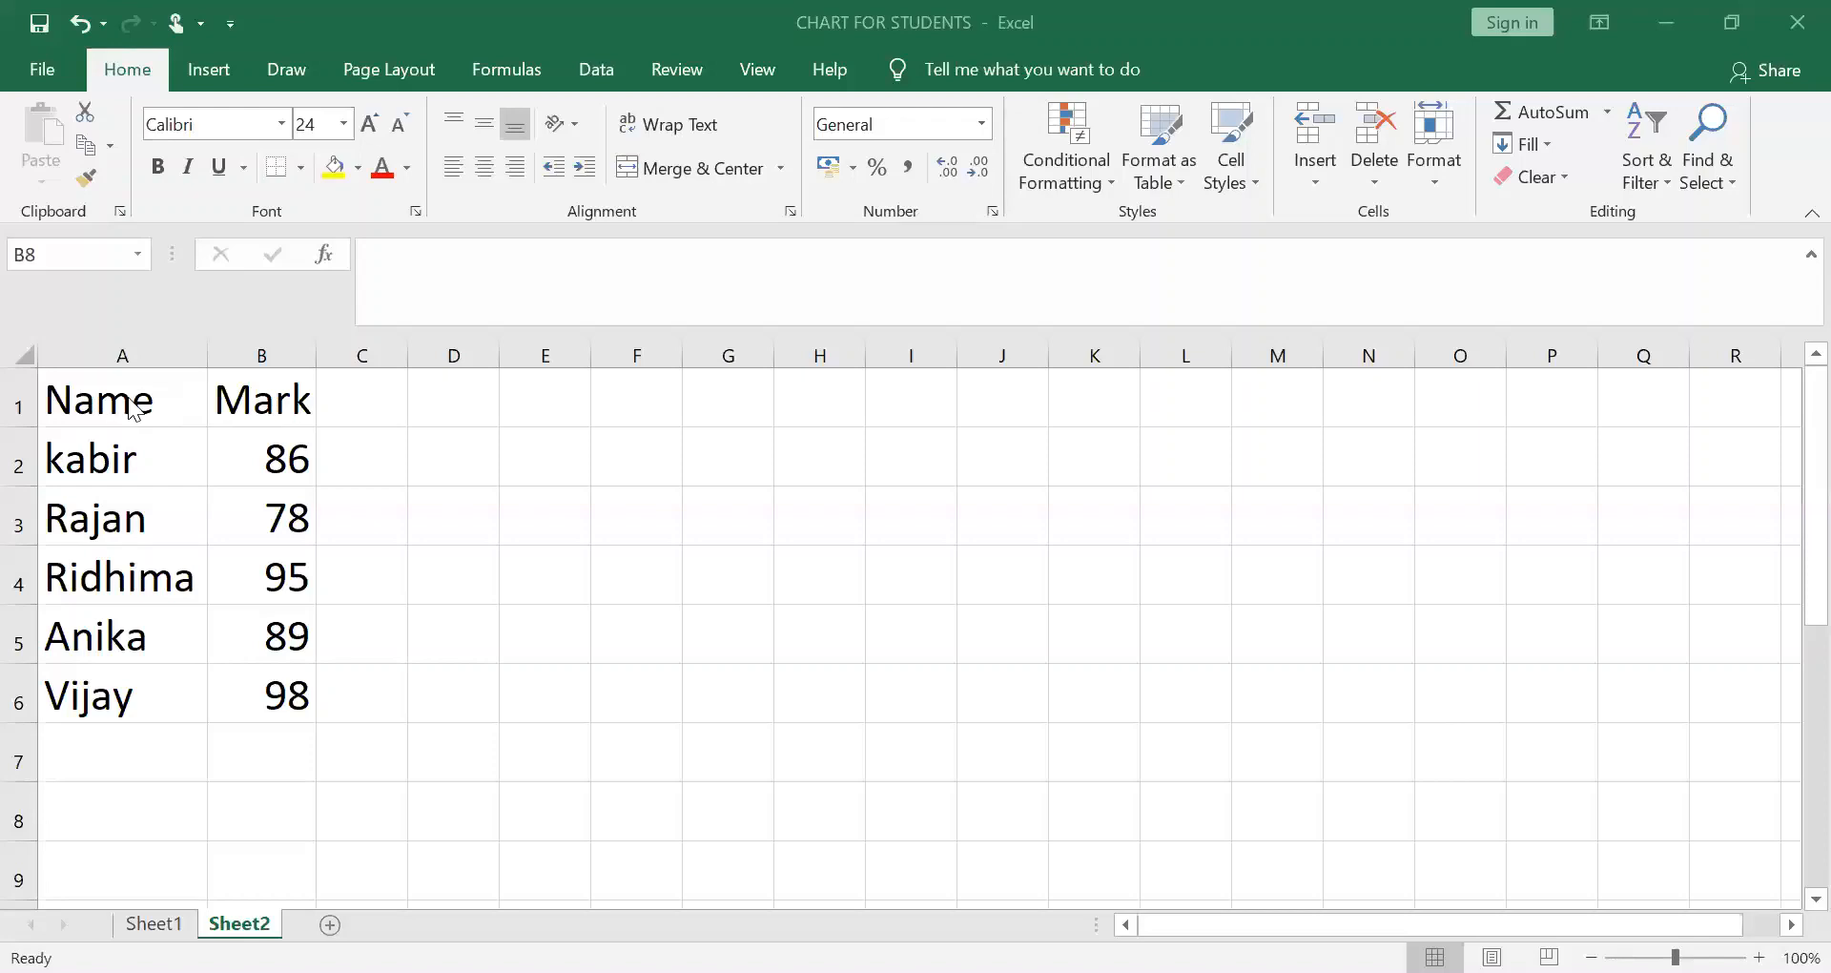
Insert a 2-D clustered column chart from the name and mark data in A1:B6
{"action": "left_click_drag", "start_coordinate": [132, 407], "coordinate": [287, 685]}
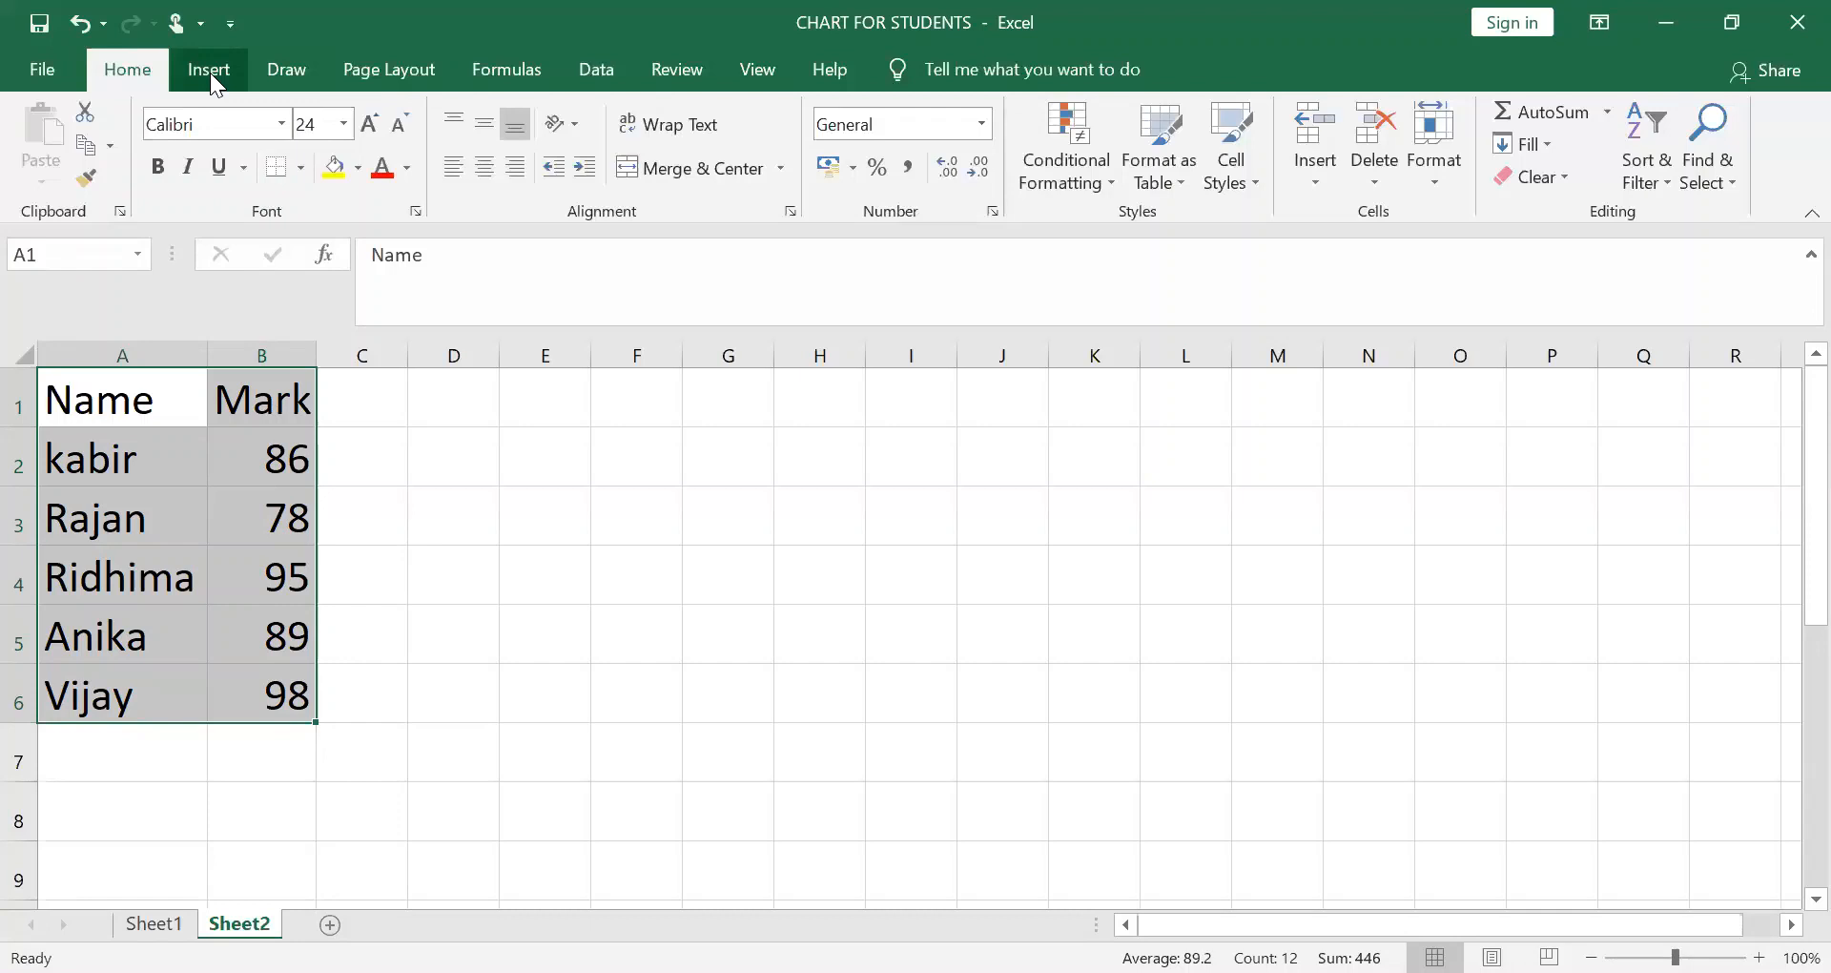
{"action": "left_click", "coordinate": [210, 72]}
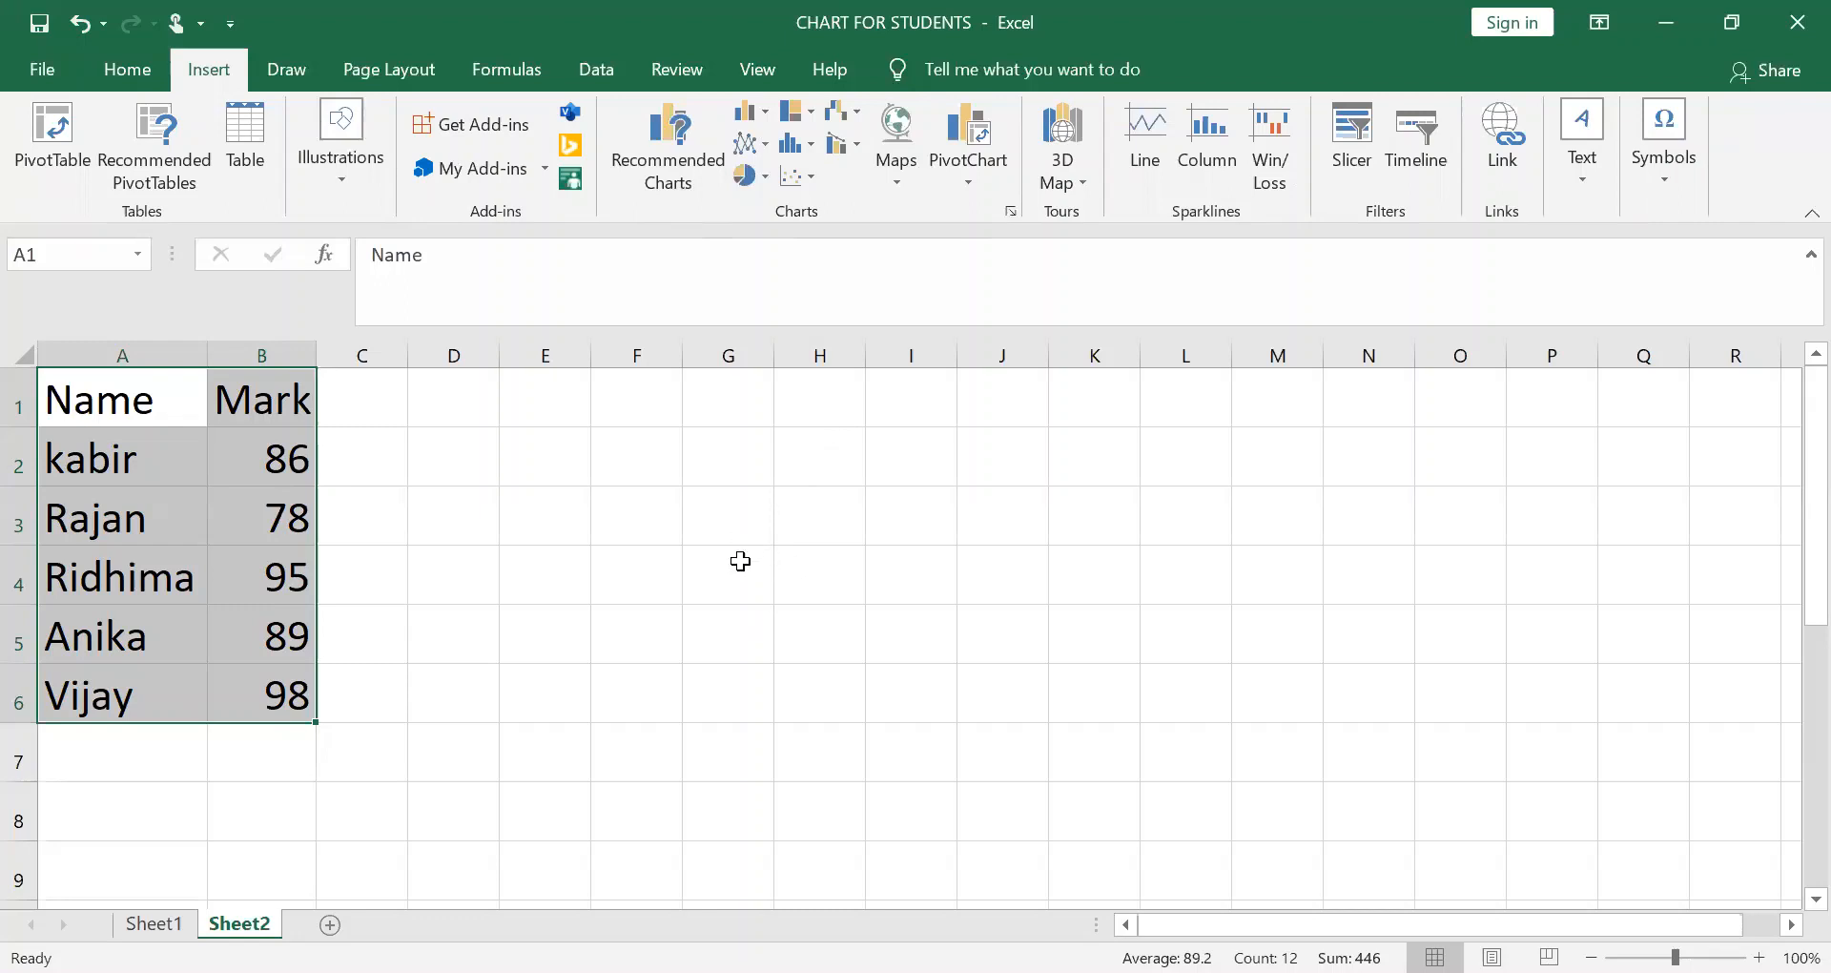
{"action": "left_click", "coordinate": [770, 118]}
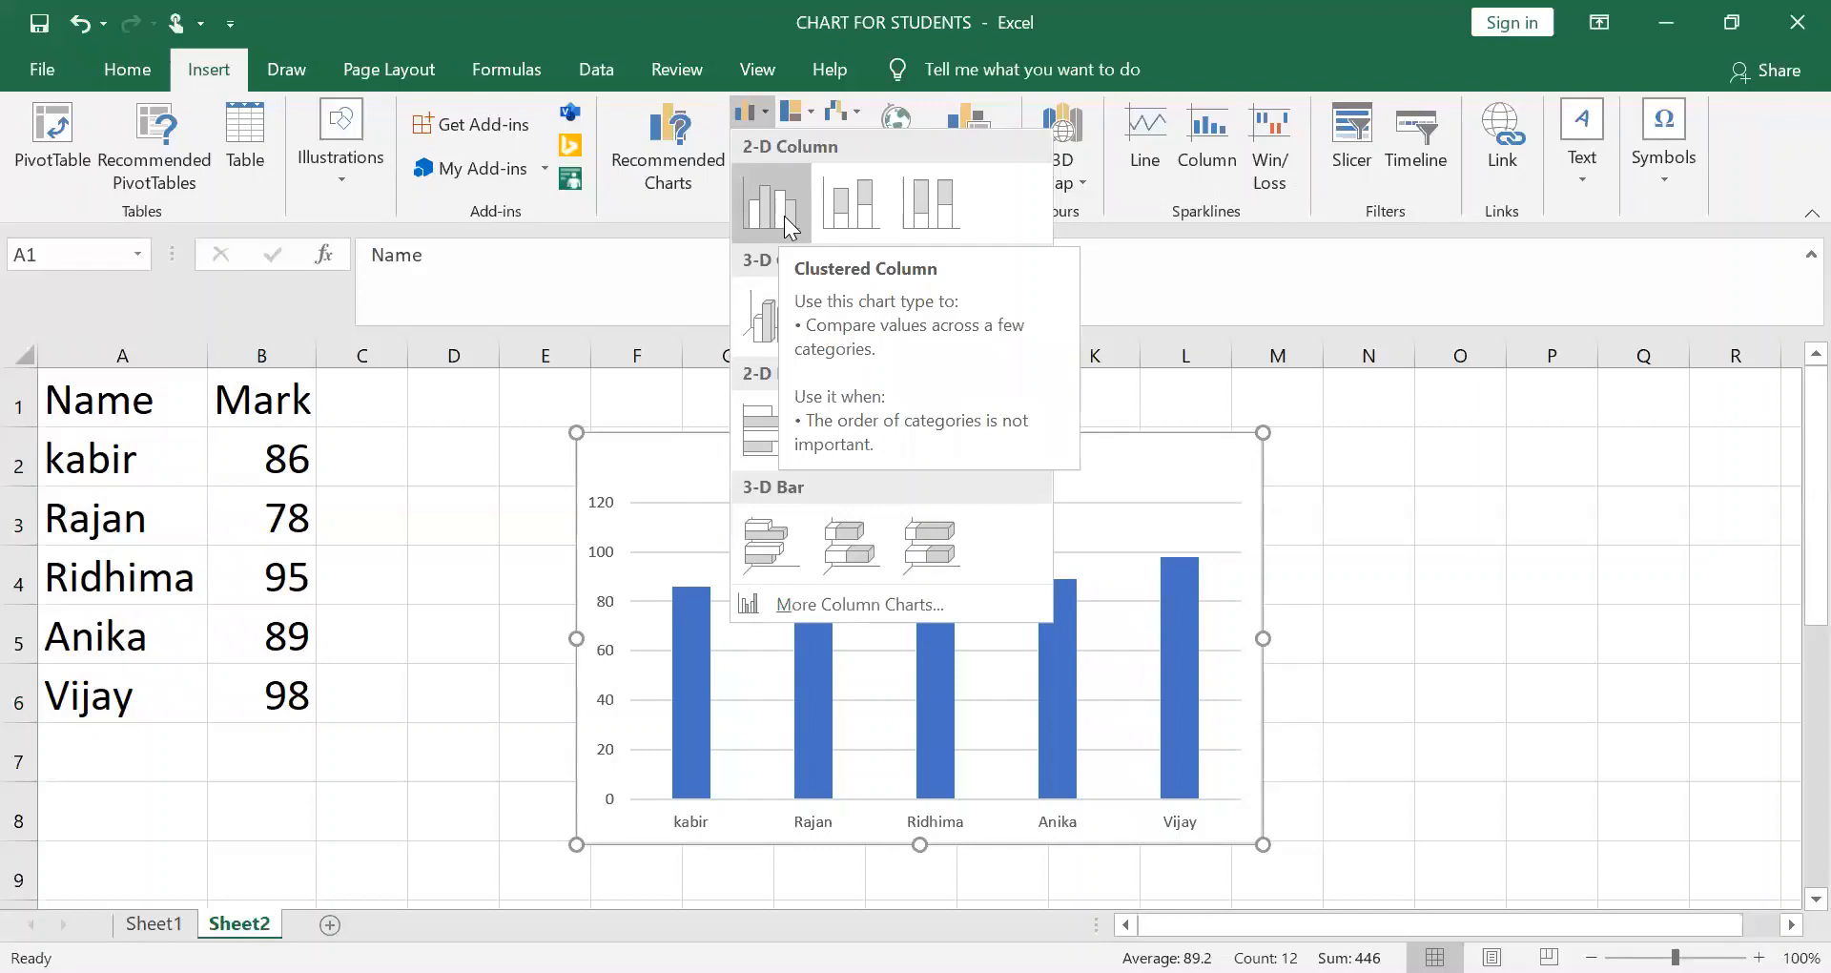
{"action": "left_click", "coordinate": [784, 216]}
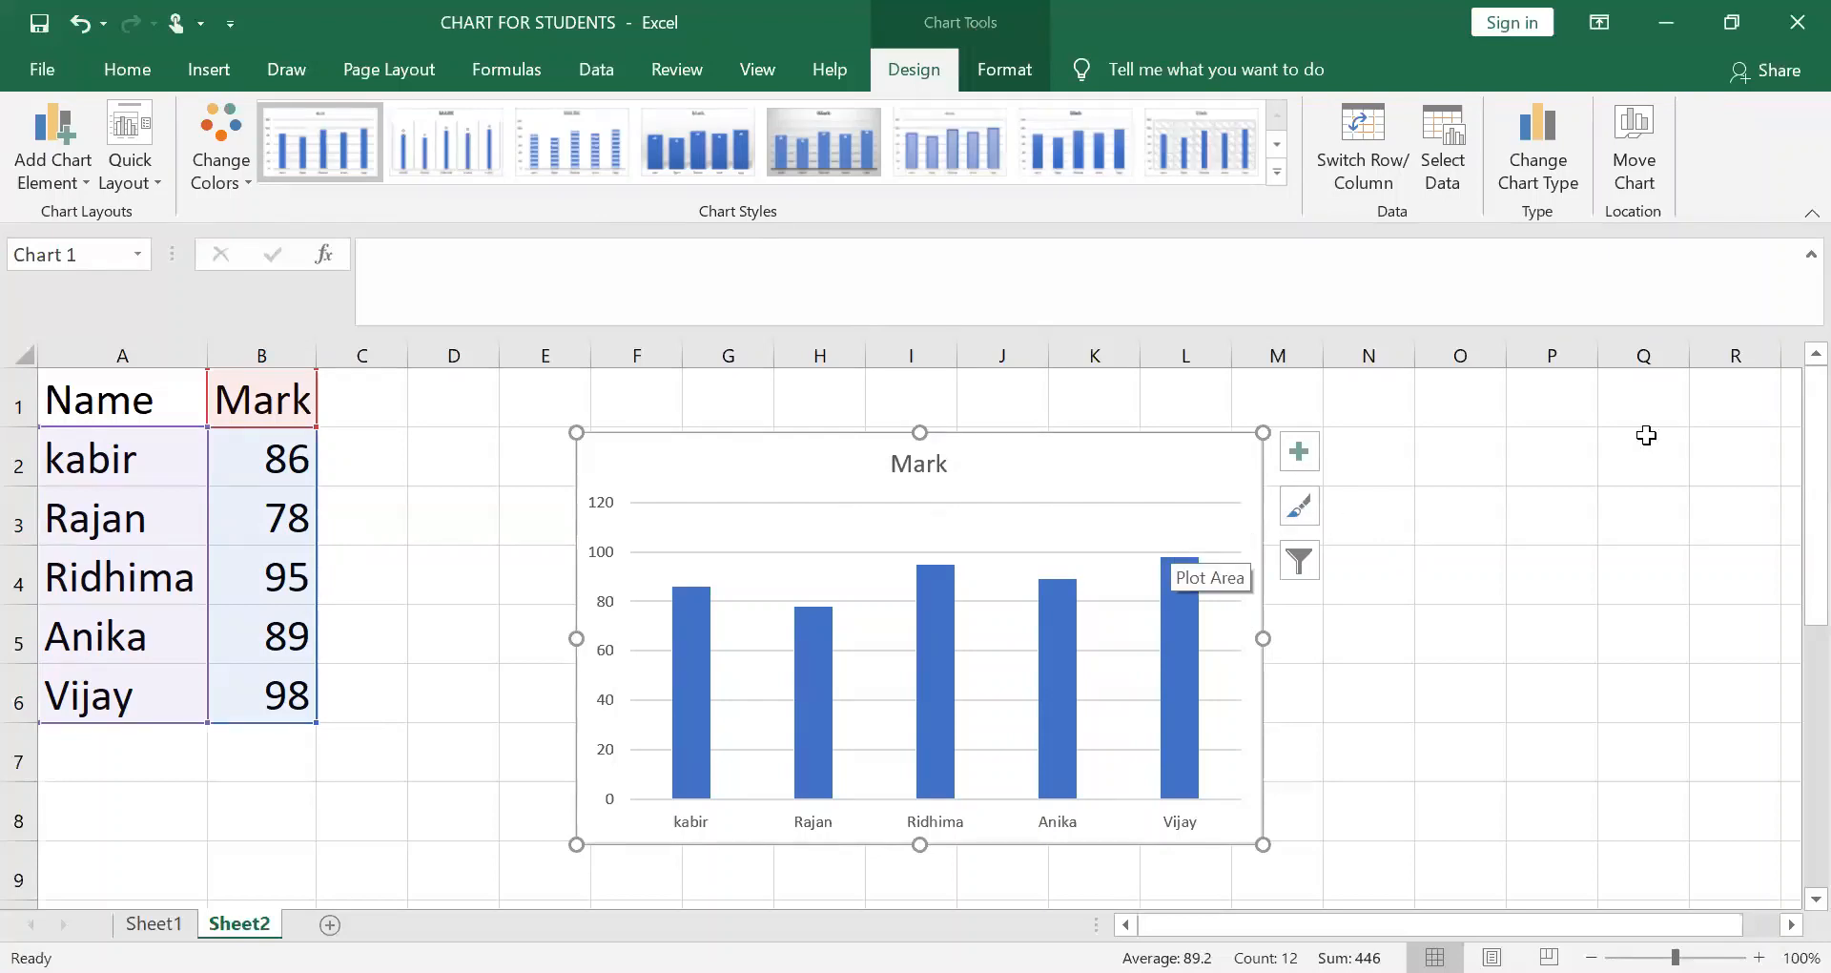
{"action": "left_click", "coordinate": [1622, 536]}
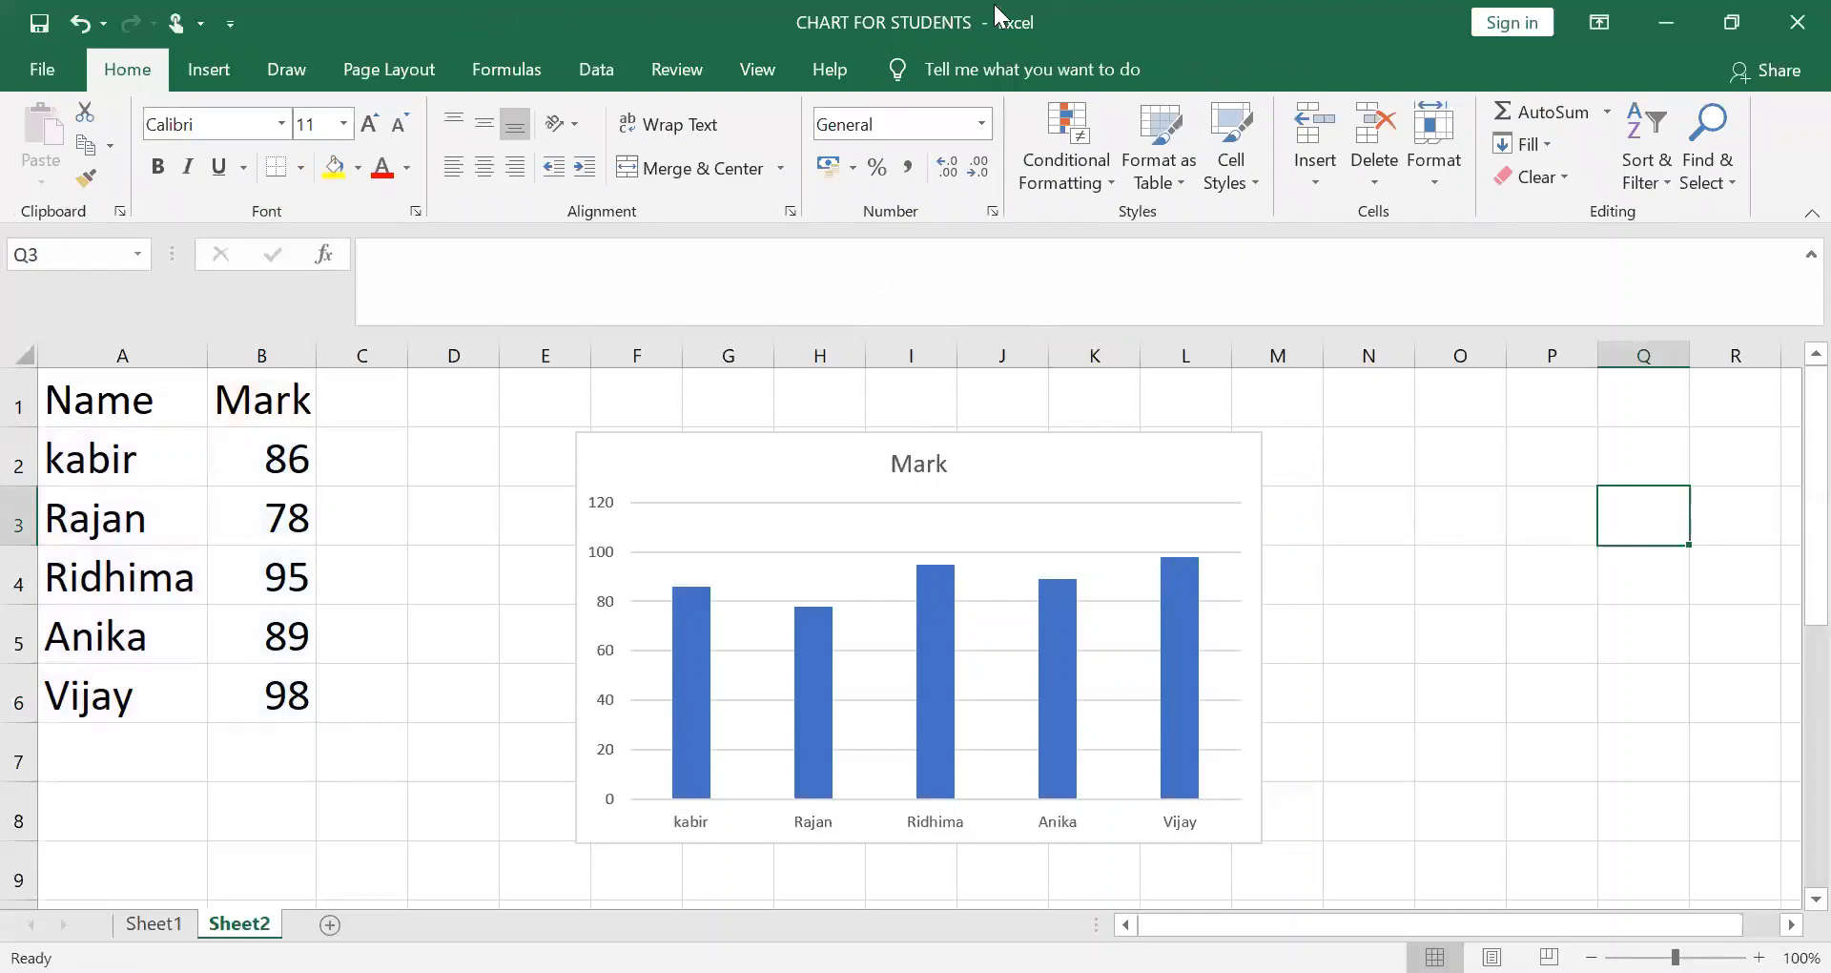
{"action": "left_click", "coordinate": [1094, 496]}
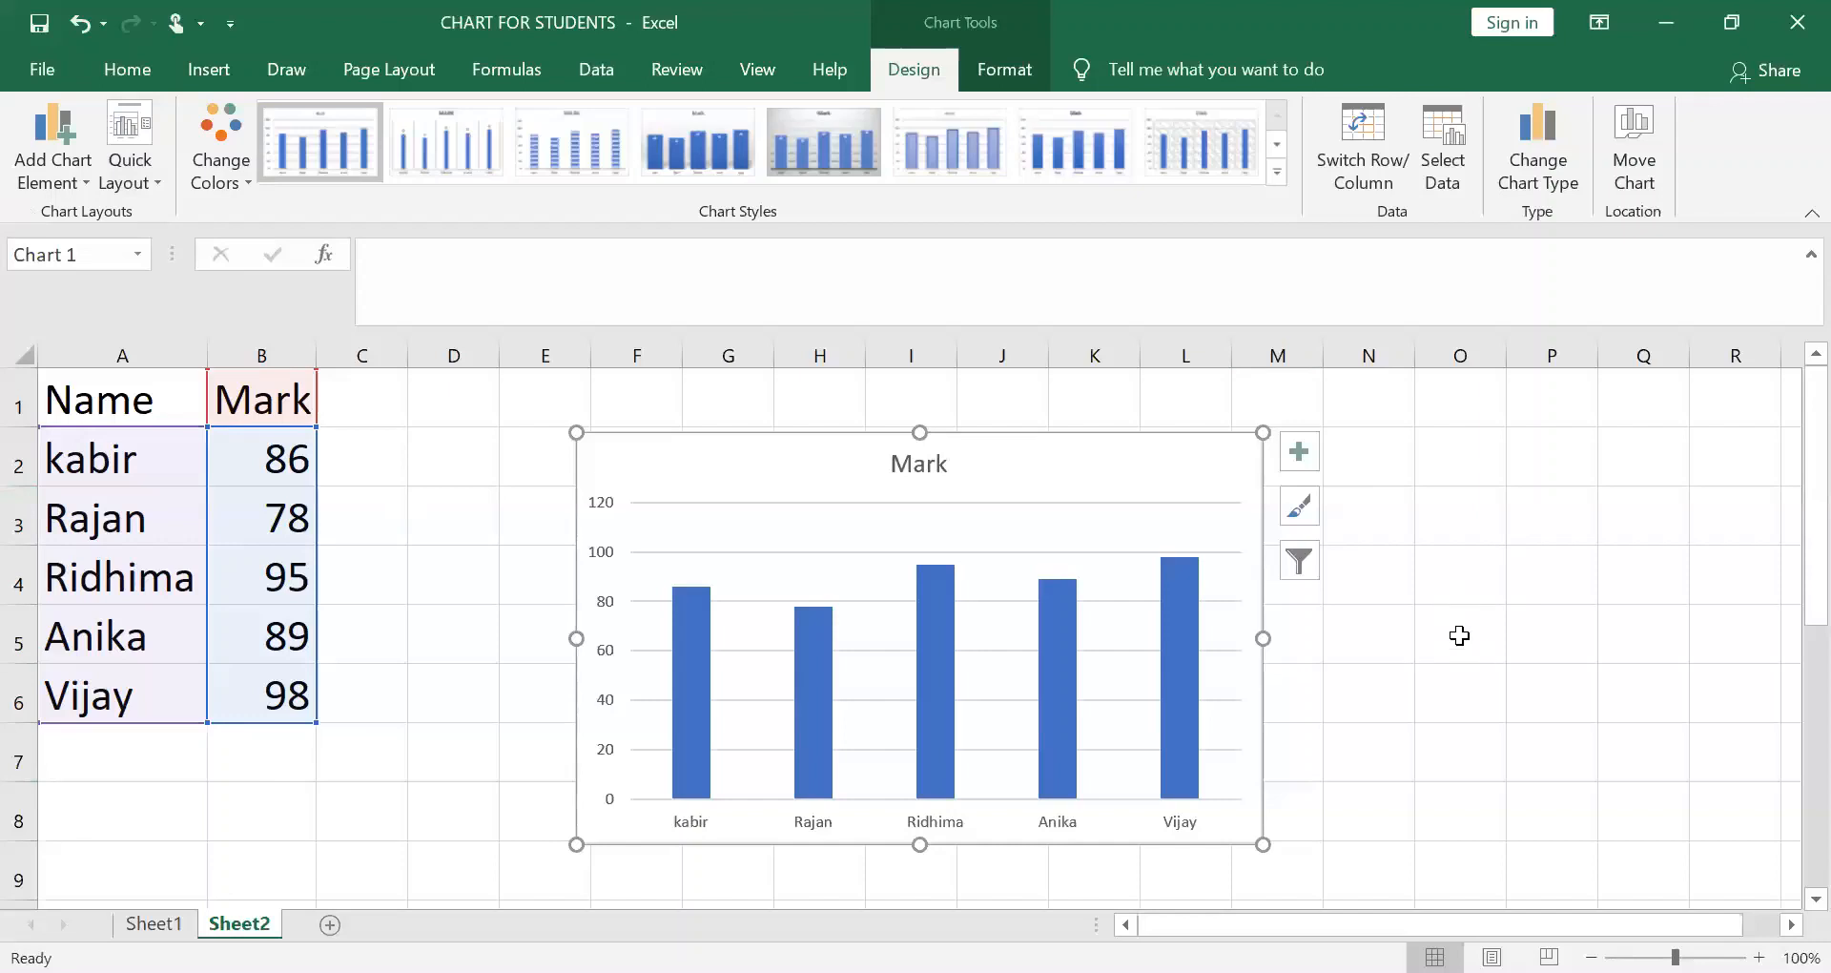
{"action": "left_click", "coordinate": [1459, 558]}
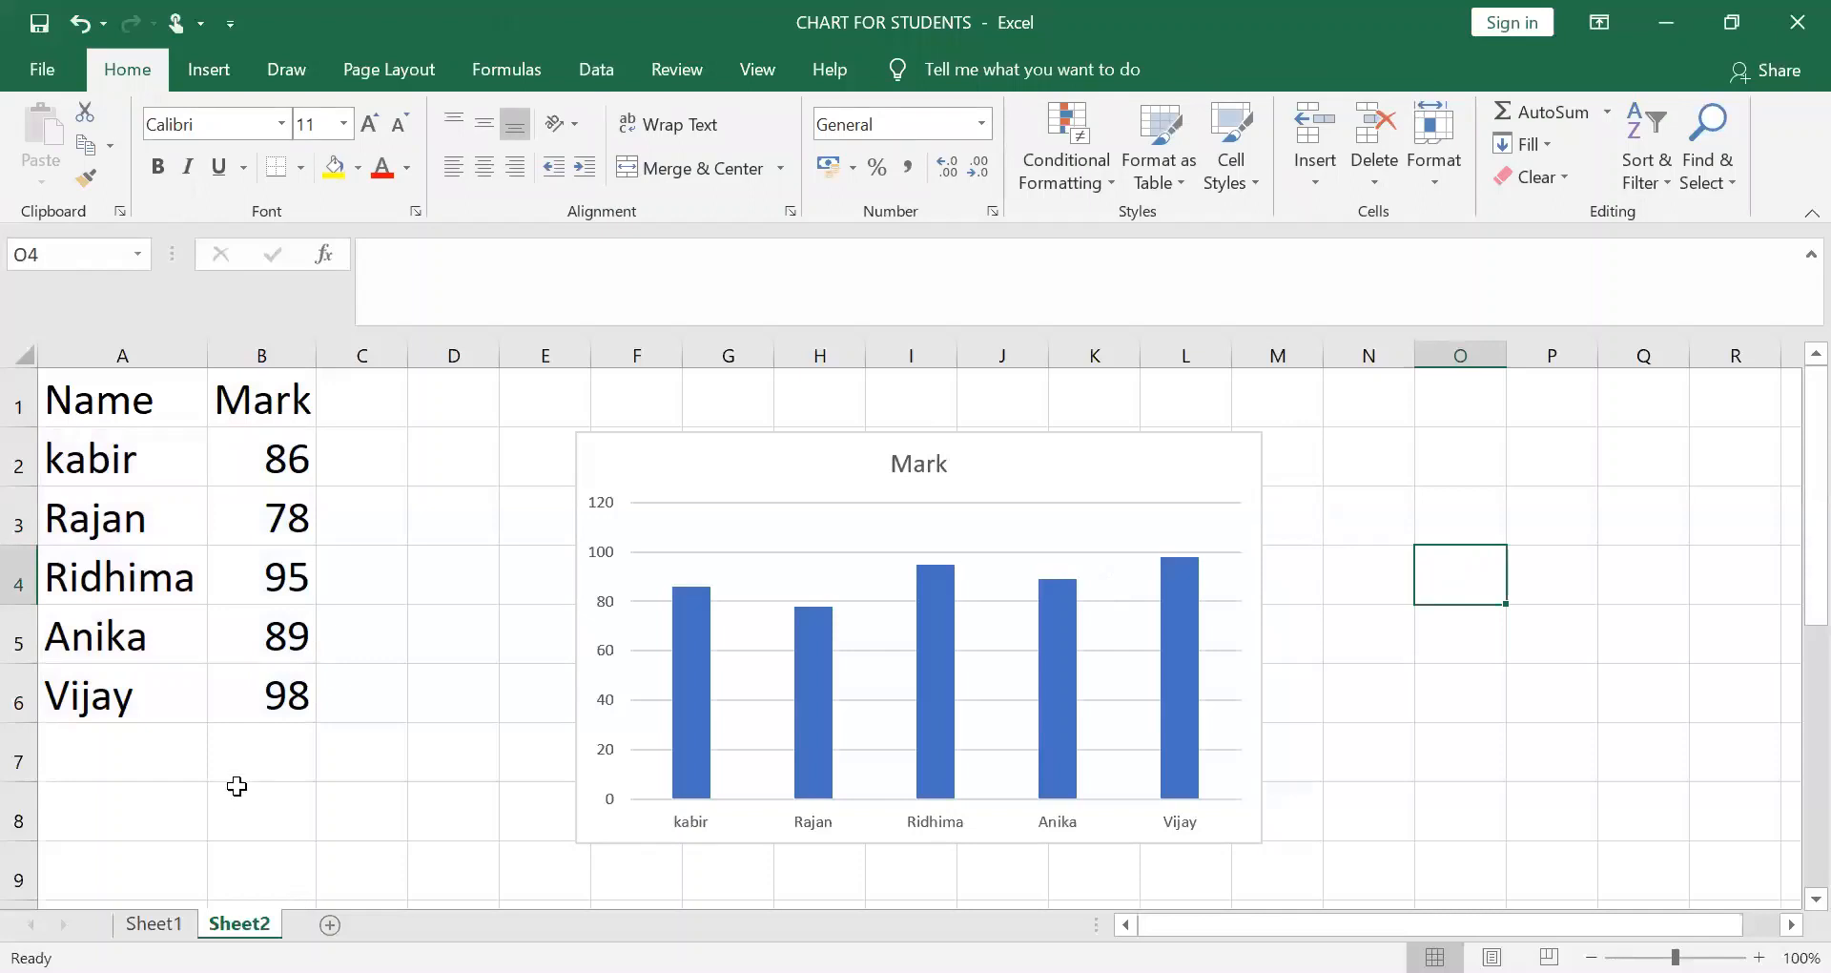
Copy the Name column, cells A1:A6, to A9:A14 below the original table
{"action": "scroll", "coordinate": [237, 786], "scroll_direction": "down", "scroll_amount": 1}
{"action": "scroll", "coordinate": [295, 760], "scroll_direction": "down", "scroll_amount": 1}
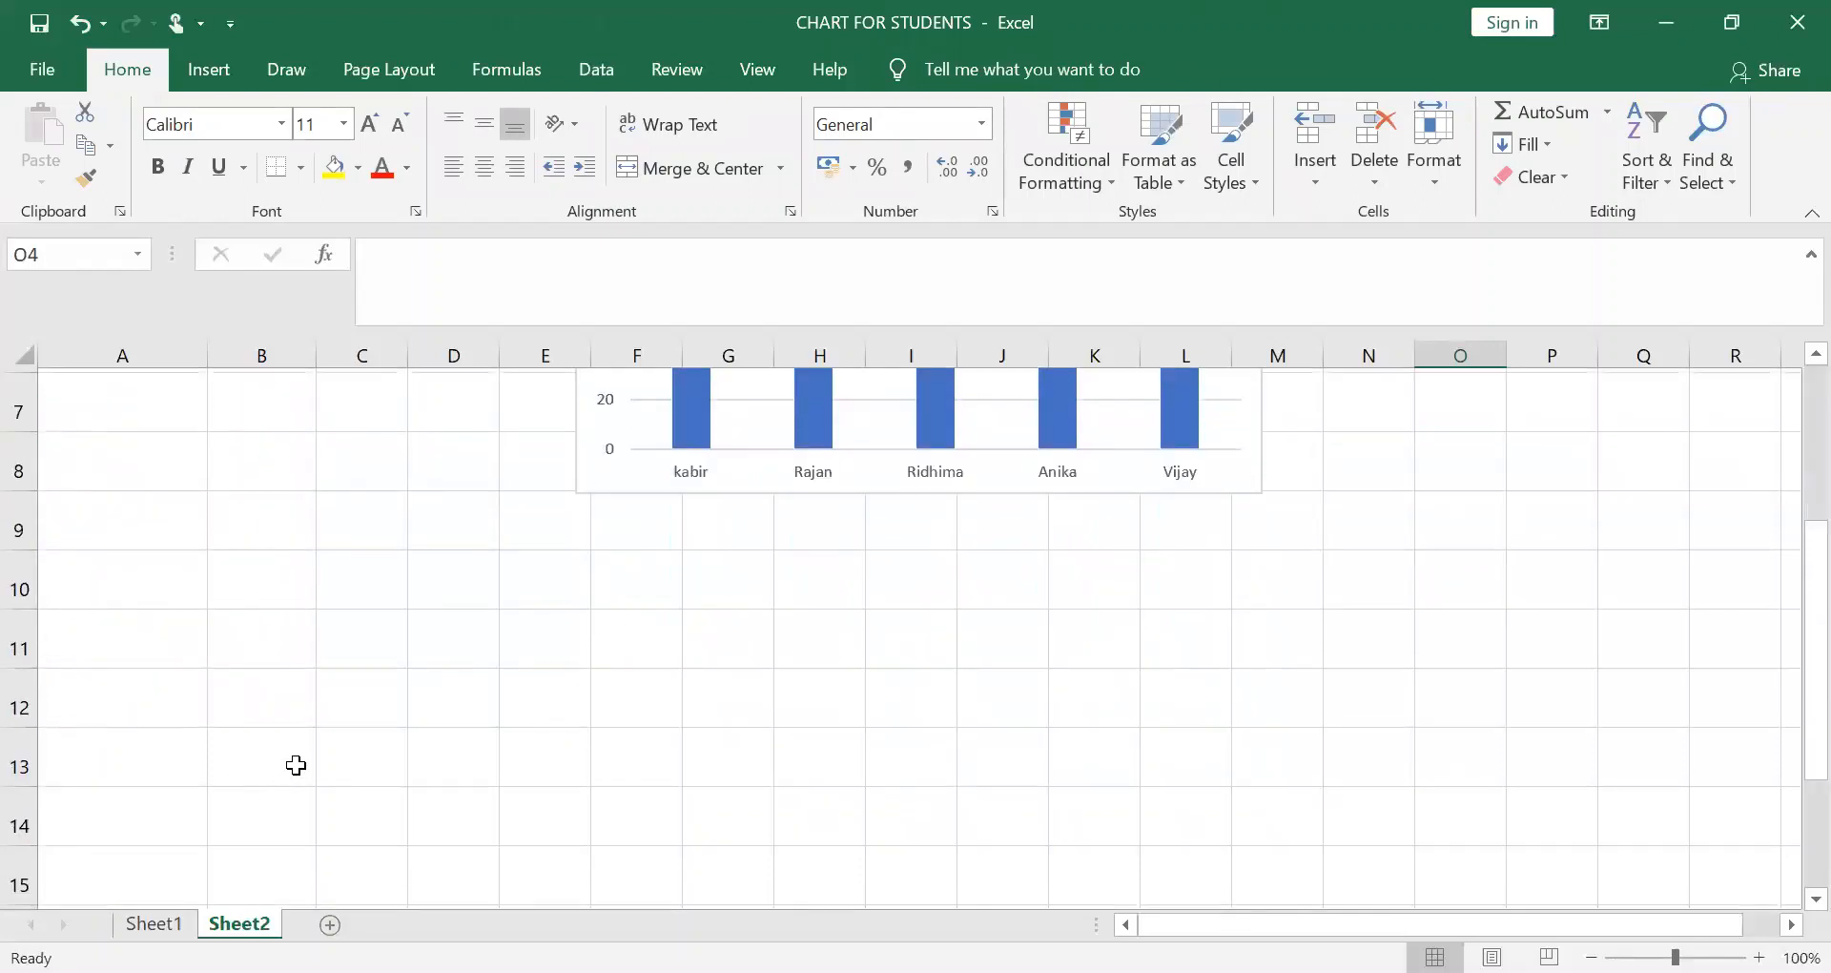
{"action": "scroll", "coordinate": [175, 540], "scroll_direction": "up", "scroll_amount": 2}
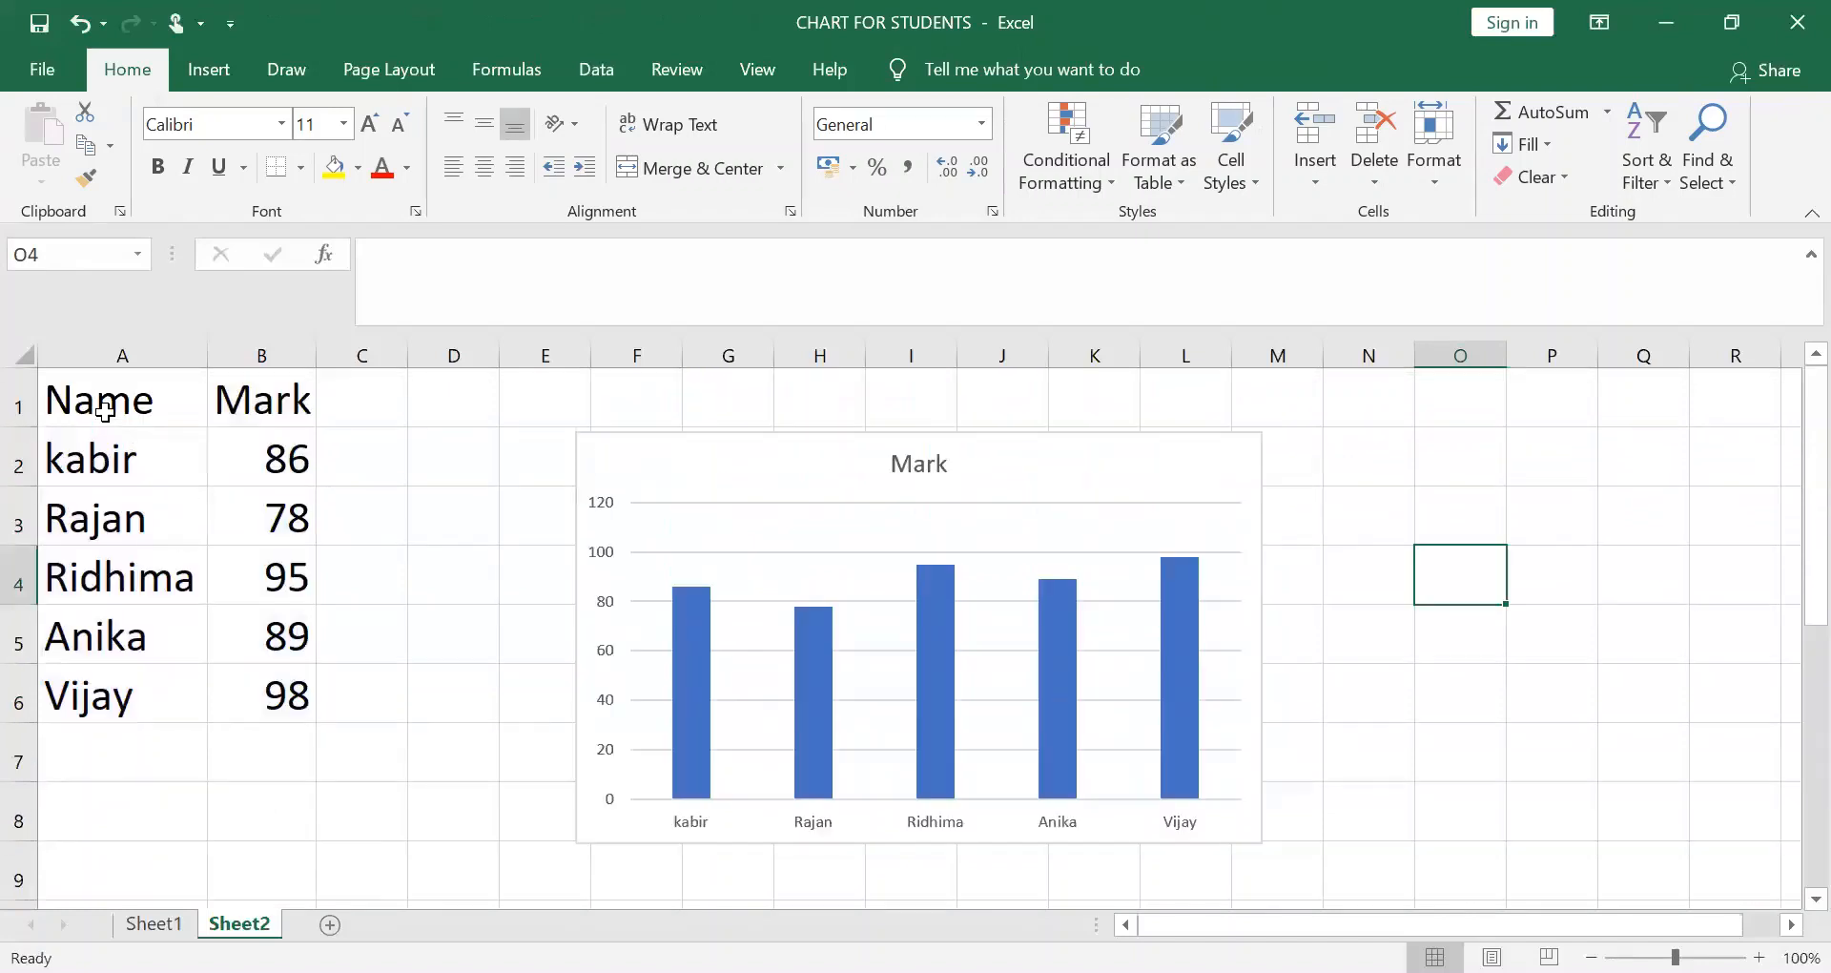
{"action": "left_click_drag", "start_coordinate": [103, 413], "coordinate": [140, 710]}
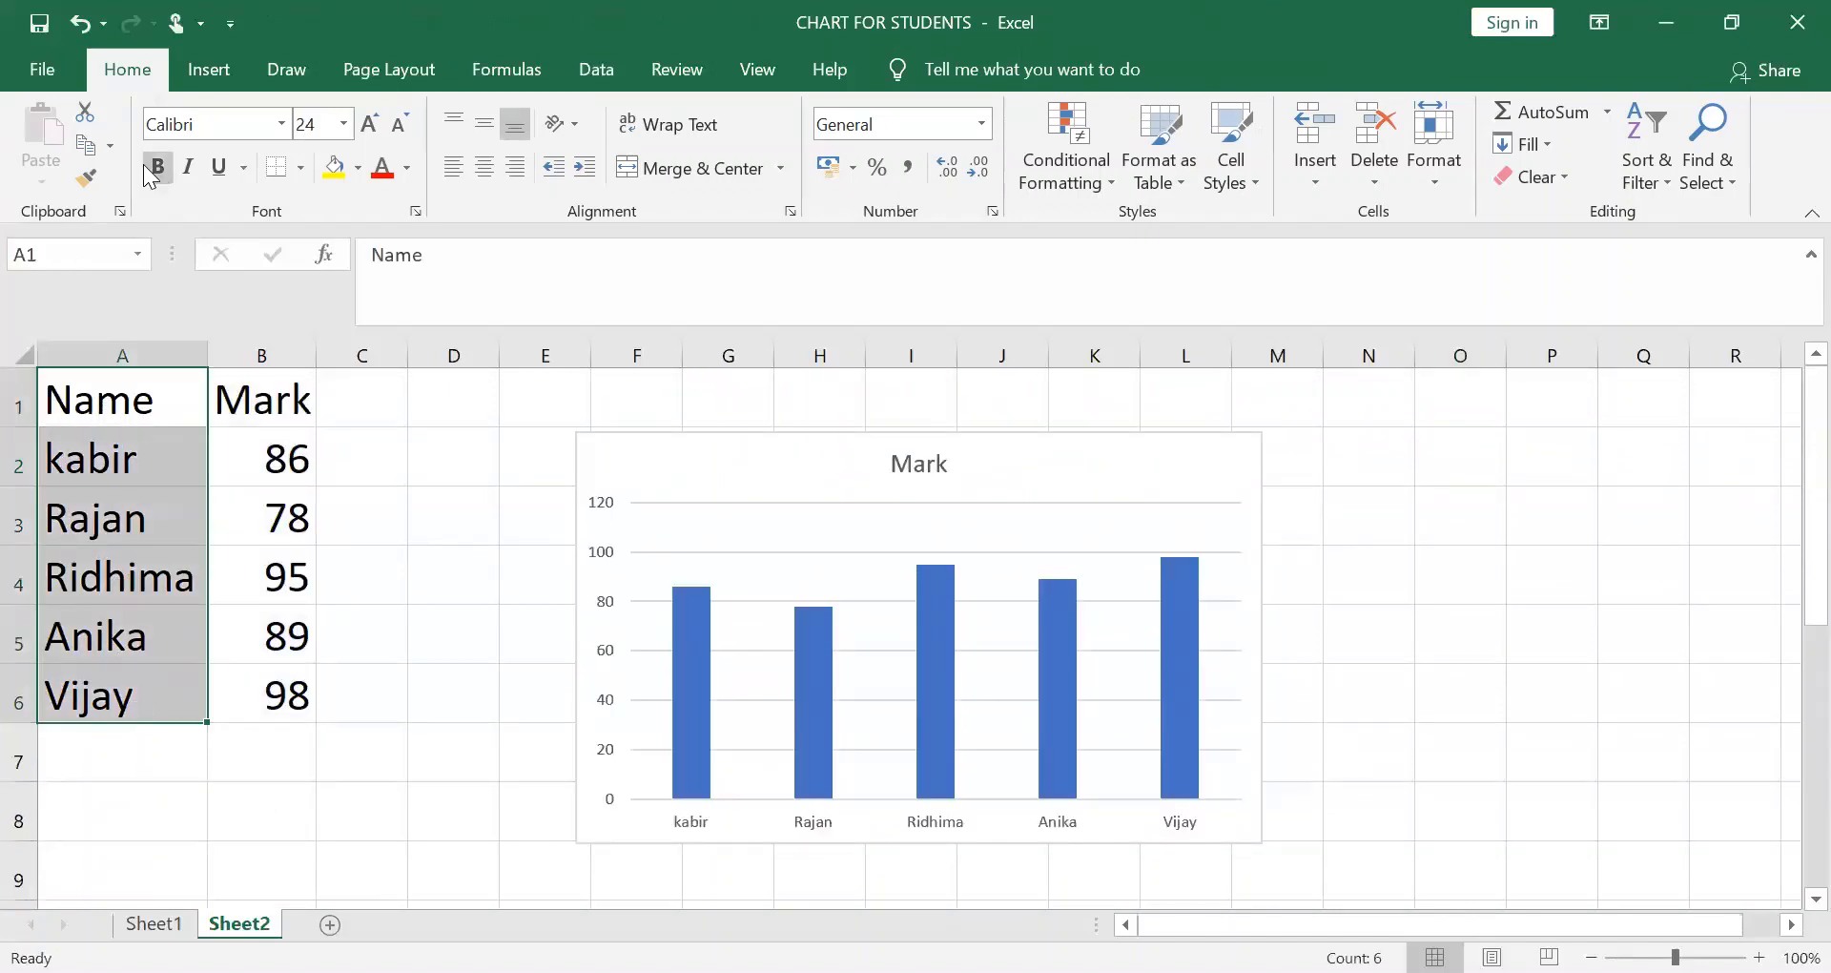
{"action": "left_click", "coordinate": [86, 145]}
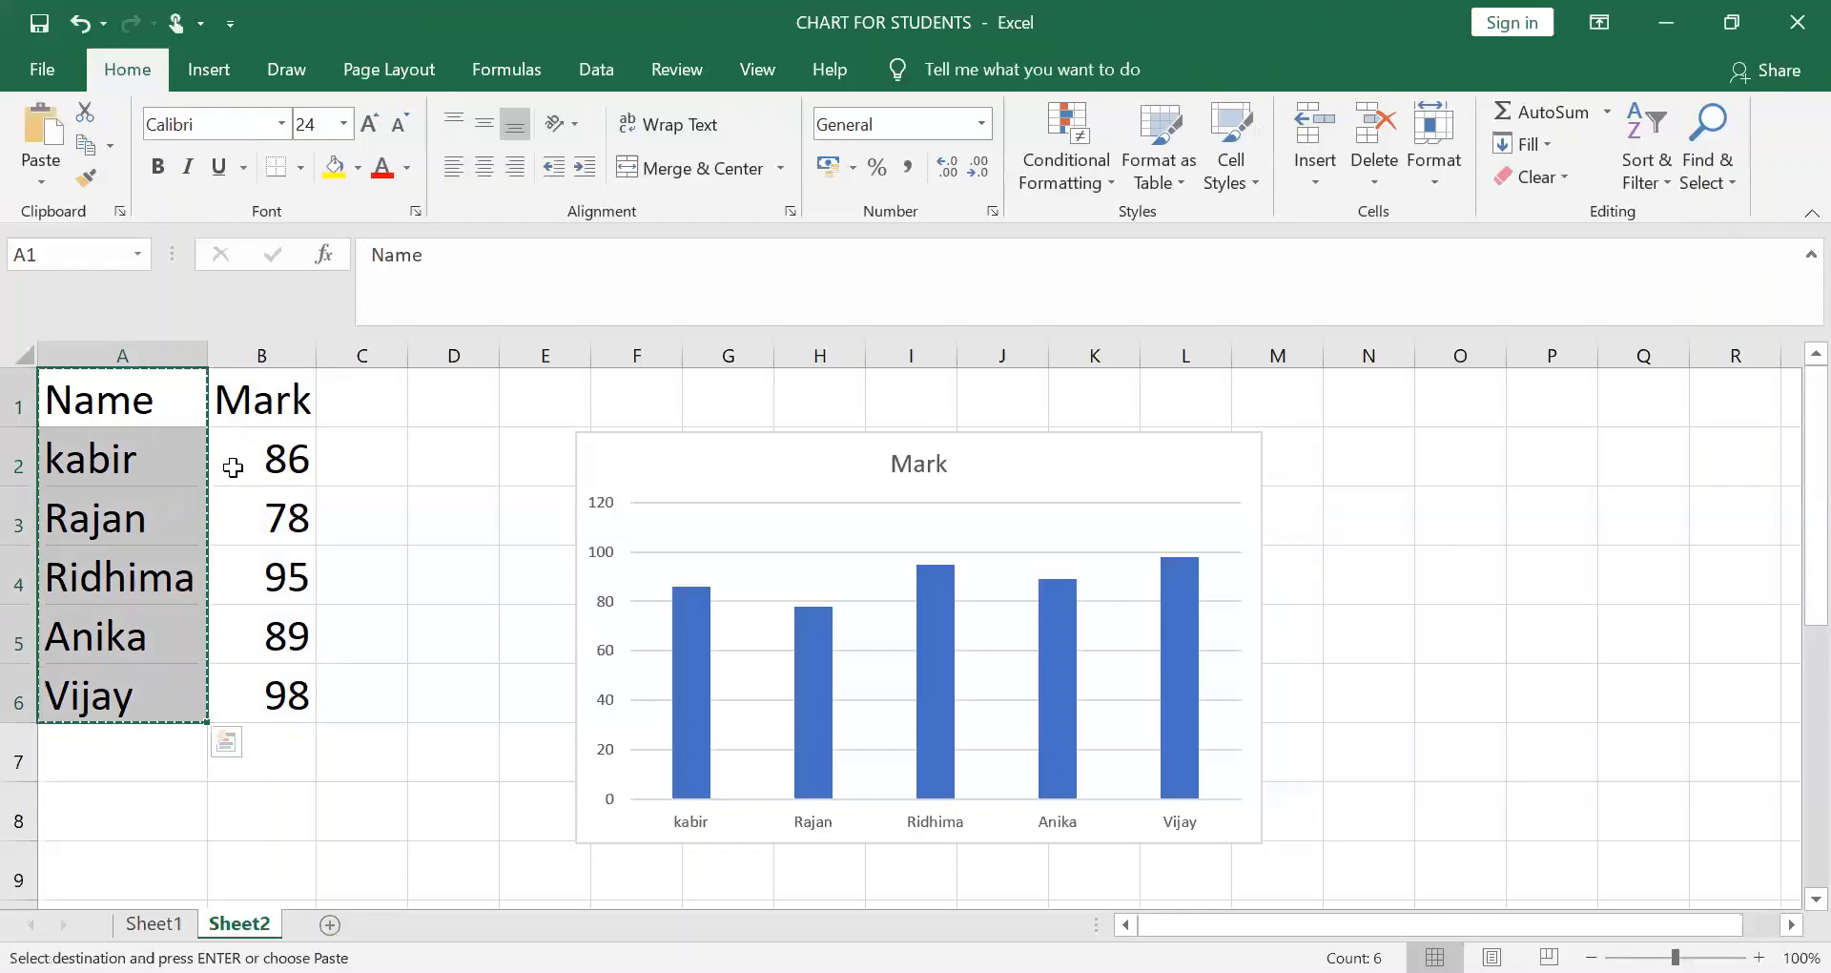
{"action": "scroll", "coordinate": [233, 468], "scroll_direction": "down", "scroll_amount": 2}
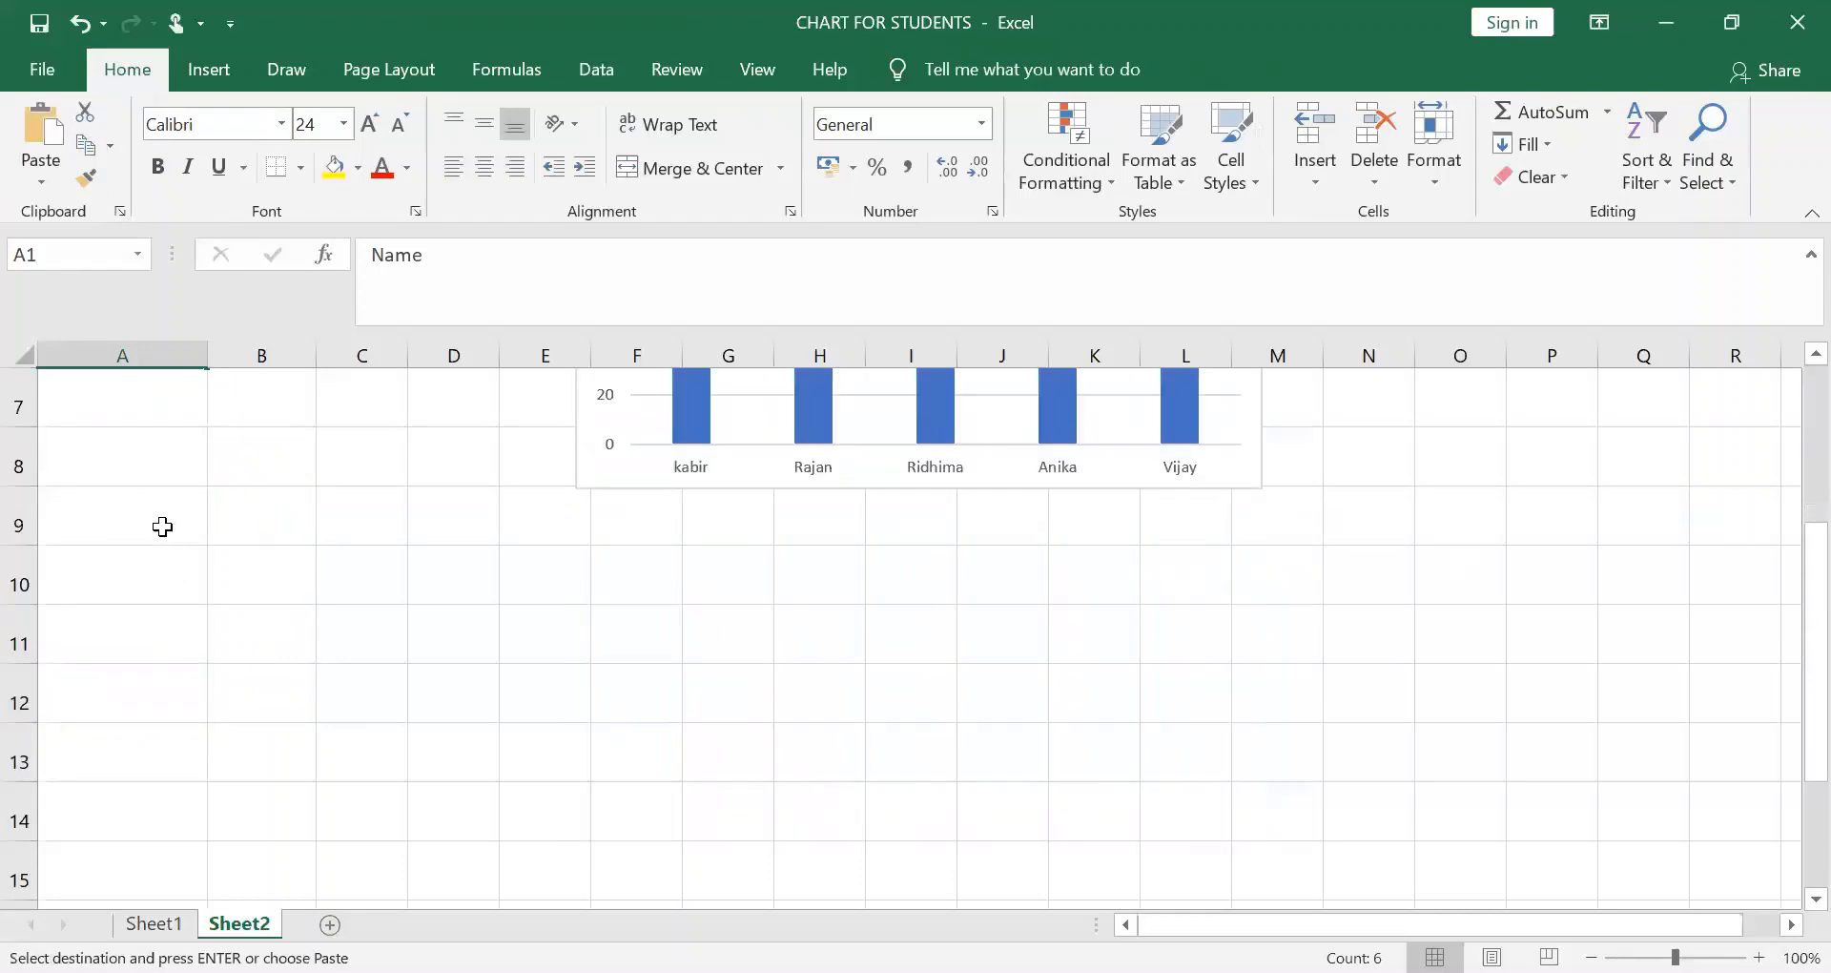
{"action": "left_click_drag", "start_coordinate": [163, 527], "coordinate": [170, 821]}
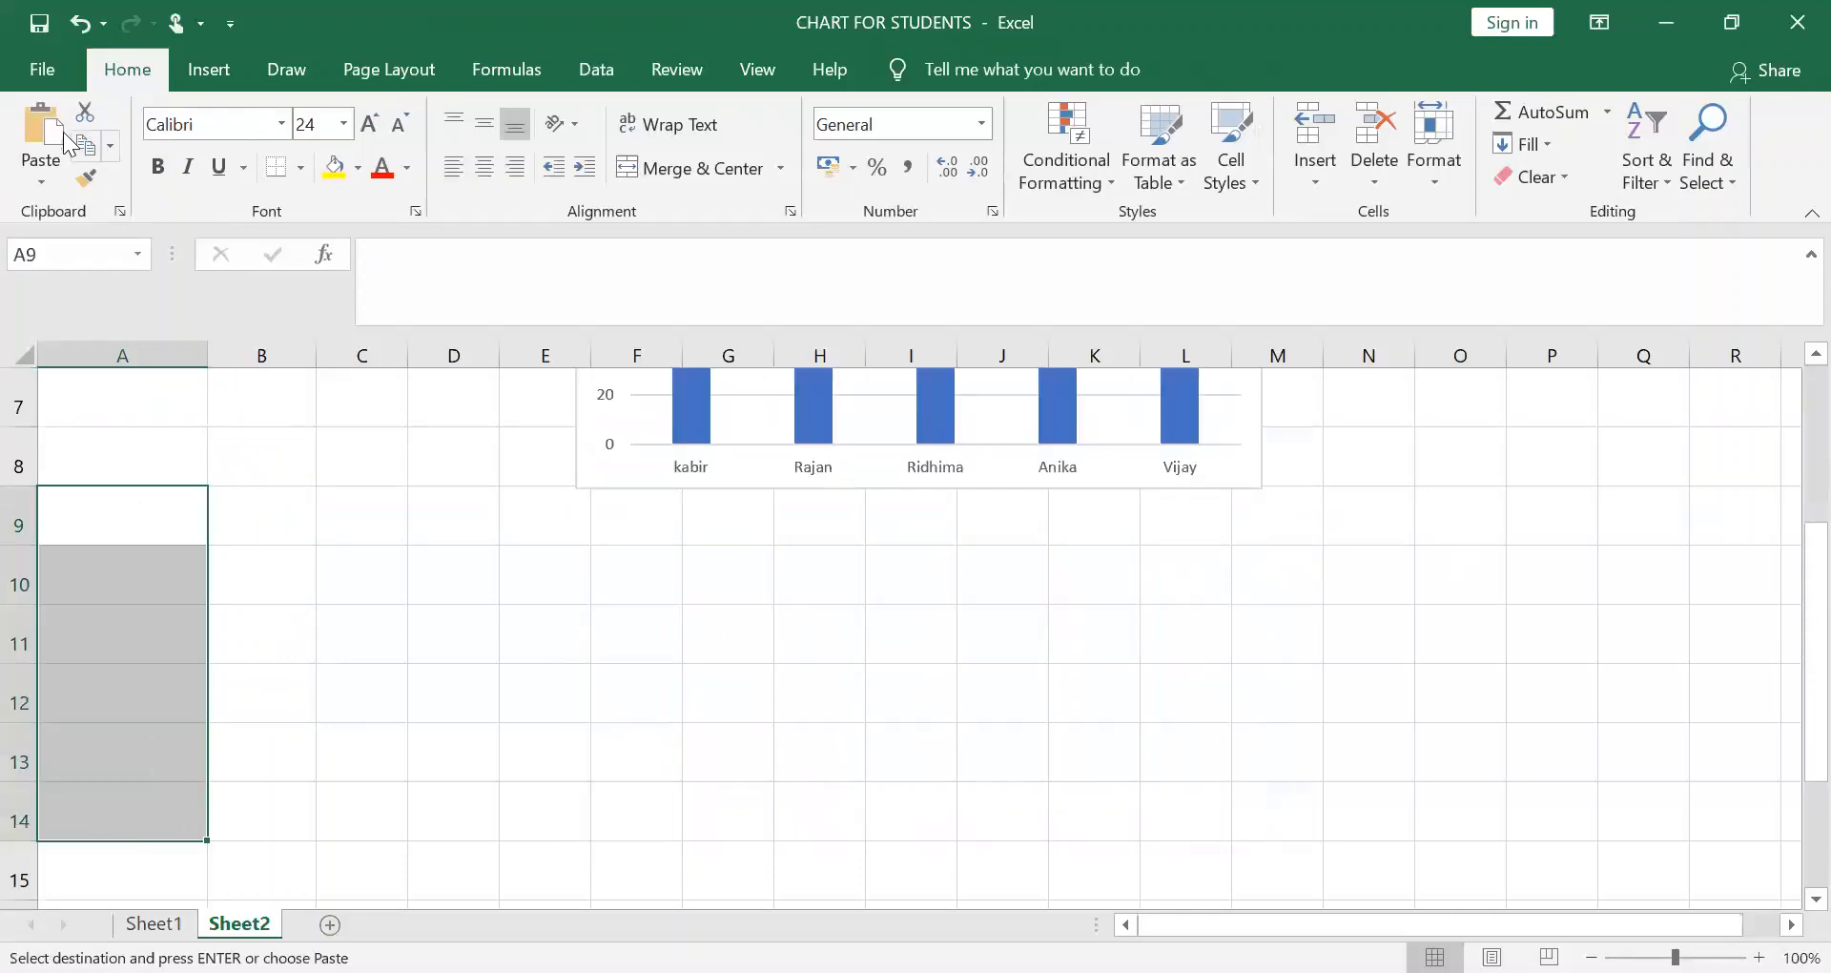
{"action": "left_click", "coordinate": [43, 129]}
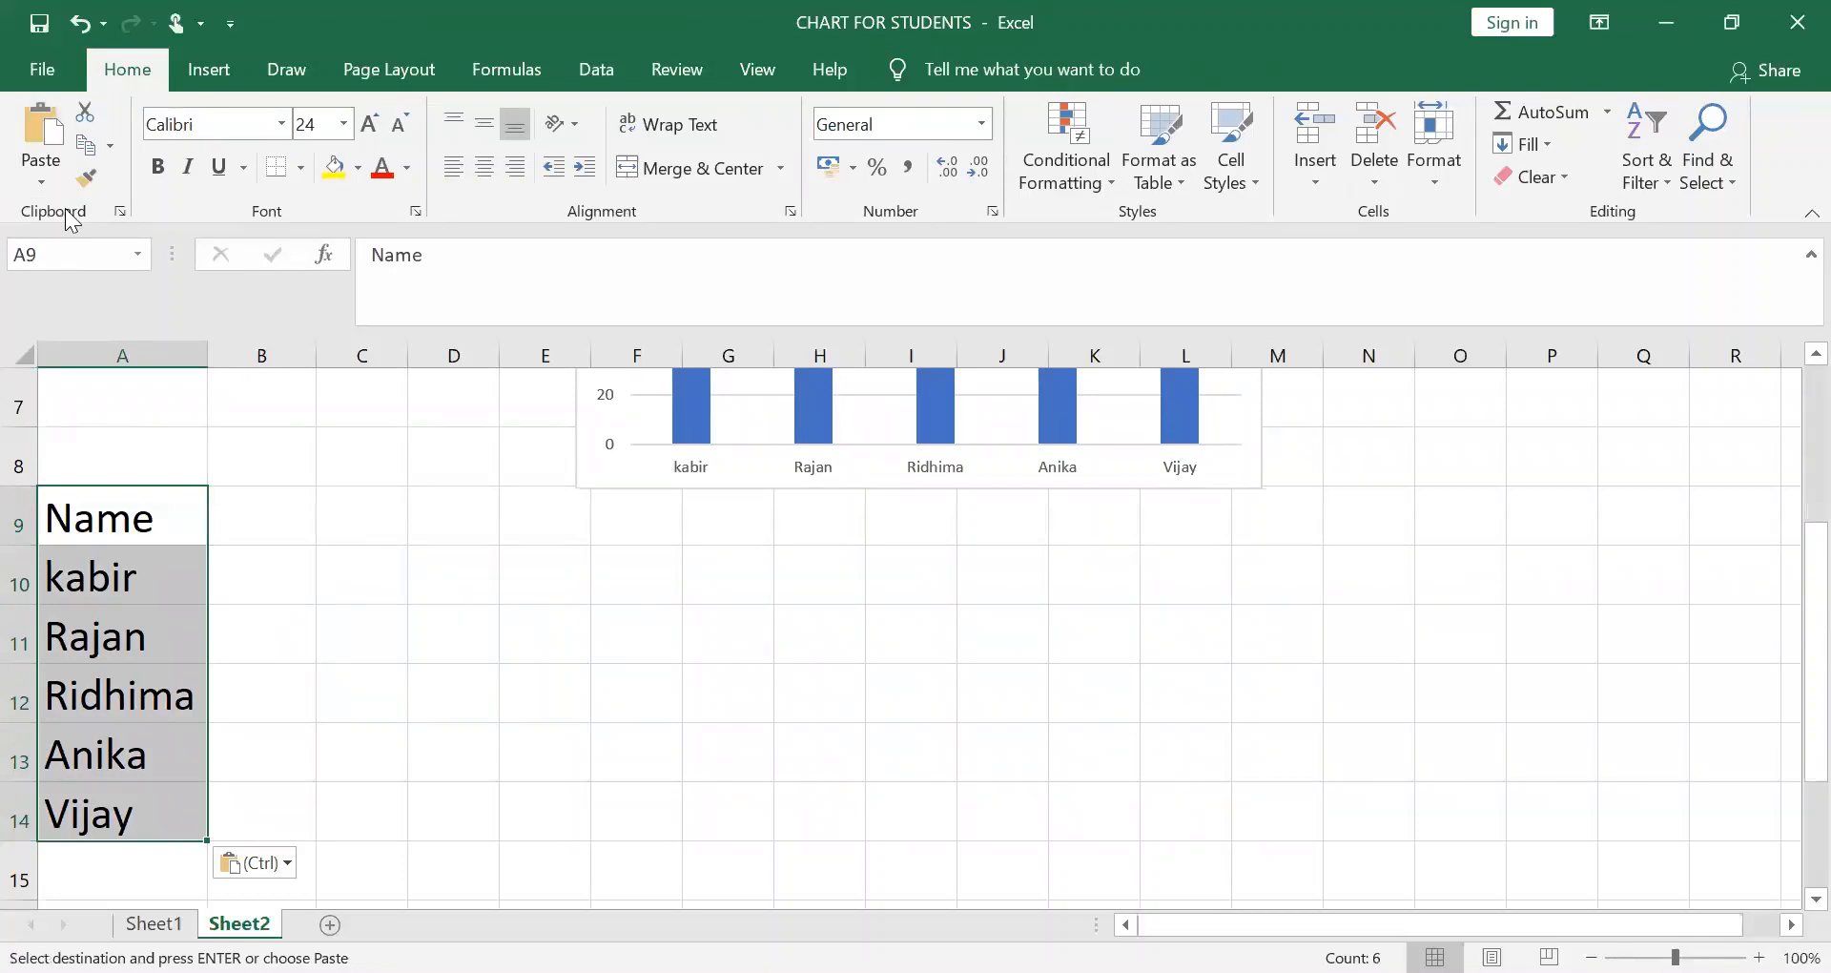
{"action": "scroll", "coordinate": [98, 254], "scroll_direction": "up", "scroll_amount": 2}
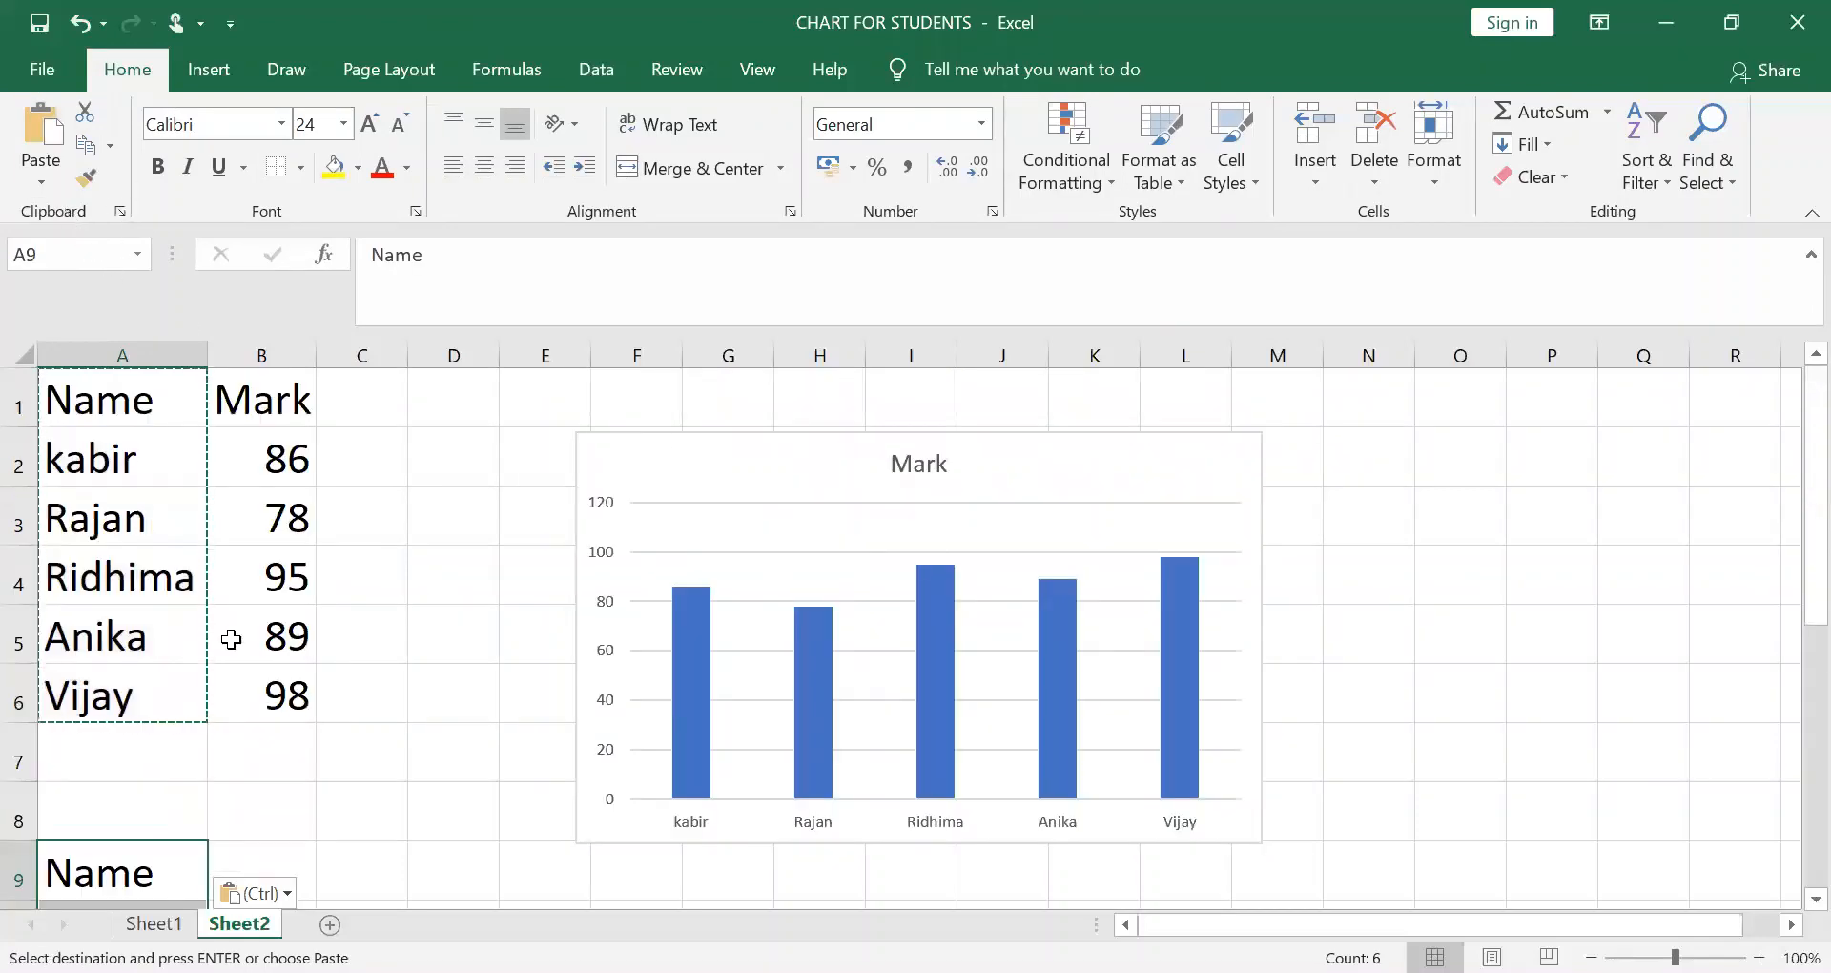
{"action": "key", "text": "Escape"}
Add the headers phy, chem and bio in B9:D9 and fit column C's width to its text
{"action": "left_click", "coordinate": [256, 877]}
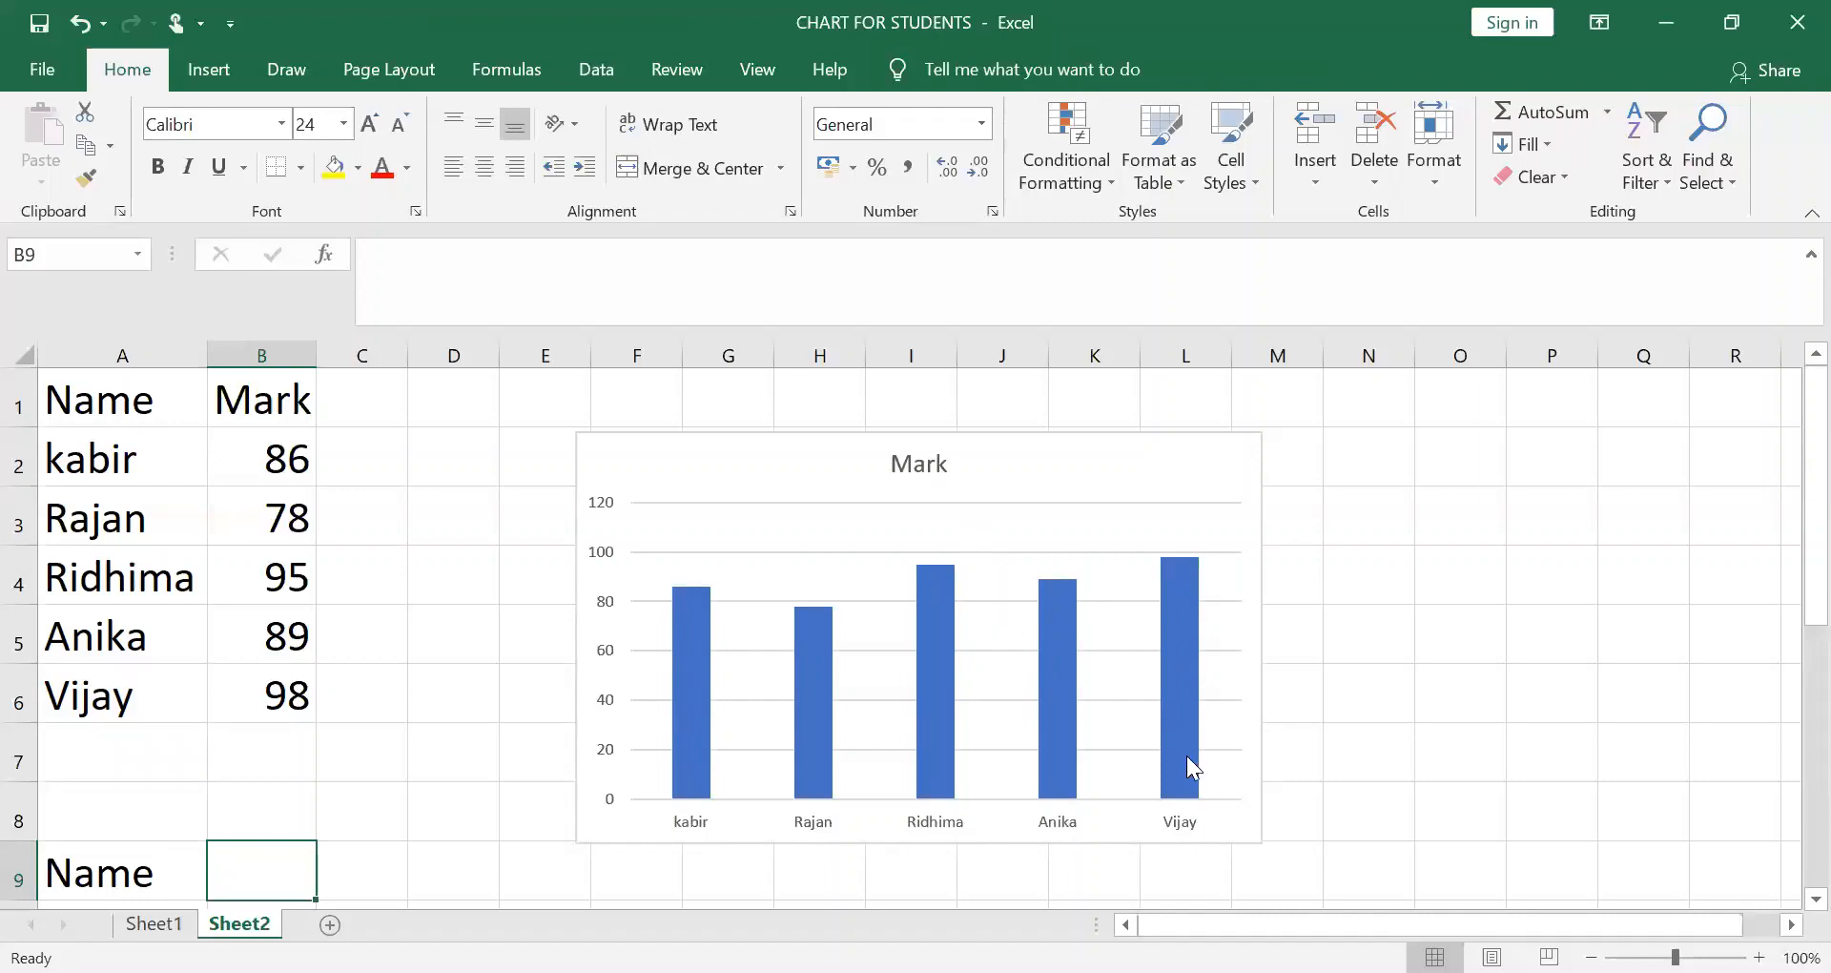
{"action": "scroll", "coordinate": [534, 611], "scroll_direction": "down", "scroll_amount": 1}
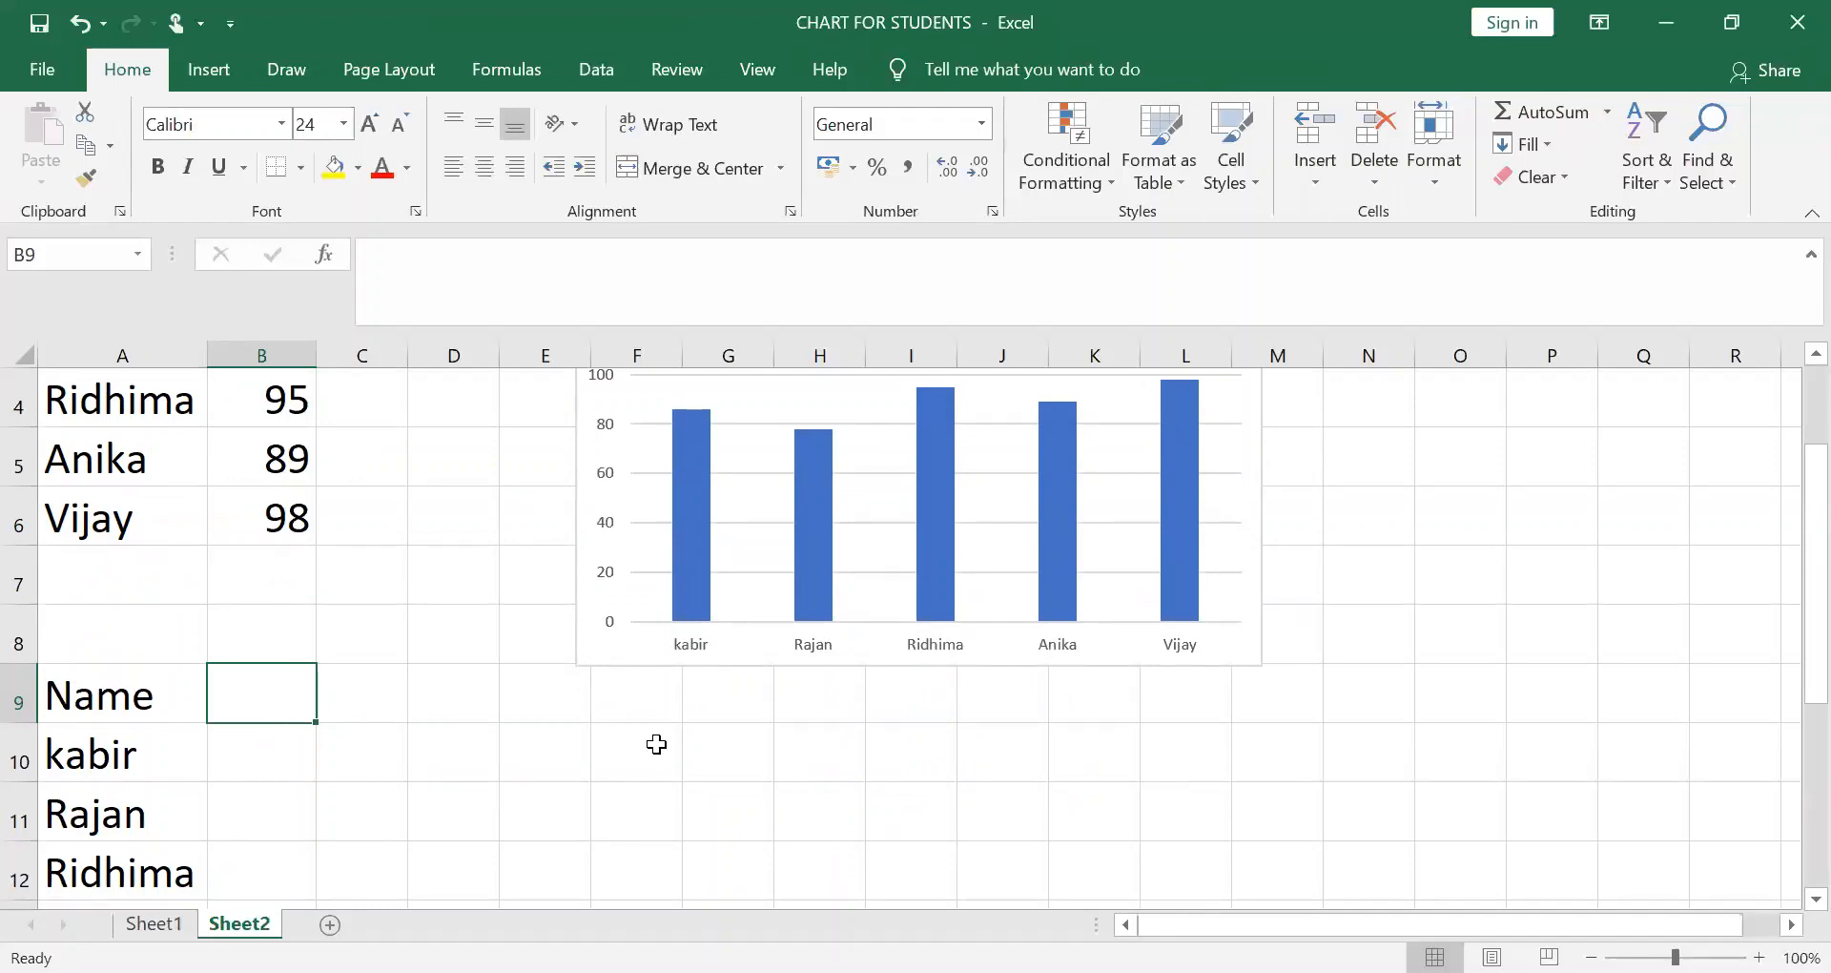
{"action": "type", "text": "phy"}
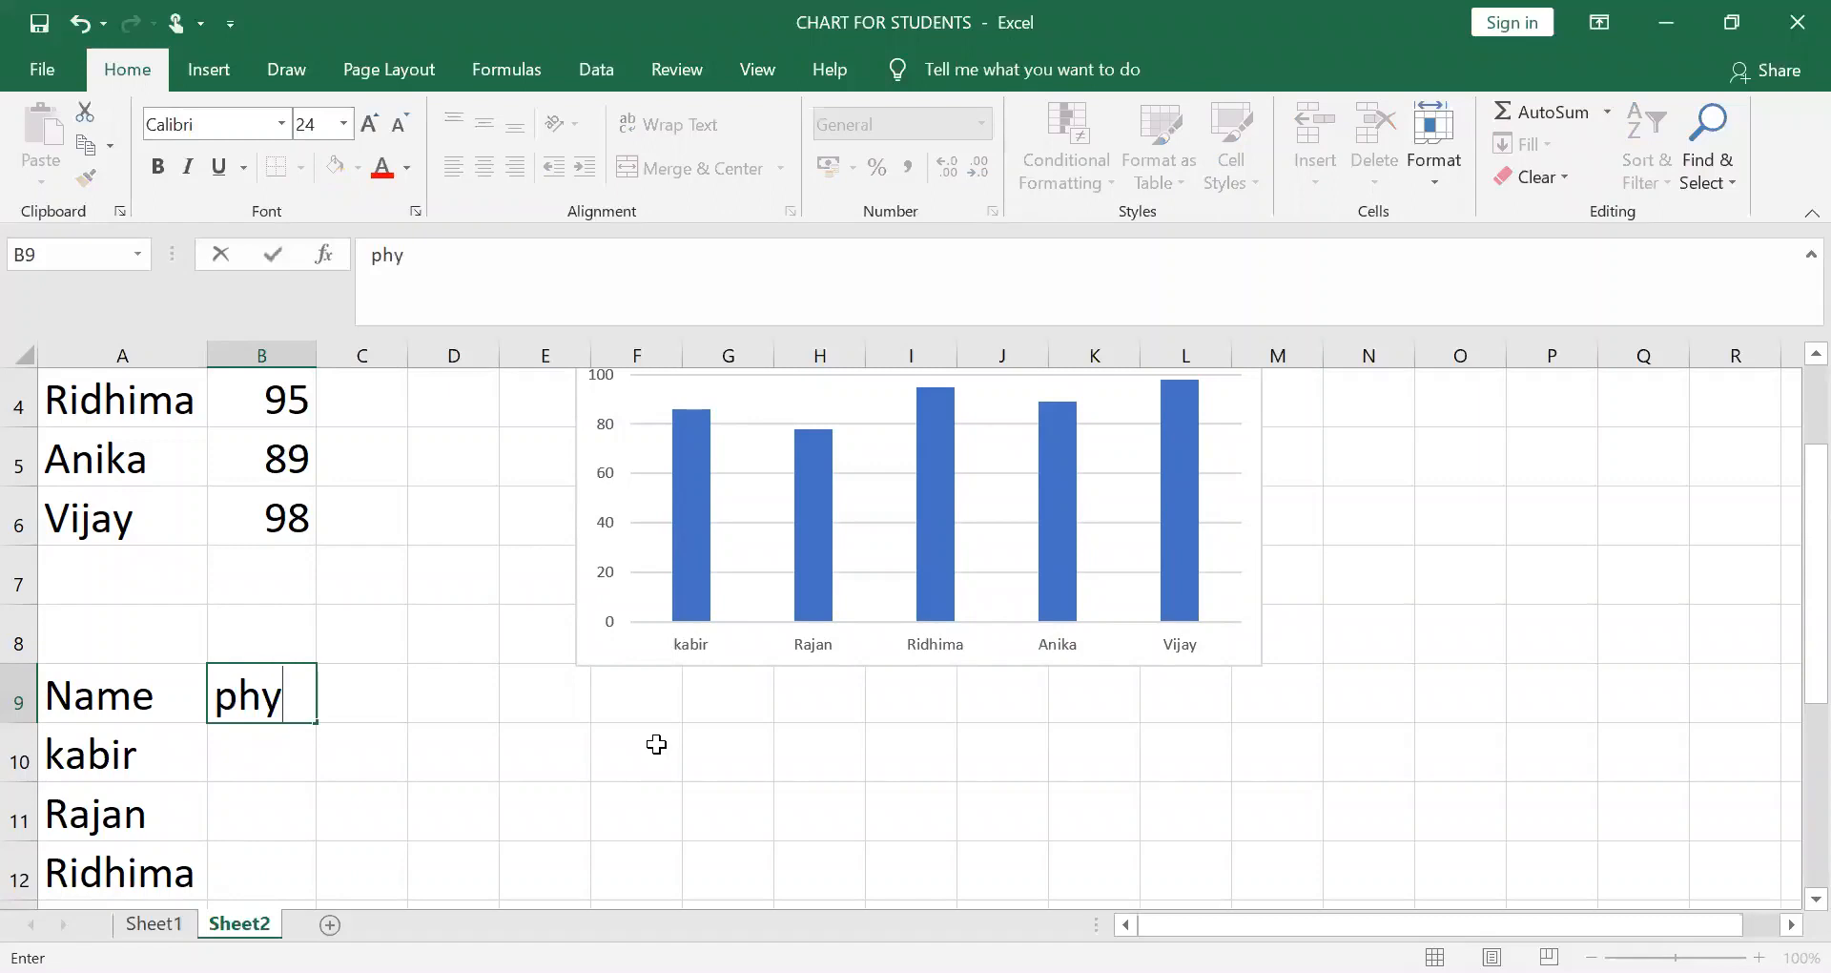
{"action": "key", "text": "Tab"}
{"action": "type", "text": "chem"}
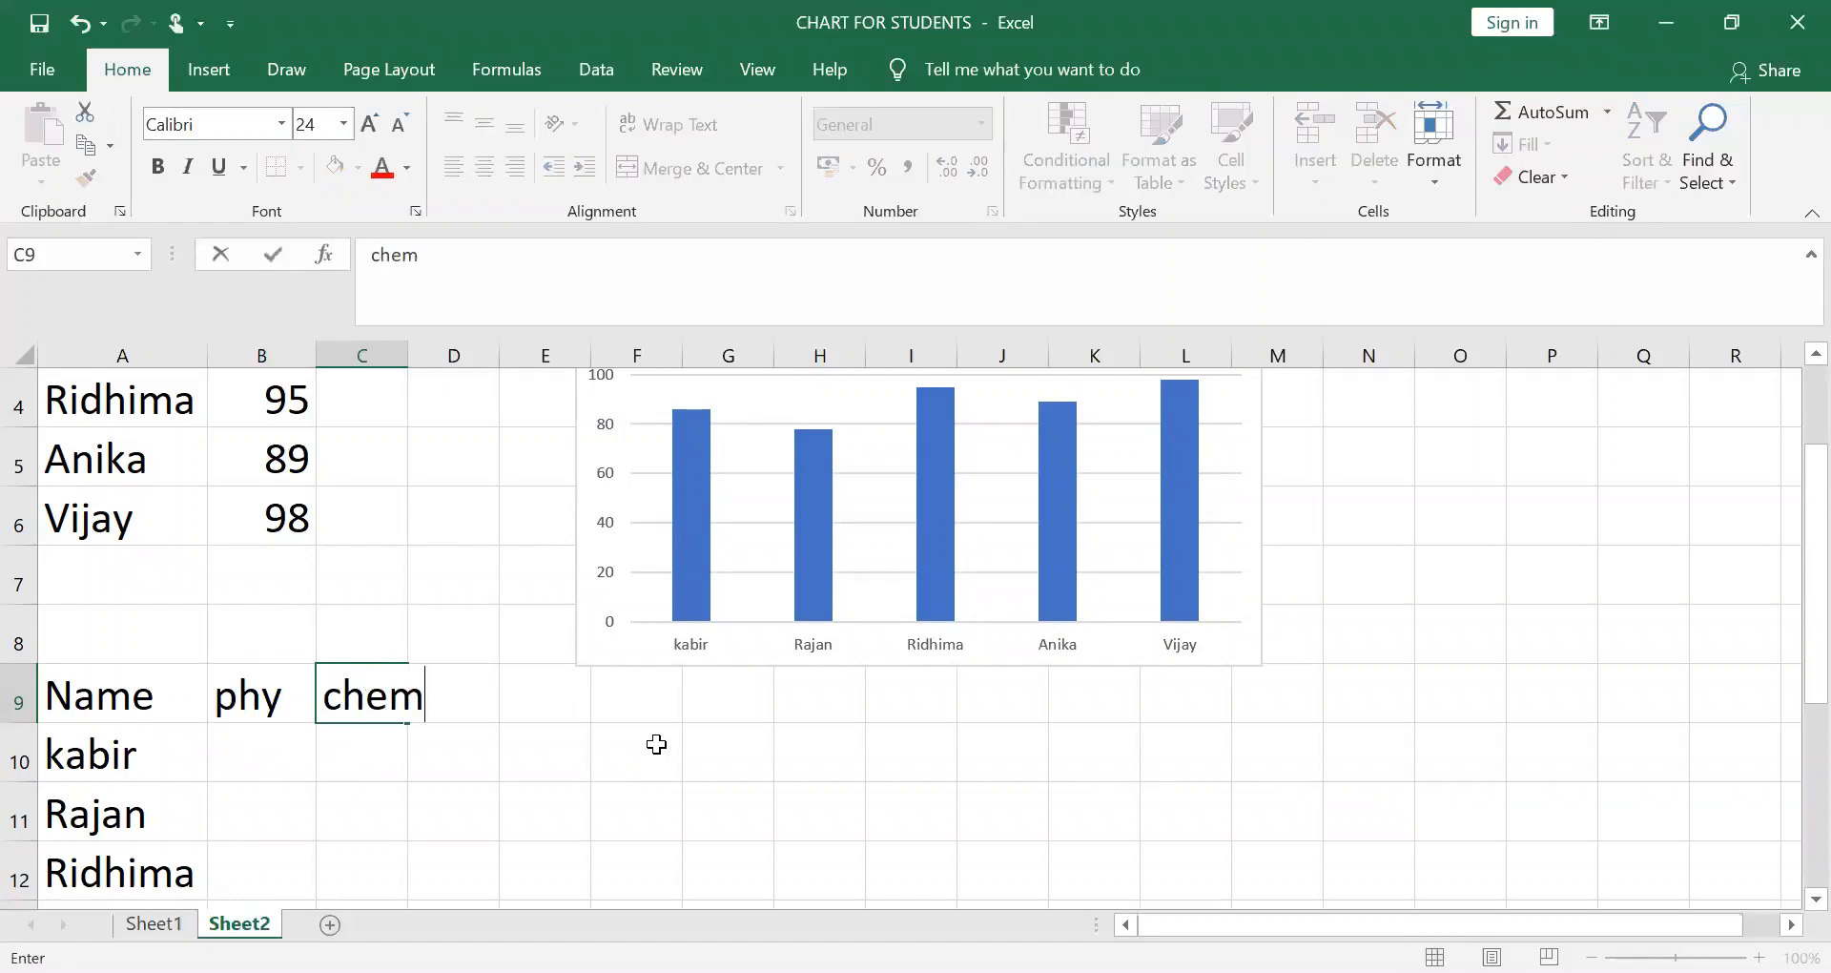
{"action": "key", "text": "Tab"}
{"action": "type", "text": "bio"}
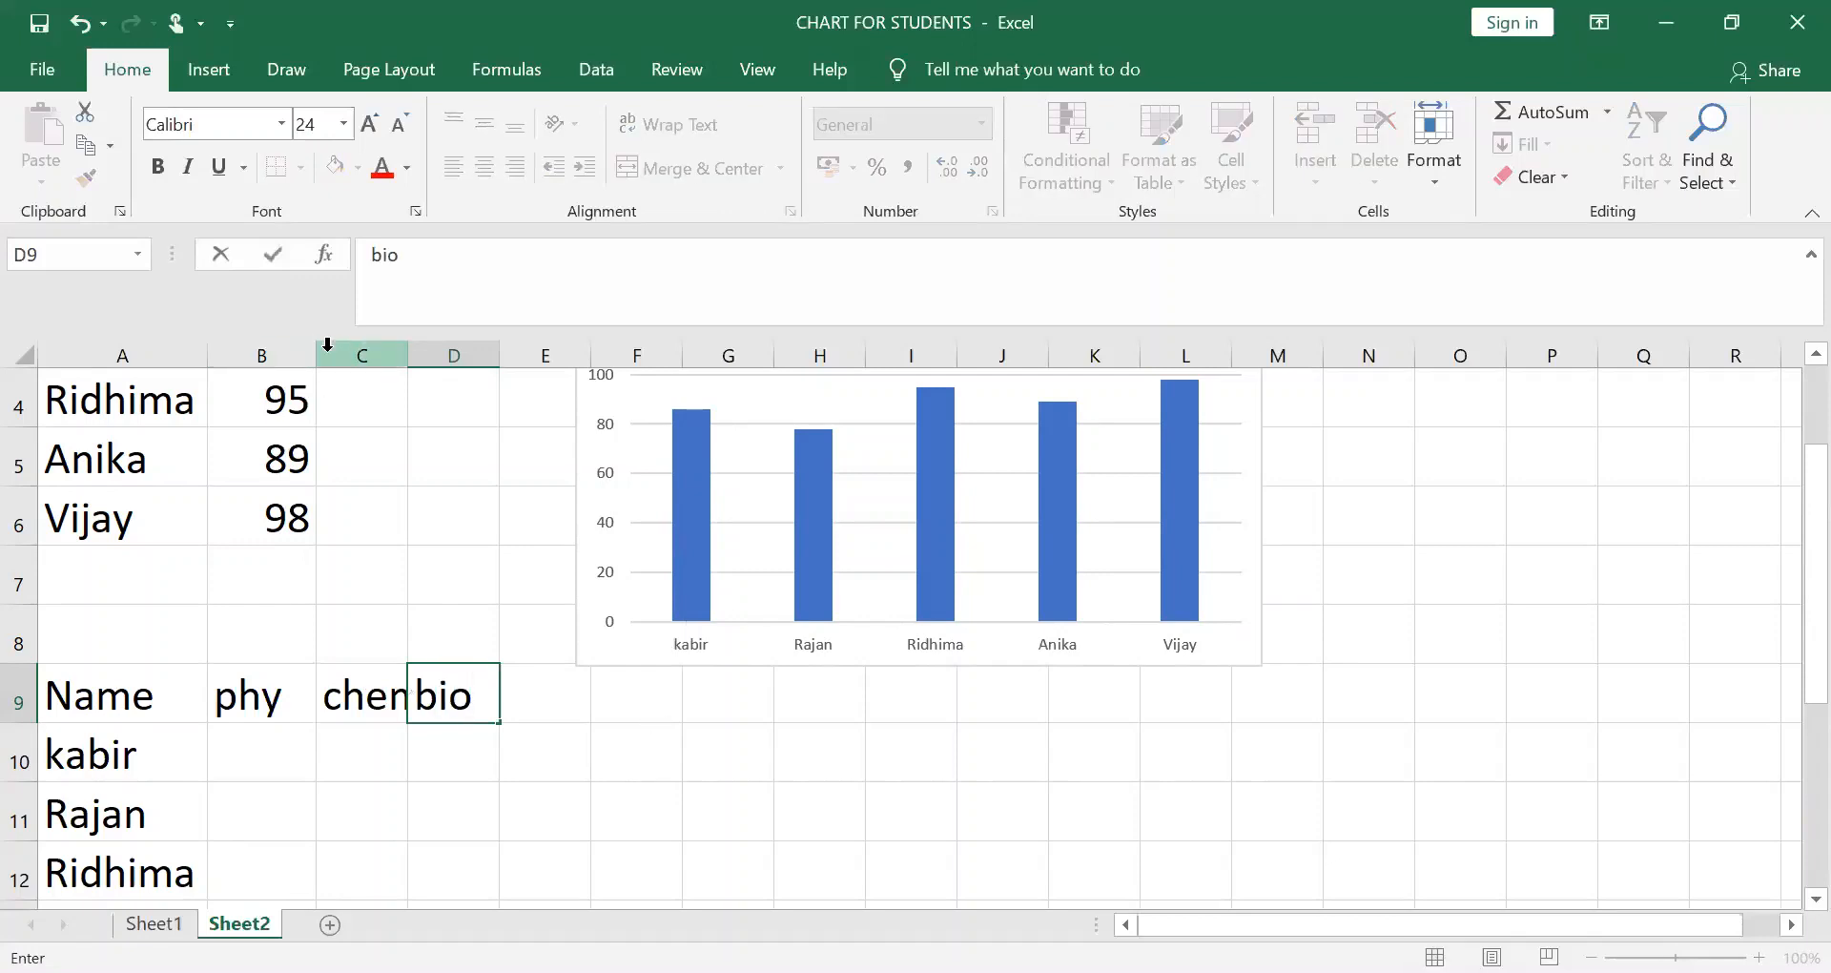
{"action": "left_click", "coordinate": [446, 353]}
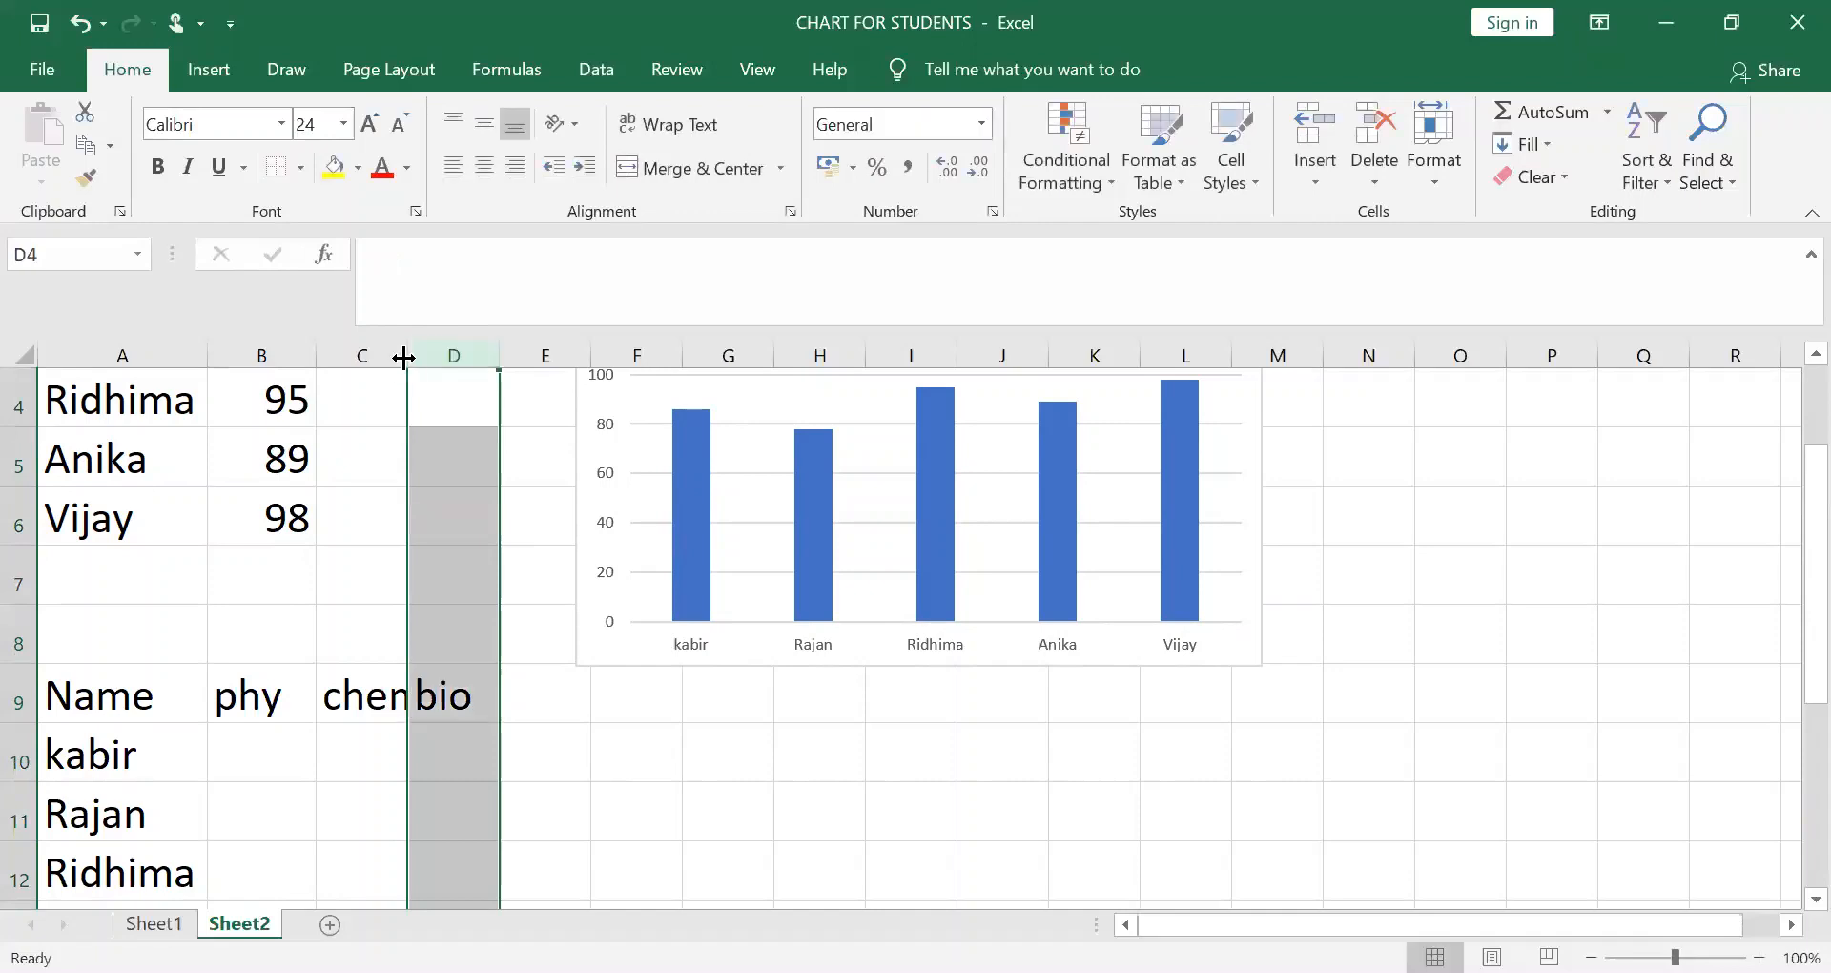
{"action": "double_click", "coordinate": [405, 358]}
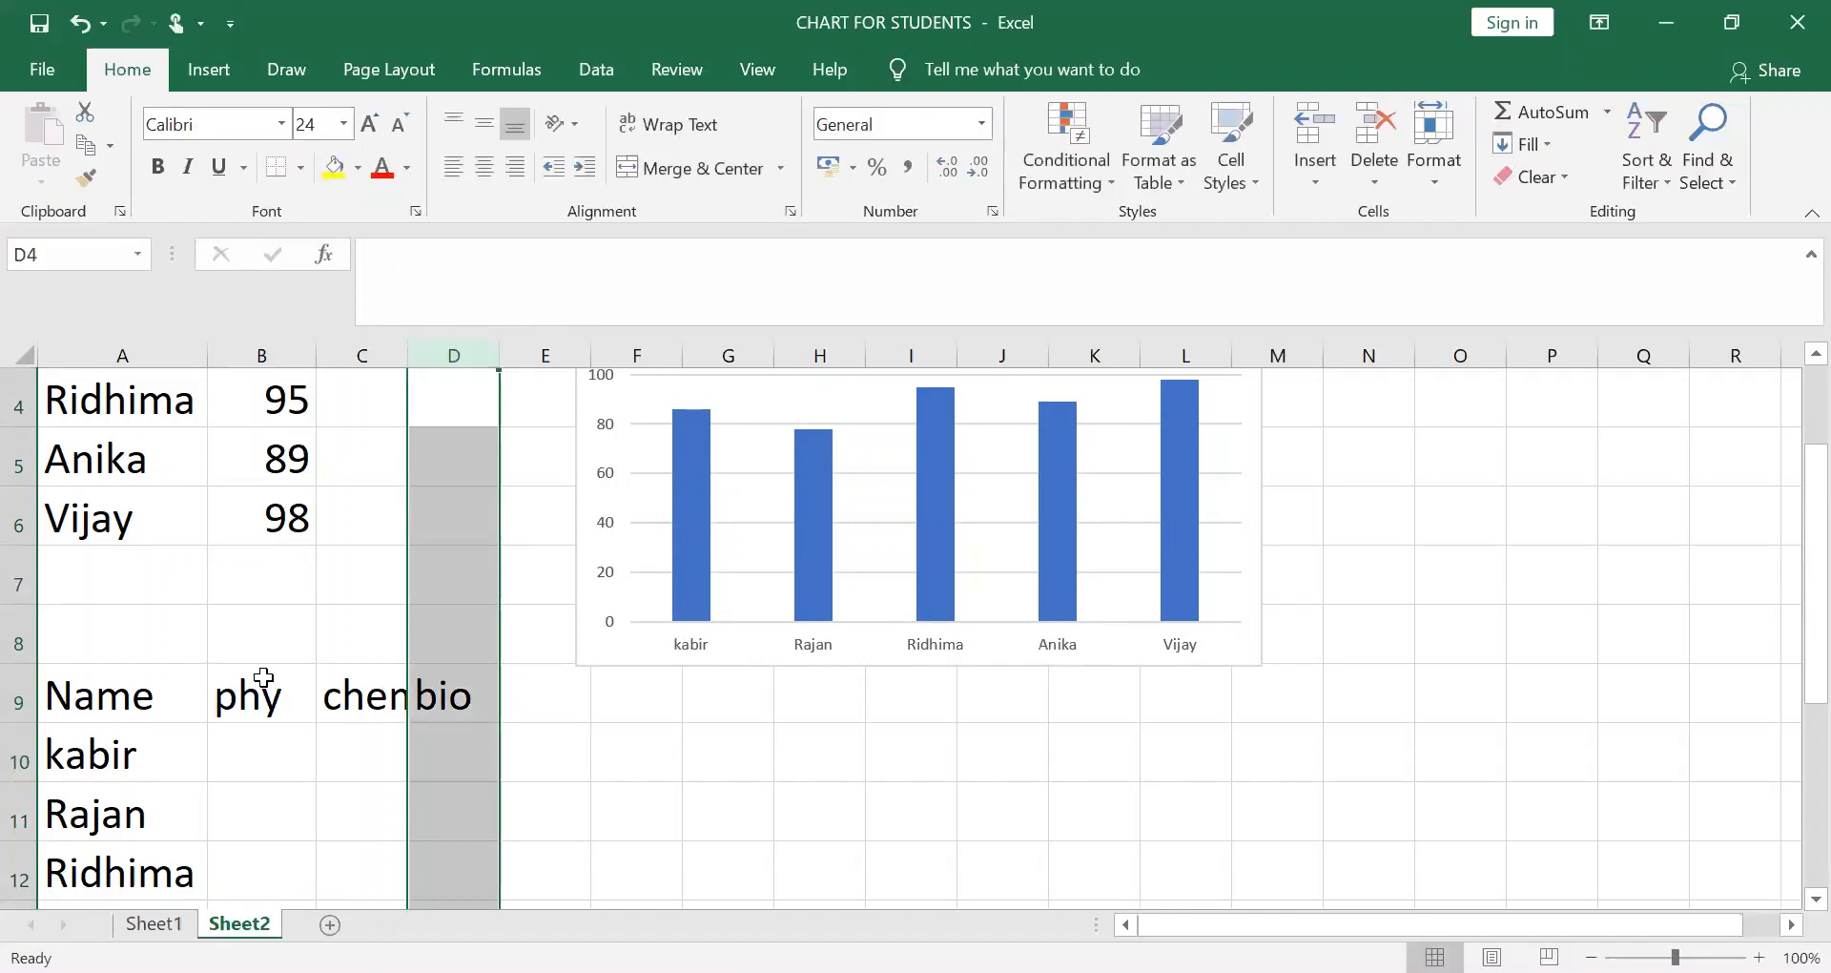
Fill the phy column in B10:B14 with the marks 85, 78, 56, 65 and 45
{"action": "left_click", "coordinate": [278, 771]}
{"action": "type", "text": "2"}
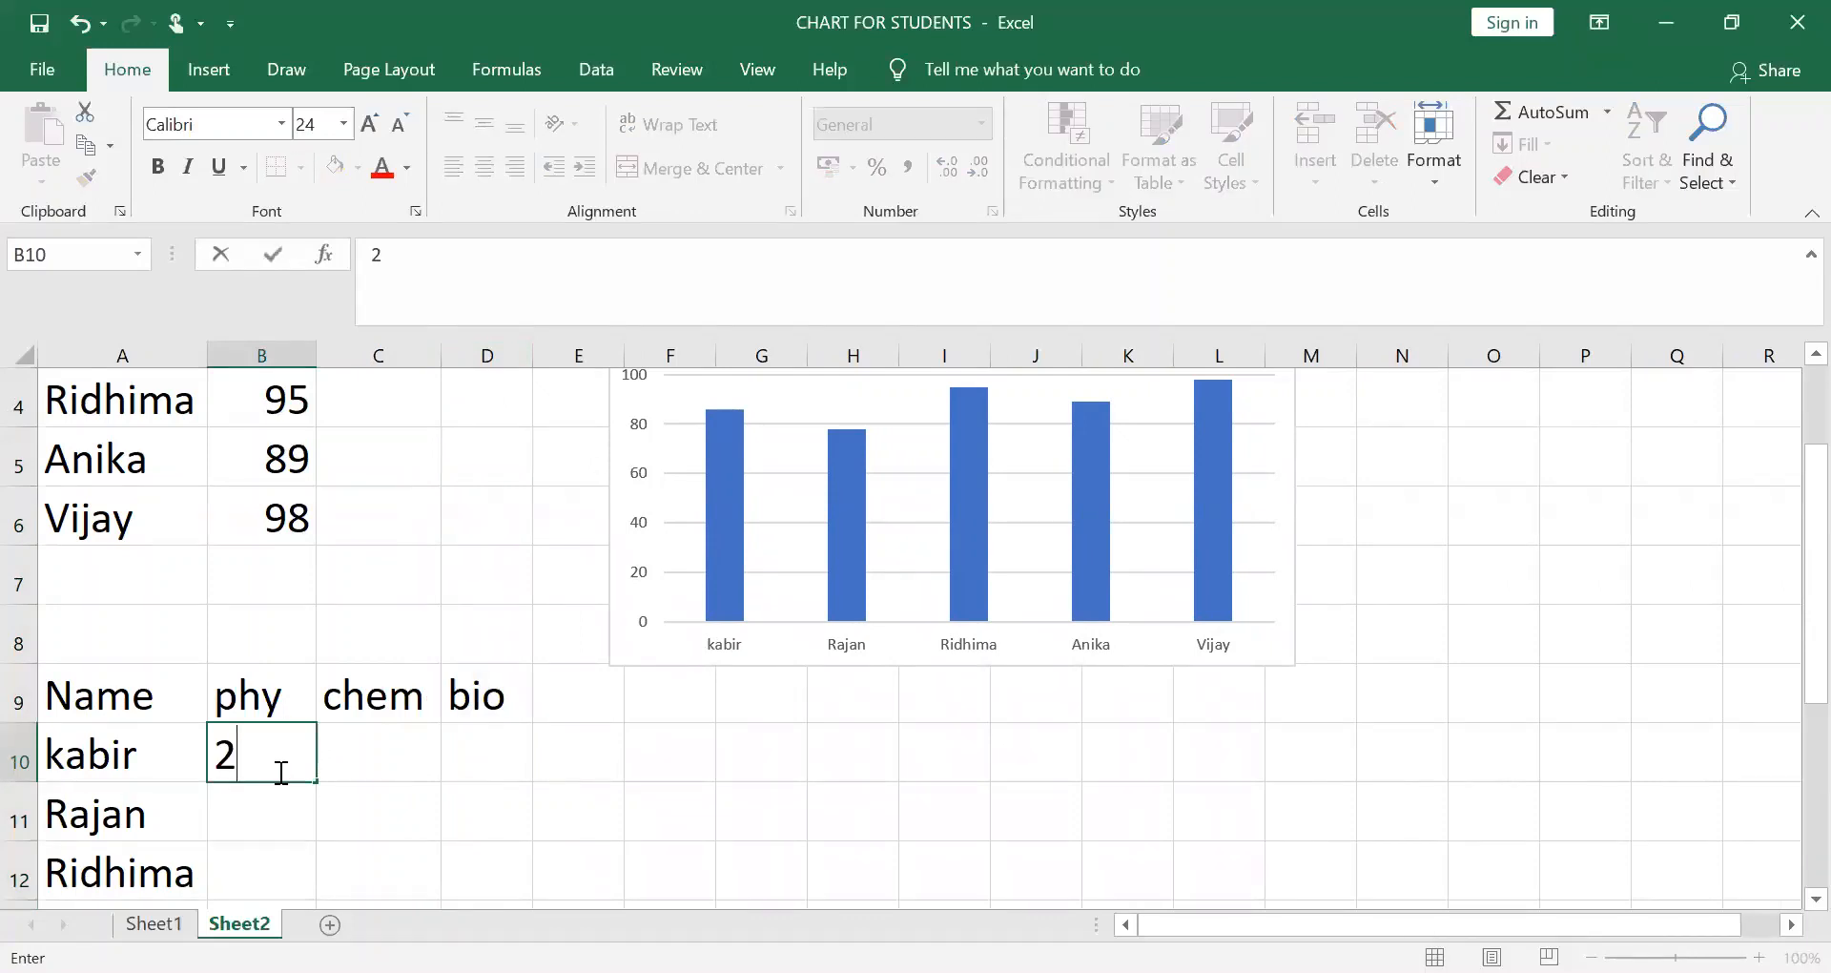
{"action": "key", "text": "BackSpace"}
{"action": "type", "text": "85"}
{"action": "key", "text": "Return"}
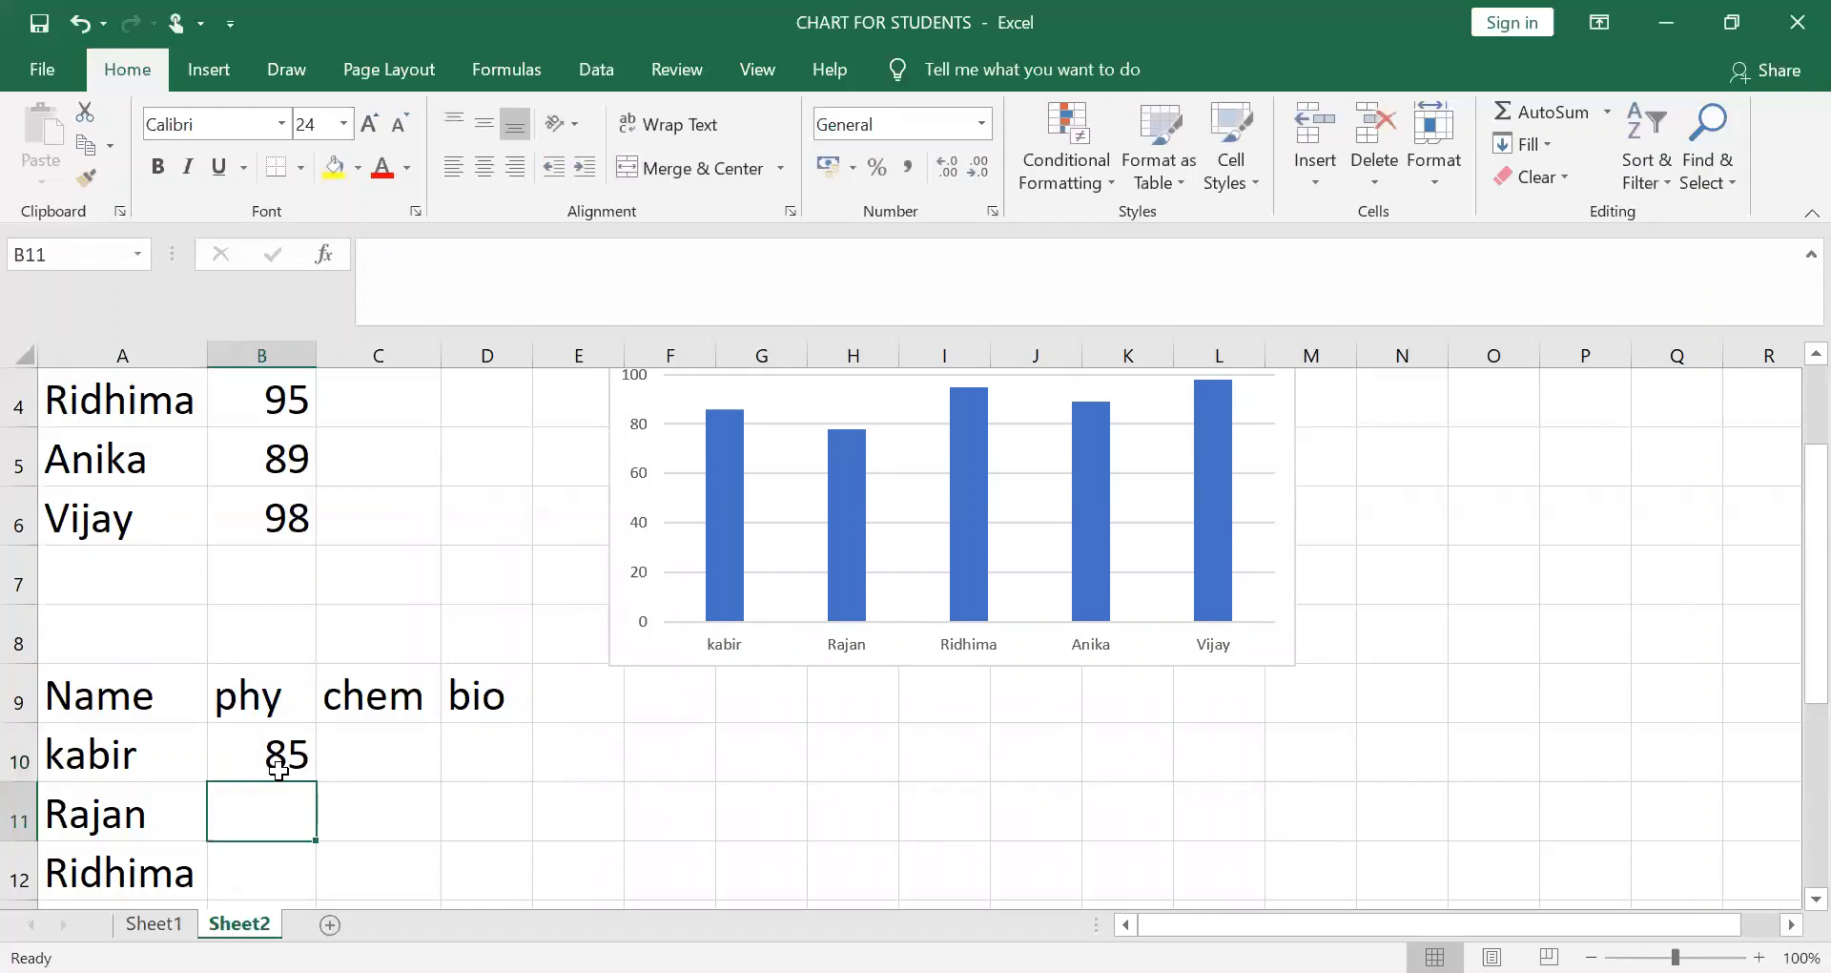
{"action": "type", "text": "78"}
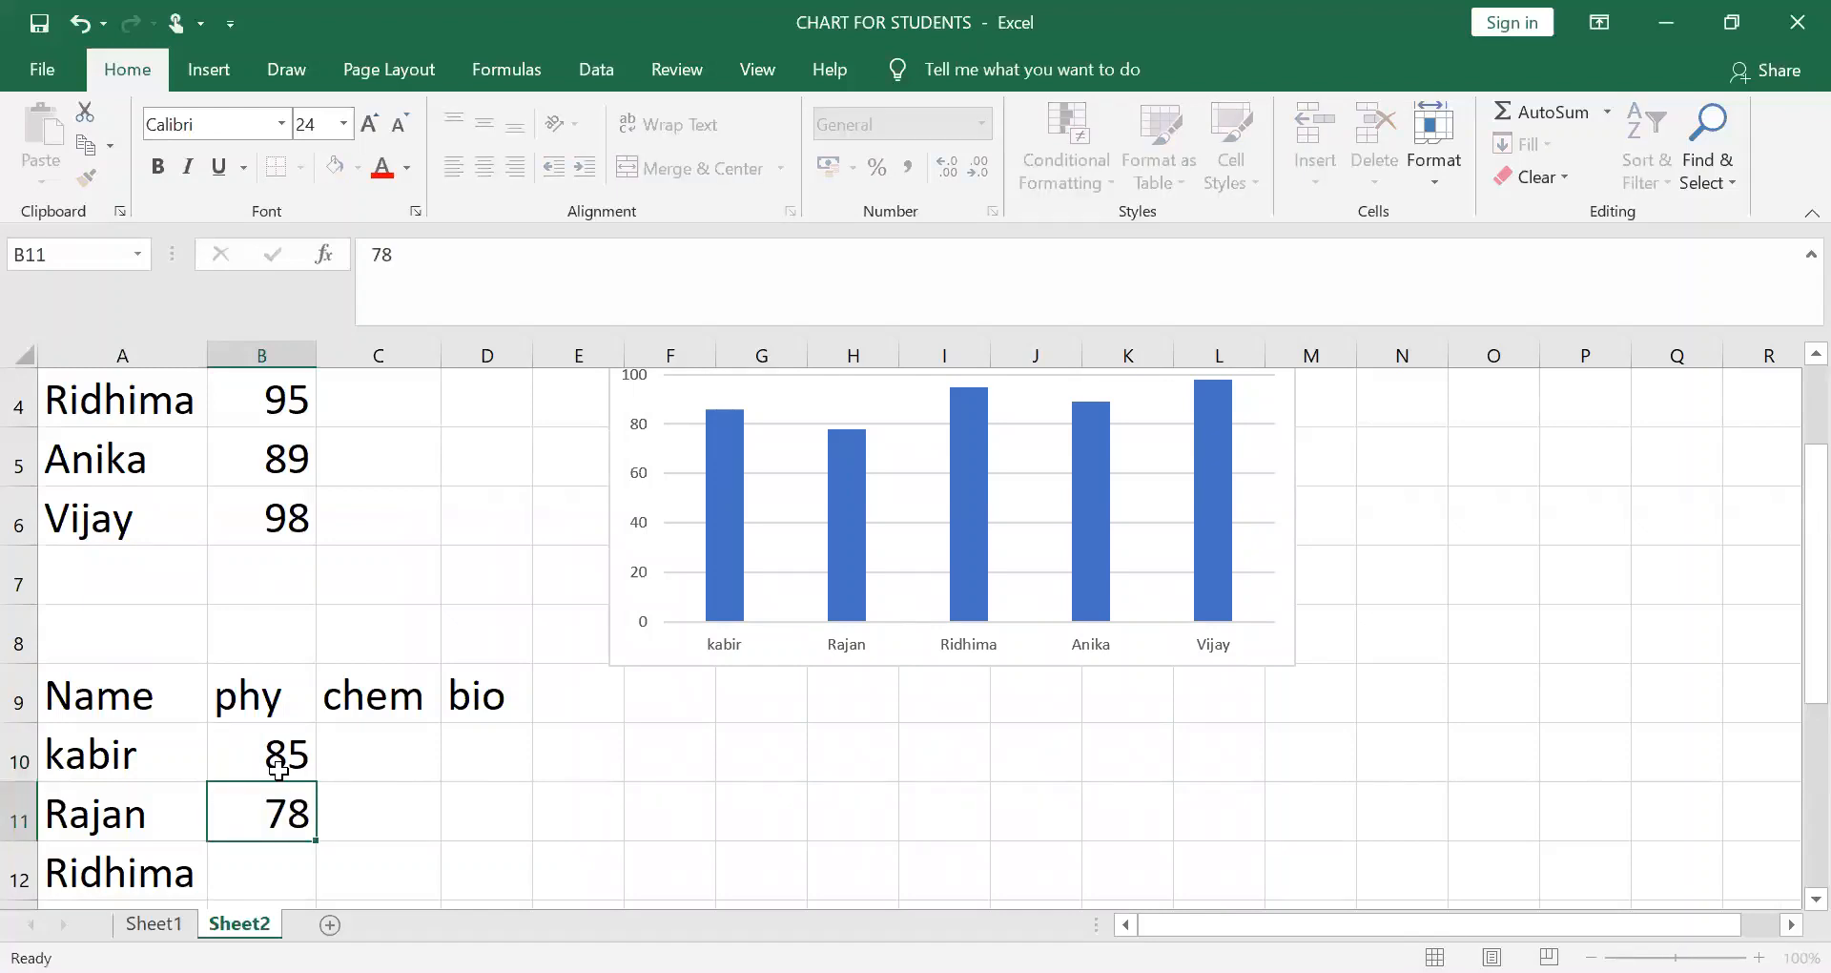
{"action": "key", "text": "Return"}
{"action": "type", "text": "2"}
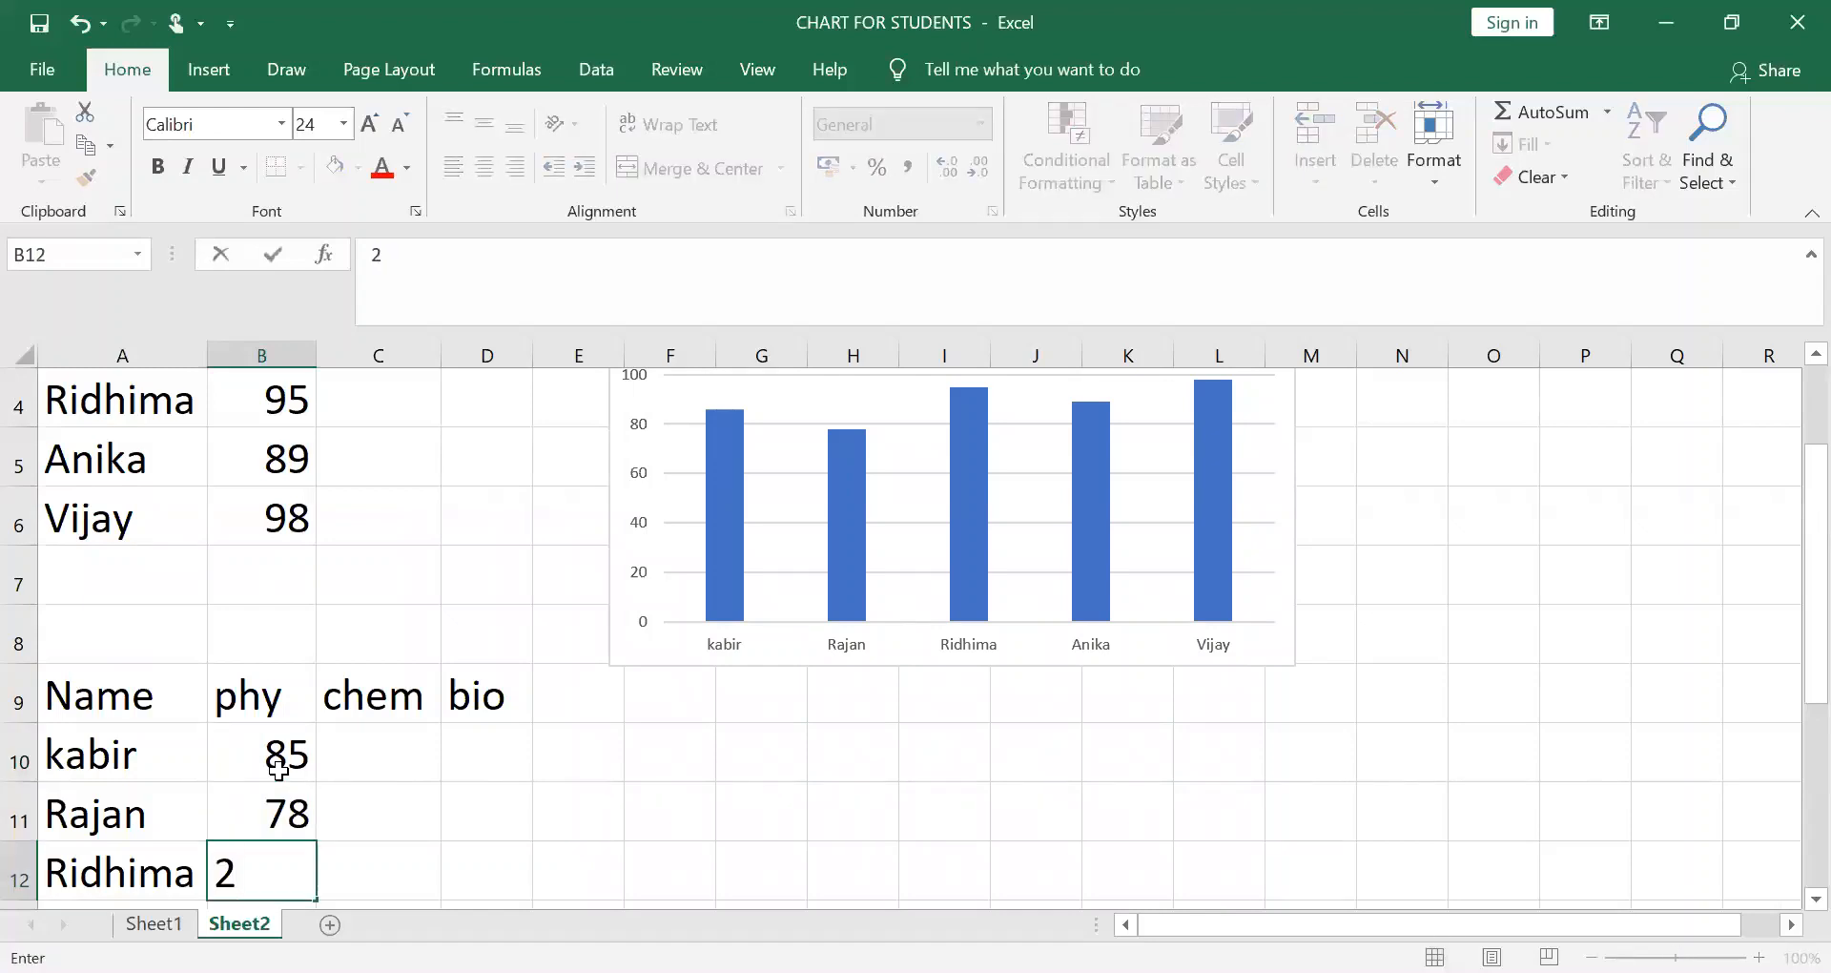
{"action": "key", "text": "BackSpace"}
{"action": "type", "text": "56"}
{"action": "key", "text": "Return"}
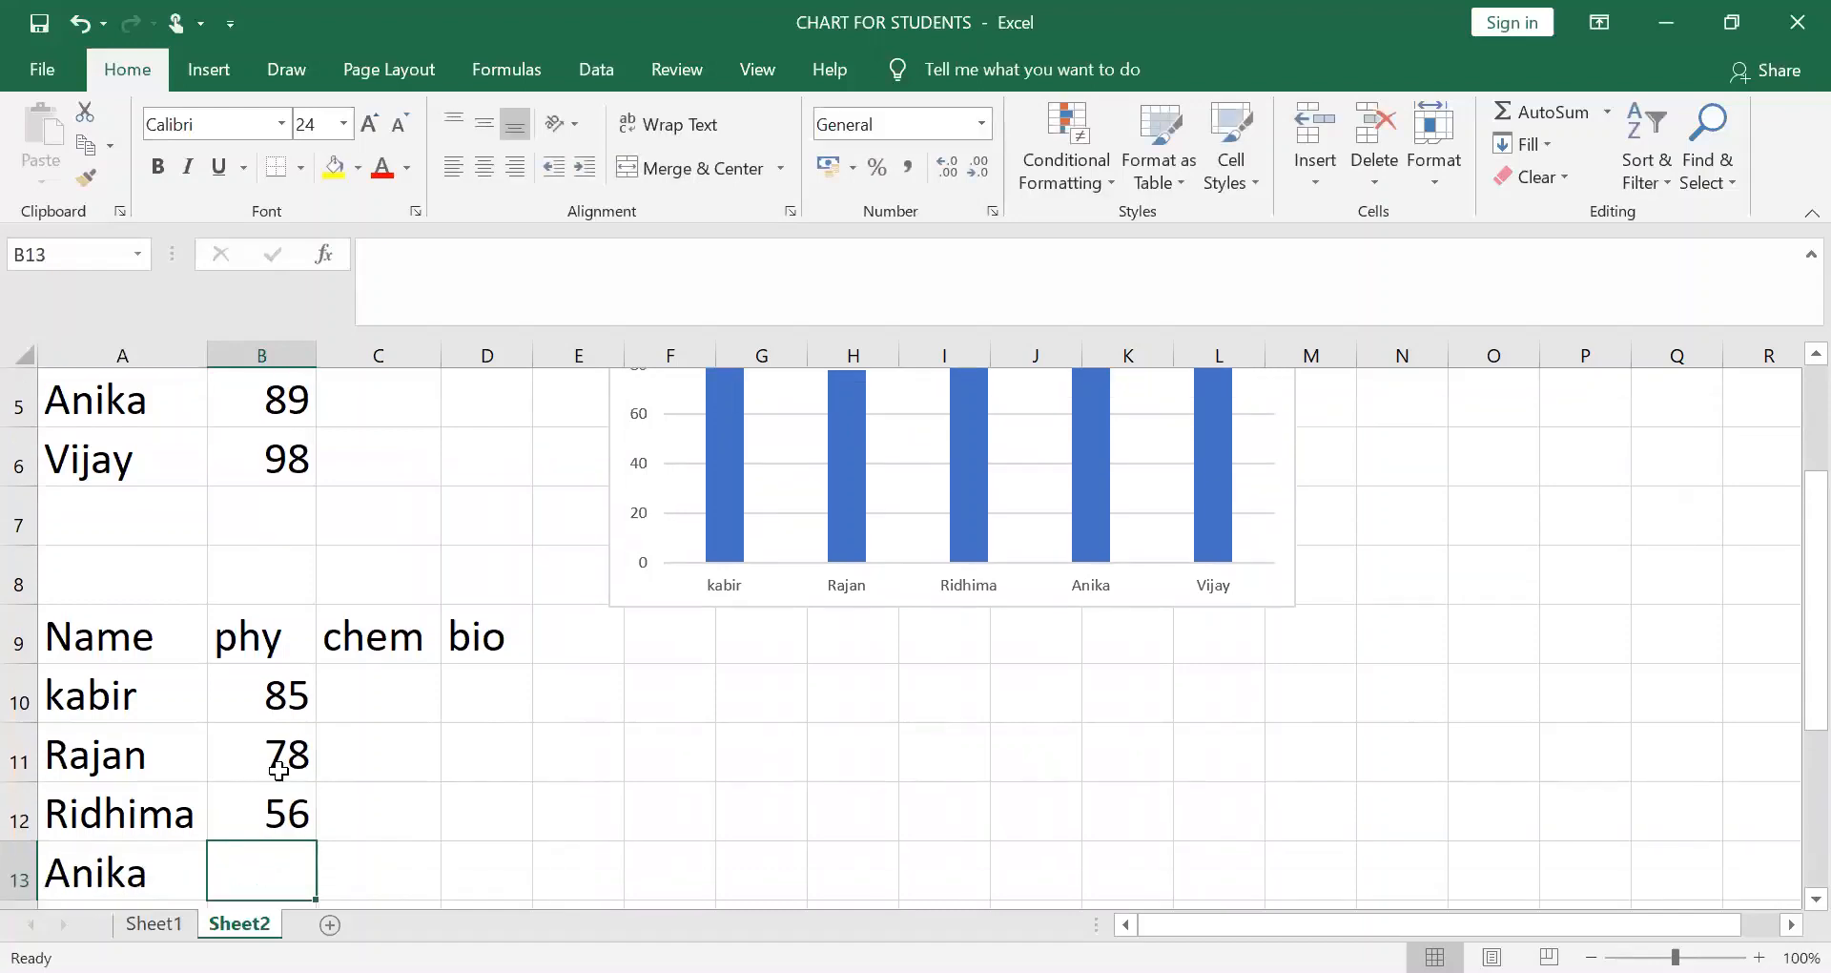
{"action": "type", "text": "65"}
{"action": "key", "text": "Return"}
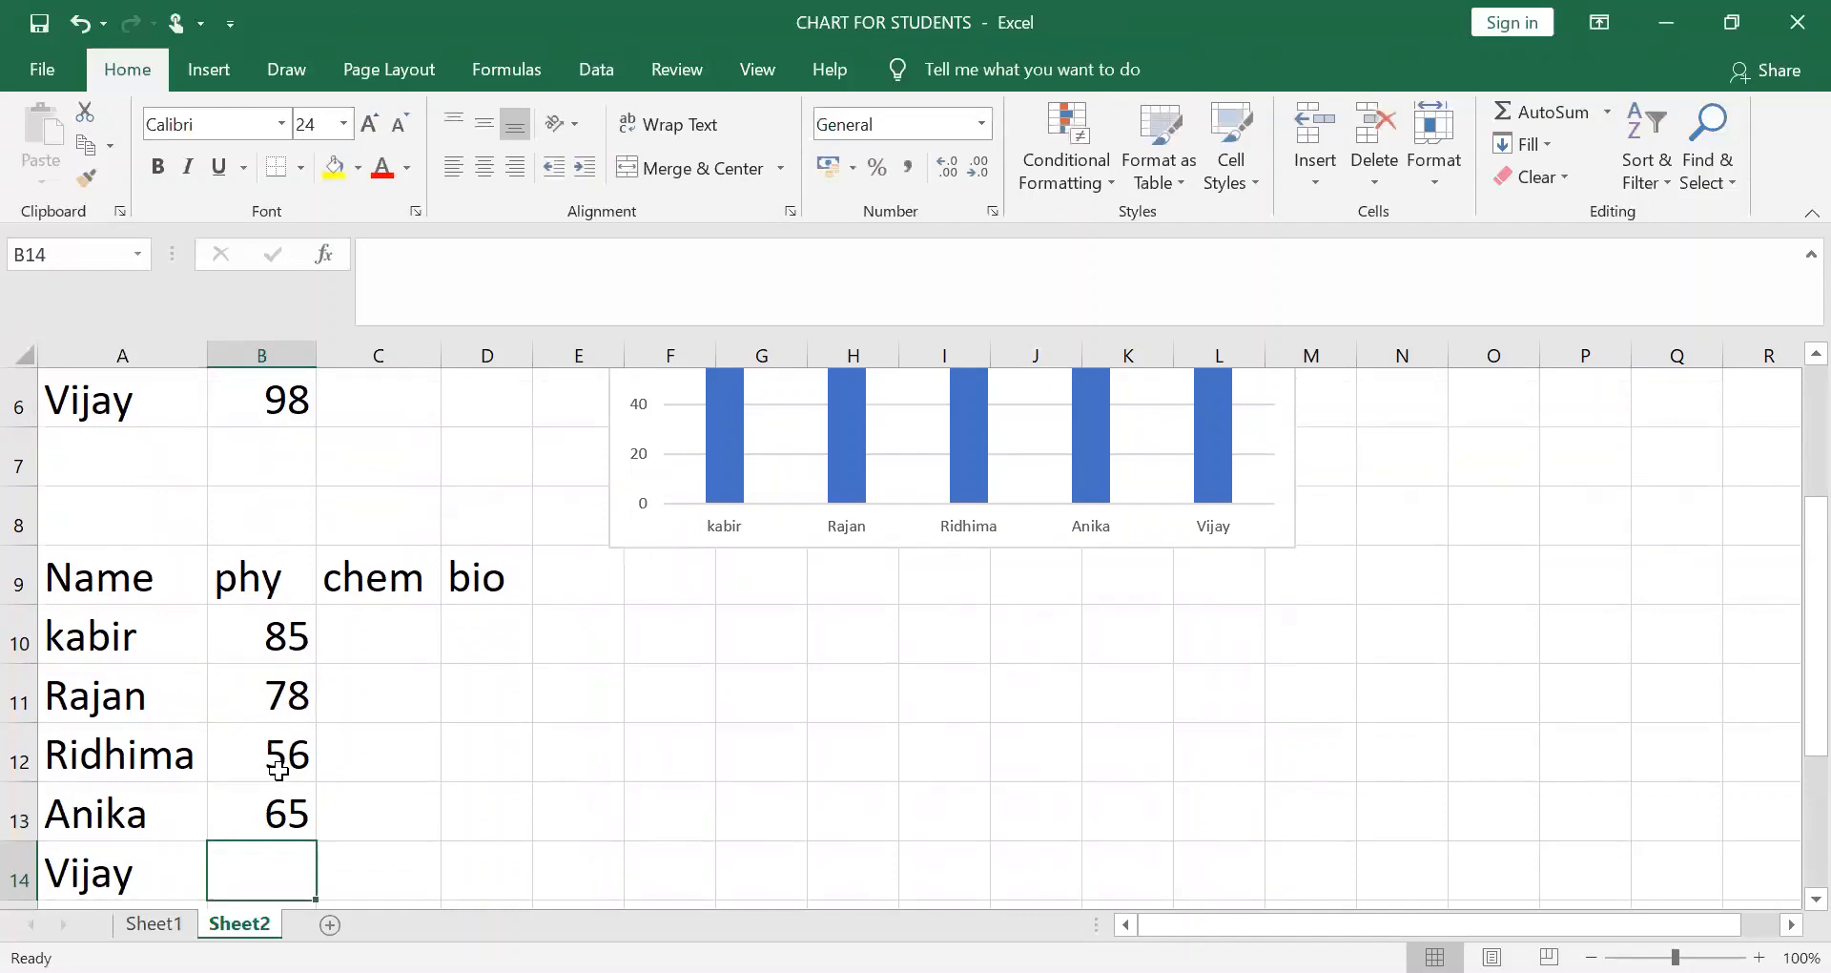
{"action": "type", "text": "45"}
{"action": "key", "text": "Up"}
Fill the chem column in C10:C14 with the marks 92, 67, 56, 87 and 91
{"action": "key", "text": "Up"}
{"action": "key", "text": "Up"}
{"action": "key", "text": "Up"}
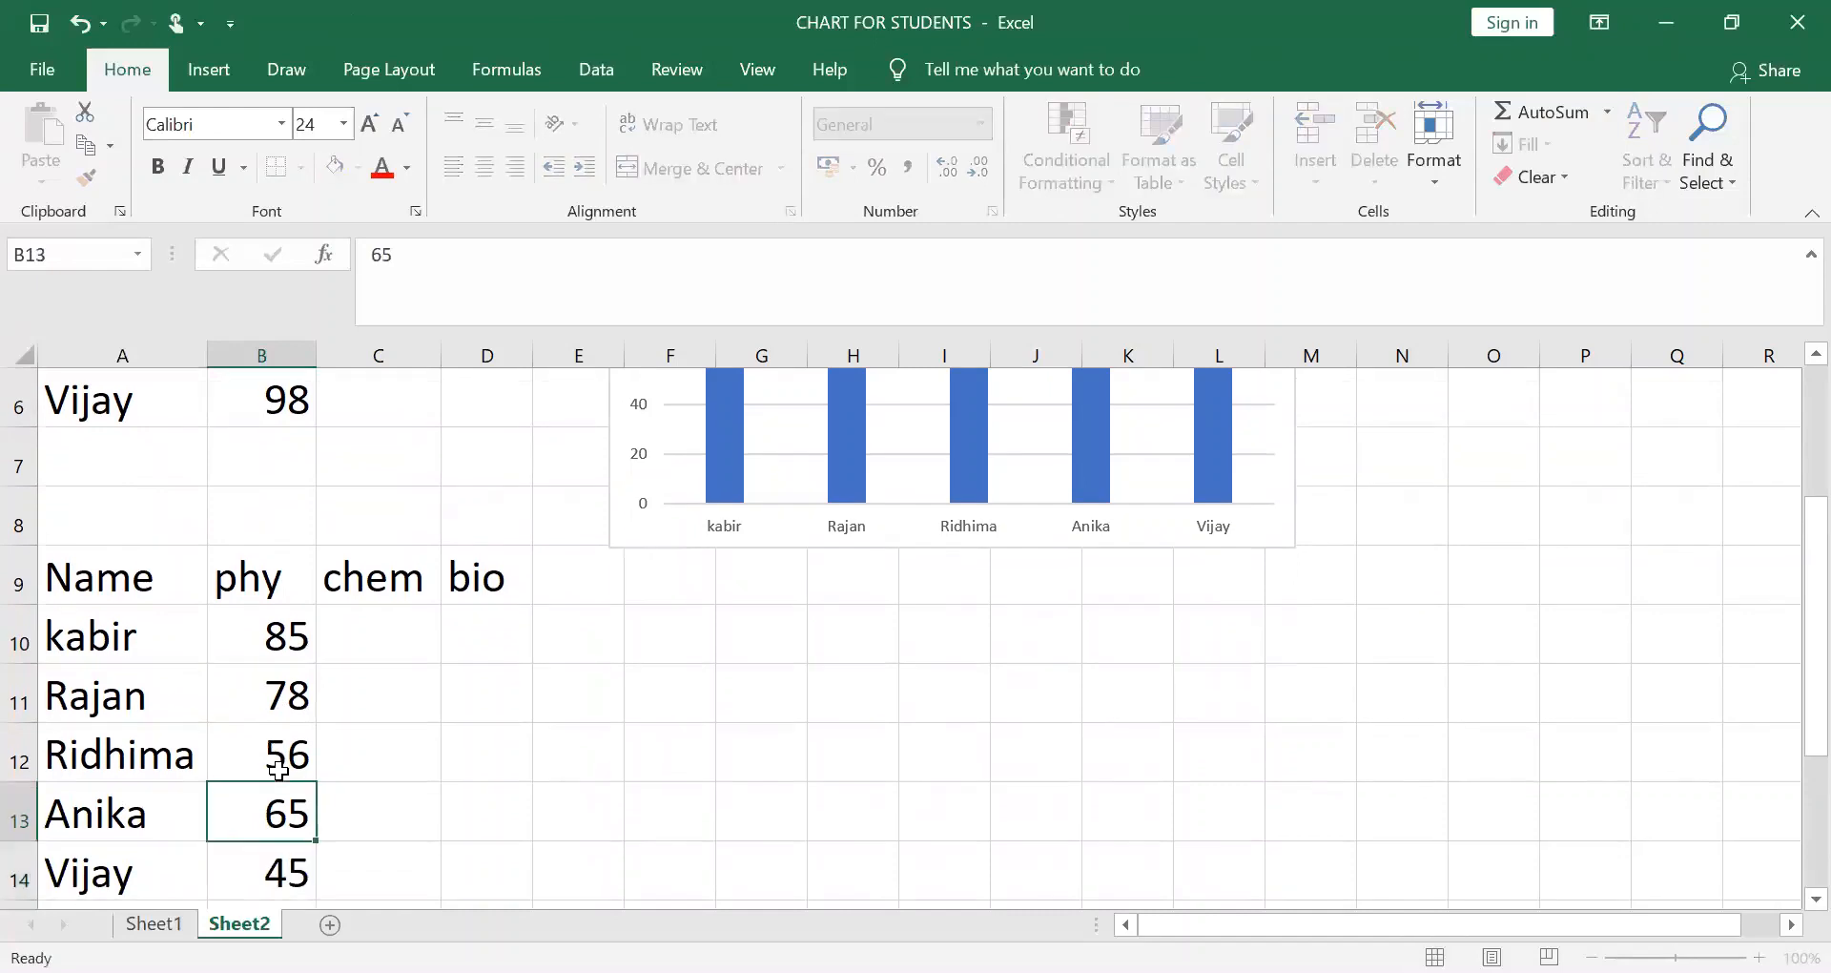
{"action": "key", "text": "Right"}
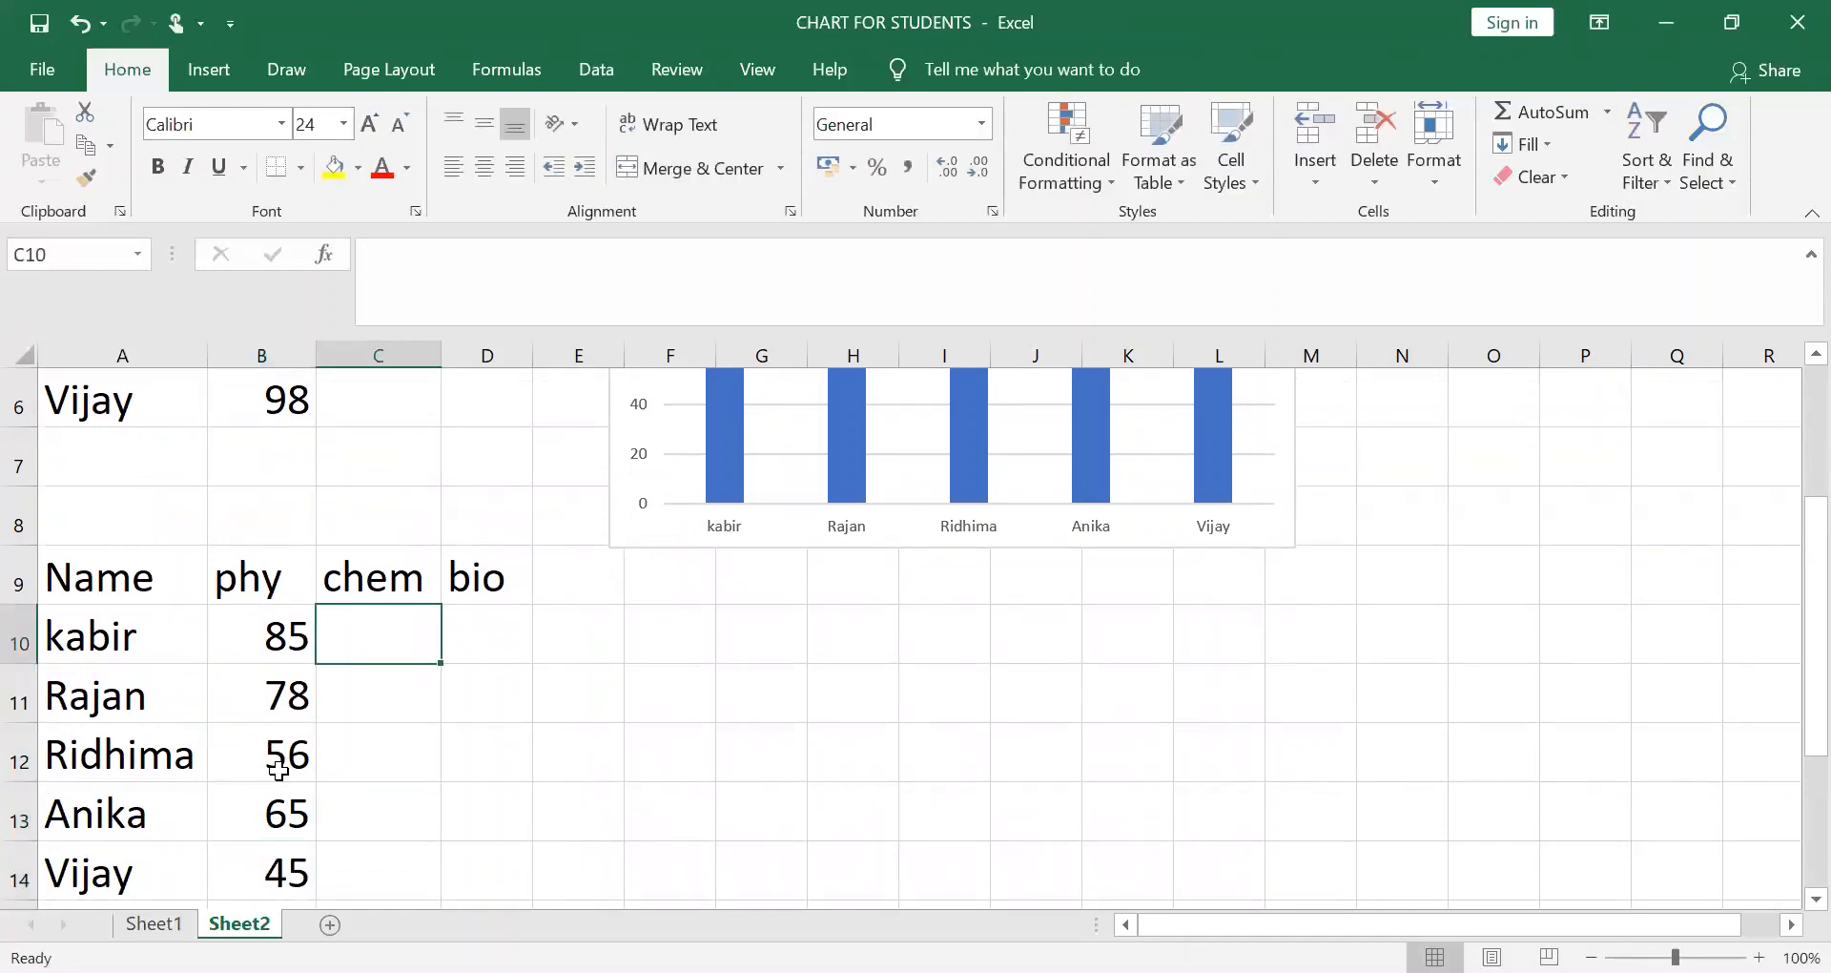
{"action": "type", "text": "92"}
{"action": "key", "text": "Return"}
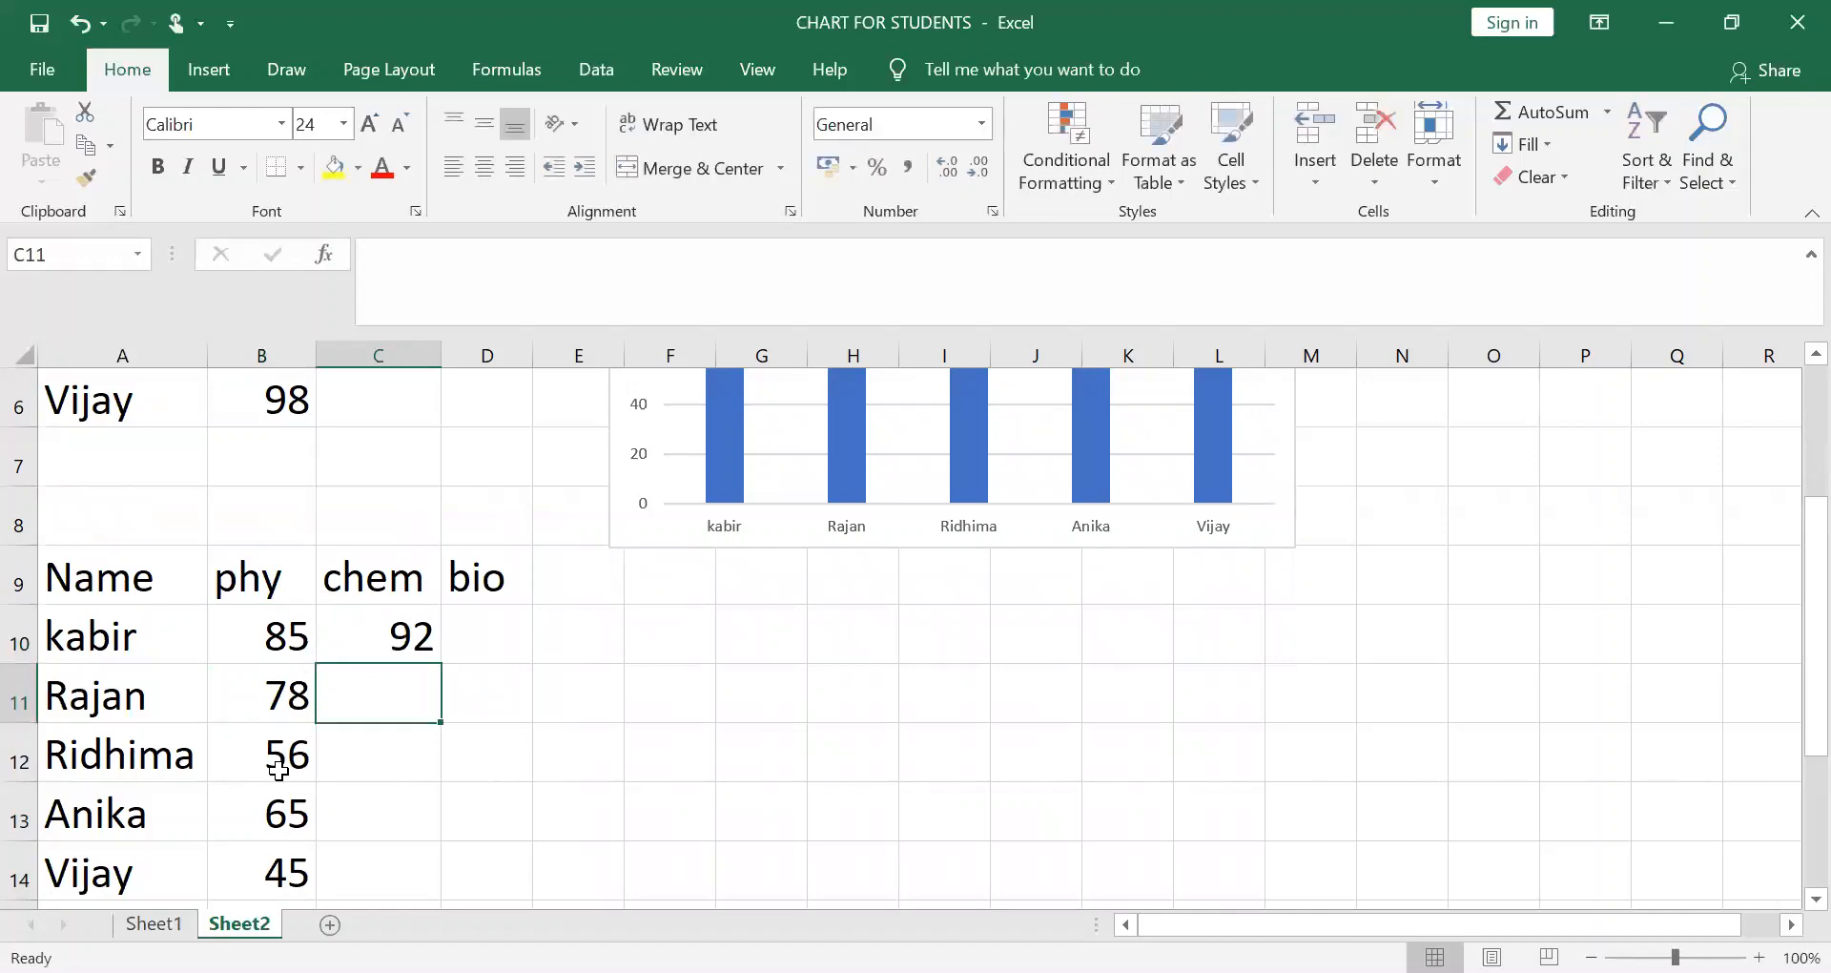
{"action": "type", "text": "67"}
{"action": "key", "text": "Return"}
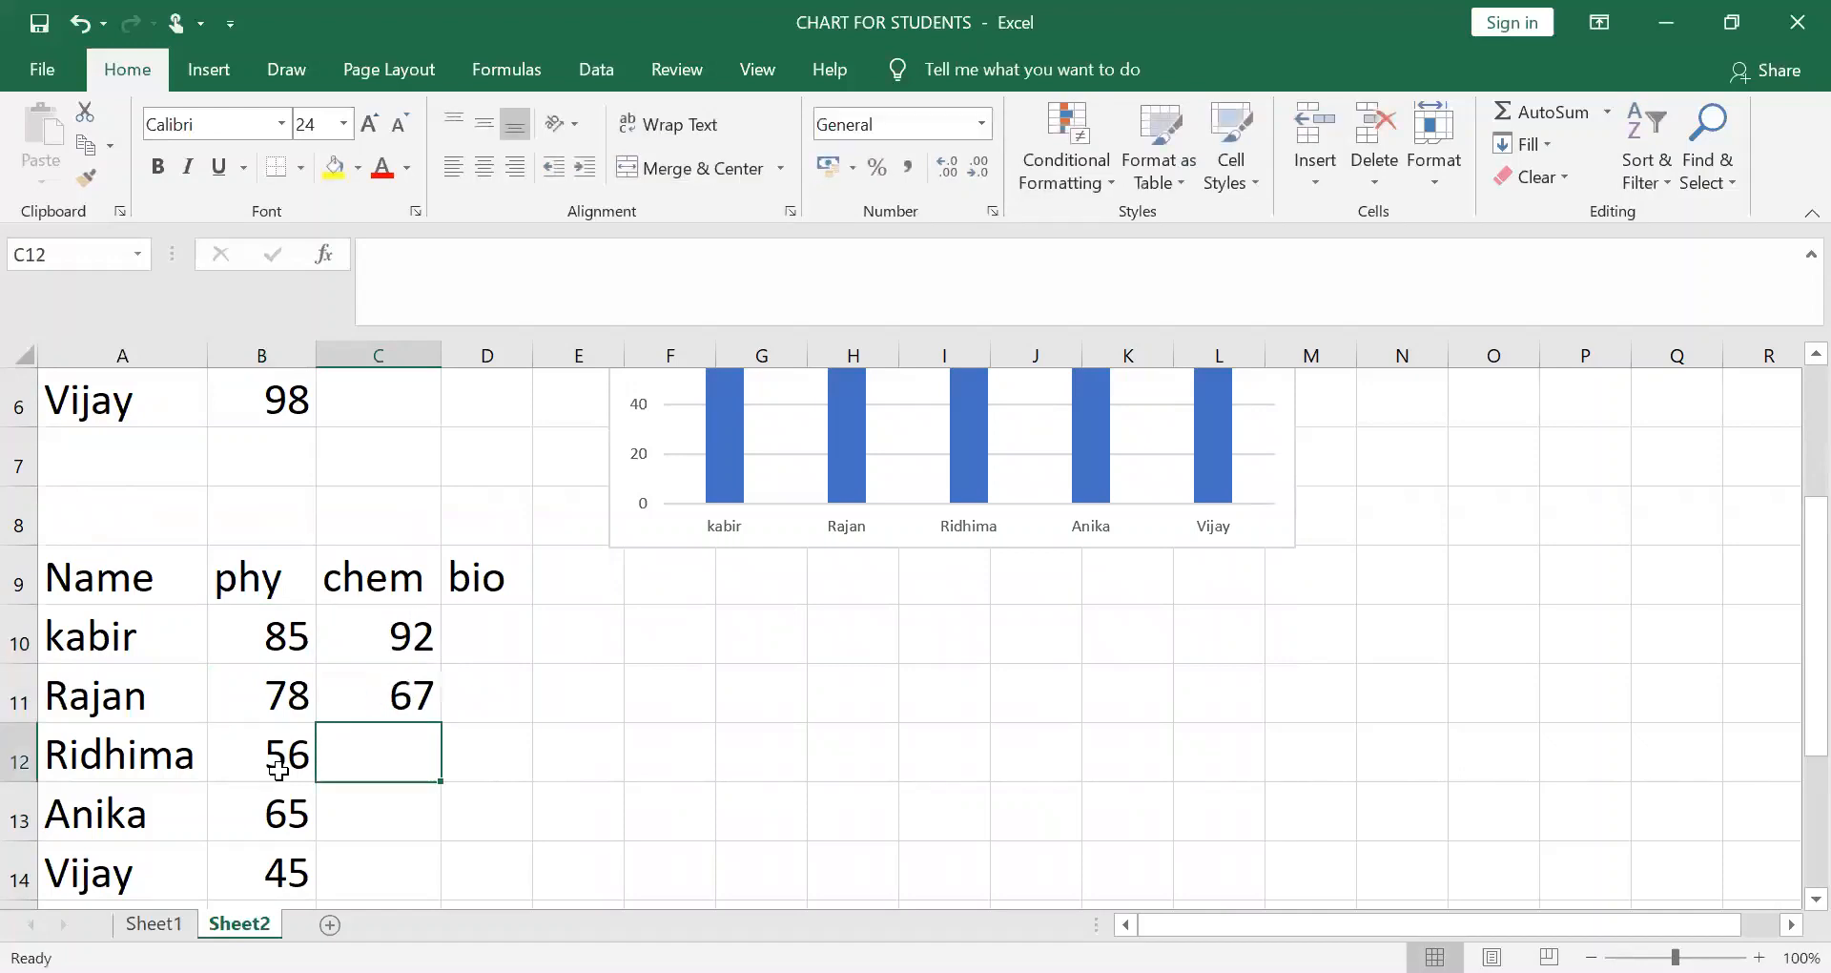
{"action": "type", "text": "56"}
{"action": "key", "text": "Return"}
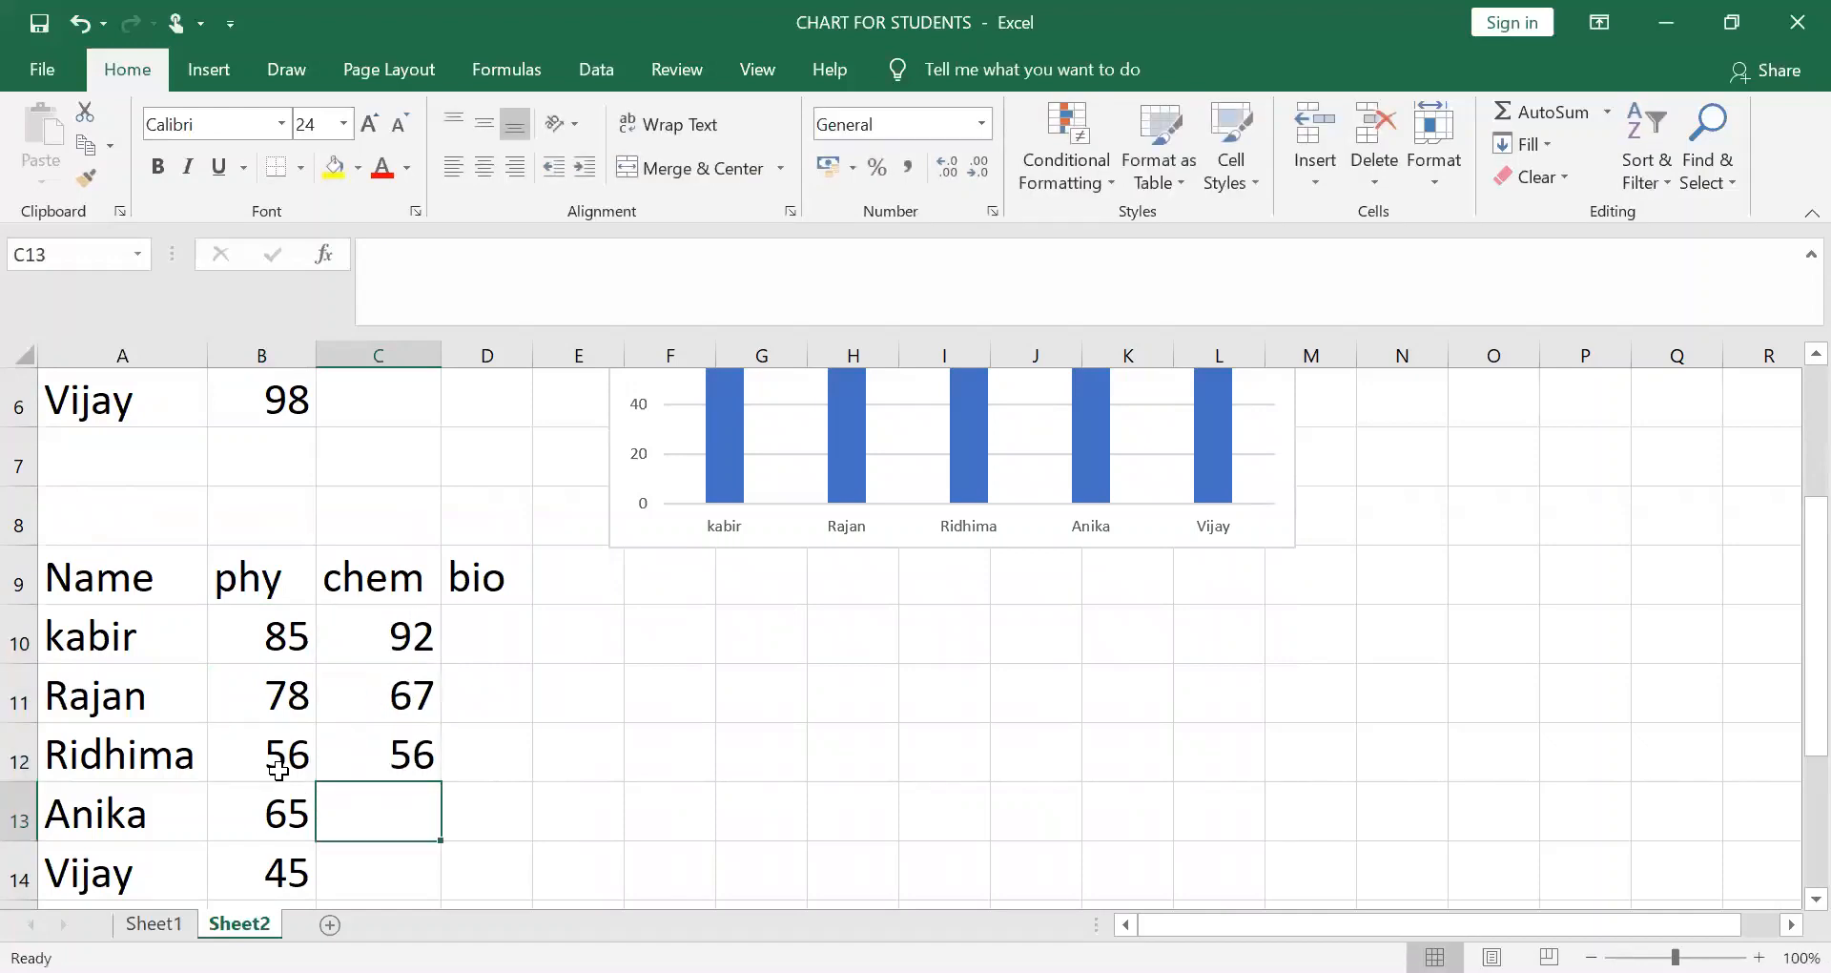
{"action": "type", "text": "87"}
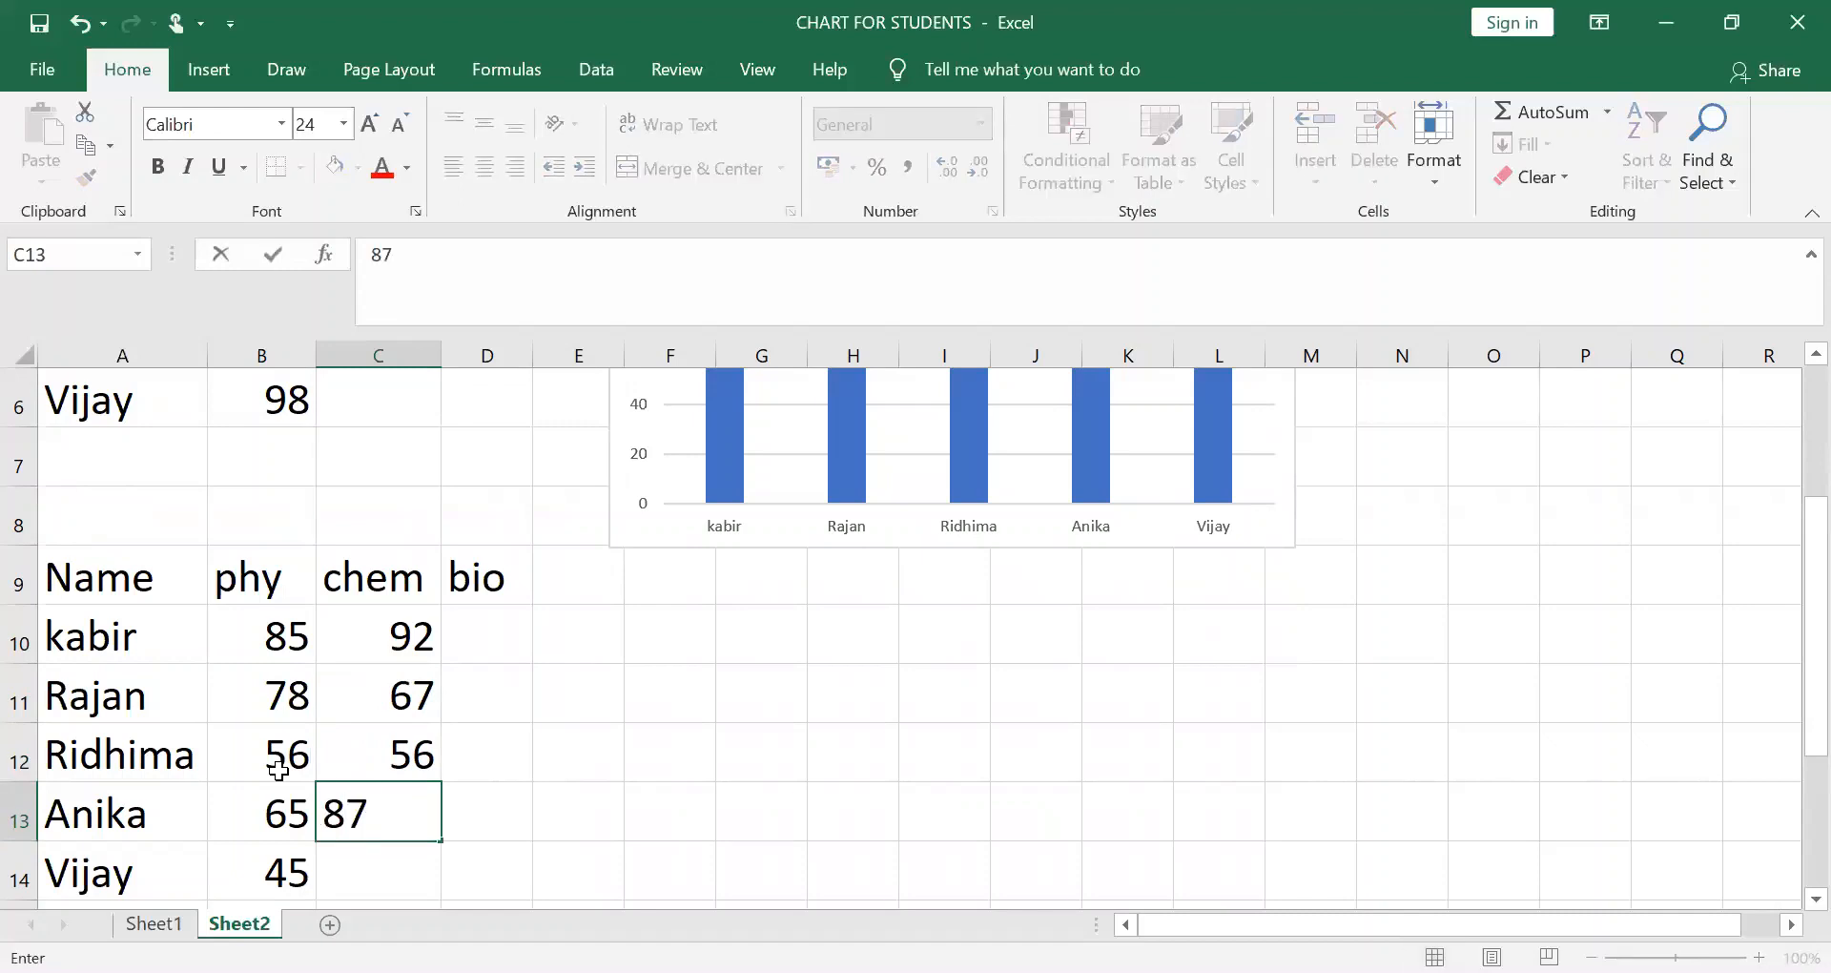
{"action": "key", "text": "Return"}
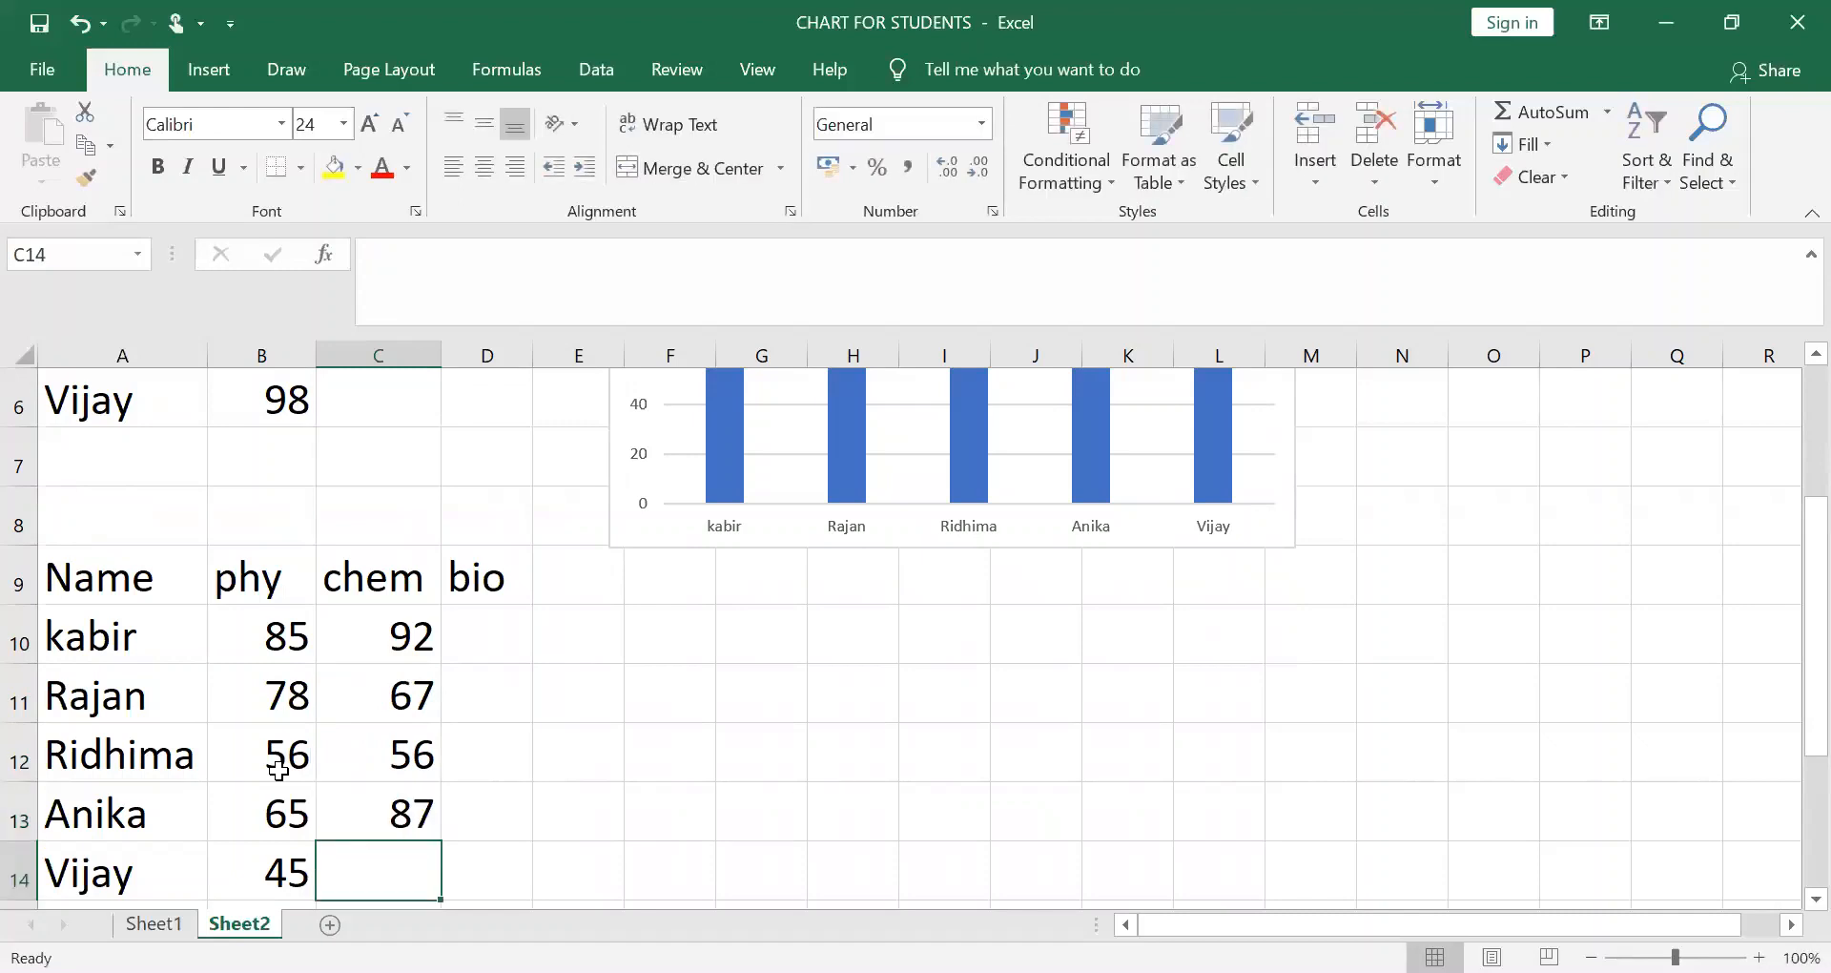
{"action": "type", "text": "9"}
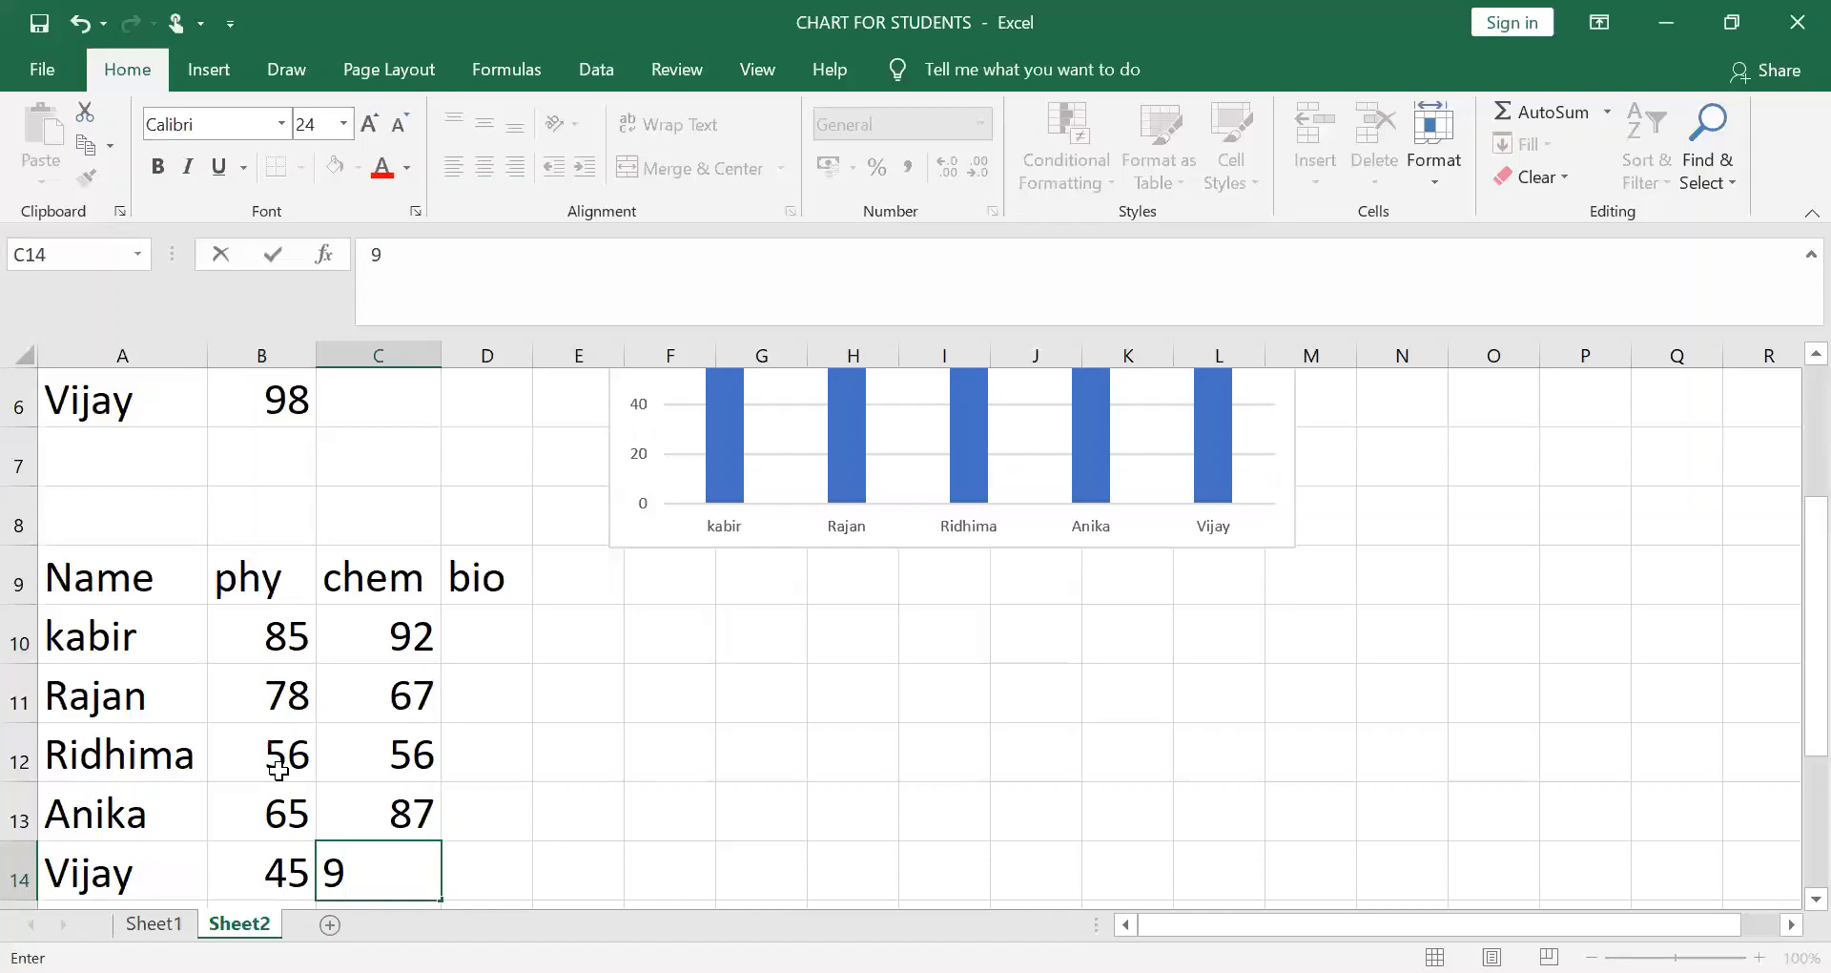
{"action": "type", "text": "2"}
{"action": "key", "text": "BackSpace"}
{"action": "type", "text": "1"}
{"action": "key", "text": "Return"}
Fill the bio column in D10:D14 with the marks 98, 85, 76, 83 and 56
{"action": "key", "text": "Up"}
{"action": "key", "text": "Up"}
{"action": "key", "text": "Up"}
{"action": "key", "text": "Up"}
{"action": "key", "text": "Up"}
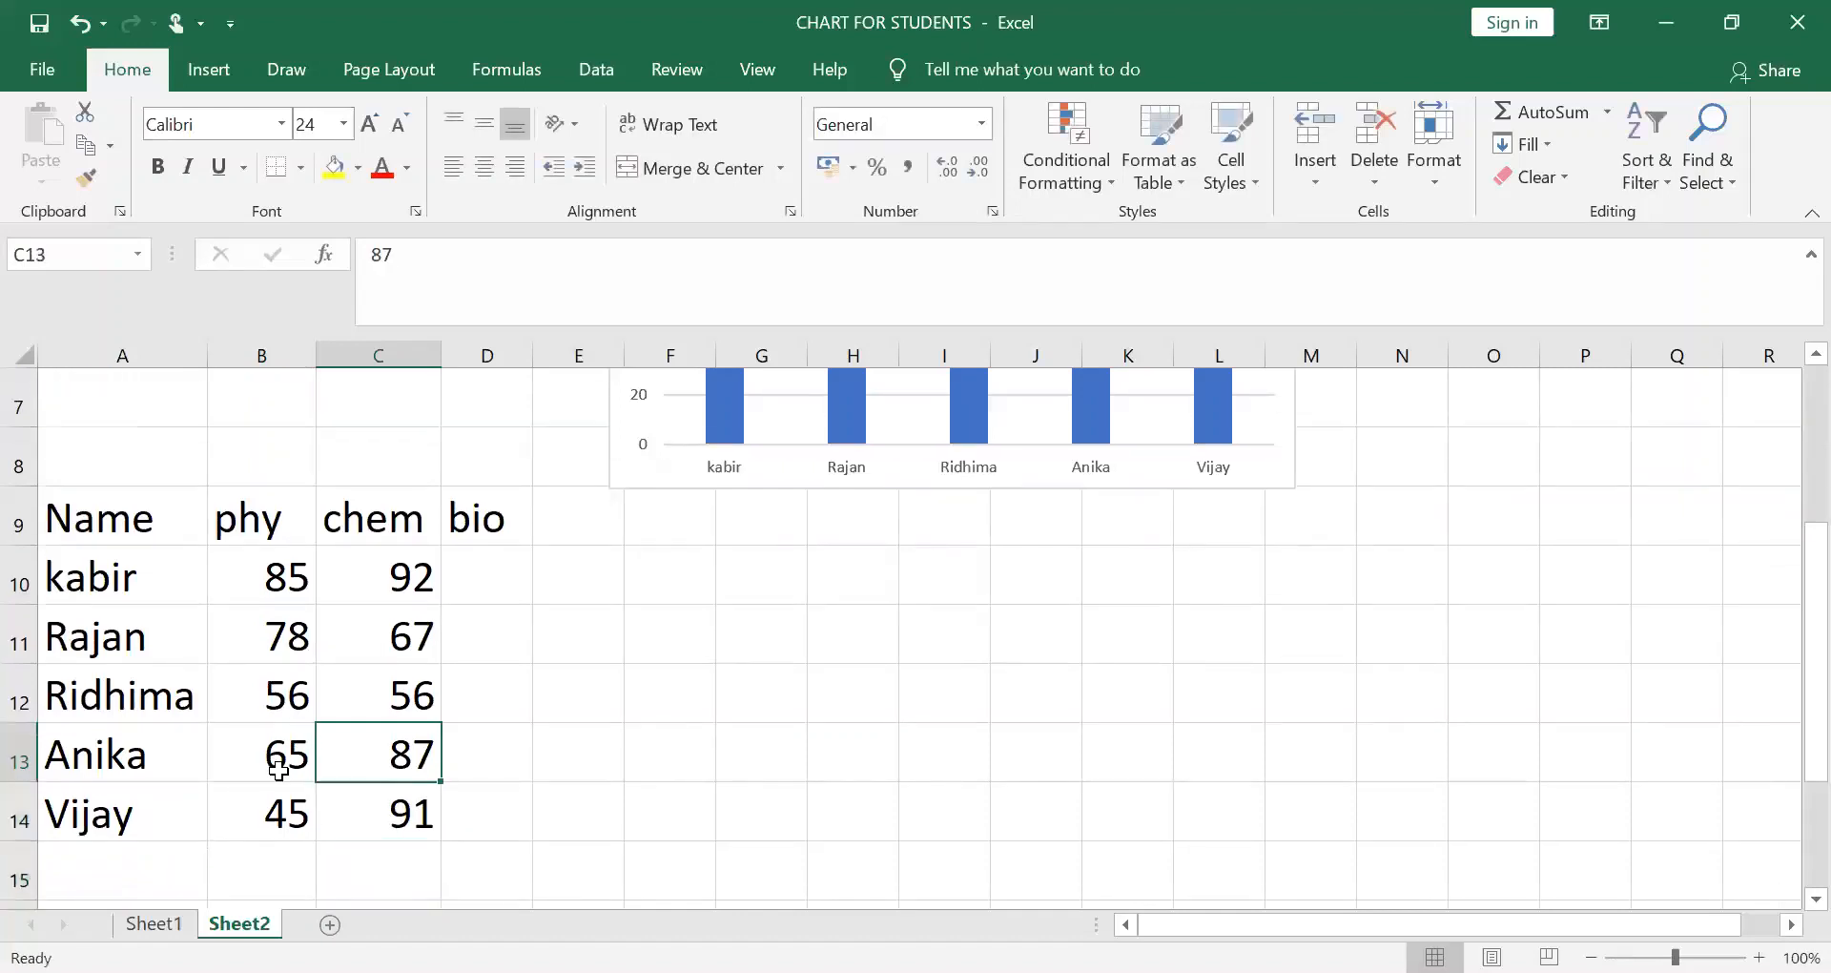
{"action": "key", "text": "Right"}
{"action": "scroll", "coordinate": [278, 771], "scroll_direction": "right", "scroll_amount": 15}
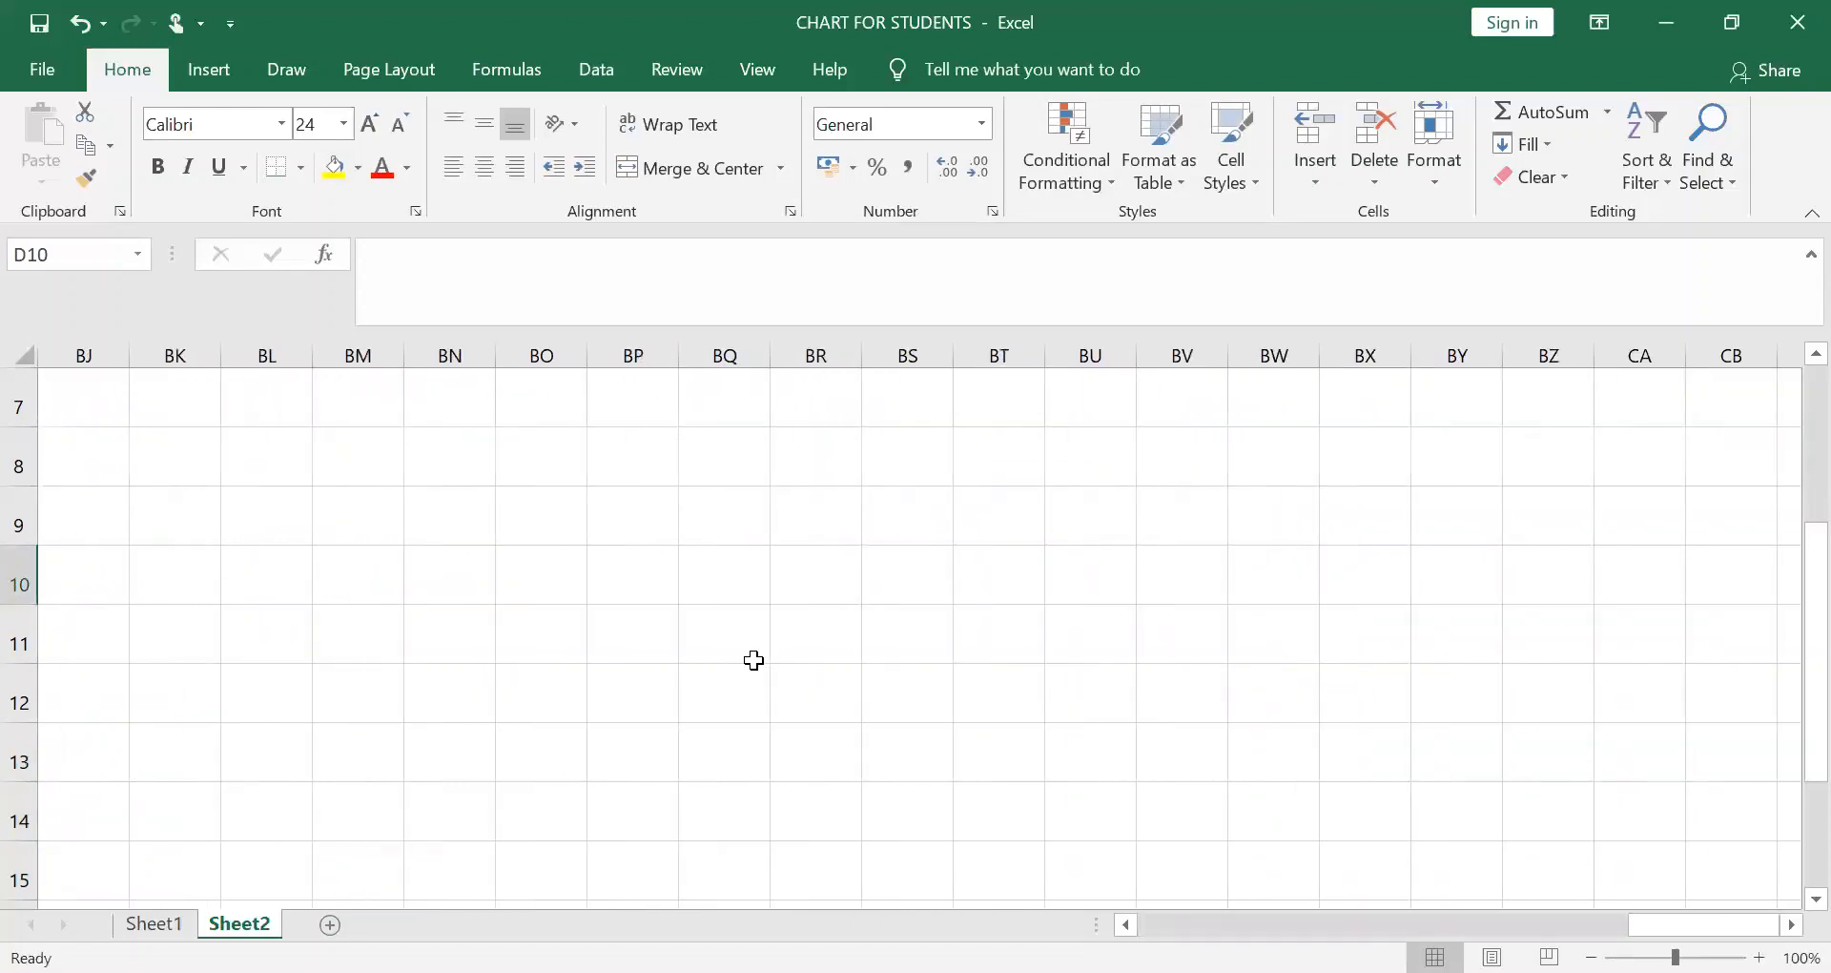
{"action": "key", "text": "Home"}
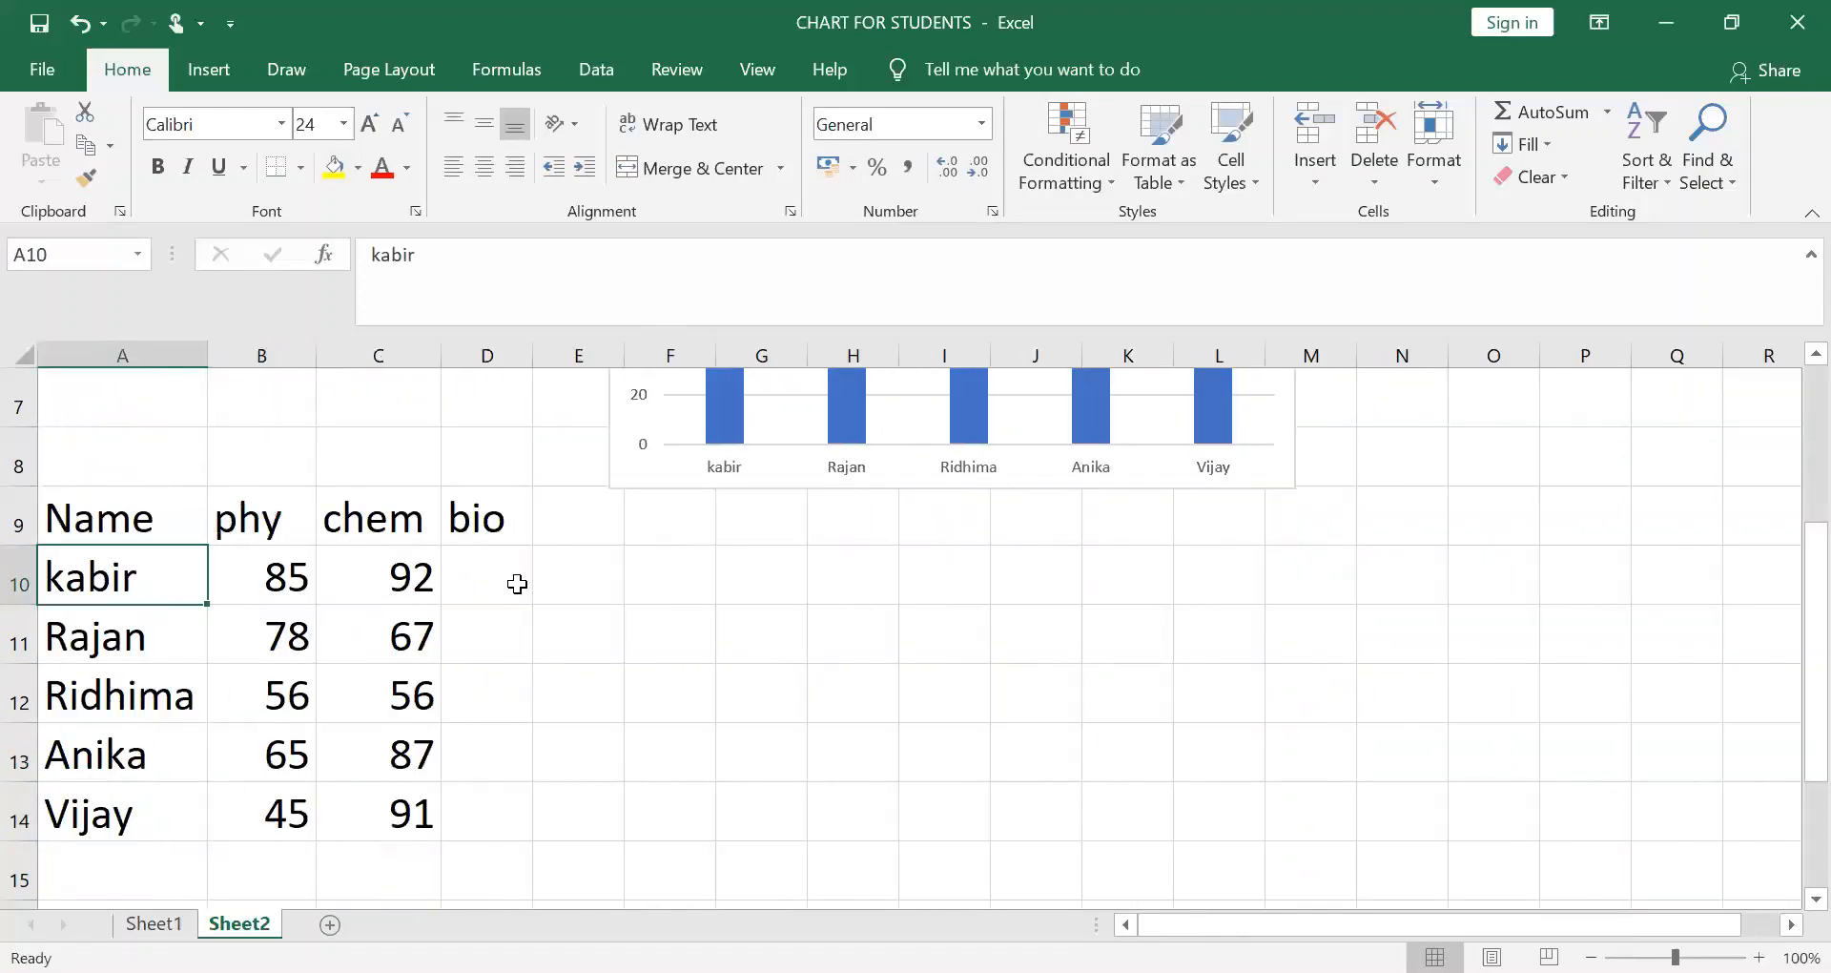
{"action": "left_click", "coordinate": [520, 578]}
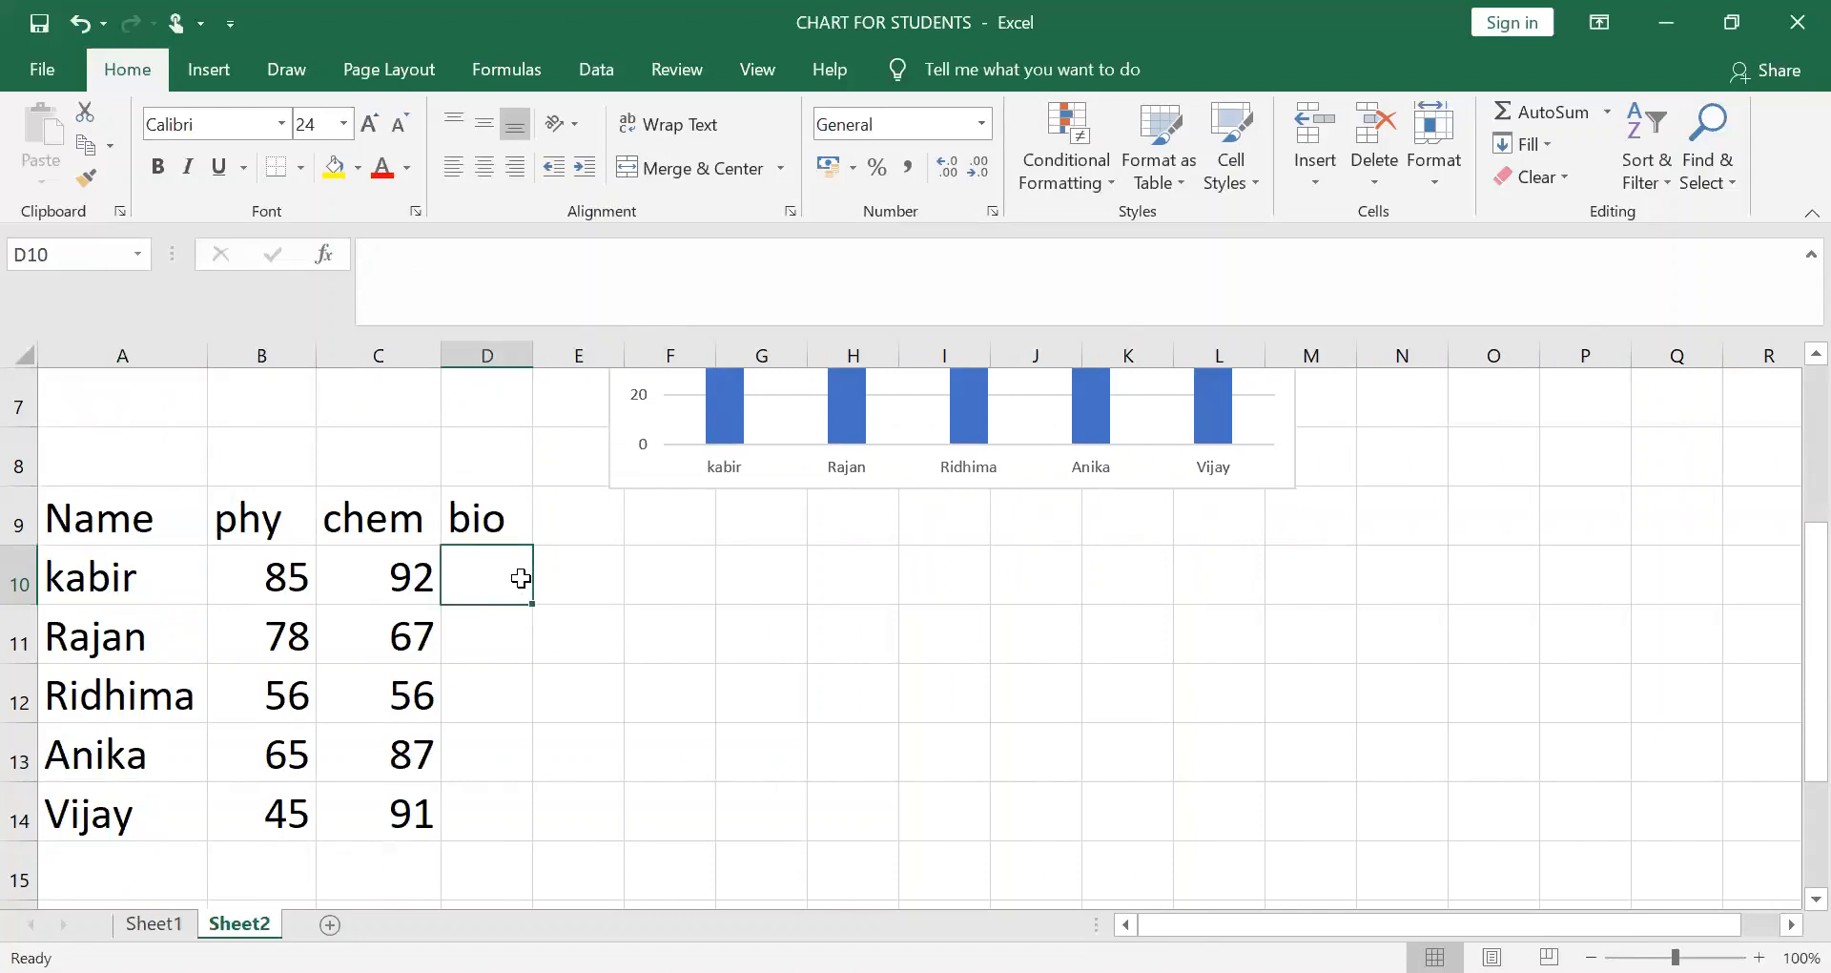
{"action": "type", "text": "9"}
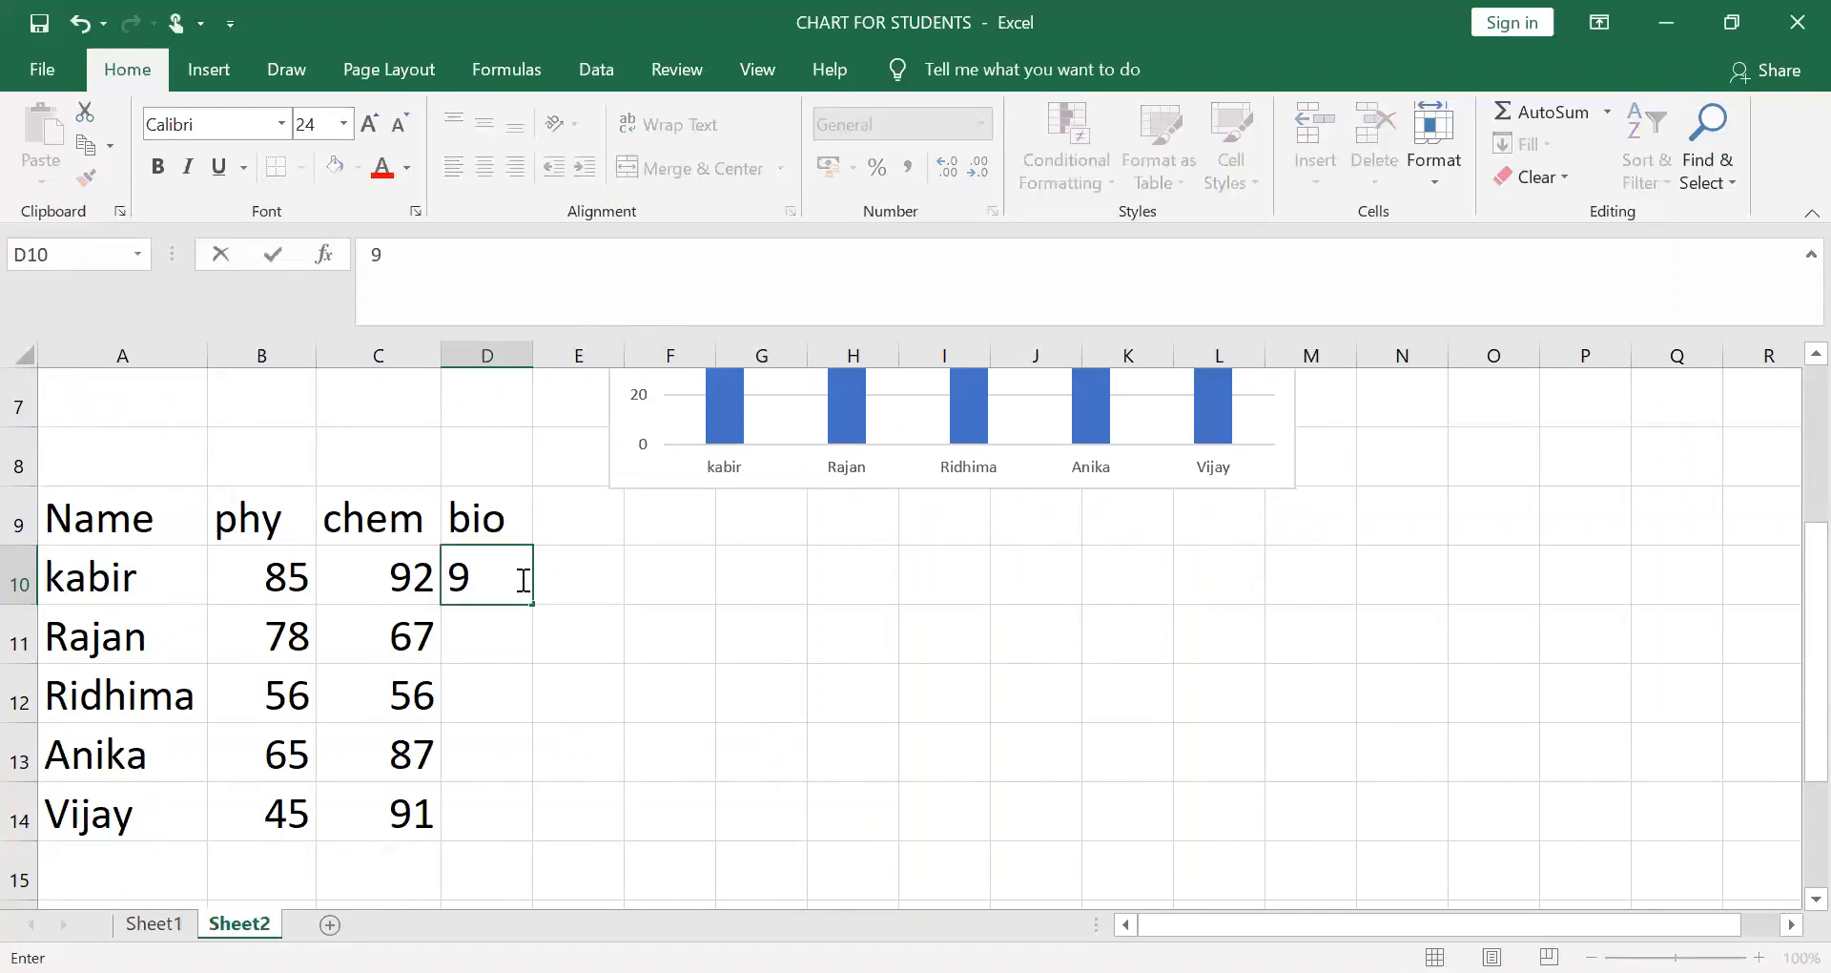
{"action": "type", "text": "8"}
{"action": "left_click", "coordinate": [482, 628]}
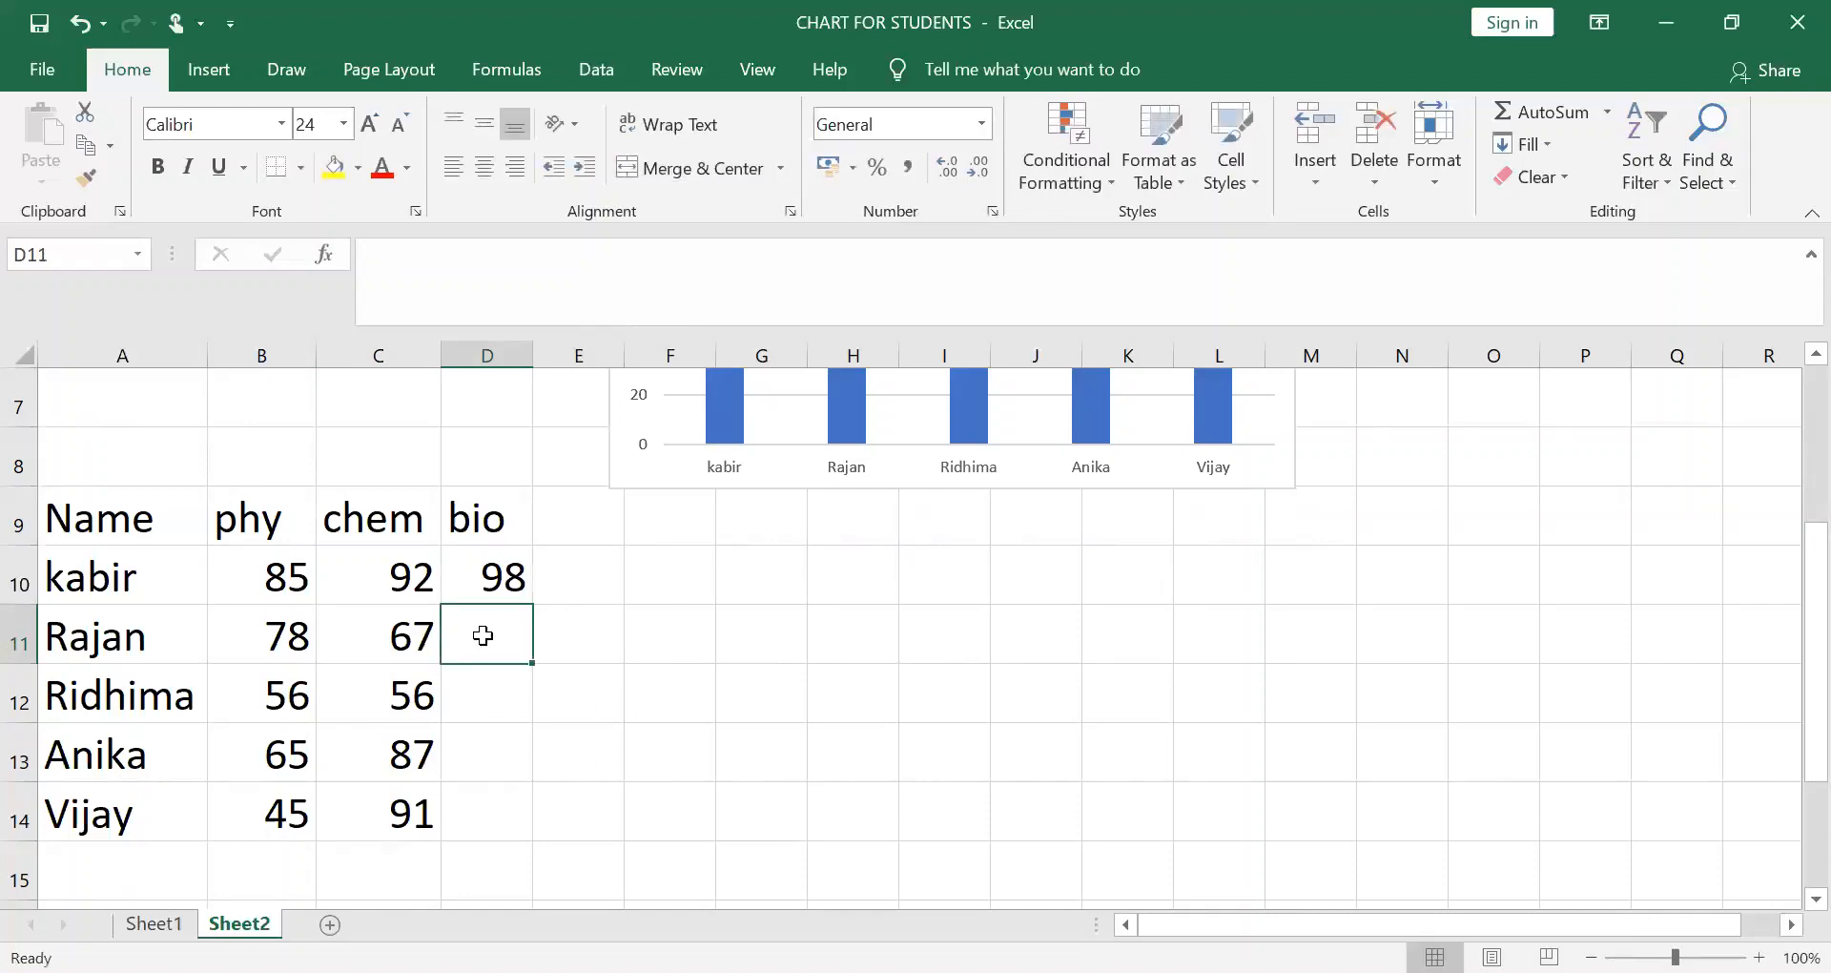
{"action": "type", "text": "85"}
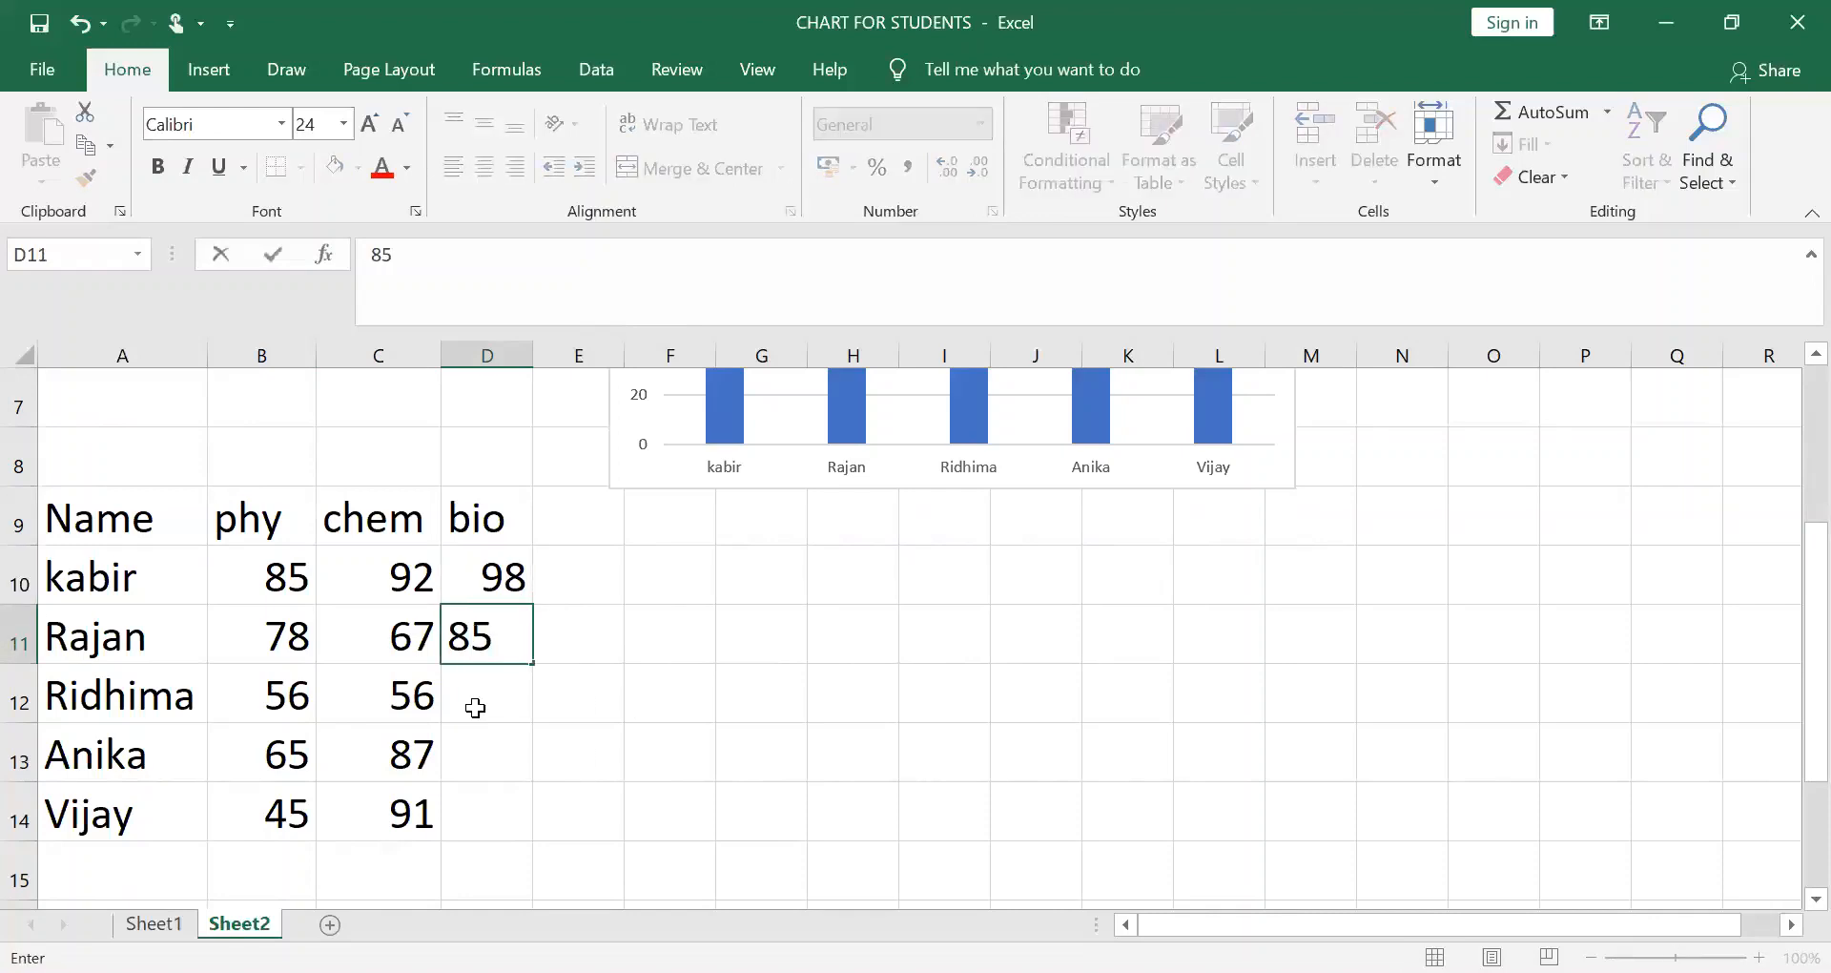
{"action": "left_click", "coordinate": [477, 704]}
{"action": "type", "text": "76"}
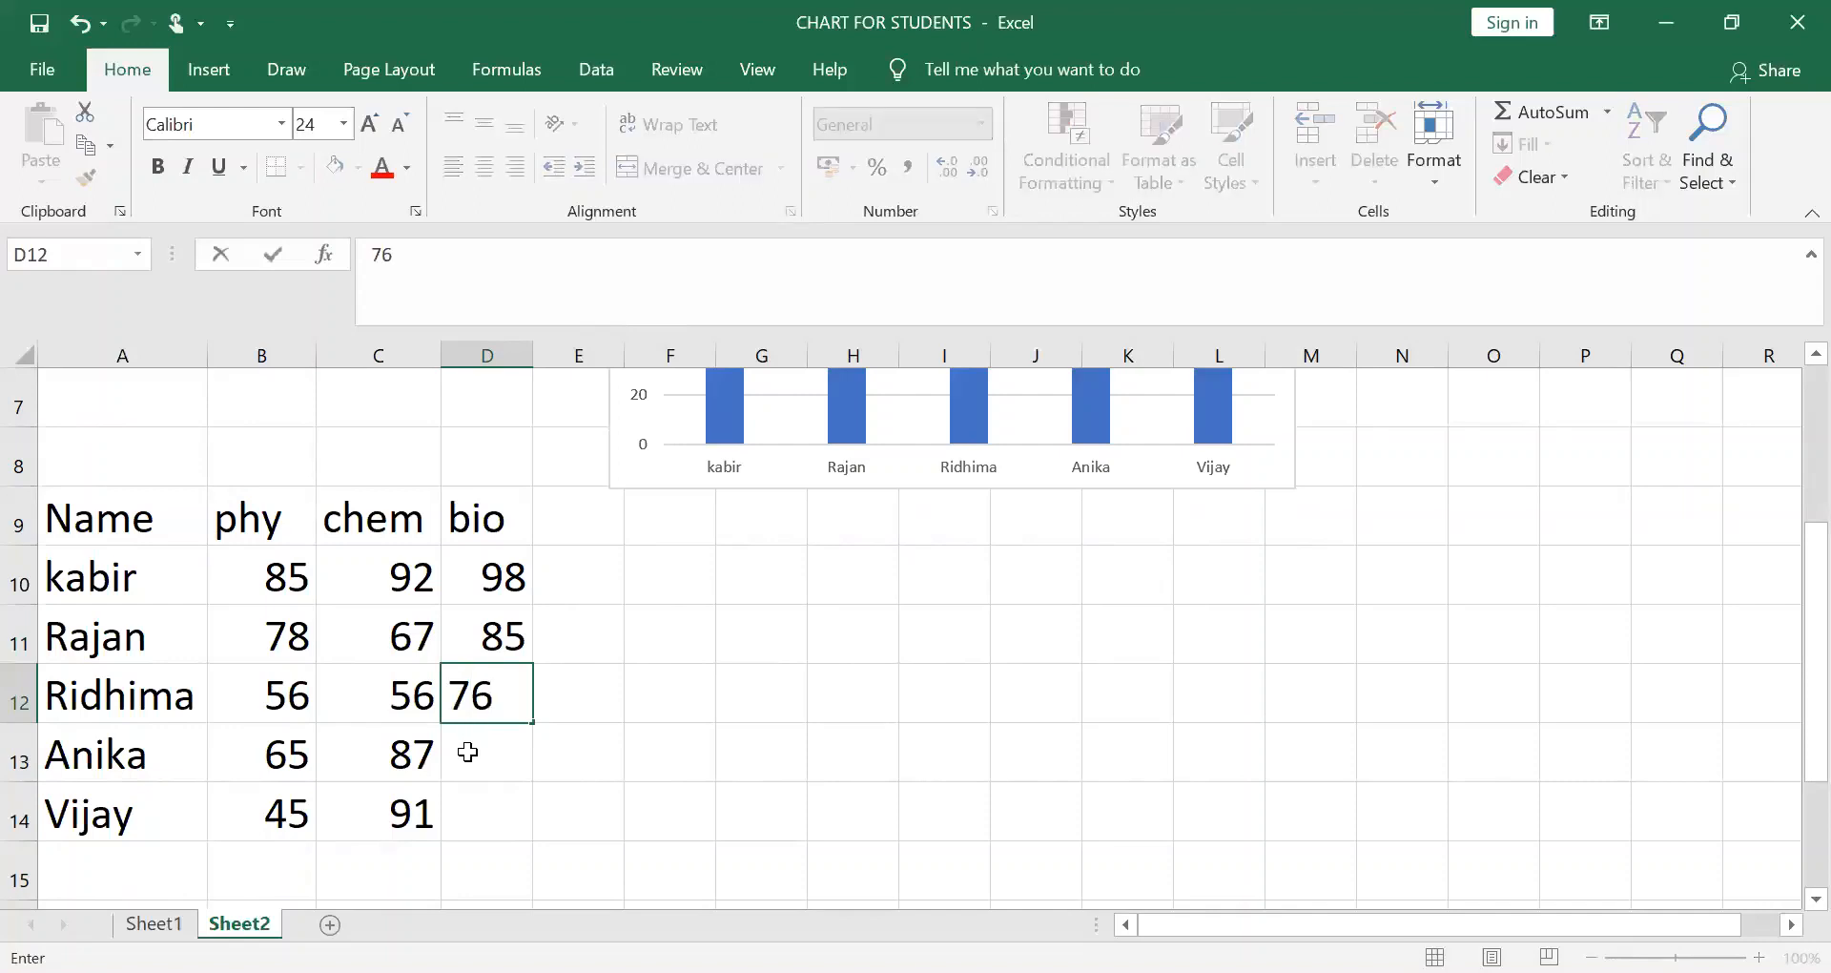
{"action": "left_click", "coordinate": [470, 747]}
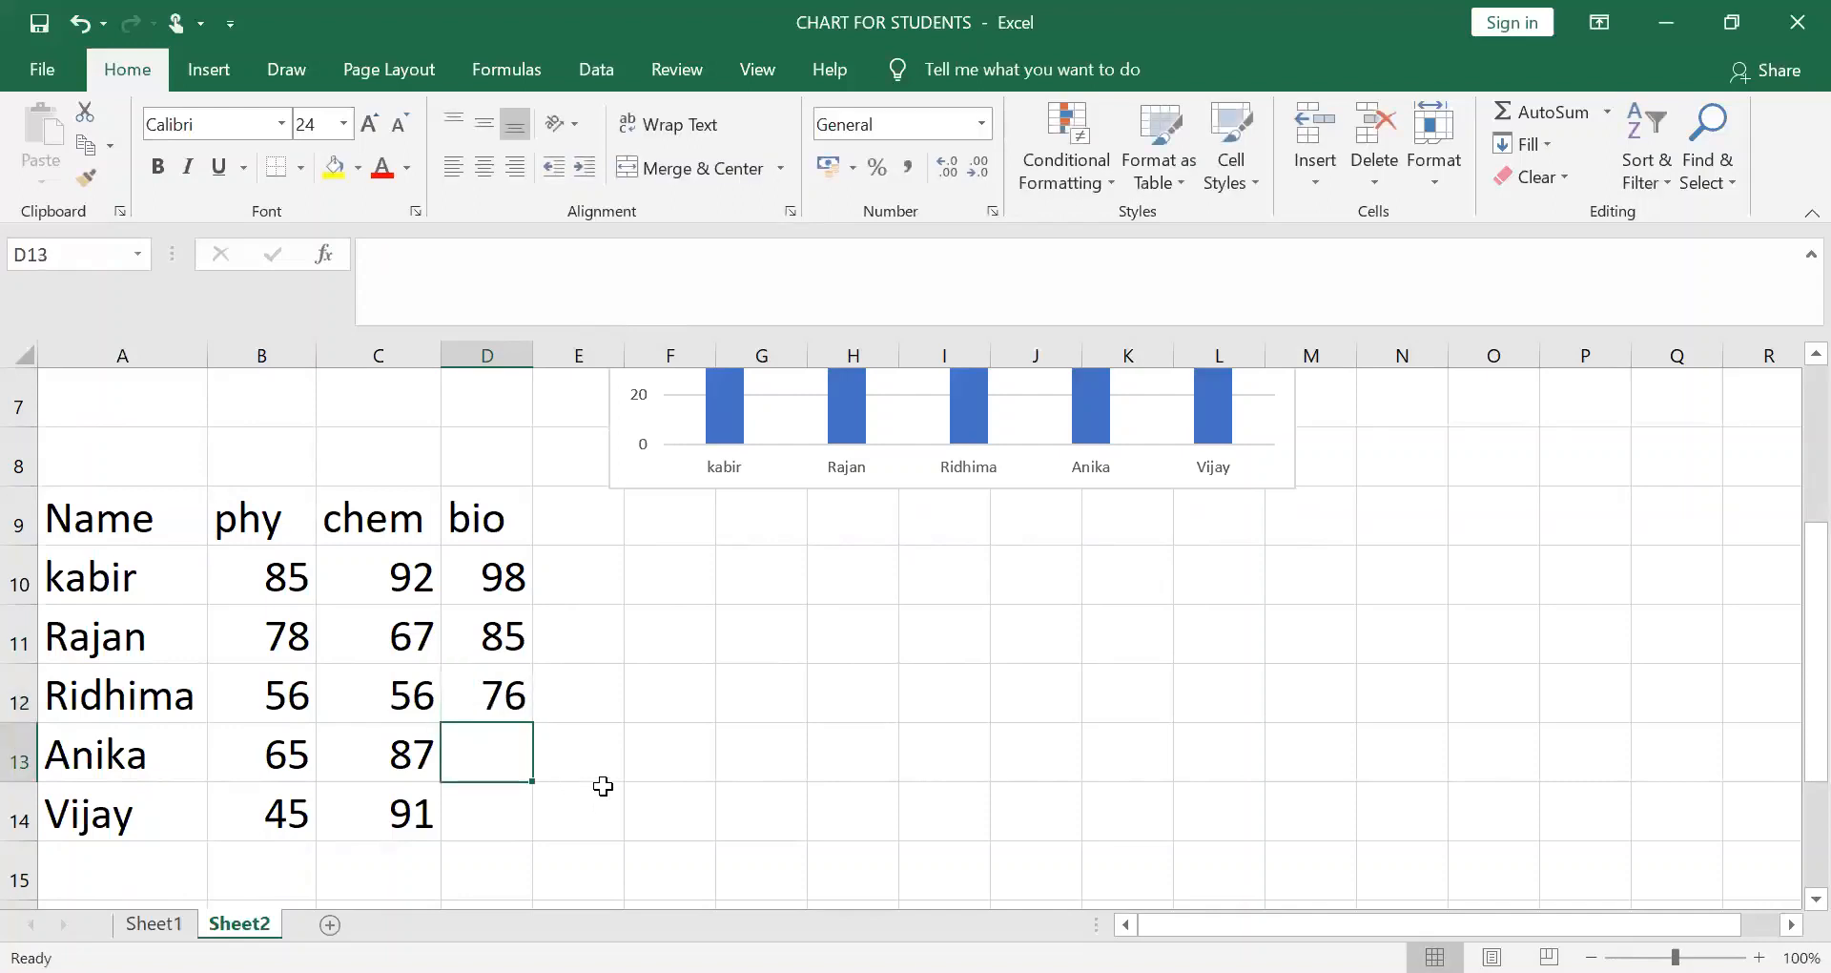
{"action": "type", "text": "83"}
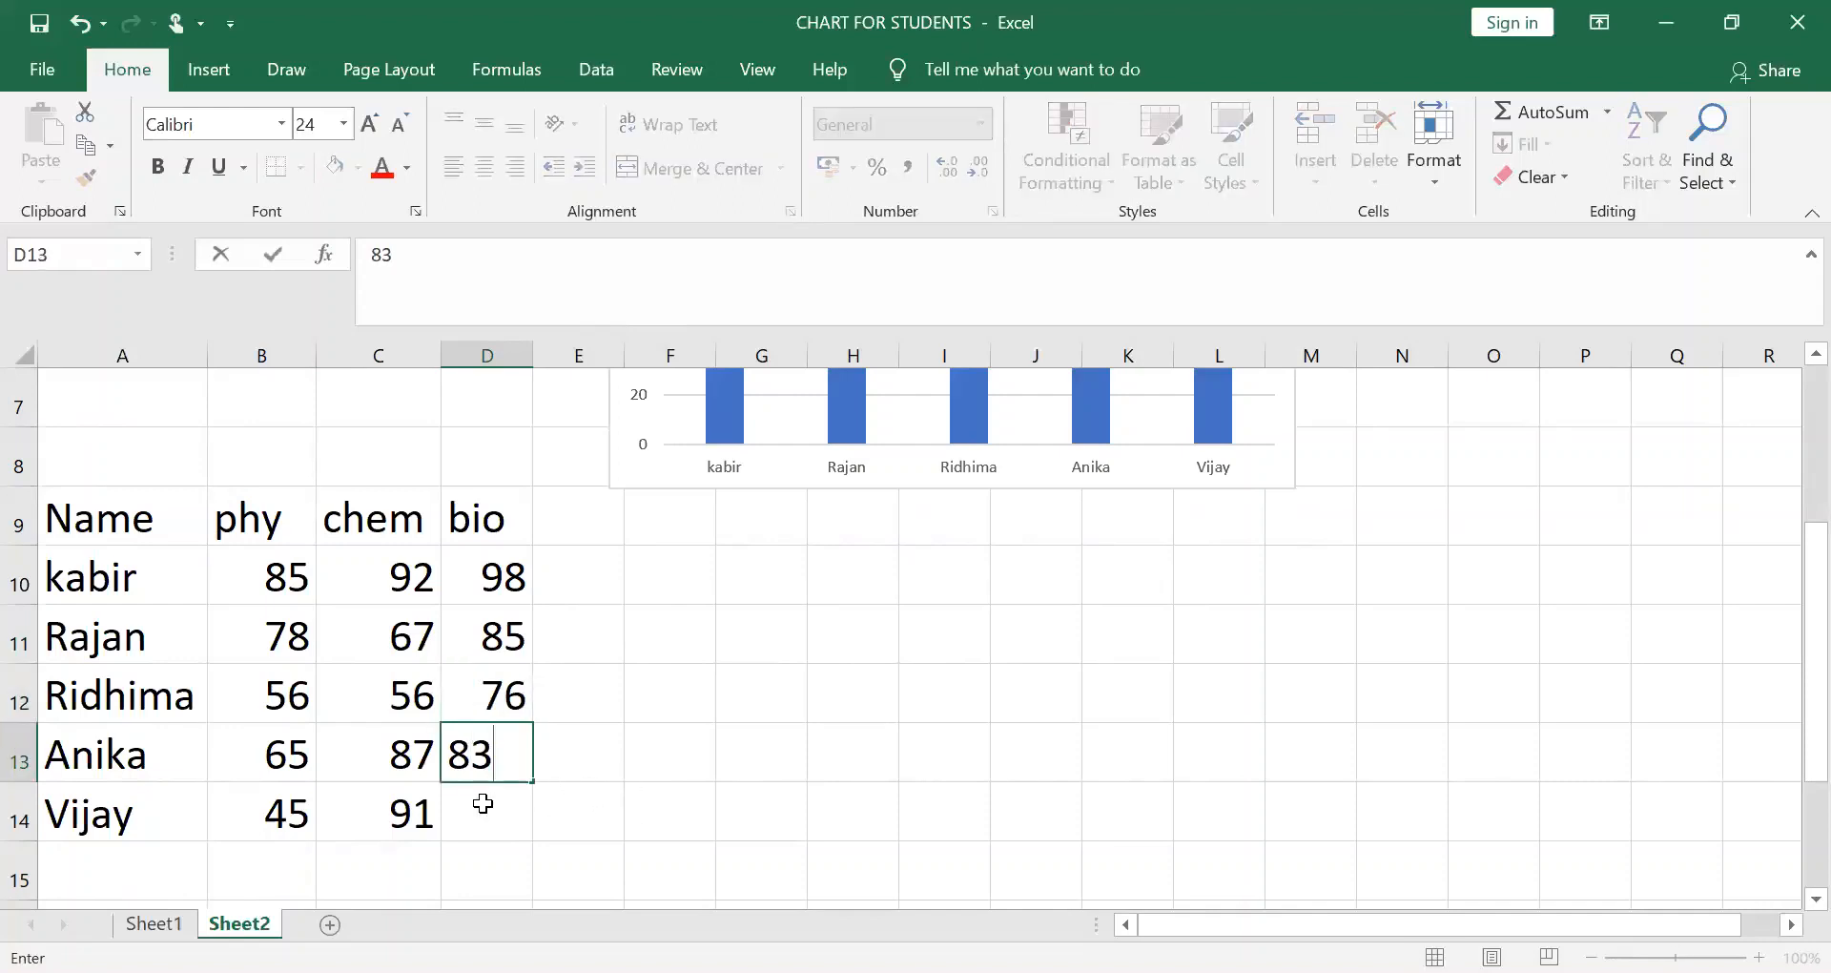
{"action": "left_click", "coordinate": [521, 812]}
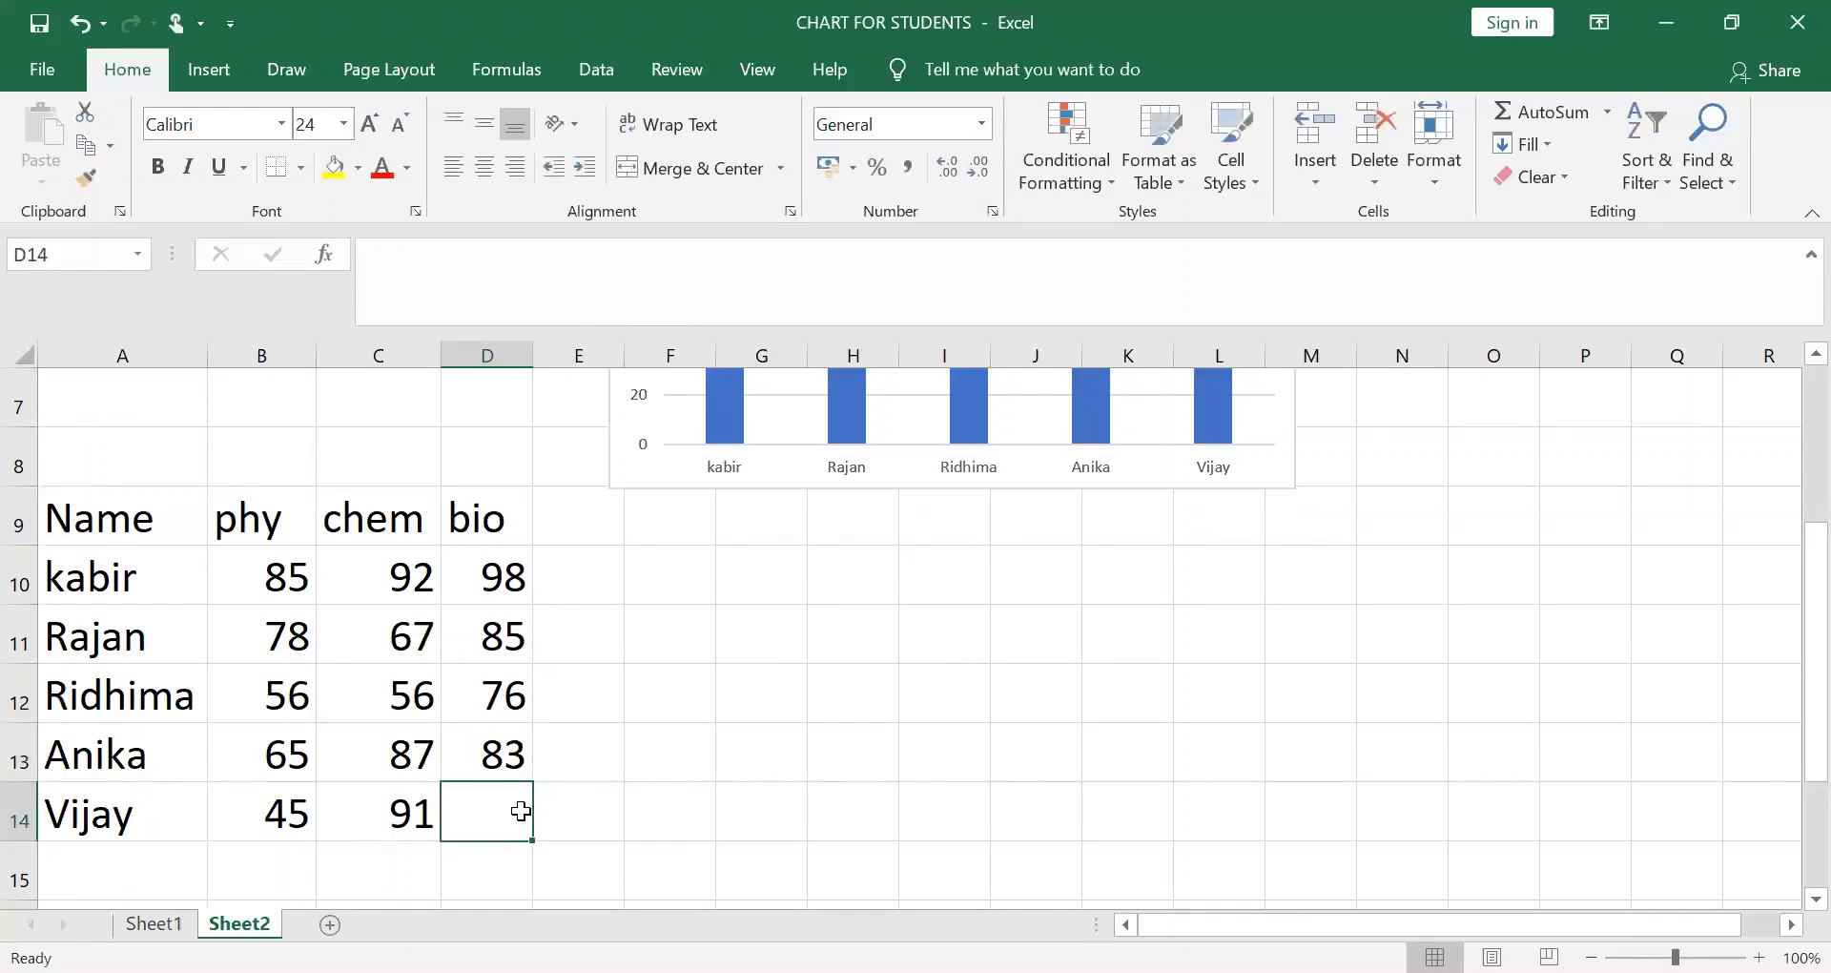
{"action": "type", "text": "56"}
{"action": "left_click", "coordinate": [832, 805]}
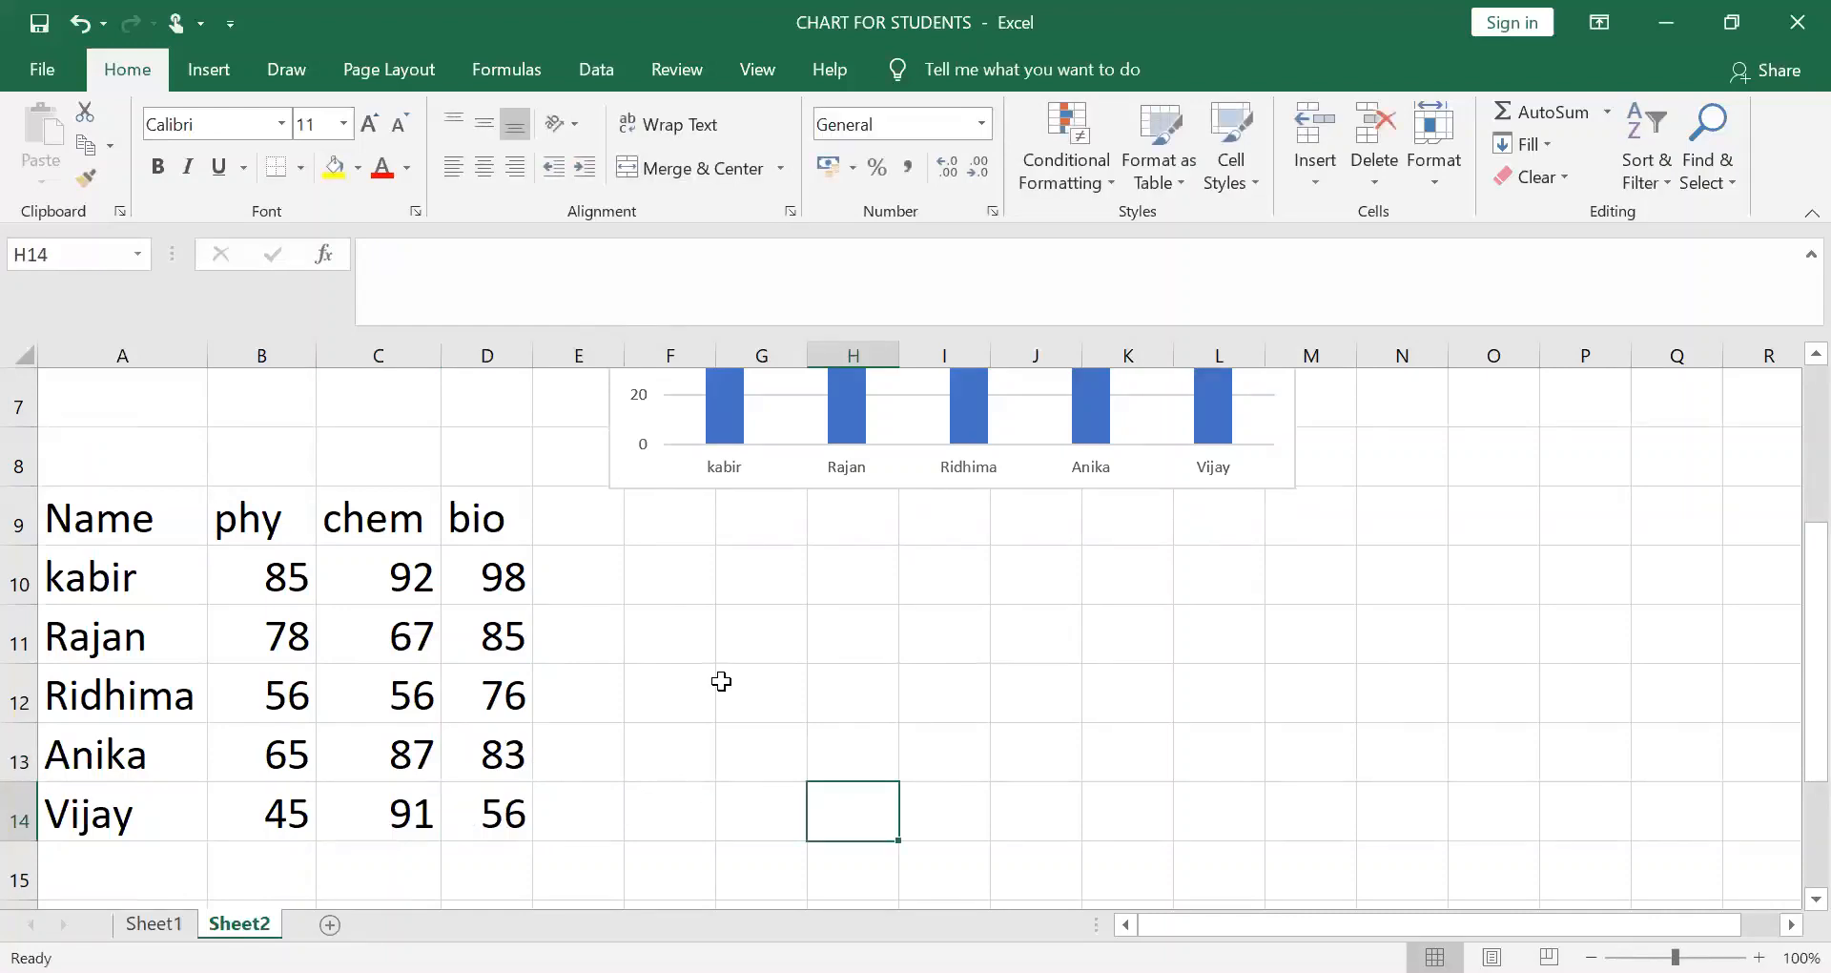
Insert a 2-D clustered column chart from the name, phy, chem and bio data in A9:D14
{"action": "left_click_drag", "start_coordinate": [151, 519], "coordinate": [495, 806]}
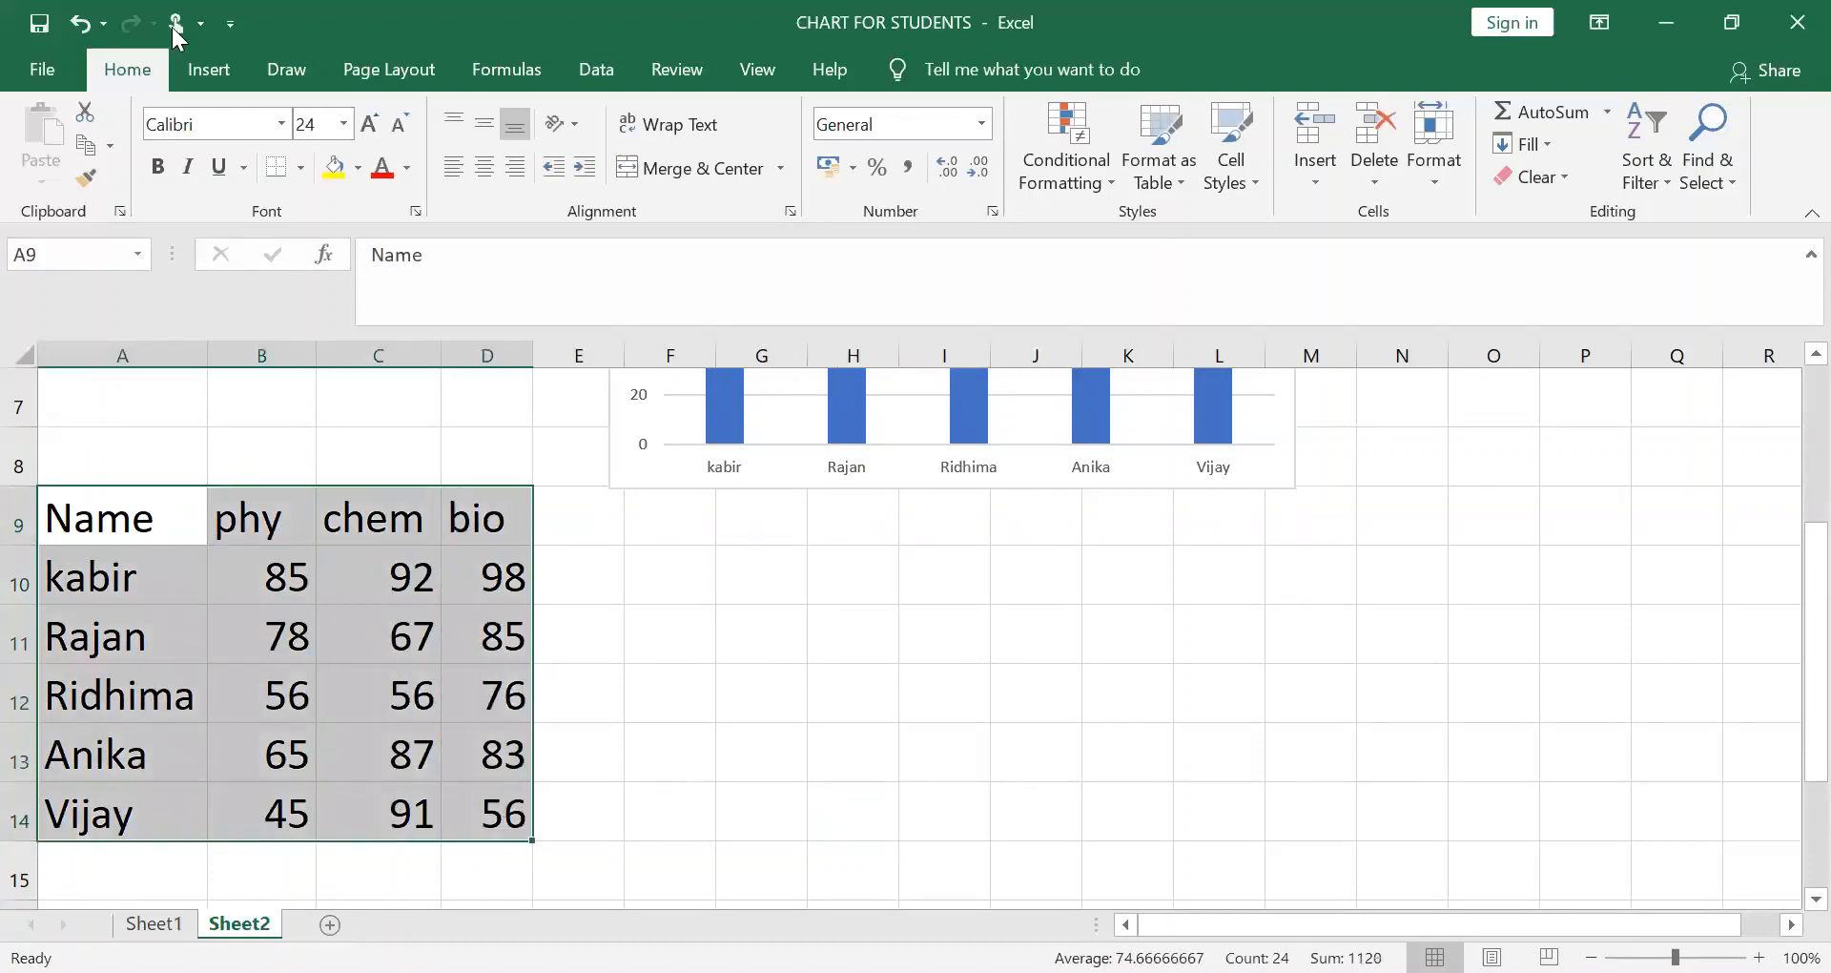
{"action": "left_click", "coordinate": [206, 74]}
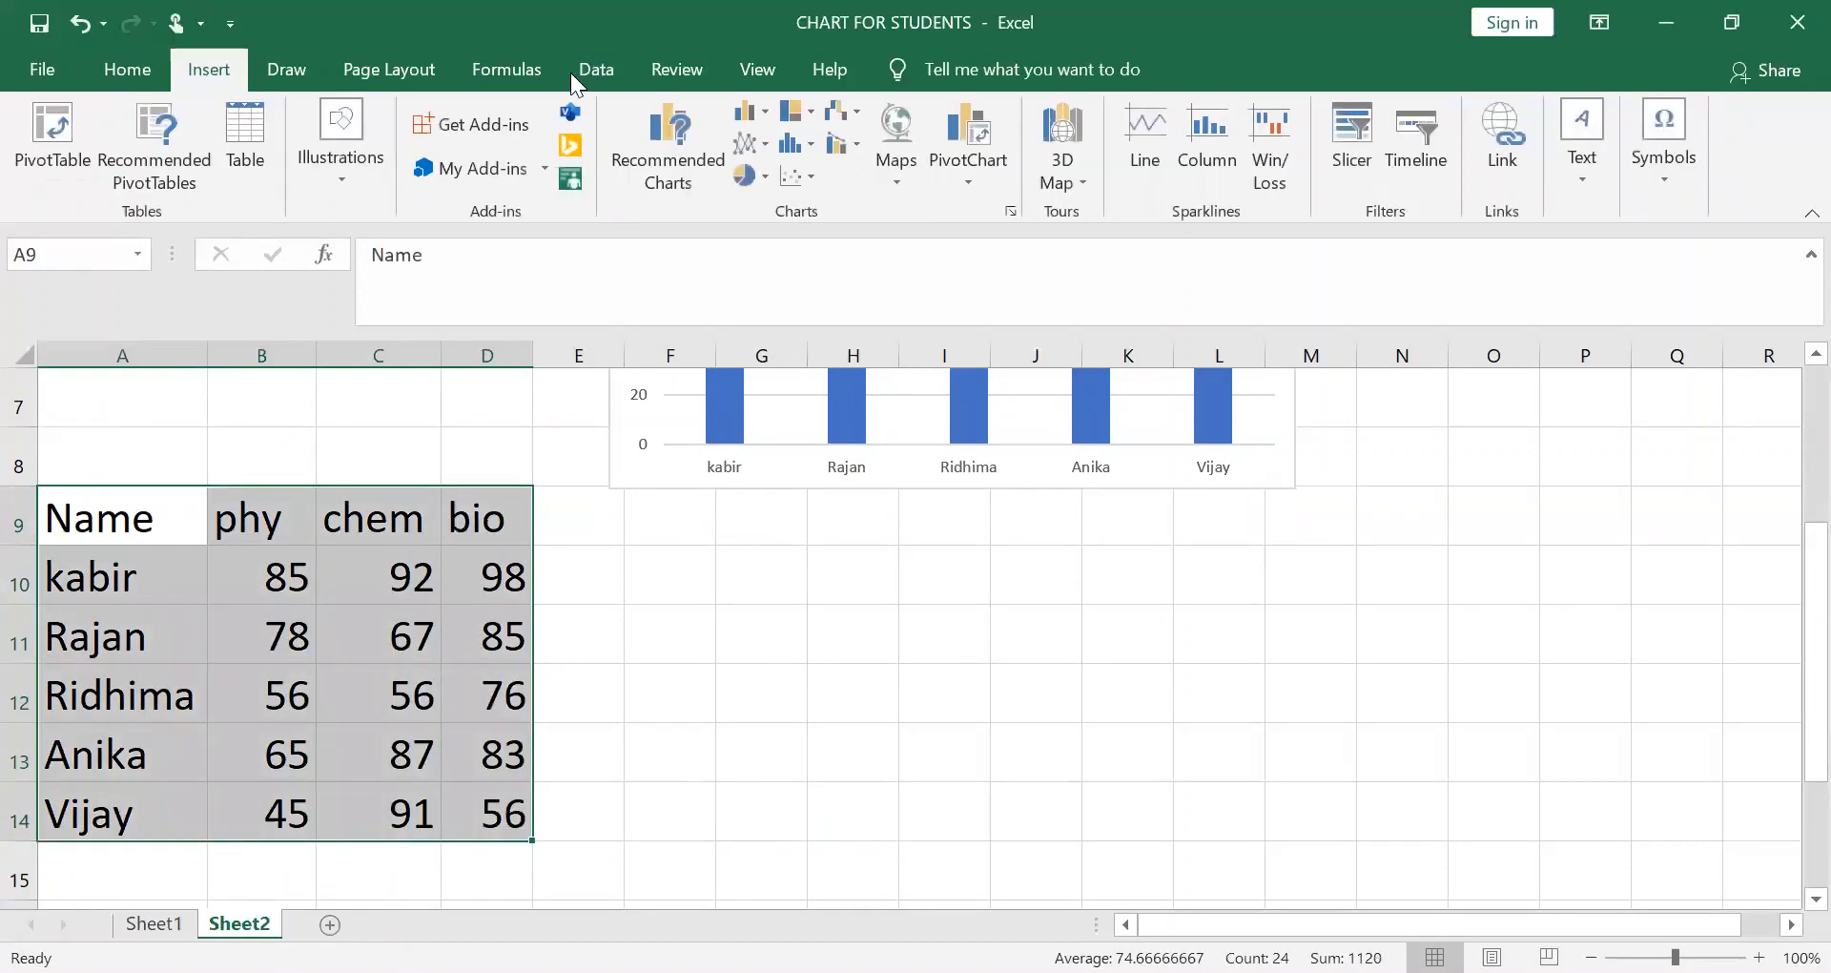
{"action": "left_click", "coordinate": [749, 113]}
{"action": "left_click", "coordinate": [1504, 642]}
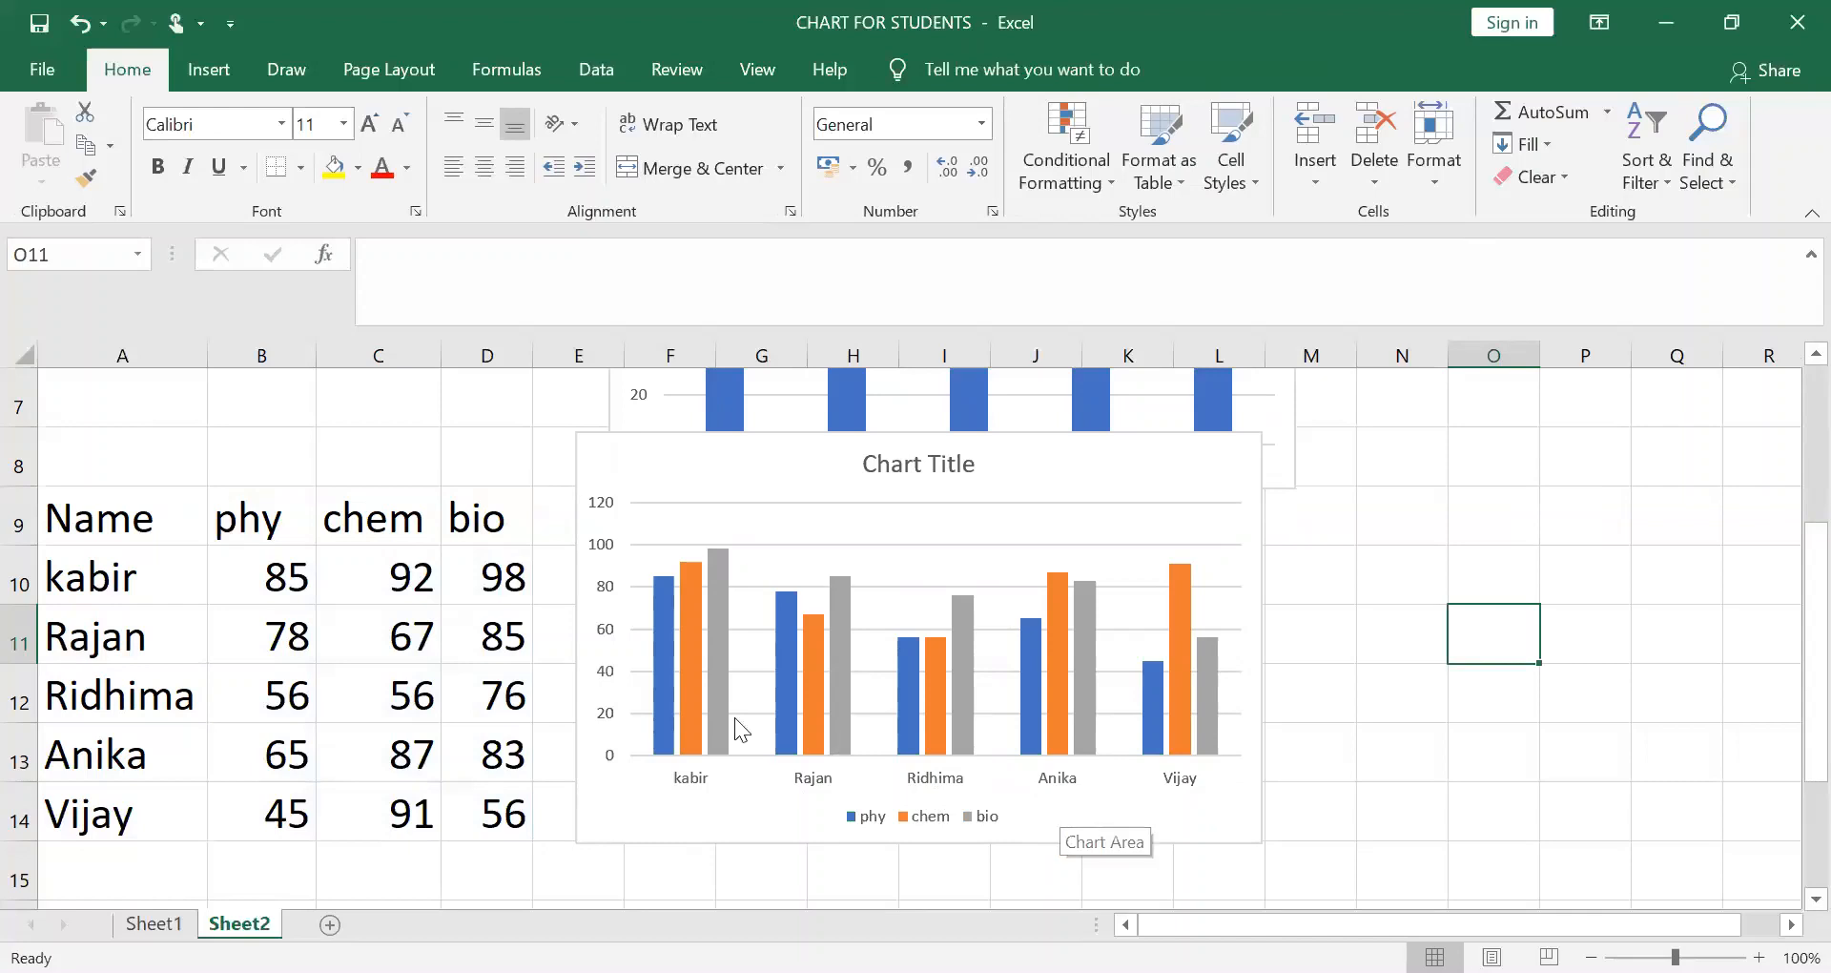
Examine the phy, chem and bio columns of each student in the new three-subject chart
{"action": "mouse_move", "coordinate": [688, 729]}
{"action": "mouse_move", "coordinate": [694, 664]}
{"action": "mouse_move", "coordinate": [731, 620]}
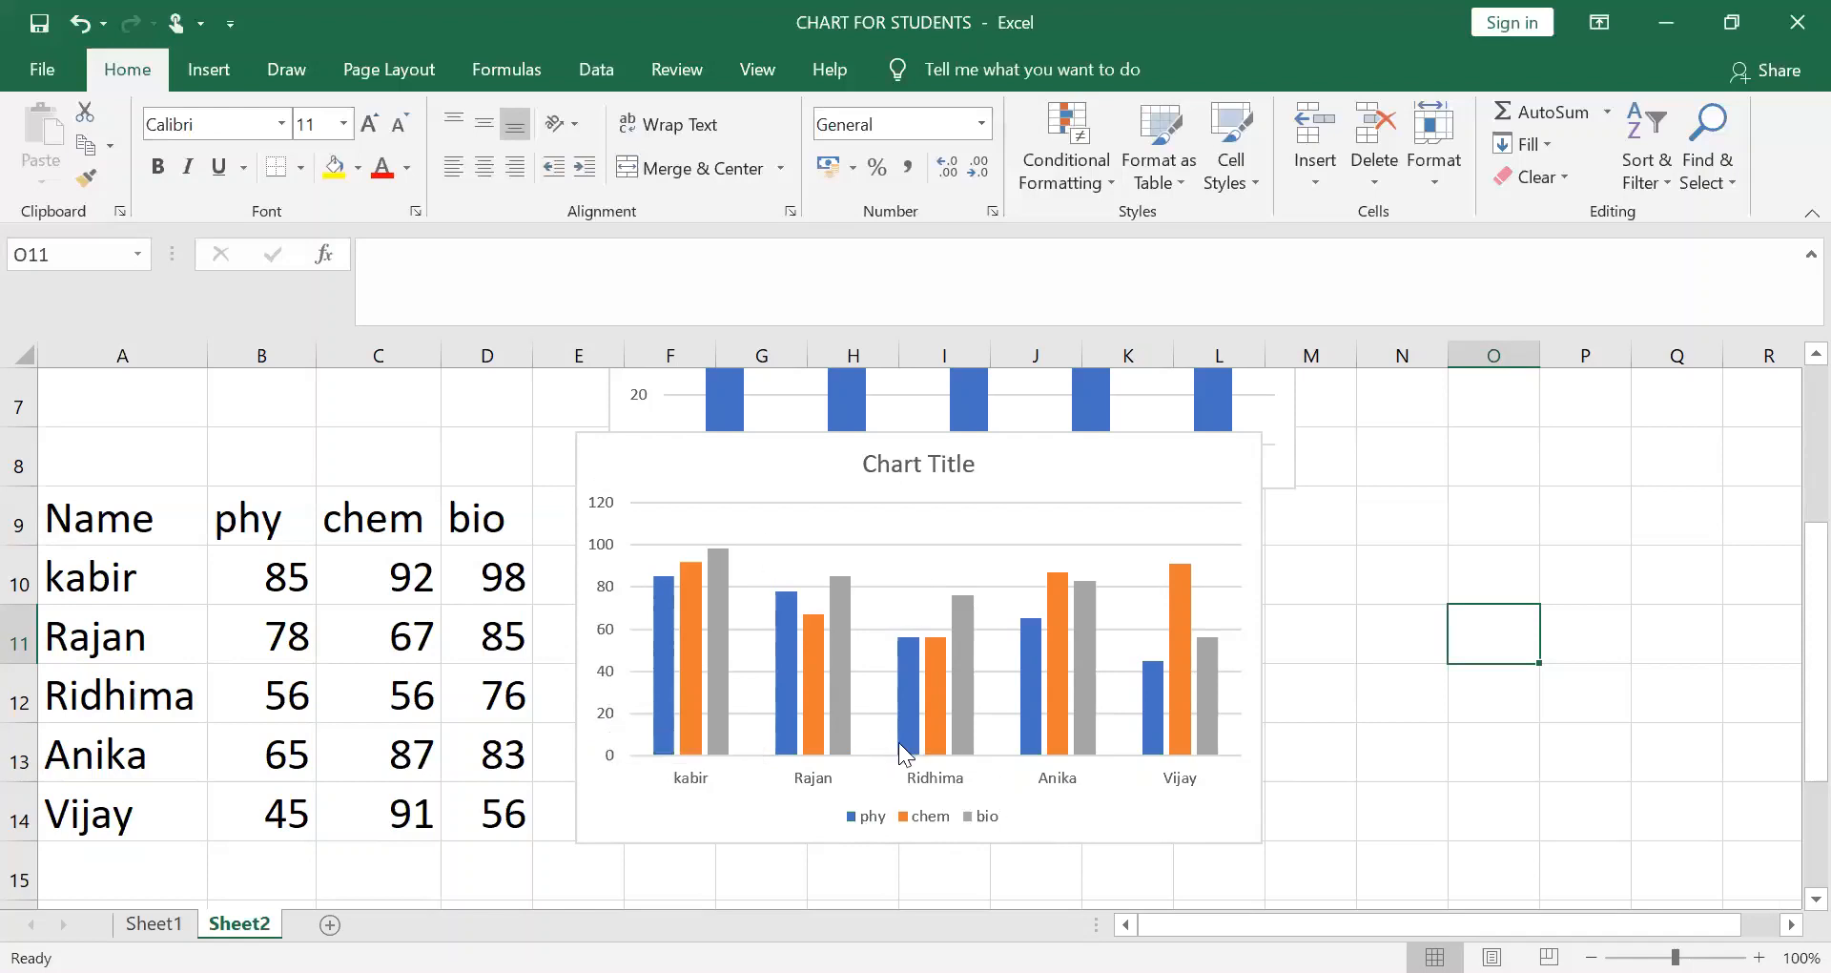
{"action": "left_click", "coordinate": [968, 510]}
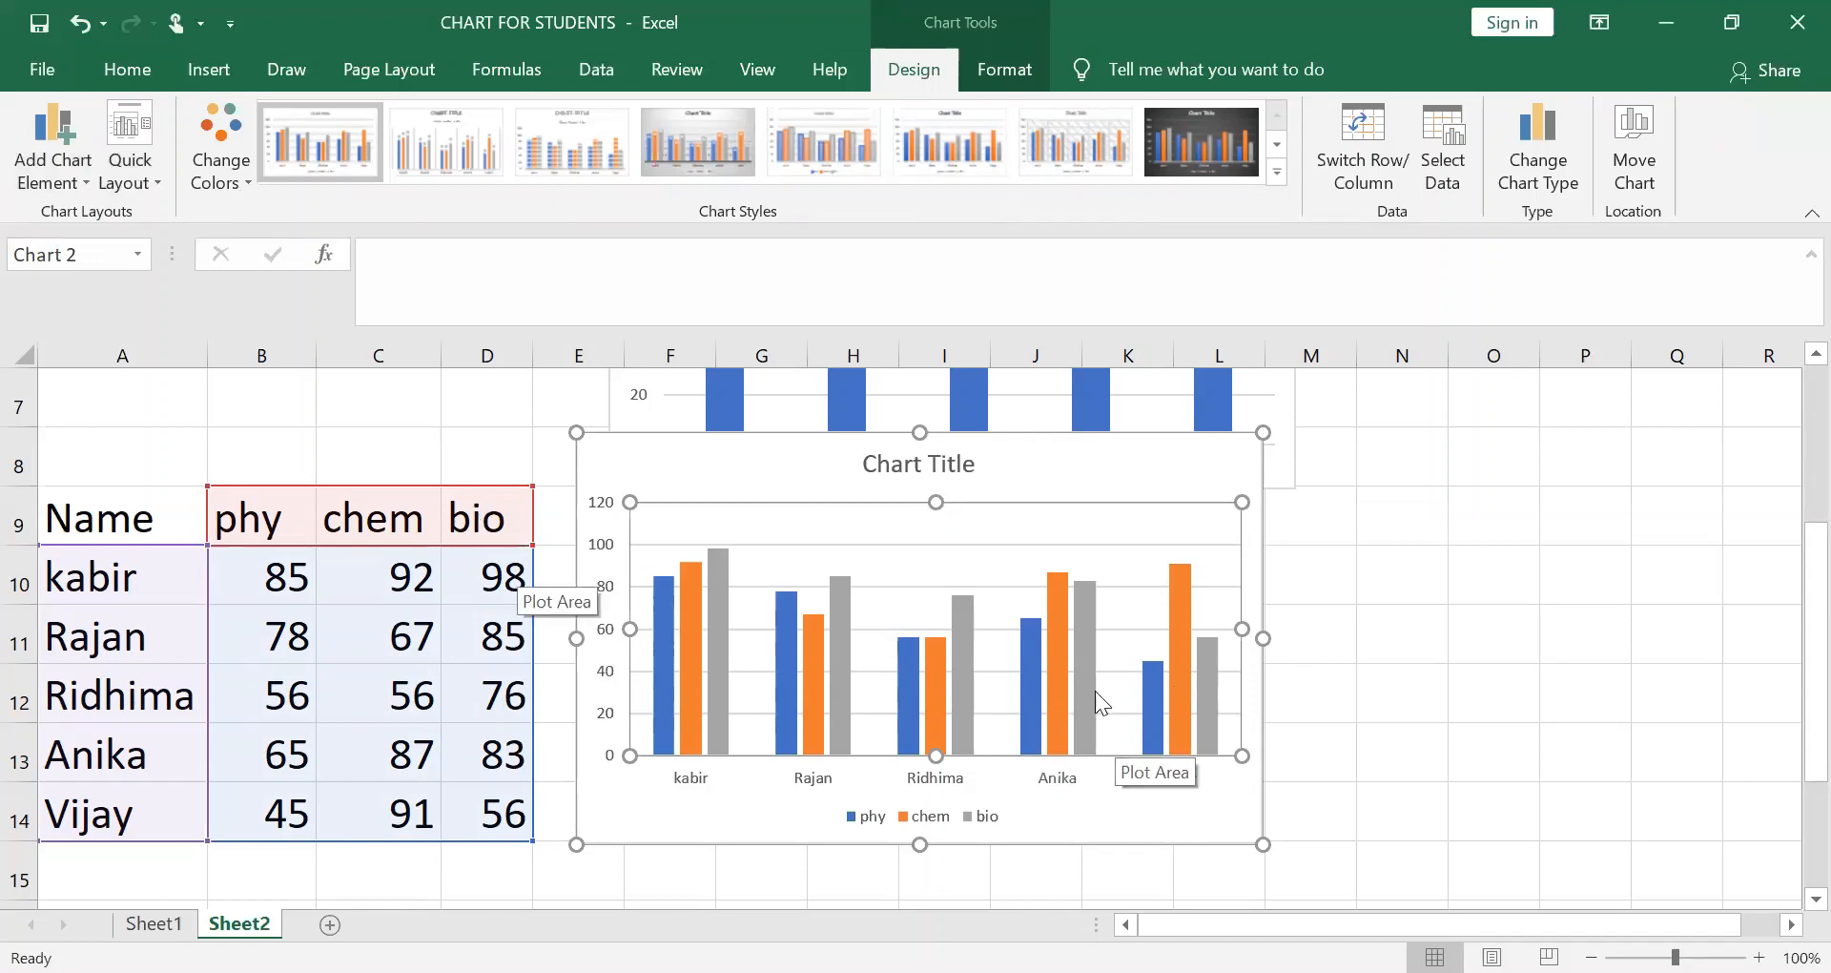
{"action": "mouse_move", "coordinate": [1093, 672]}
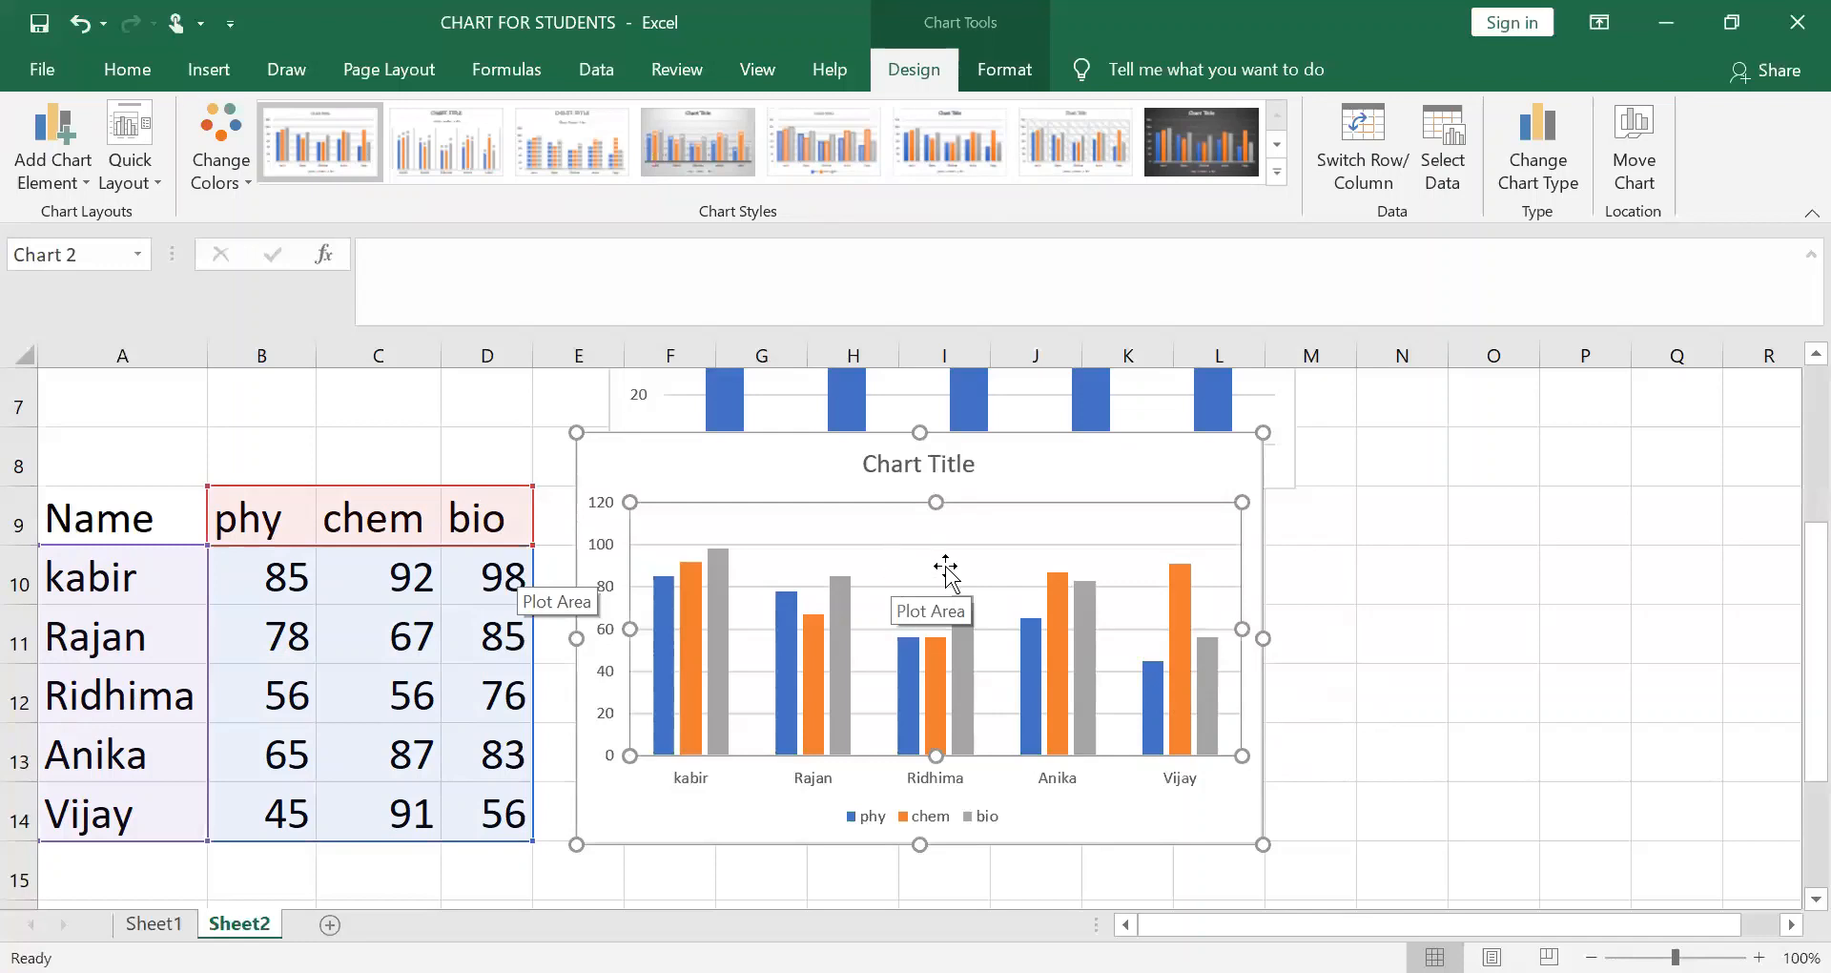
{"action": "left_click", "coordinate": [1587, 622]}
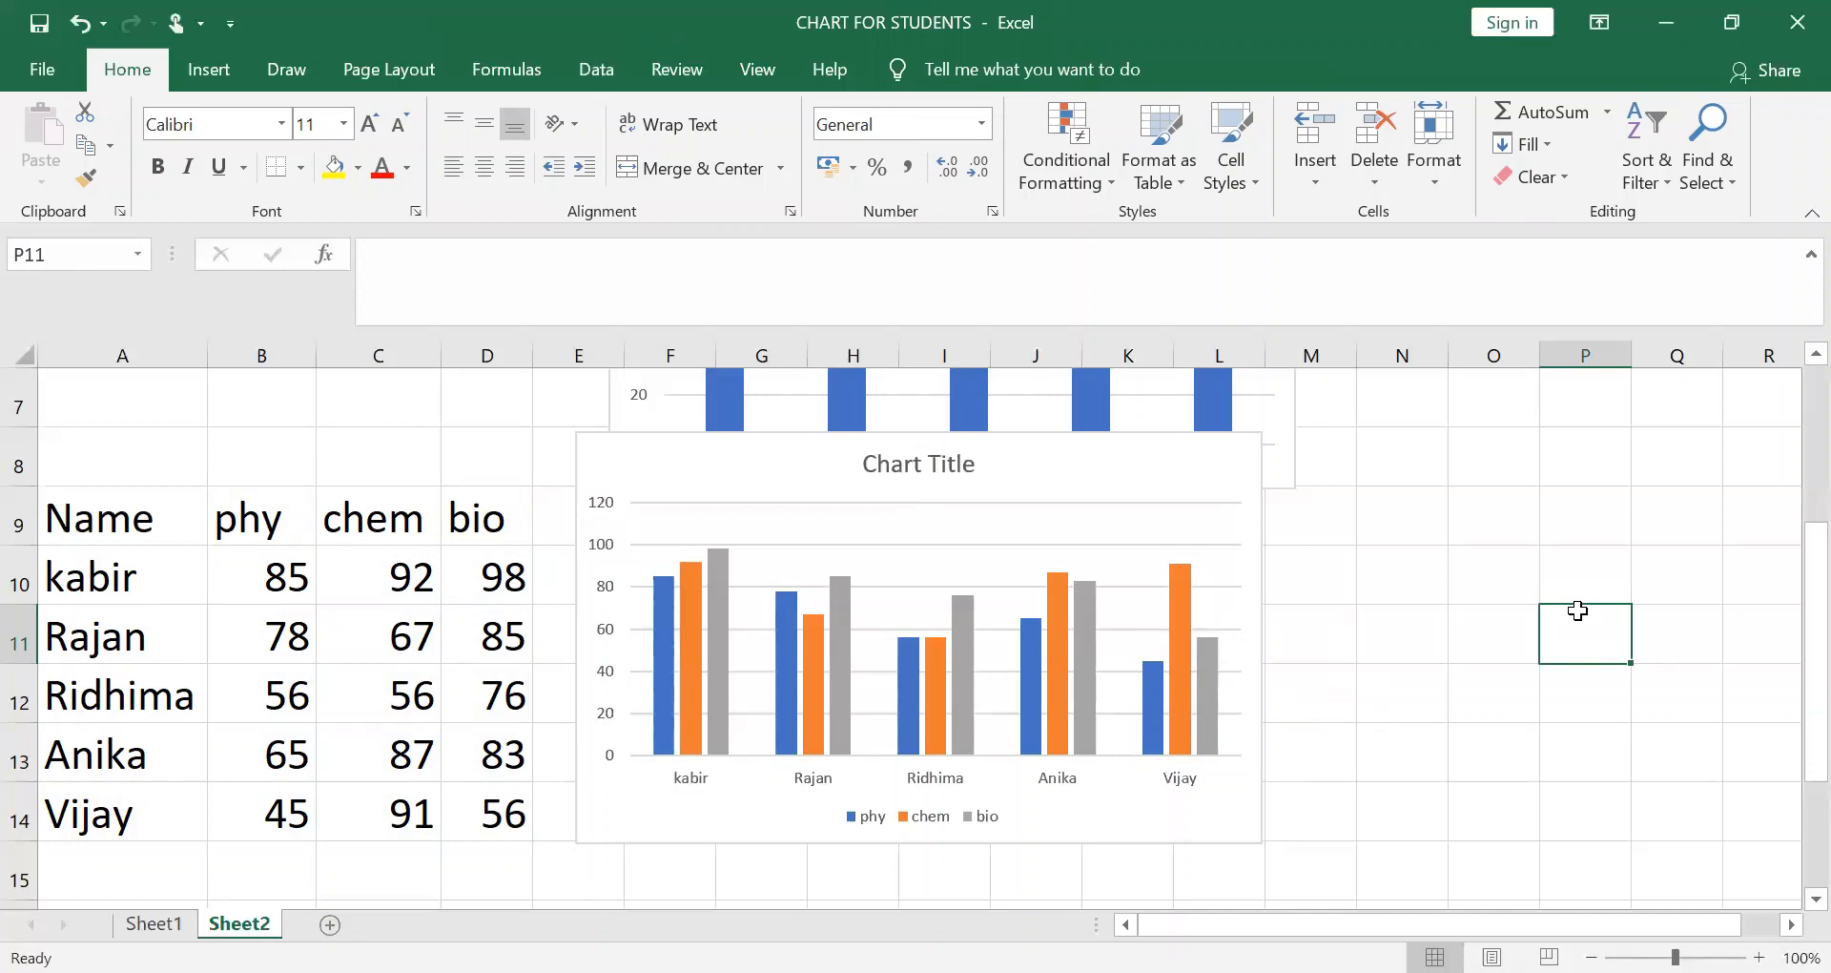
Move the Mark chart up beside the first table, with its upper-left corner in cell F1, clear of the second chart's title
{"action": "scroll", "coordinate": [1579, 611], "scroll_direction": "up", "scroll_amount": 2}
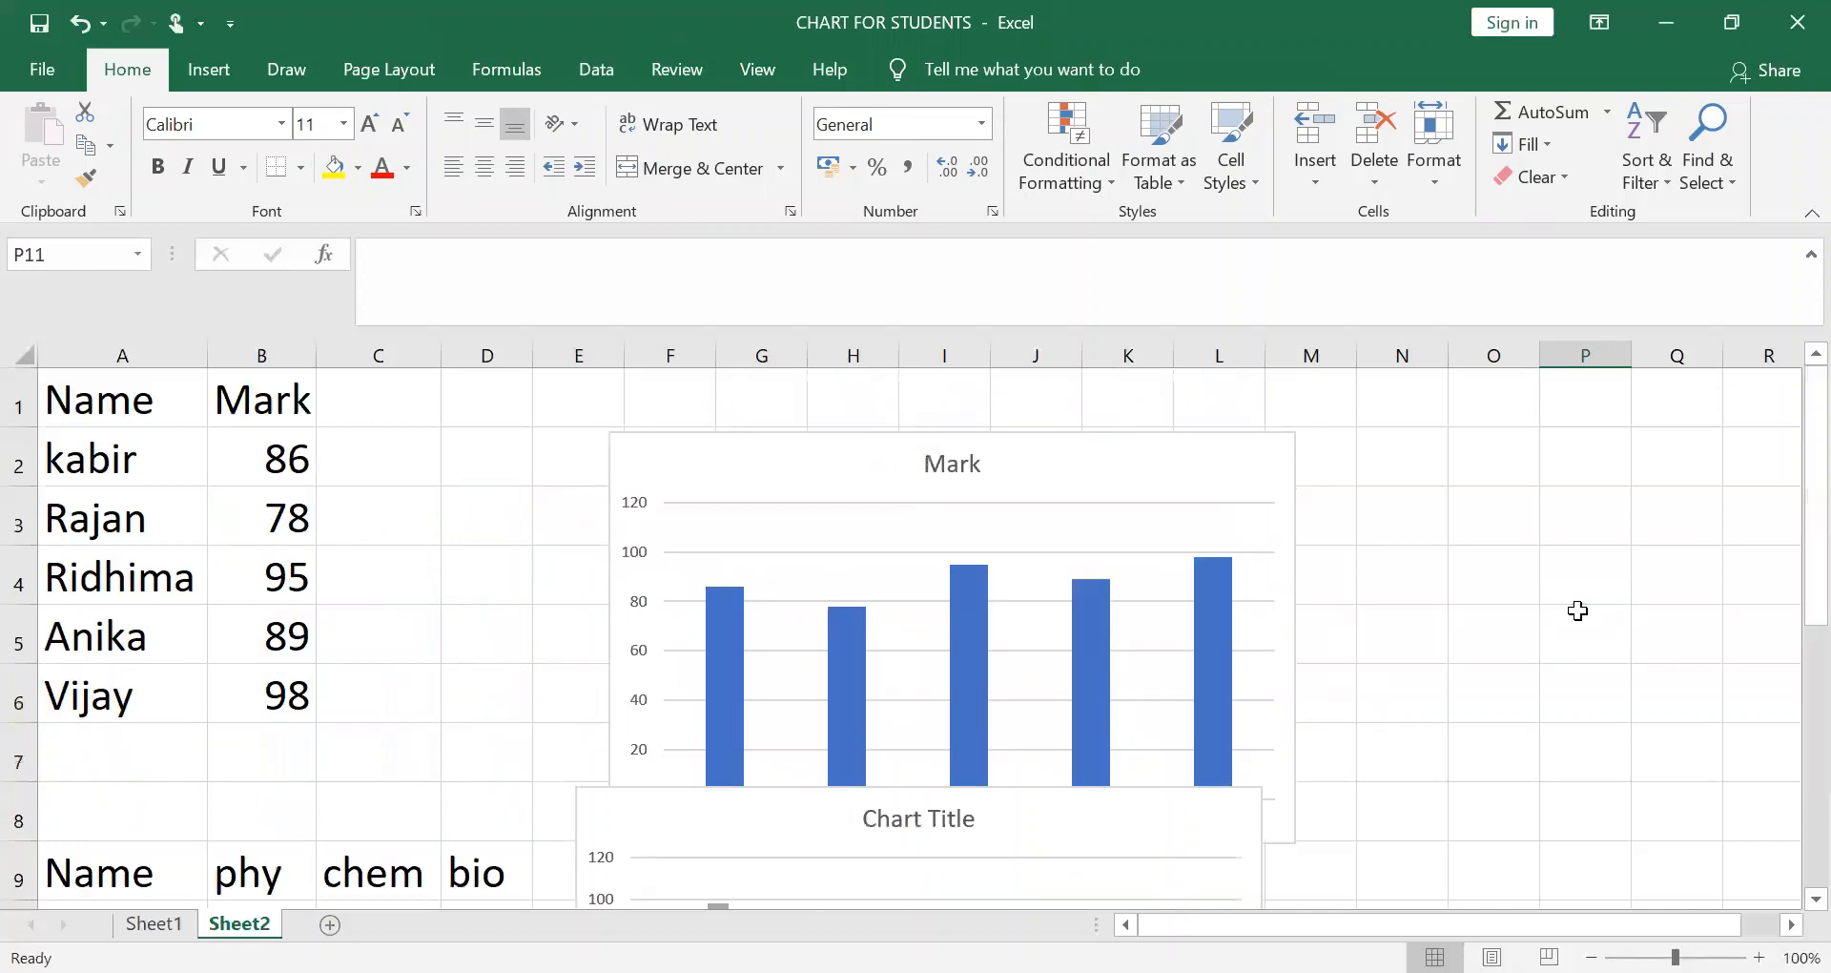
{"action": "left_click", "coordinate": [899, 495]}
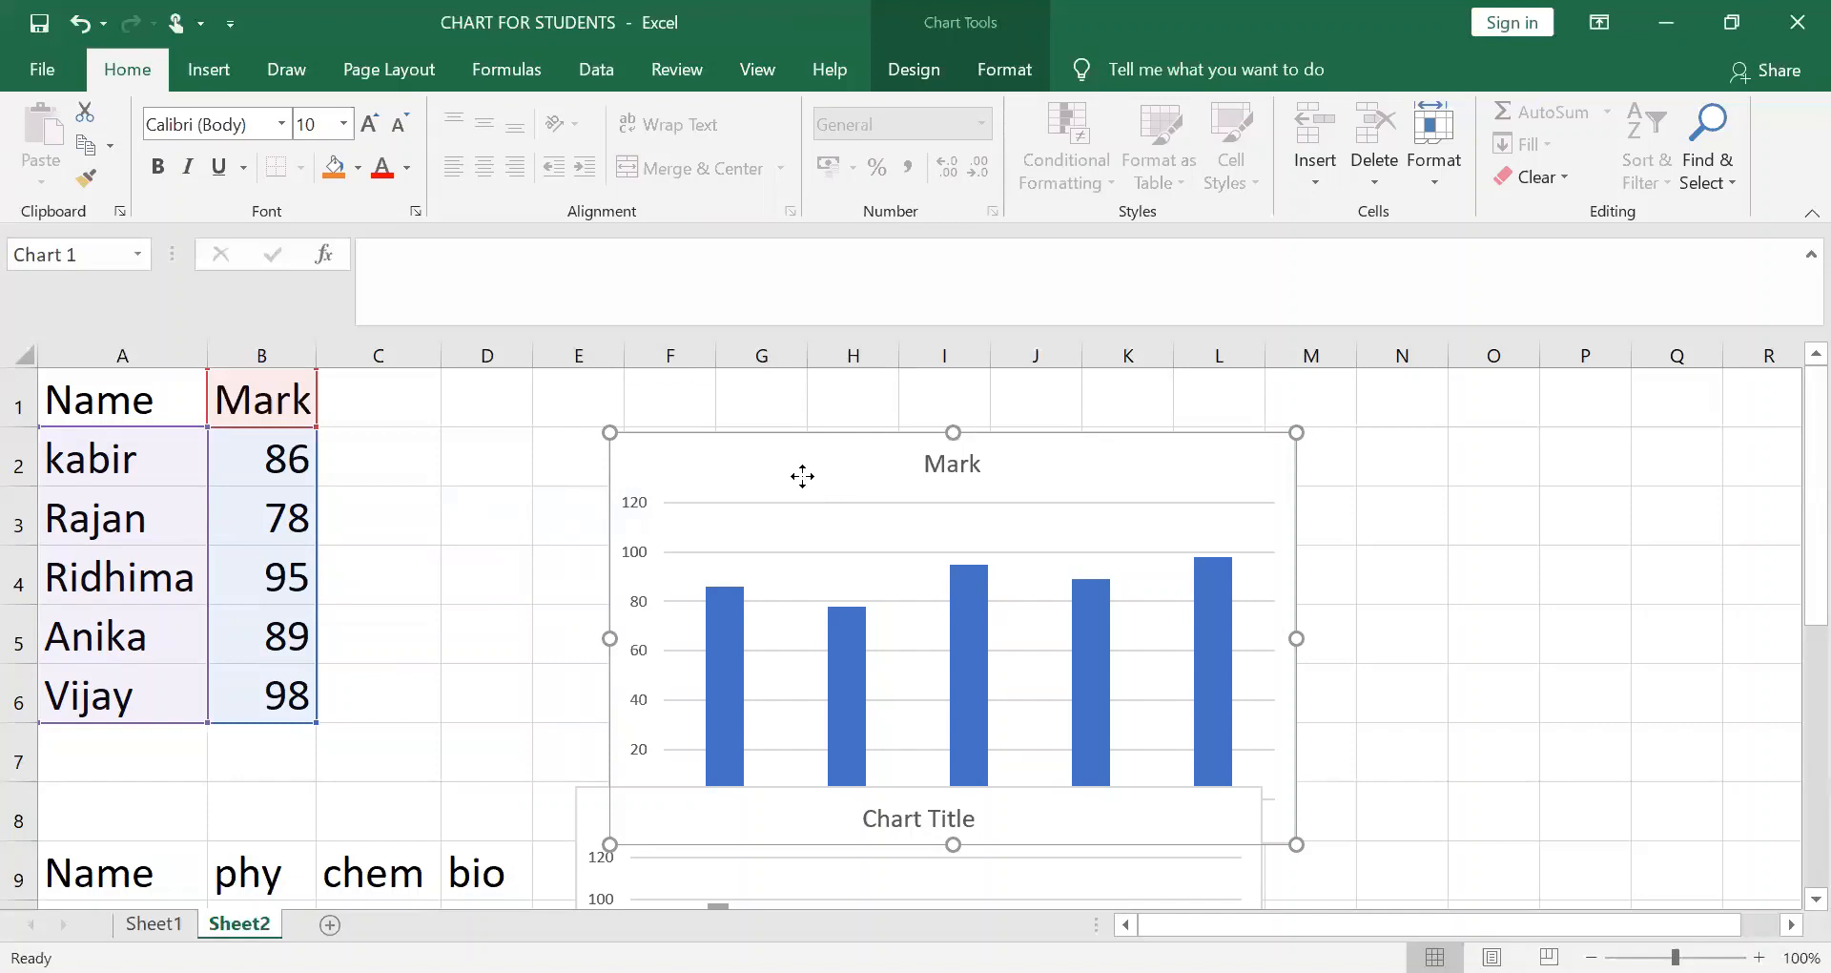
{"action": "left_click_drag", "start_coordinate": [805, 478], "coordinate": [674, 412]}
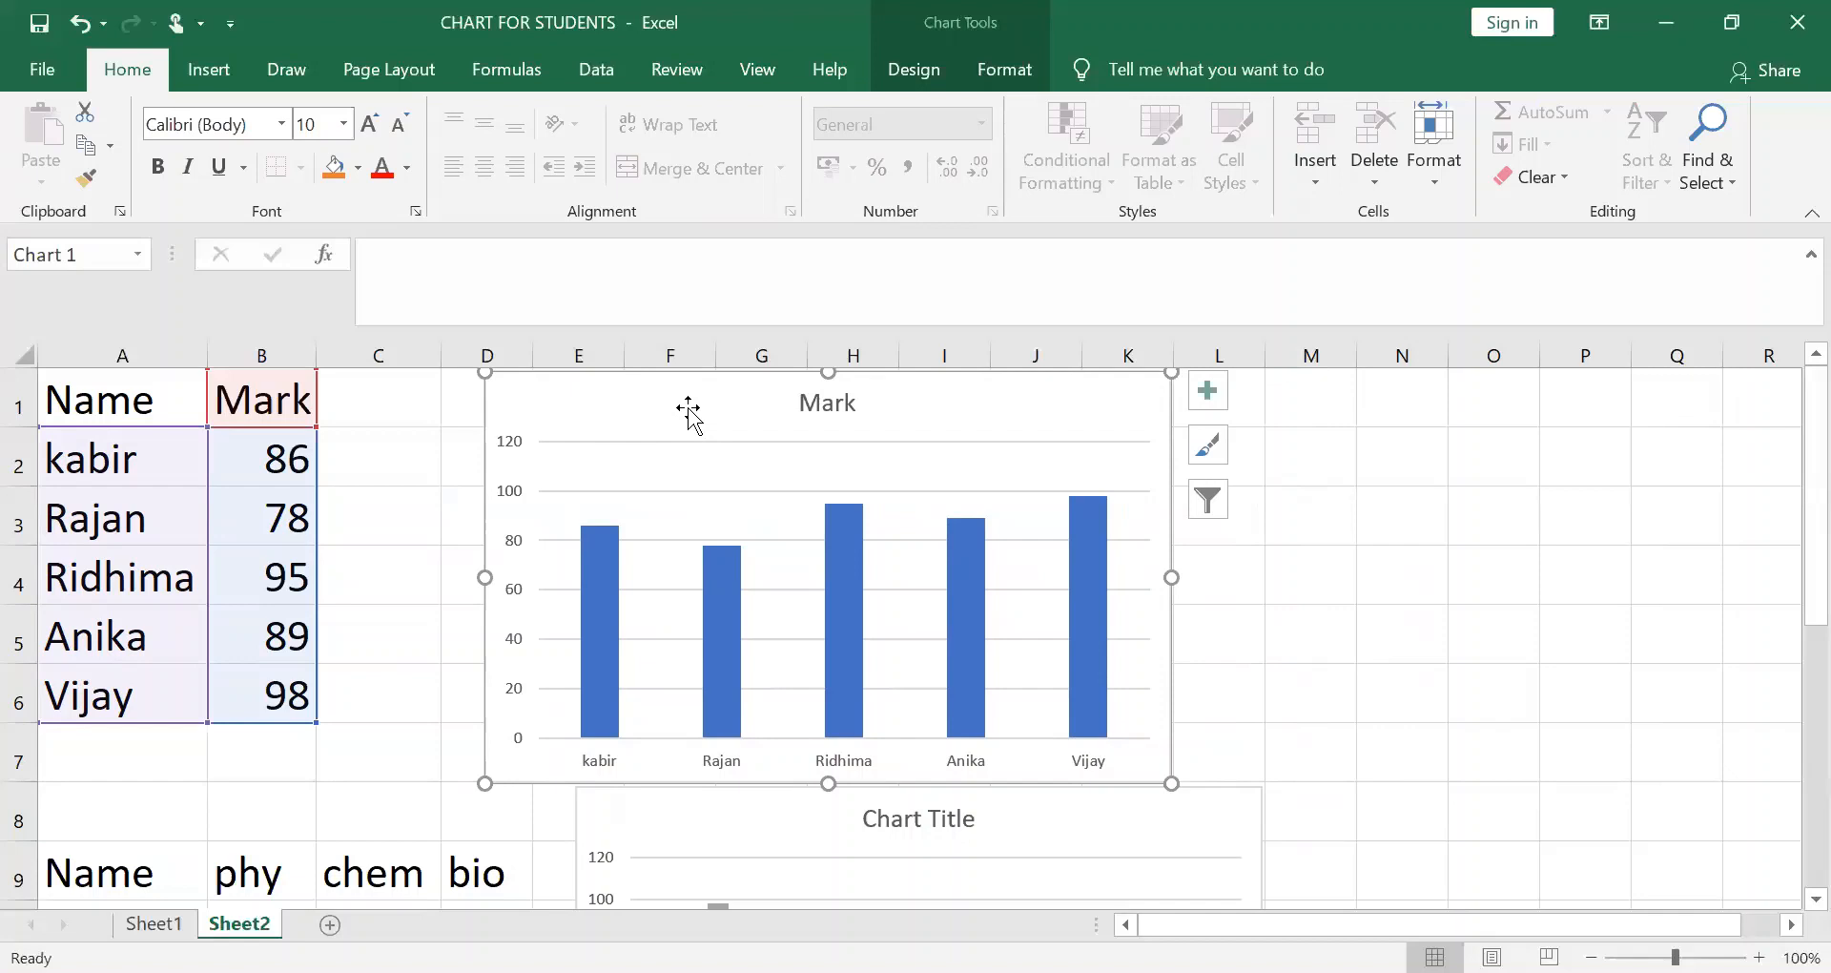
{"action": "left_click_drag", "start_coordinate": [700, 412], "coordinate": [1101, 405]}
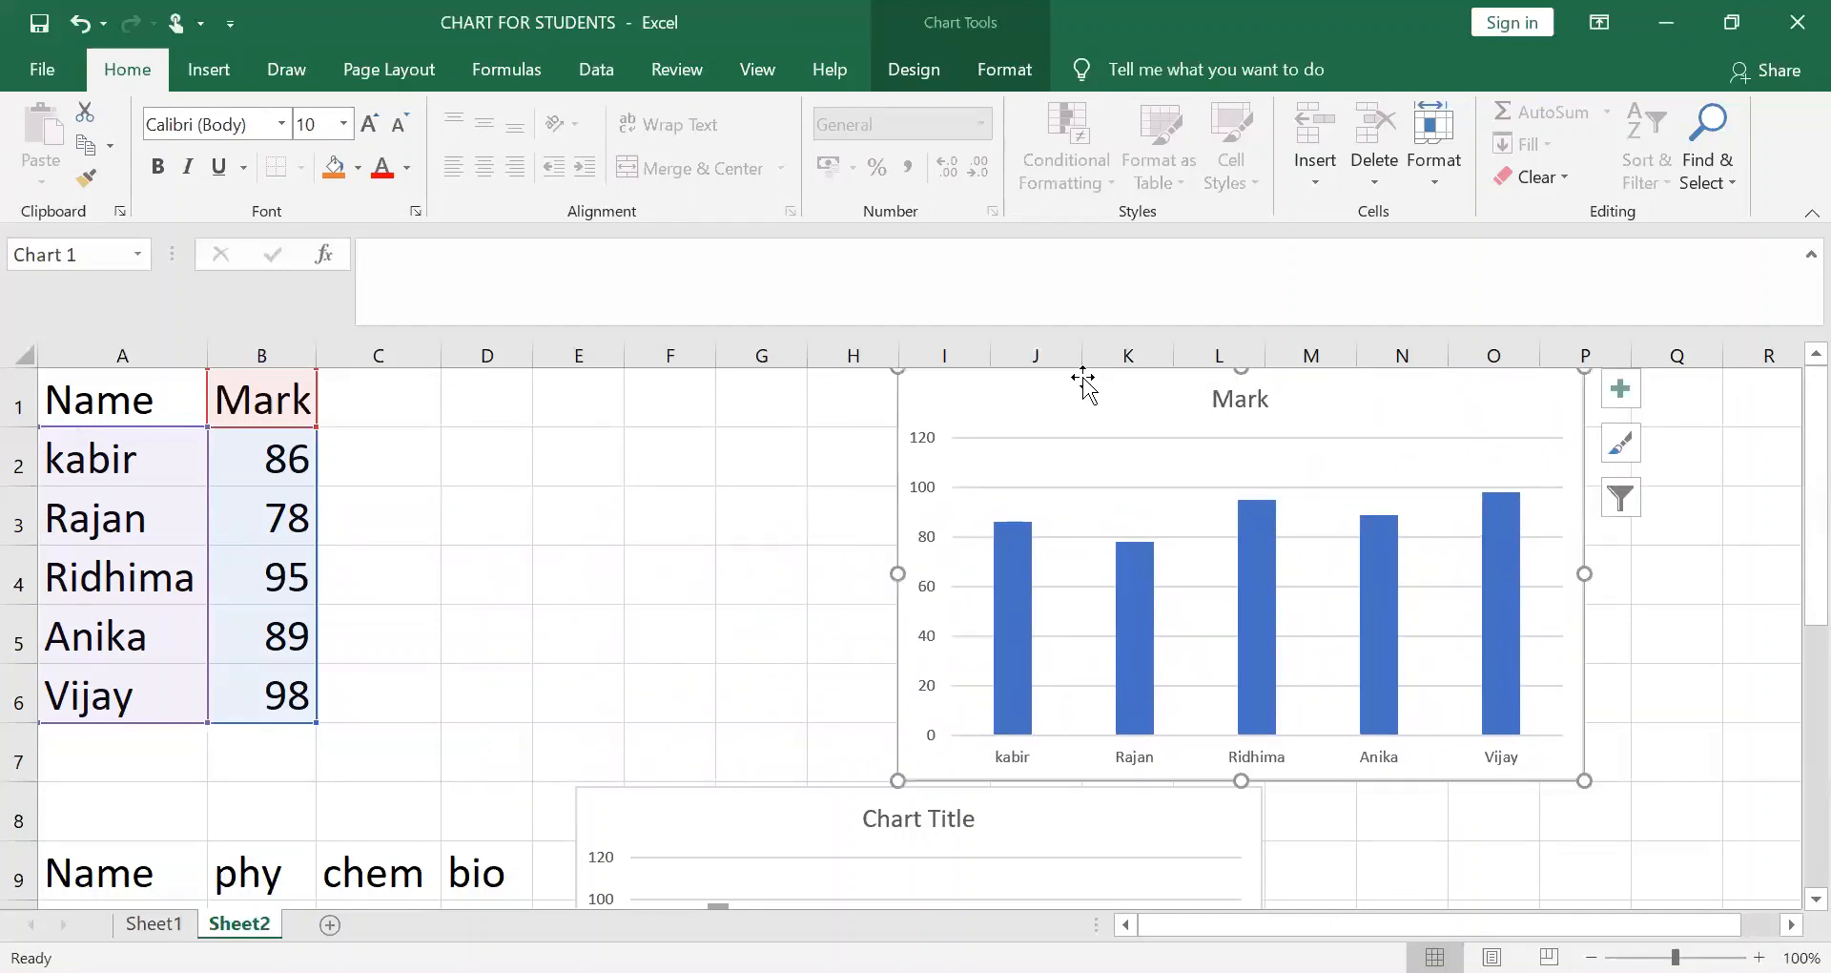
{"action": "left_click_drag", "start_coordinate": [1084, 400], "coordinate": [826, 411]}
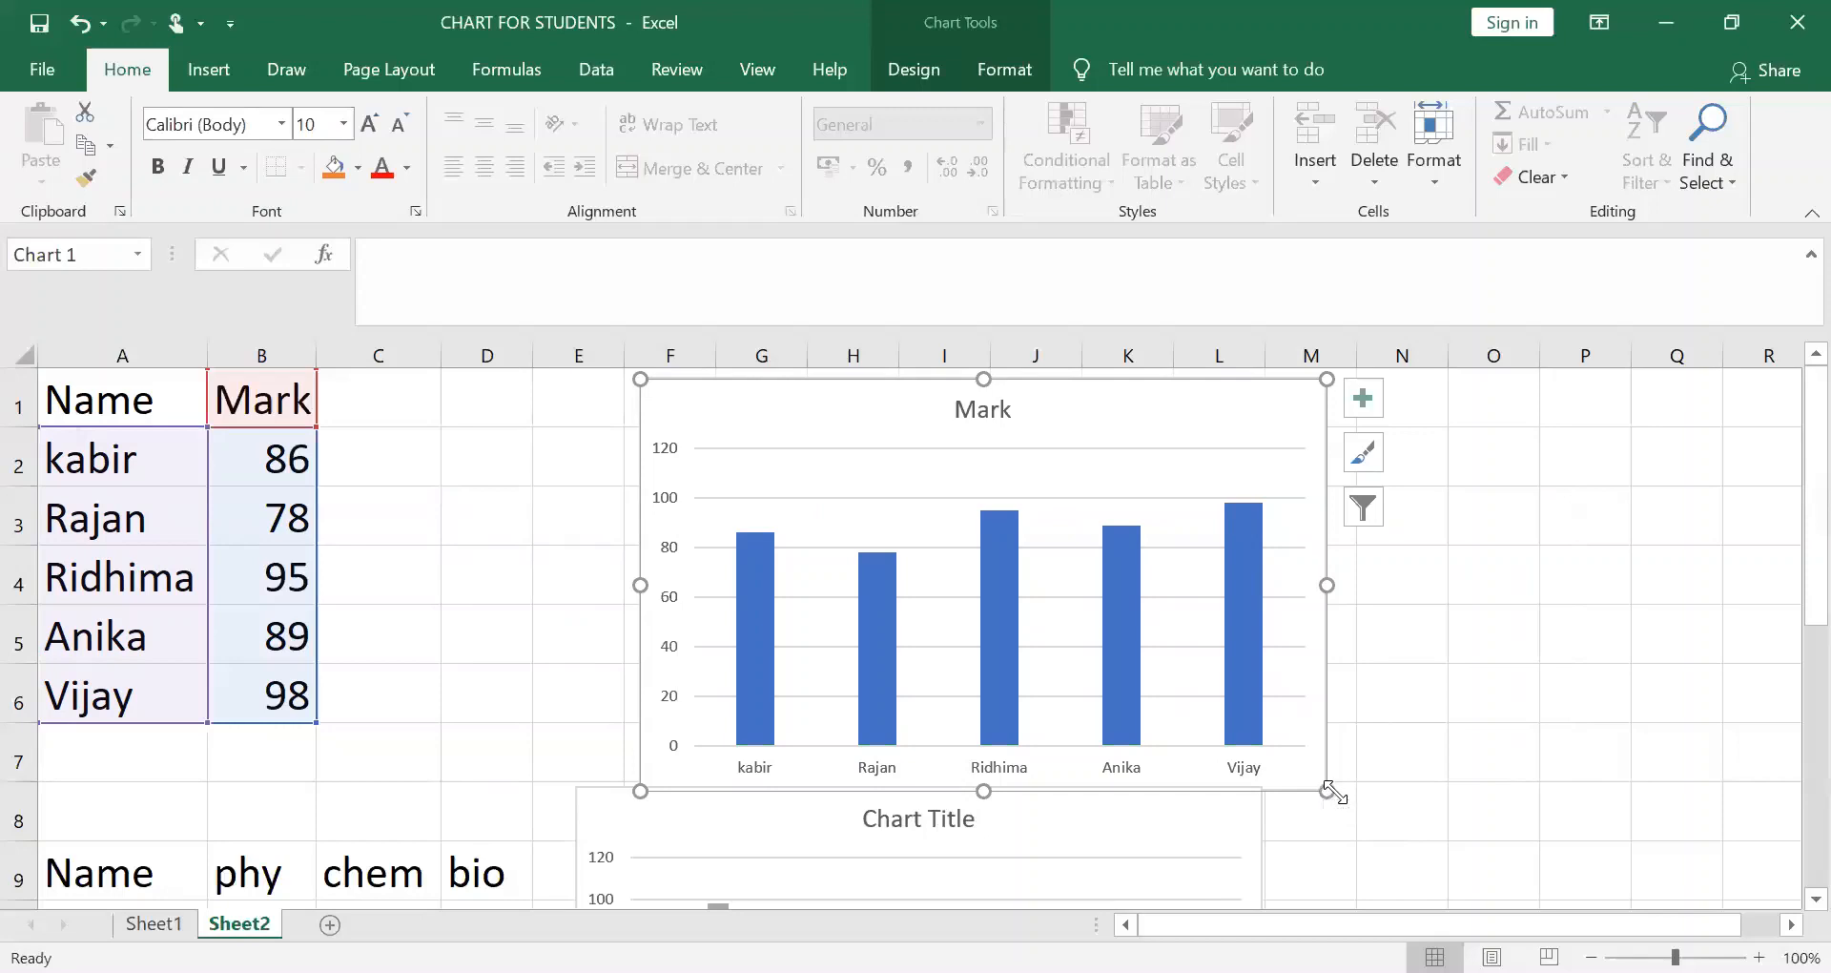
Resize the Mark chart to span columns F to M and rows 1 to 7, and select its plot area
{"action": "left_click_drag", "start_coordinate": [1331, 790], "coordinate": [1240, 641]}
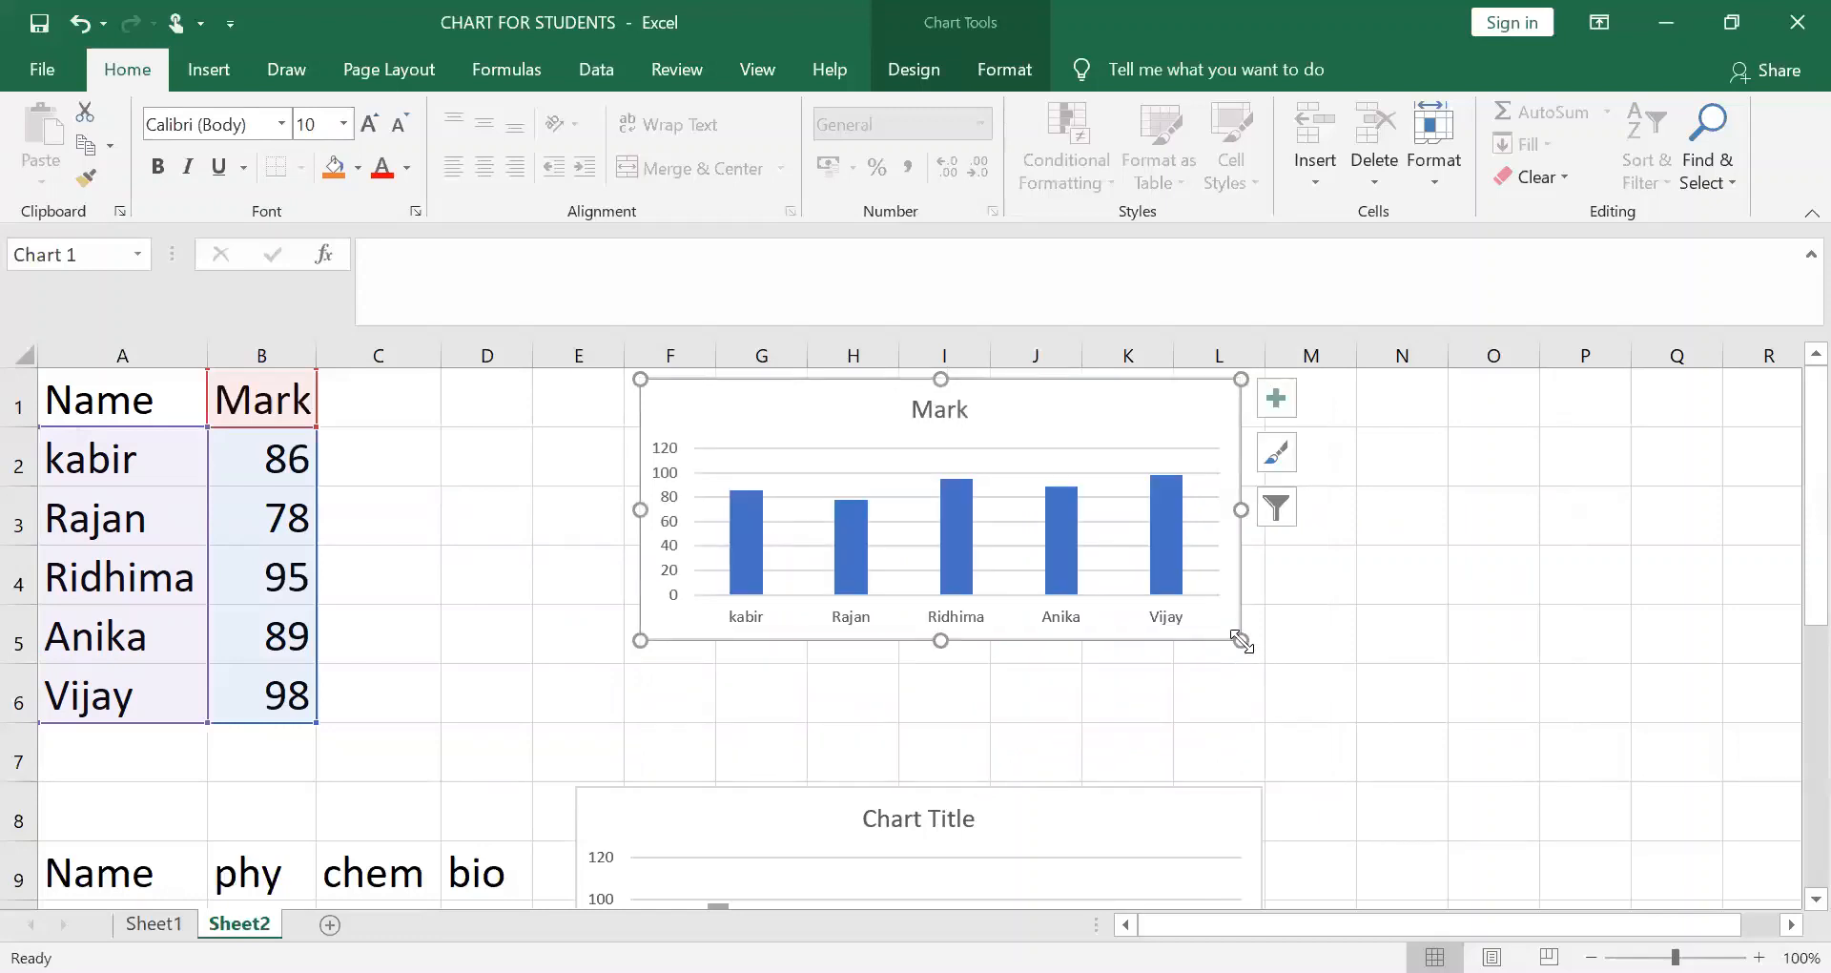
{"action": "left_click_drag", "start_coordinate": [1241, 641], "coordinate": [1305, 764]}
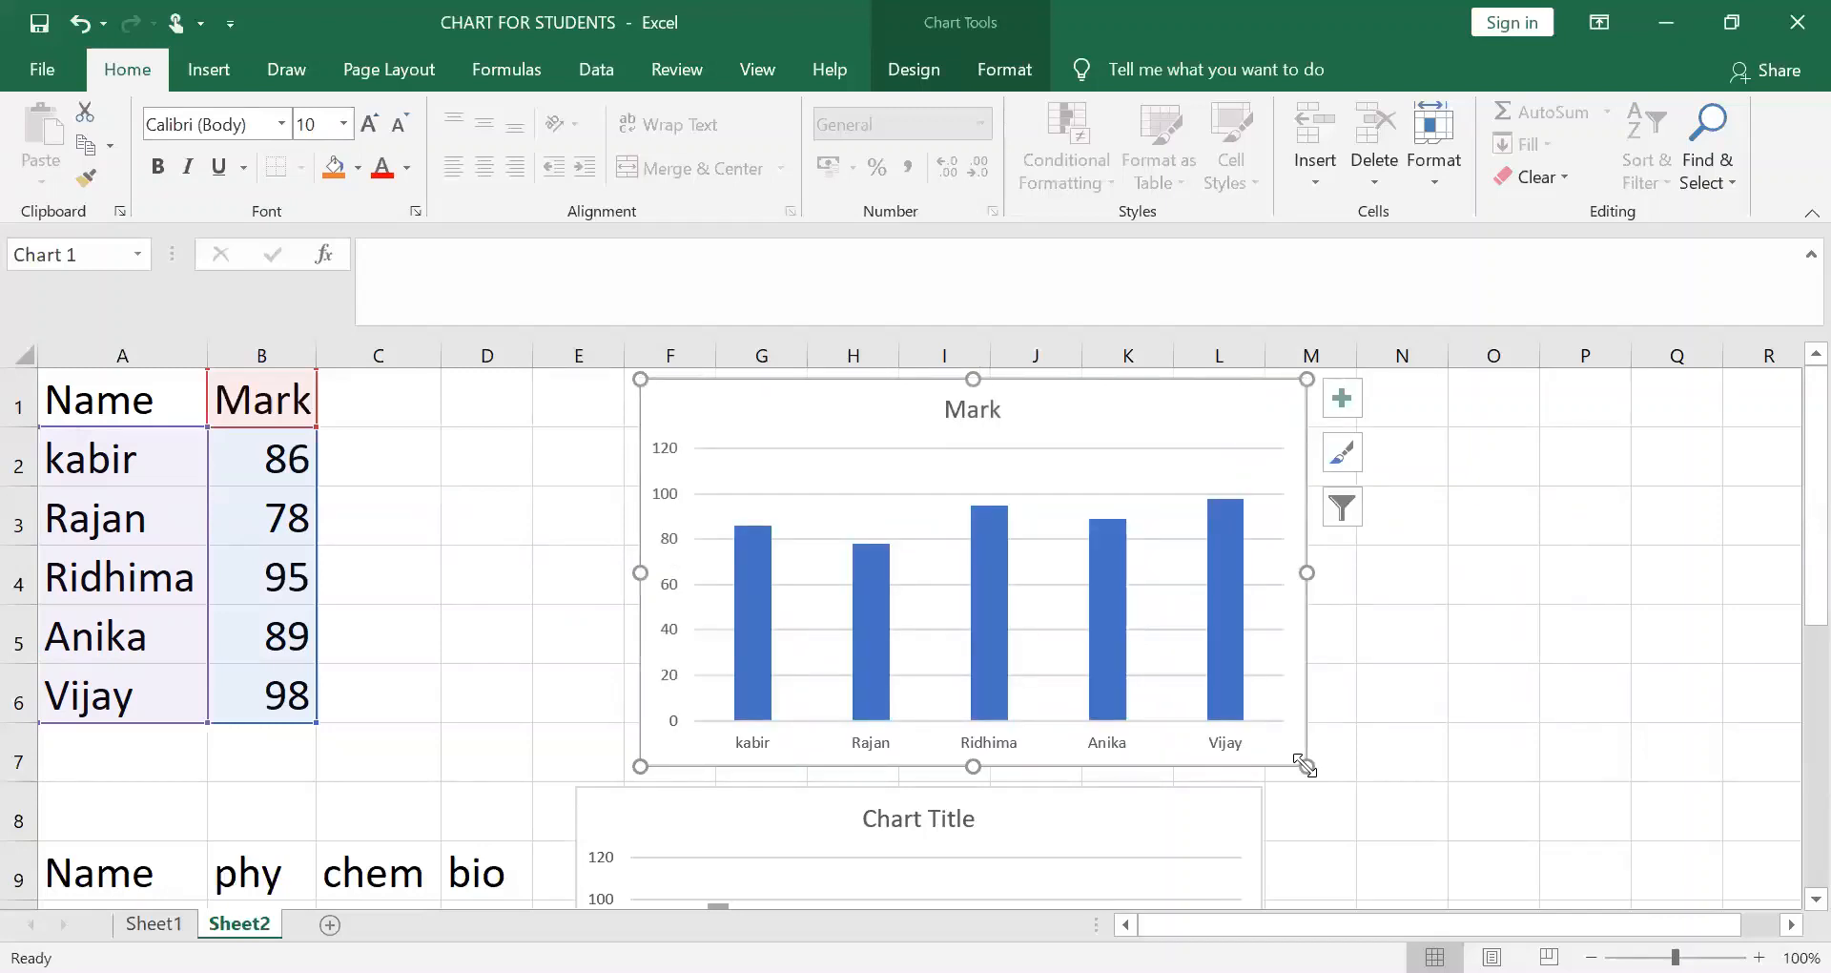
{"action": "left_click", "coordinate": [1097, 462]}
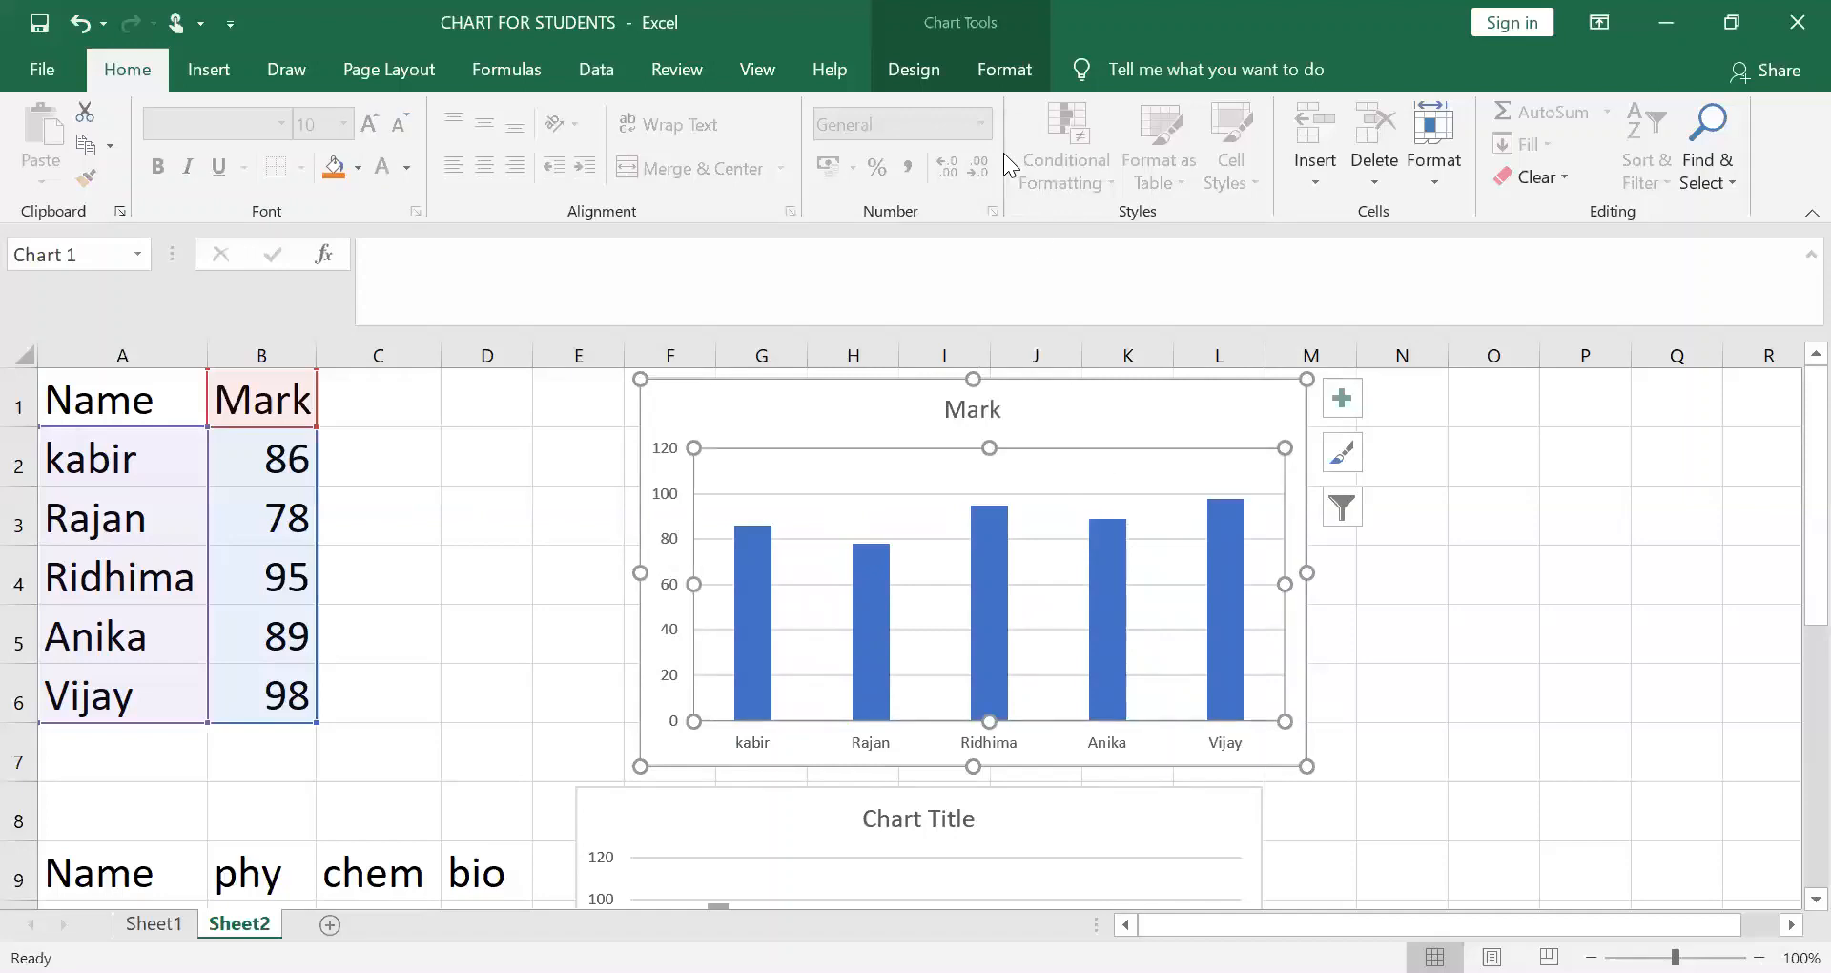
Delete the Mark chart beside the first table and undo the deletion
{"action": "left_click_drag", "start_coordinate": [1078, 390], "coordinate": [1080, 386]}
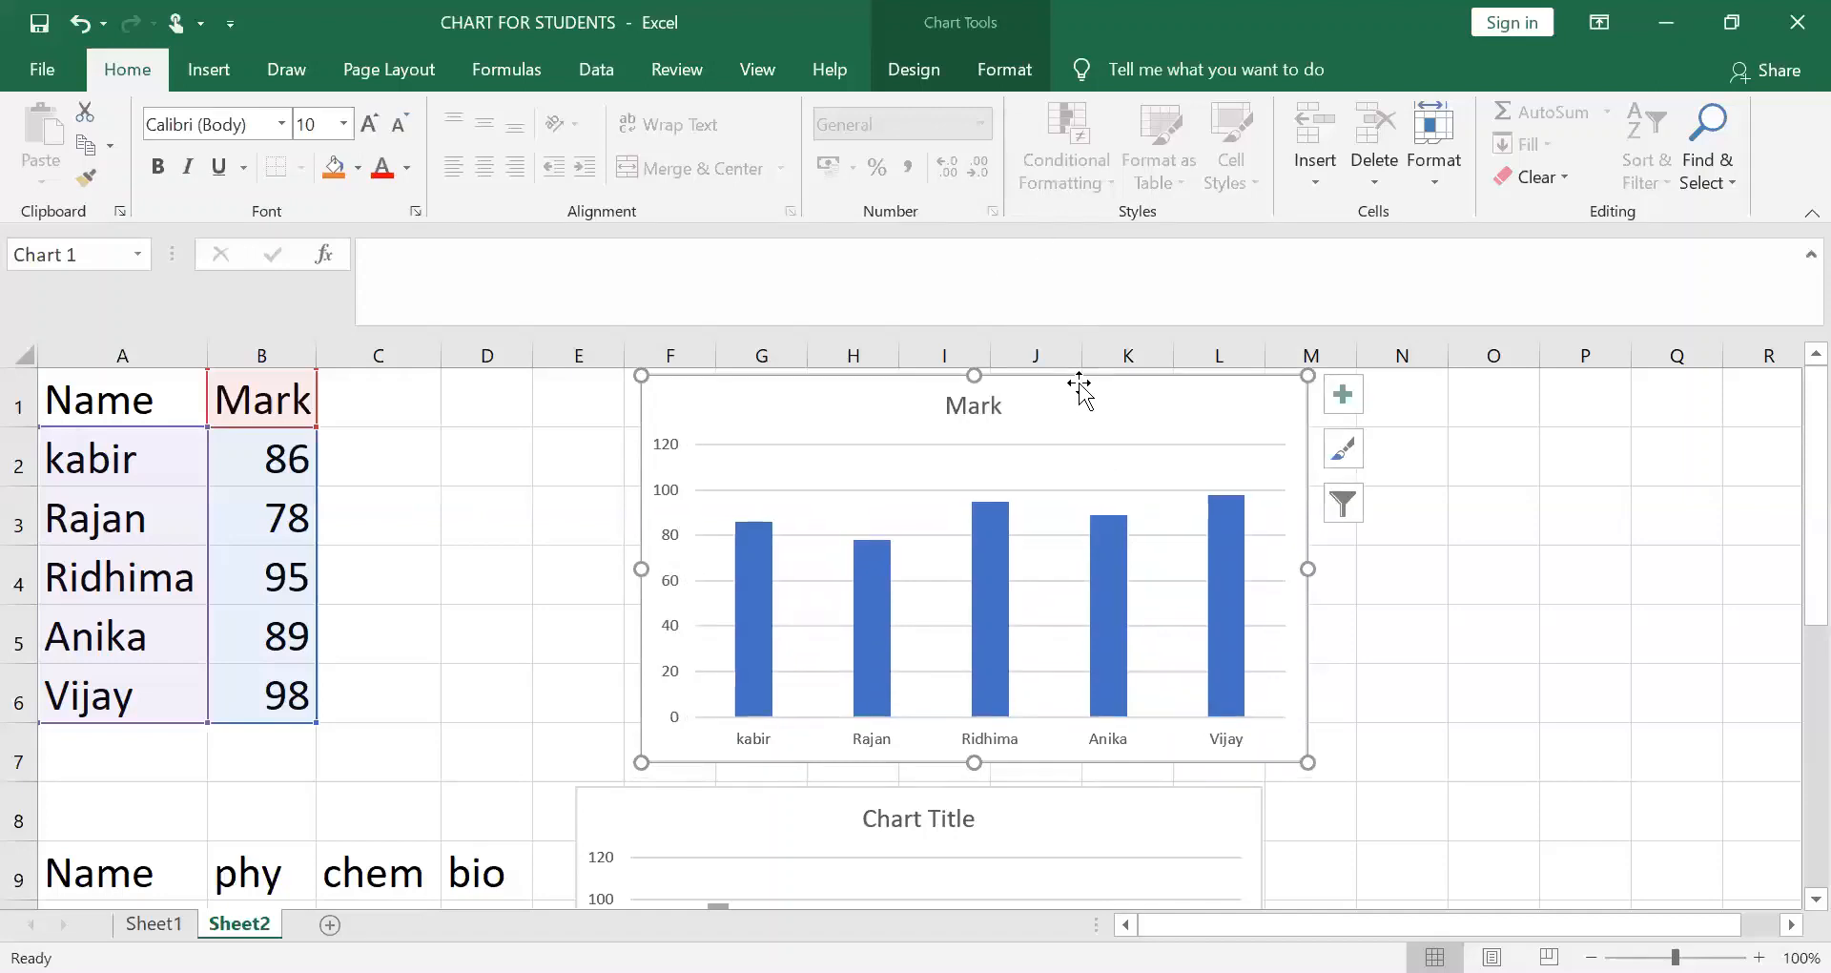
{"action": "key", "text": "Delete"}
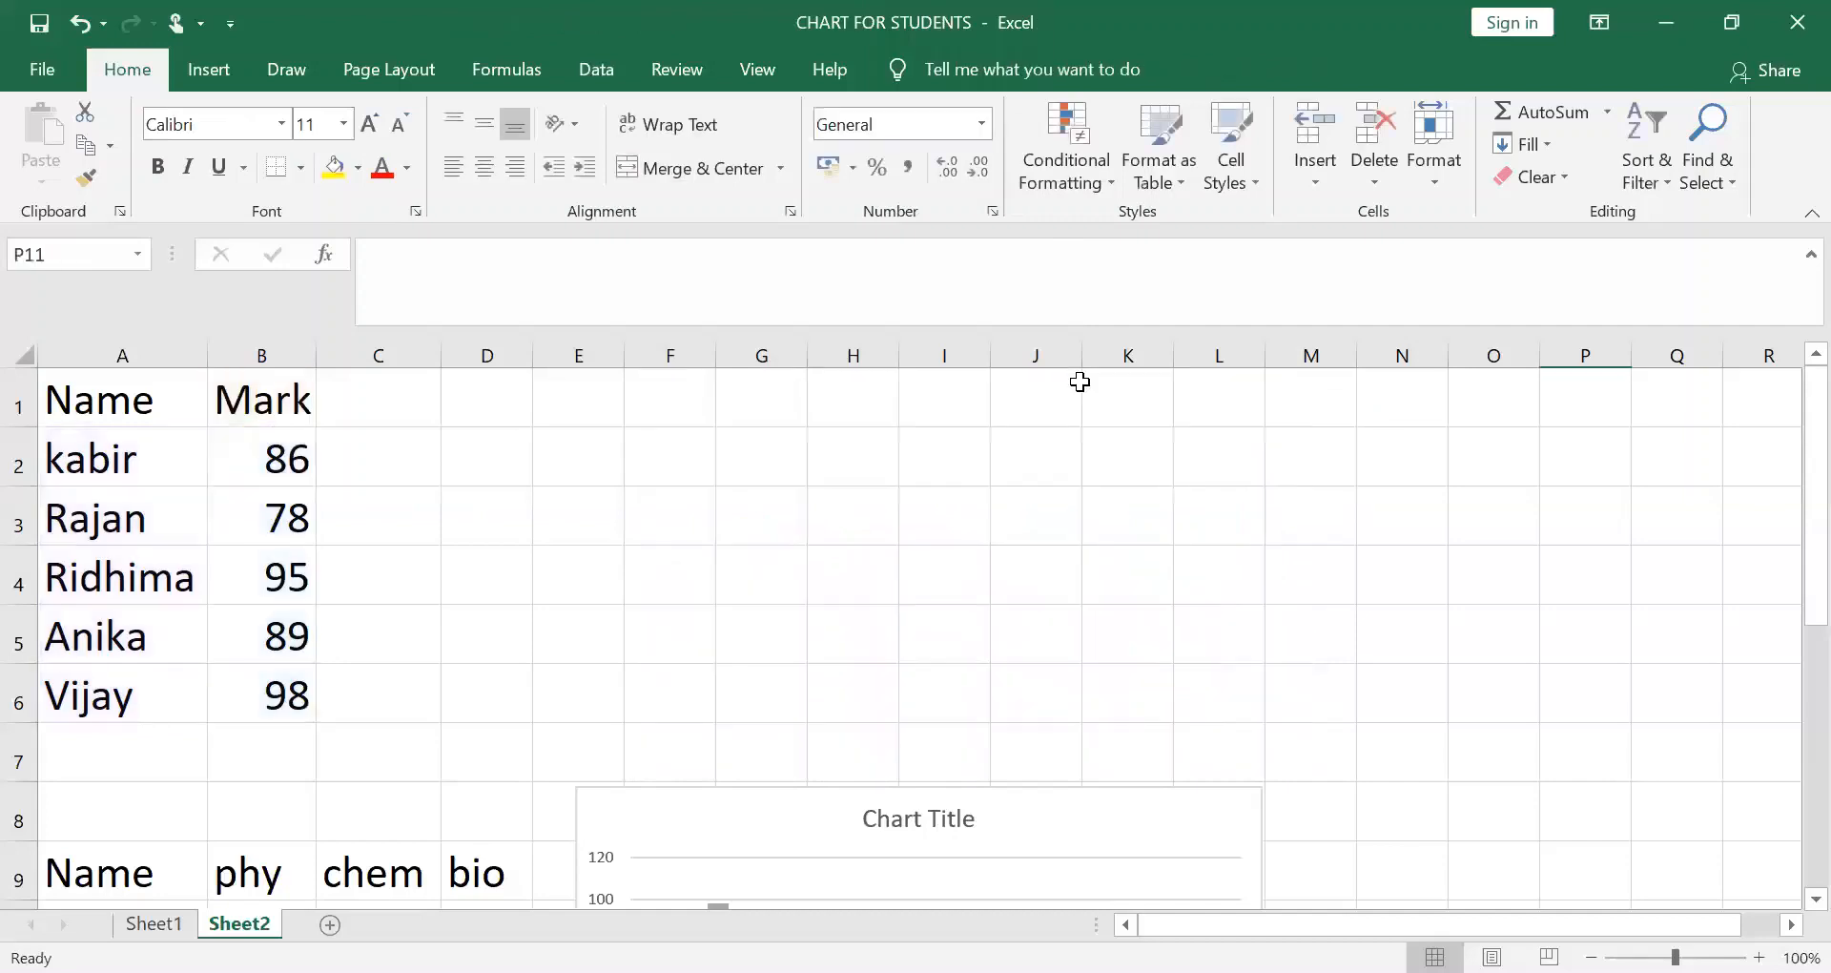
{"action": "left_click", "coordinate": [59, 21]}
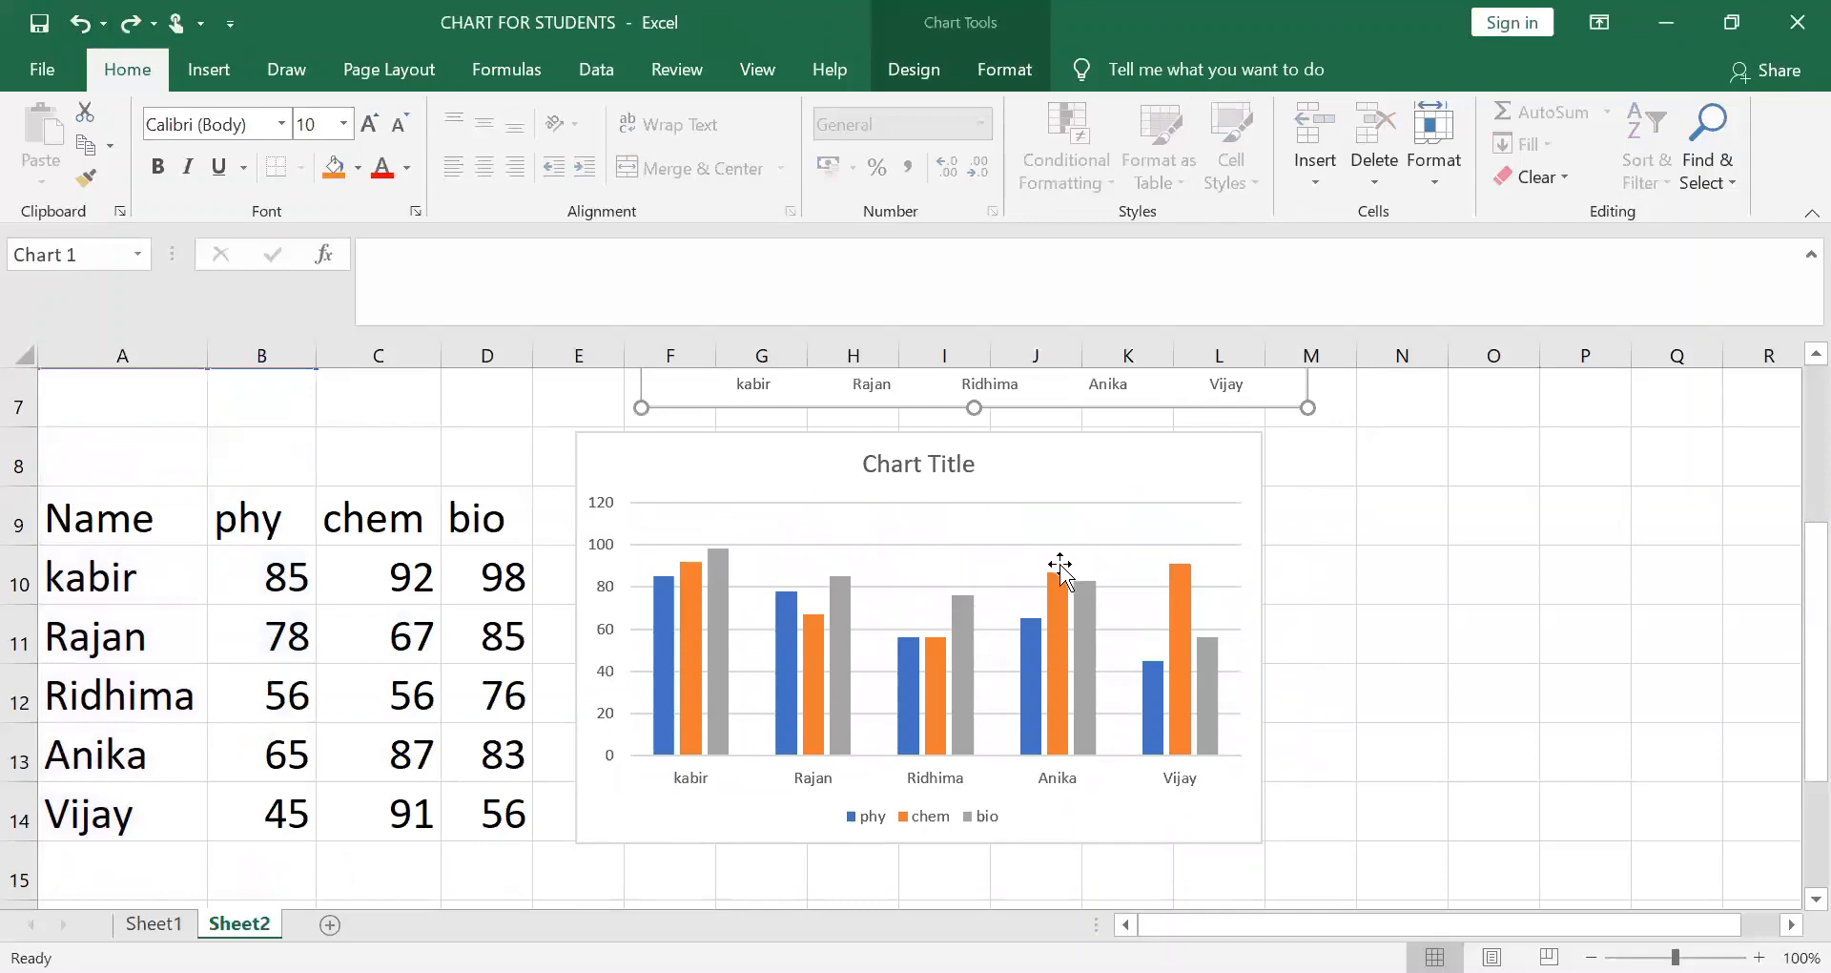
{"action": "scroll", "coordinate": [1059, 572], "scroll_direction": "up", "scroll_amount": 2}
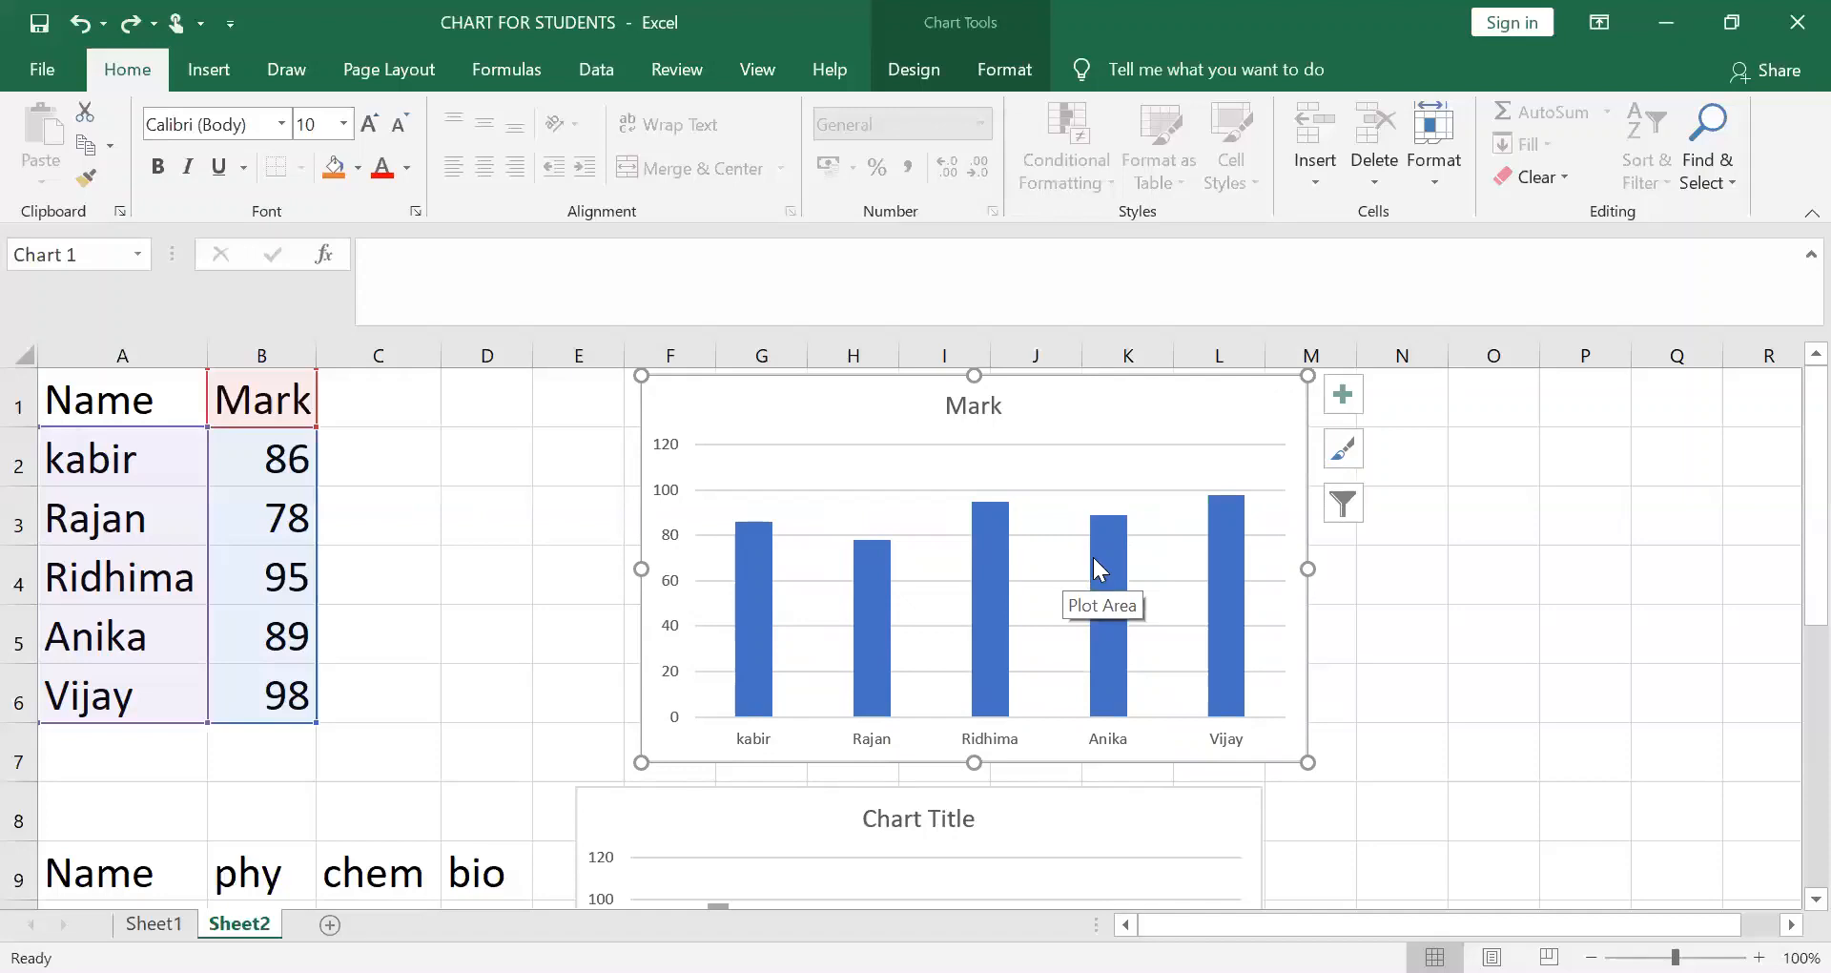
Extend the Mark chart's lower edge down to the top of row 8 and select its plot area
{"action": "mouse_move", "coordinate": [1094, 563]}
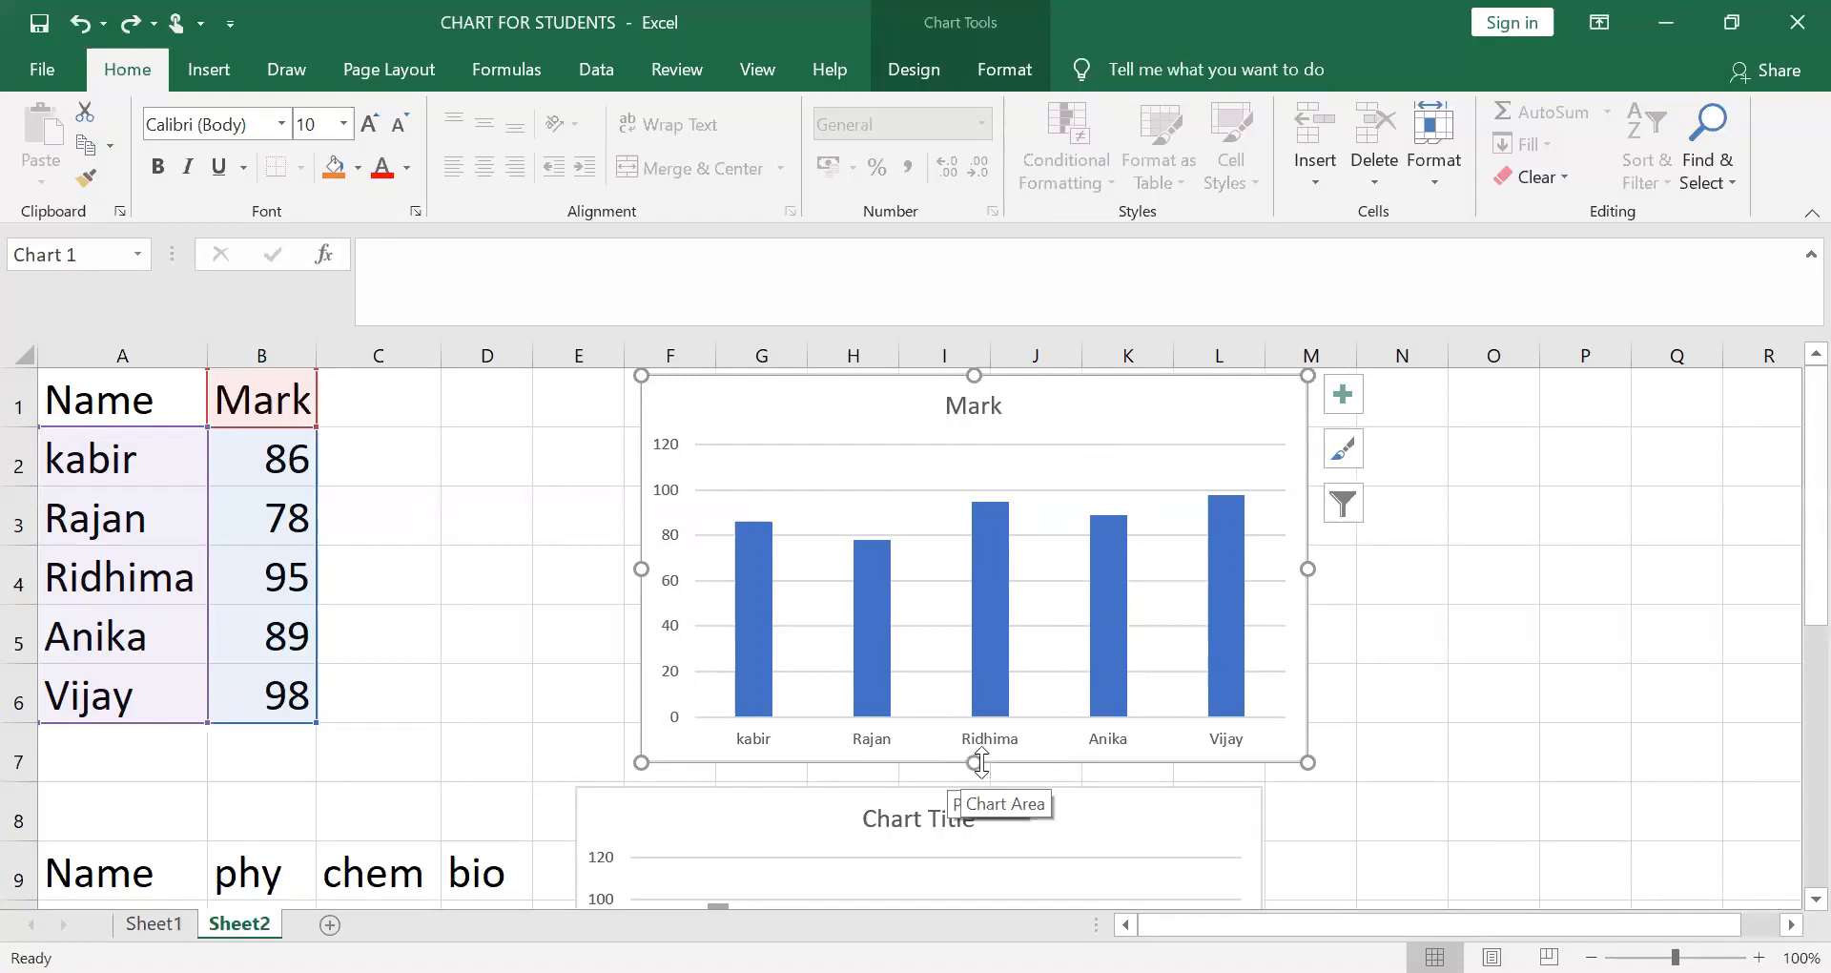
{"action": "left_click_drag", "start_coordinate": [974, 759], "coordinate": [1007, 784]}
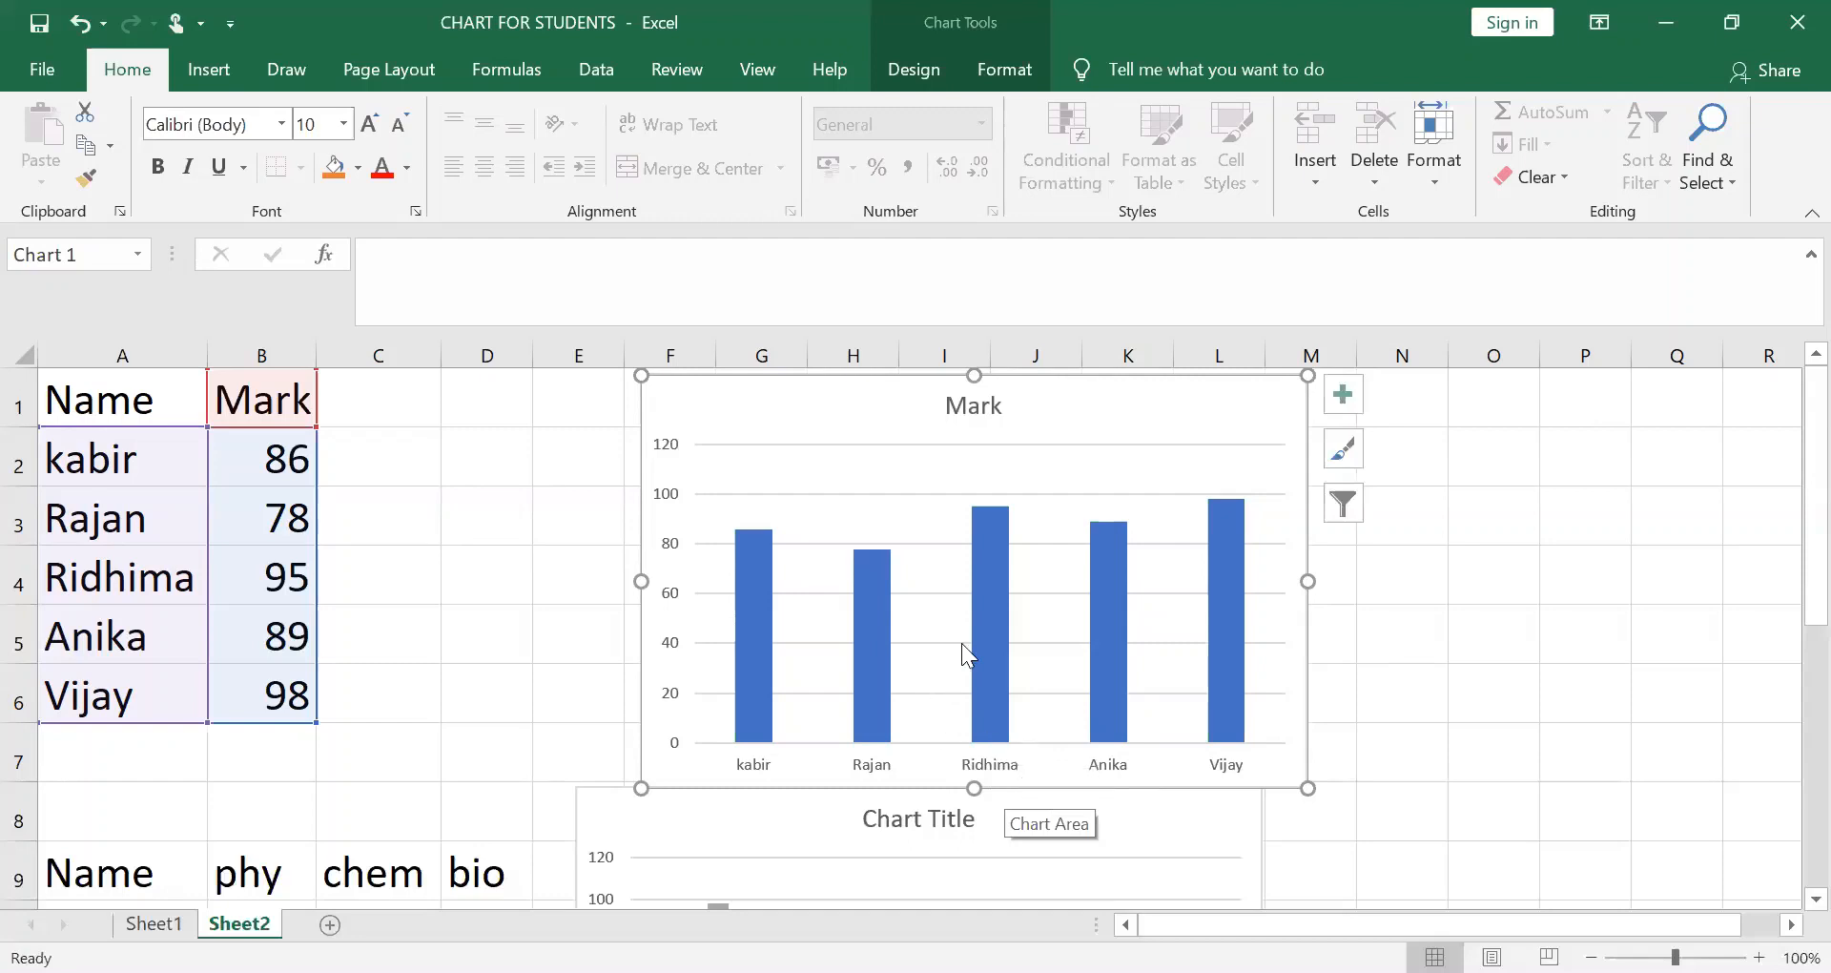
{"action": "left_click", "coordinate": [924, 486]}
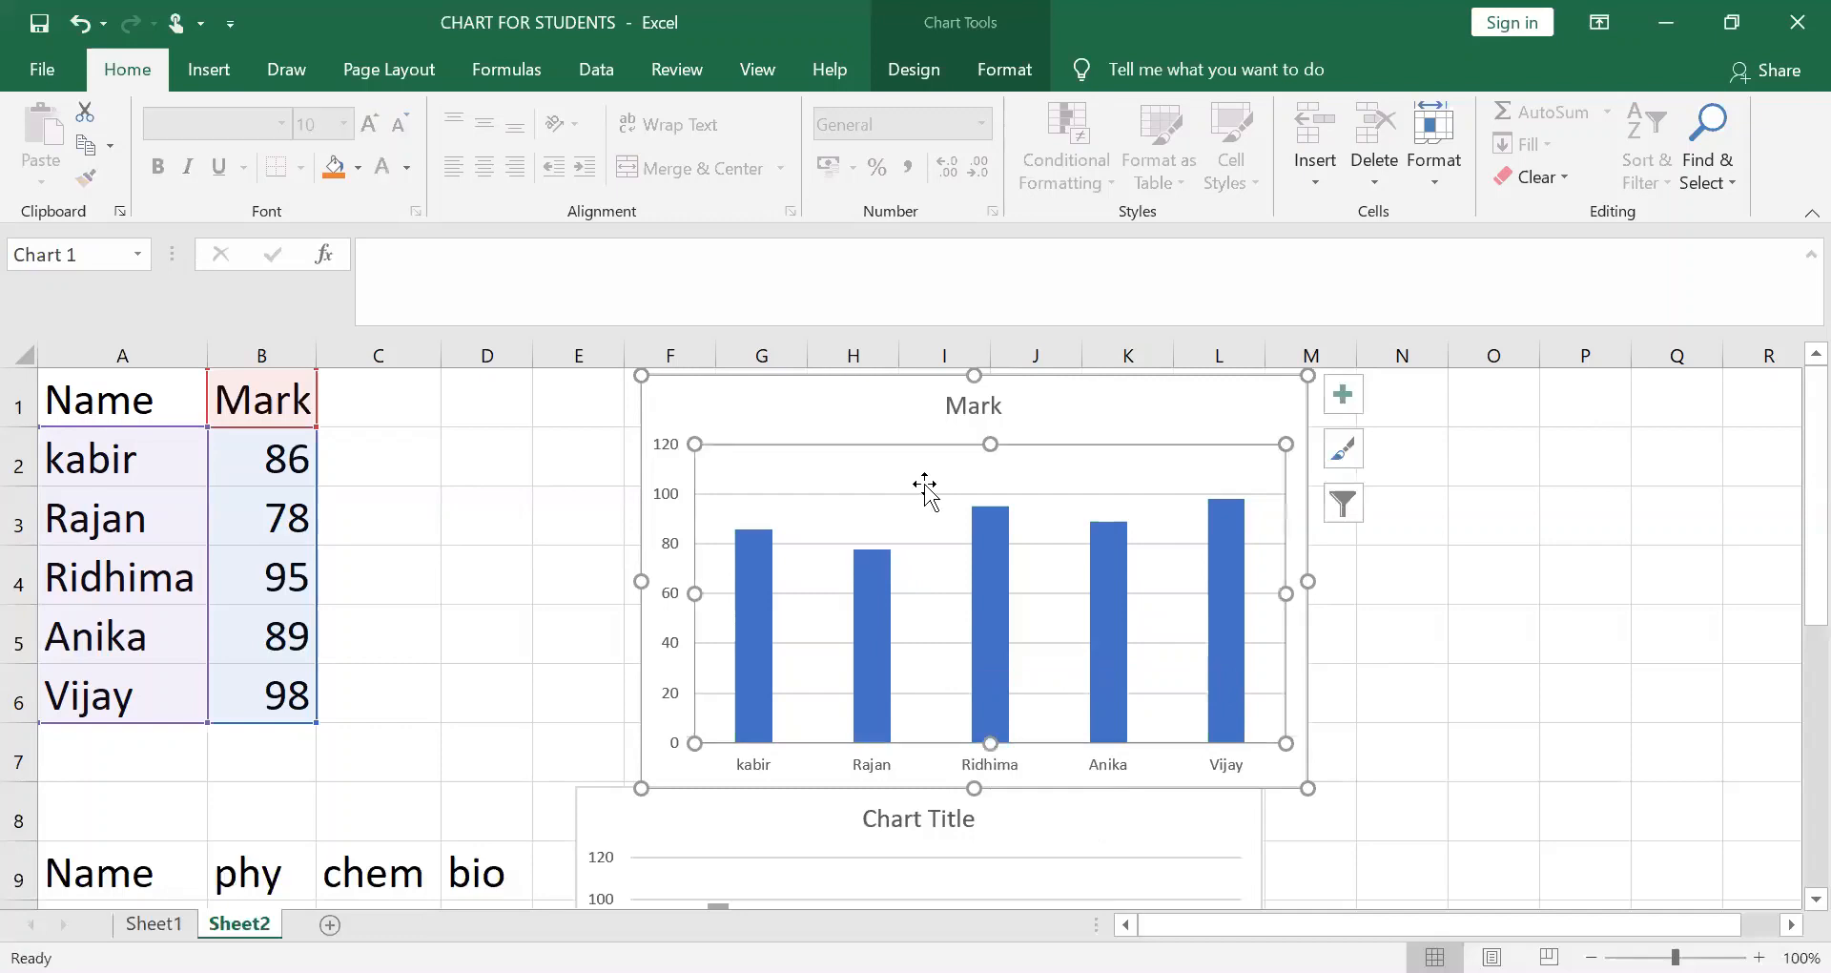
Apply the fourth chart style to the Mark chart, with wide columns and white value labels inside them
{"action": "left_click", "coordinate": [210, 73]}
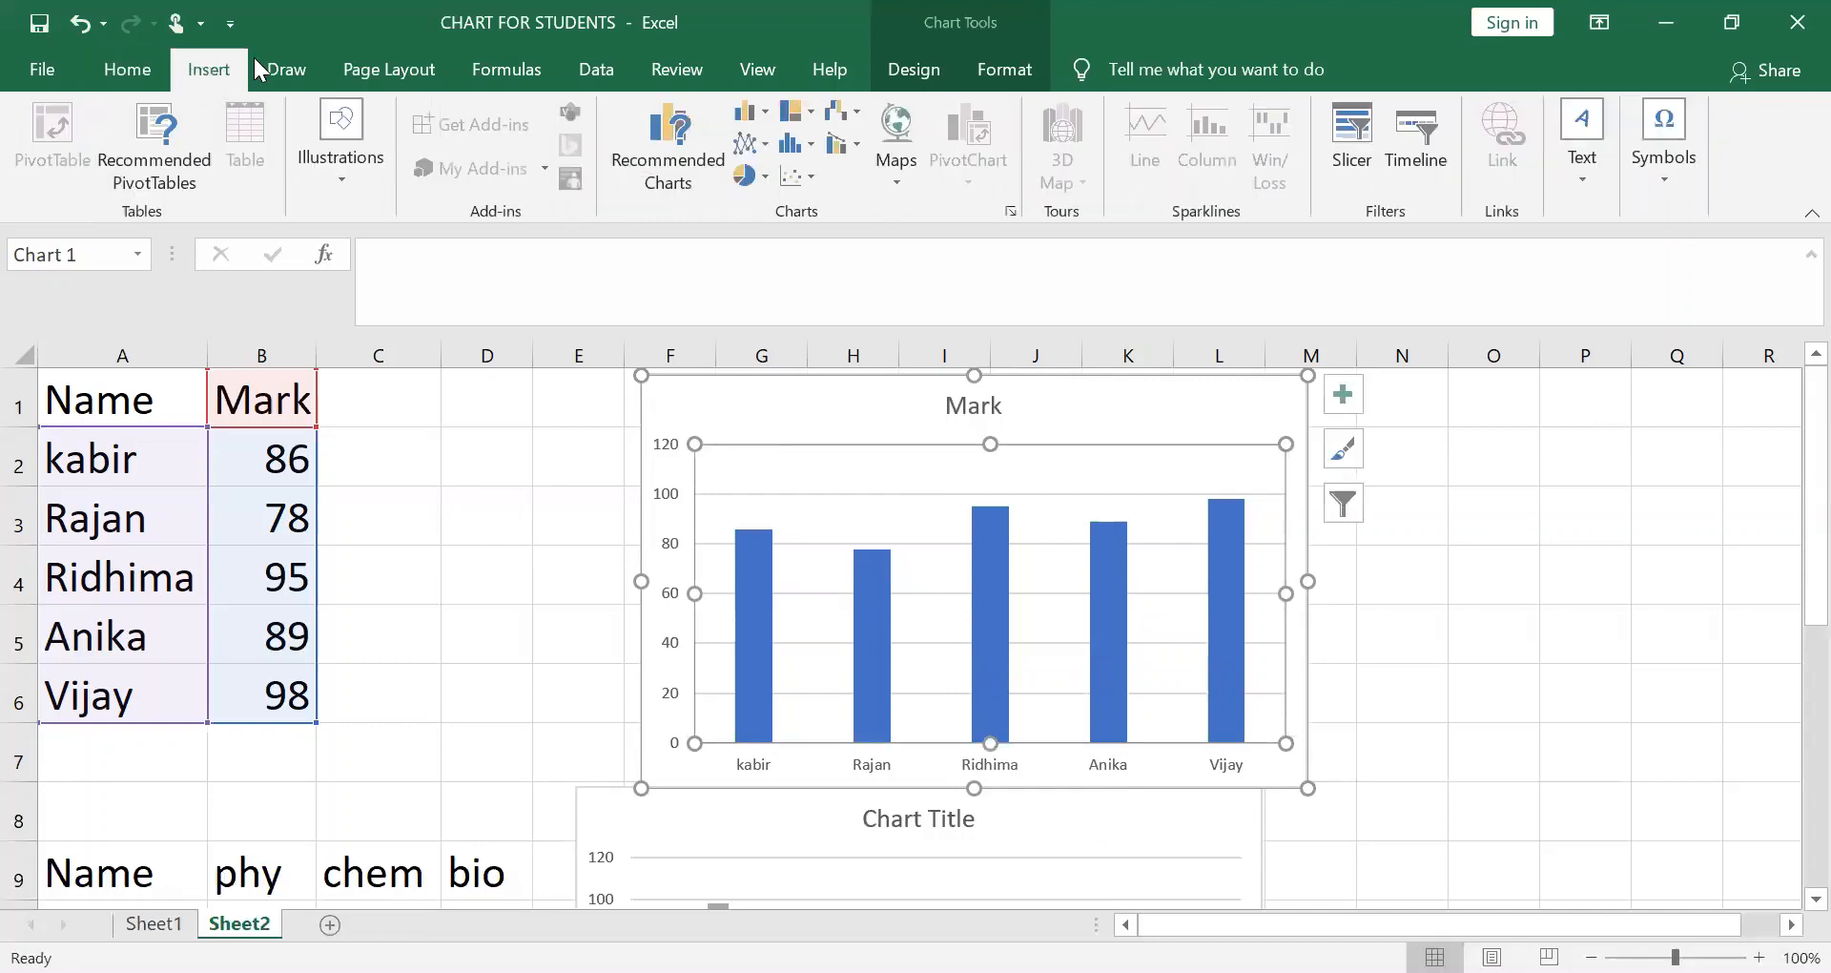
{"action": "left_click", "coordinate": [908, 75]}
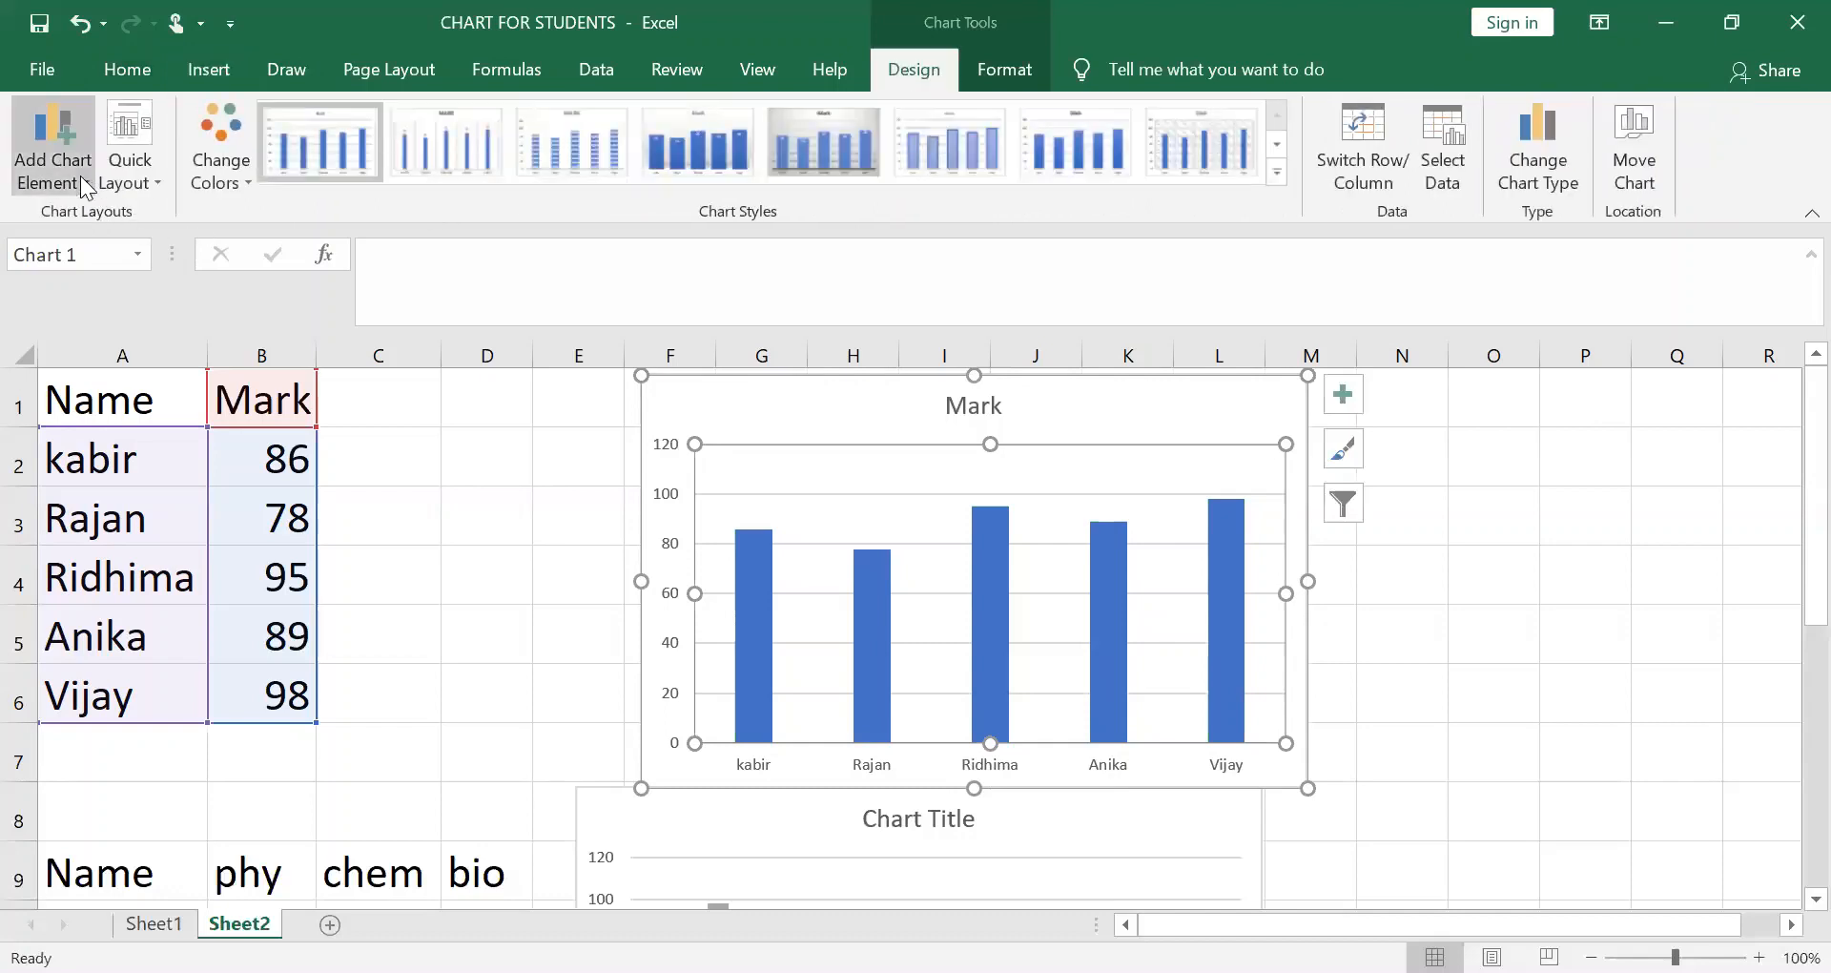
{"action": "left_click", "coordinate": [80, 175]}
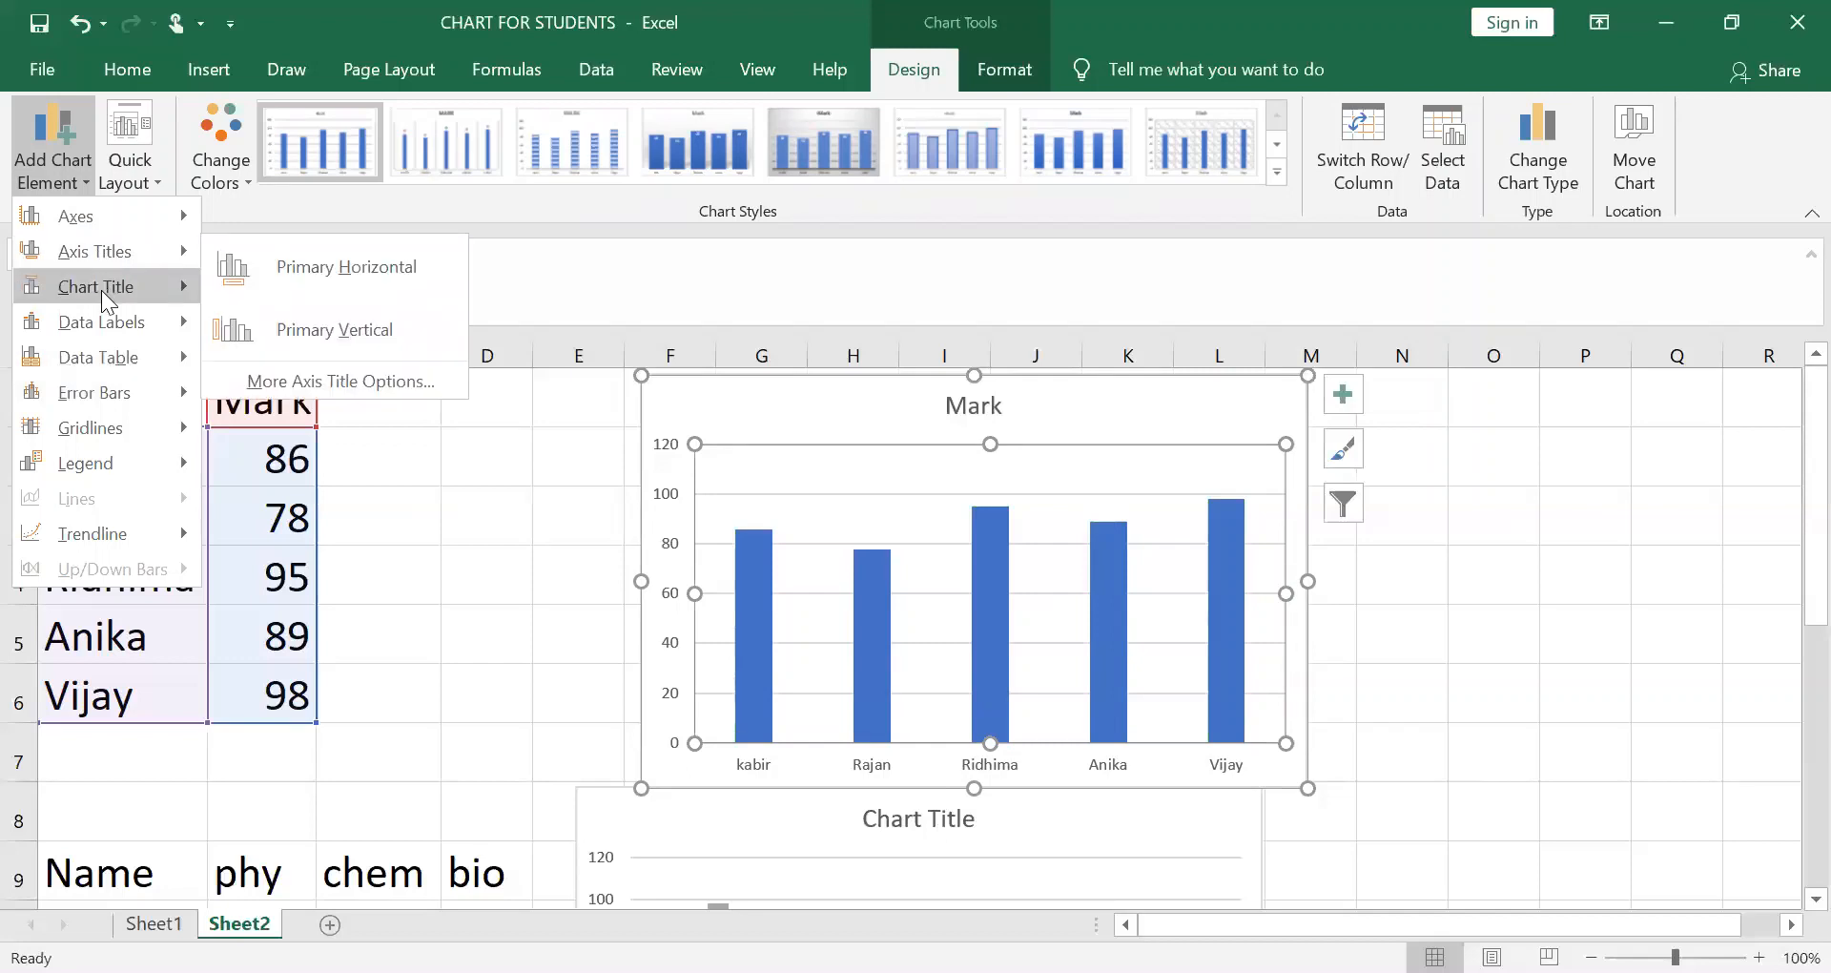
{"action": "mouse_move", "coordinate": [134, 377]}
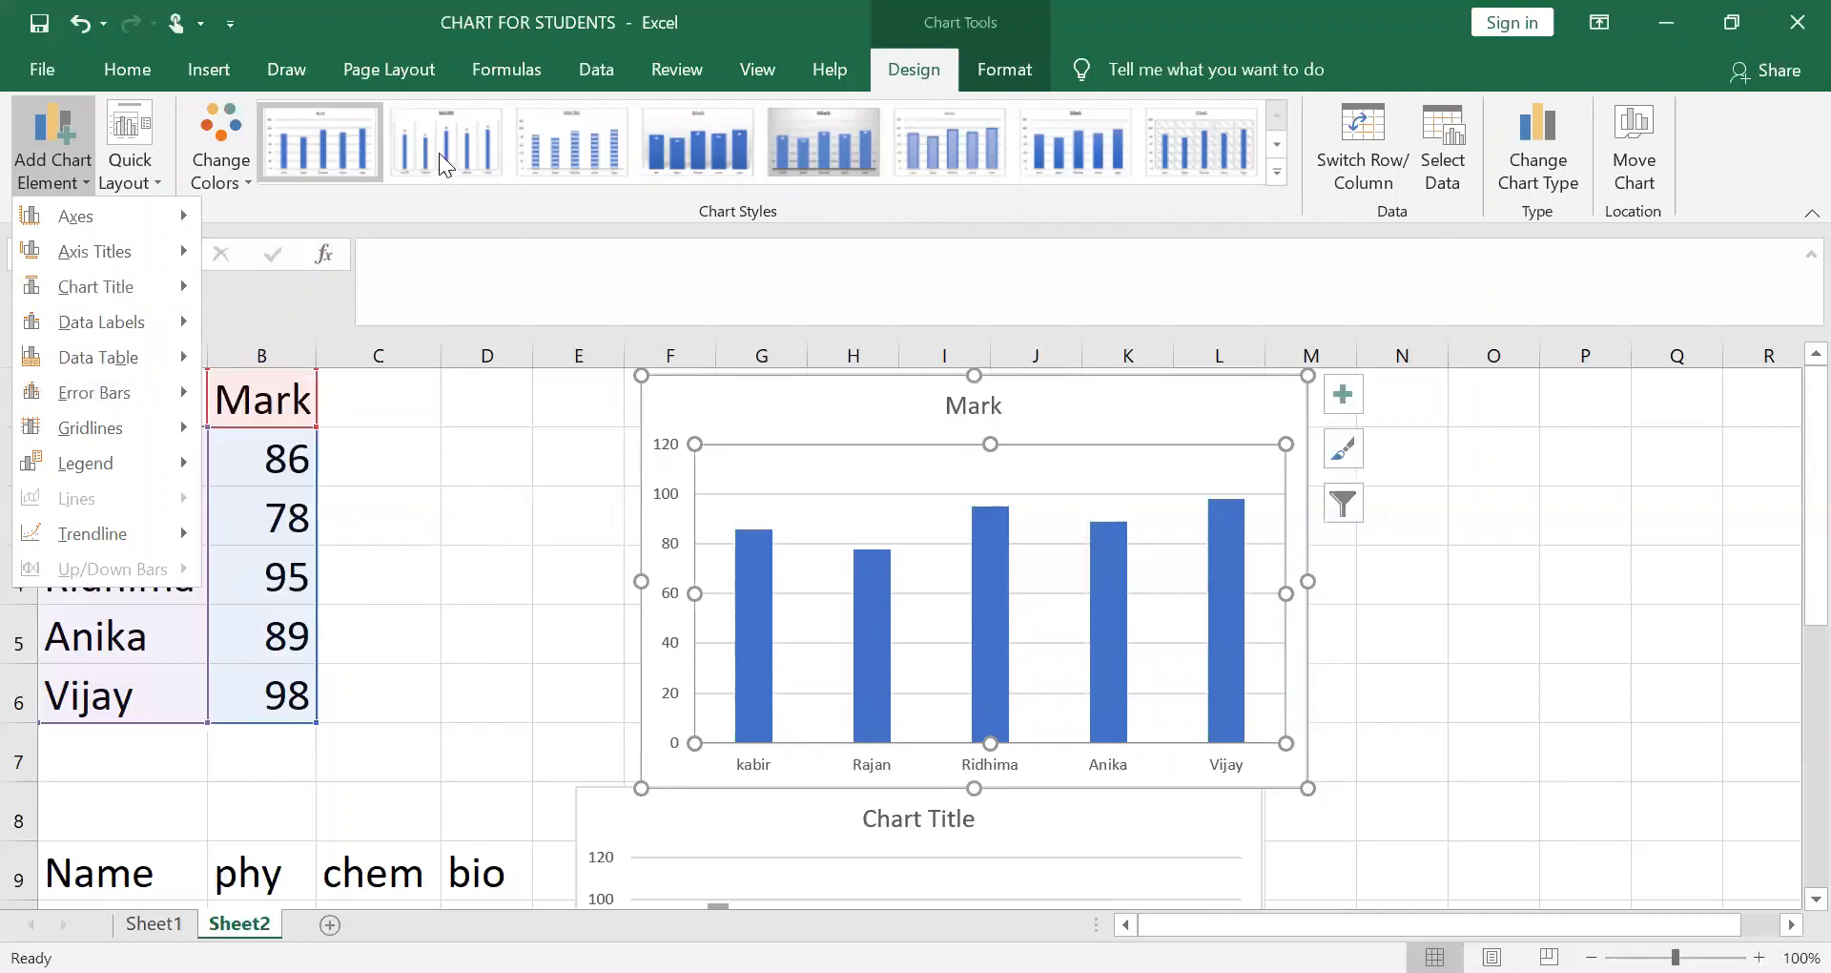
{"action": "left_click", "coordinate": [547, 168]}
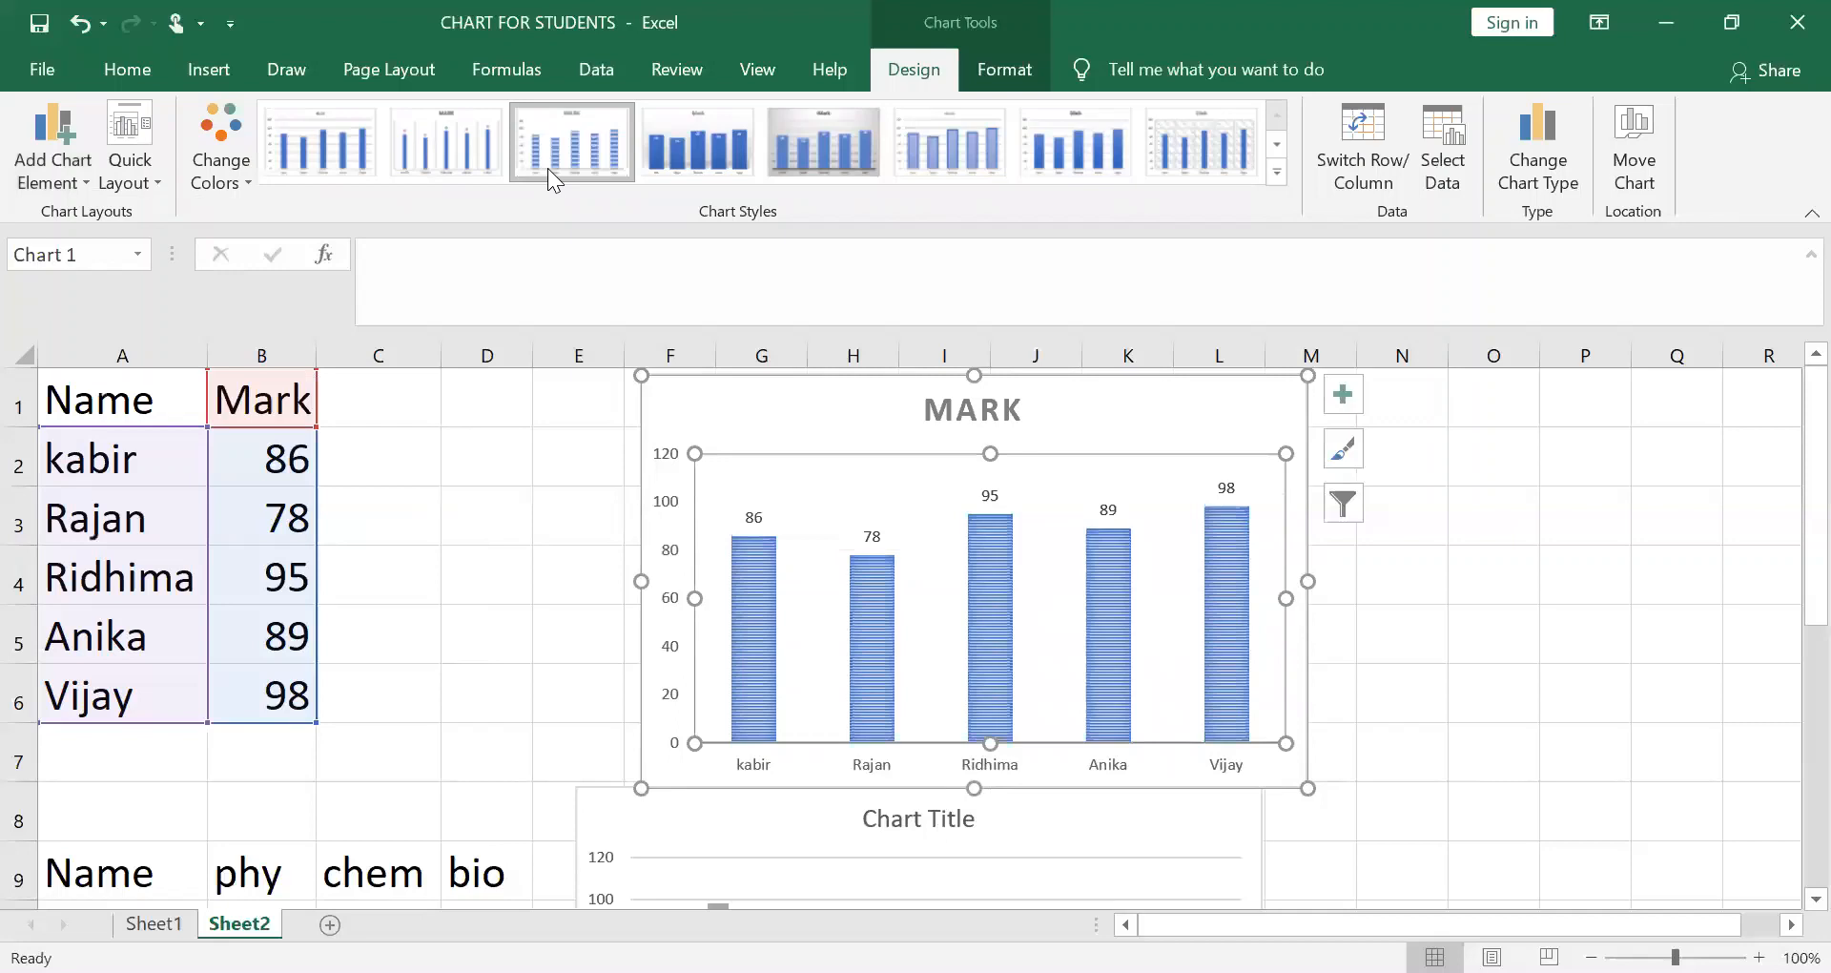
{"action": "left_click", "coordinate": [706, 153]}
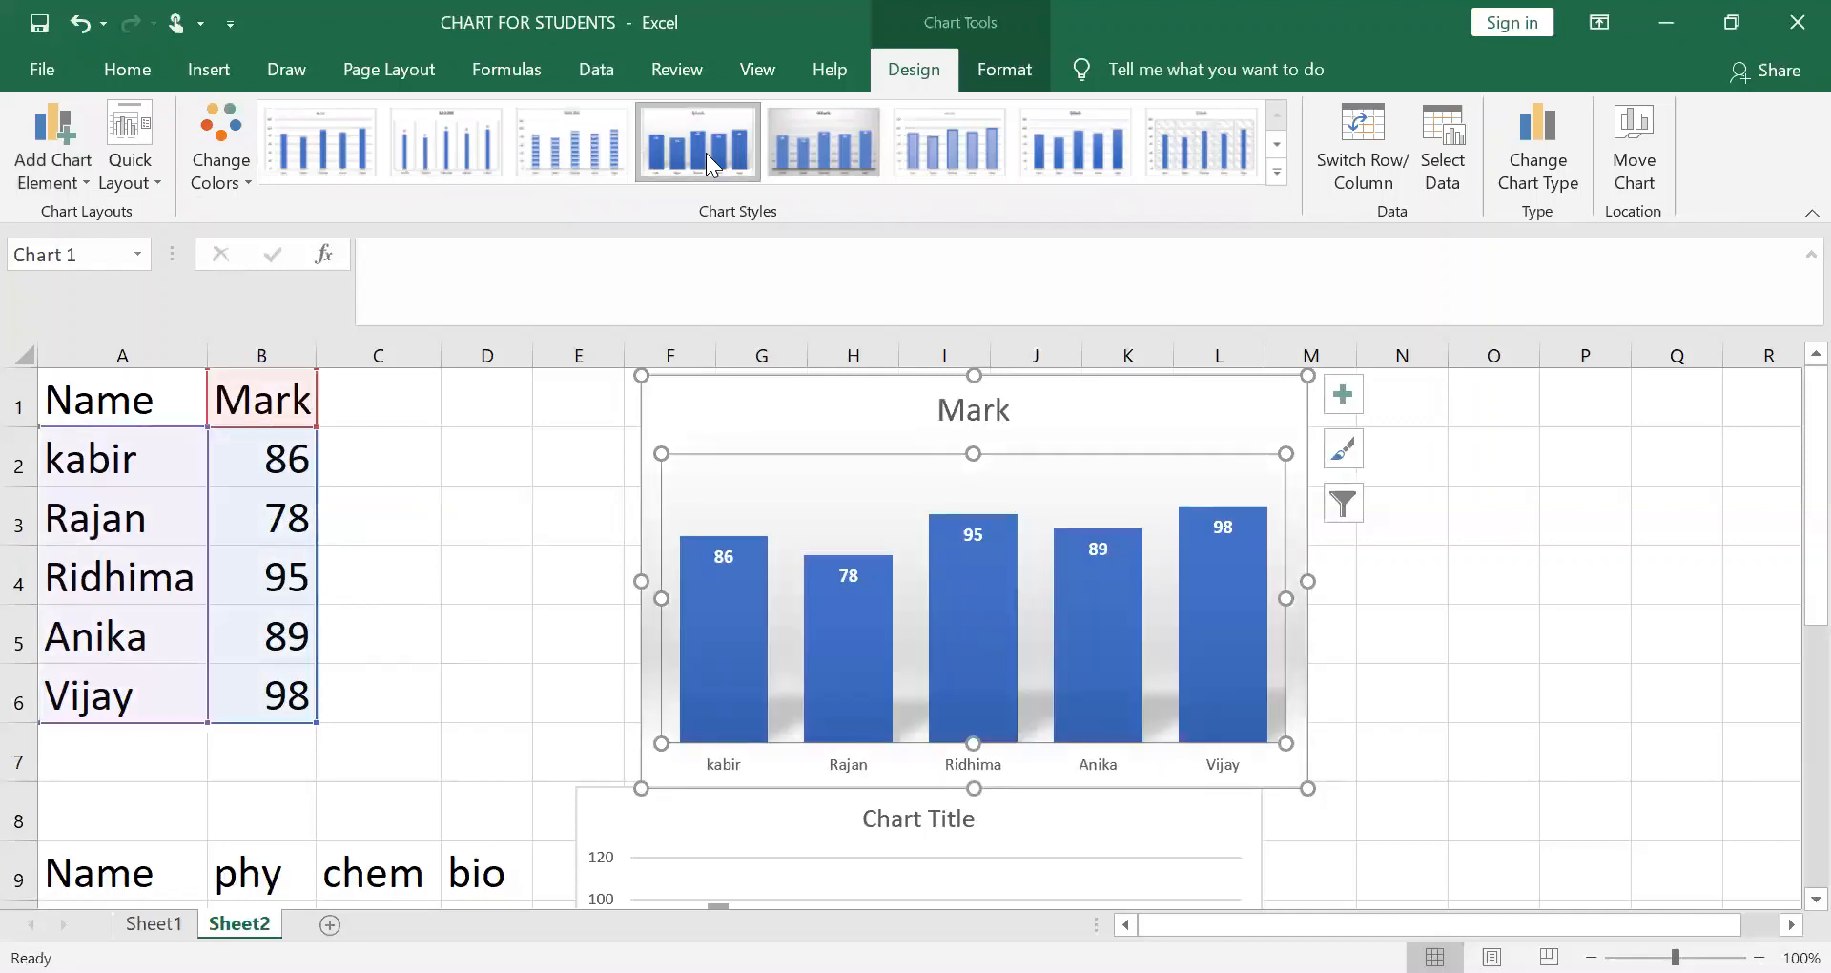
Preview other chart types for the Mark chart, including Line, Scatter and Stock, and change it to Clustered Bar
{"action": "left_click", "coordinate": [1562, 199]}
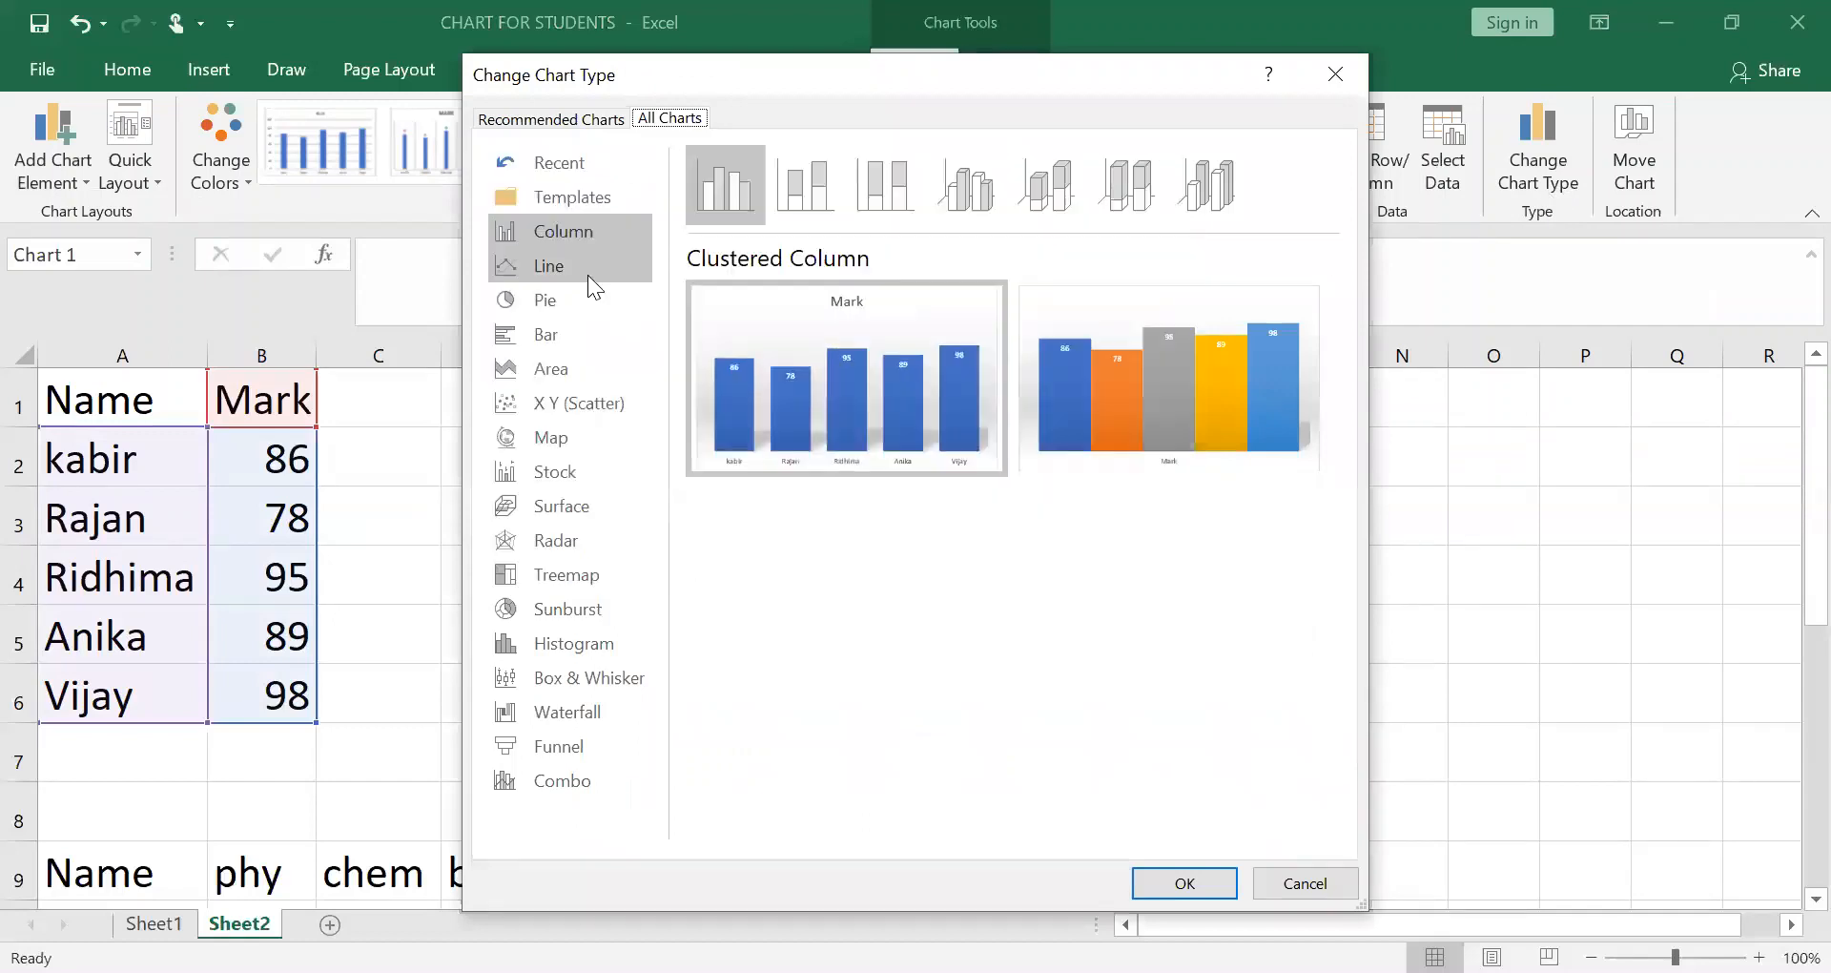
{"action": "left_click", "coordinate": [578, 260]}
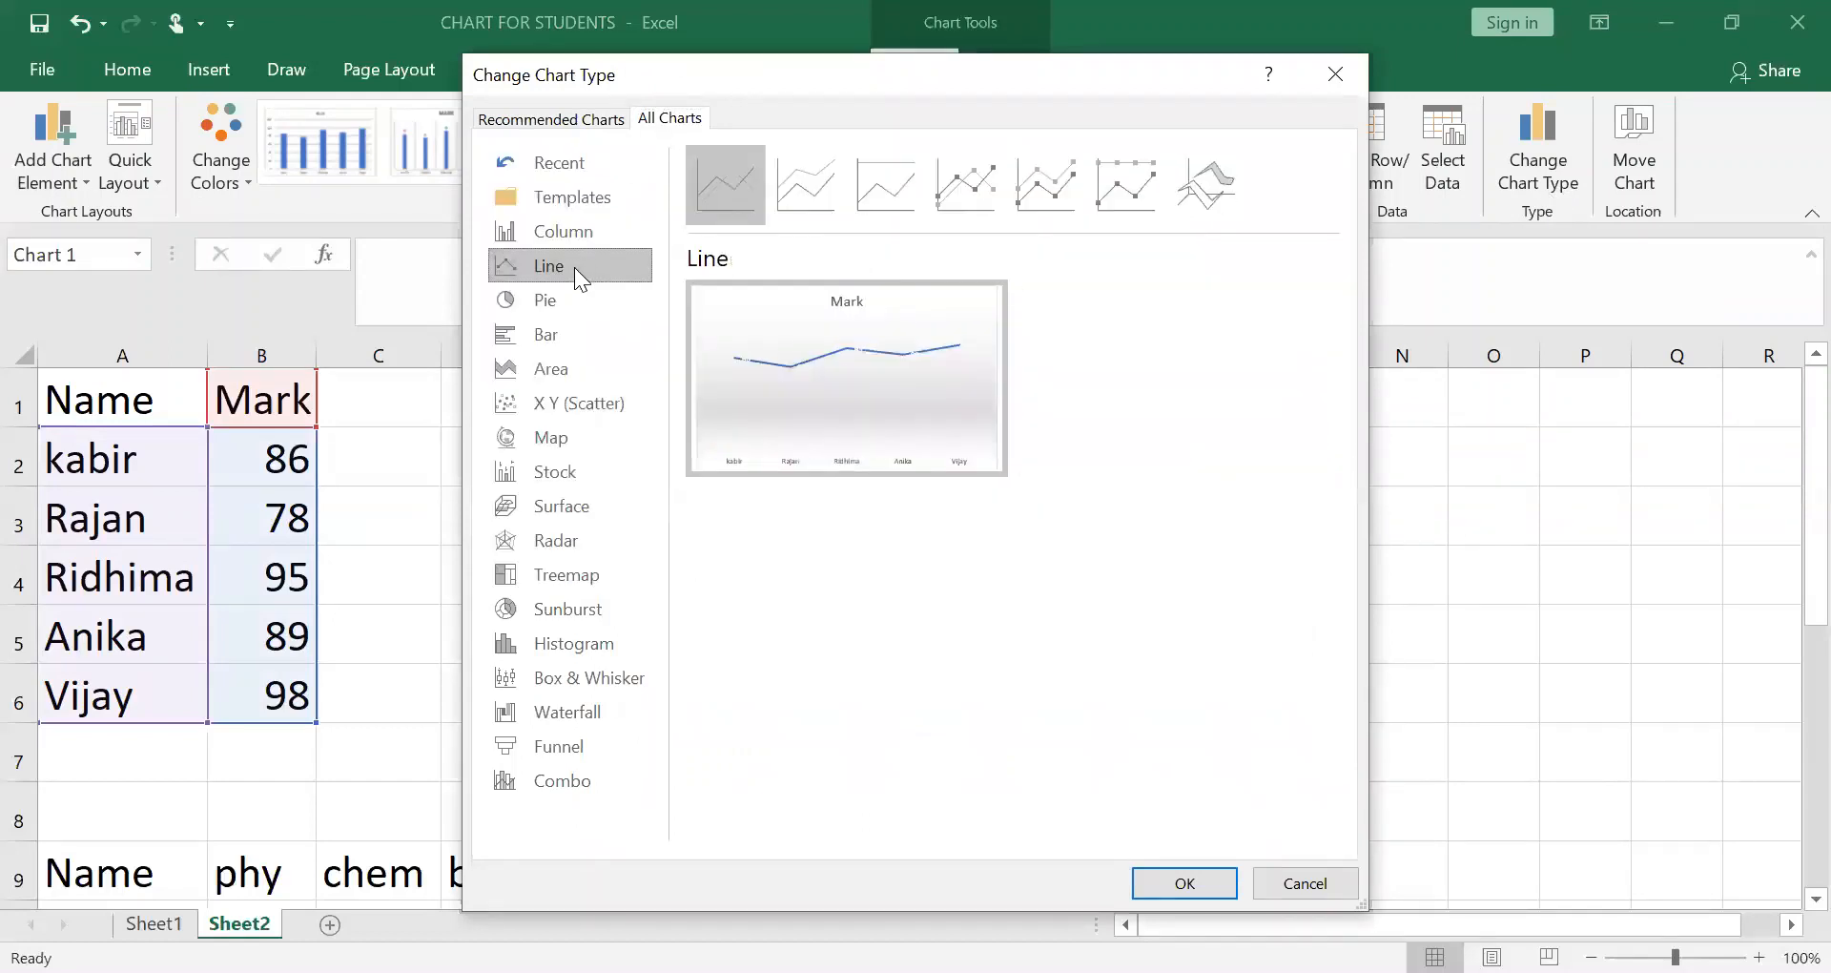
{"action": "left_click", "coordinate": [557, 338]}
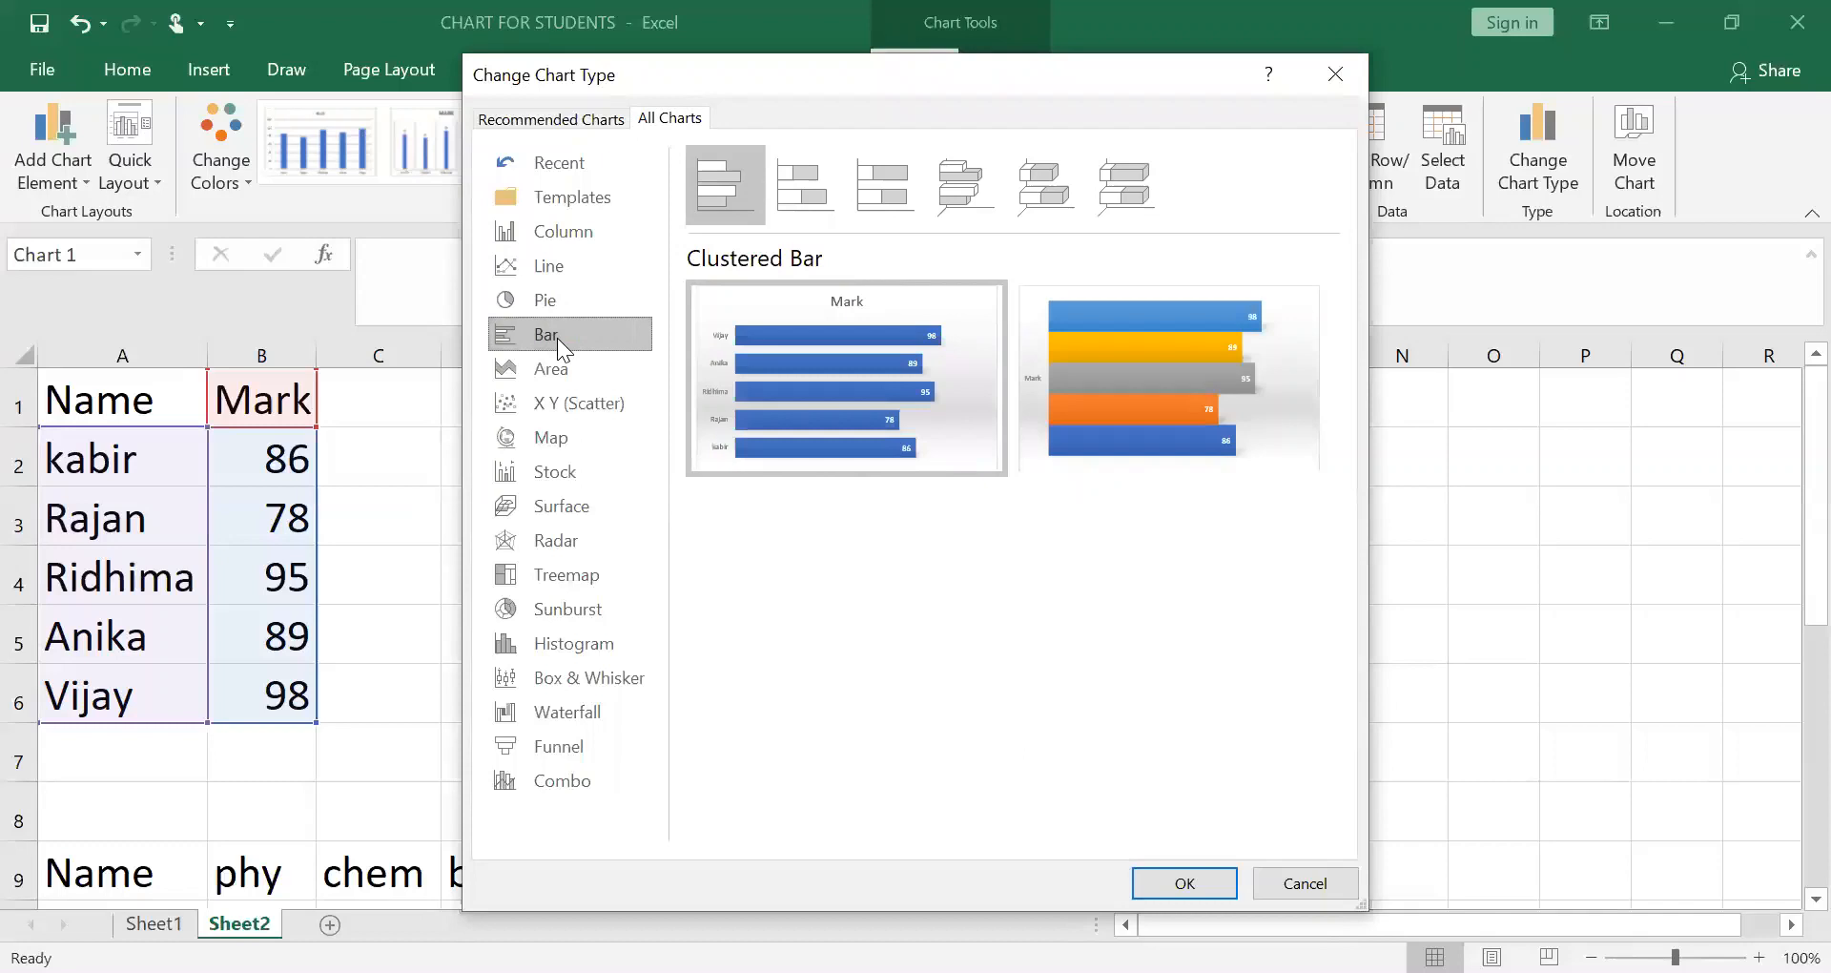
{"action": "left_click", "coordinate": [580, 407]}
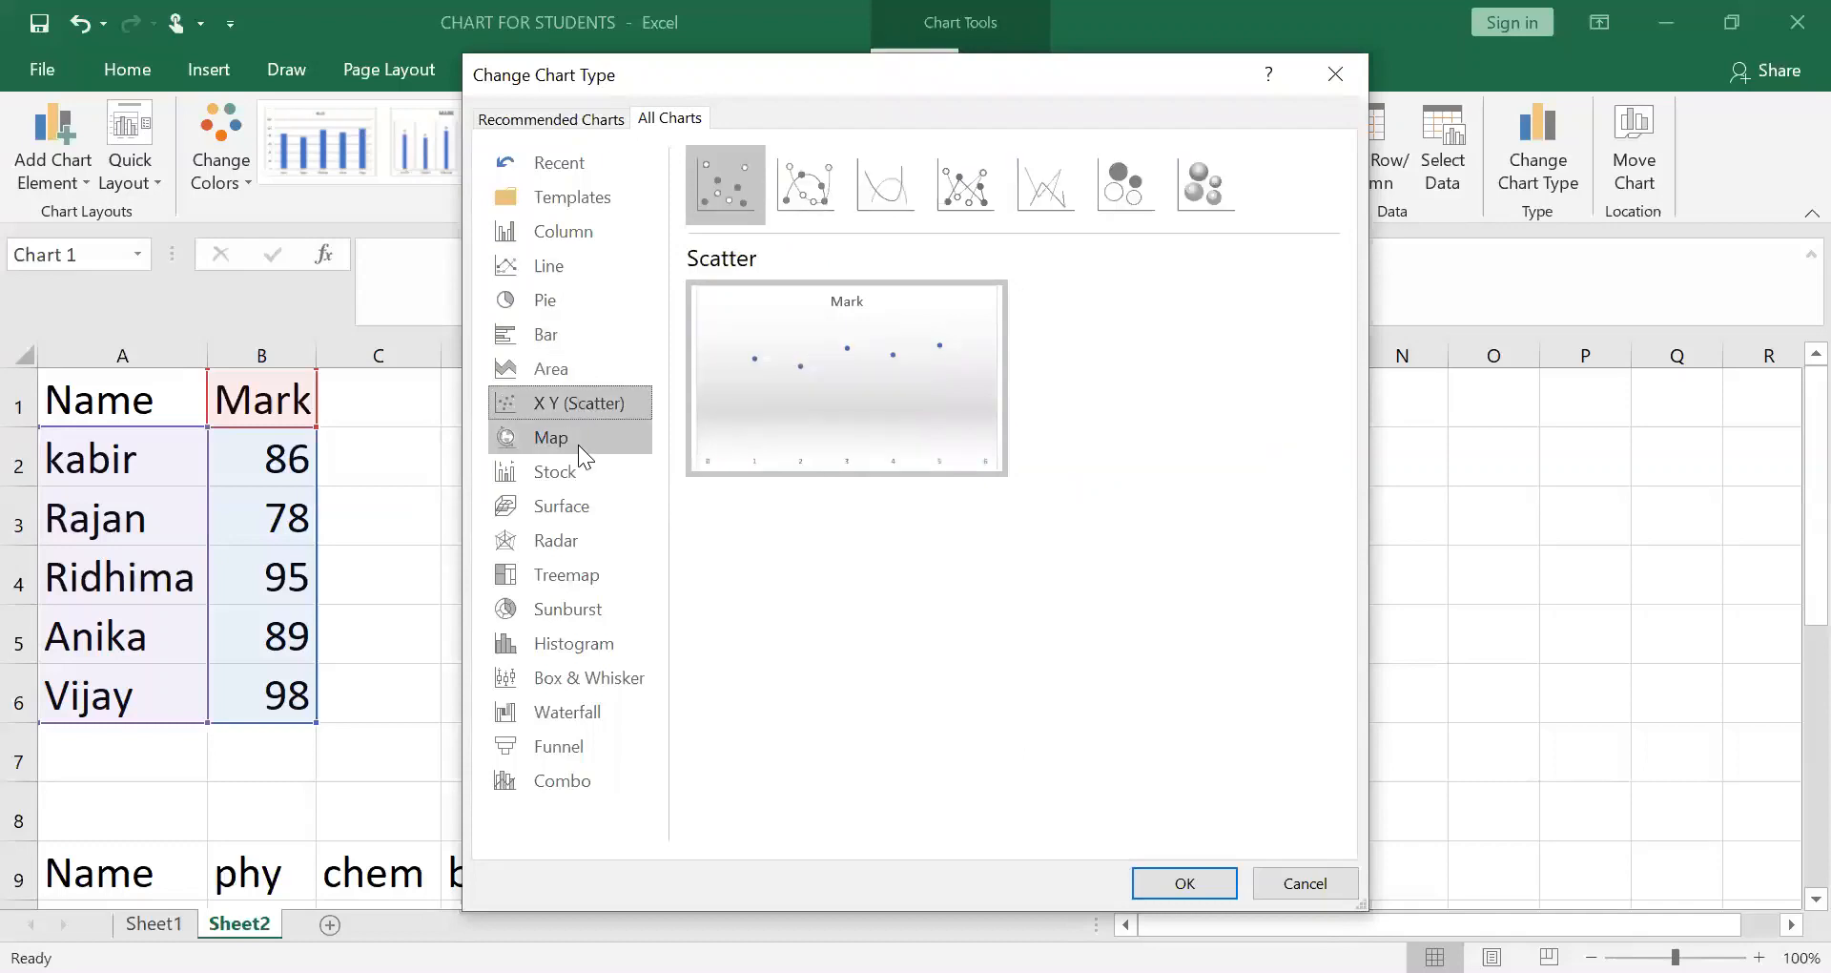
{"action": "left_click", "coordinate": [578, 471]}
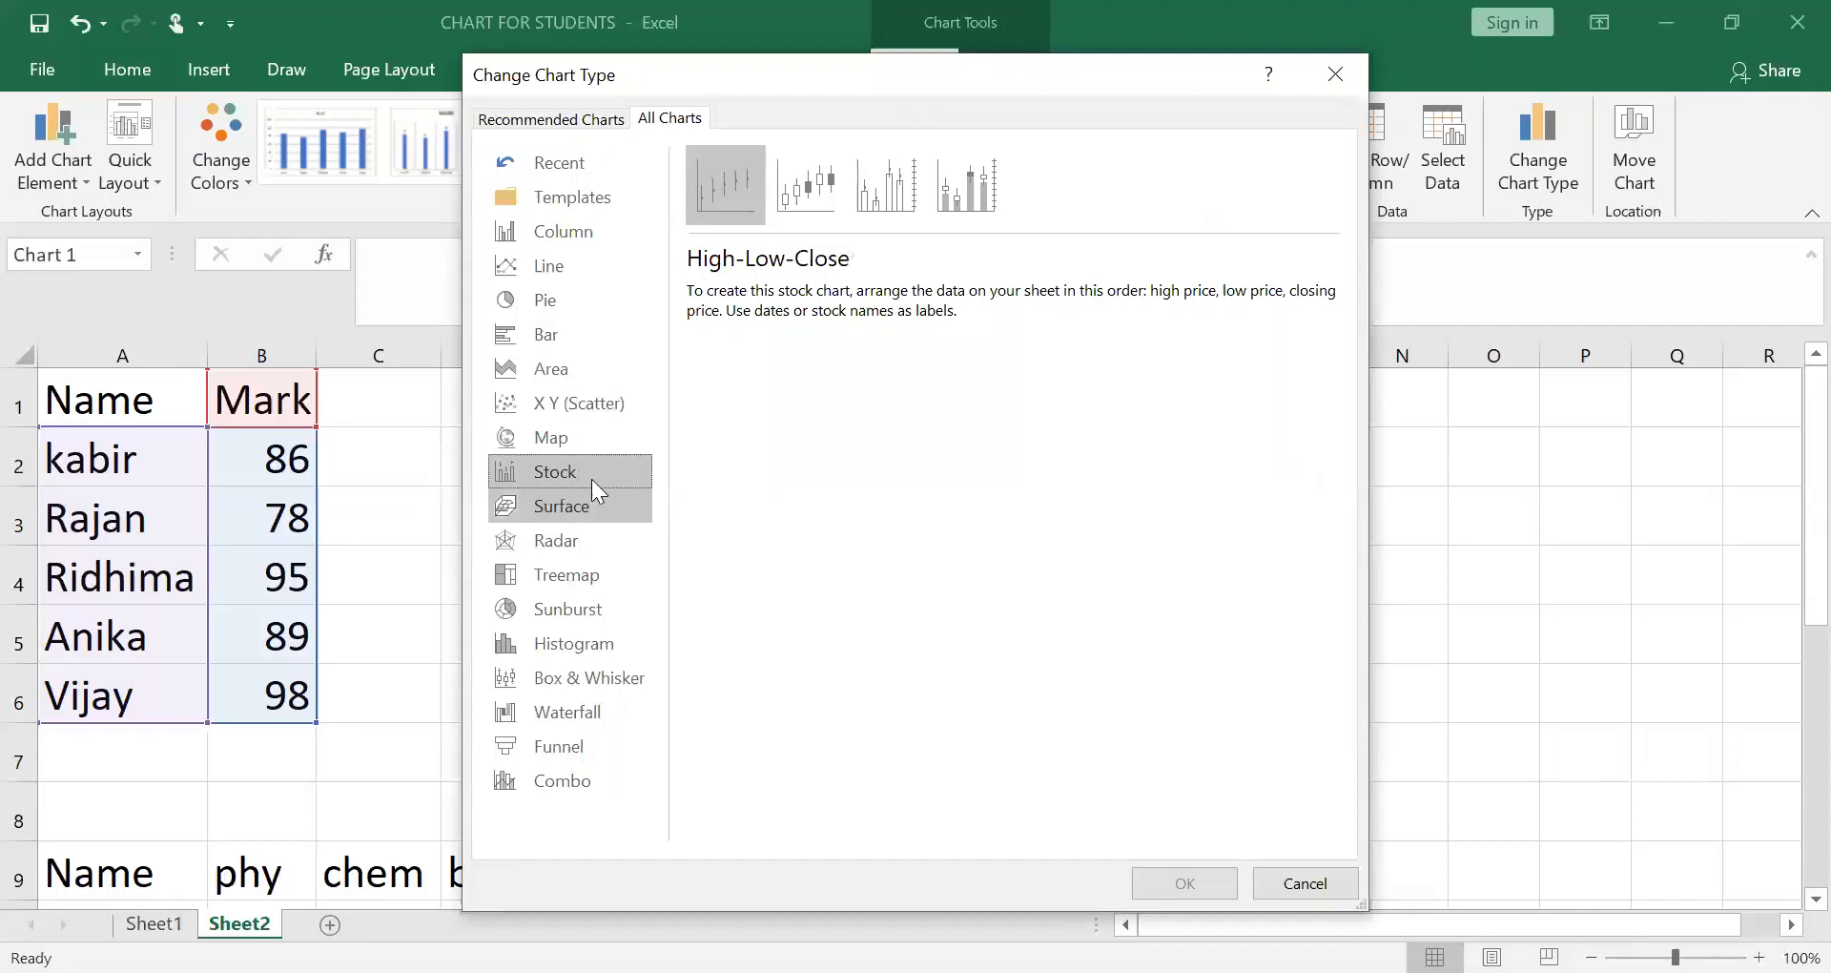
{"action": "left_click", "coordinate": [571, 239]}
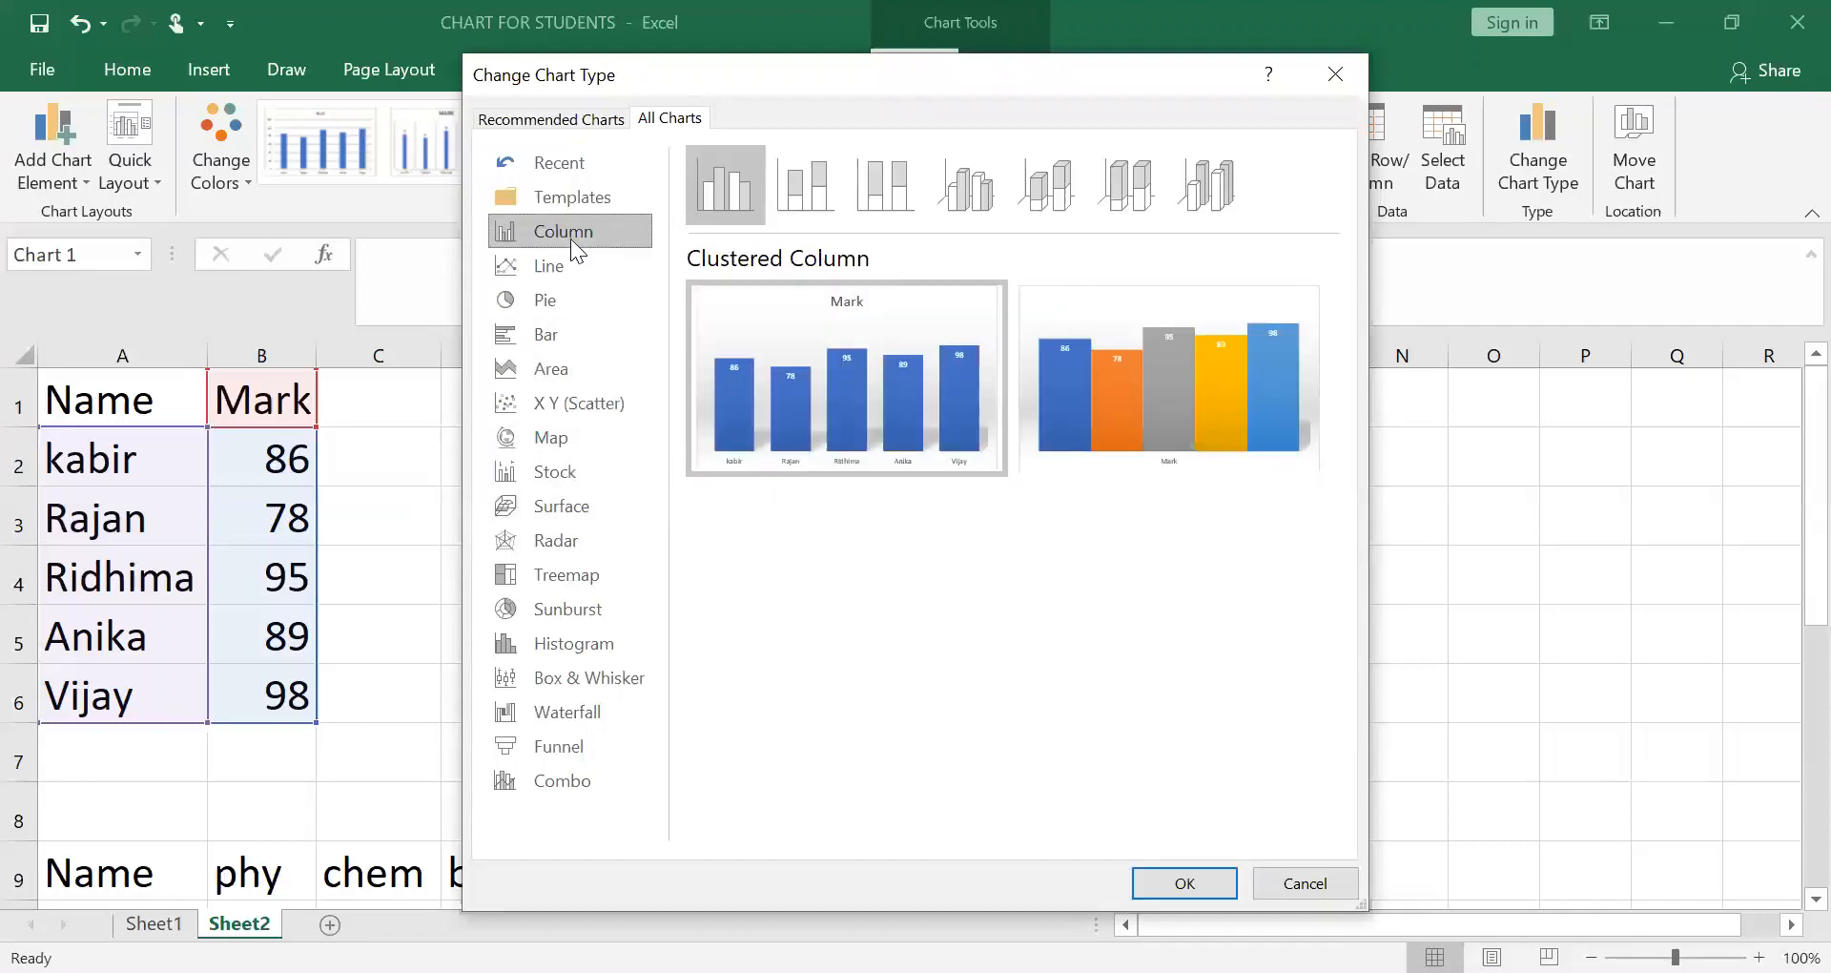
{"action": "mouse_move", "coordinate": [1169, 386]}
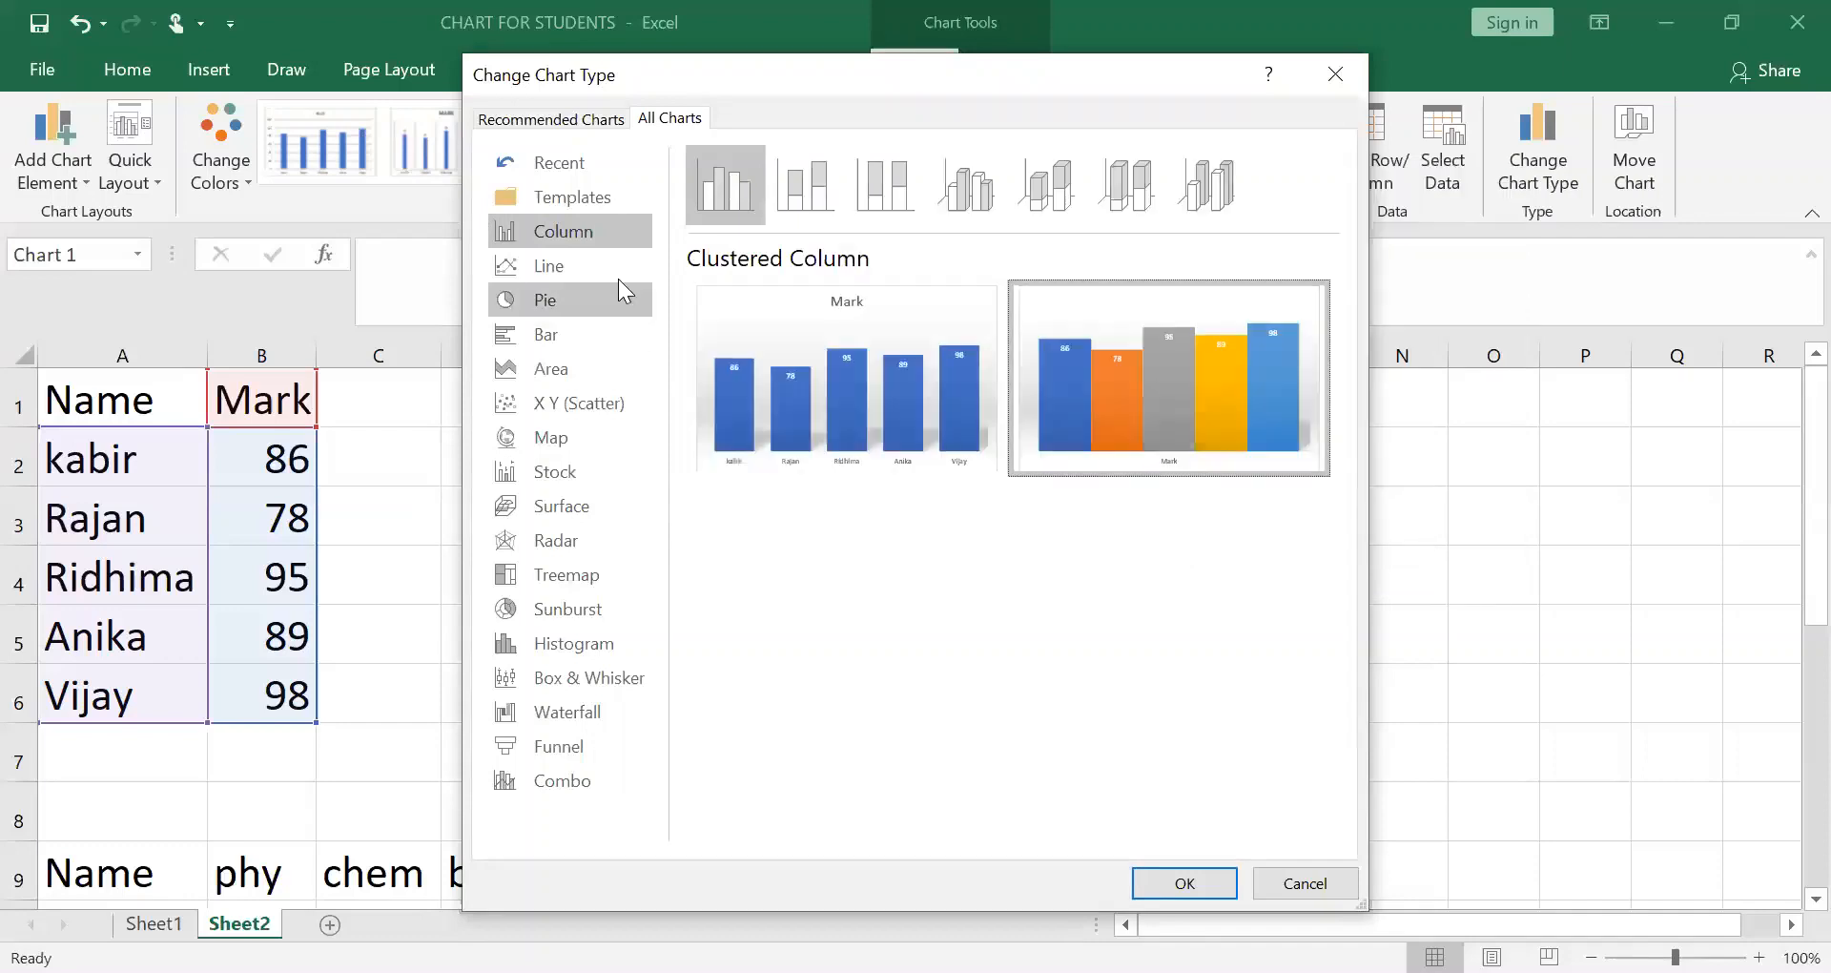
{"action": "left_click", "coordinate": [580, 343]}
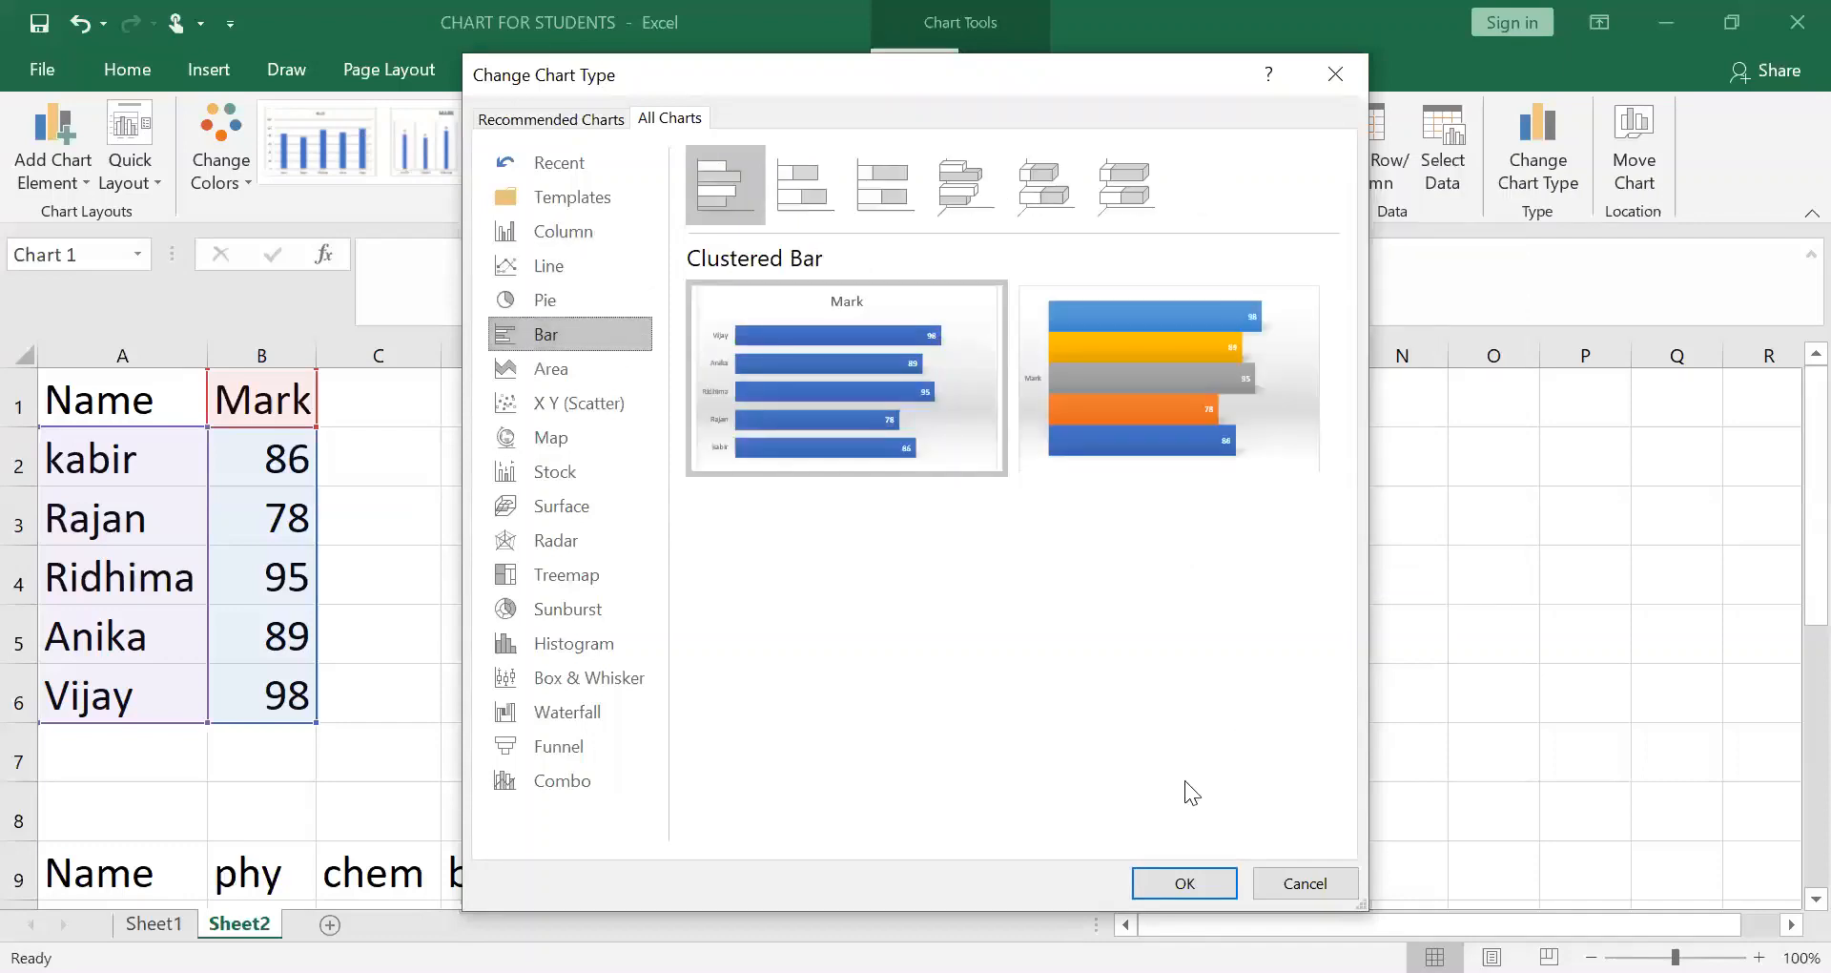
{"action": "key", "text": "Return"}
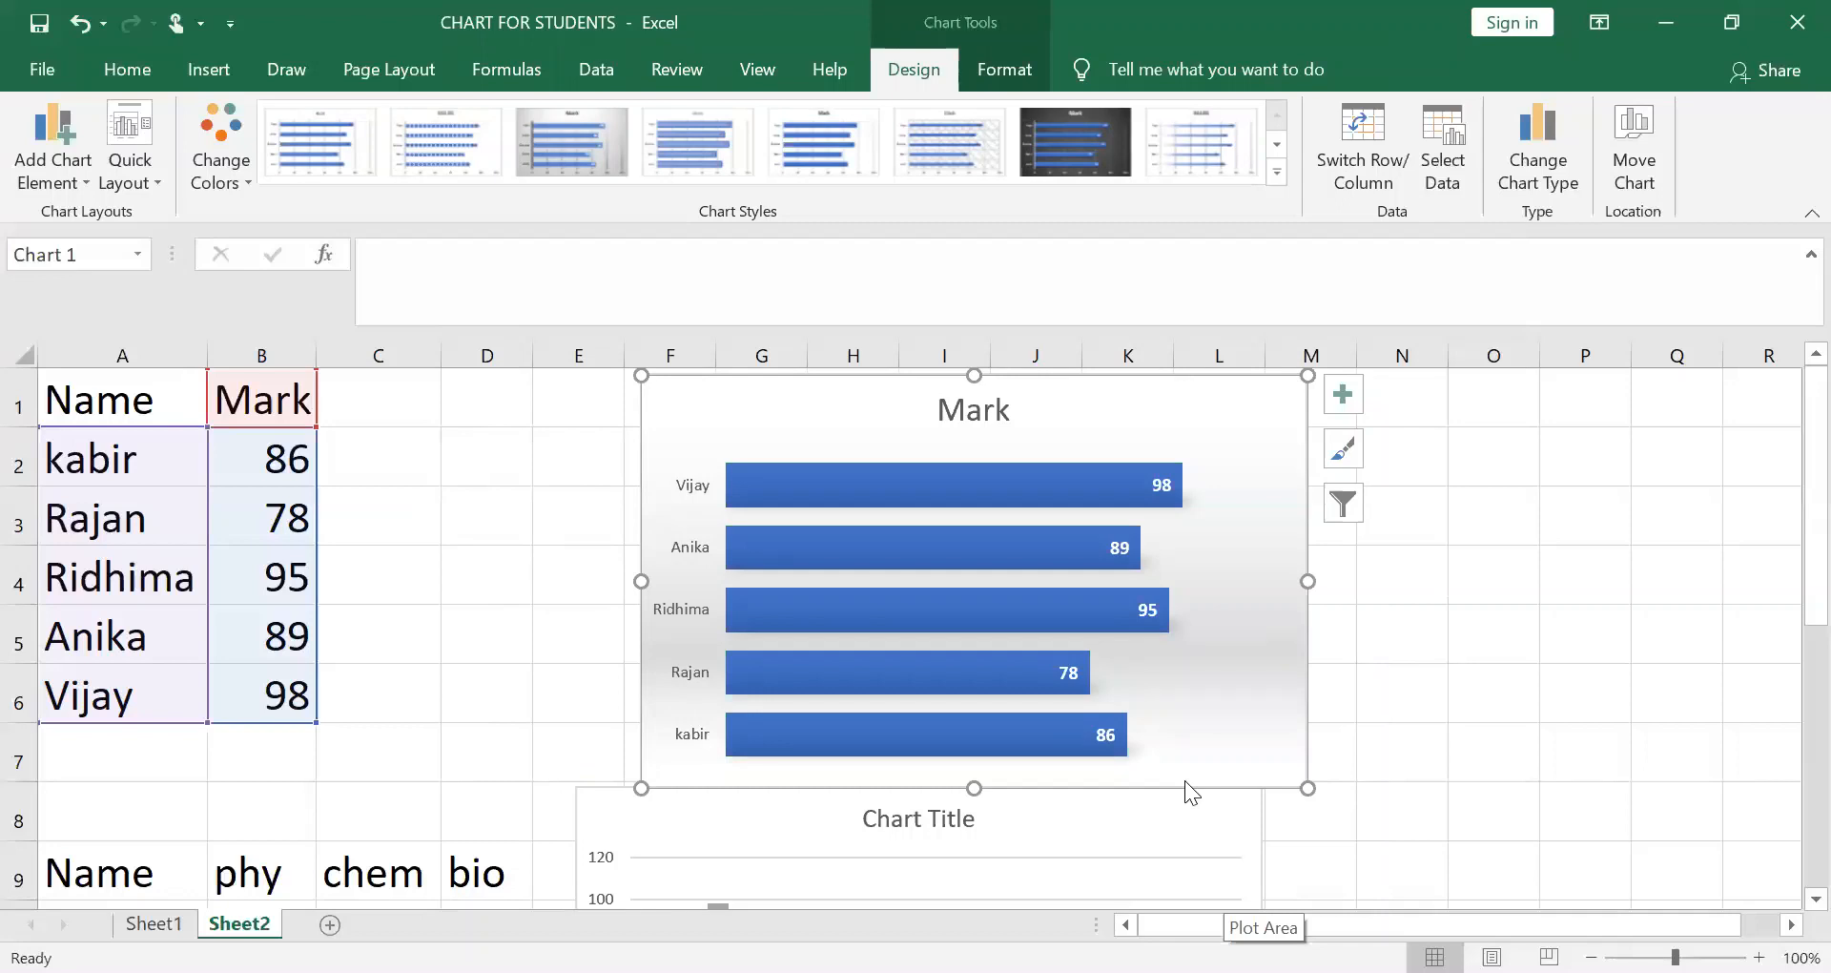
{"action": "left_click", "coordinate": [1556, 161]}
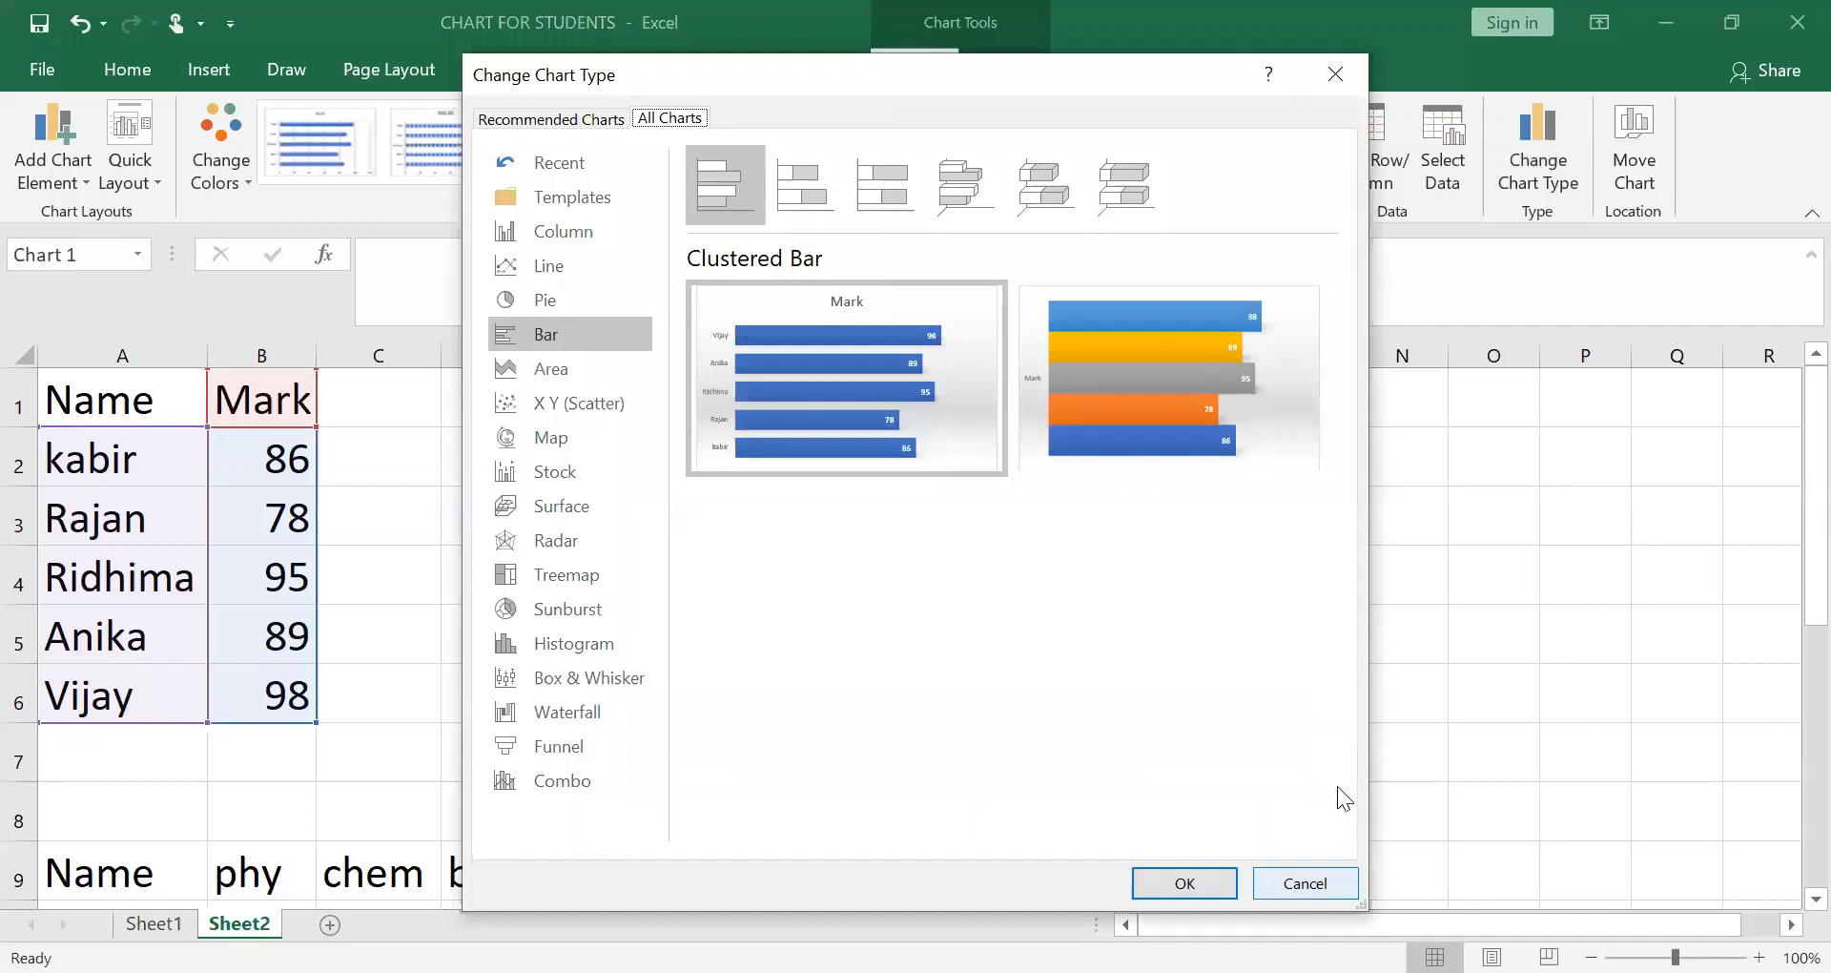
{"action": "left_click", "coordinate": [1306, 883]}
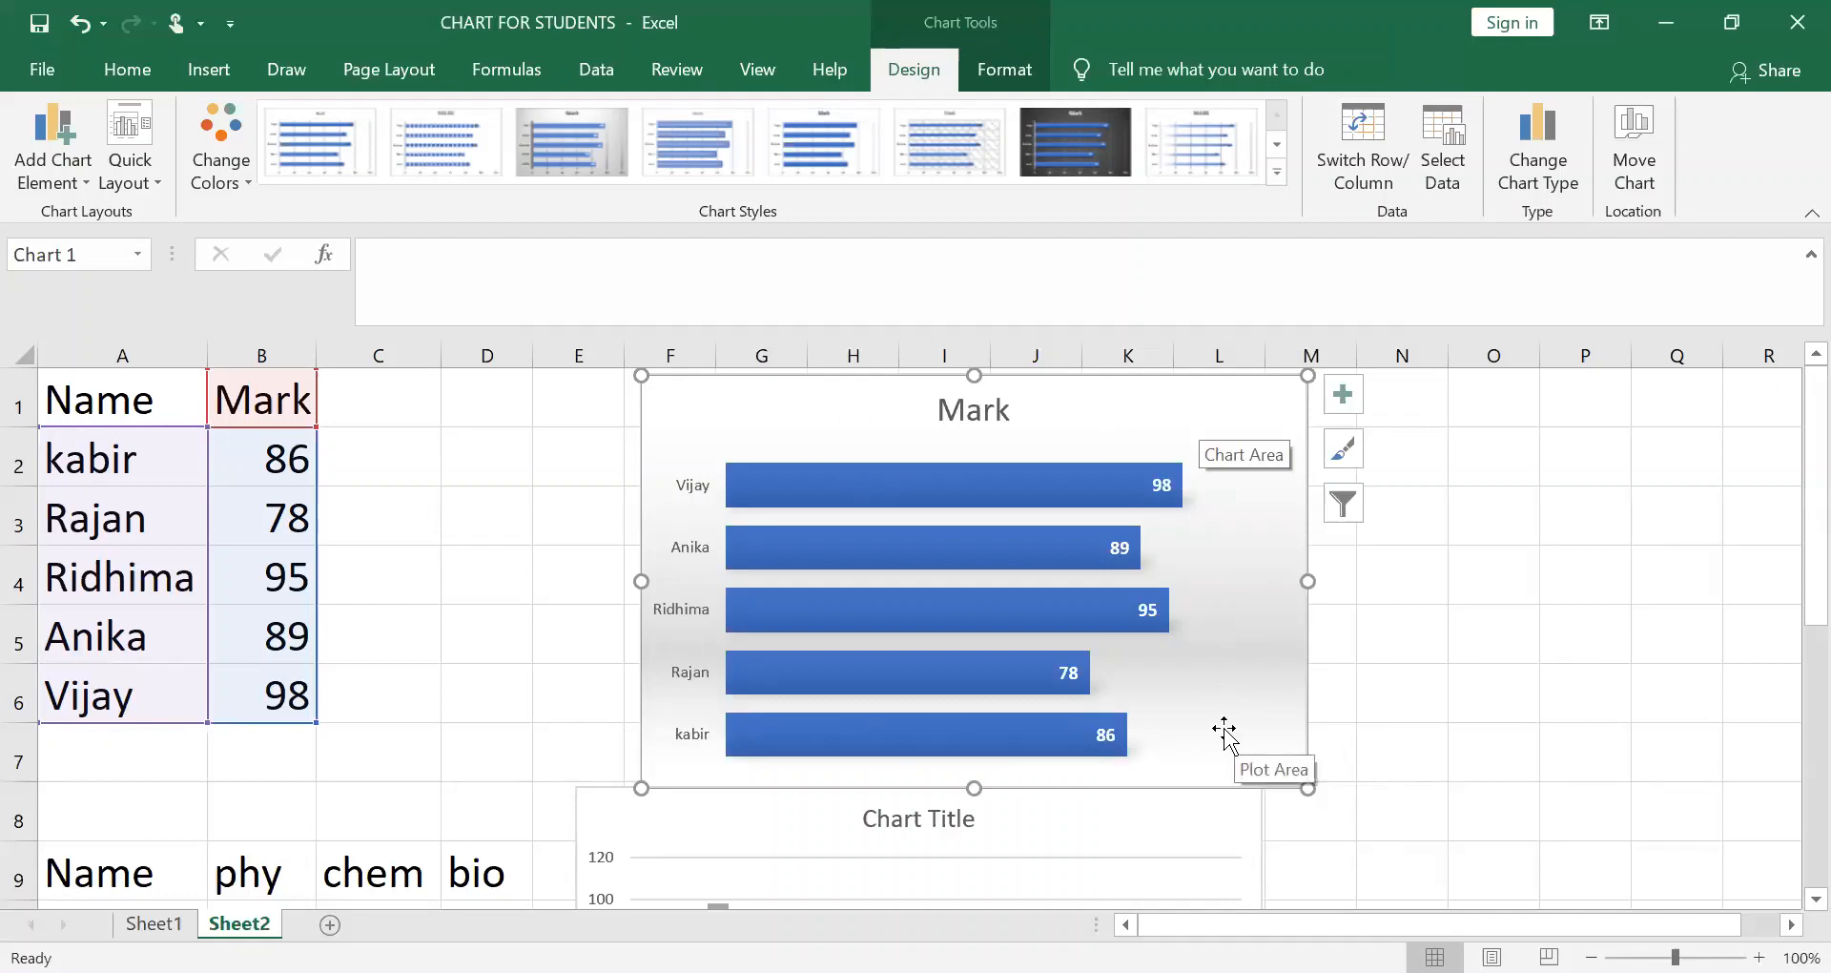
Open the fill settings of the Mark chart's plot area and try solid, gradient and pattern fills
{"action": "right_click", "coordinate": [1229, 580]}
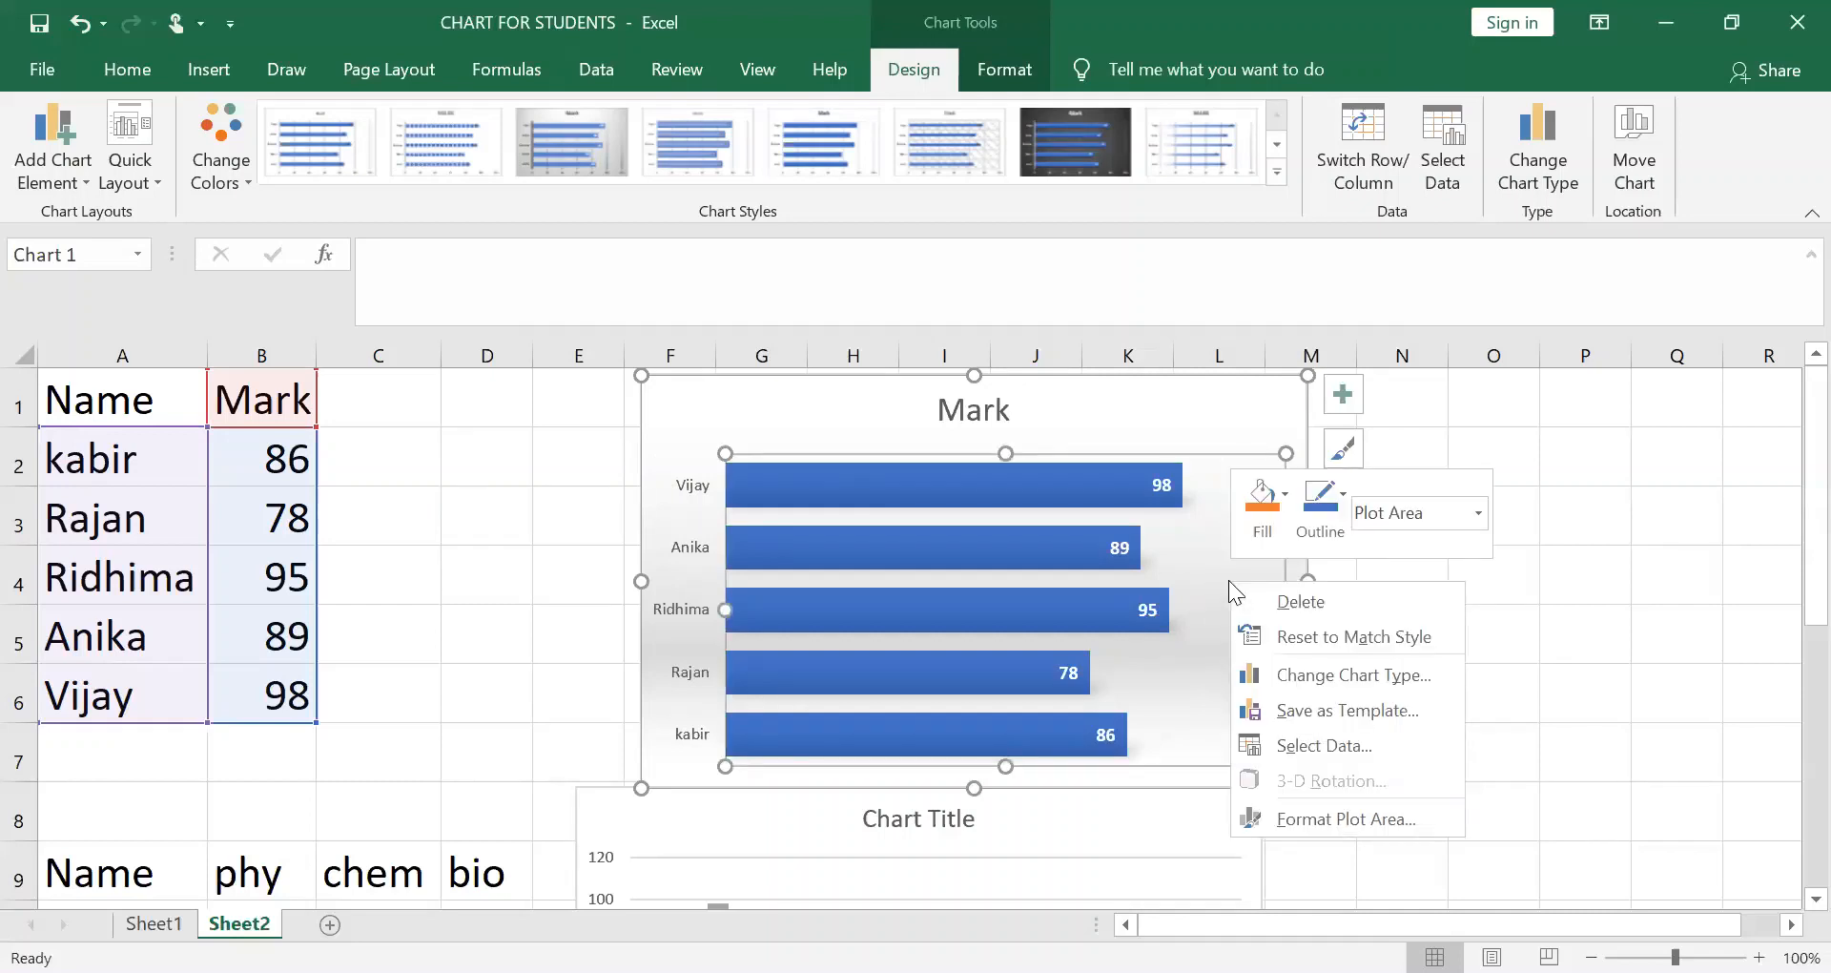
{"action": "left_click", "coordinate": [1331, 819]}
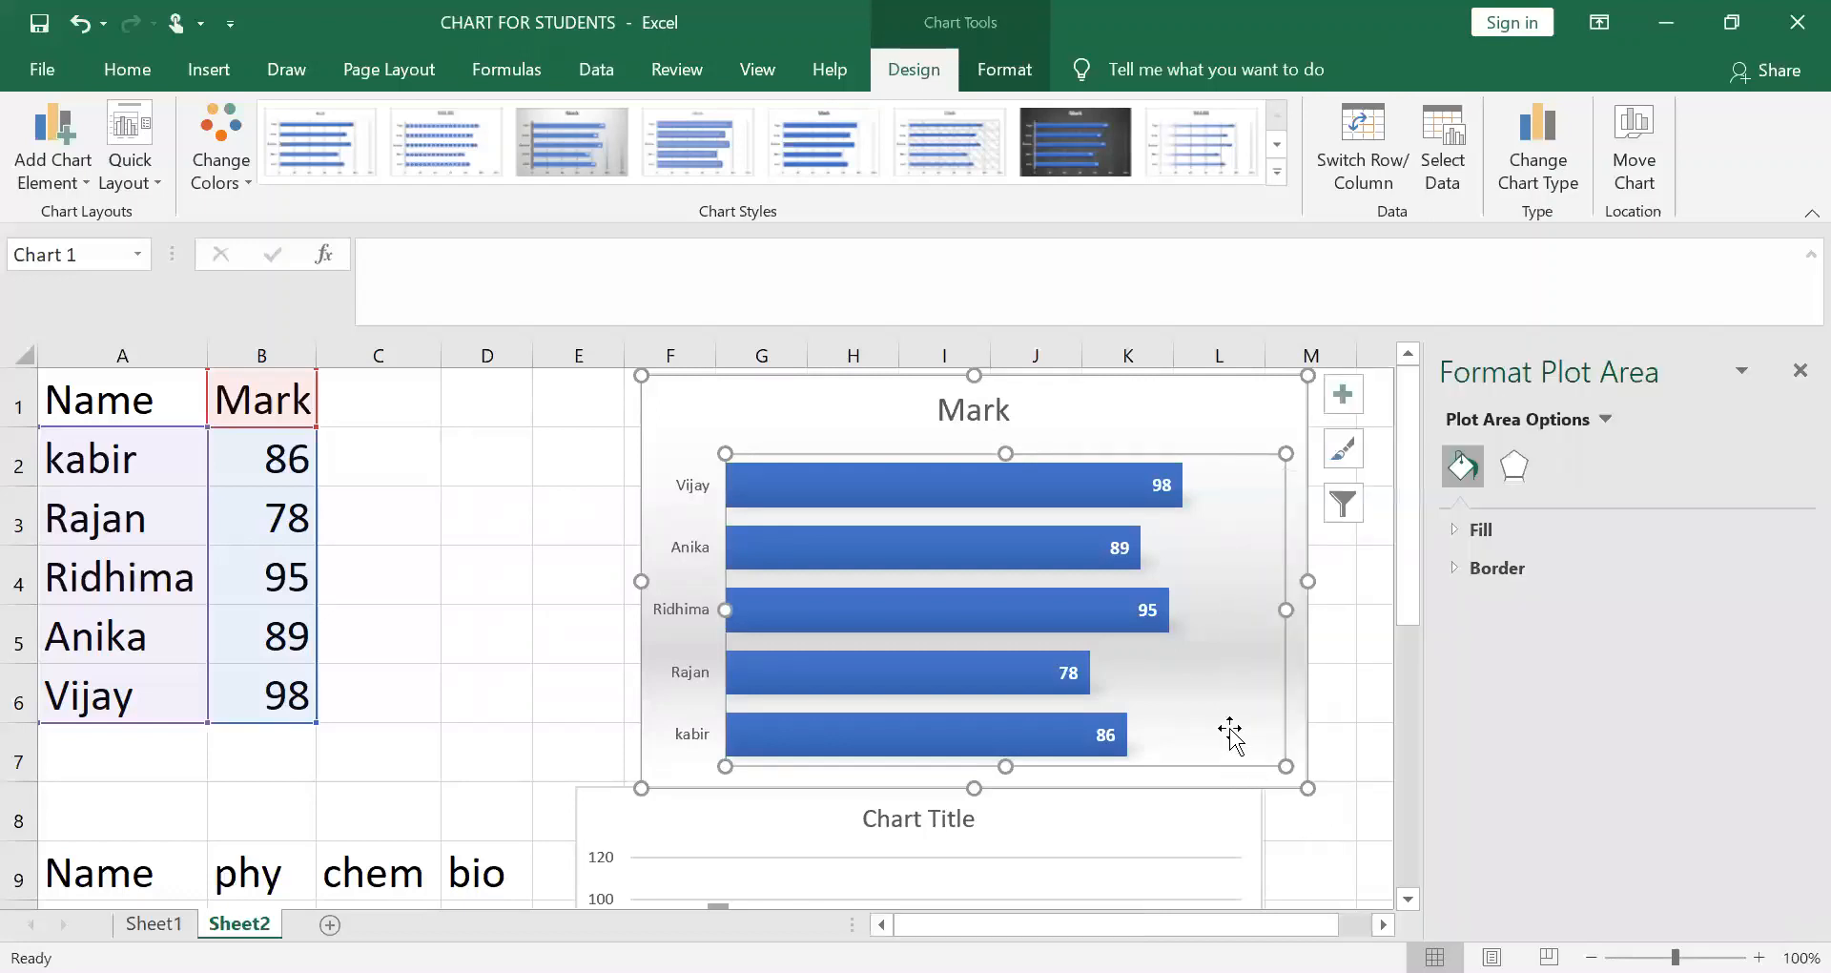
{"action": "left_click", "coordinate": [1480, 536]}
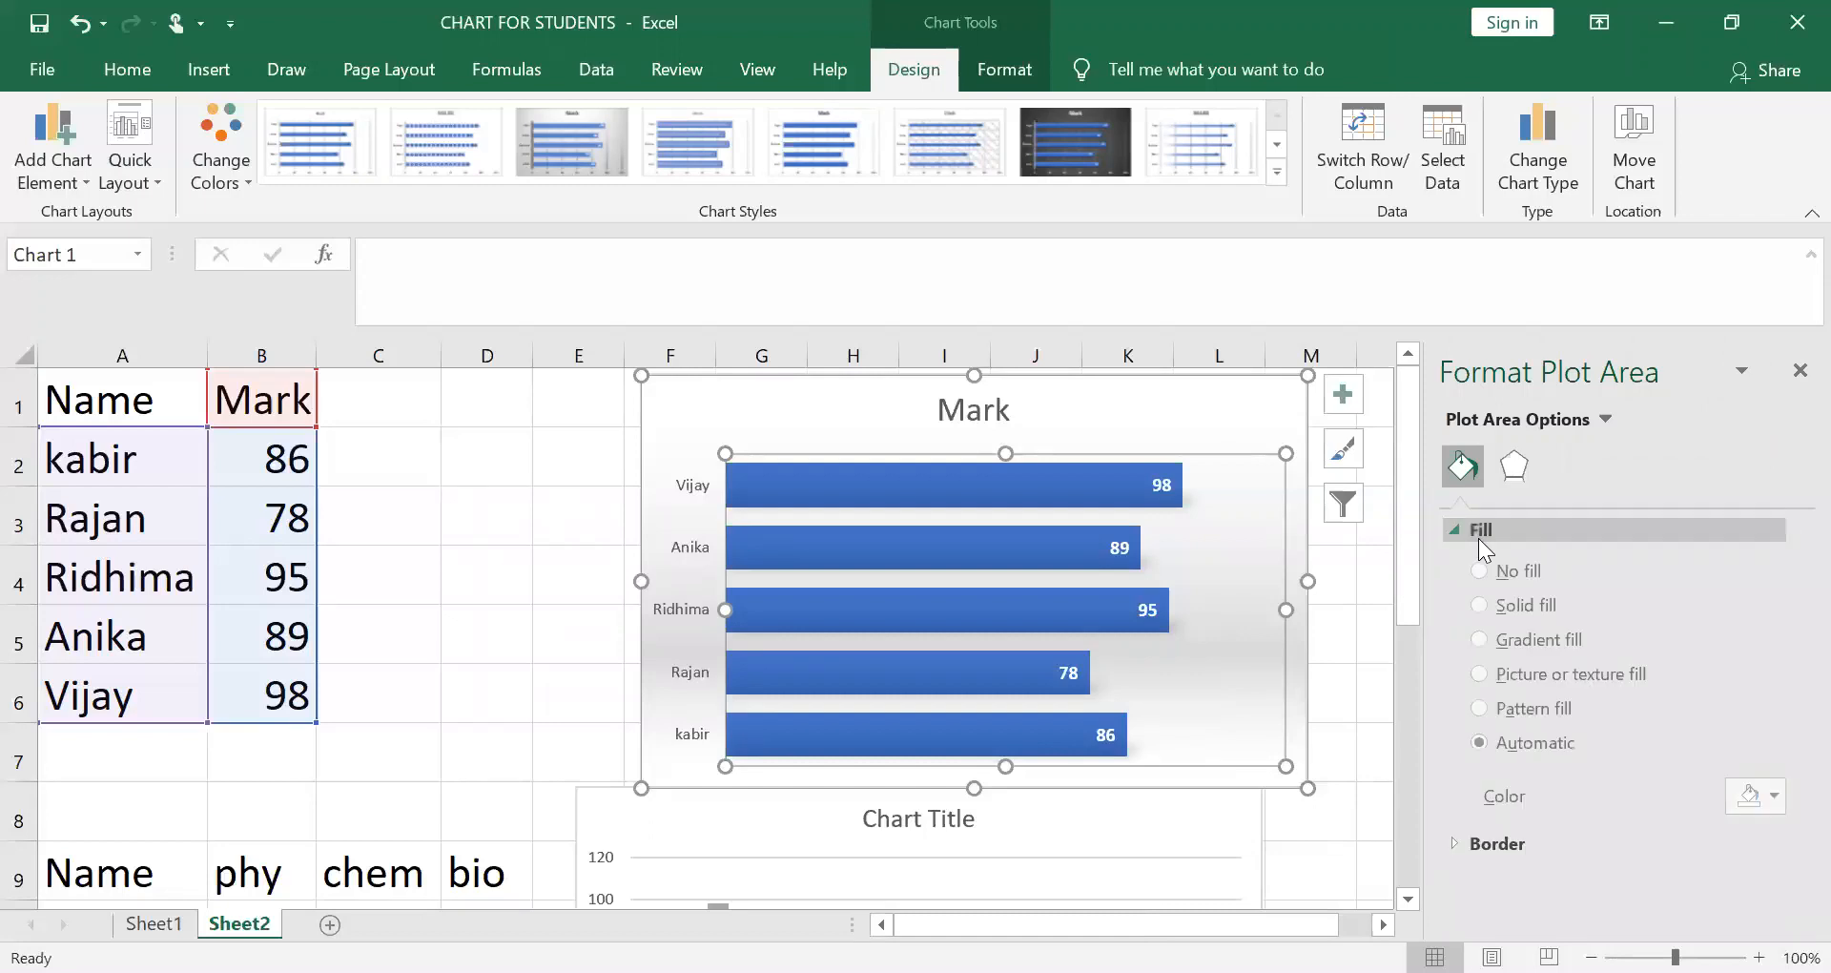
{"action": "left_click", "coordinate": [1494, 608]}
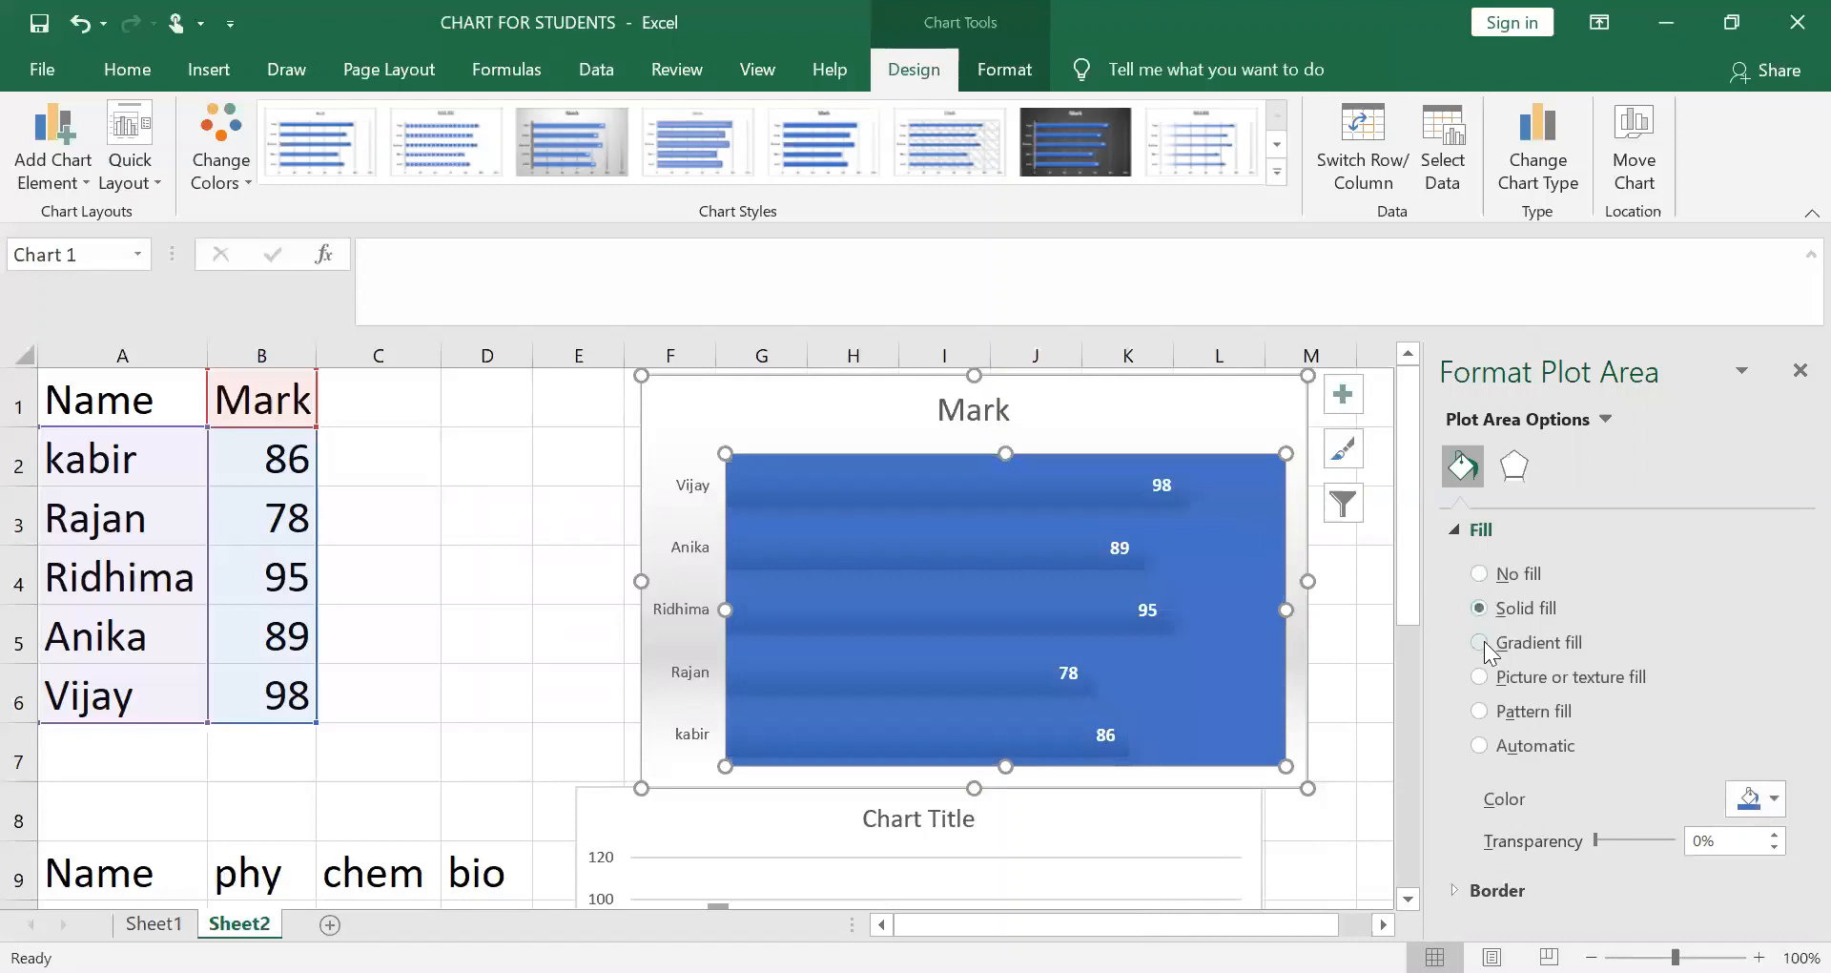
{"action": "left_click", "coordinate": [1484, 644]}
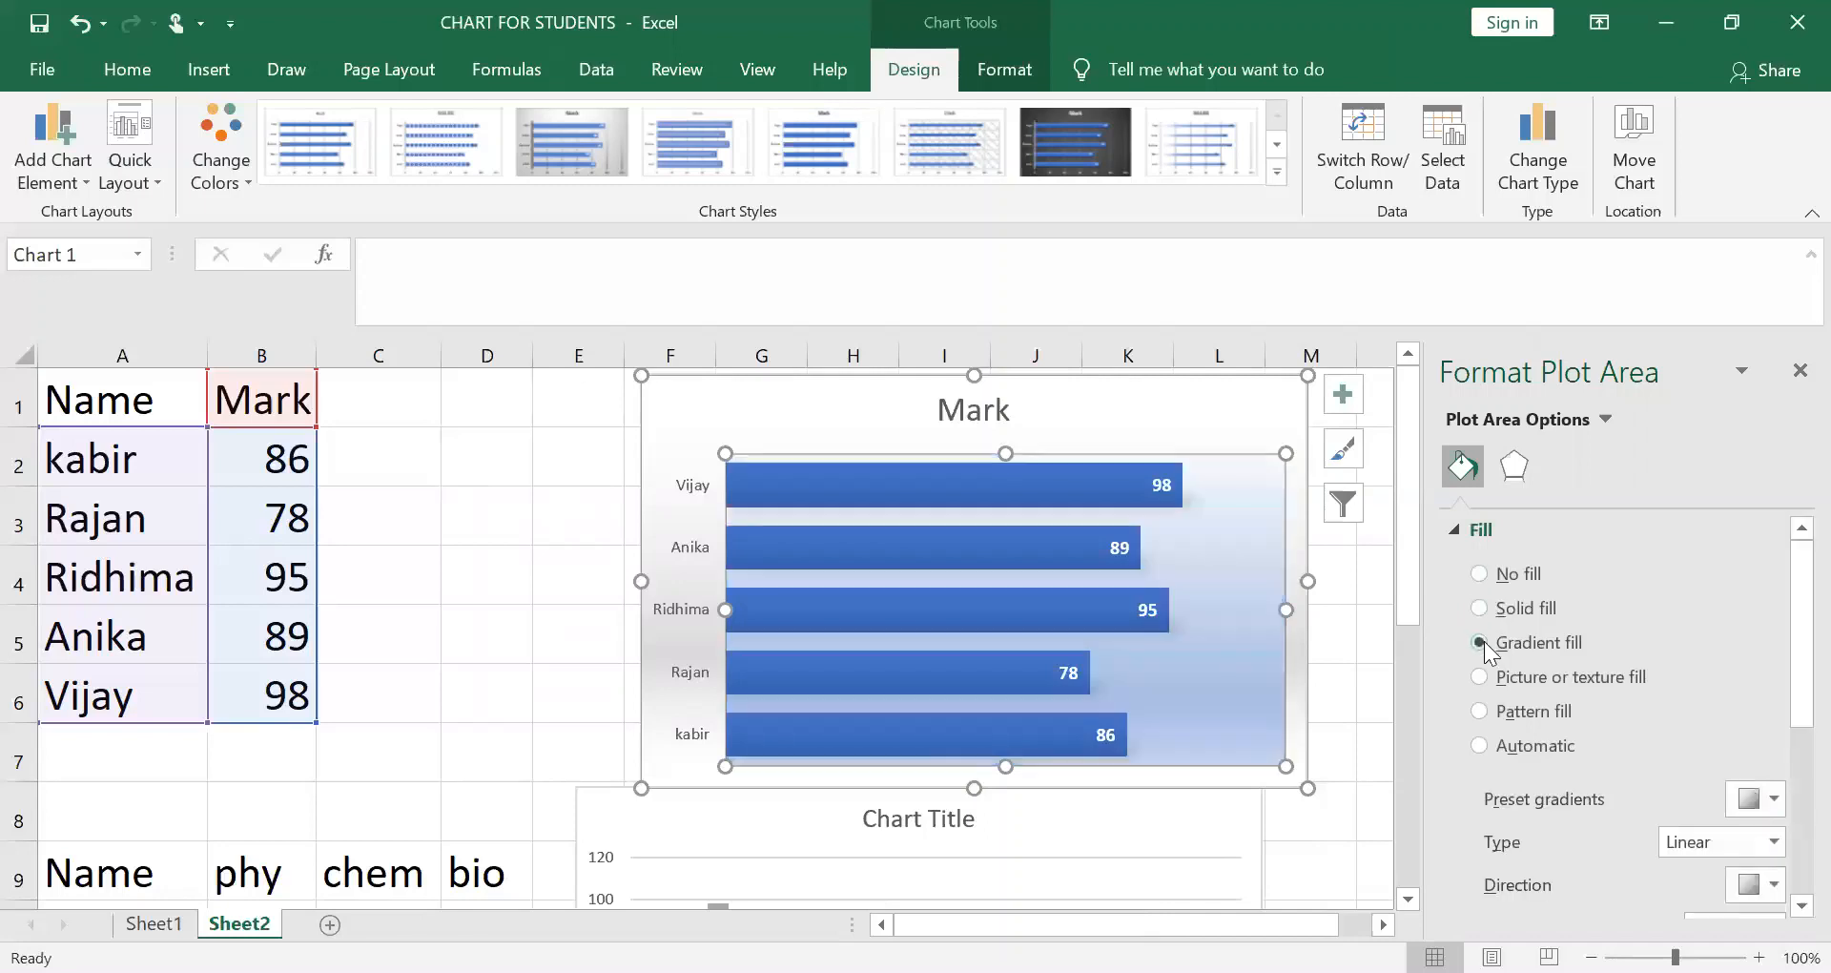
{"action": "left_click", "coordinate": [1491, 716]}
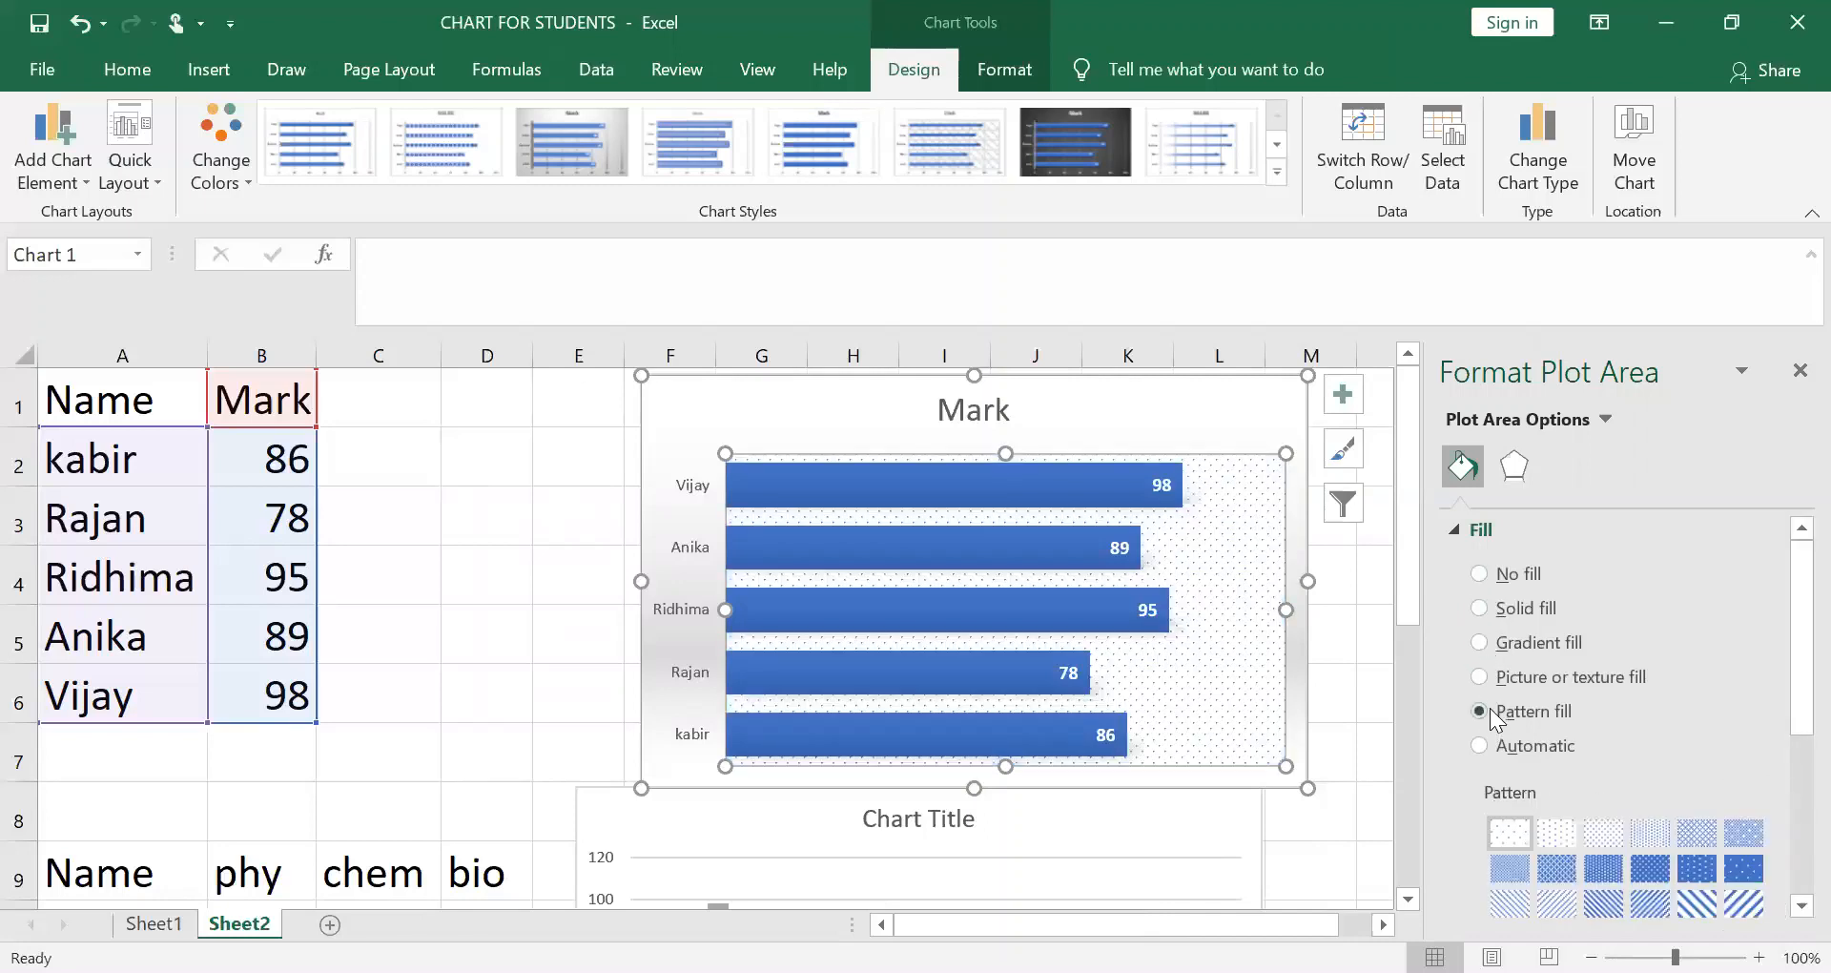
{"action": "left_click", "coordinate": [1484, 610]}
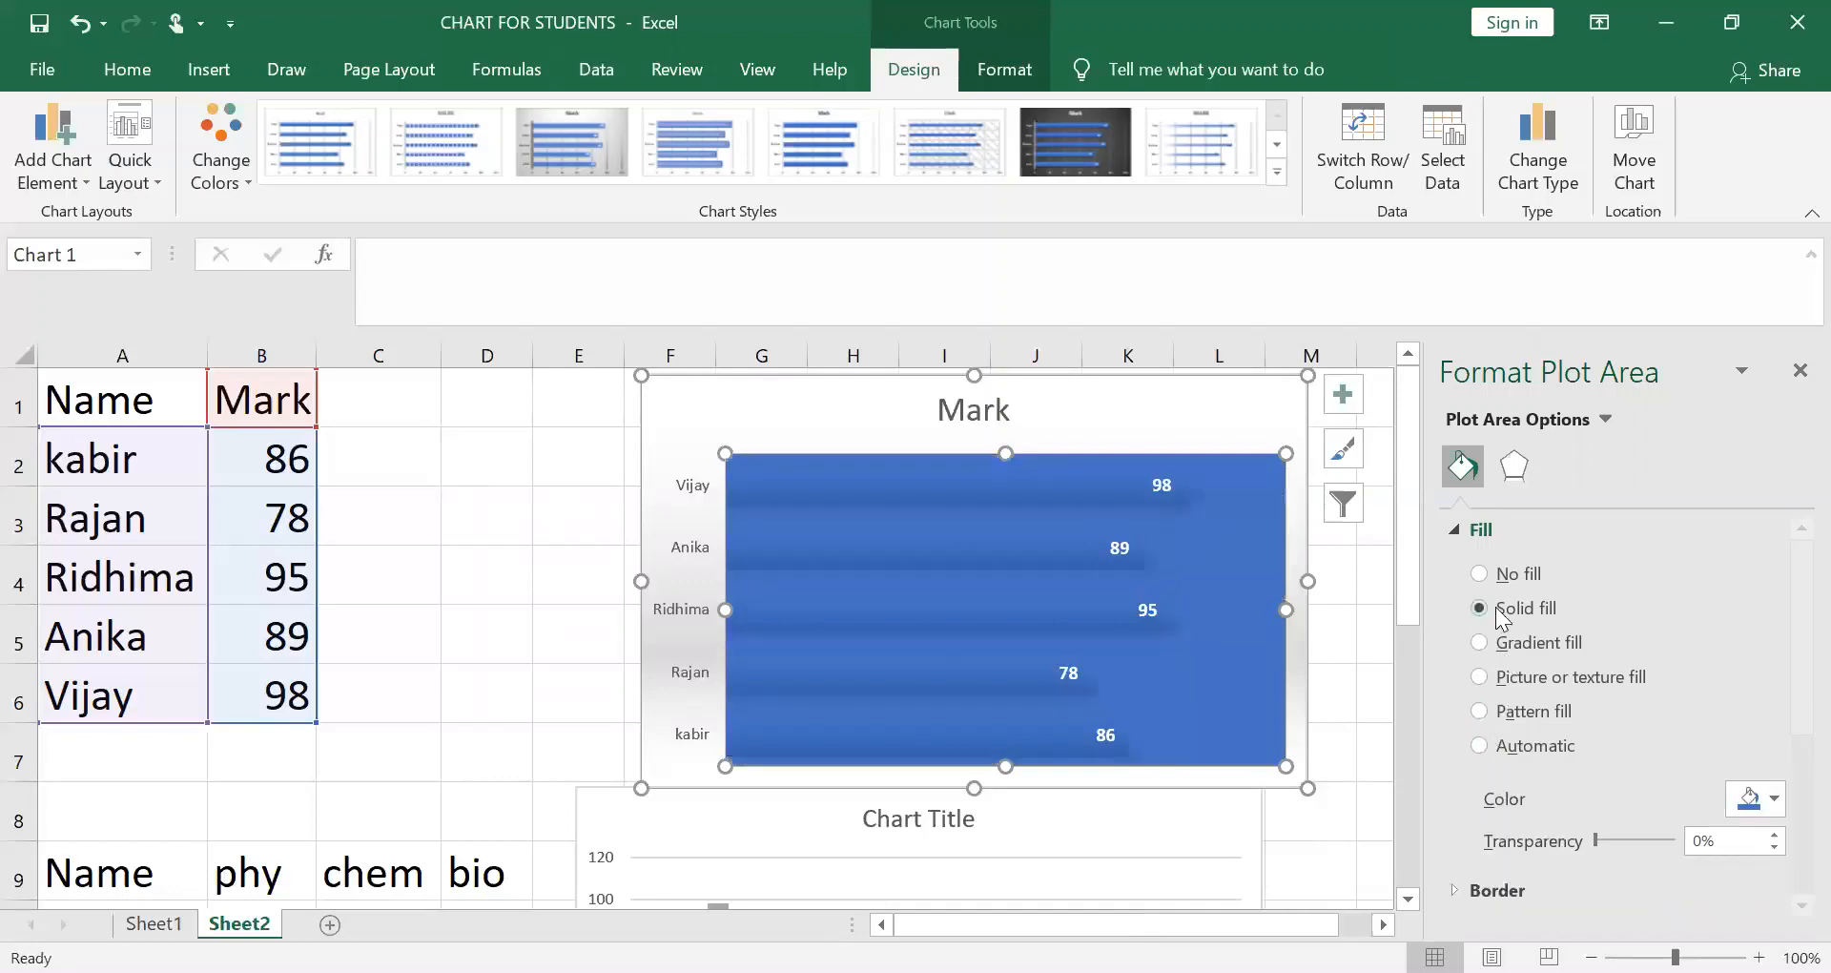
Apply a gradient fill to the Mark chart's plot area and review its gradient type, direction and stops
{"action": "left_click", "coordinate": [1479, 642]}
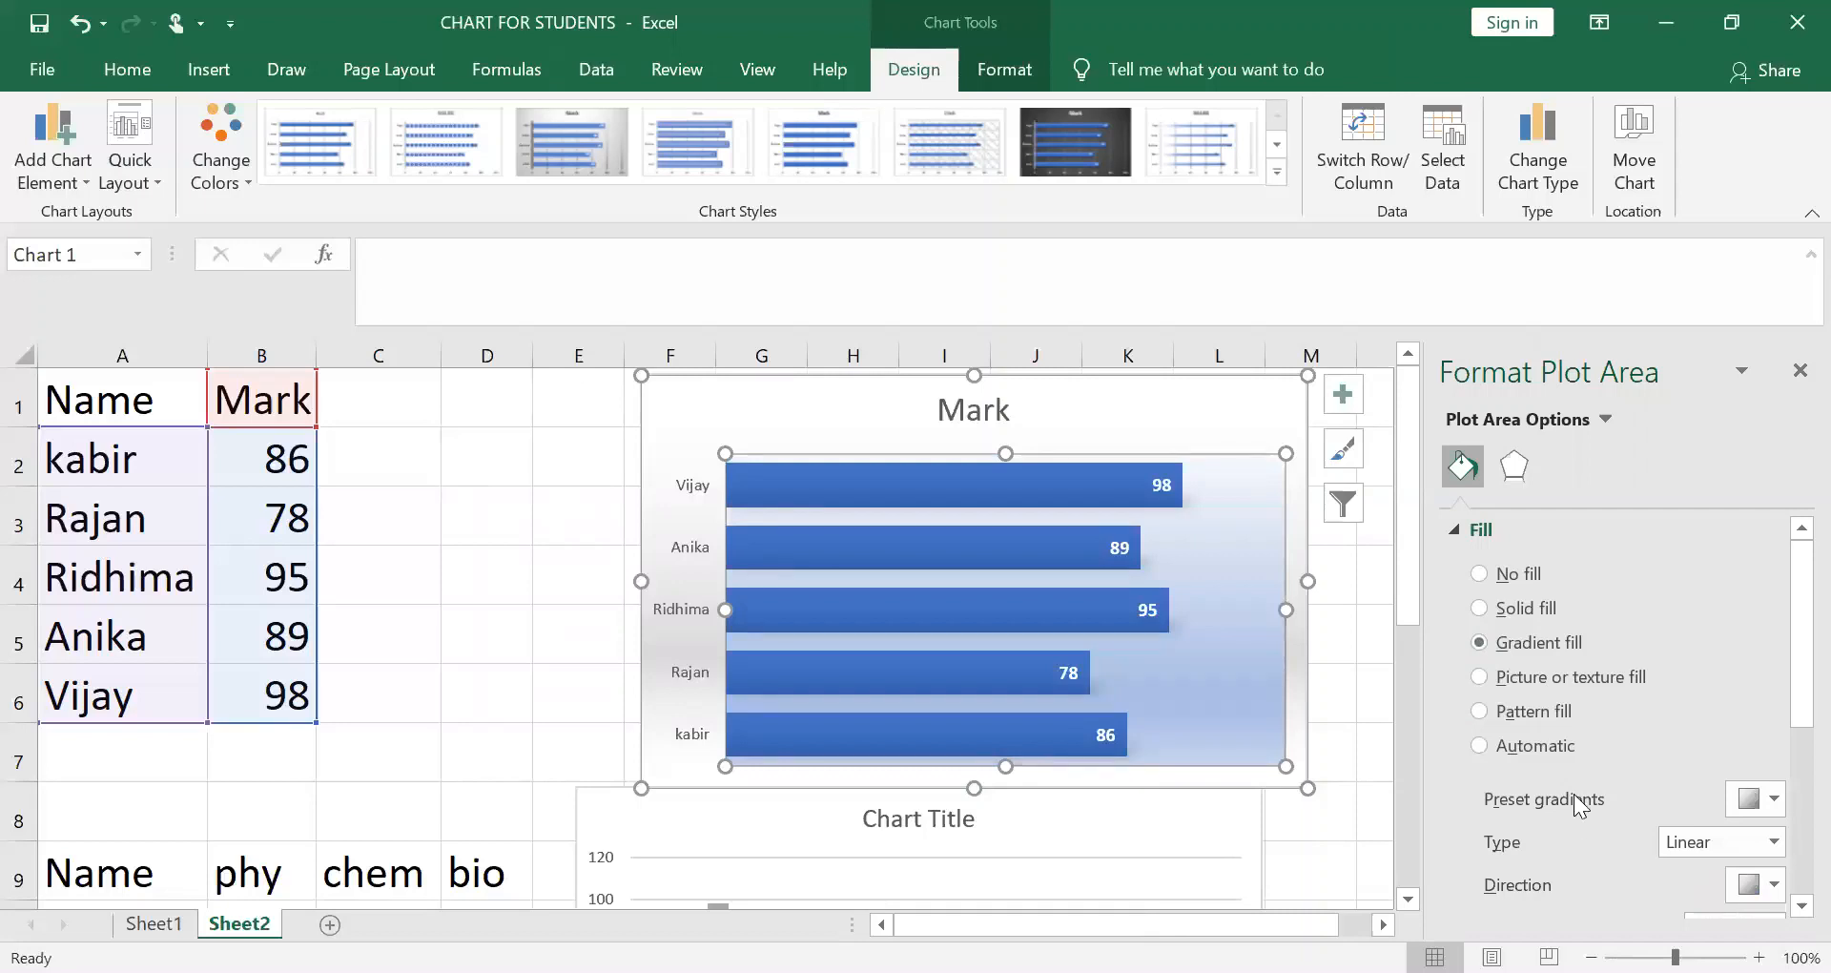
{"action": "scroll", "coordinate": [1551, 779], "scroll_direction": "down", "scroll_amount": 2}
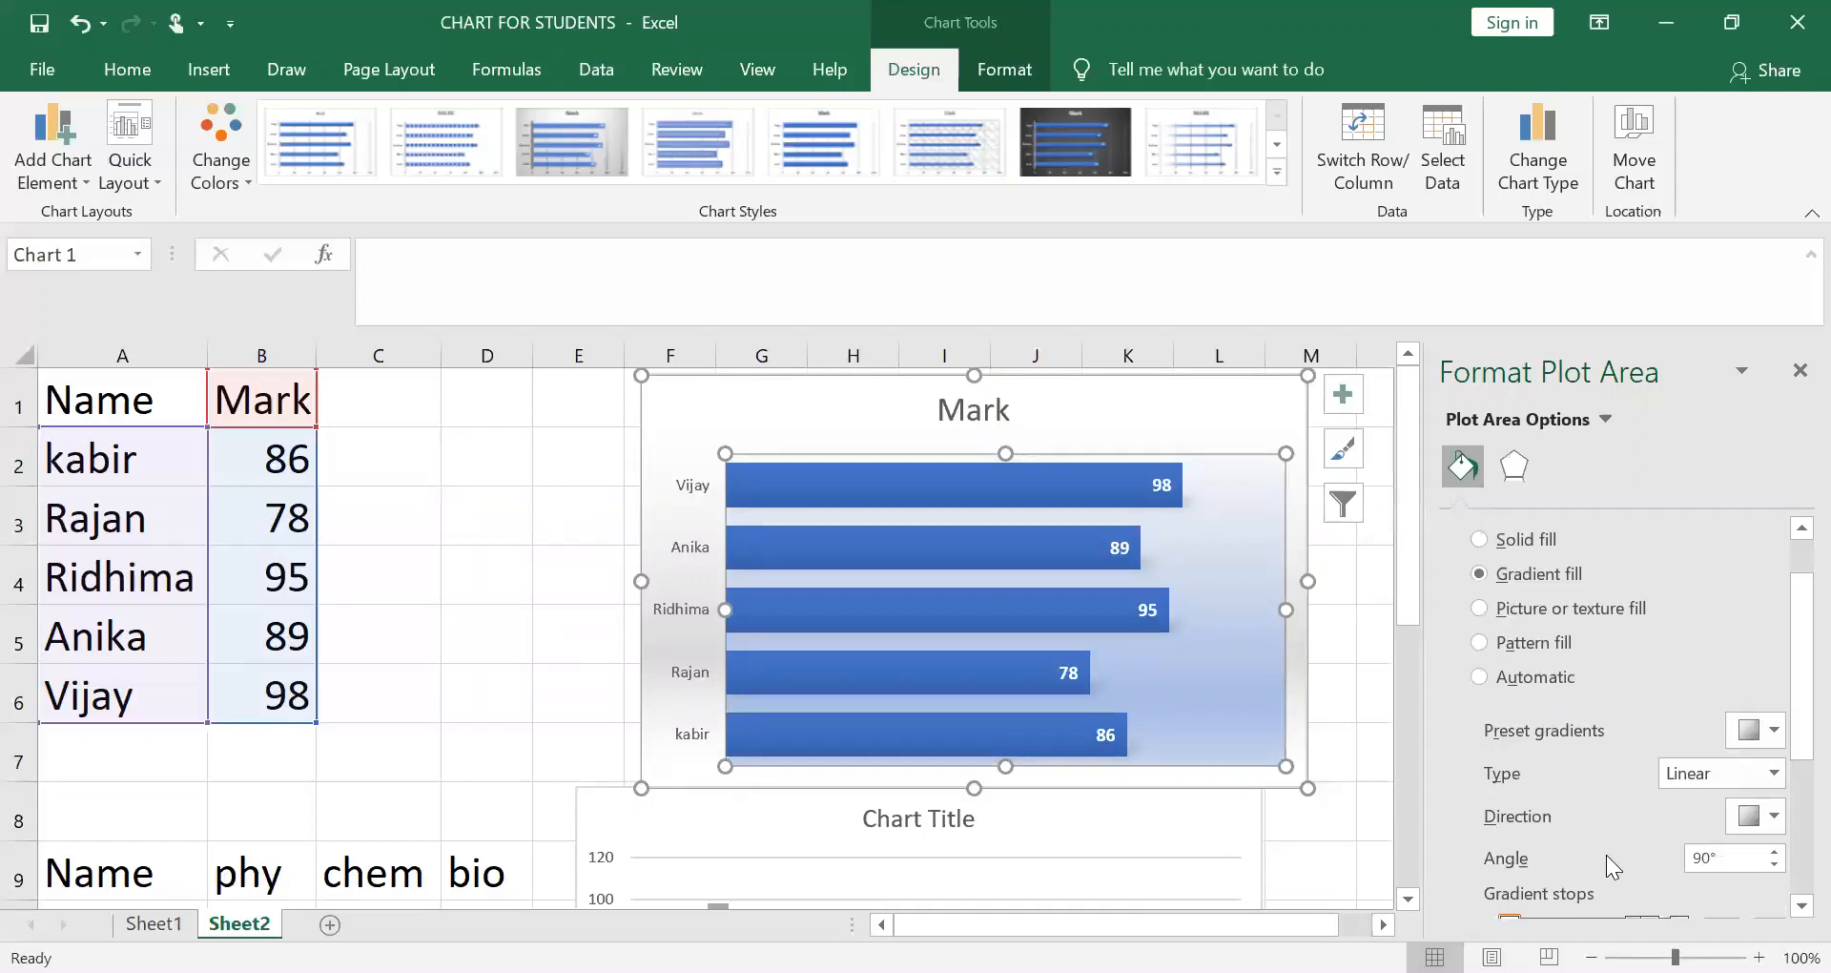
{"action": "scroll", "coordinate": [1545, 754], "scroll_direction": "down", "scroll_amount": 2}
{"action": "scroll", "coordinate": [1574, 809], "scroll_direction": "down", "scroll_amount": 3}
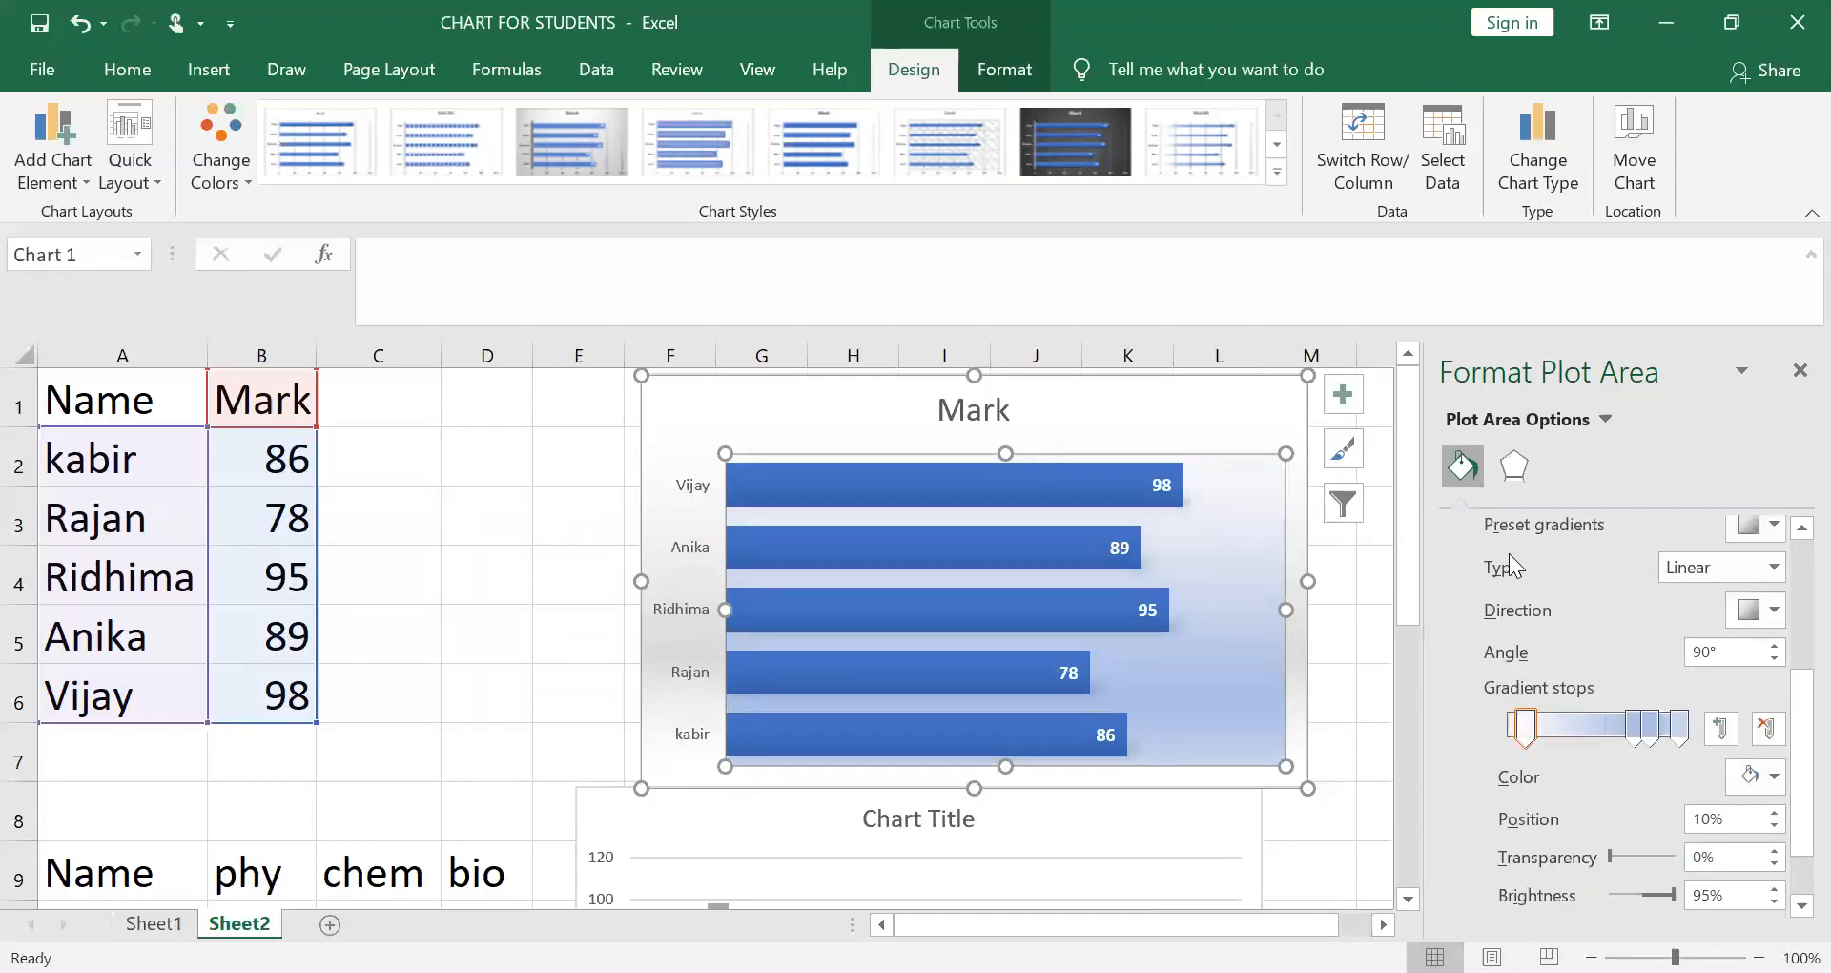
{"action": "scroll", "coordinate": [1511, 563], "scroll_direction": "up", "scroll_amount": 3}
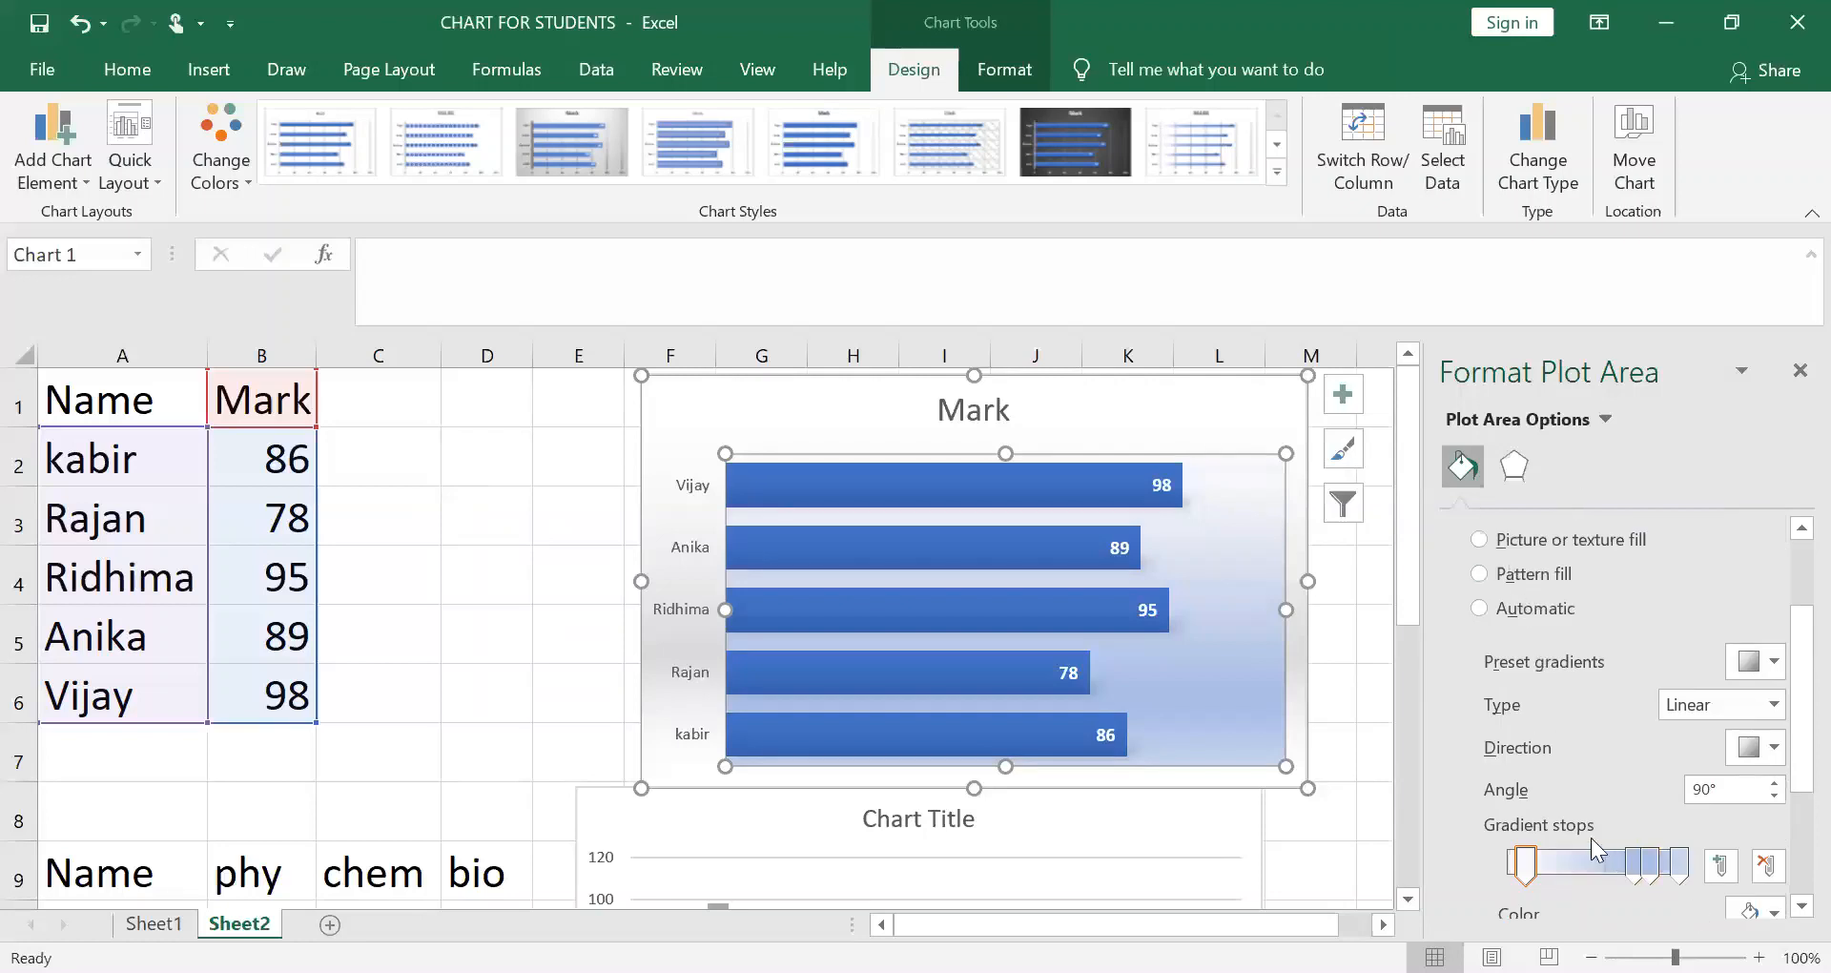
Recolour the plot area's gradient stop at 10%, trying orange and settling on red
{"action": "scroll", "coordinate": [1585, 837], "scroll_direction": "down", "scroll_amount": 2}
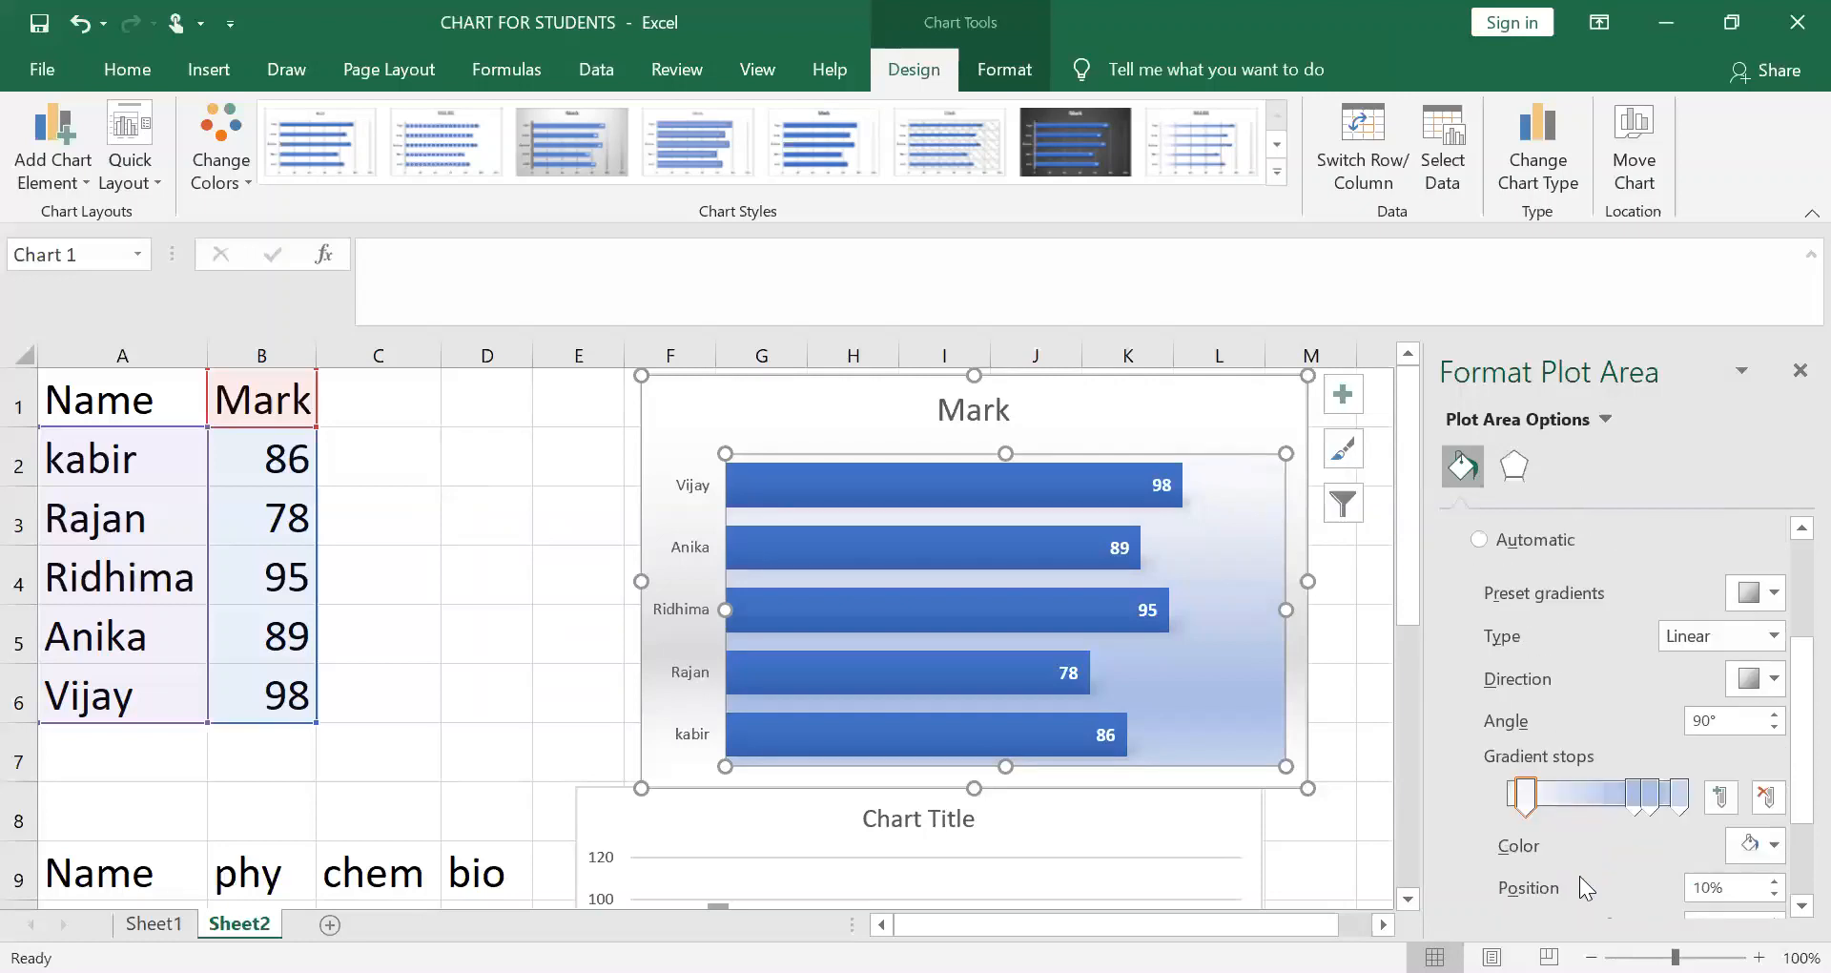
{"action": "left_click", "coordinate": [1775, 847]}
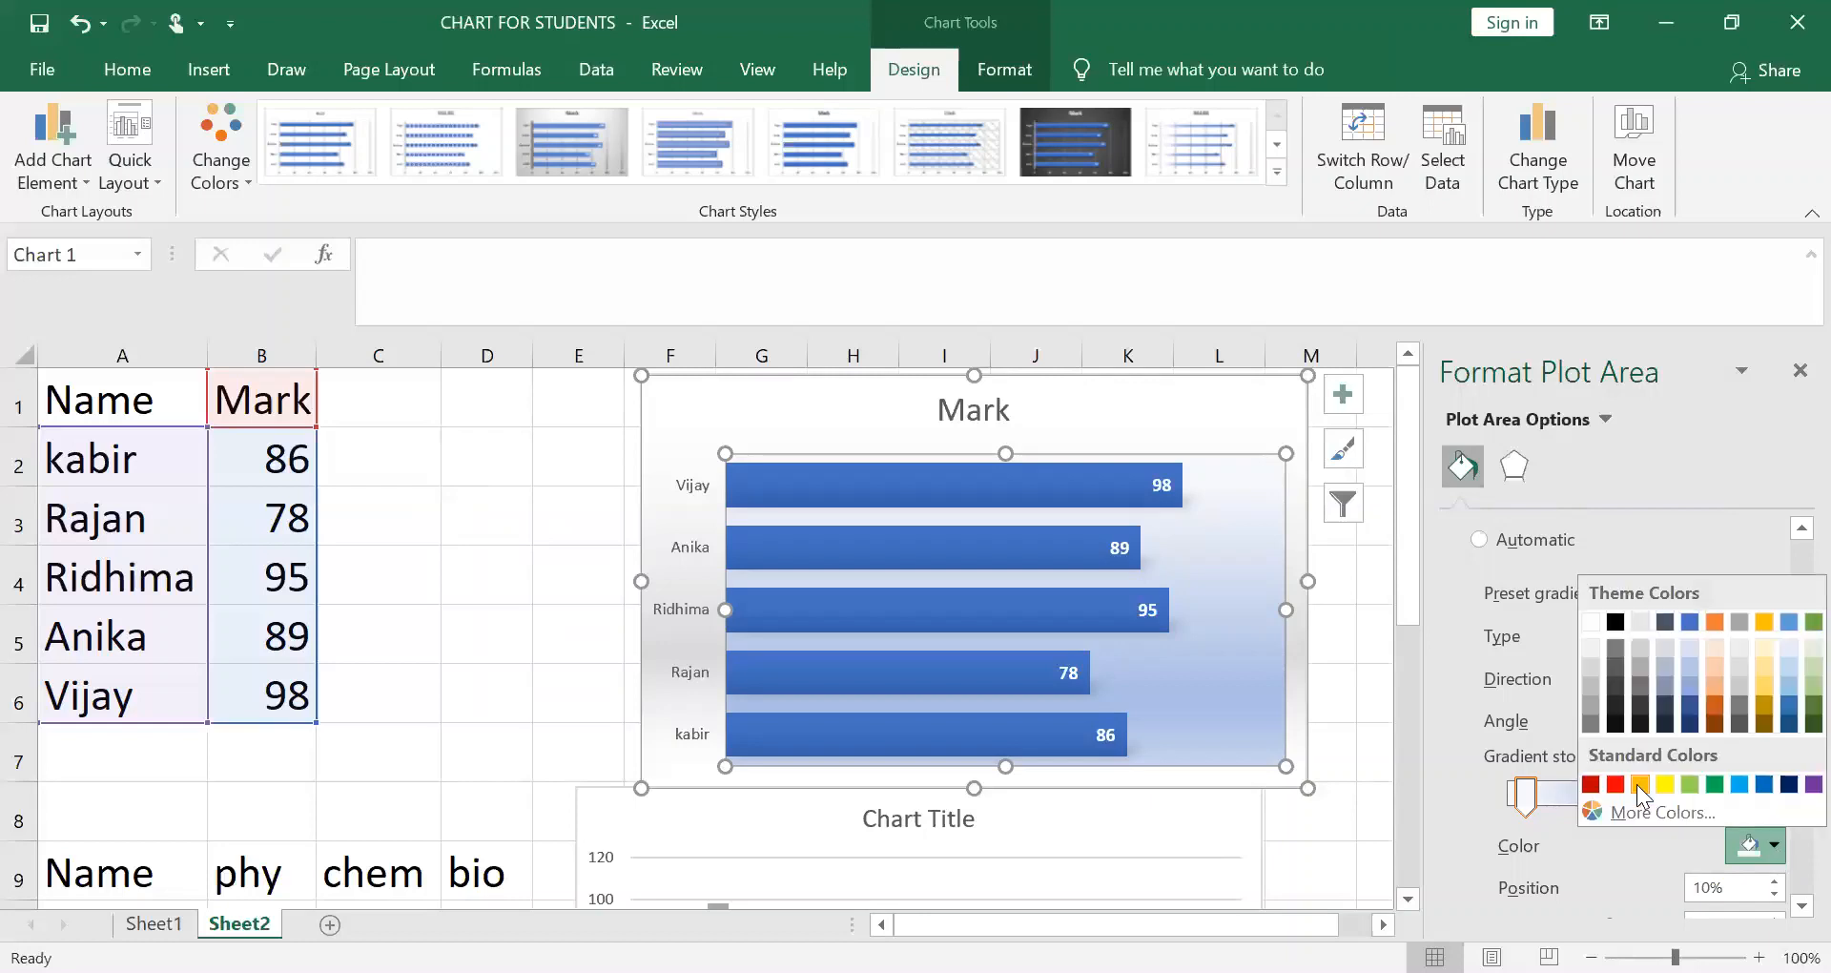
{"action": "left_click", "coordinate": [1639, 785]}
{"action": "left_click", "coordinate": [1780, 848]}
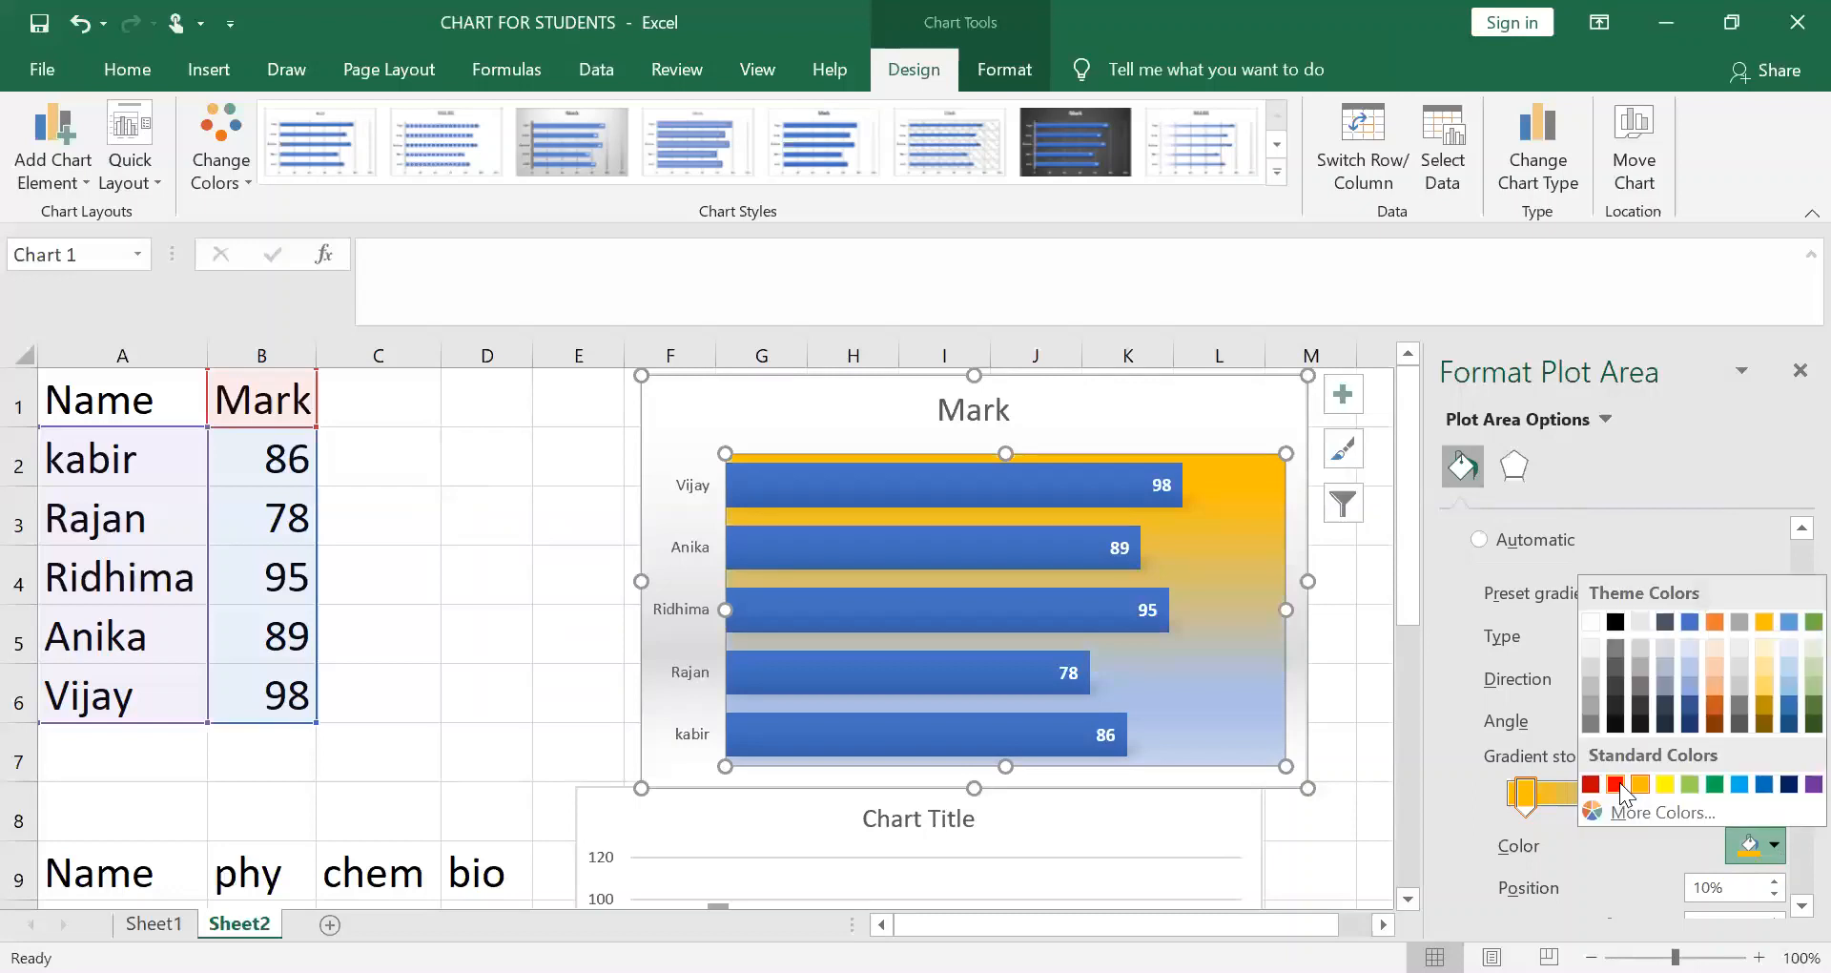
{"action": "left_click", "coordinate": [1616, 785]}
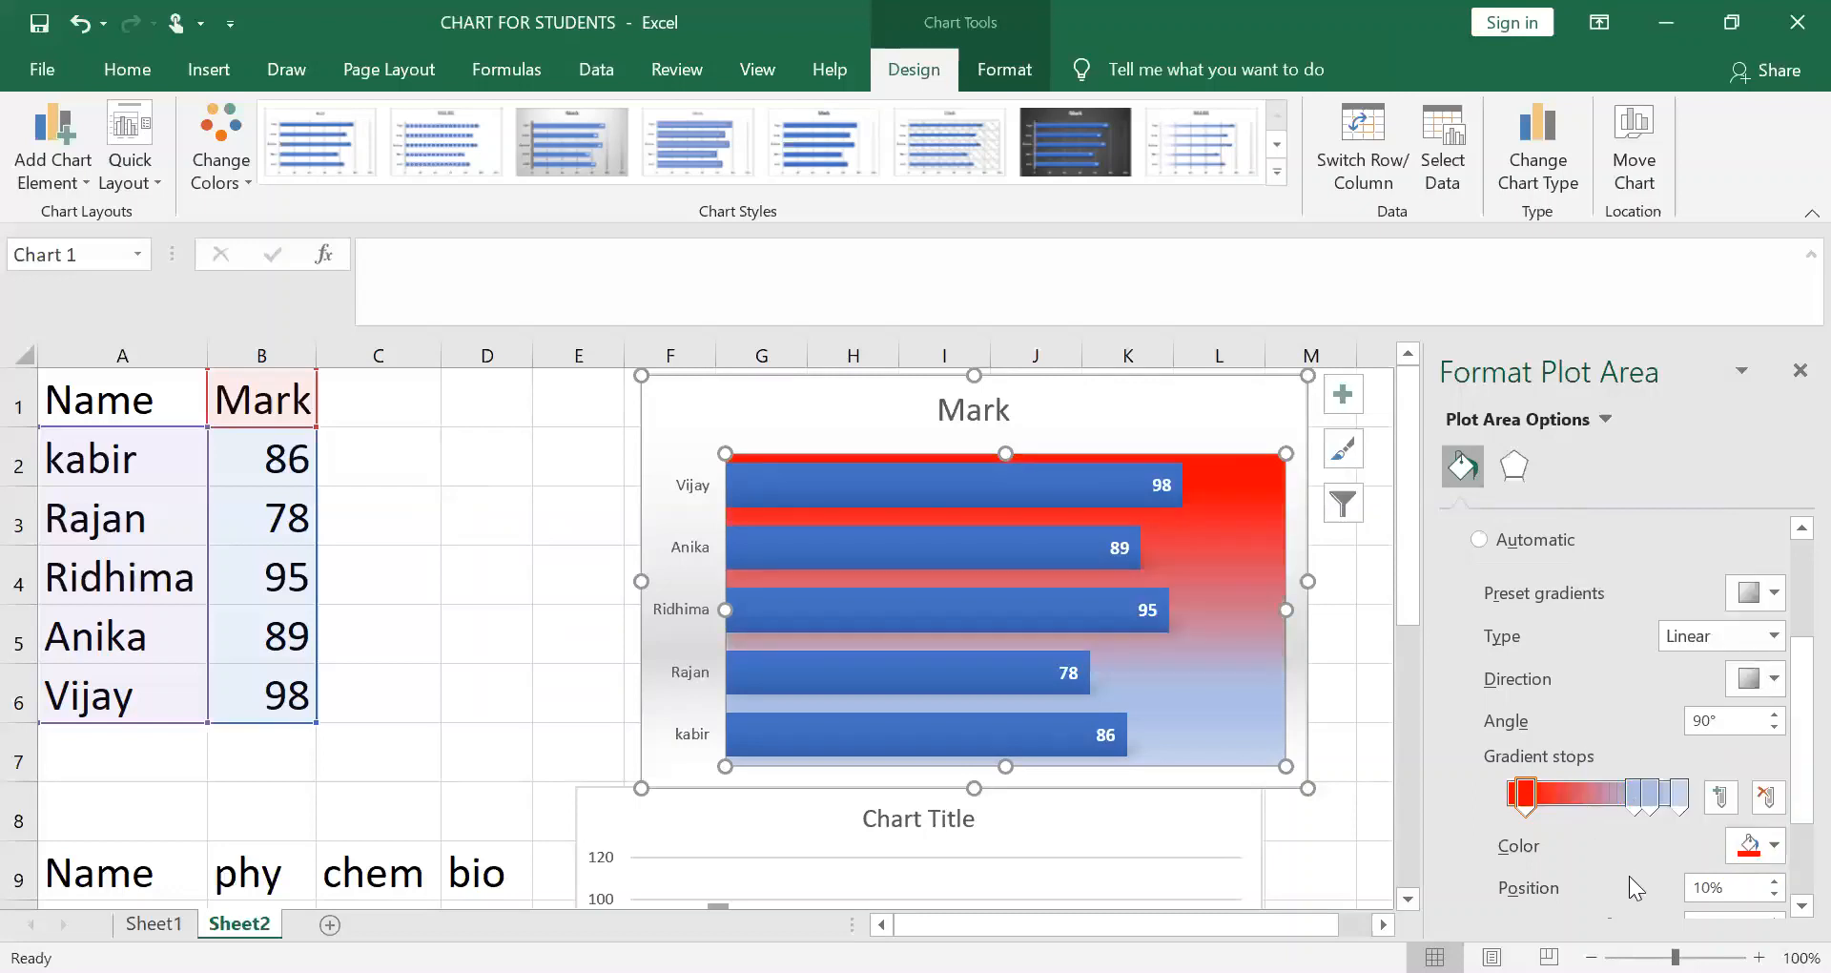
Expand the plot area's border settings, try a gradient line, and keep a solid line
{"action": "scroll", "coordinate": [1629, 876], "scroll_direction": "down", "scroll_amount": 3}
{"action": "scroll", "coordinate": [1585, 836], "scroll_direction": "down", "scroll_amount": 1}
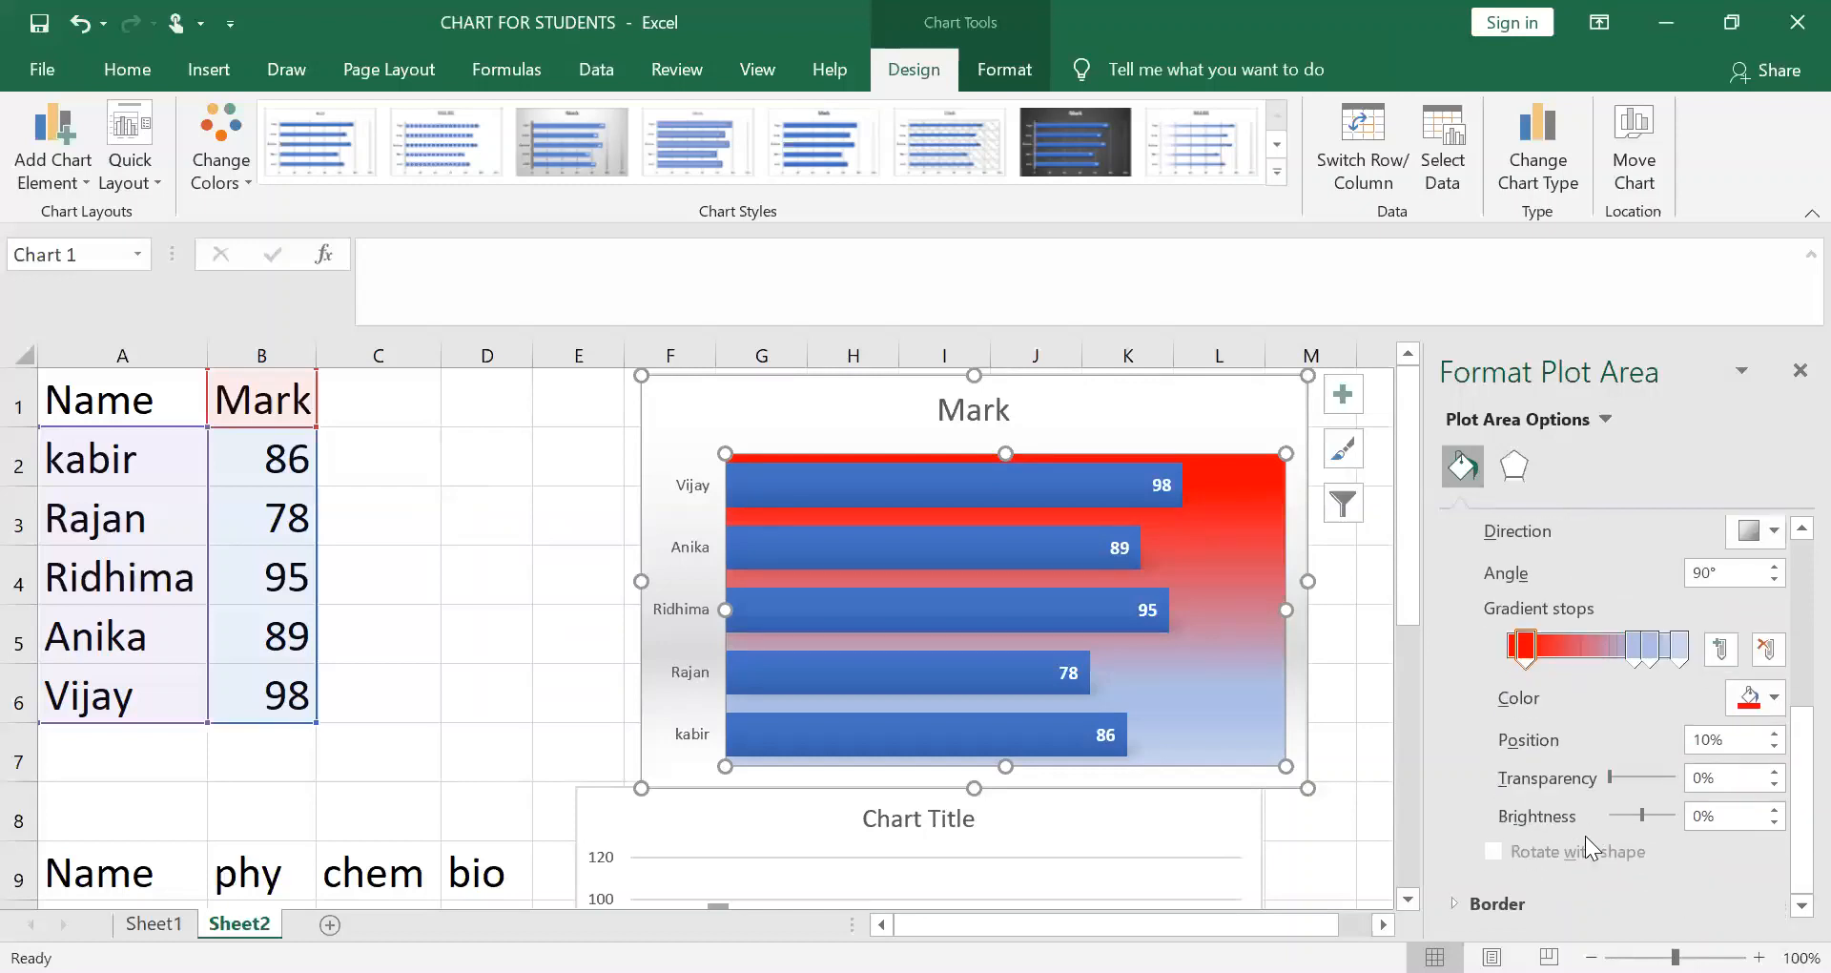
{"action": "left_click", "coordinate": [1507, 899]}
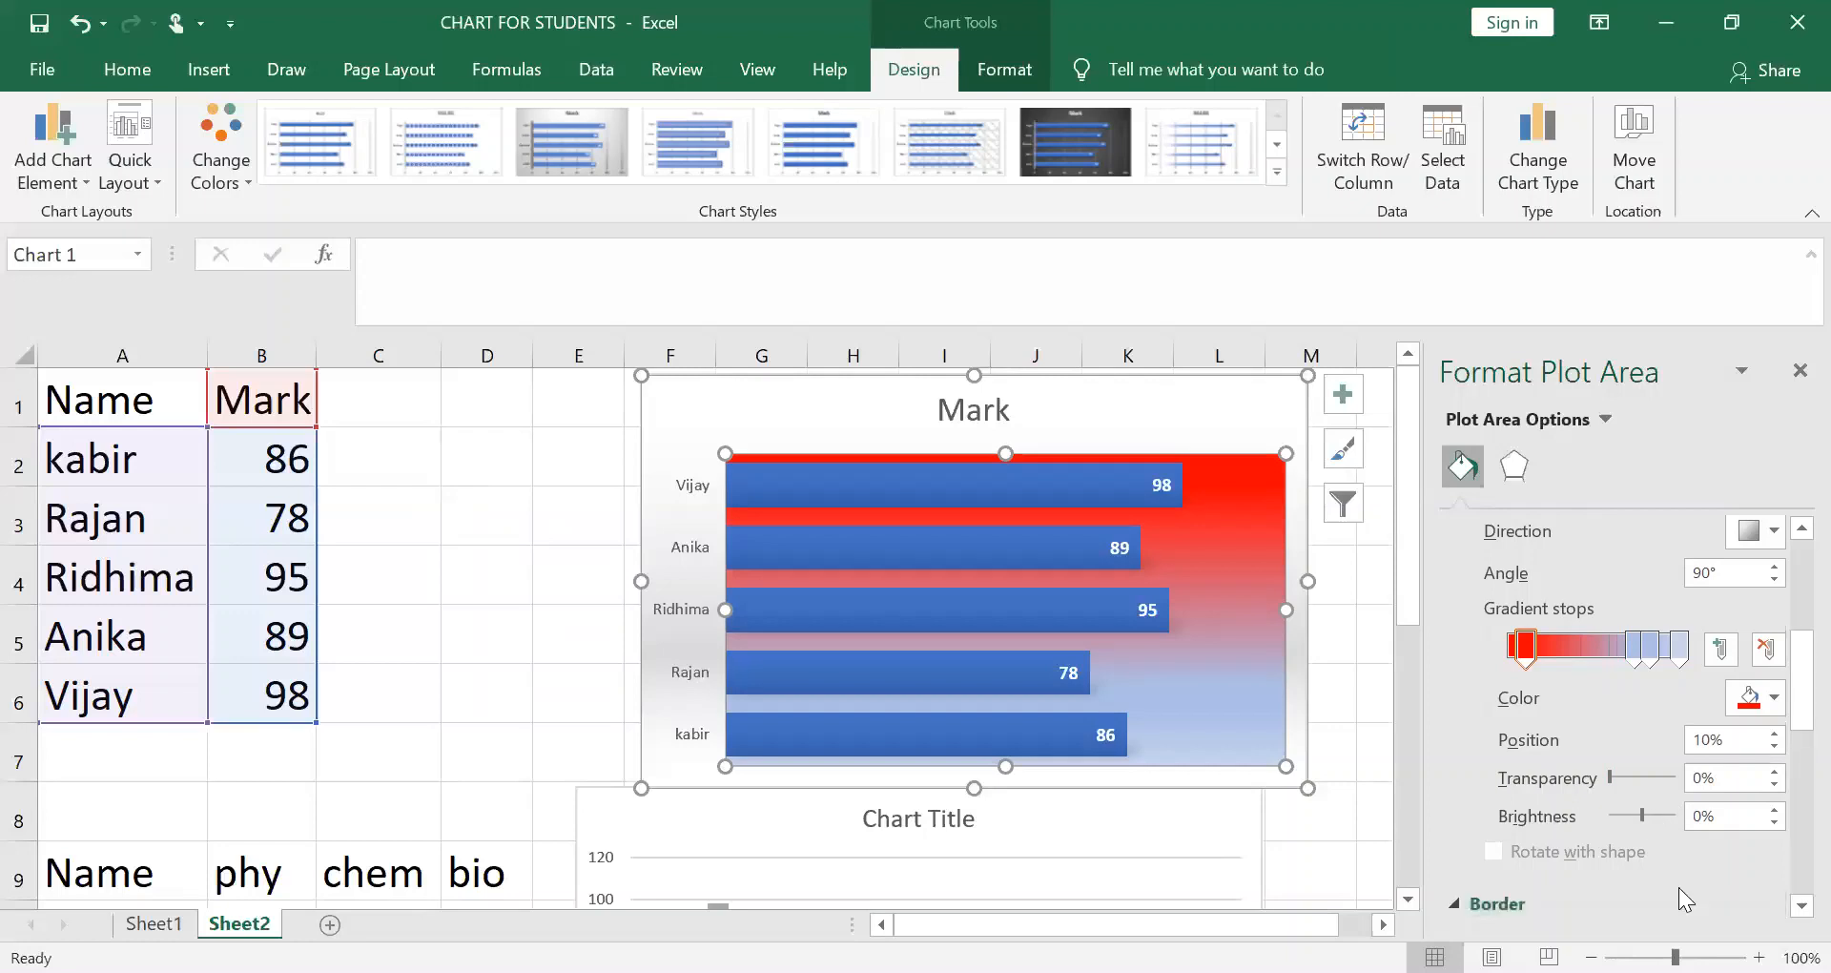
{"action": "scroll", "coordinate": [1614, 858], "scroll_direction": "down", "scroll_amount": 3}
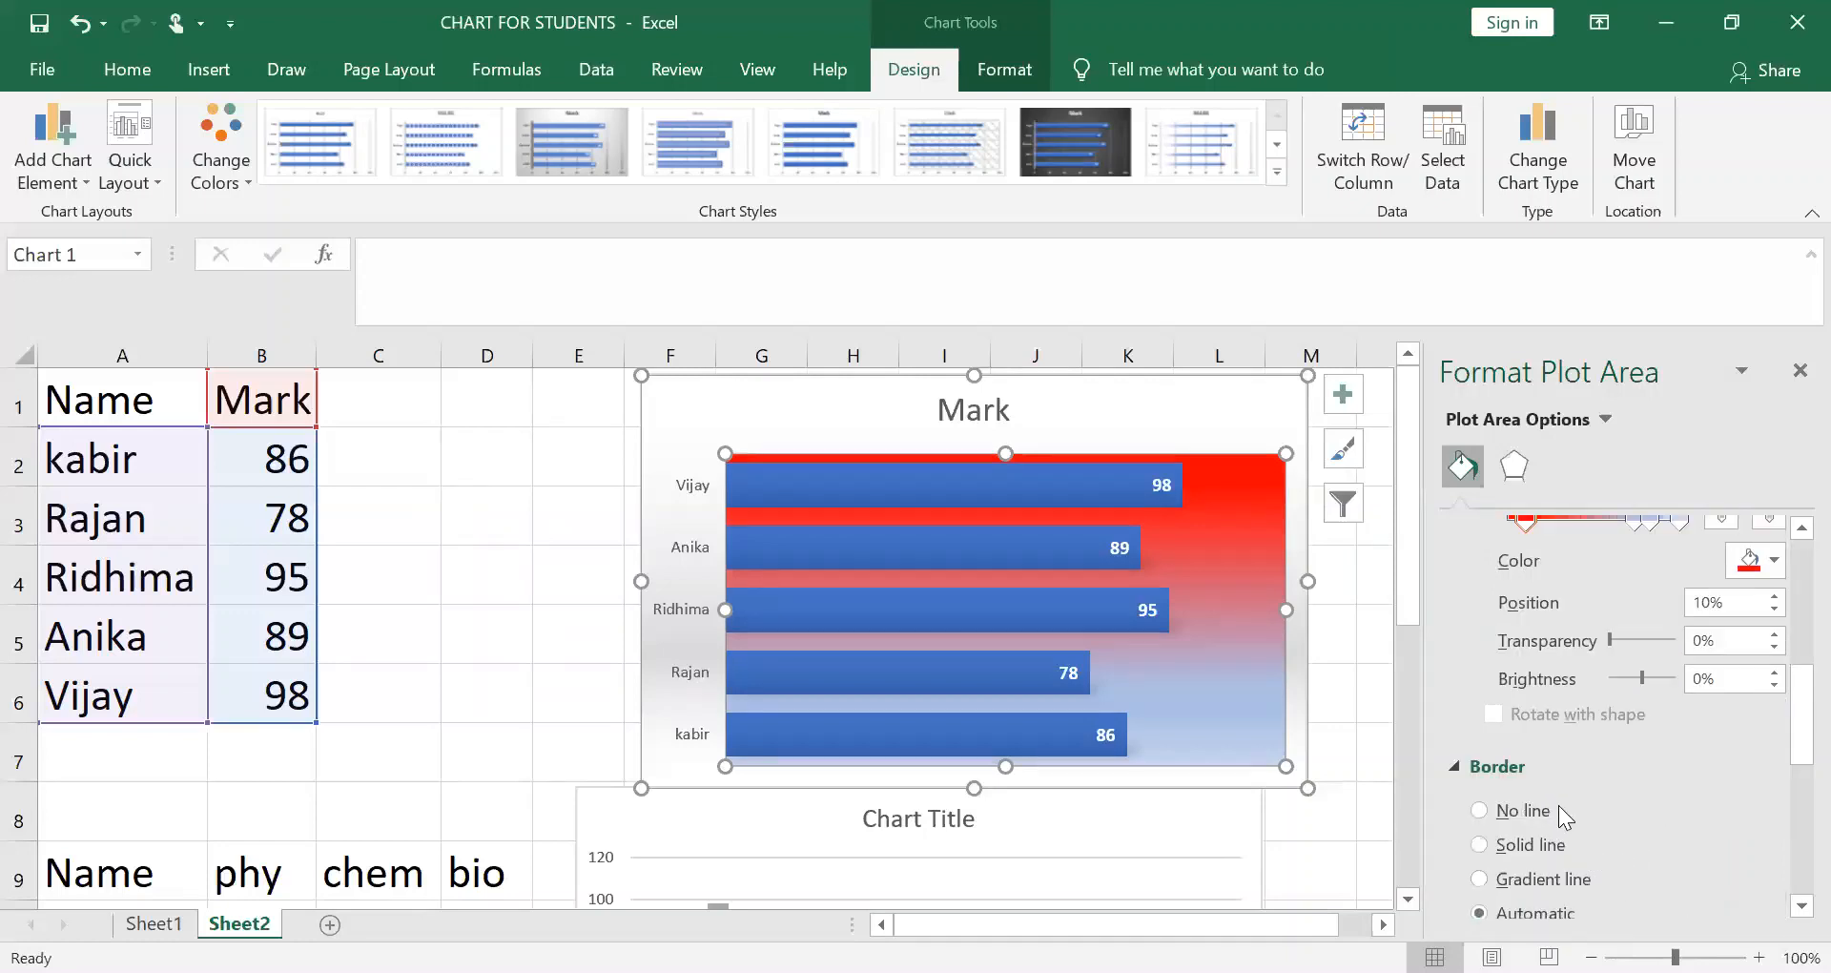
{"action": "scroll", "coordinate": [1559, 805], "scroll_direction": "down", "scroll_amount": 1}
{"action": "left_click", "coordinate": [1505, 780]}
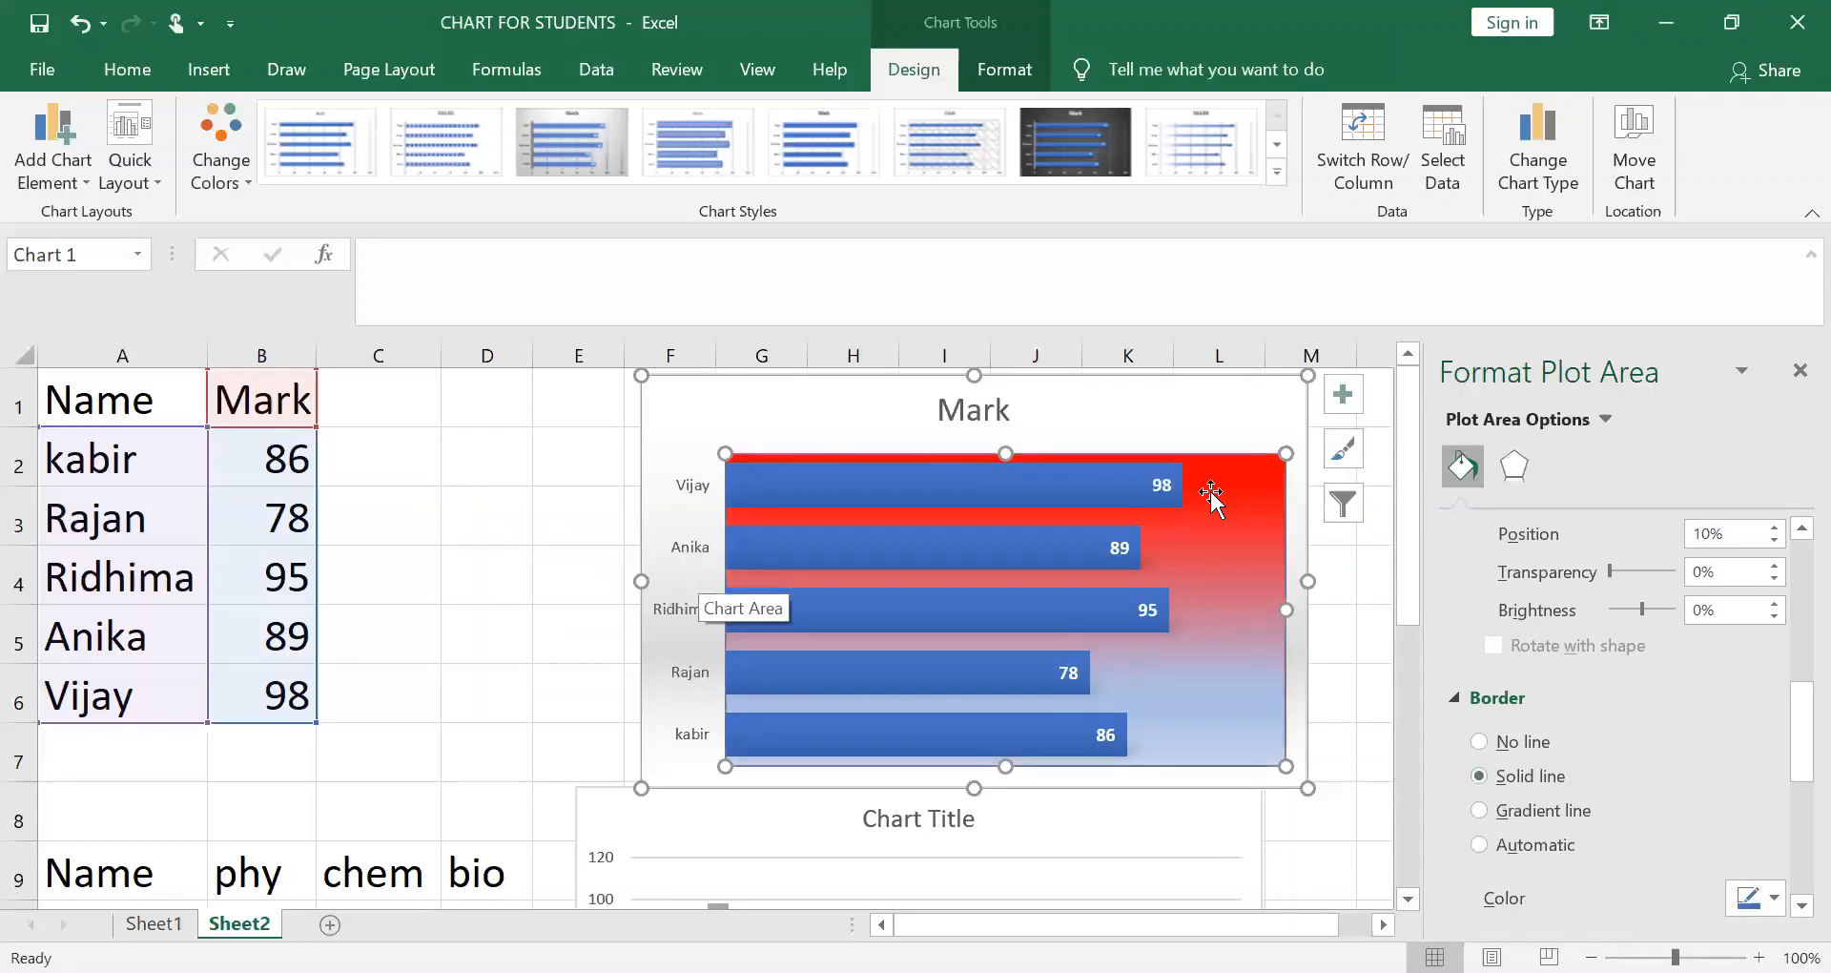
{"action": "left_click", "coordinate": [1542, 811]}
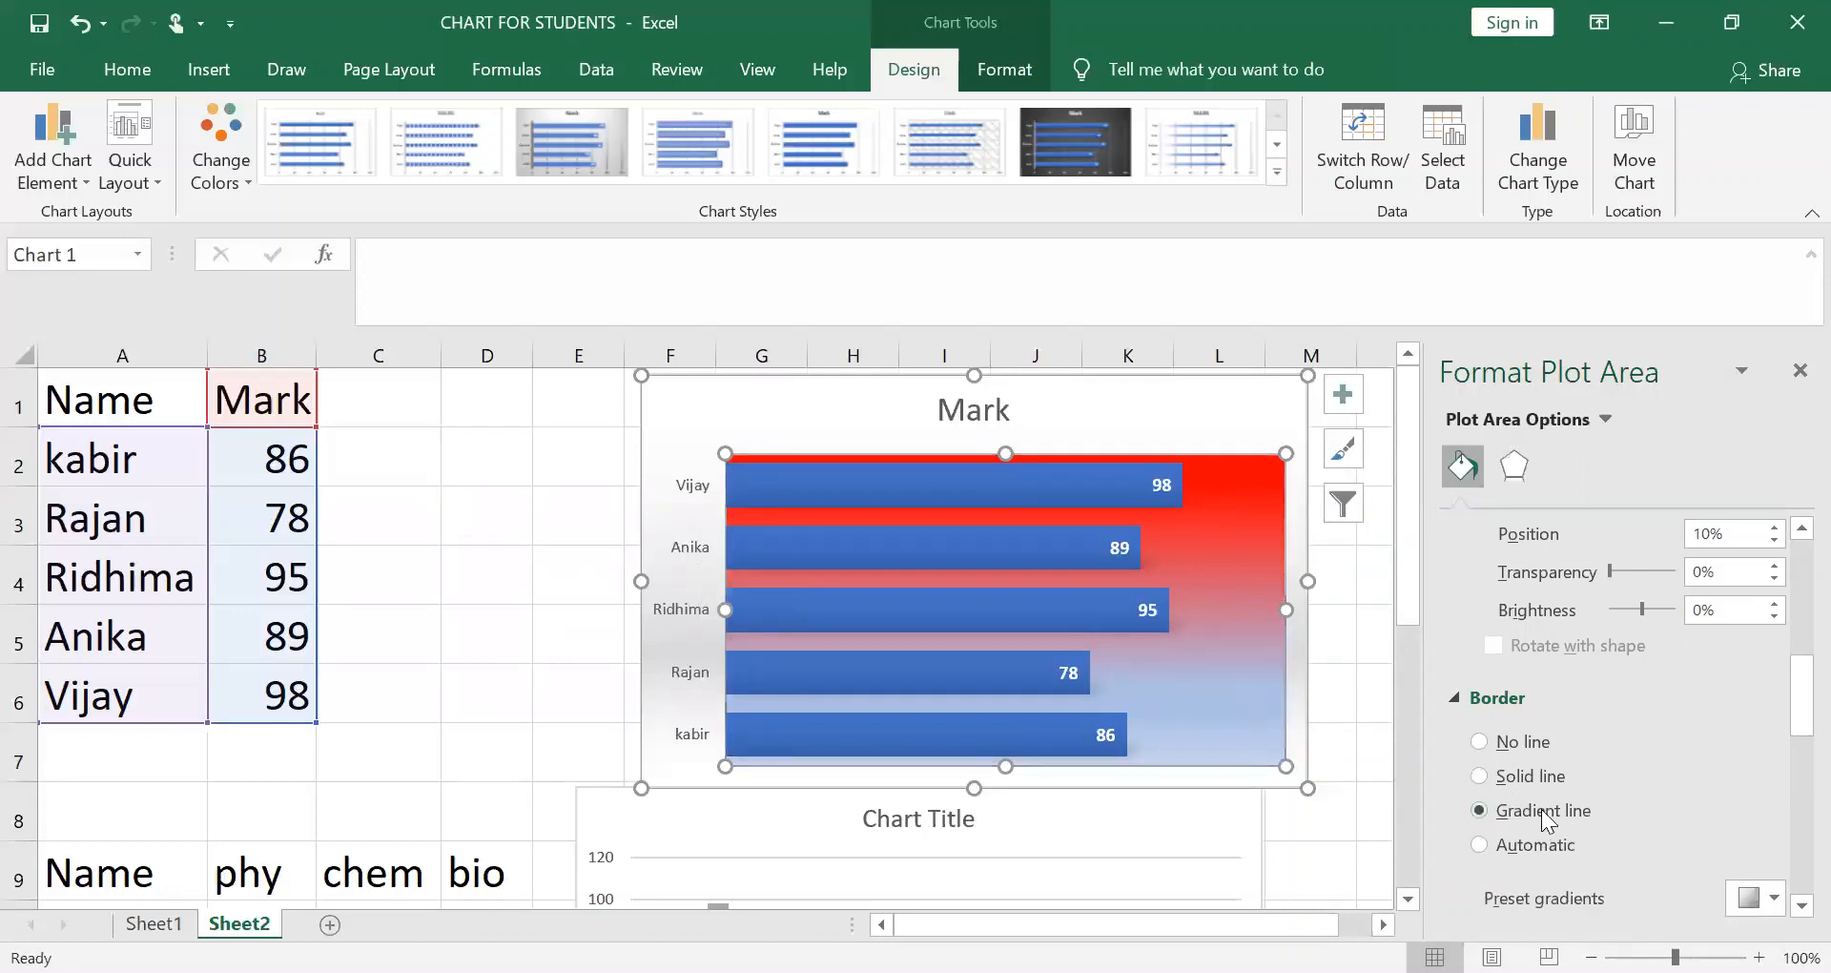
{"action": "left_click", "coordinate": [1485, 775]}
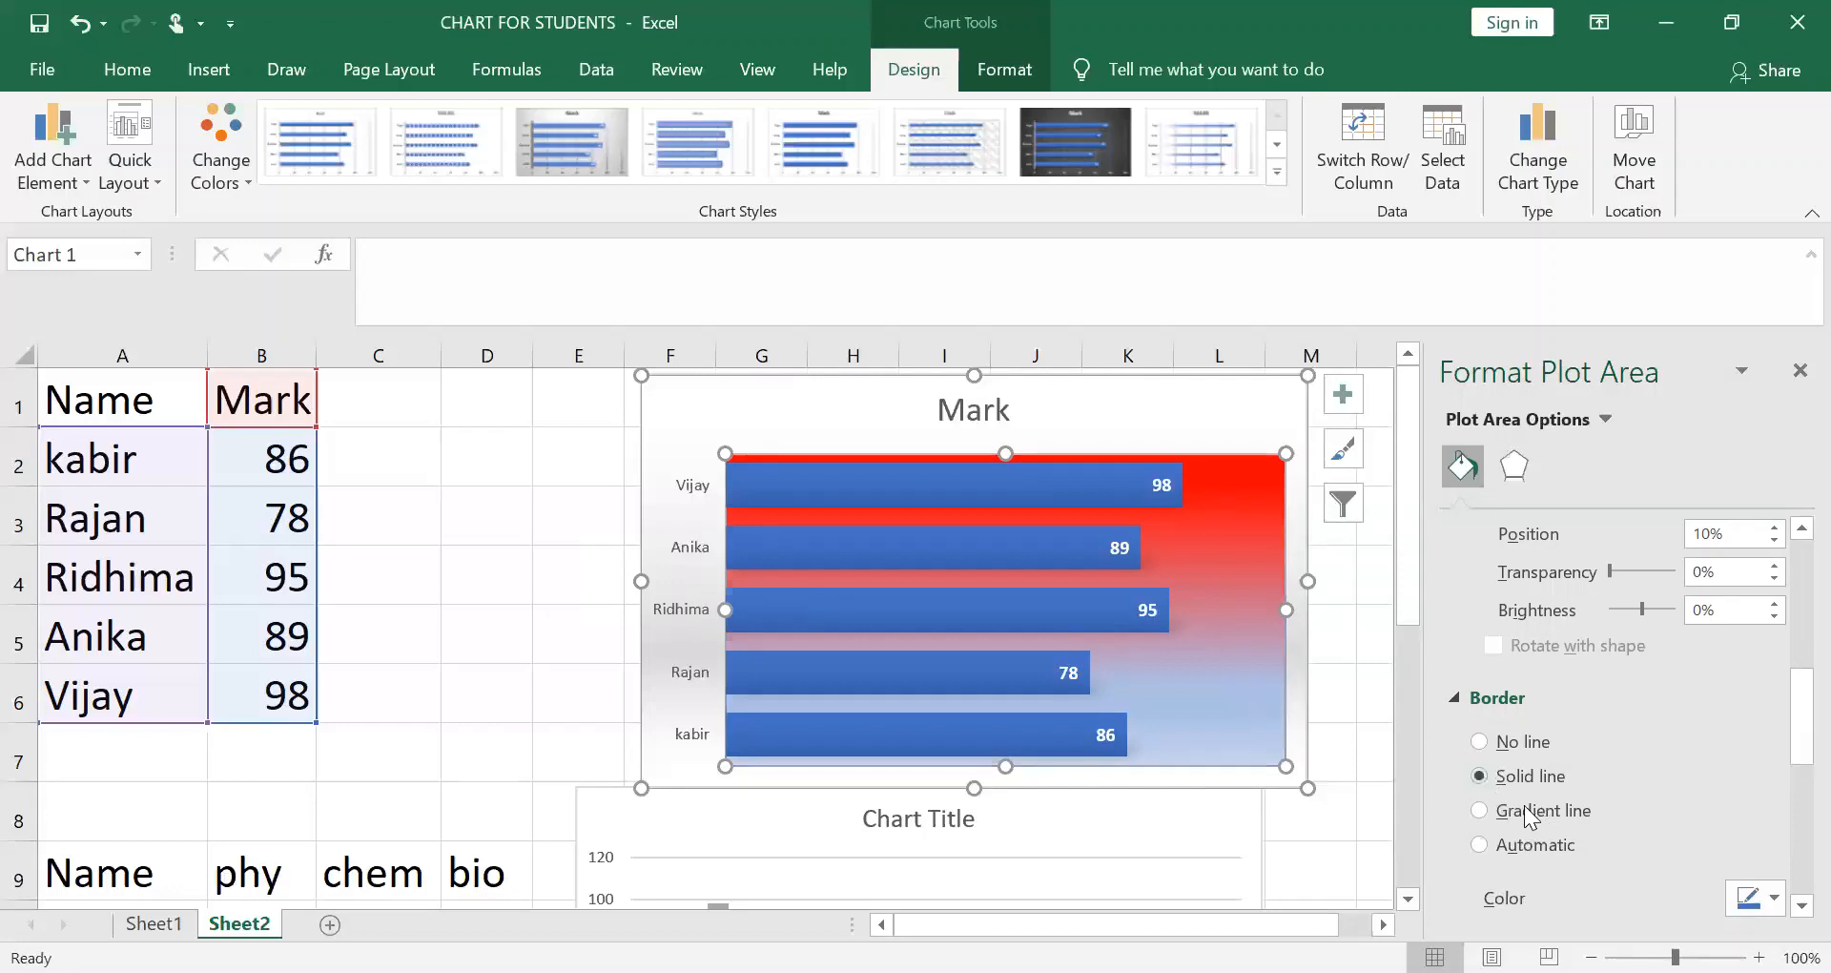
Colour the plot area's border dark red, review the remaining line settings and close the formatting pane
{"action": "left_click", "coordinate": [1774, 901]}
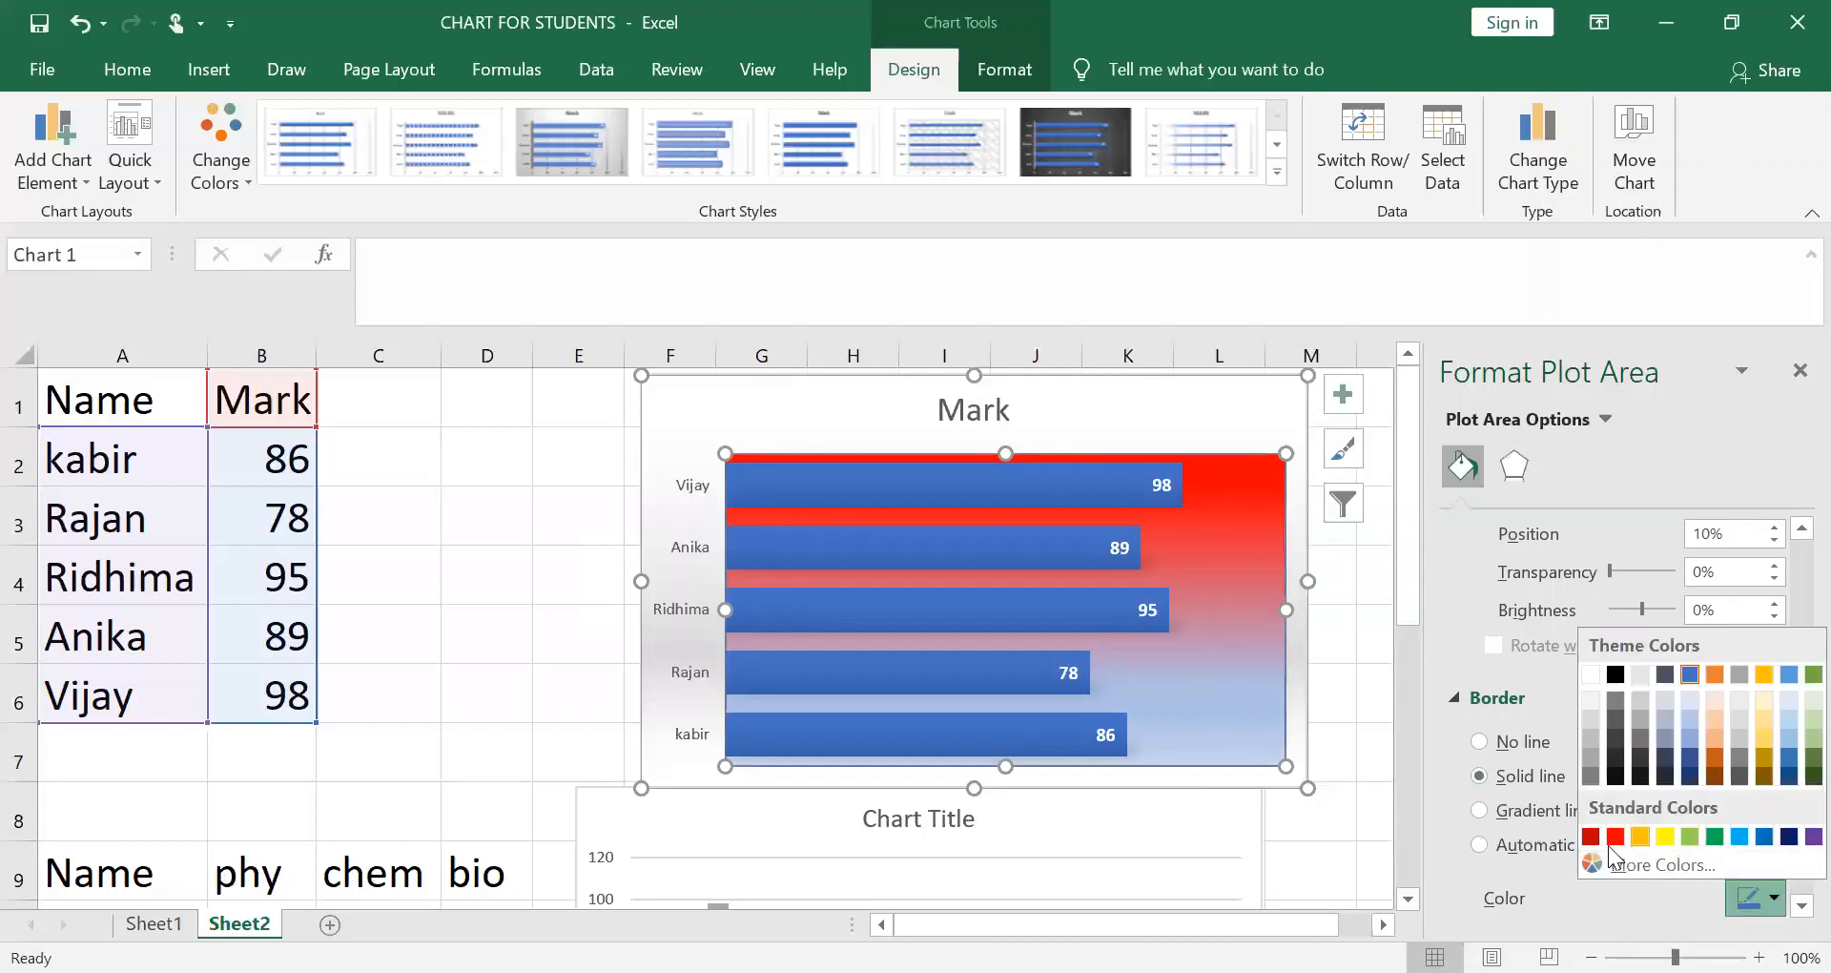
{"action": "left_click", "coordinate": [1601, 842]}
{"action": "scroll", "coordinate": [1646, 799], "scroll_direction": "down", "scroll_amount": 2}
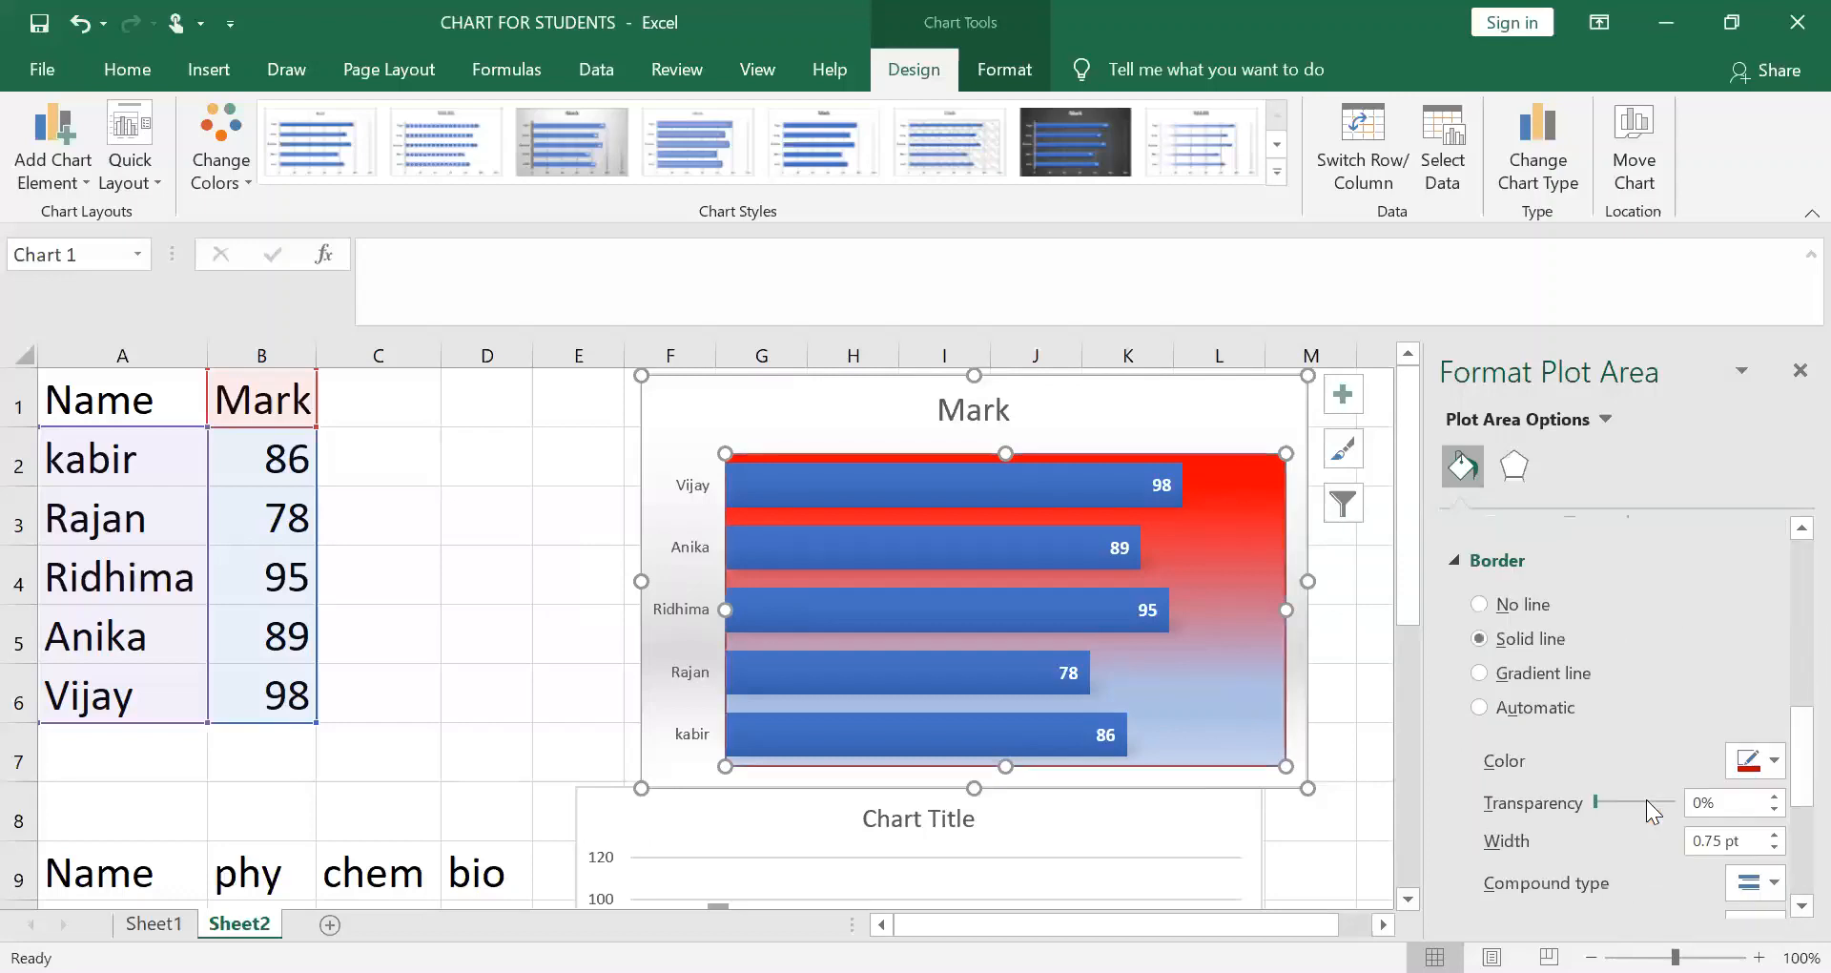
{"action": "scroll", "coordinate": [1625, 801], "scroll_direction": "down", "scroll_amount": 3}
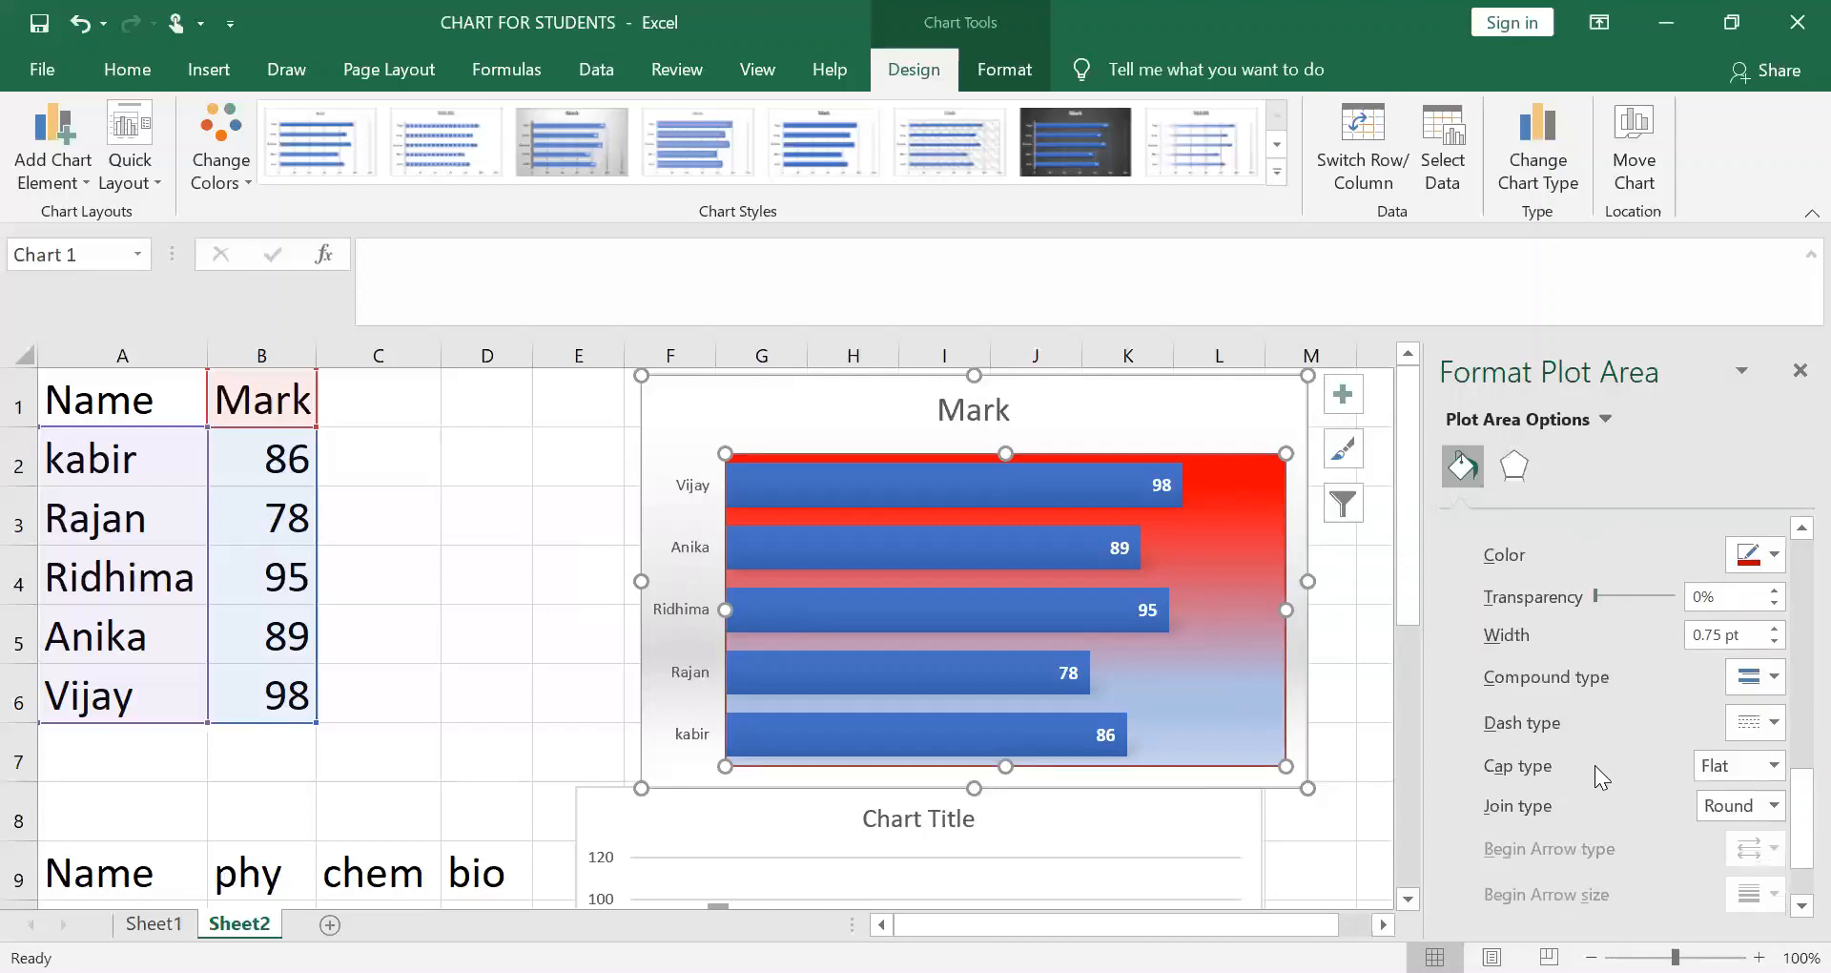
{"action": "scroll", "coordinate": [1589, 754], "scroll_direction": "up", "scroll_amount": 3}
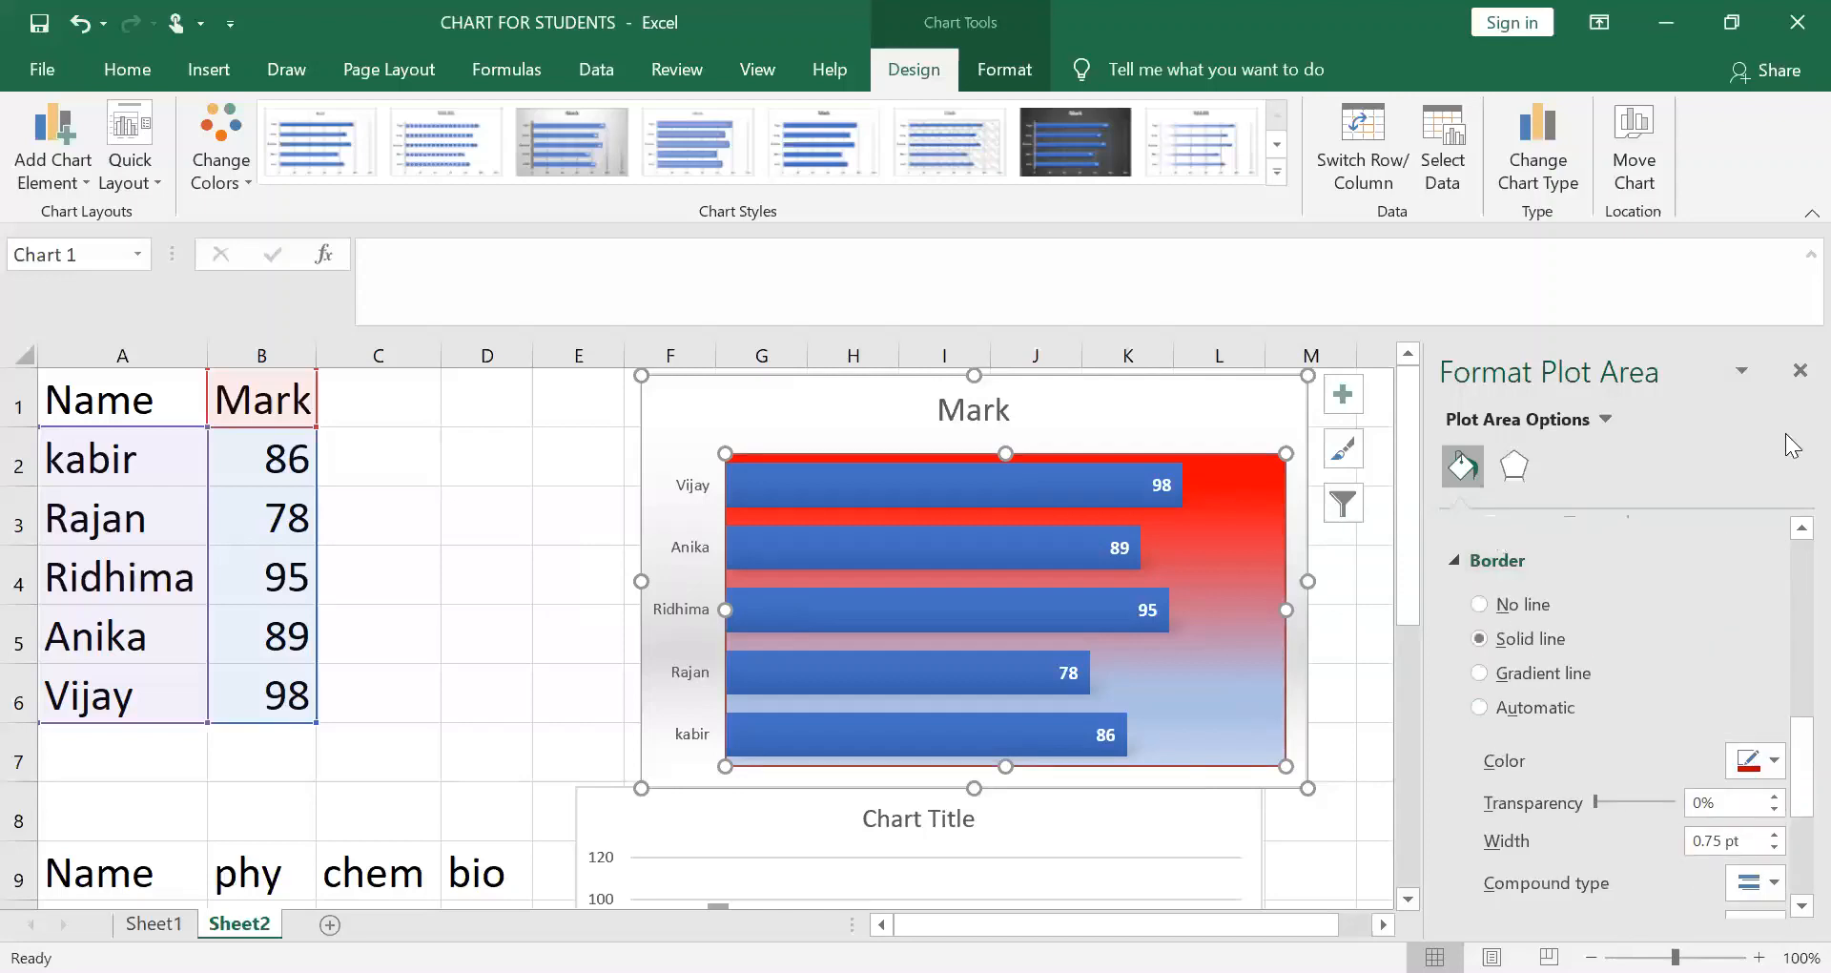
{"action": "left_click", "coordinate": [1799, 371]}
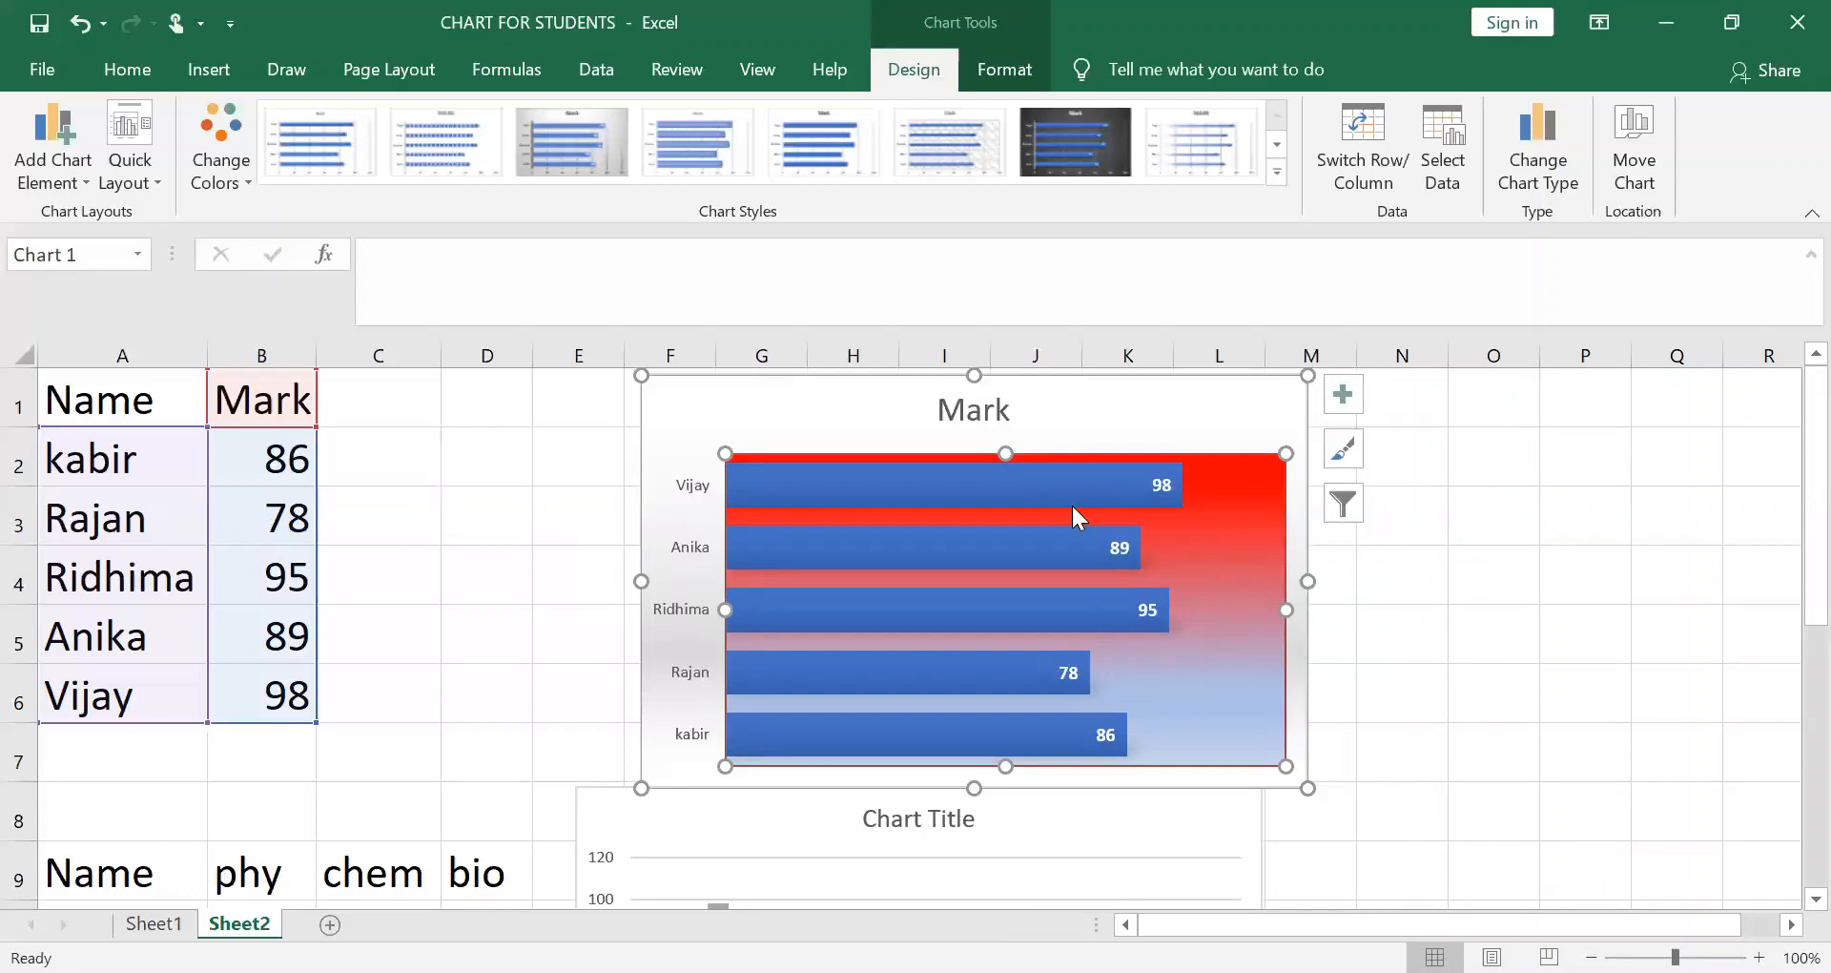
Change the title of the single-subject bar chart to "mark analysis"
{"action": "left_click", "coordinate": [1006, 415]}
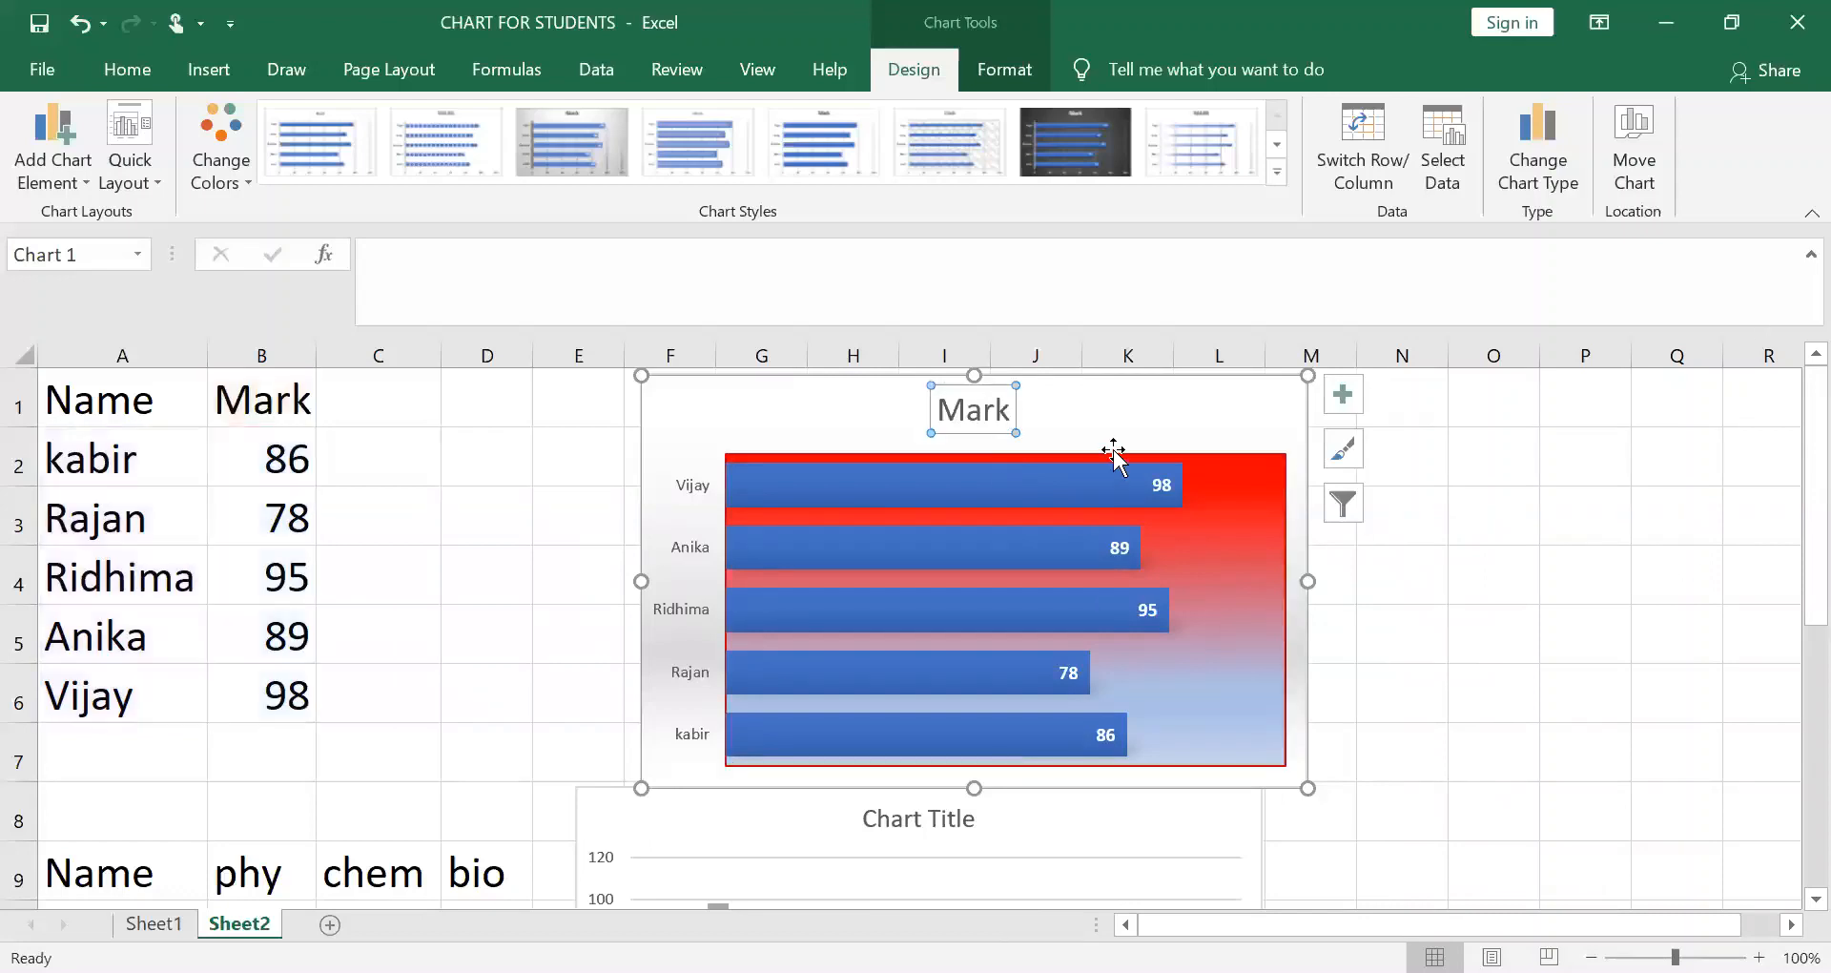
{"action": "left_click", "coordinate": [936, 410]}
{"action": "left_click_drag", "start_coordinate": [964, 410], "coordinate": [1014, 409]}
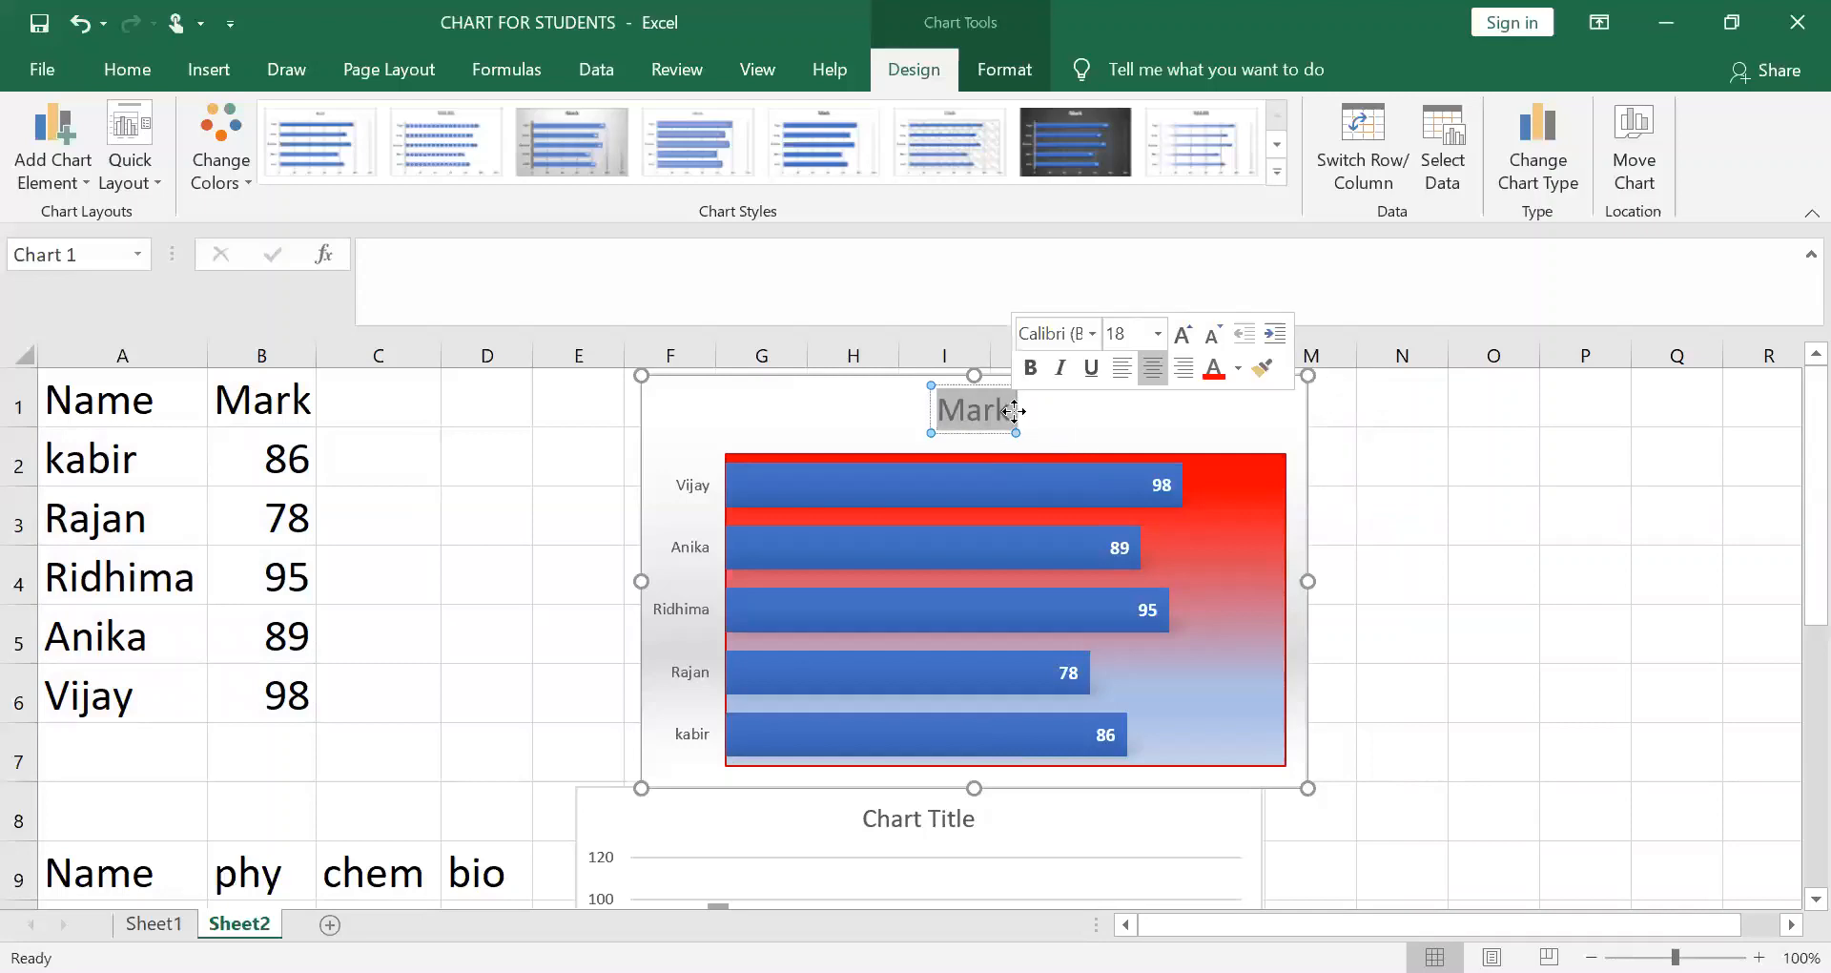
{"action": "type", "text": "mar"}
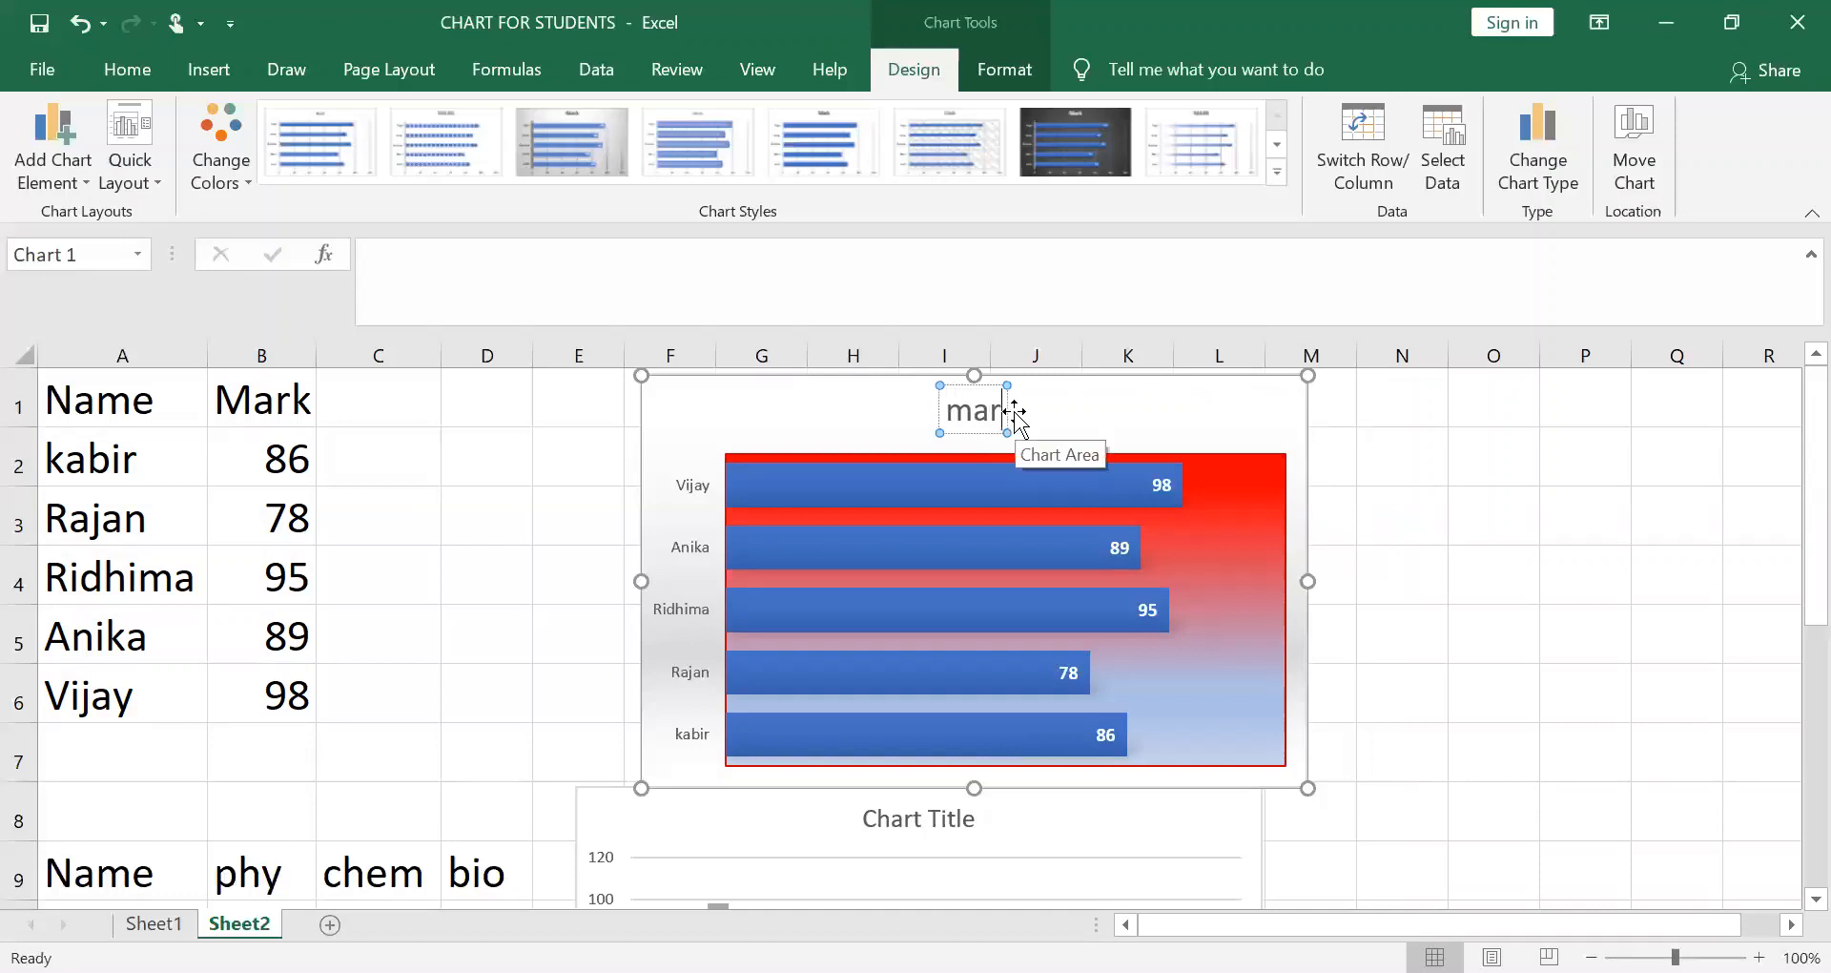
{"action": "type", "text": "k an"}
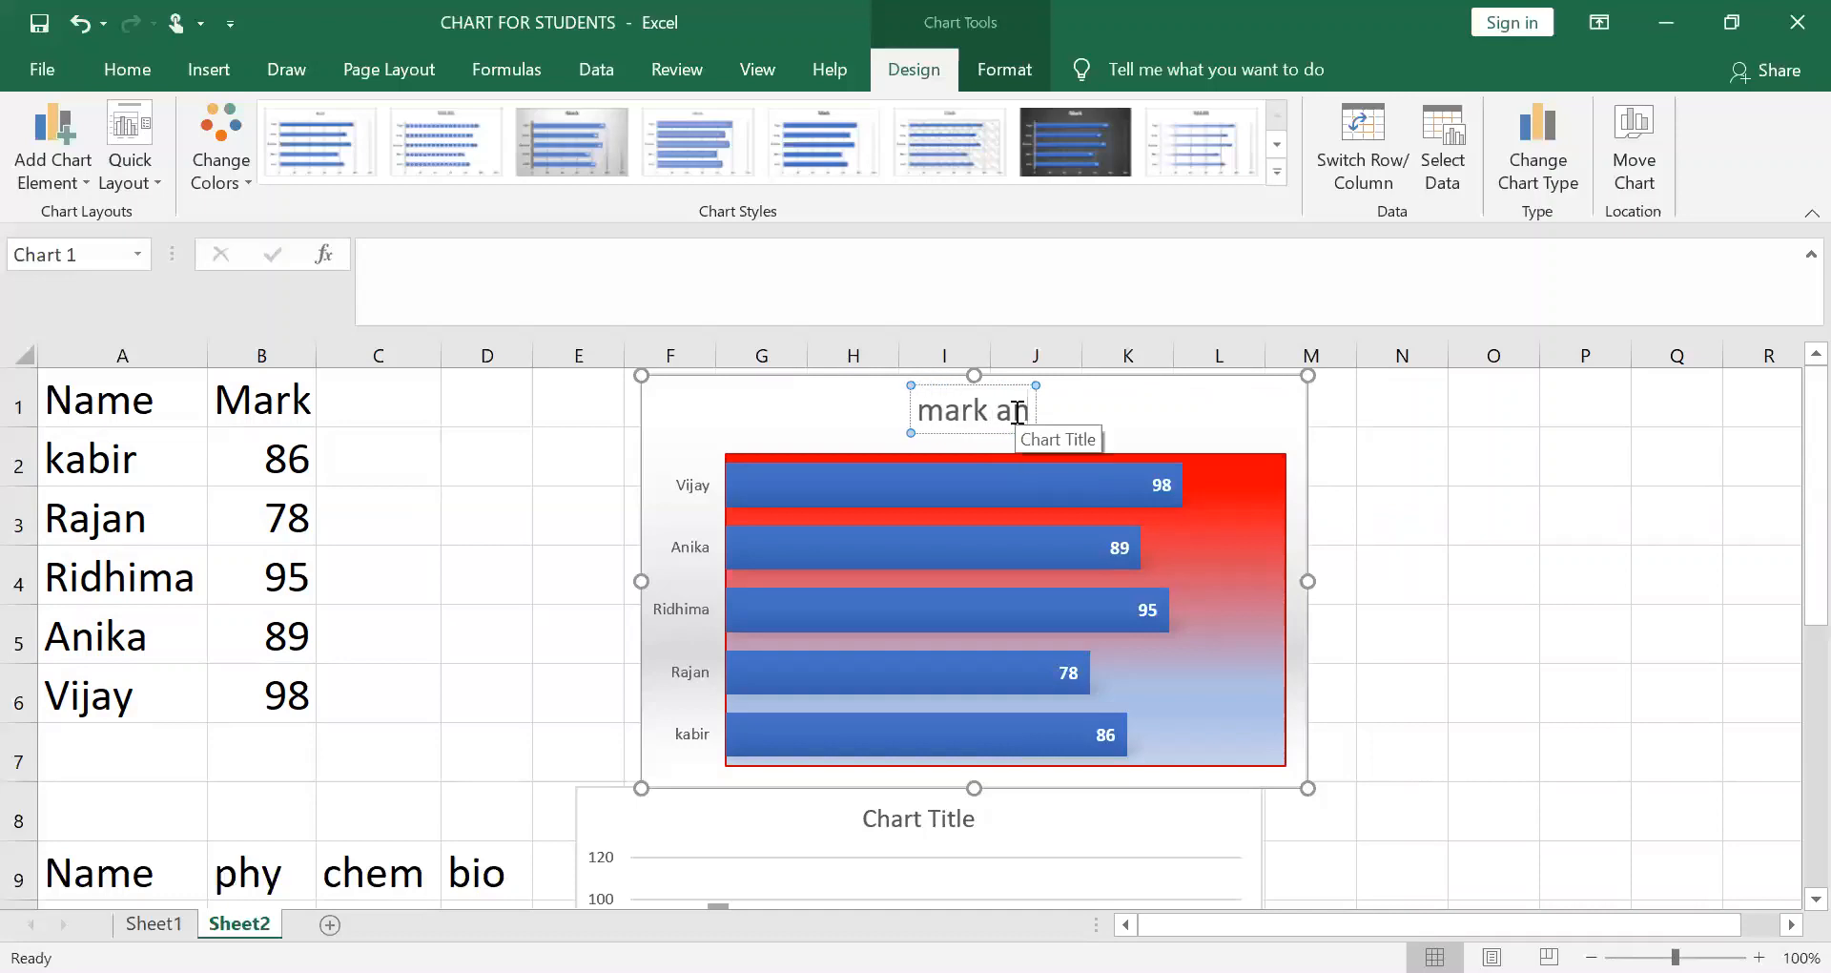
{"action": "type", "text": "alysis"}
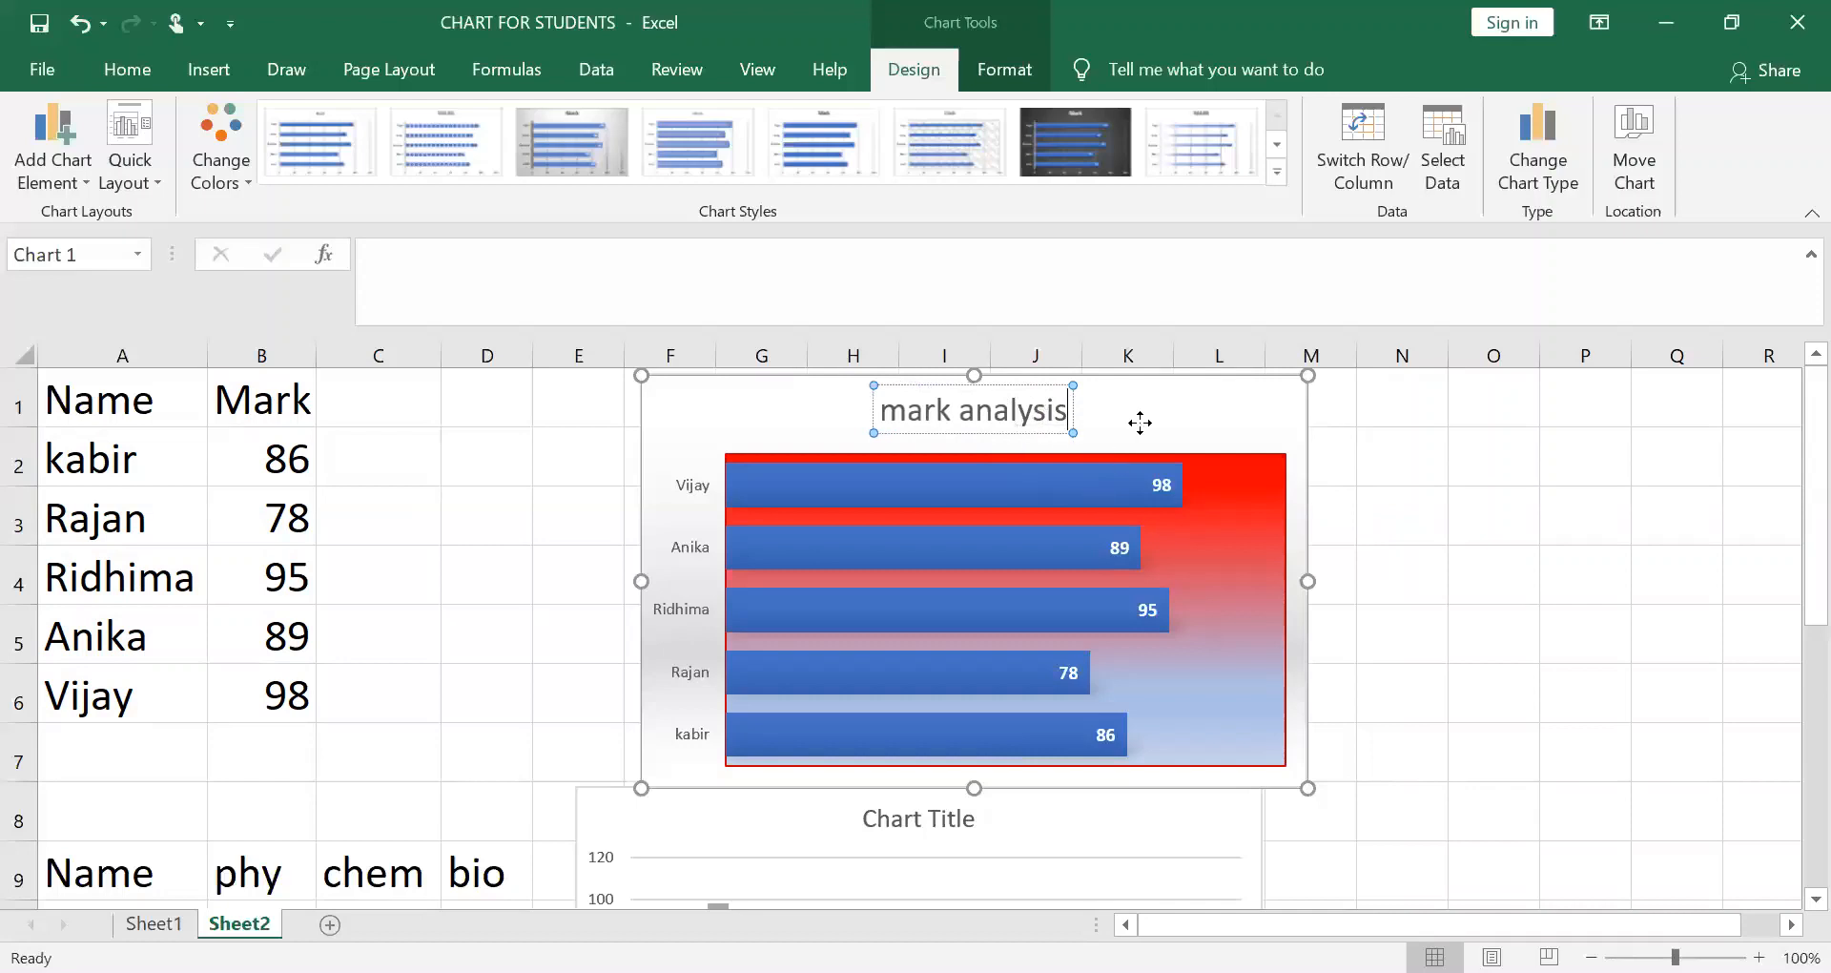
{"action": "left_click", "coordinate": [1166, 513]}
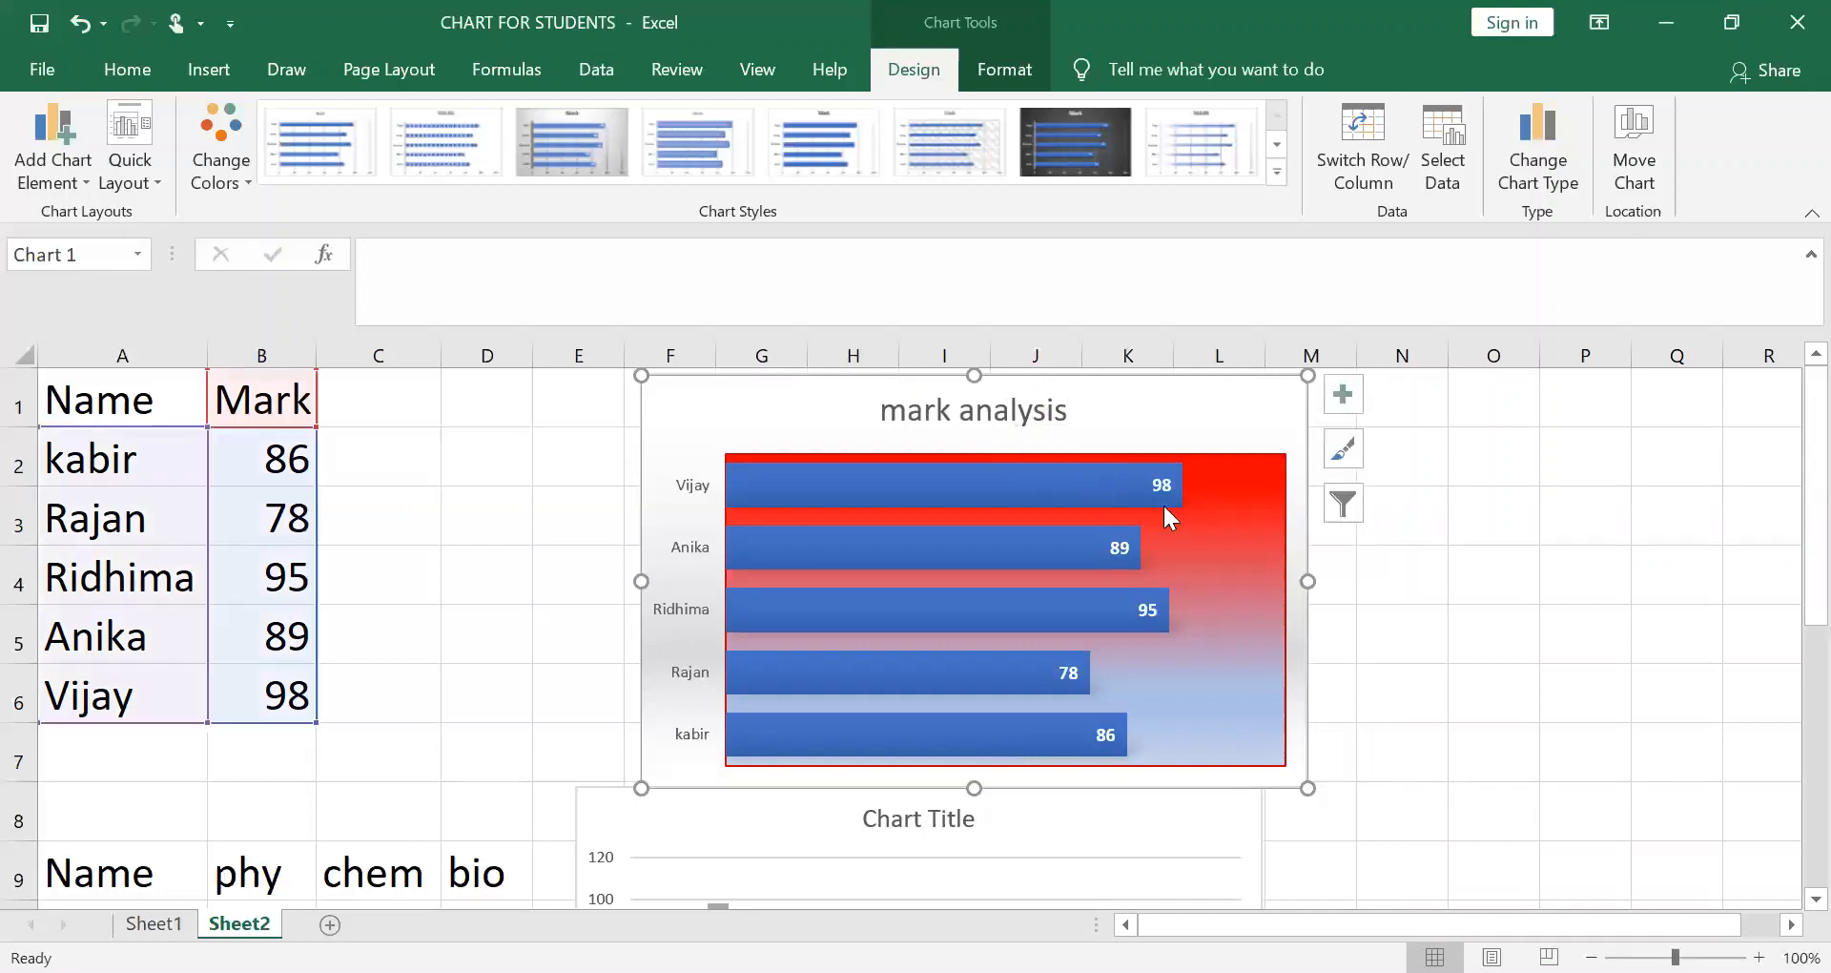
Replace the placeholder title of the three-subject chart with "mark anylsis"
{"action": "left_click", "coordinate": [957, 816]}
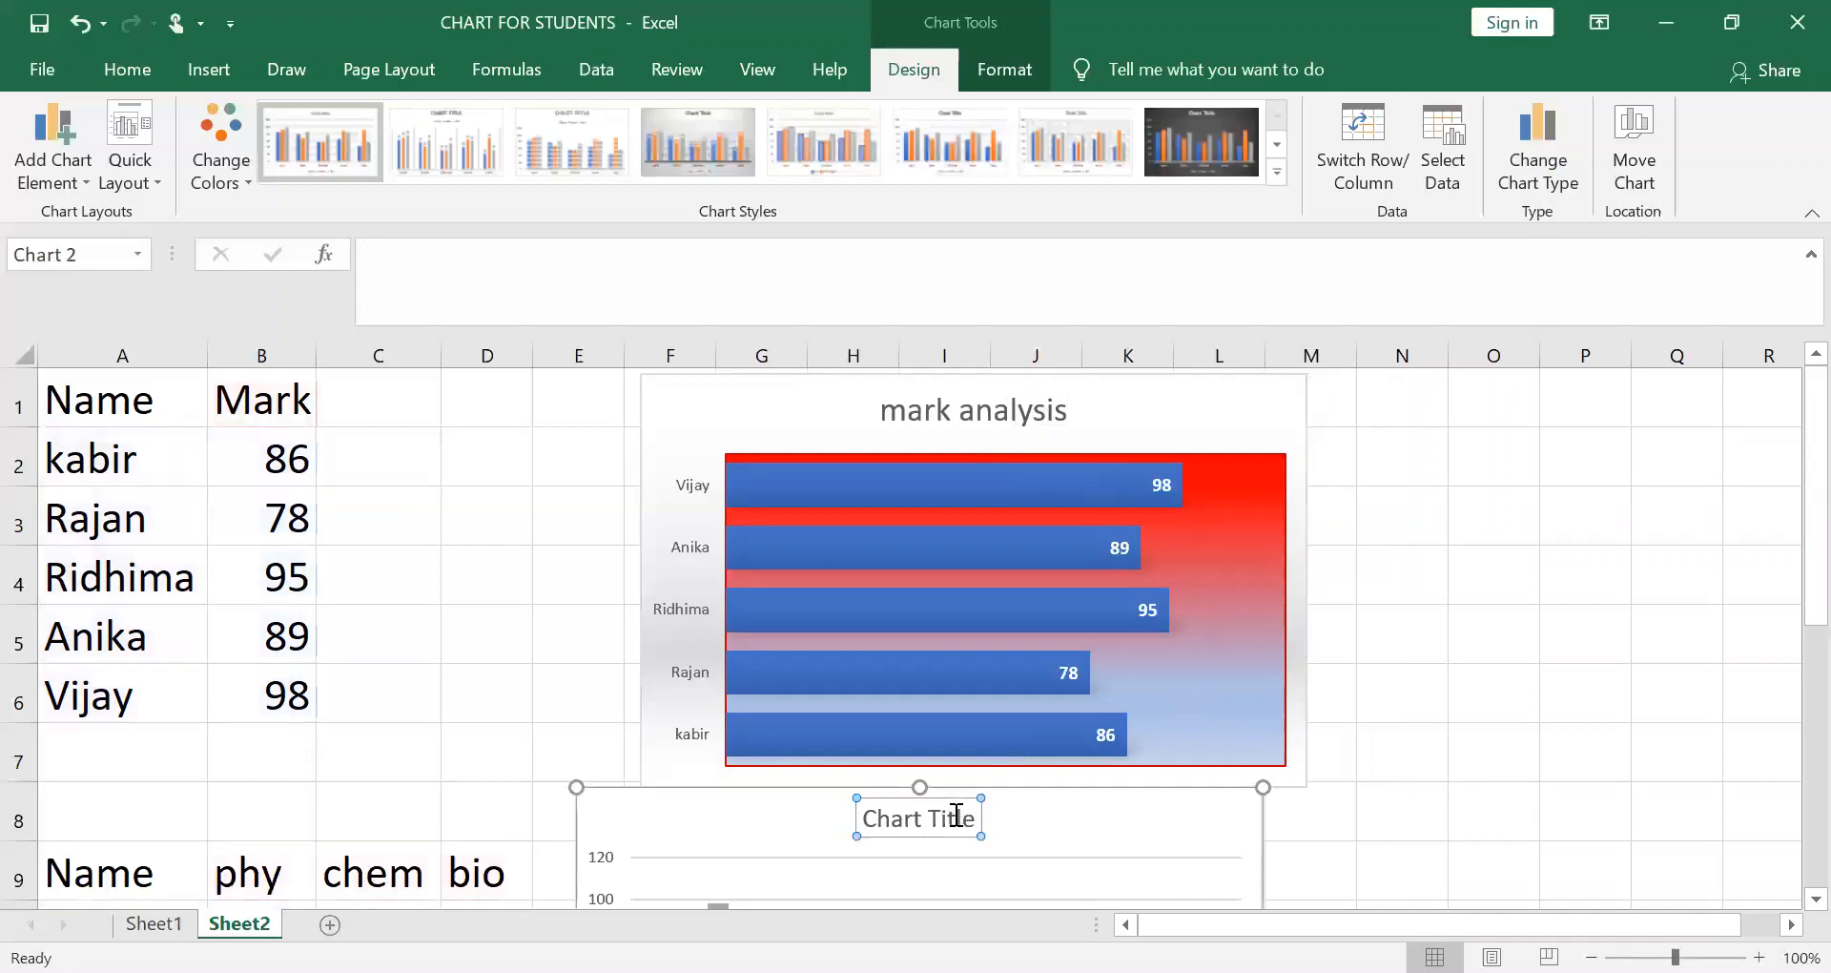
{"action": "type", "text": "ma"}
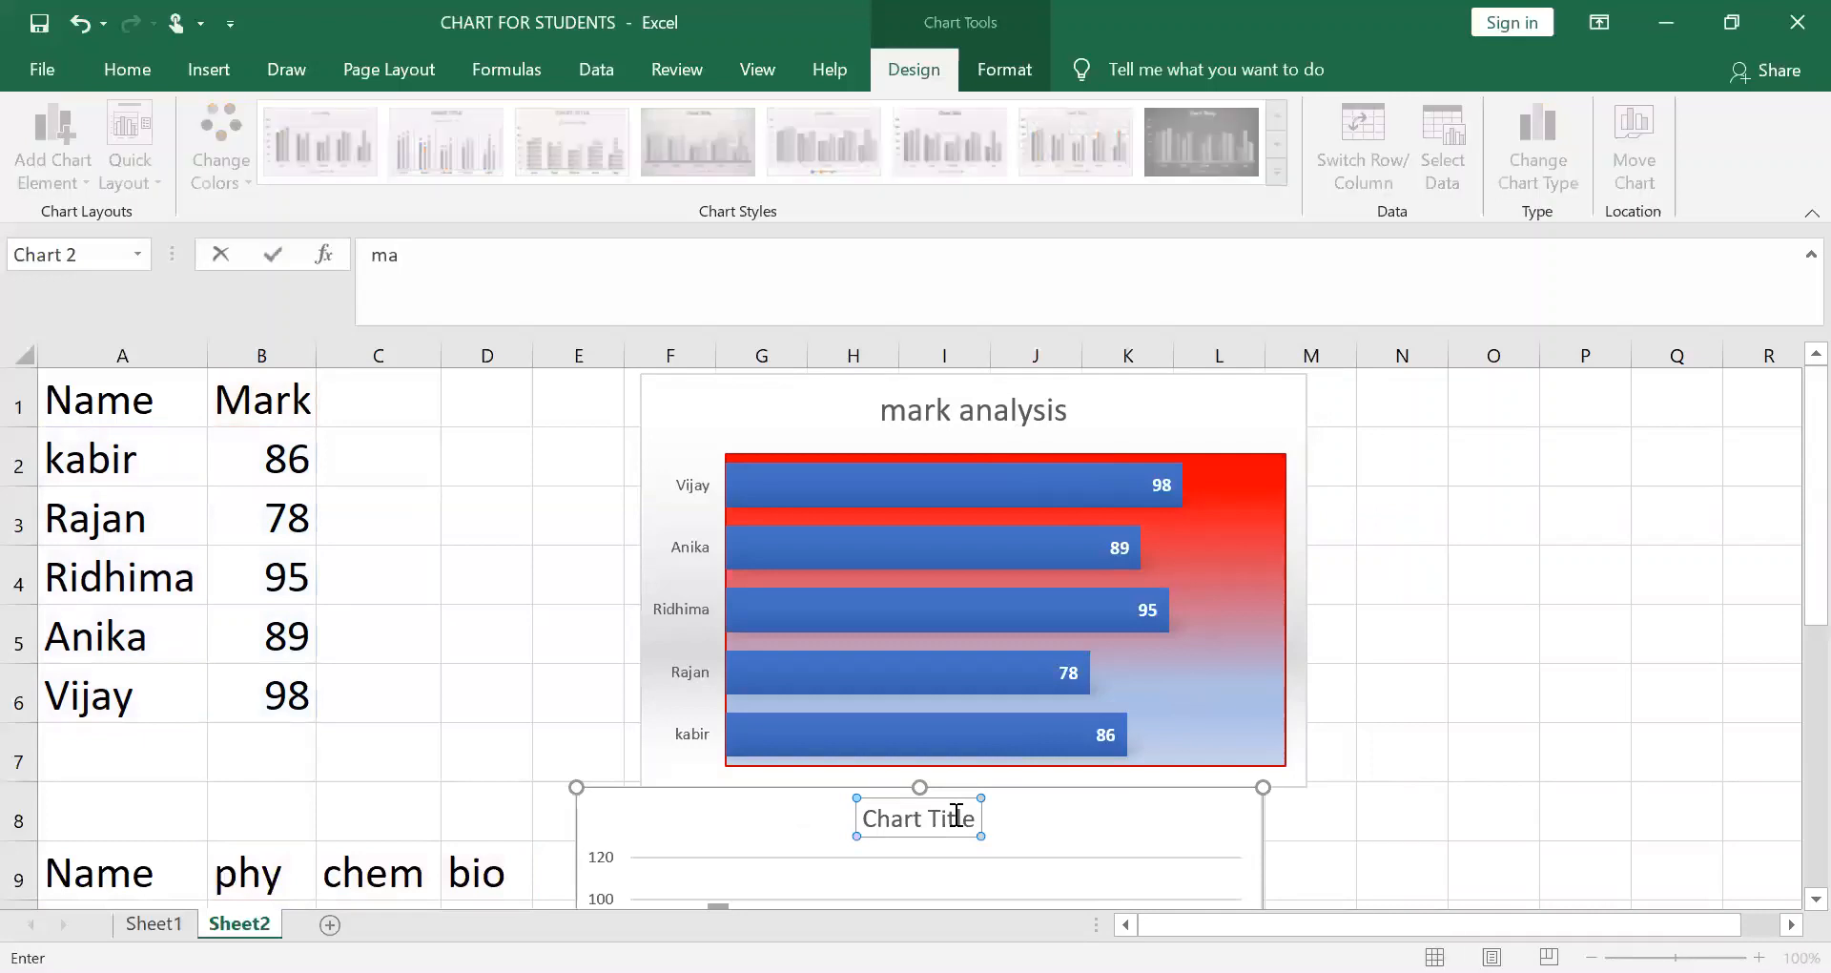
{"action": "key", "text": "Return"}
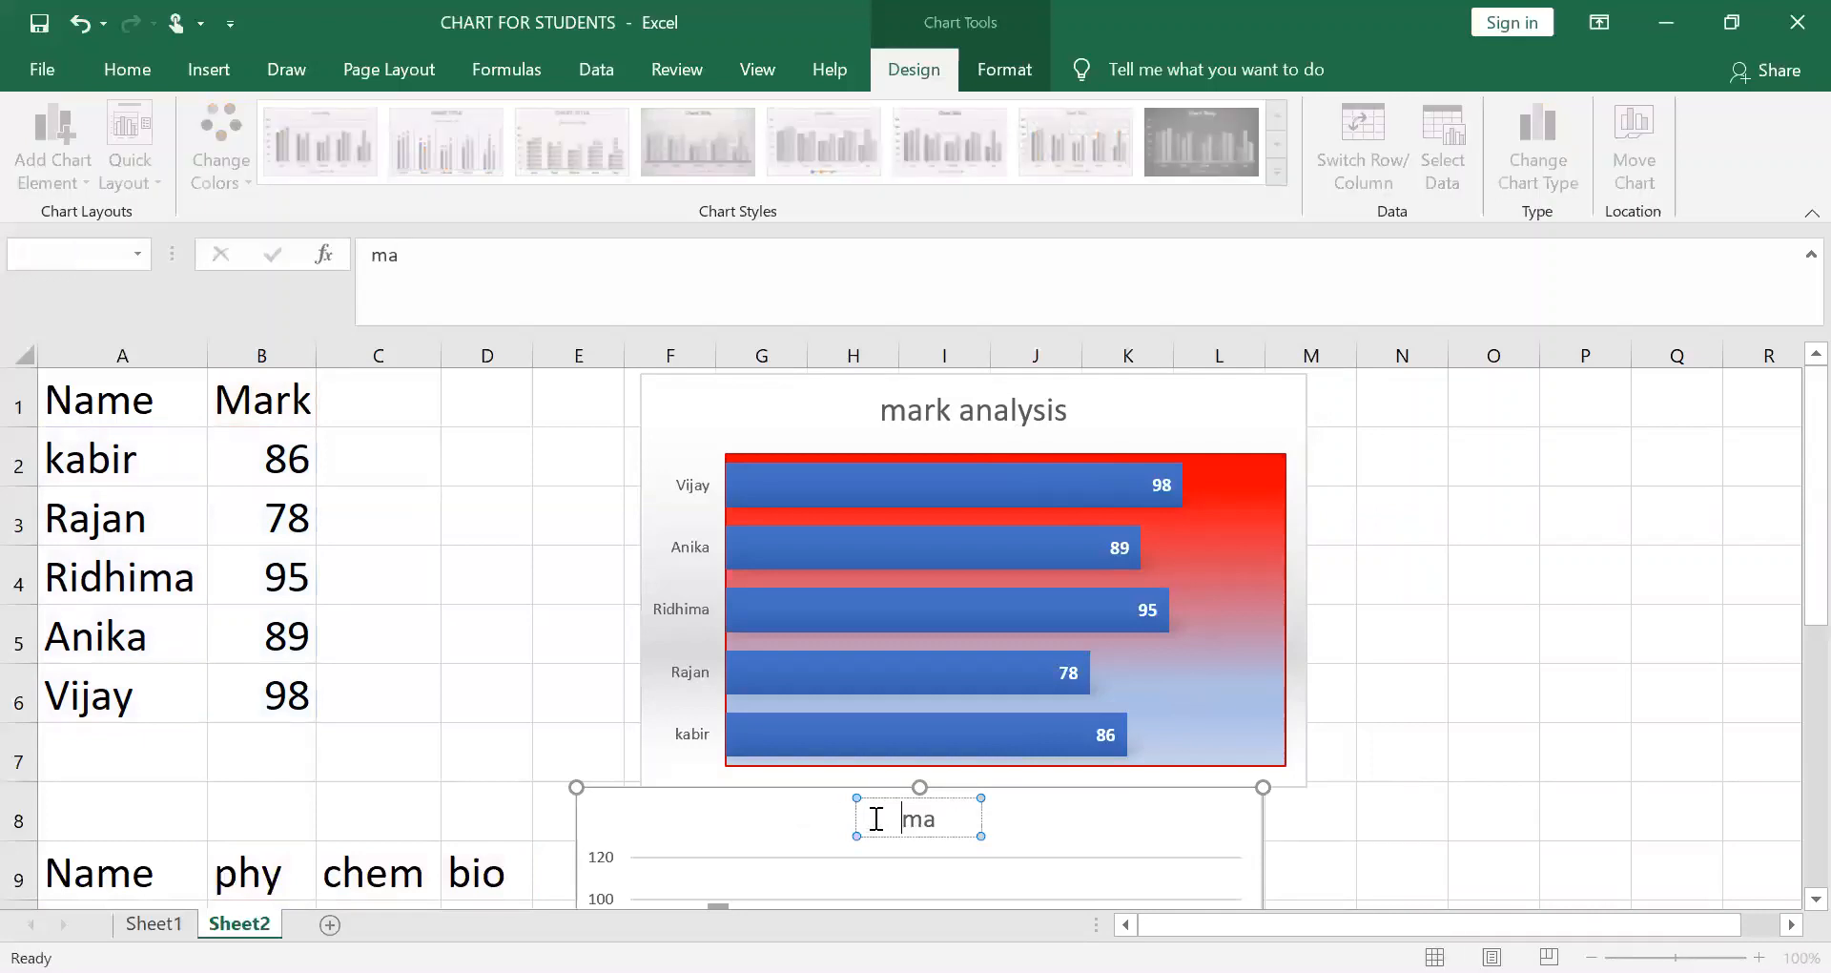
{"action": "double_click", "coordinate": [876, 818]}
{"action": "type", "text": "m"}
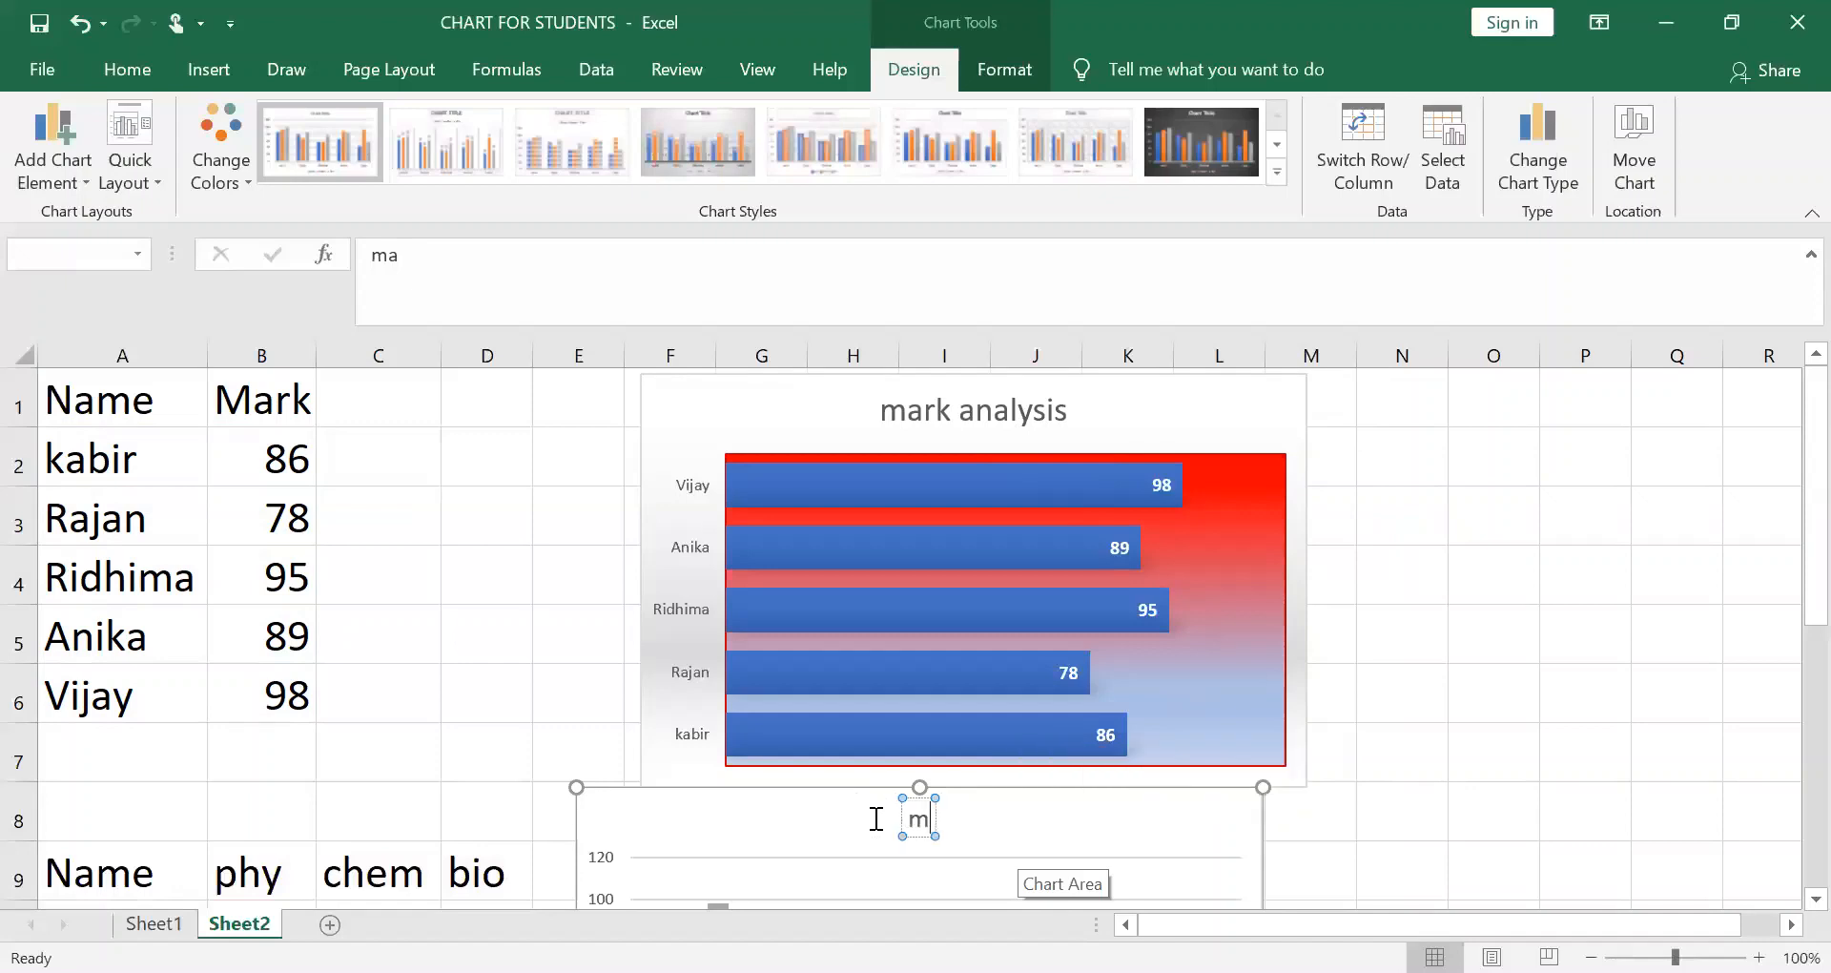
{"action": "type", "text": "ark anylsis"}
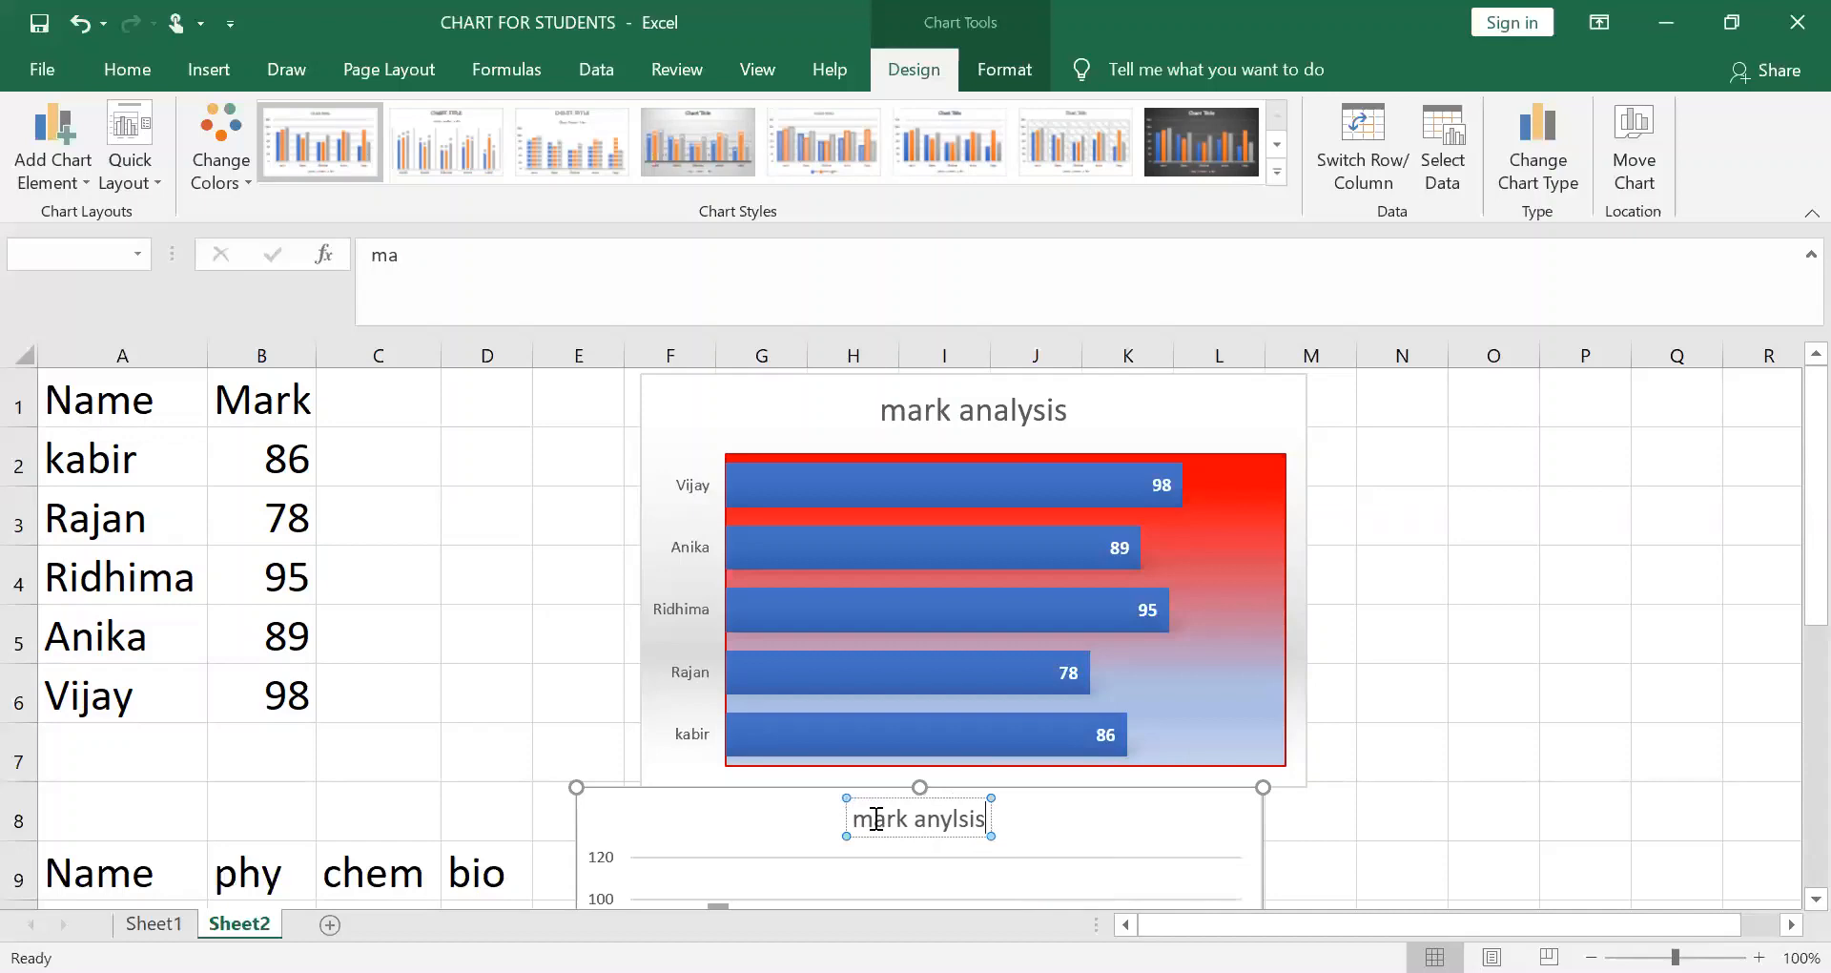
{"action": "key", "text": "Escape"}
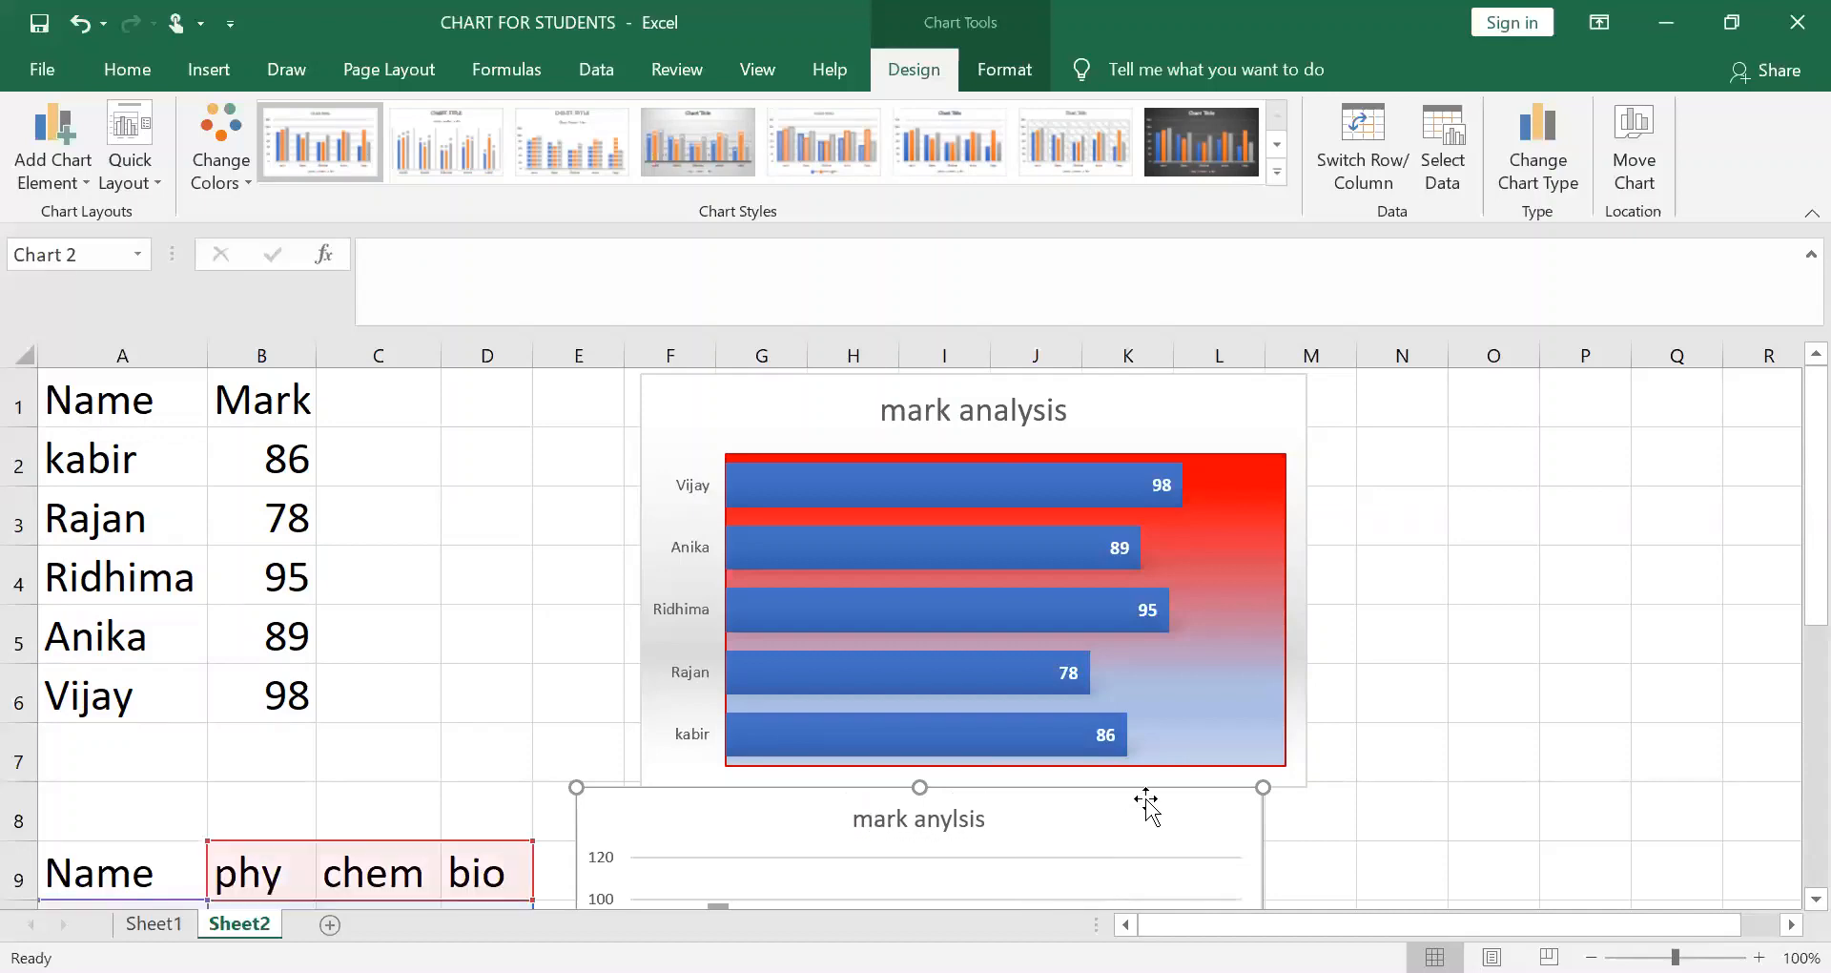
Fill the title box of the three-subject chart with orange after trying dark blue-gray, and preview other fill colours
{"action": "left_click", "coordinate": [922, 817]}
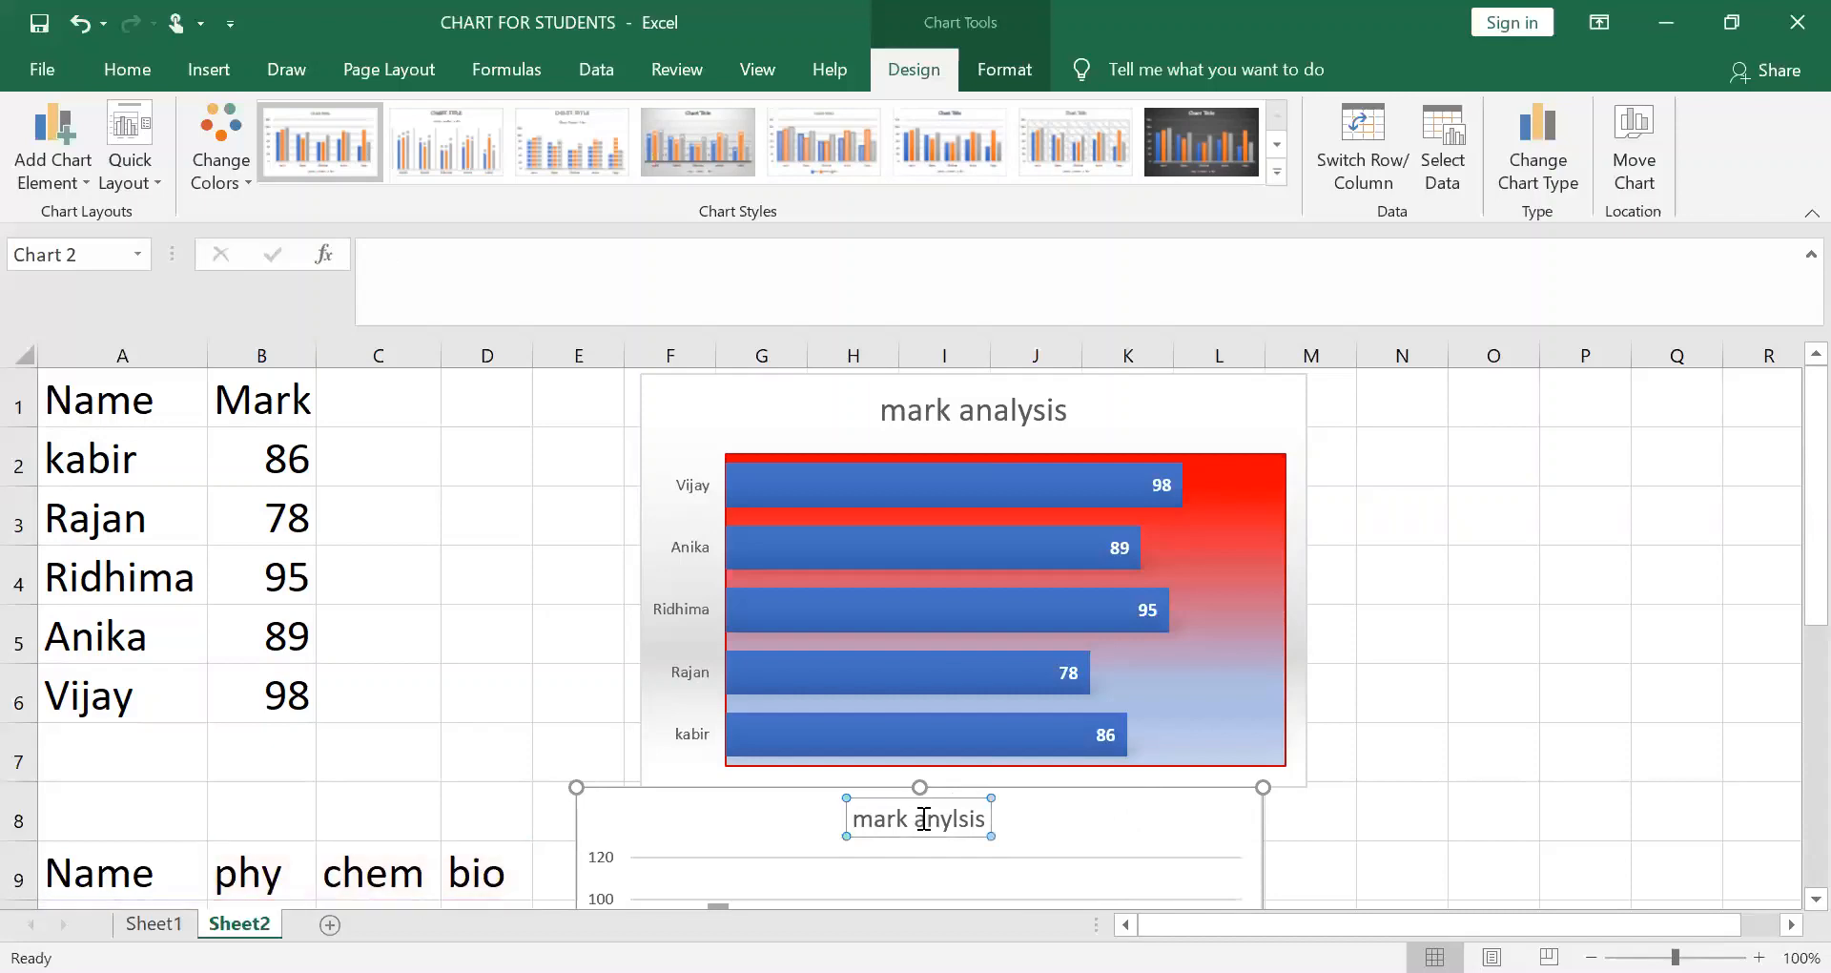
{"action": "triple_click", "coordinate": [857, 818]}
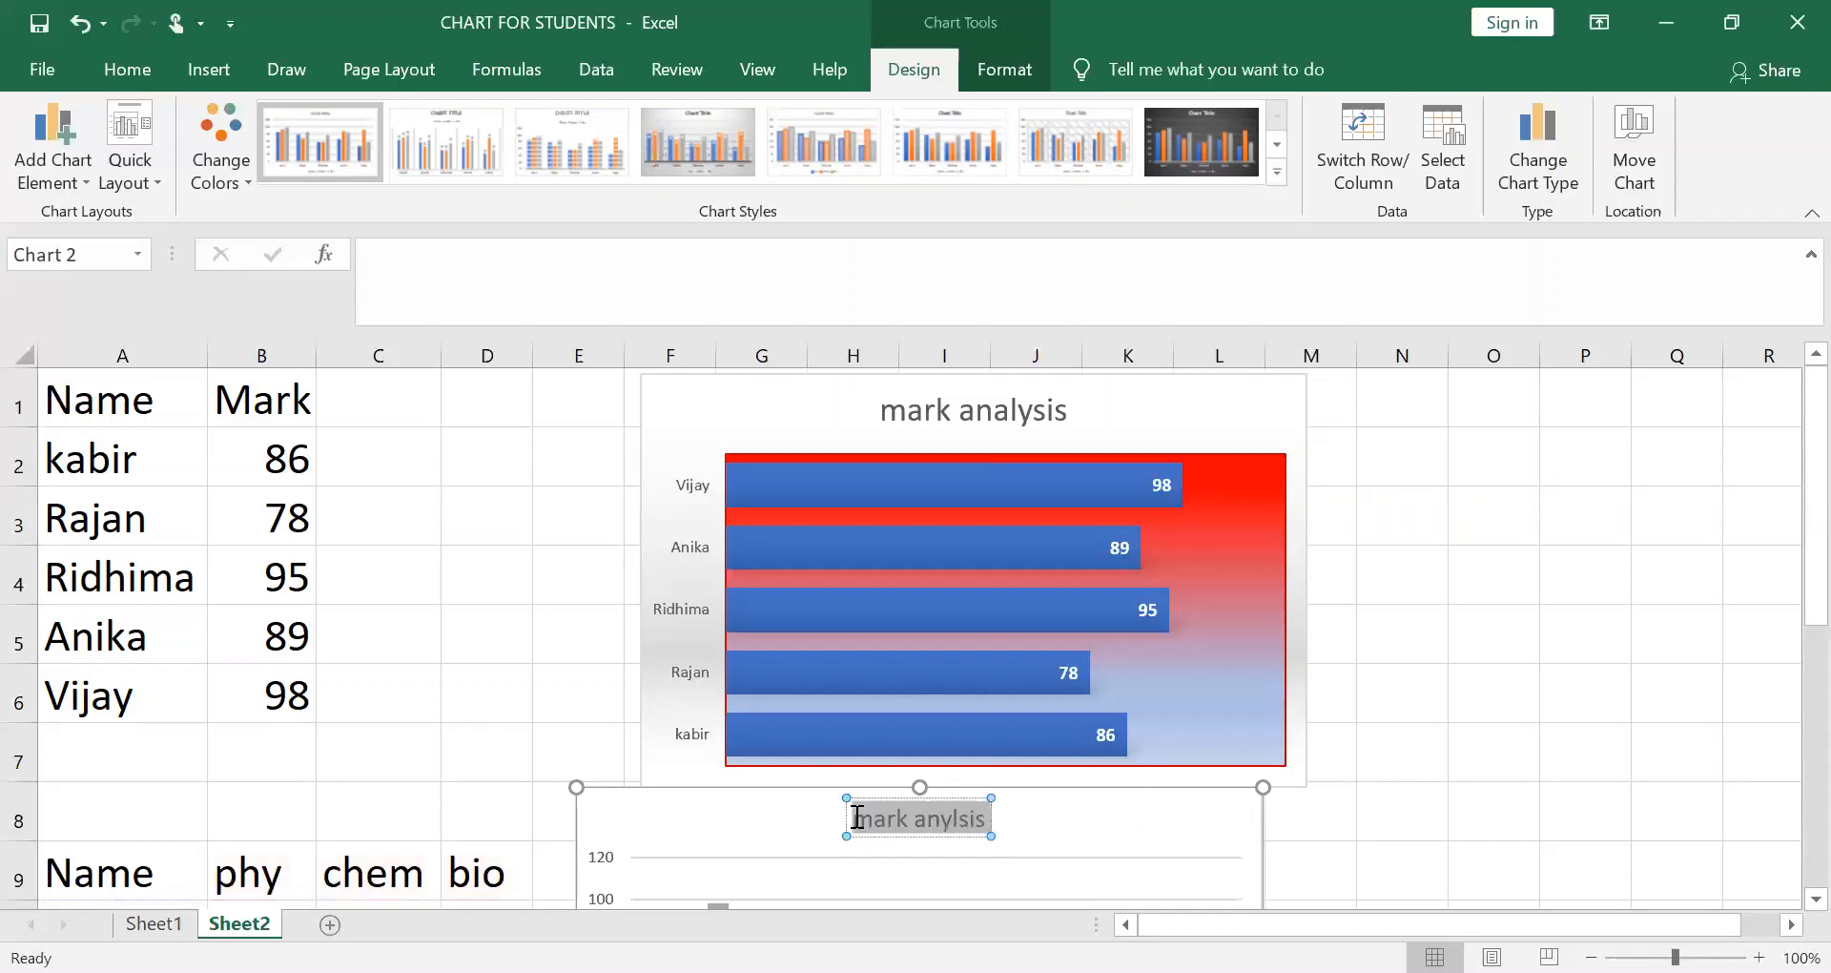
{"action": "left_click", "coordinate": [1018, 67]}
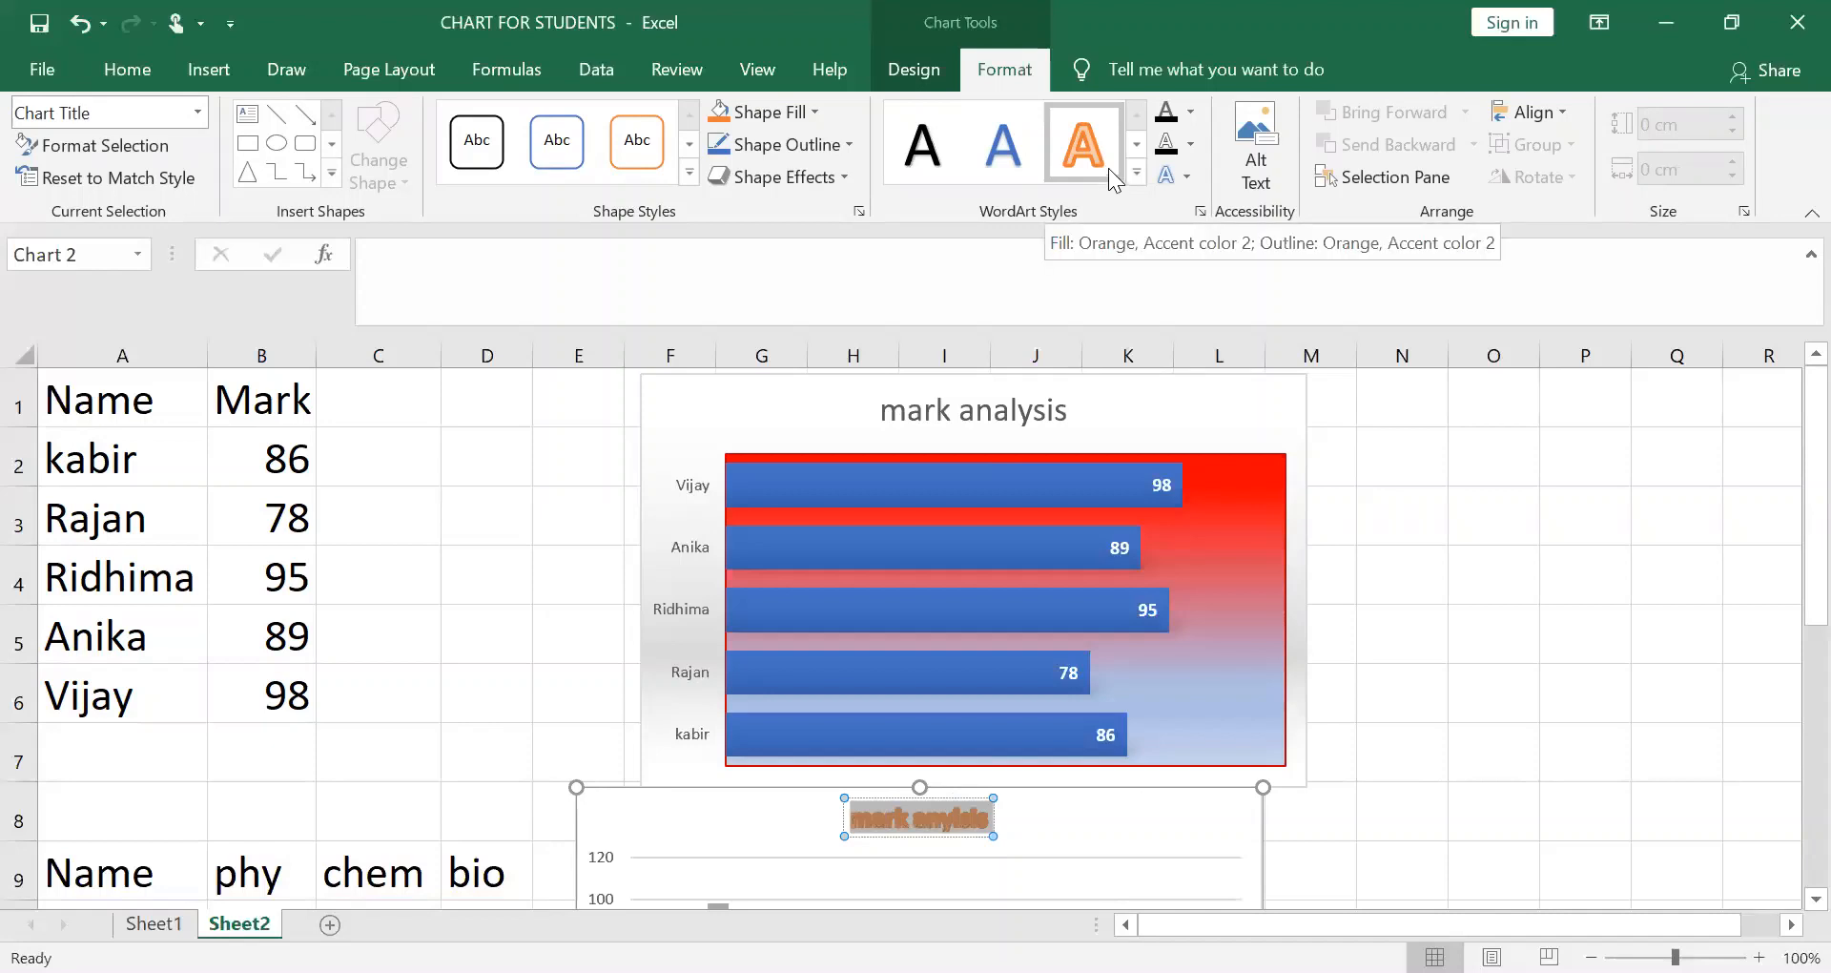
{"action": "left_click", "coordinate": [814, 113]}
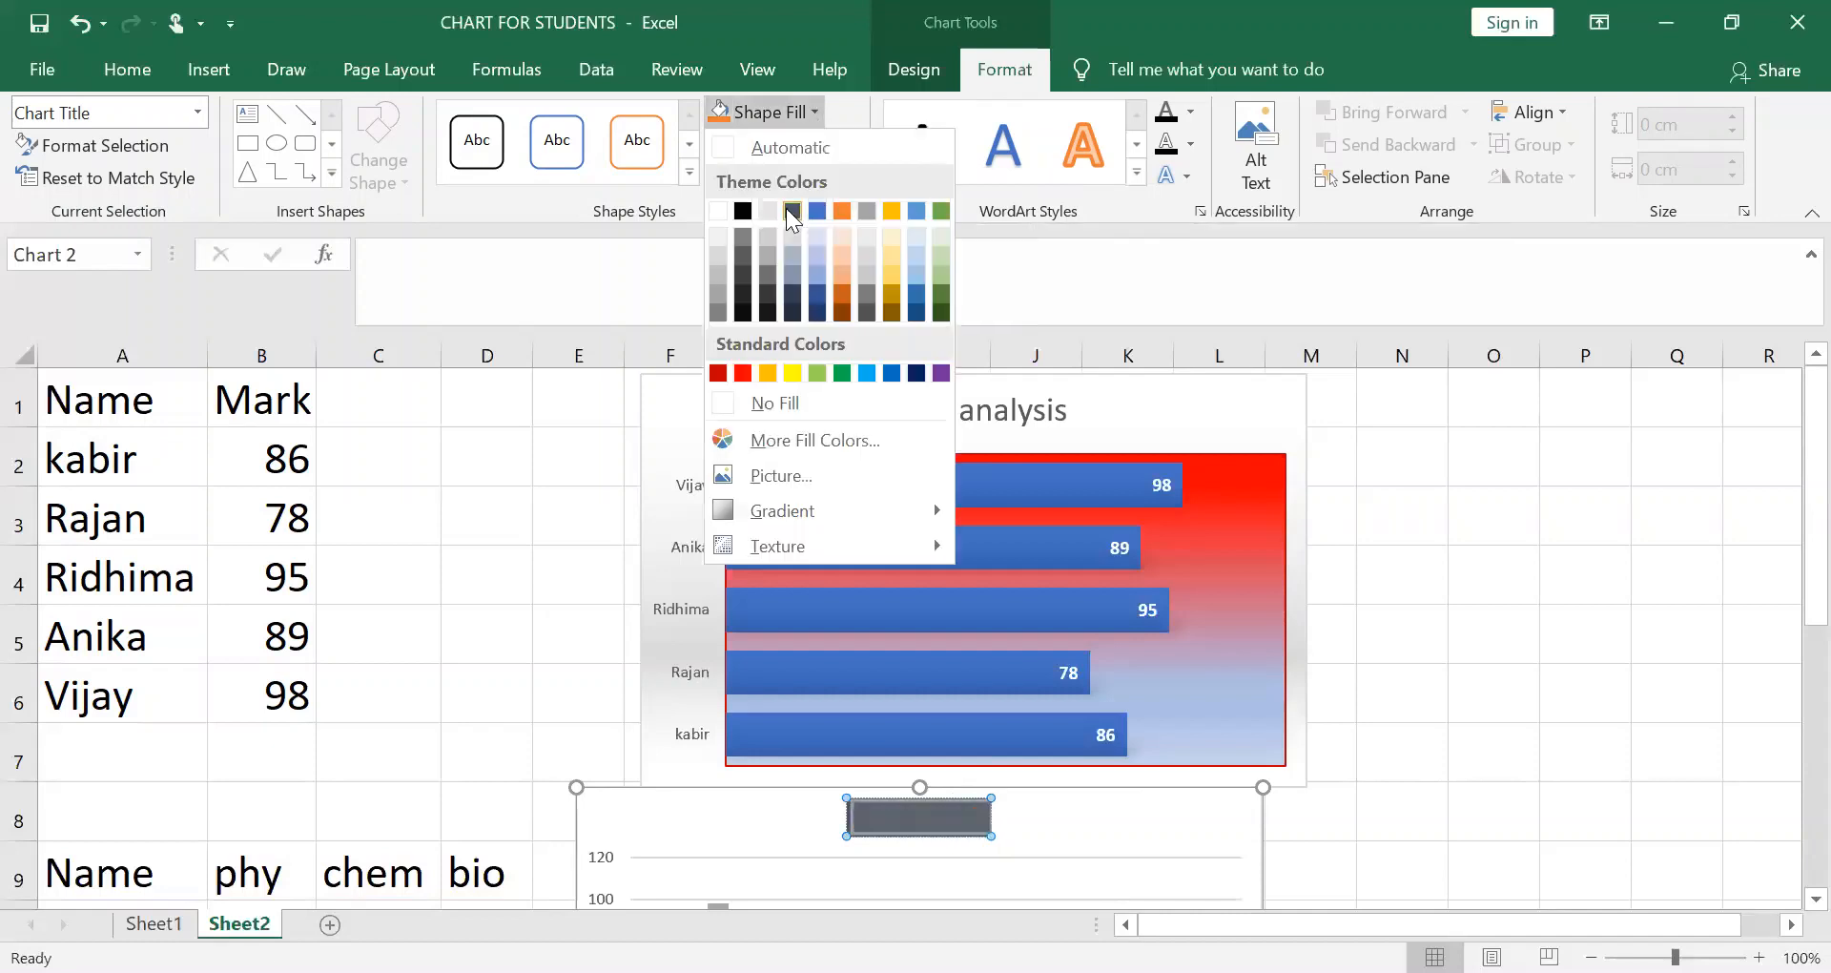
{"action": "left_click", "coordinate": [788, 210]}
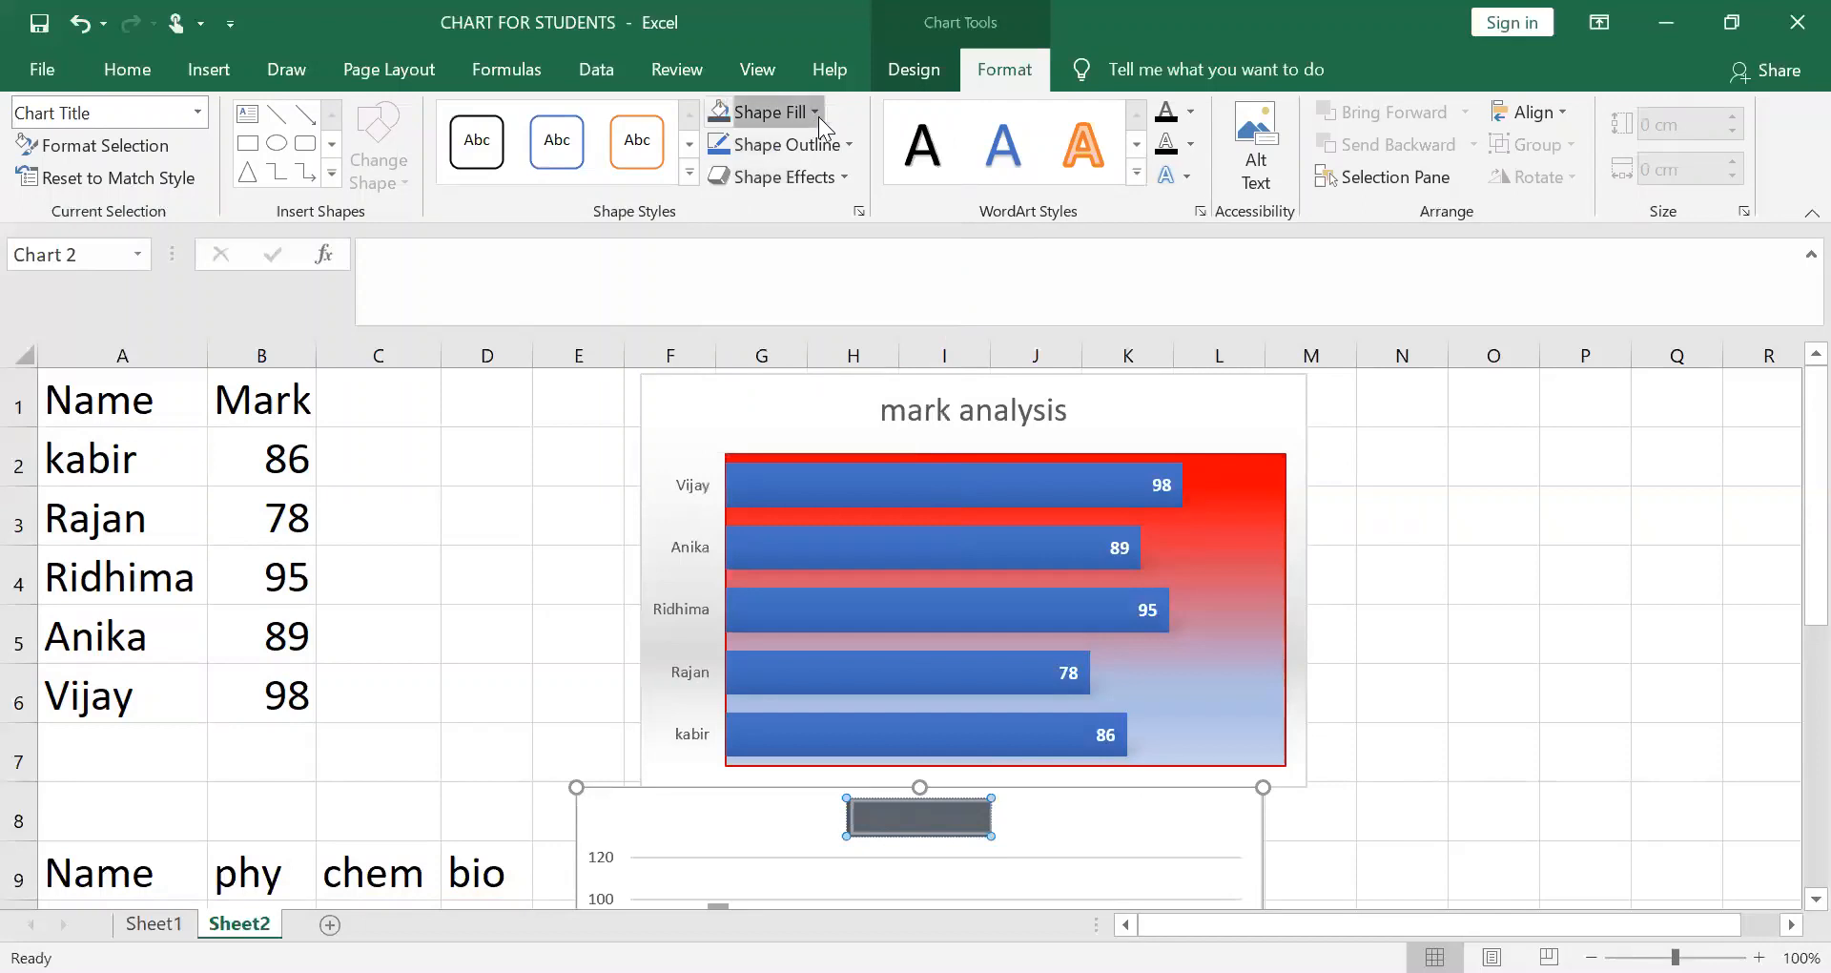
{"action": "left_click", "coordinate": [817, 113]}
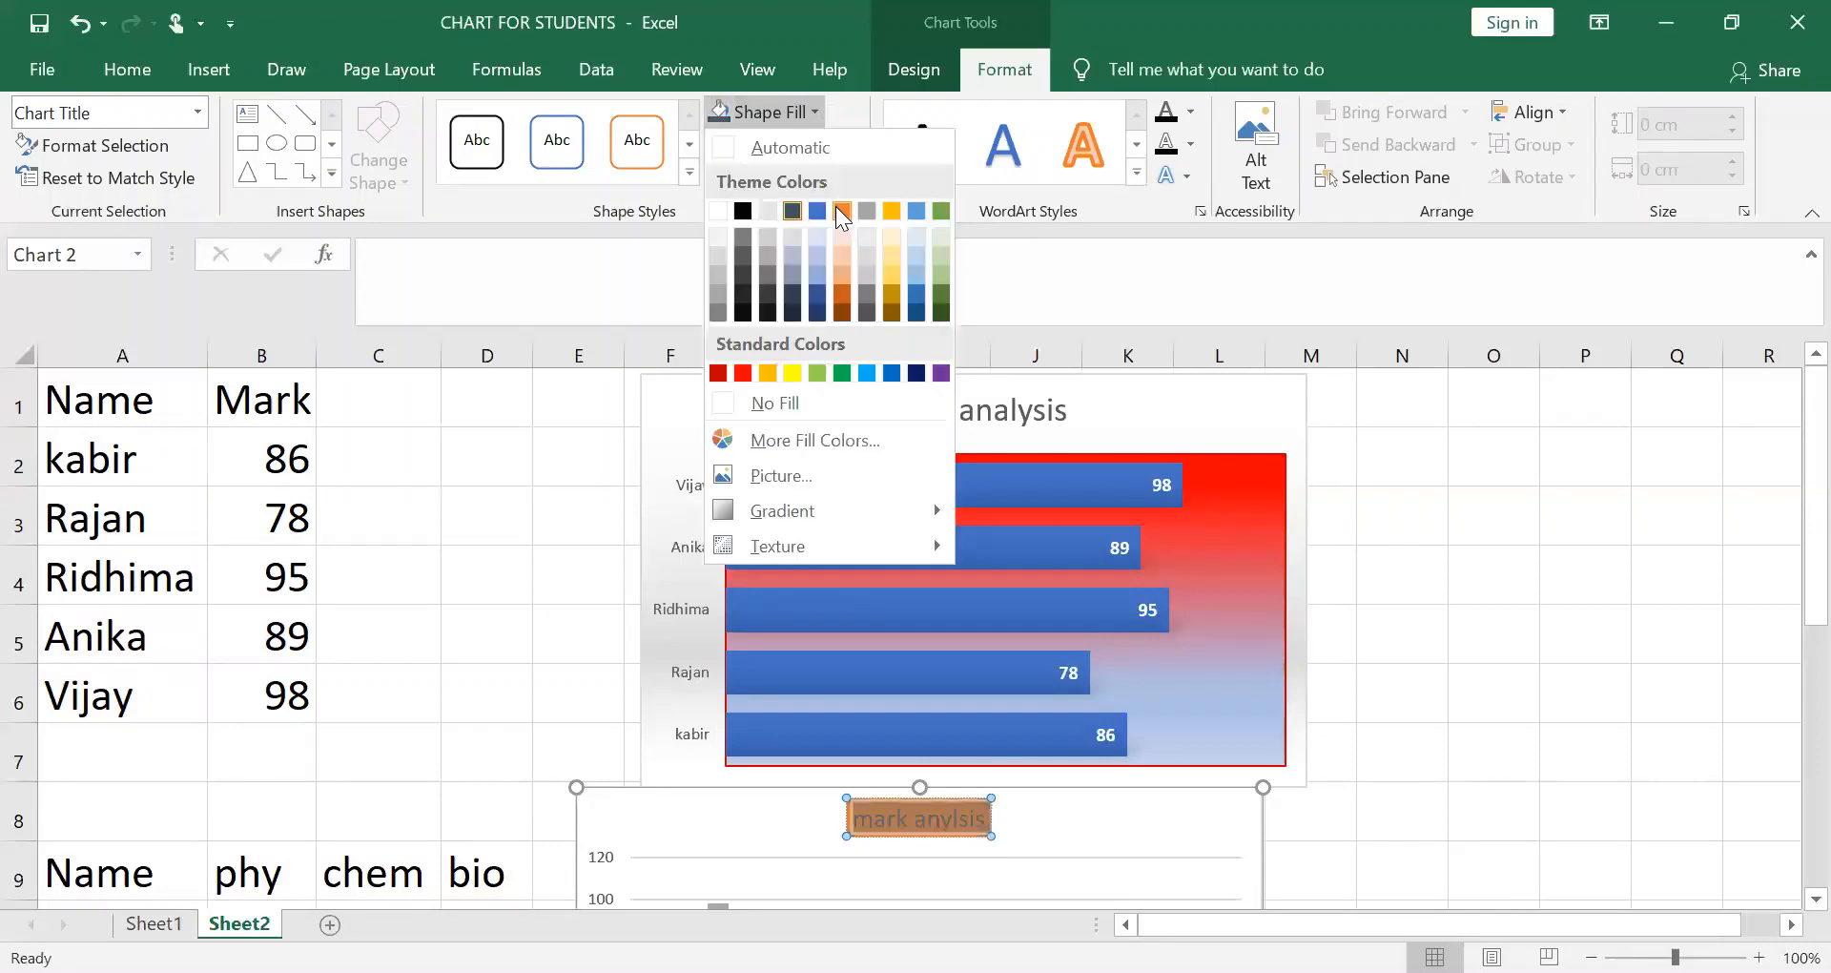
{"action": "left_click", "coordinate": [841, 209]}
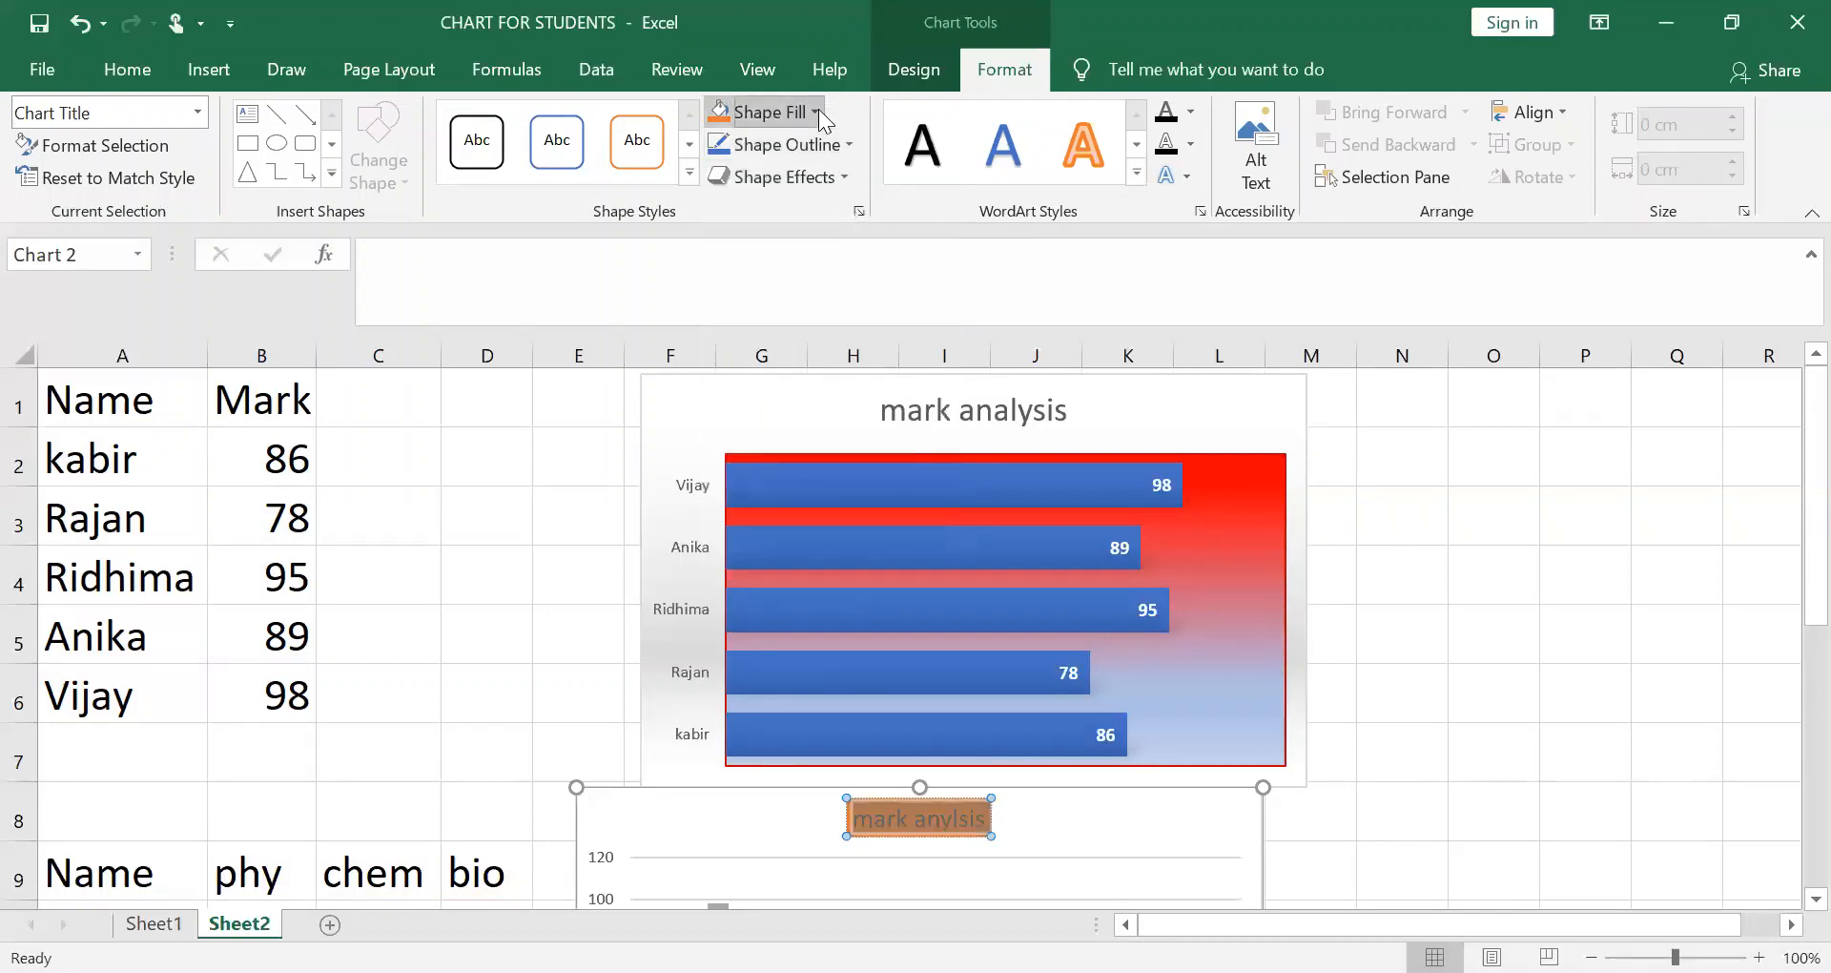
{"action": "left_click", "coordinate": [817, 112]}
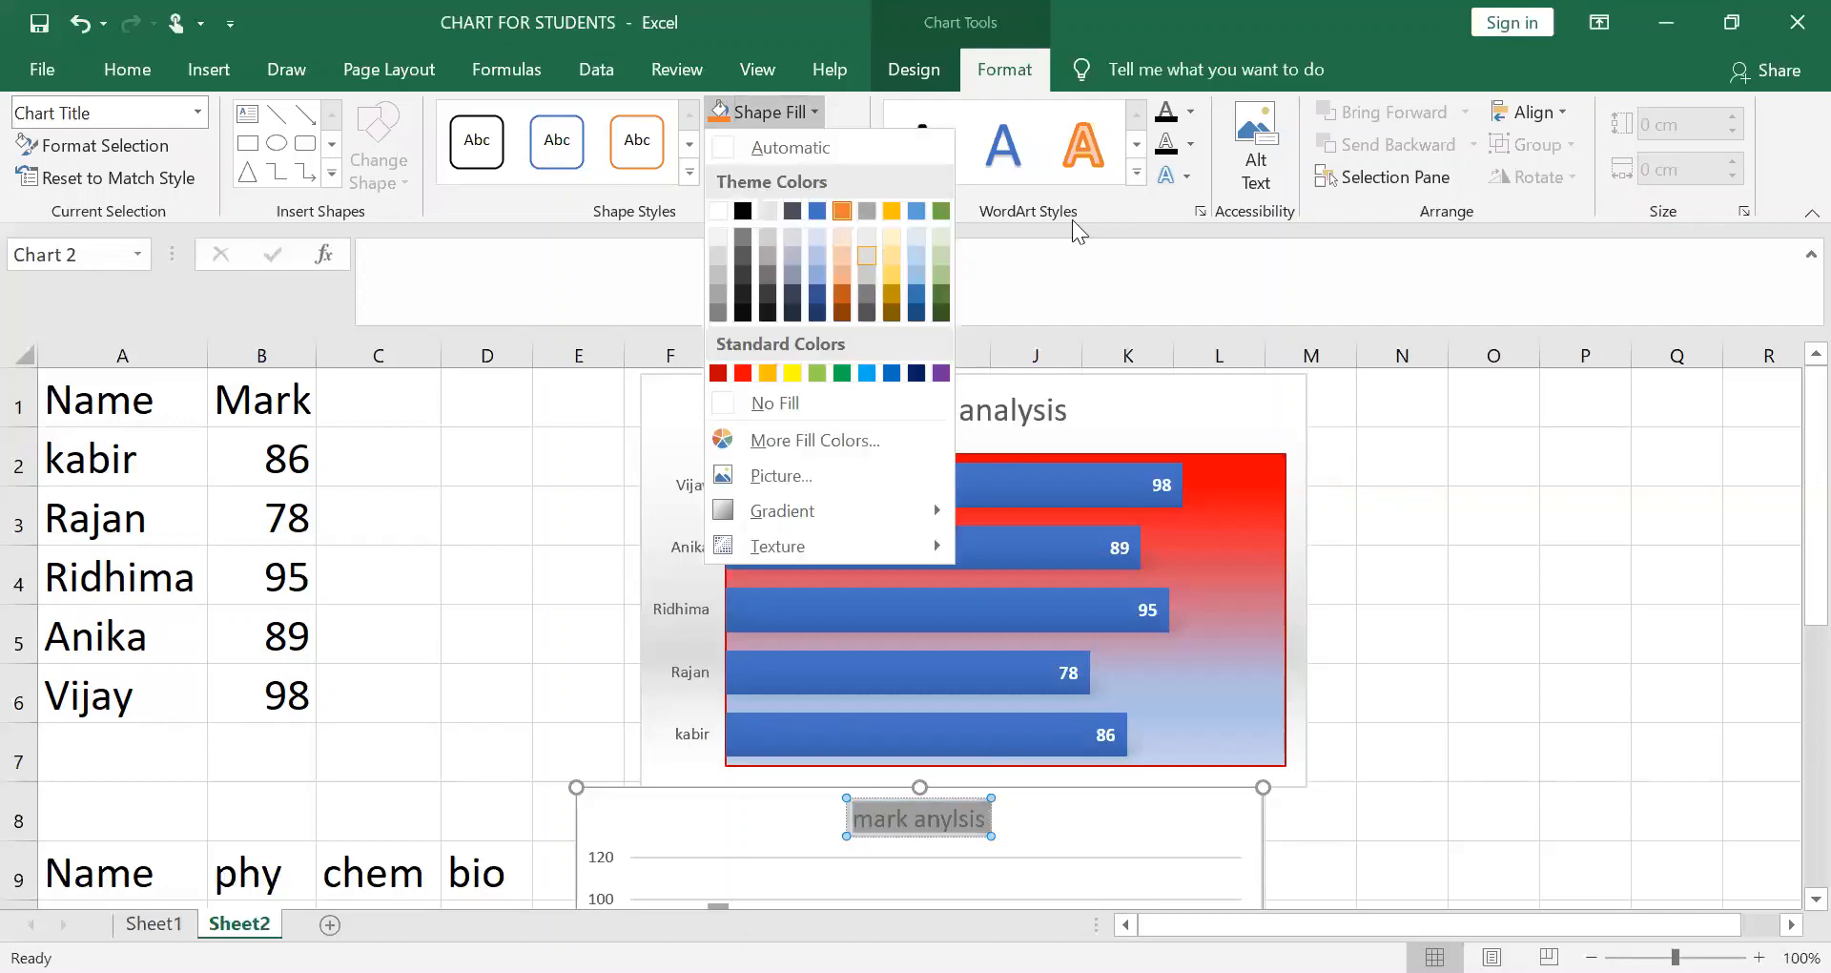
Fill the three-subject chart's title box with light gray and apply the blue WordArt style to its text
{"action": "left_click", "coordinate": [870, 255]}
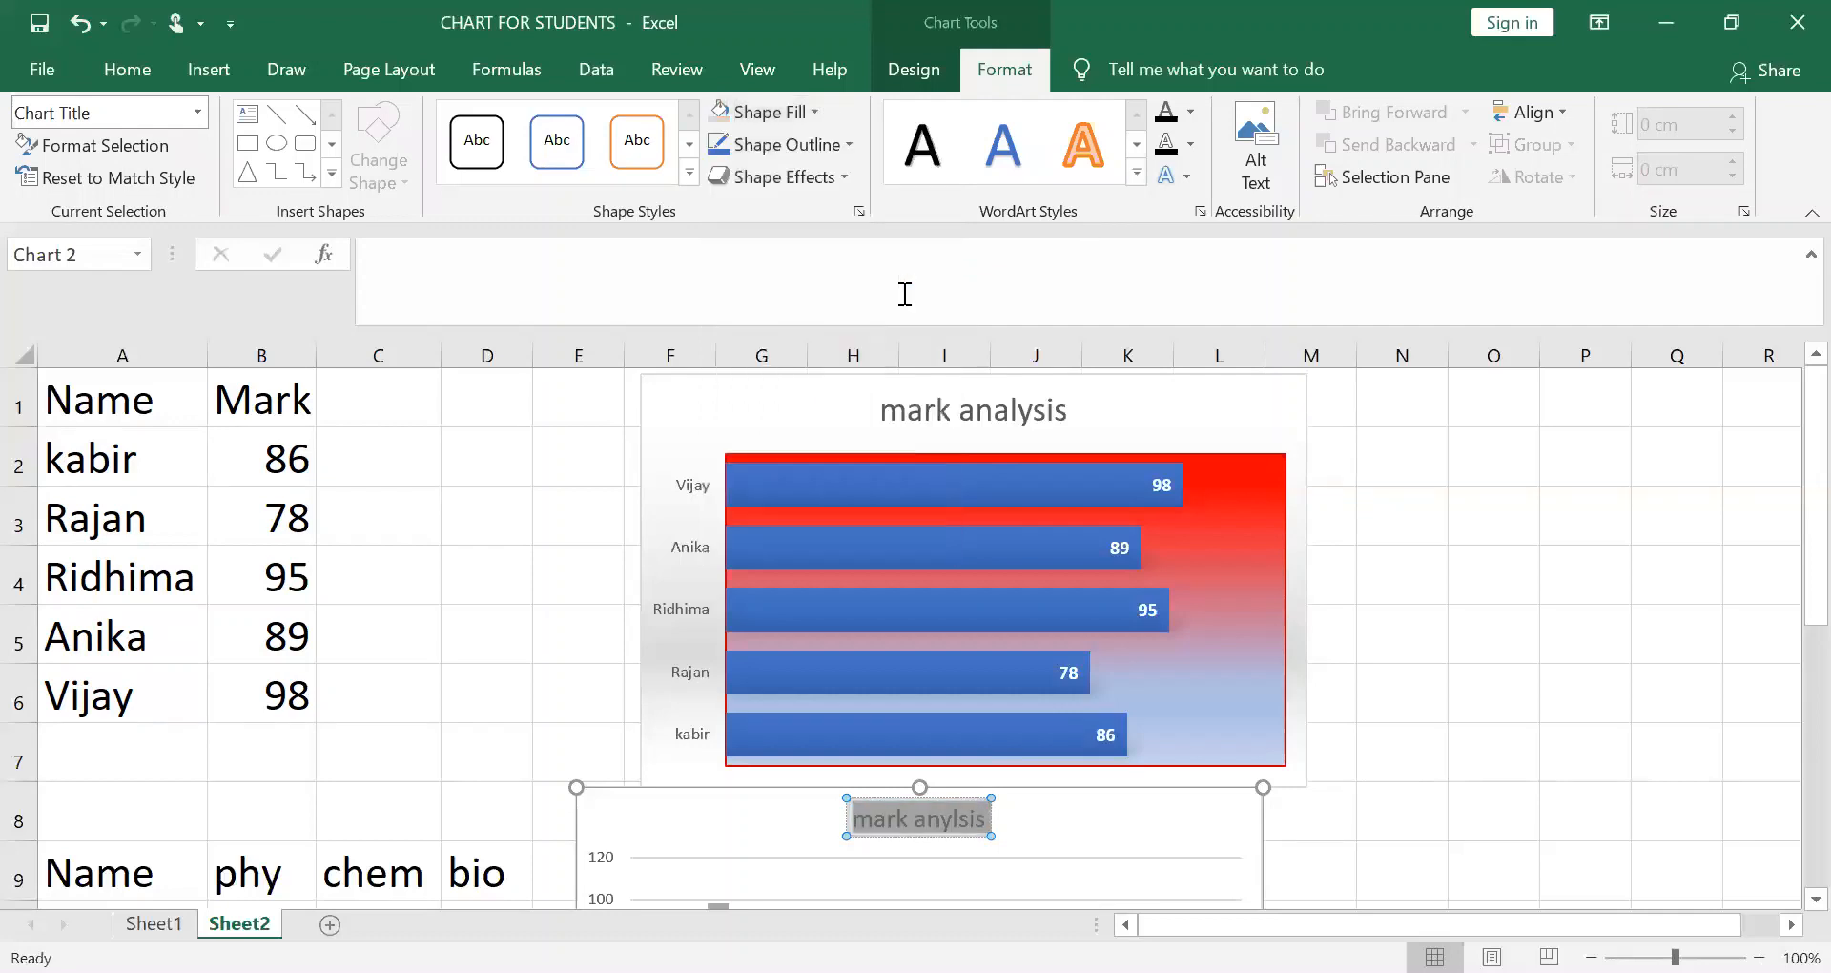
{"action": "left_click", "coordinate": [1082, 168]}
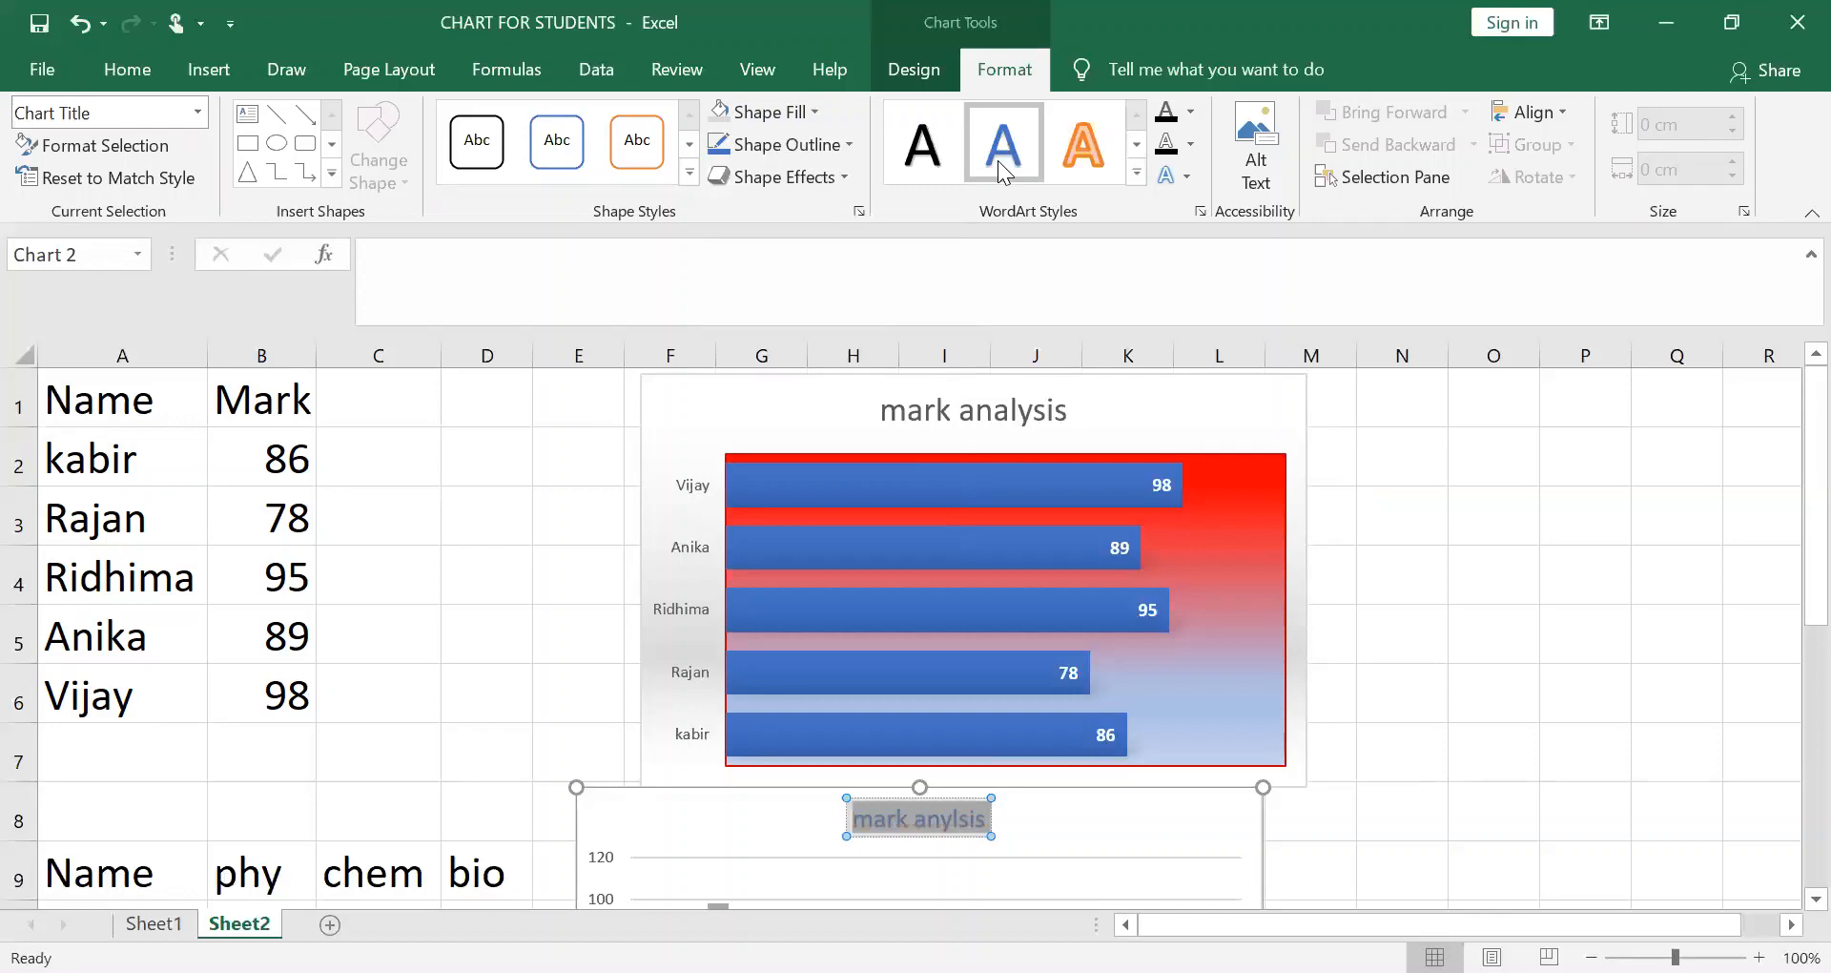
Try the Centered Overlay position for the three-subject chart's title and undo it
{"action": "left_click", "coordinate": [909, 72]}
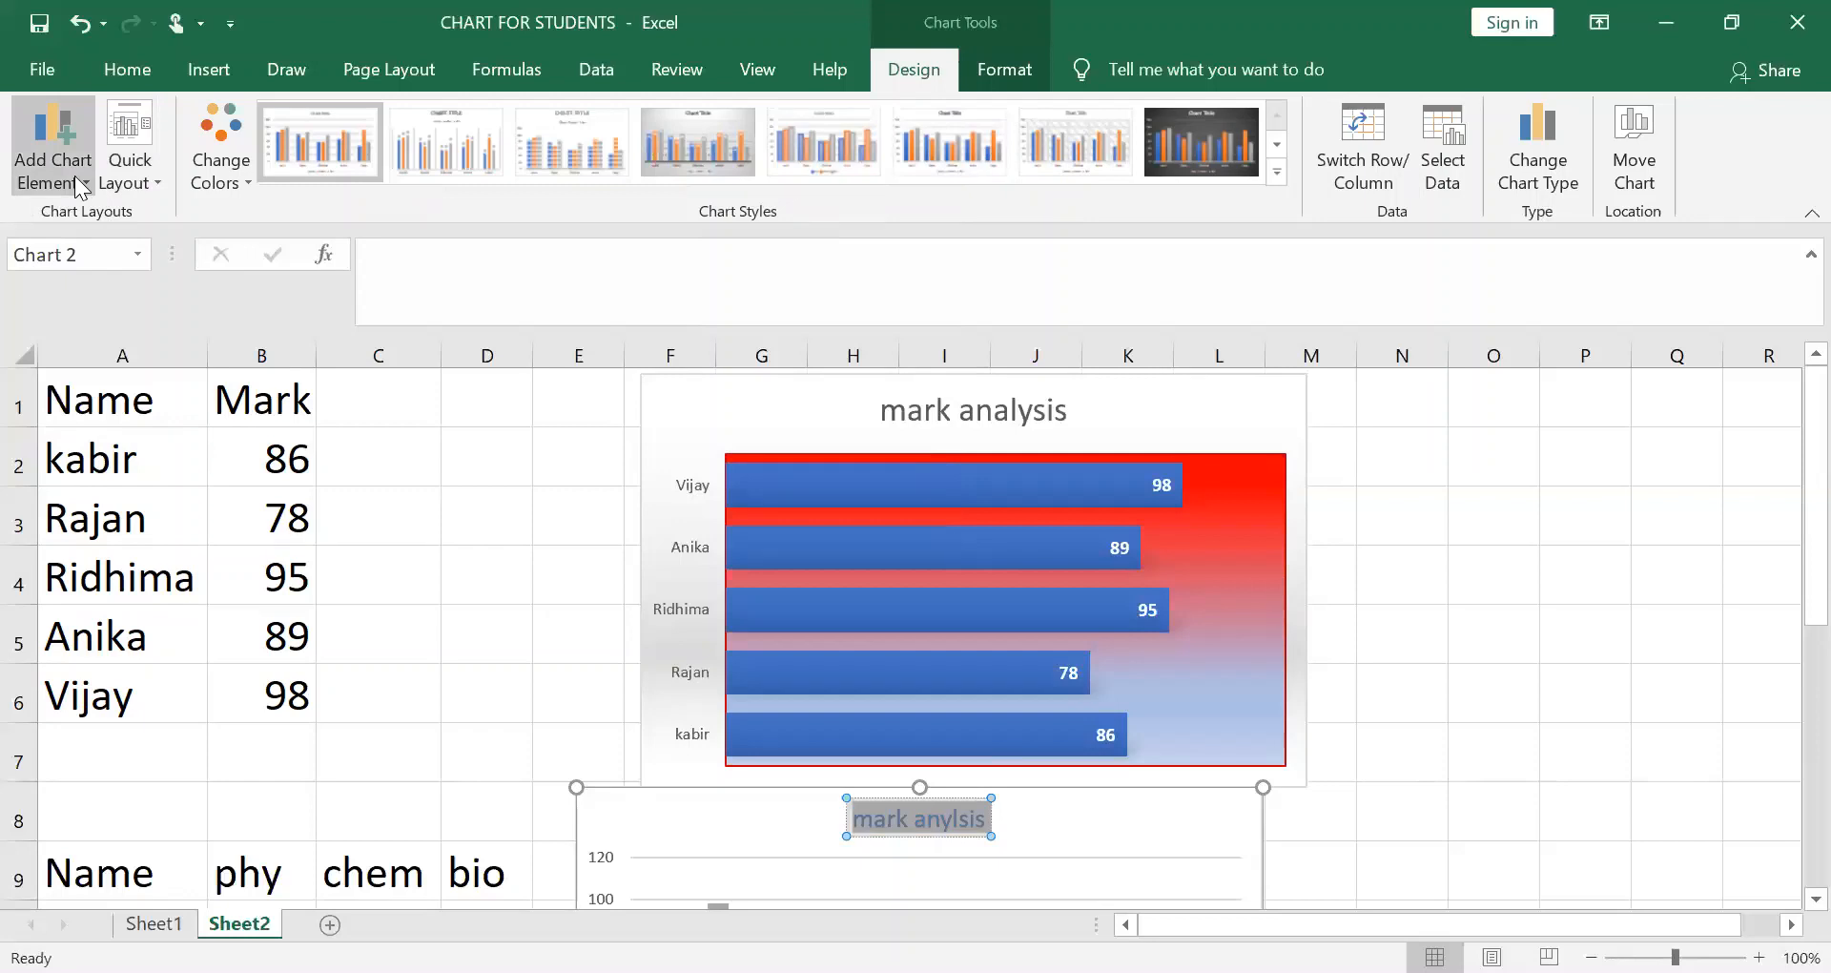
{"action": "left_click", "coordinate": [74, 175]}
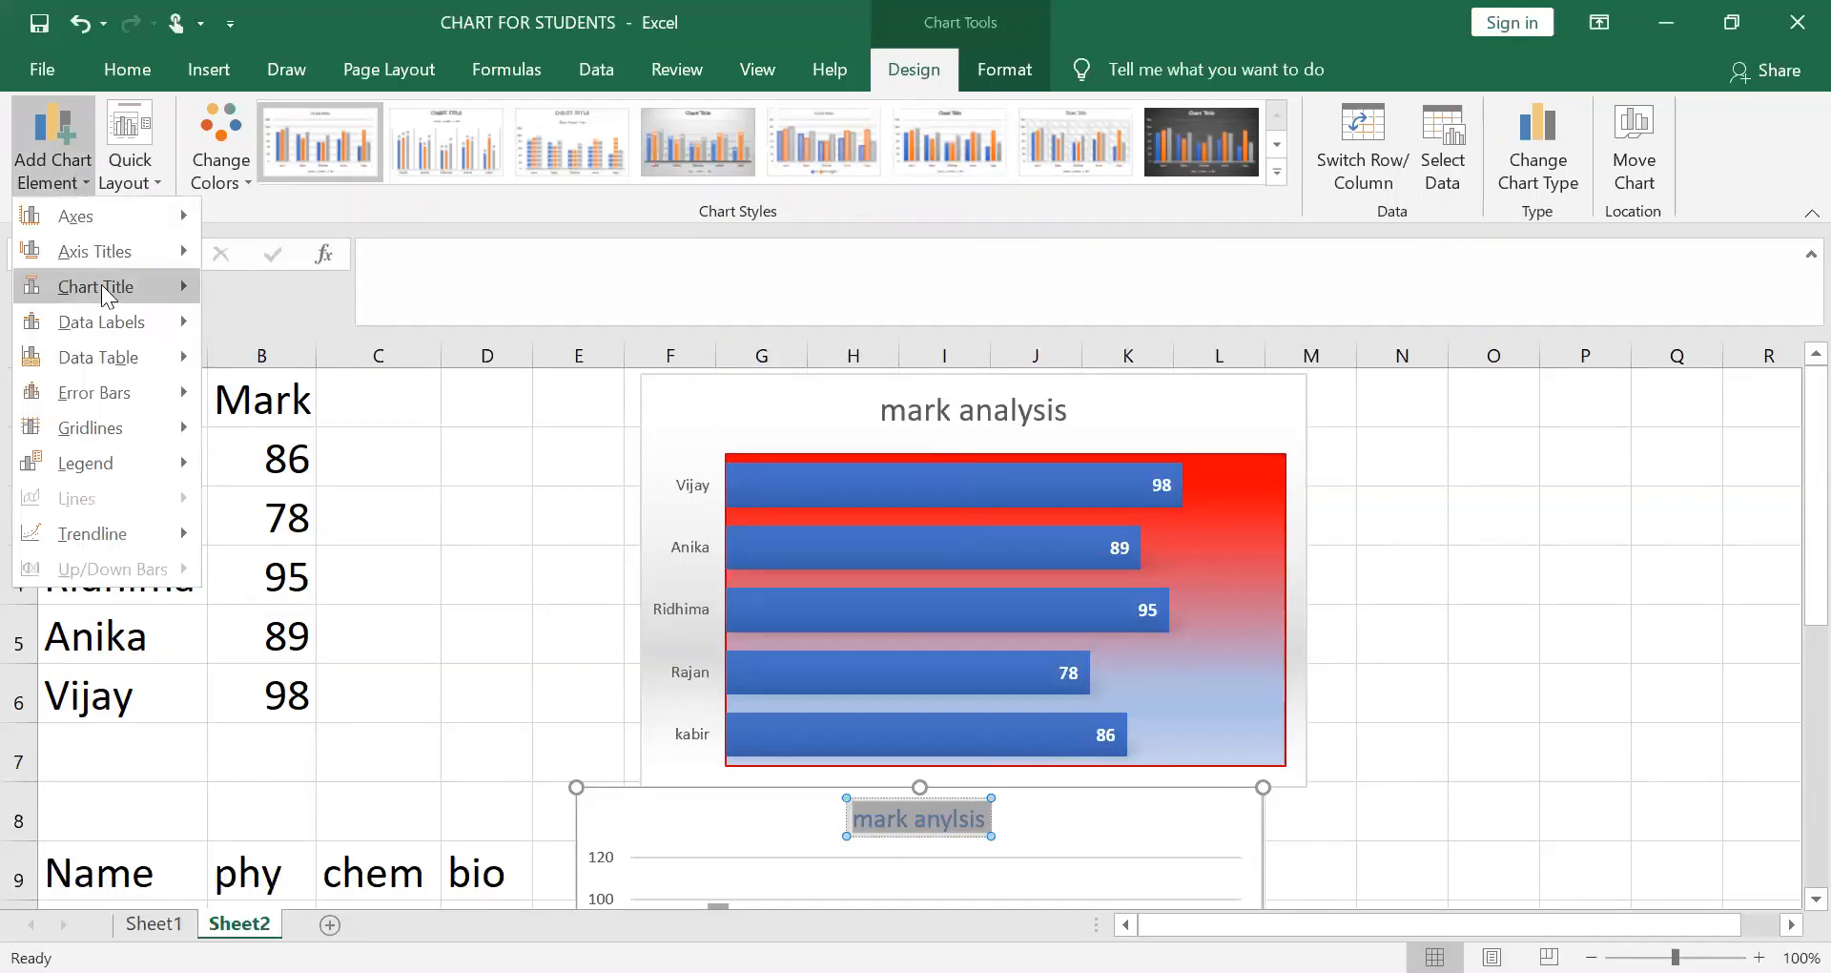
{"action": "mouse_move", "coordinate": [103, 286]}
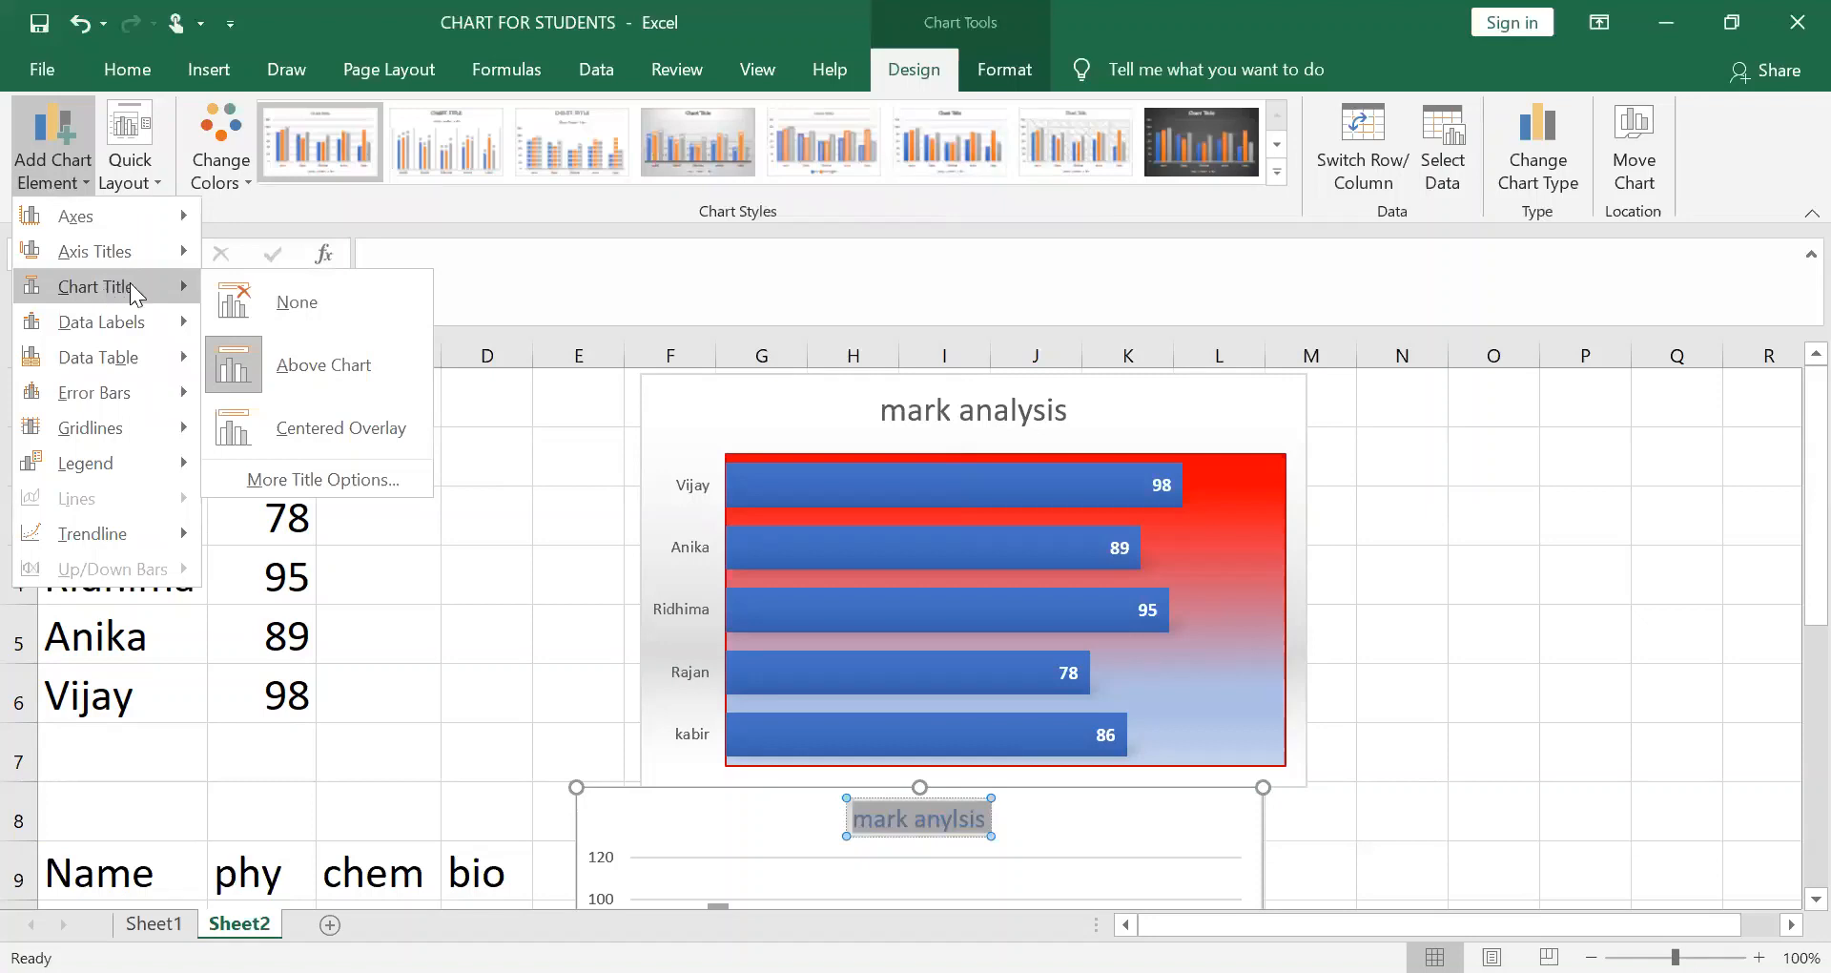
{"action": "left_click", "coordinate": [364, 367]}
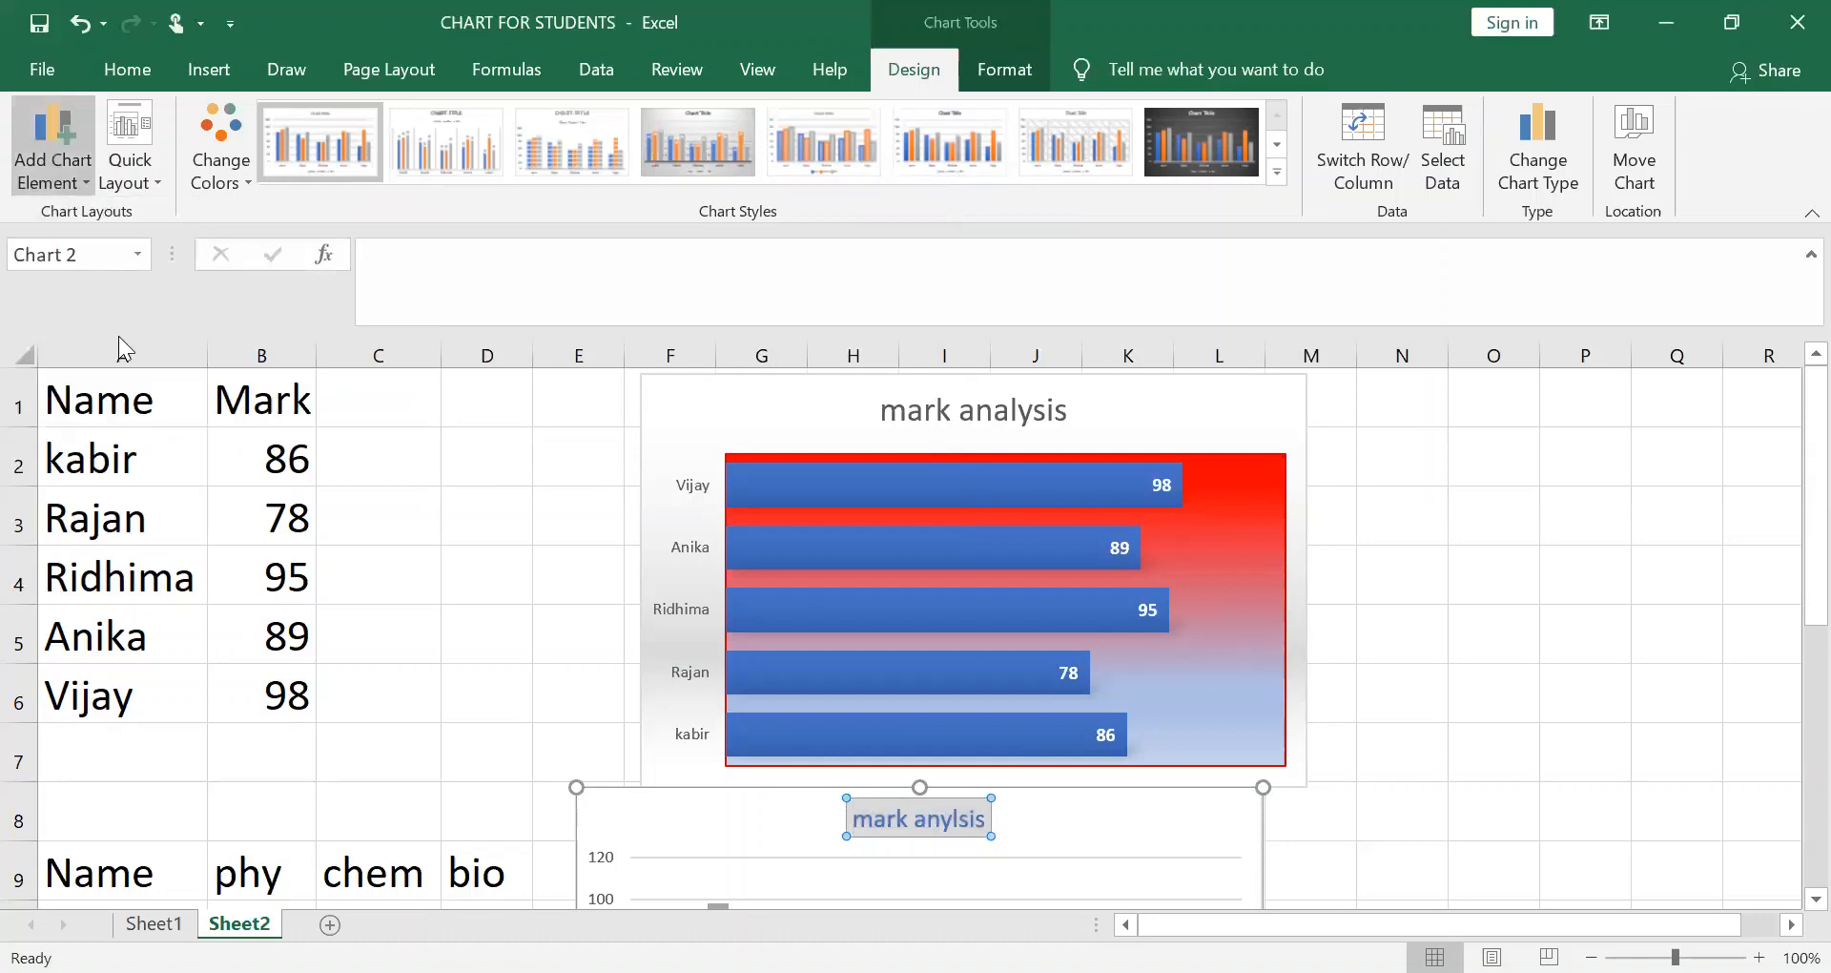
{"action": "left_click", "coordinate": [53, 143]}
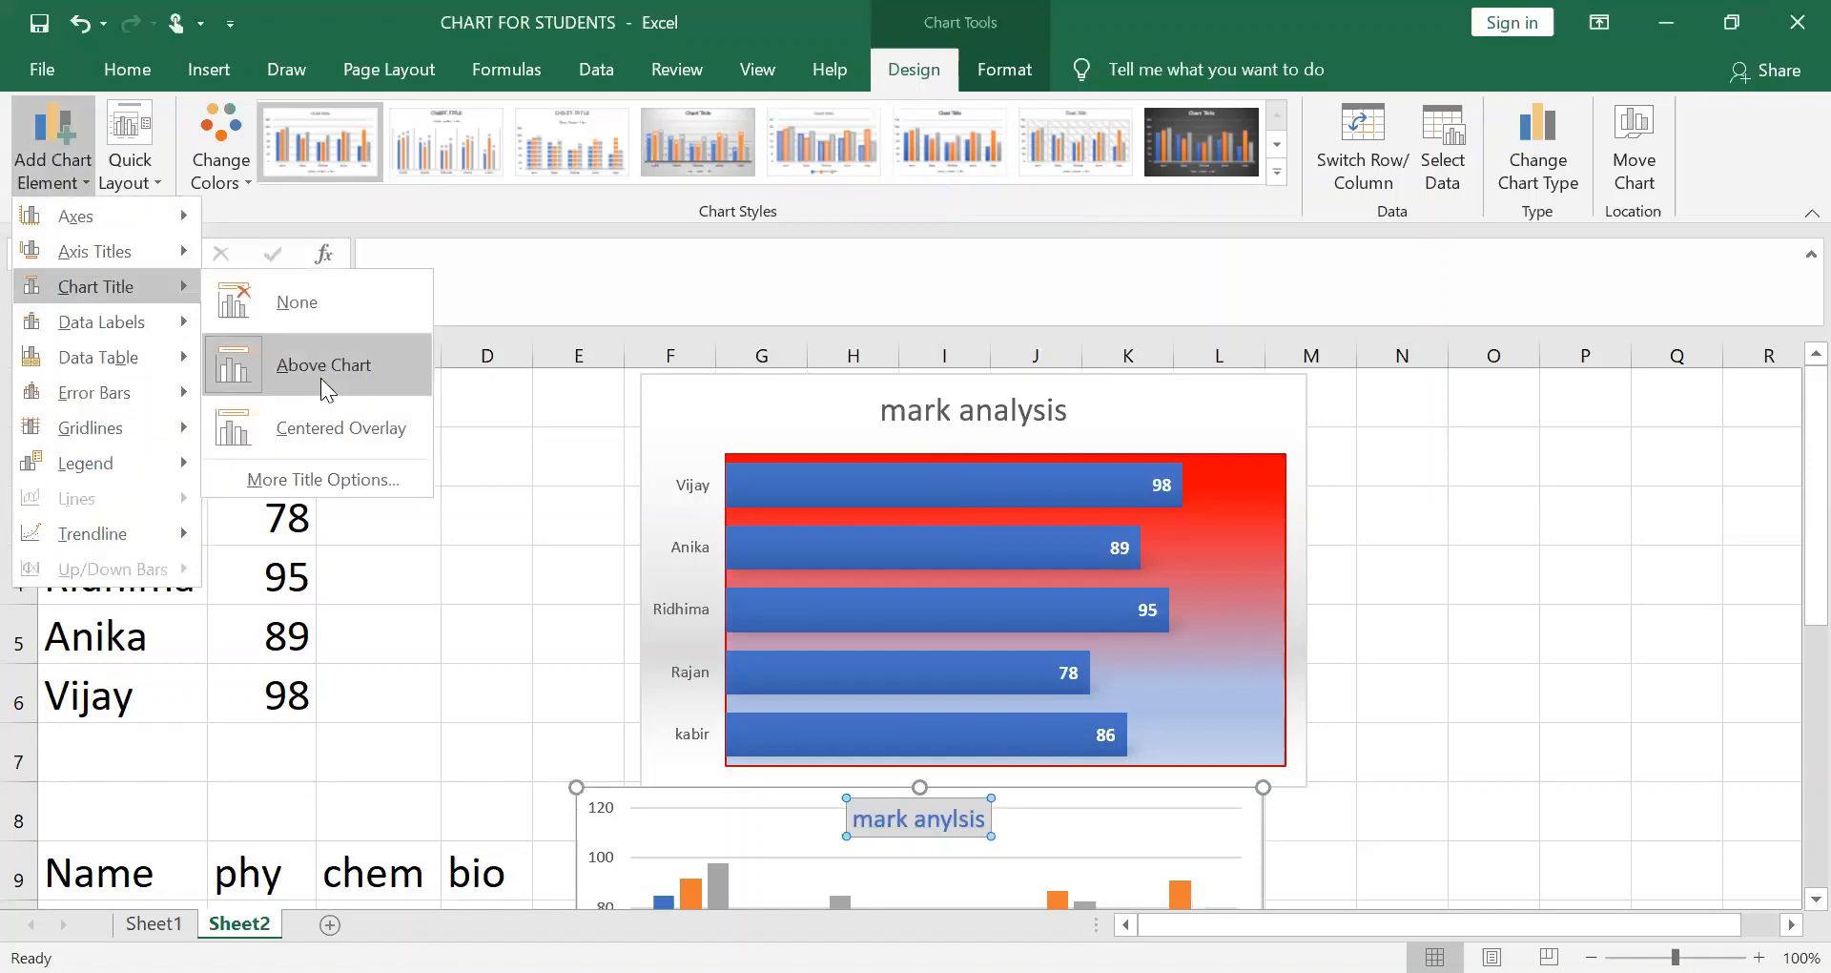
{"action": "left_click", "coordinate": [329, 429]}
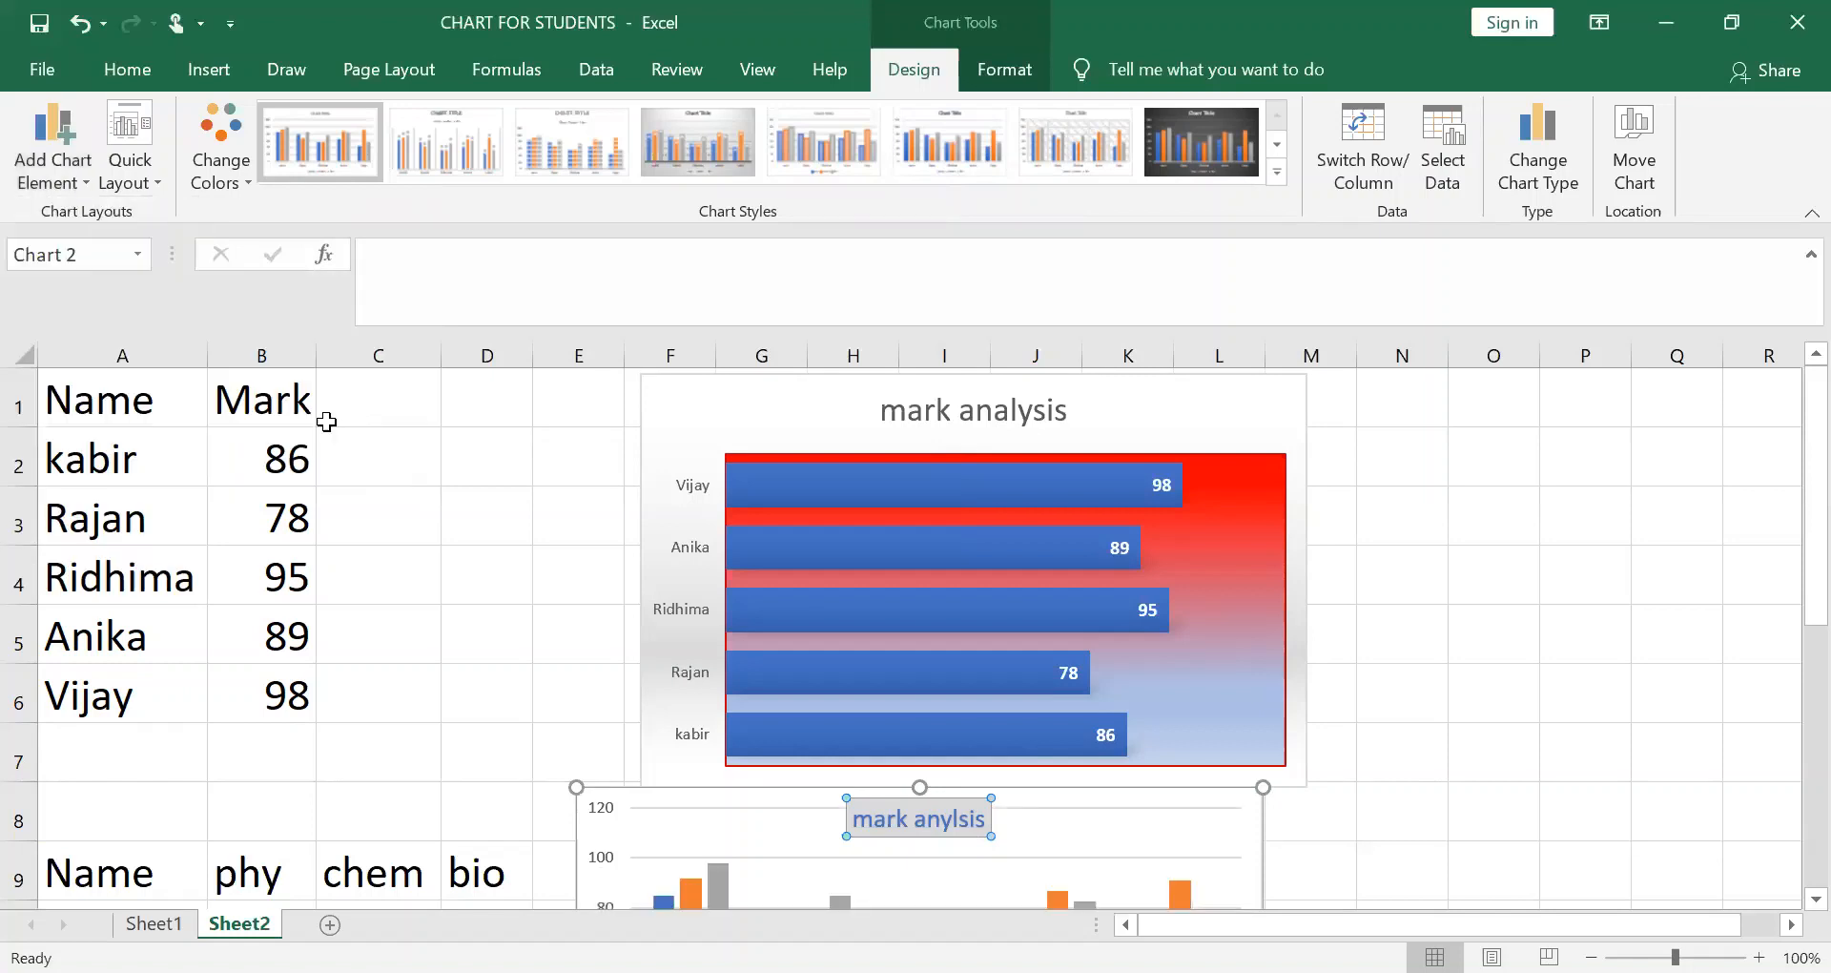
{"action": "left_click", "coordinate": [83, 25]}
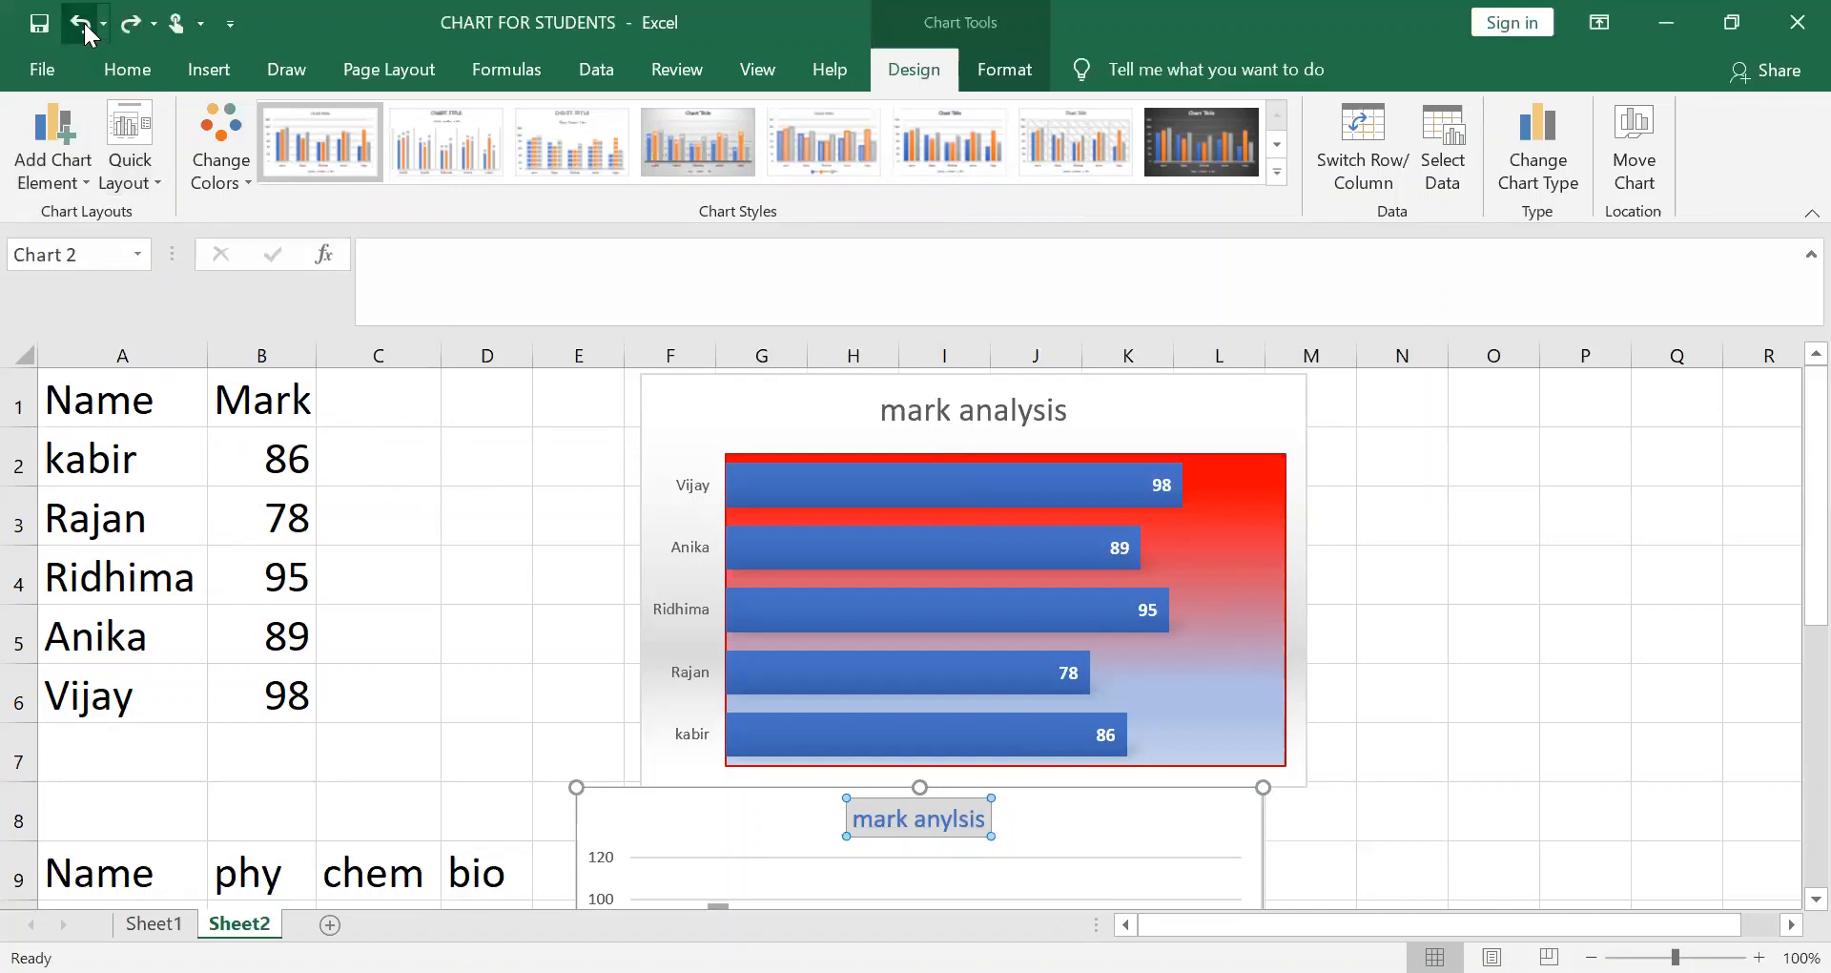
Examine the additional title options of the three-subject chart and the axes and trendline elements available for it
{"action": "left_click", "coordinate": [87, 189]}
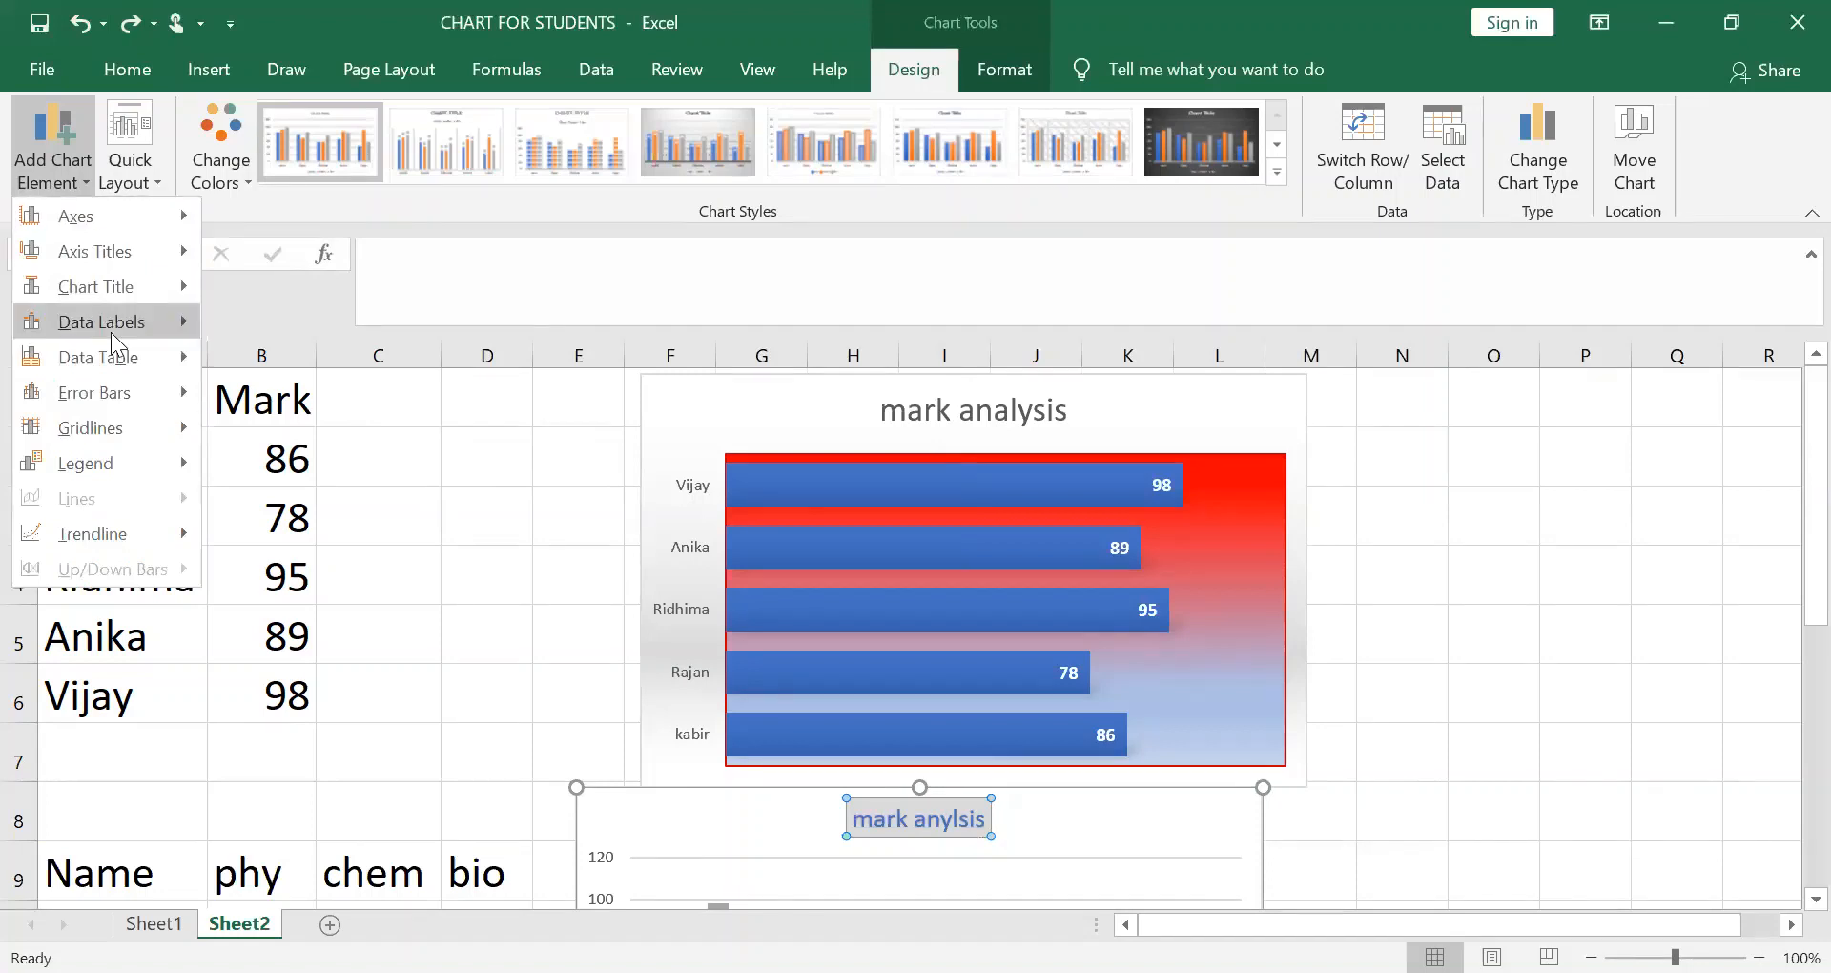
{"action": "mouse_move", "coordinate": [105, 286]}
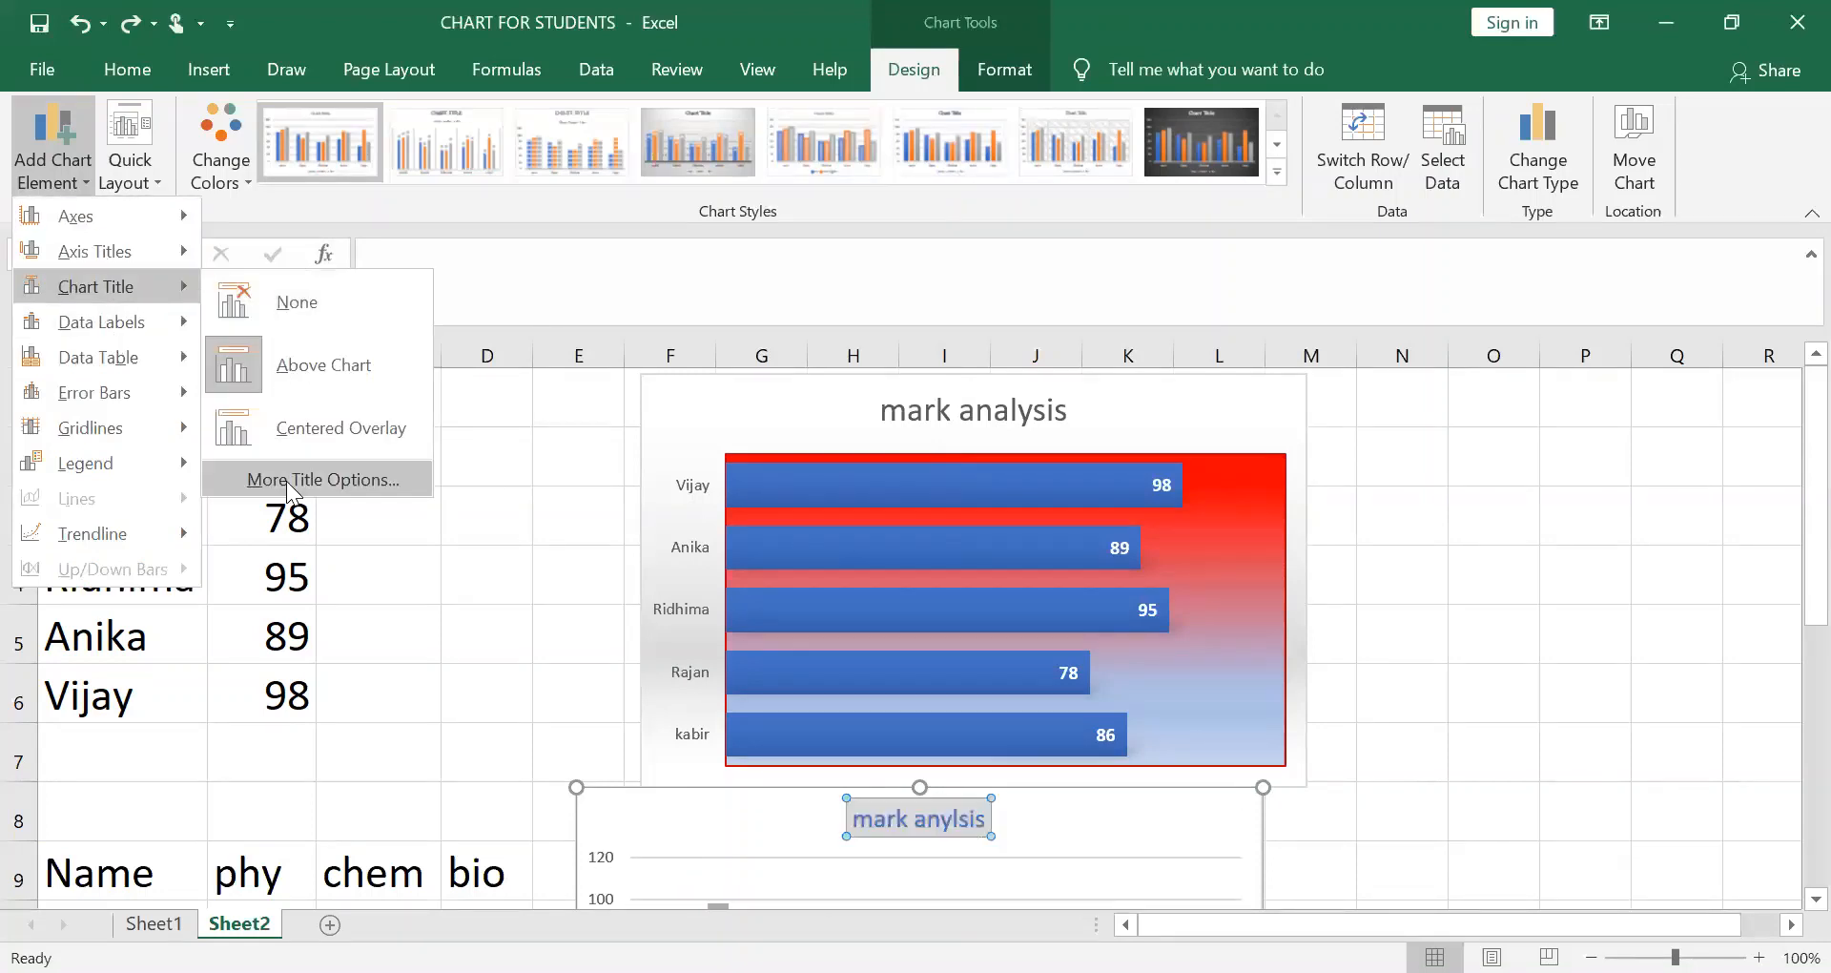
{"action": "left_click", "coordinate": [289, 486]}
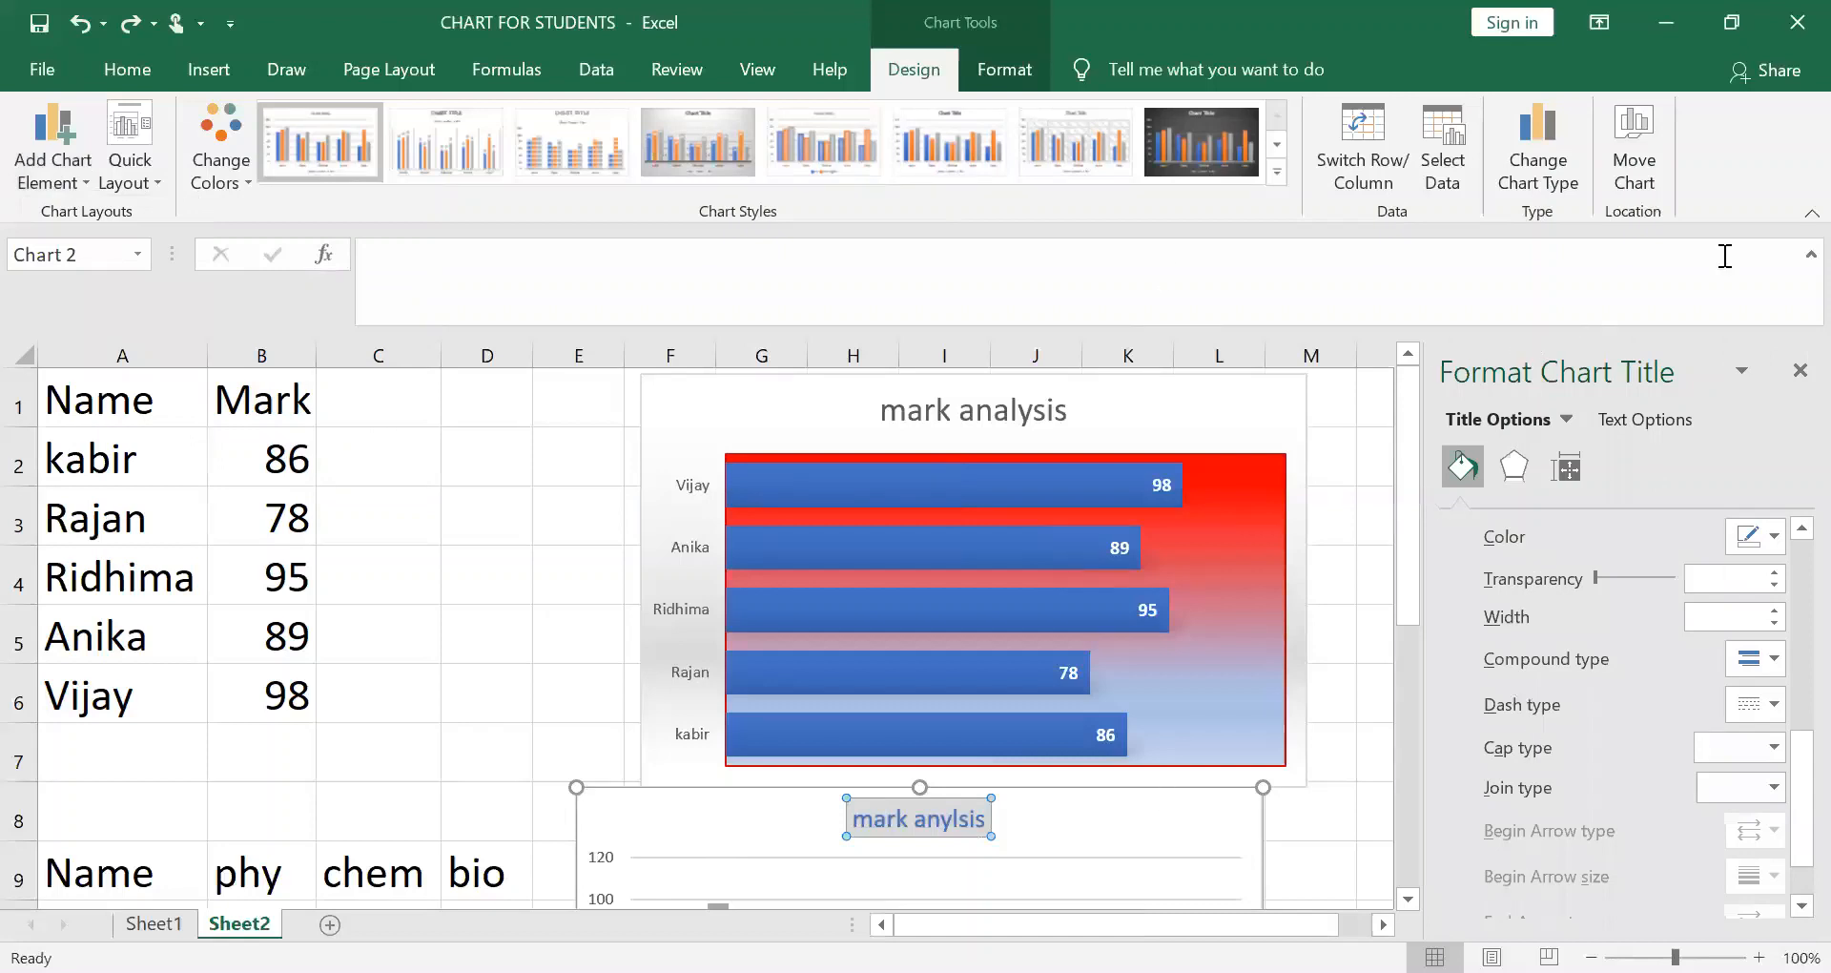
{"action": "left_click", "coordinate": [1797, 370]}
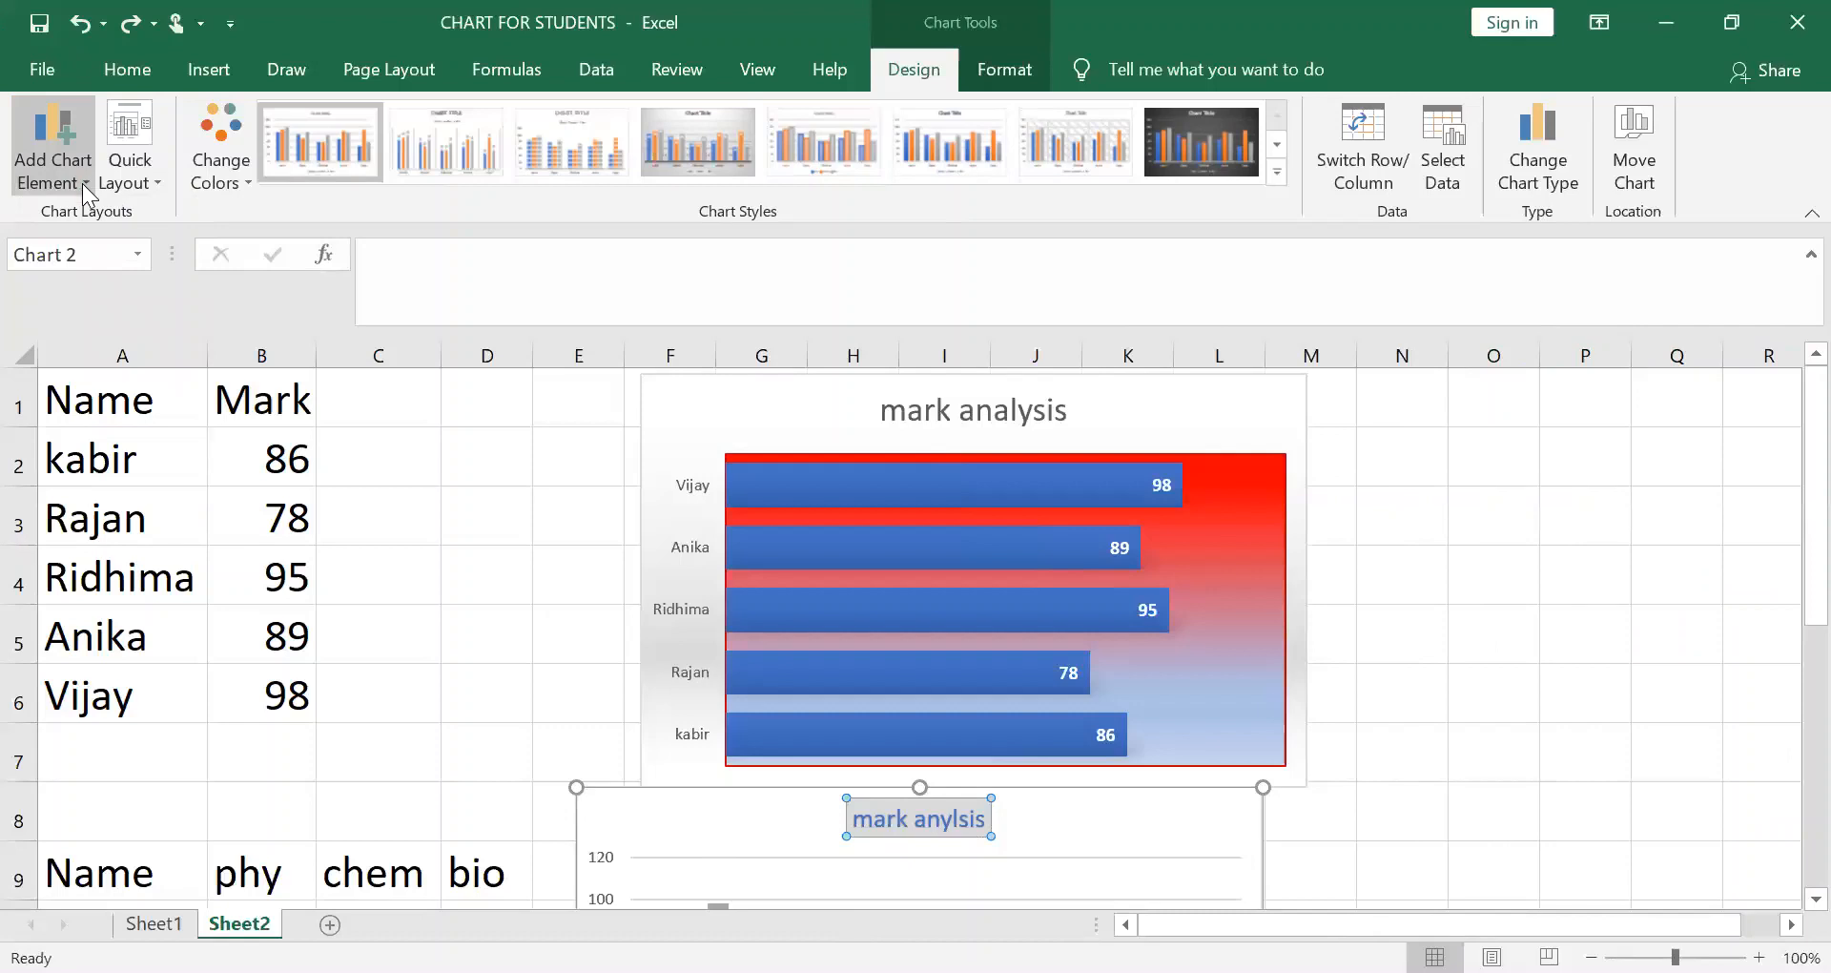
{"action": "left_click", "coordinate": [82, 183]}
{"action": "mouse_move", "coordinate": [95, 286]}
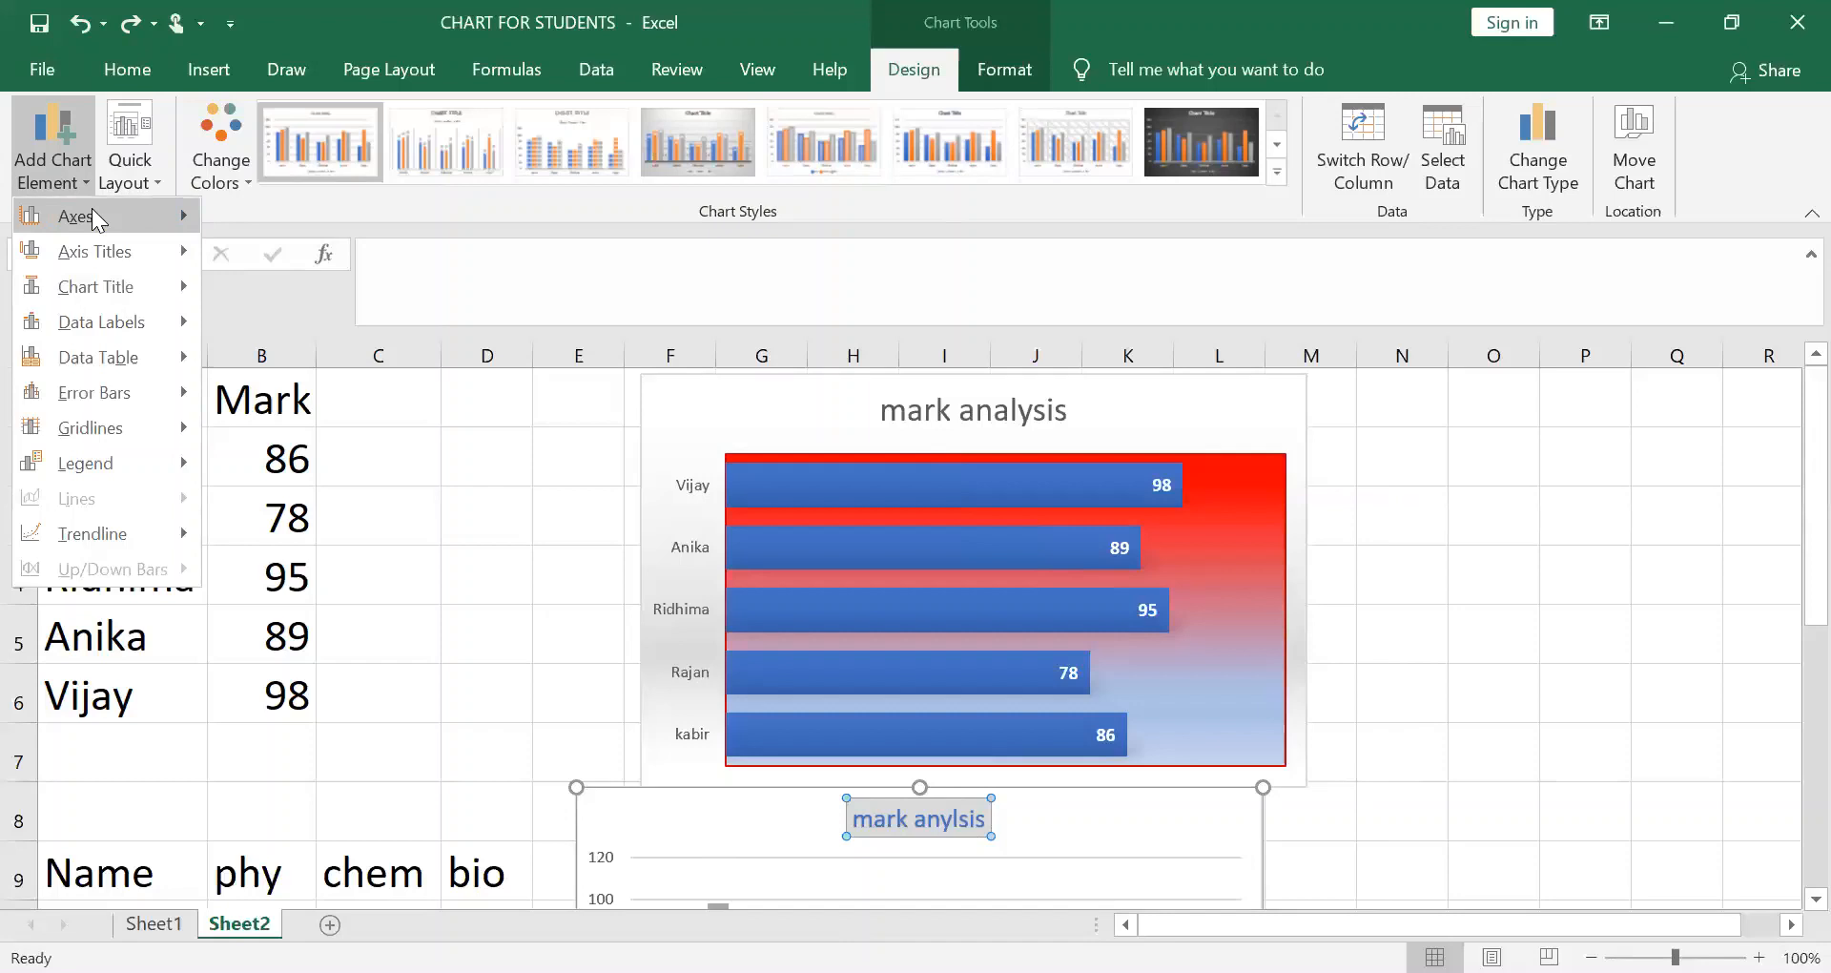
{"action": "mouse_move", "coordinate": [92, 215]}
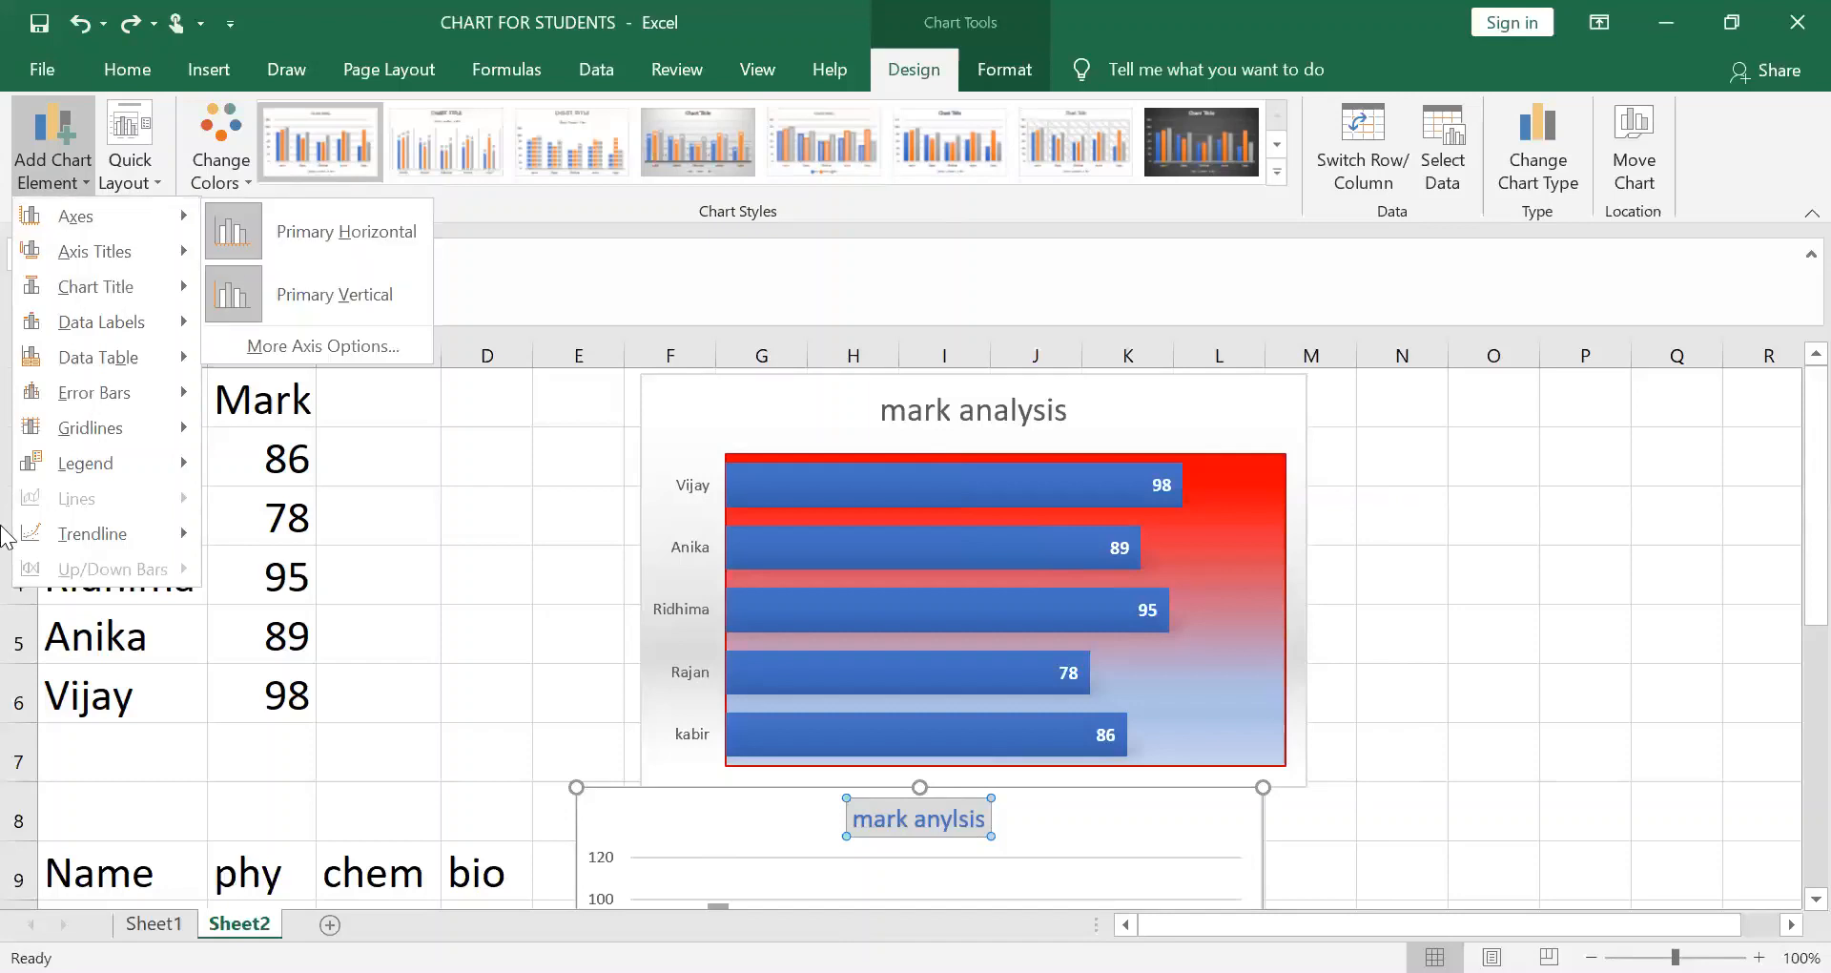
{"action": "mouse_move", "coordinate": [57, 533]}
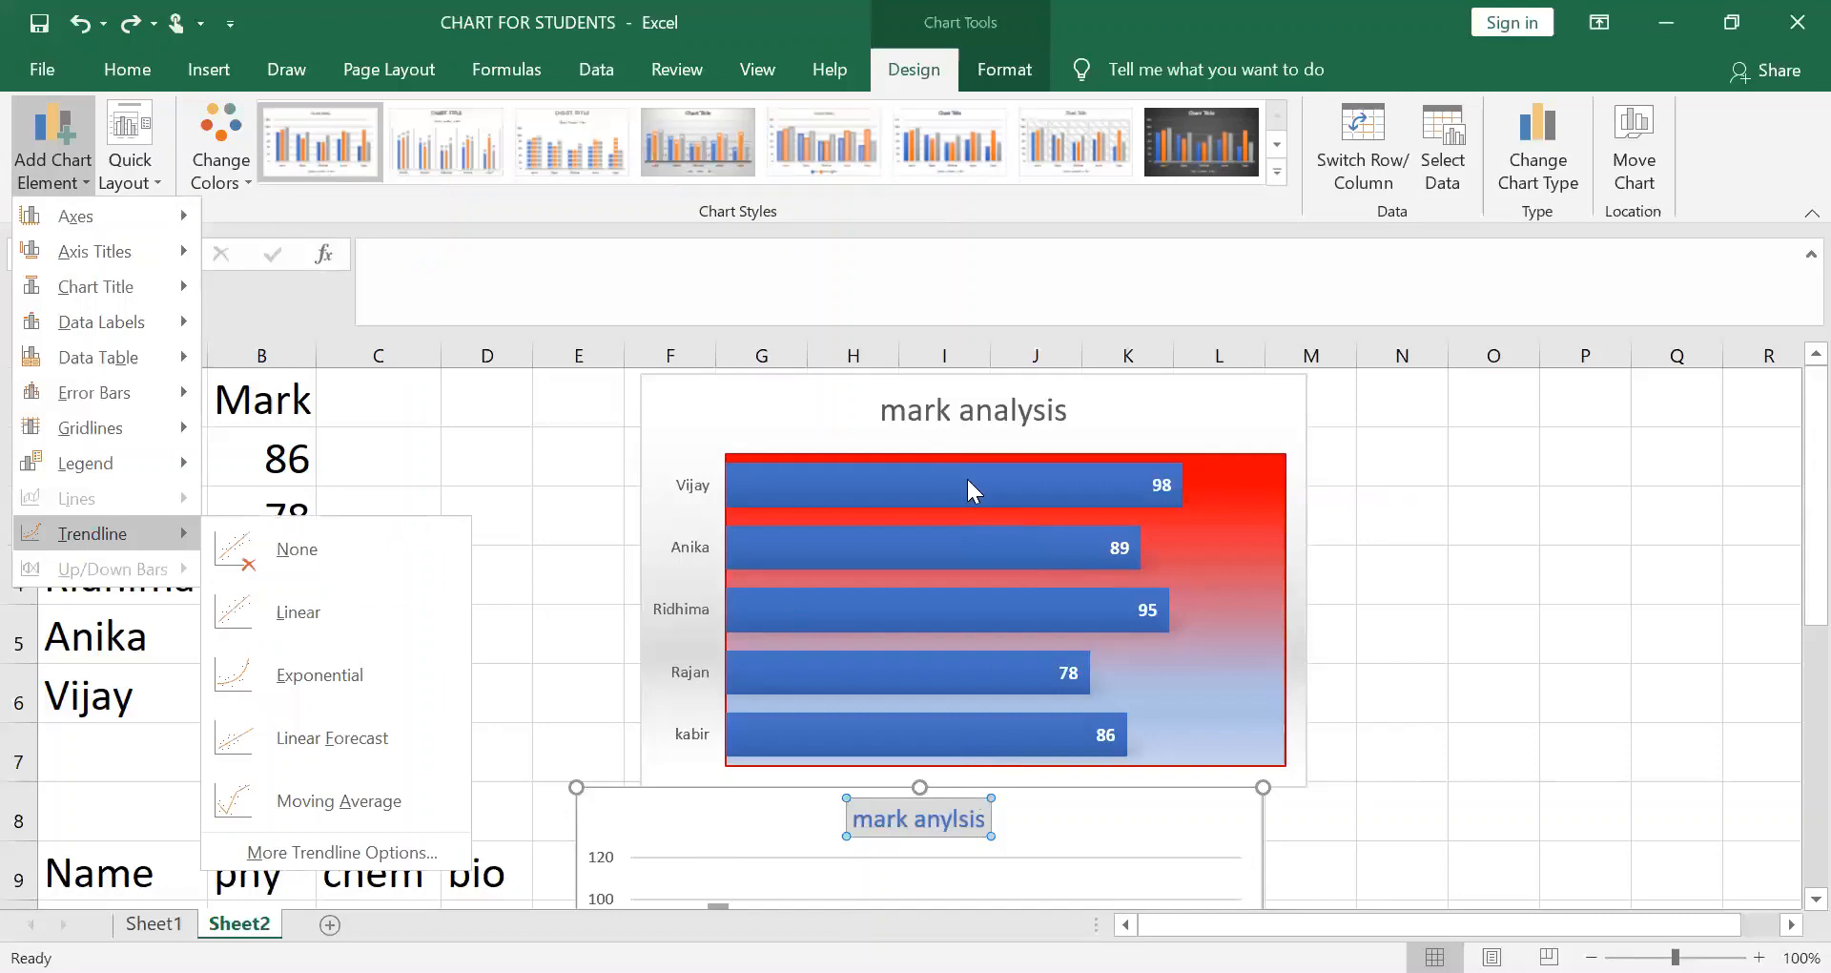
Give the single-subject chart's title a dark orange border after trying a blue one
{"action": "left_click", "coordinate": [1059, 410]}
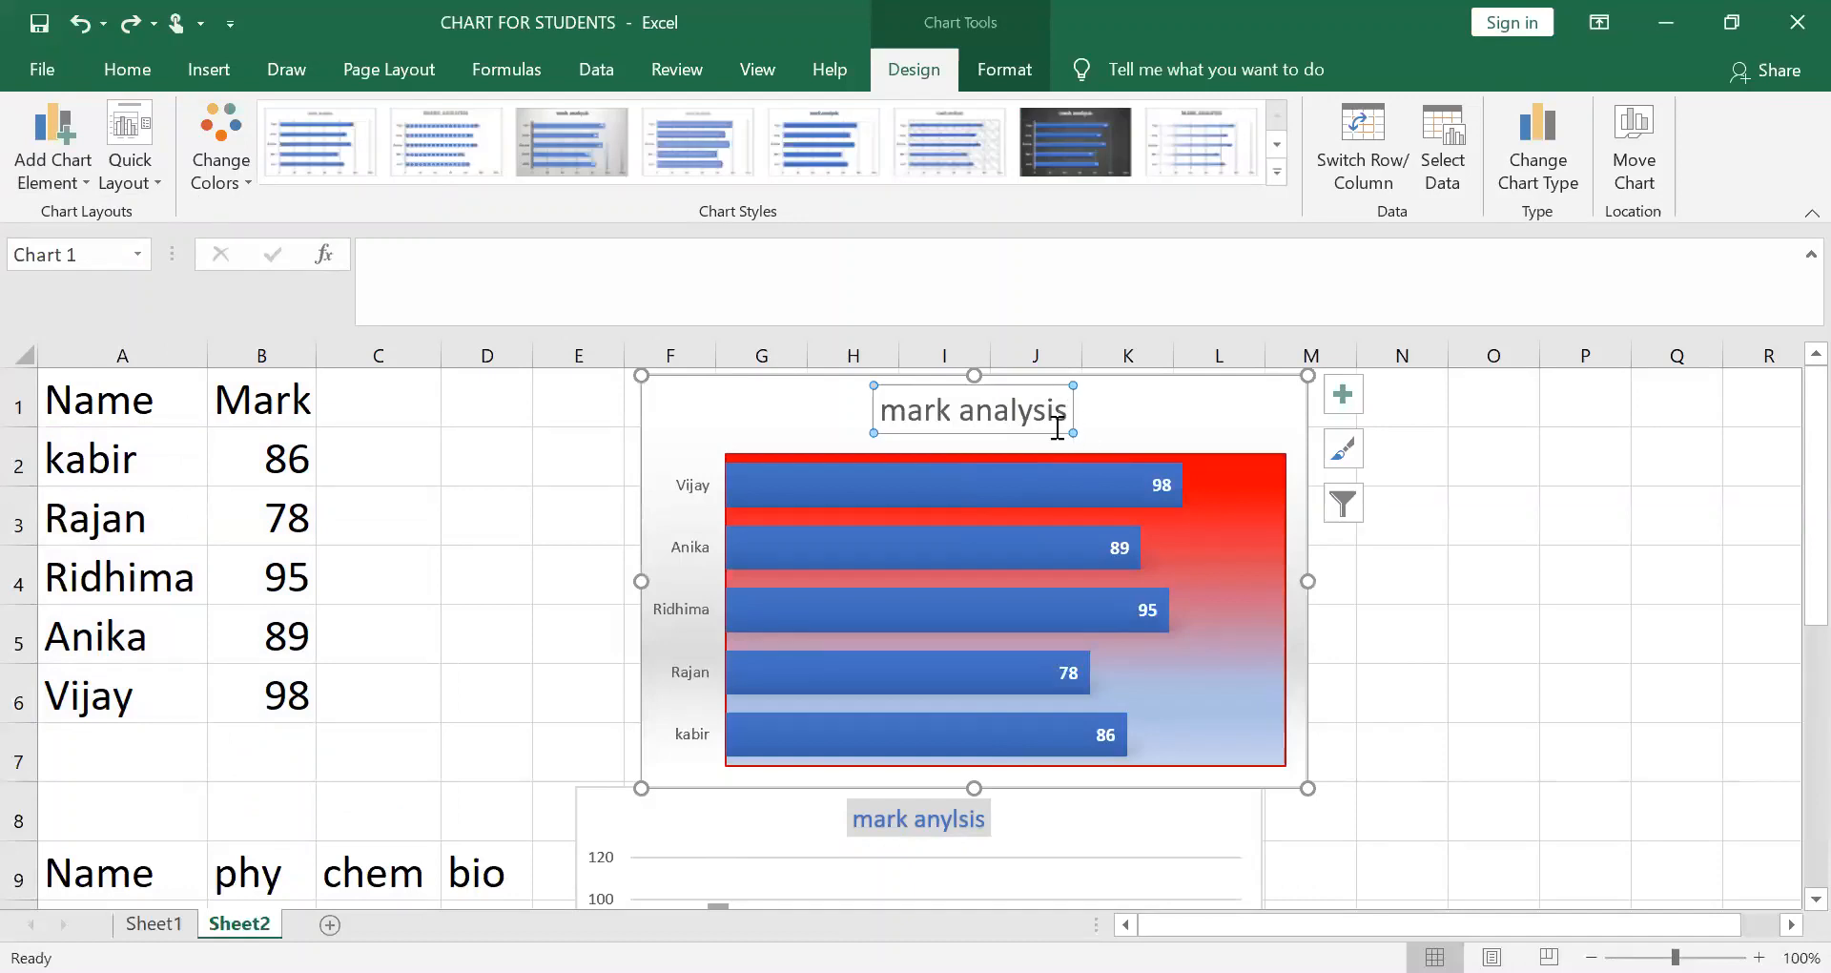
{"action": "left_click", "coordinate": [88, 193]}
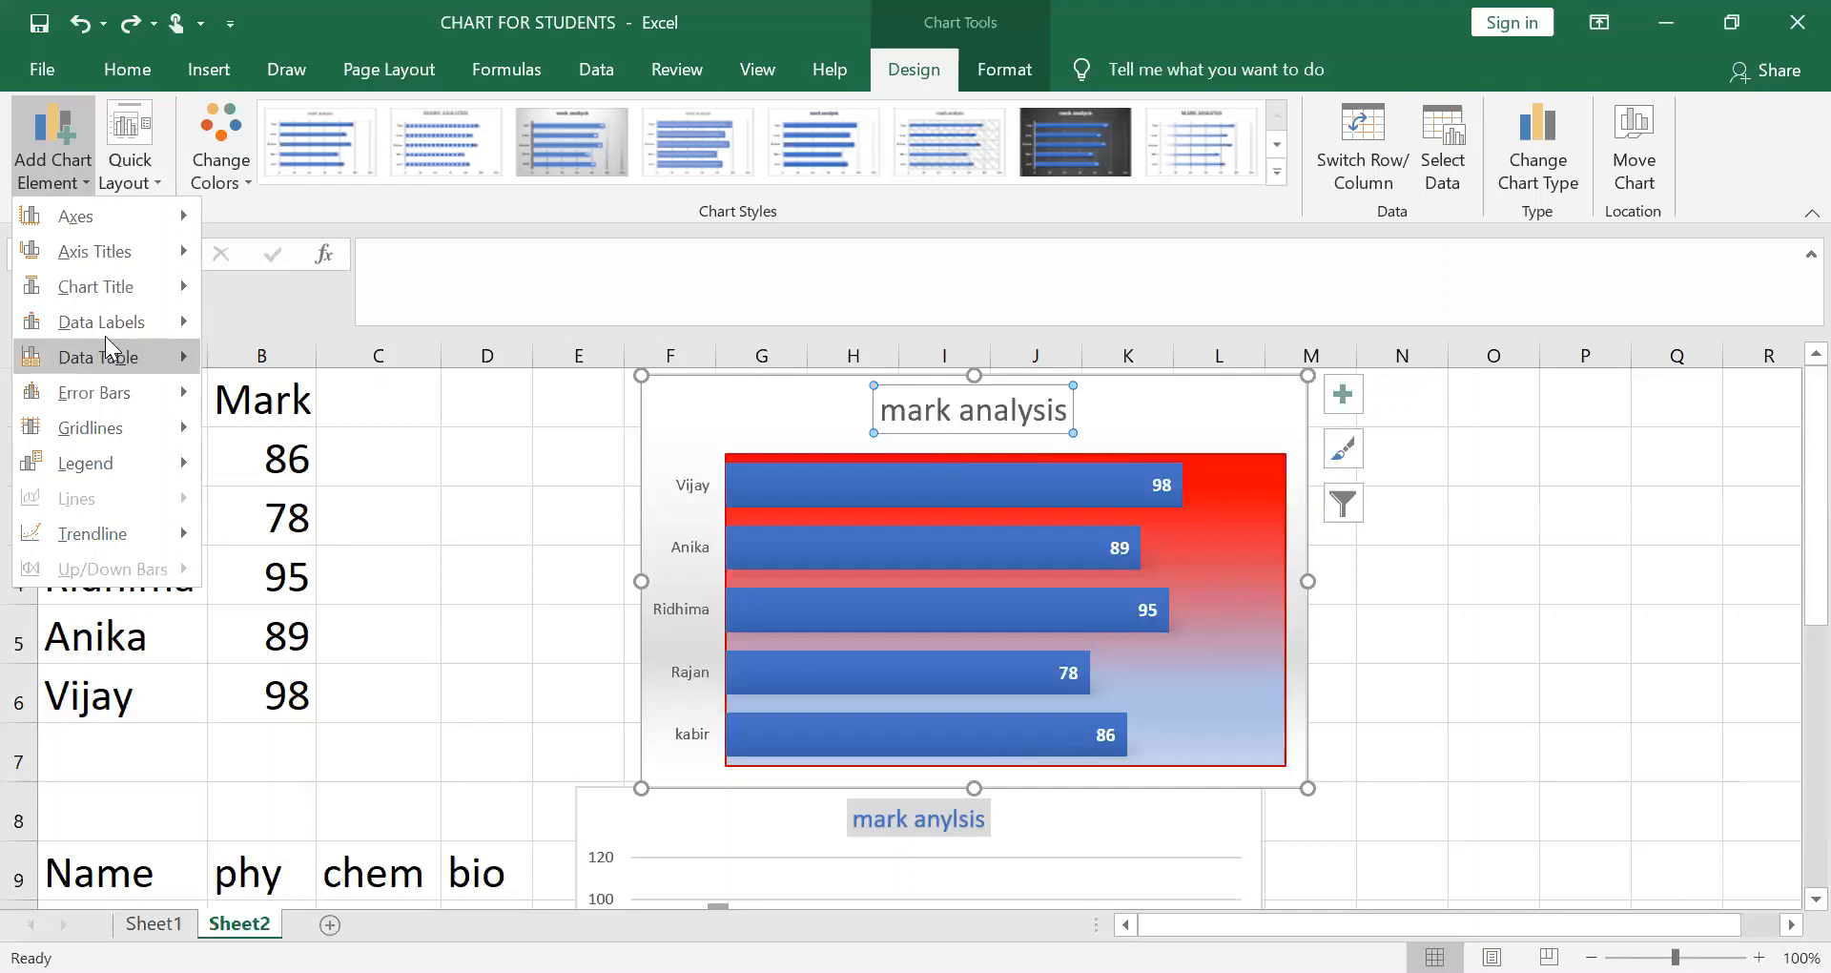
{"action": "left_click", "coordinate": [95, 286]}
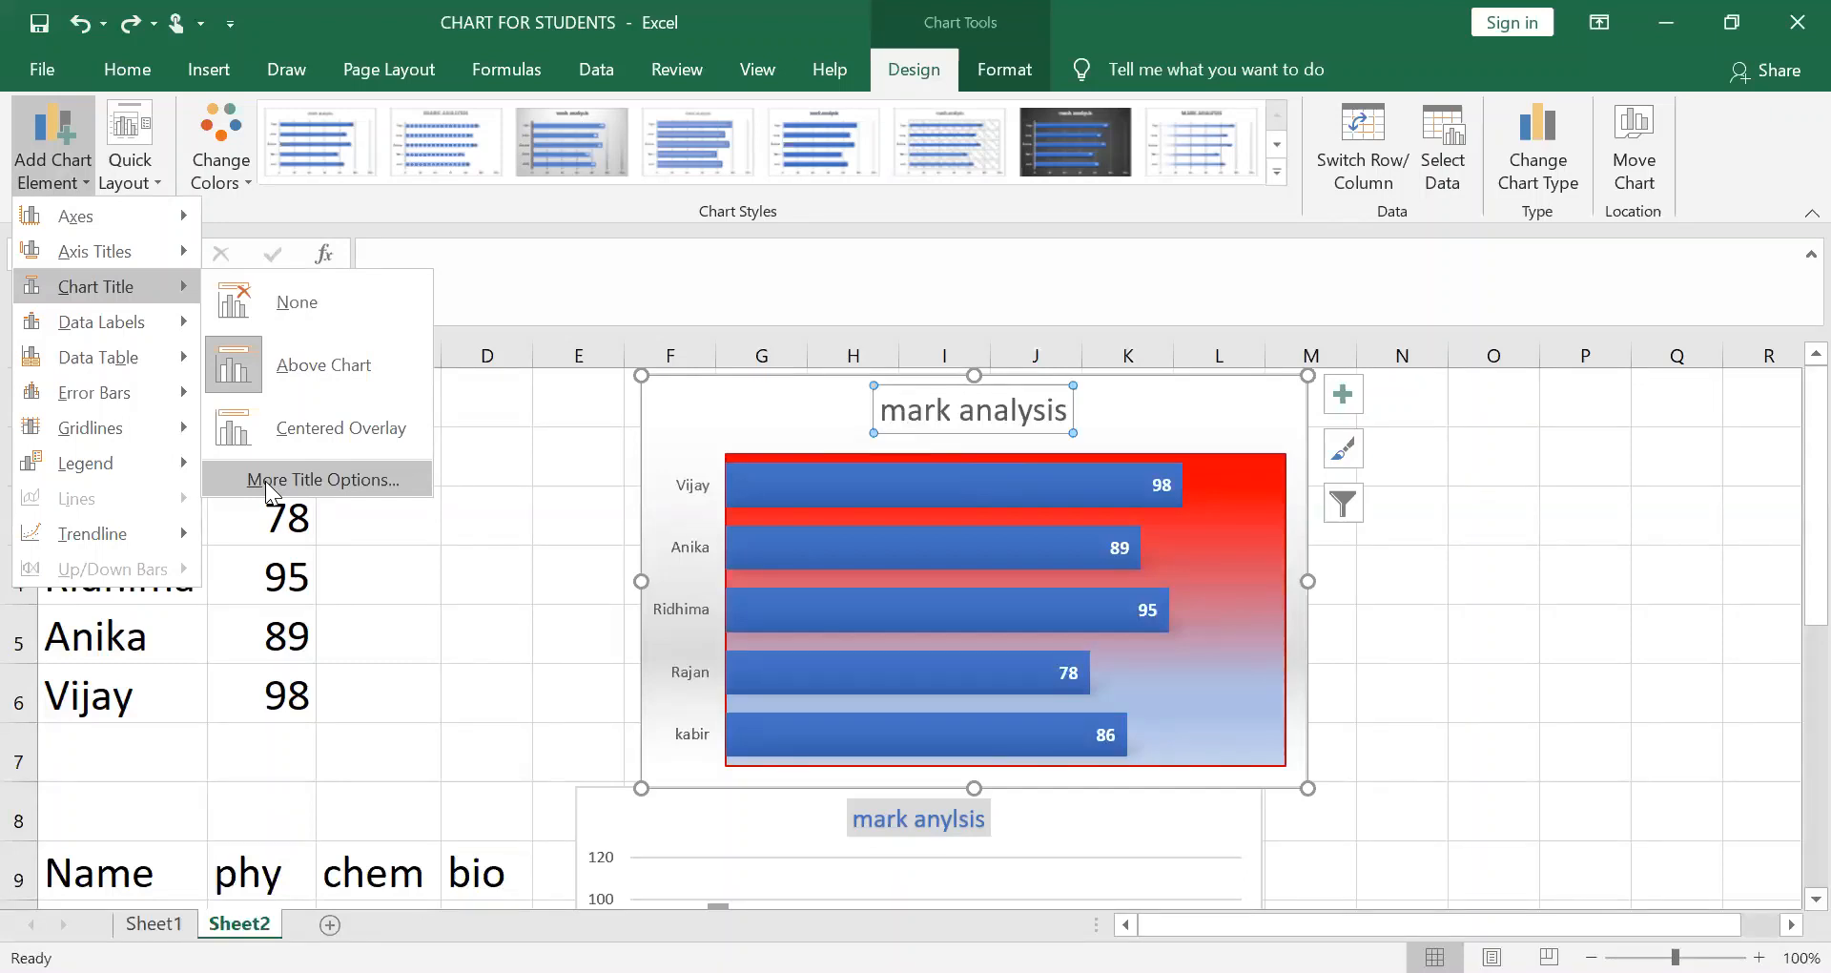
{"action": "left_click", "coordinate": [230, 506]}
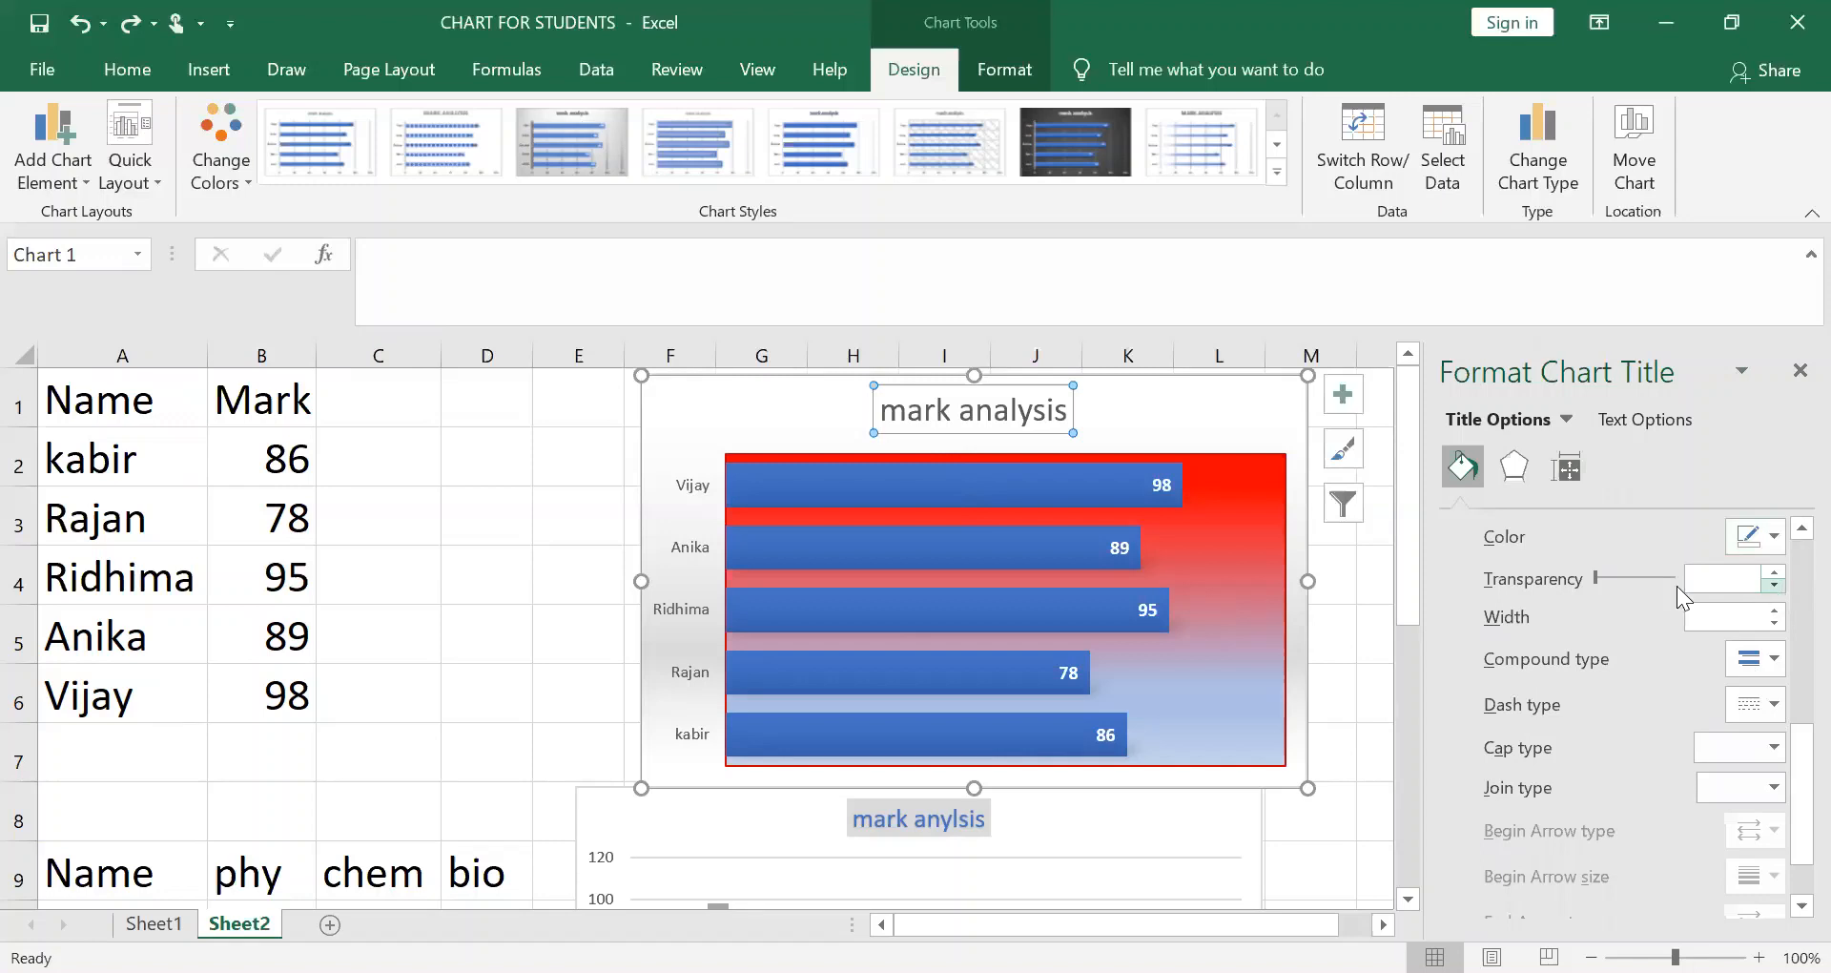
{"action": "left_click", "coordinate": [1774, 537]}
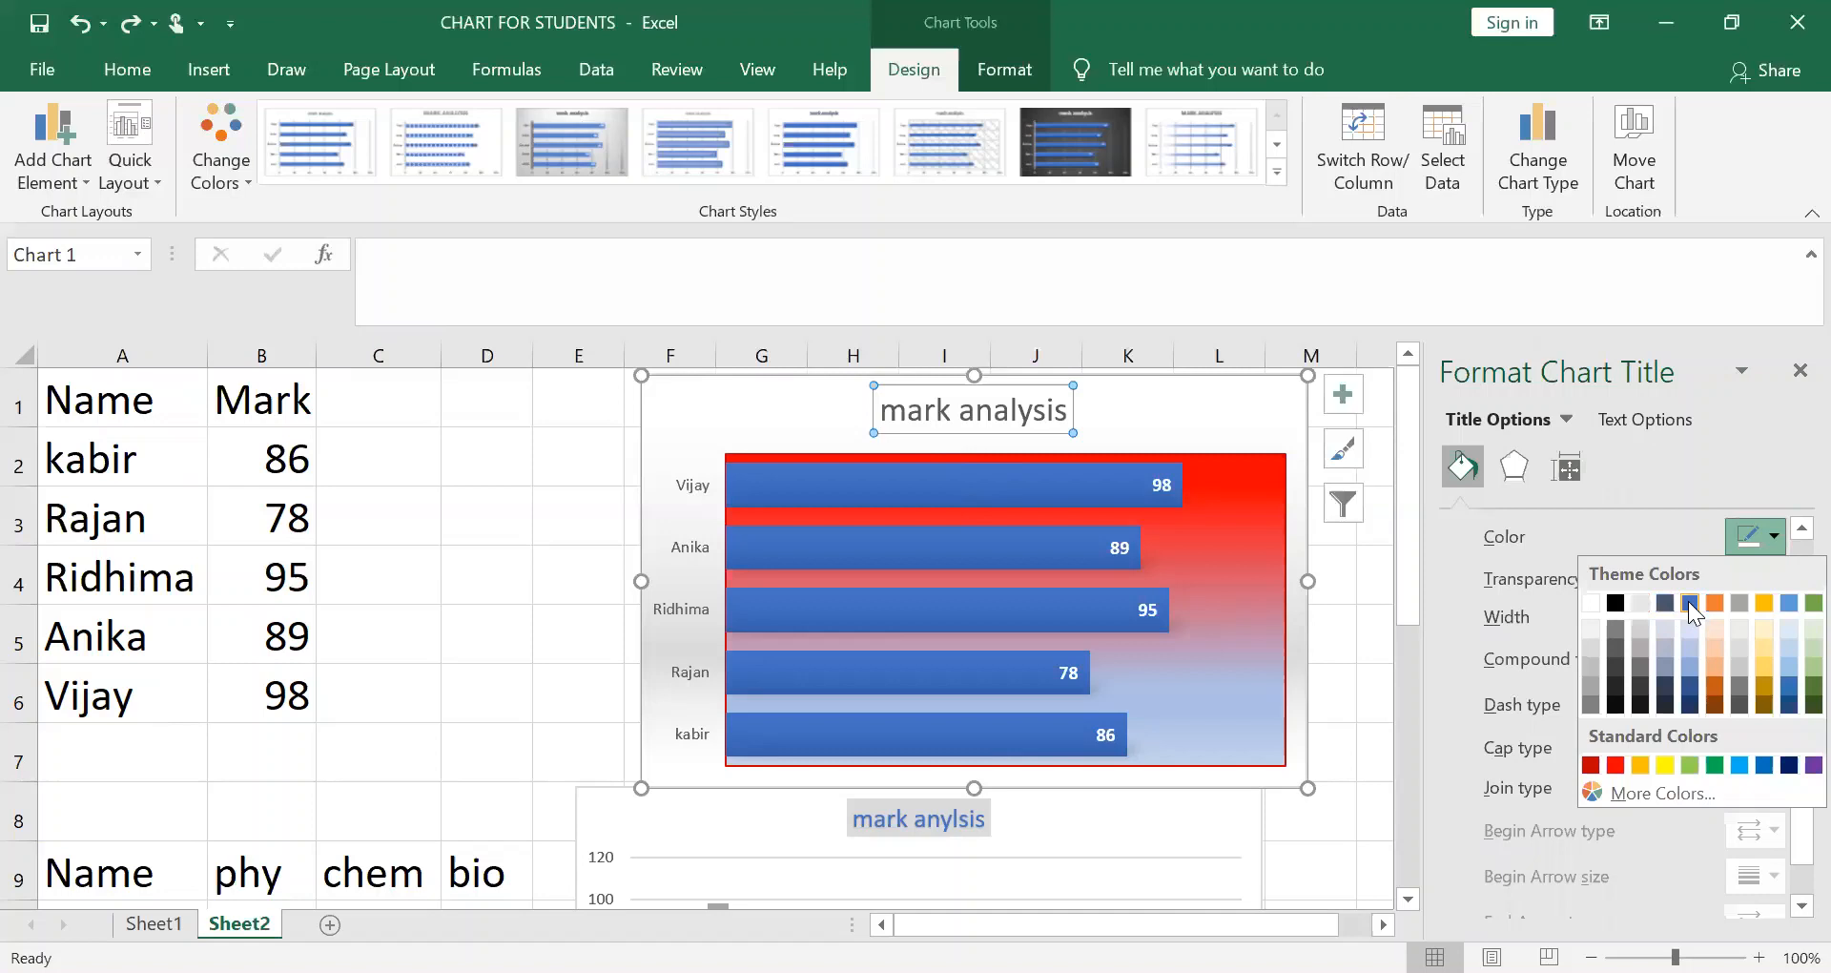
{"action": "left_click", "coordinate": [1688, 601]}
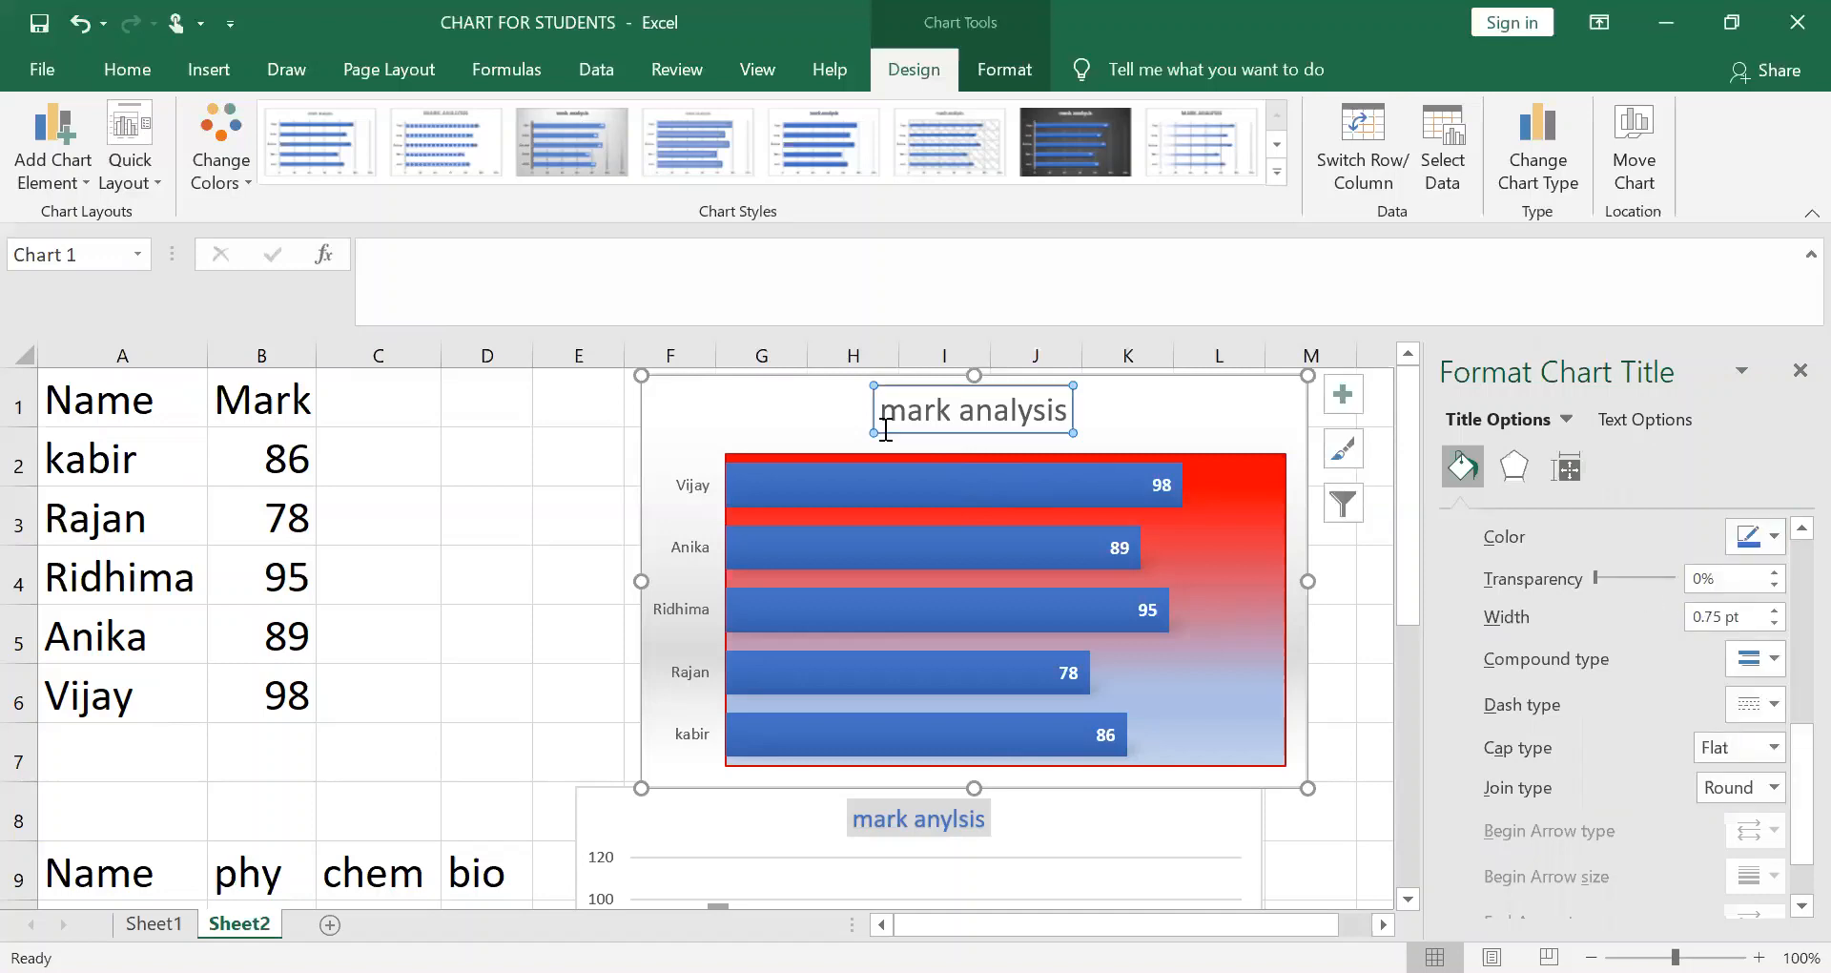
{"action": "left_click_drag", "start_coordinate": [881, 410], "coordinate": [1058, 407]}
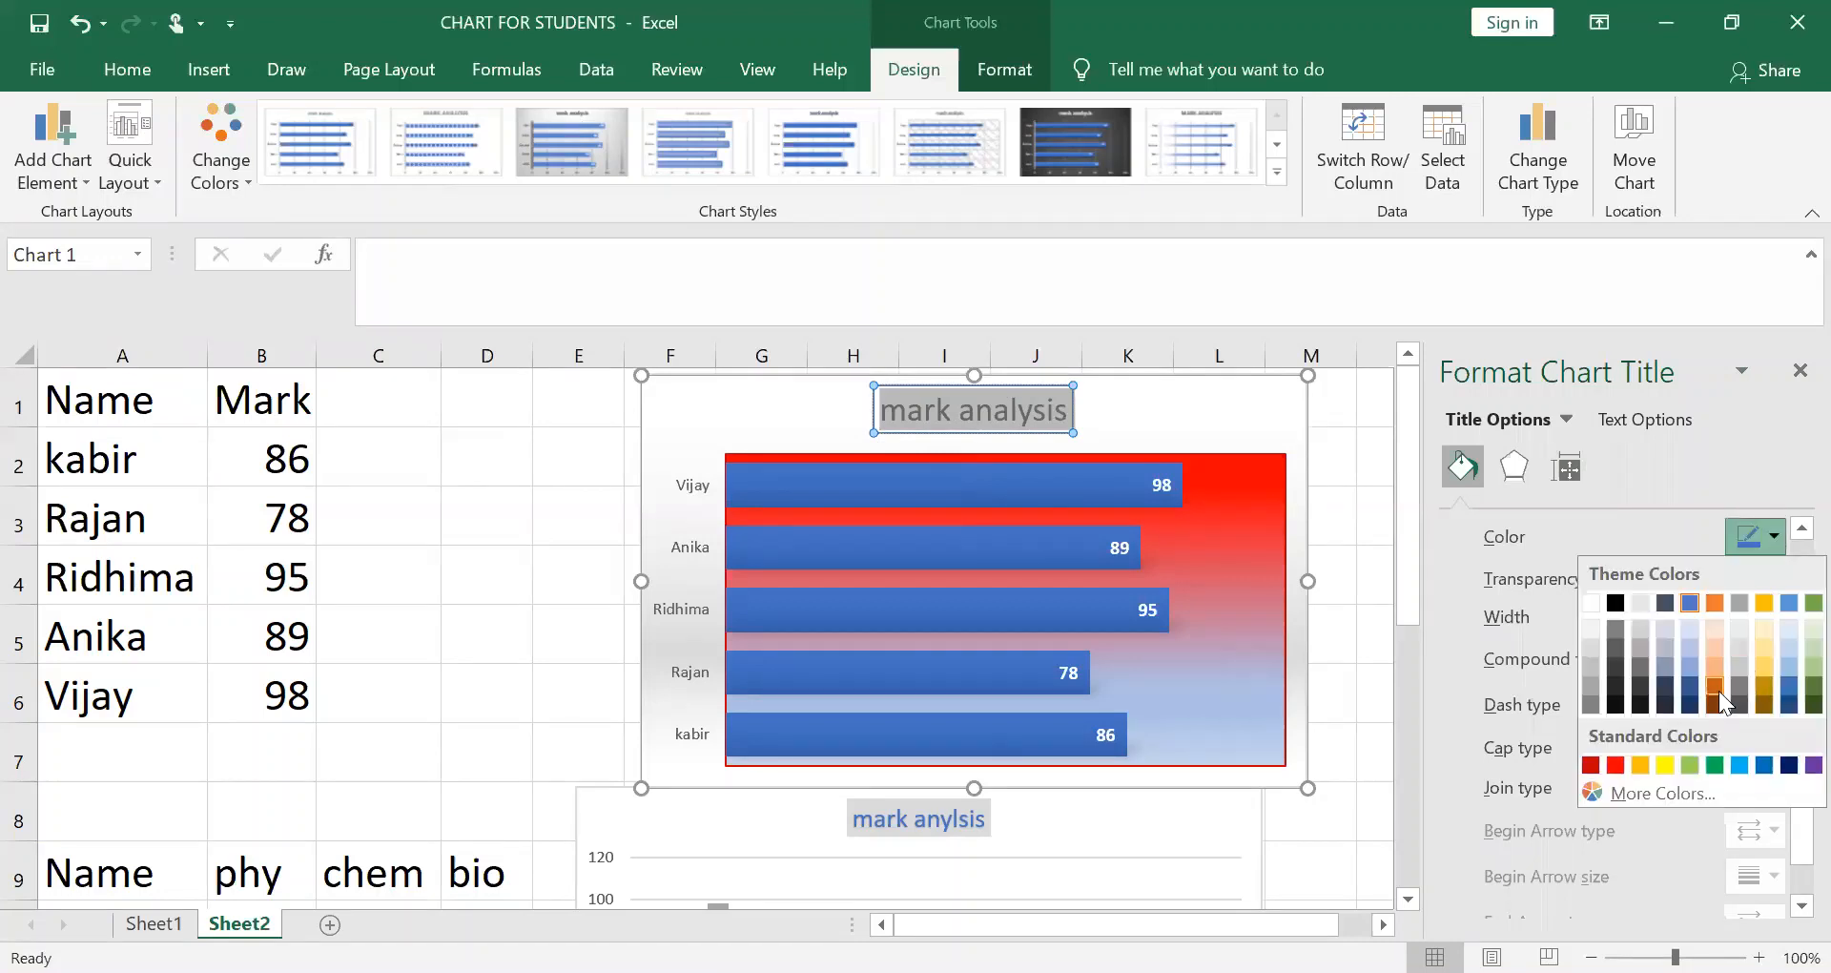
{"action": "left_click", "coordinate": [1717, 688]}
{"action": "left_click", "coordinate": [1067, 441]}
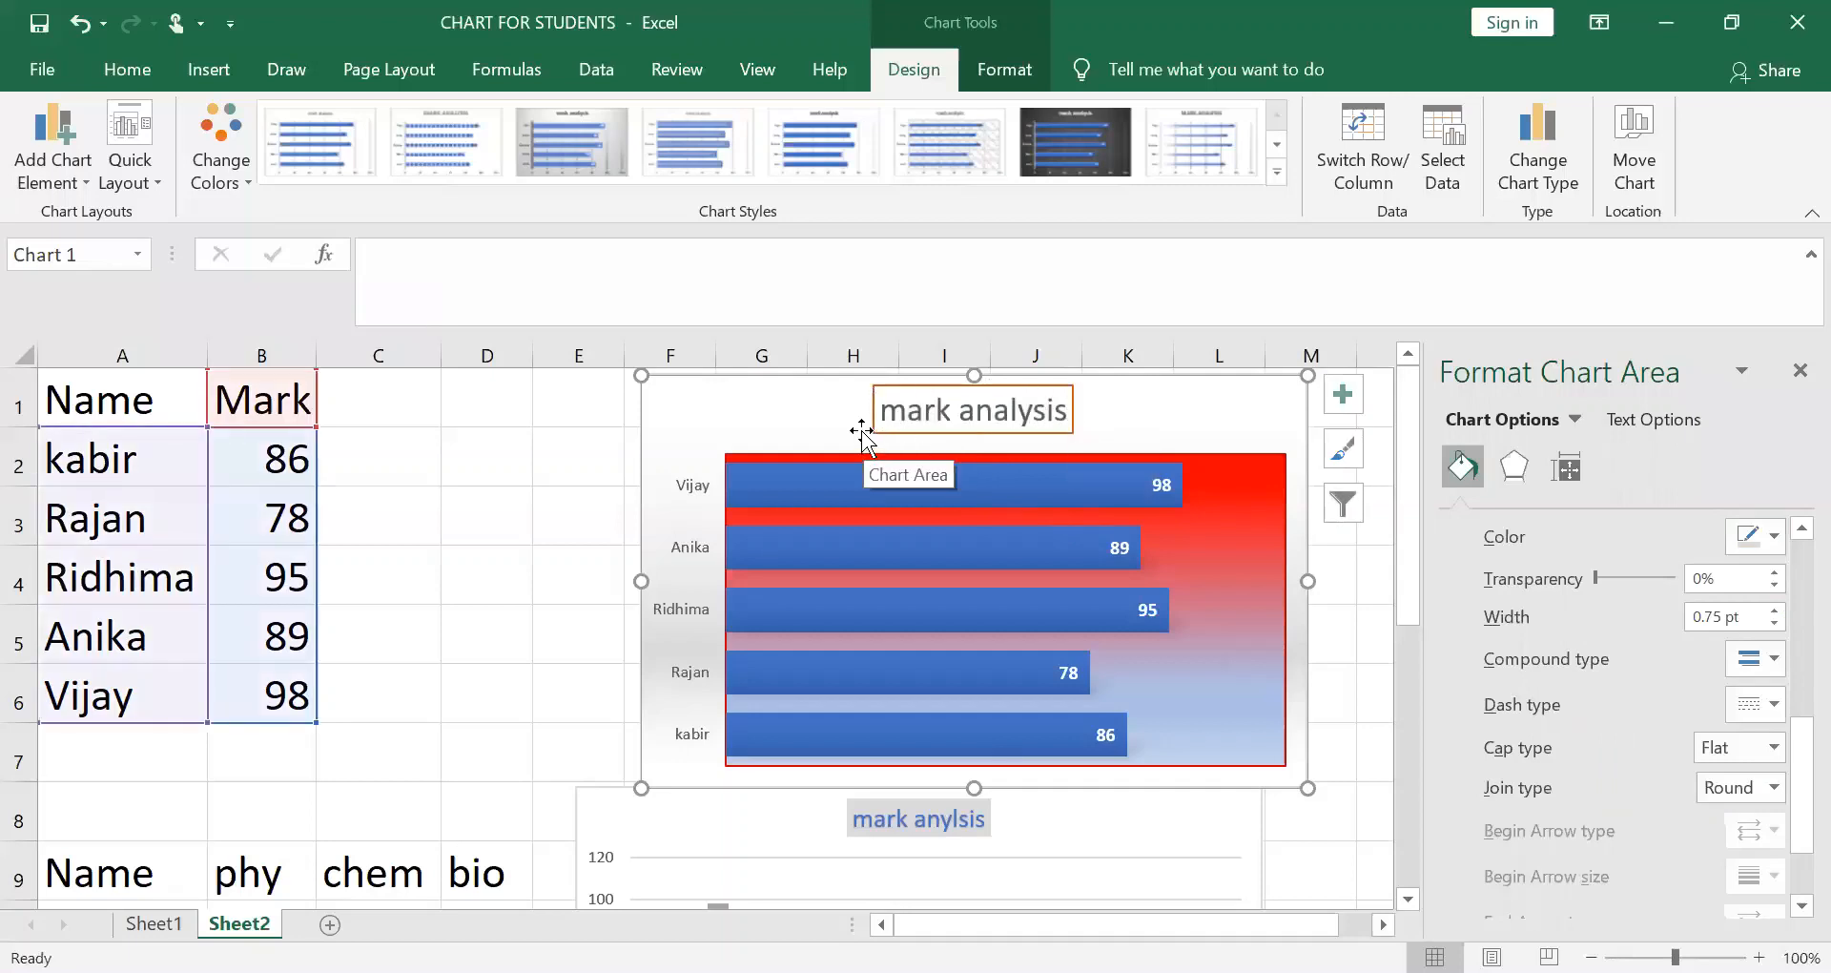
Review the border line settings of the single-subject chart's title and close the formatting pane
{"action": "left_click", "coordinate": [947, 412]}
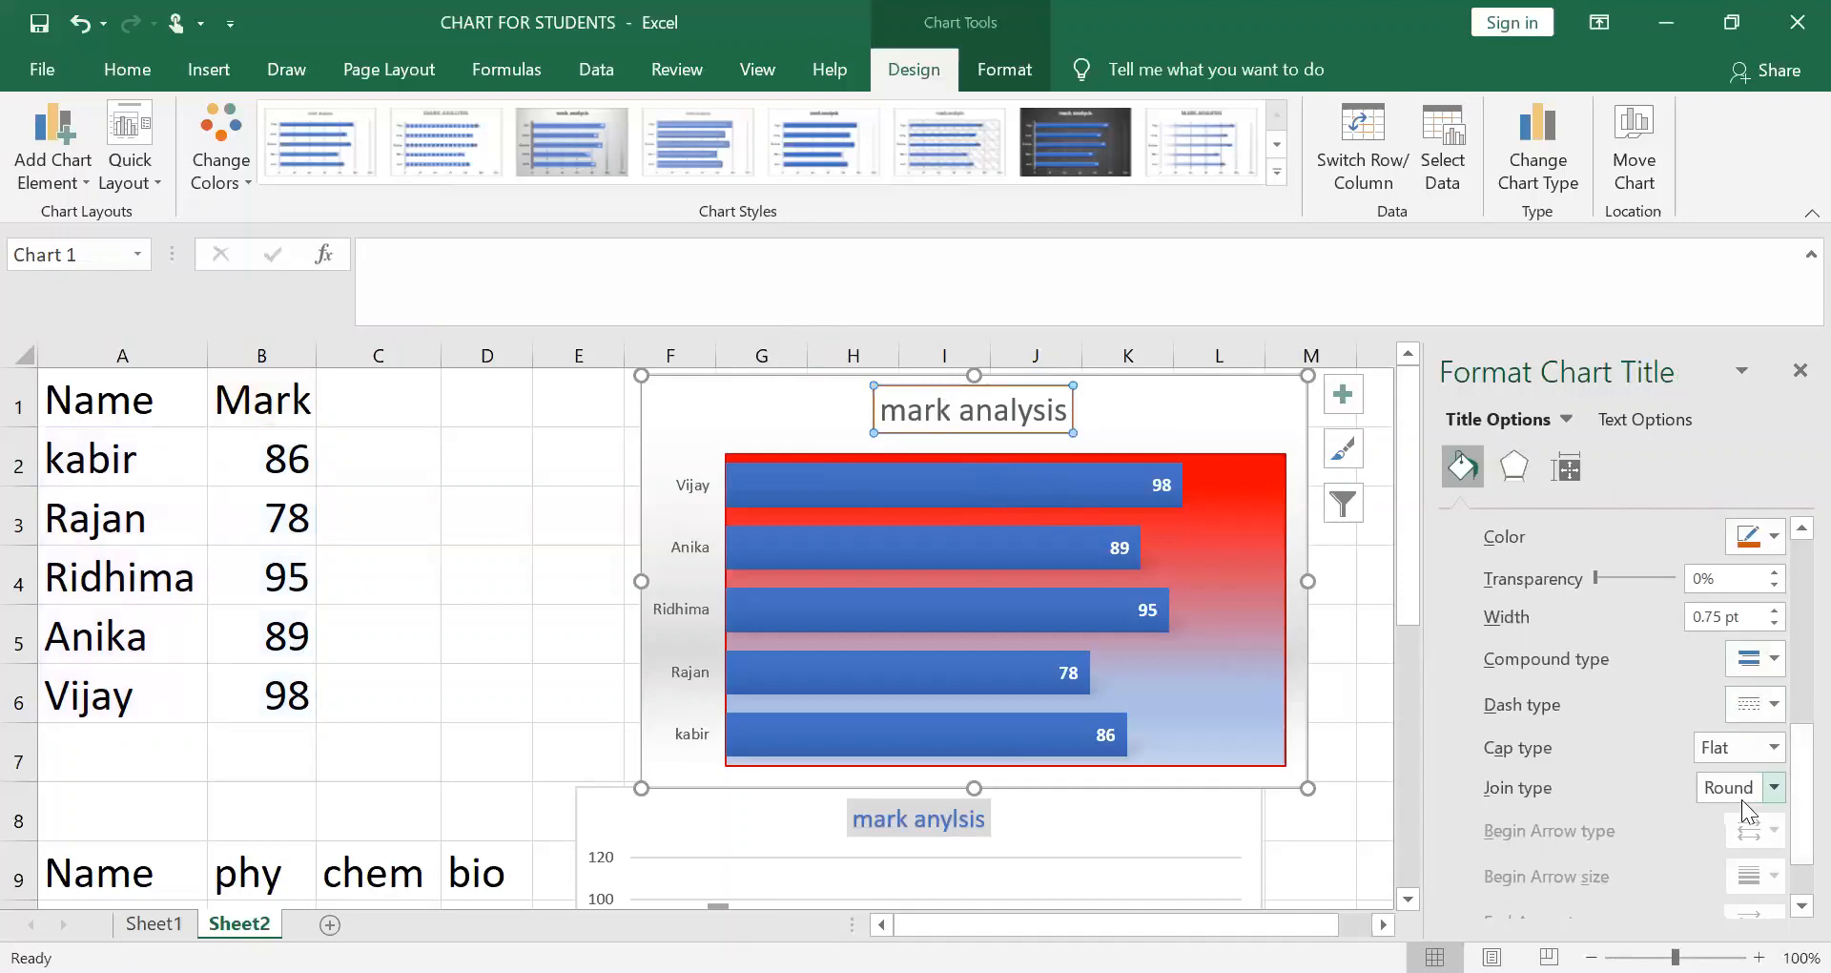
{"action": "scroll", "coordinate": [1726, 763], "scroll_direction": "down", "scroll_amount": 2}
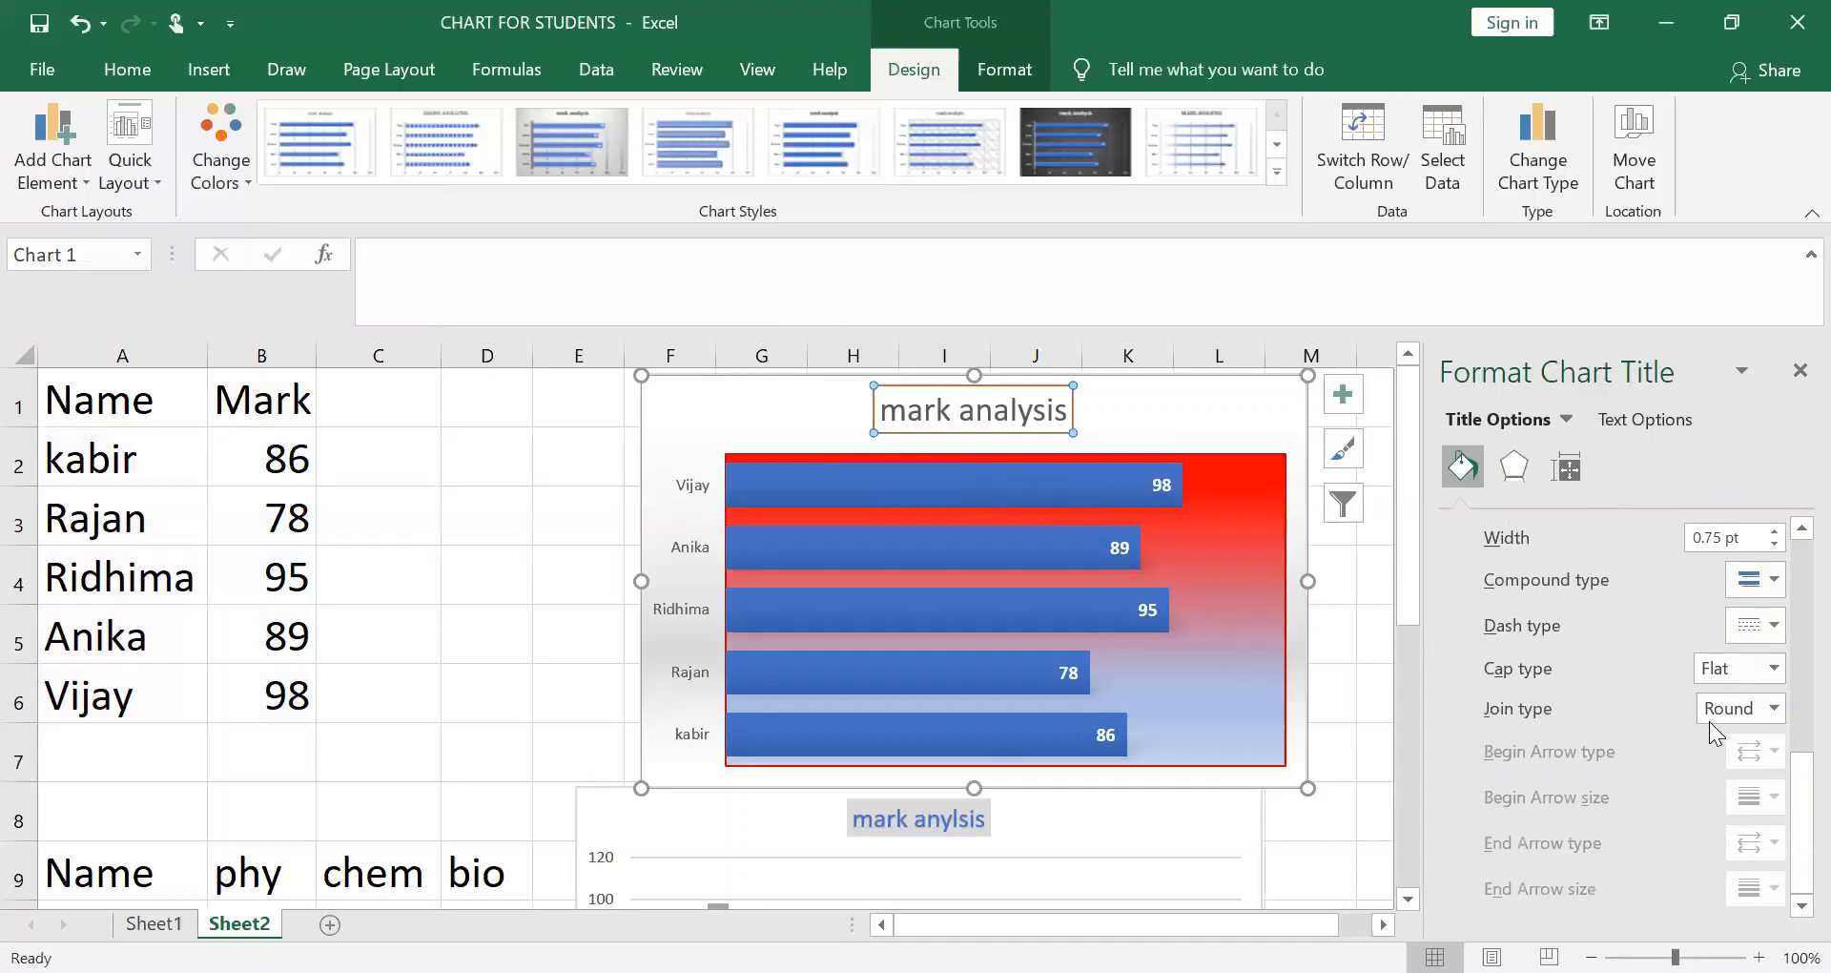
{"action": "scroll", "coordinate": [1709, 721], "scroll_direction": "up", "scroll_amount": 3}
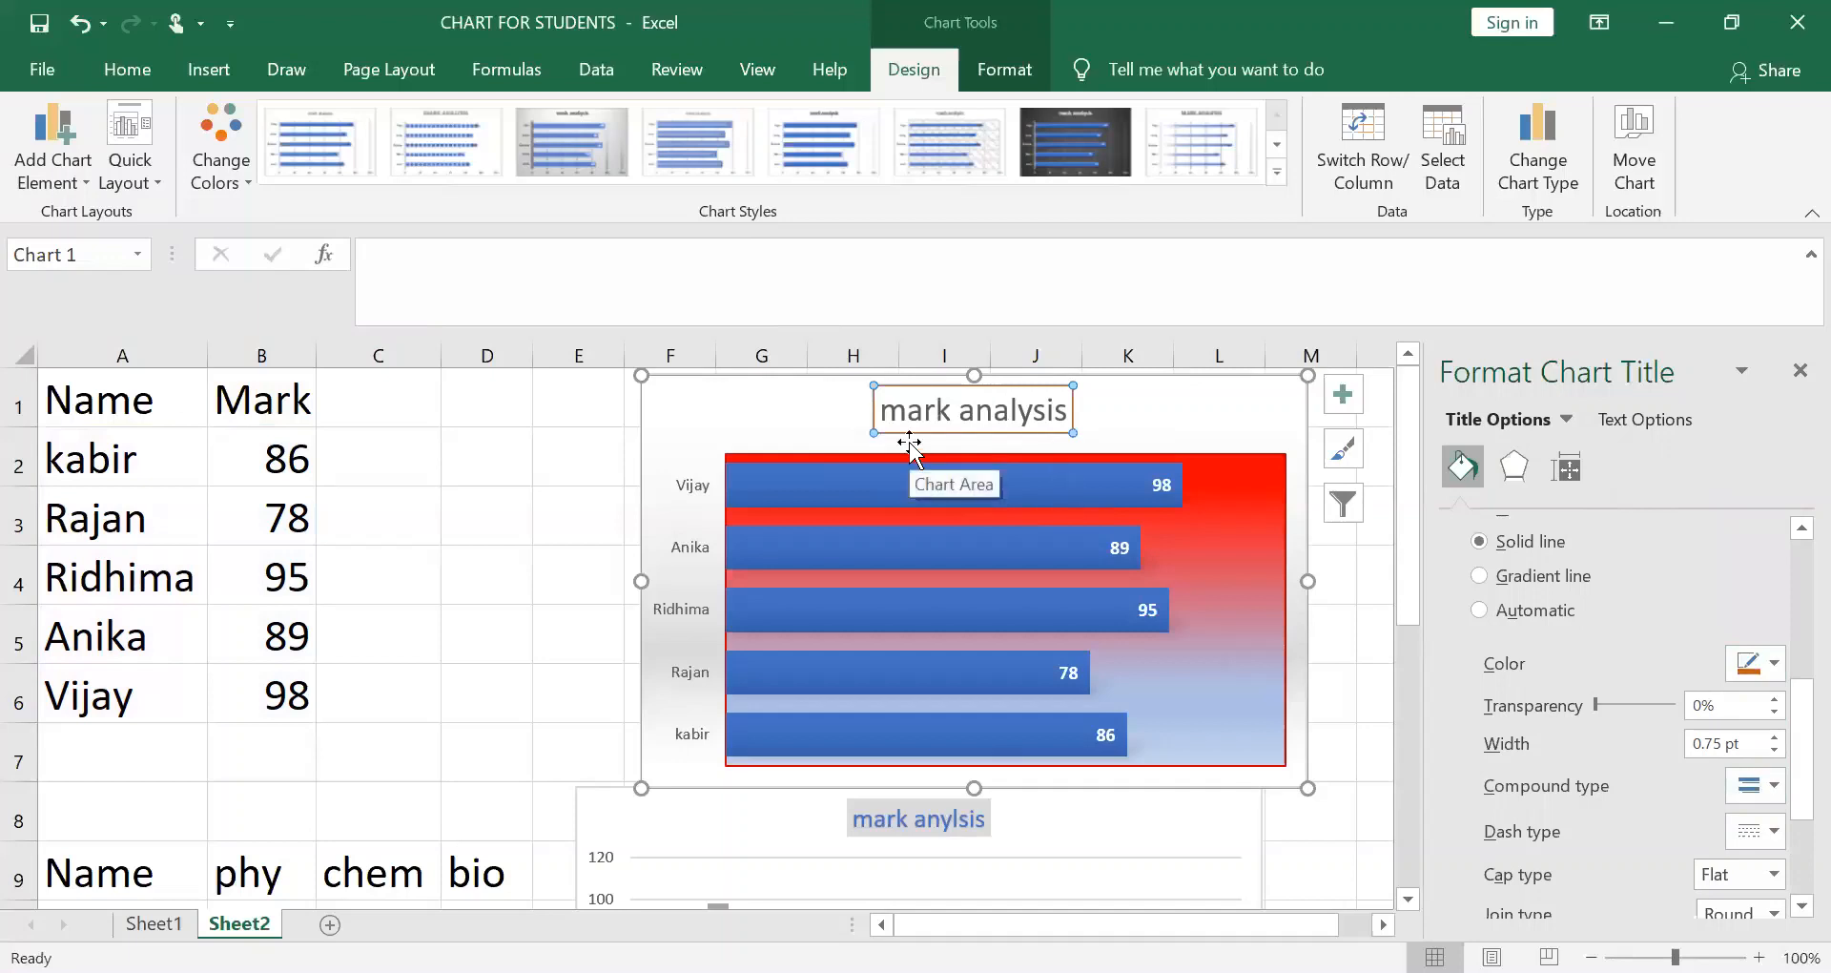
{"action": "right_click", "coordinate": [955, 417]}
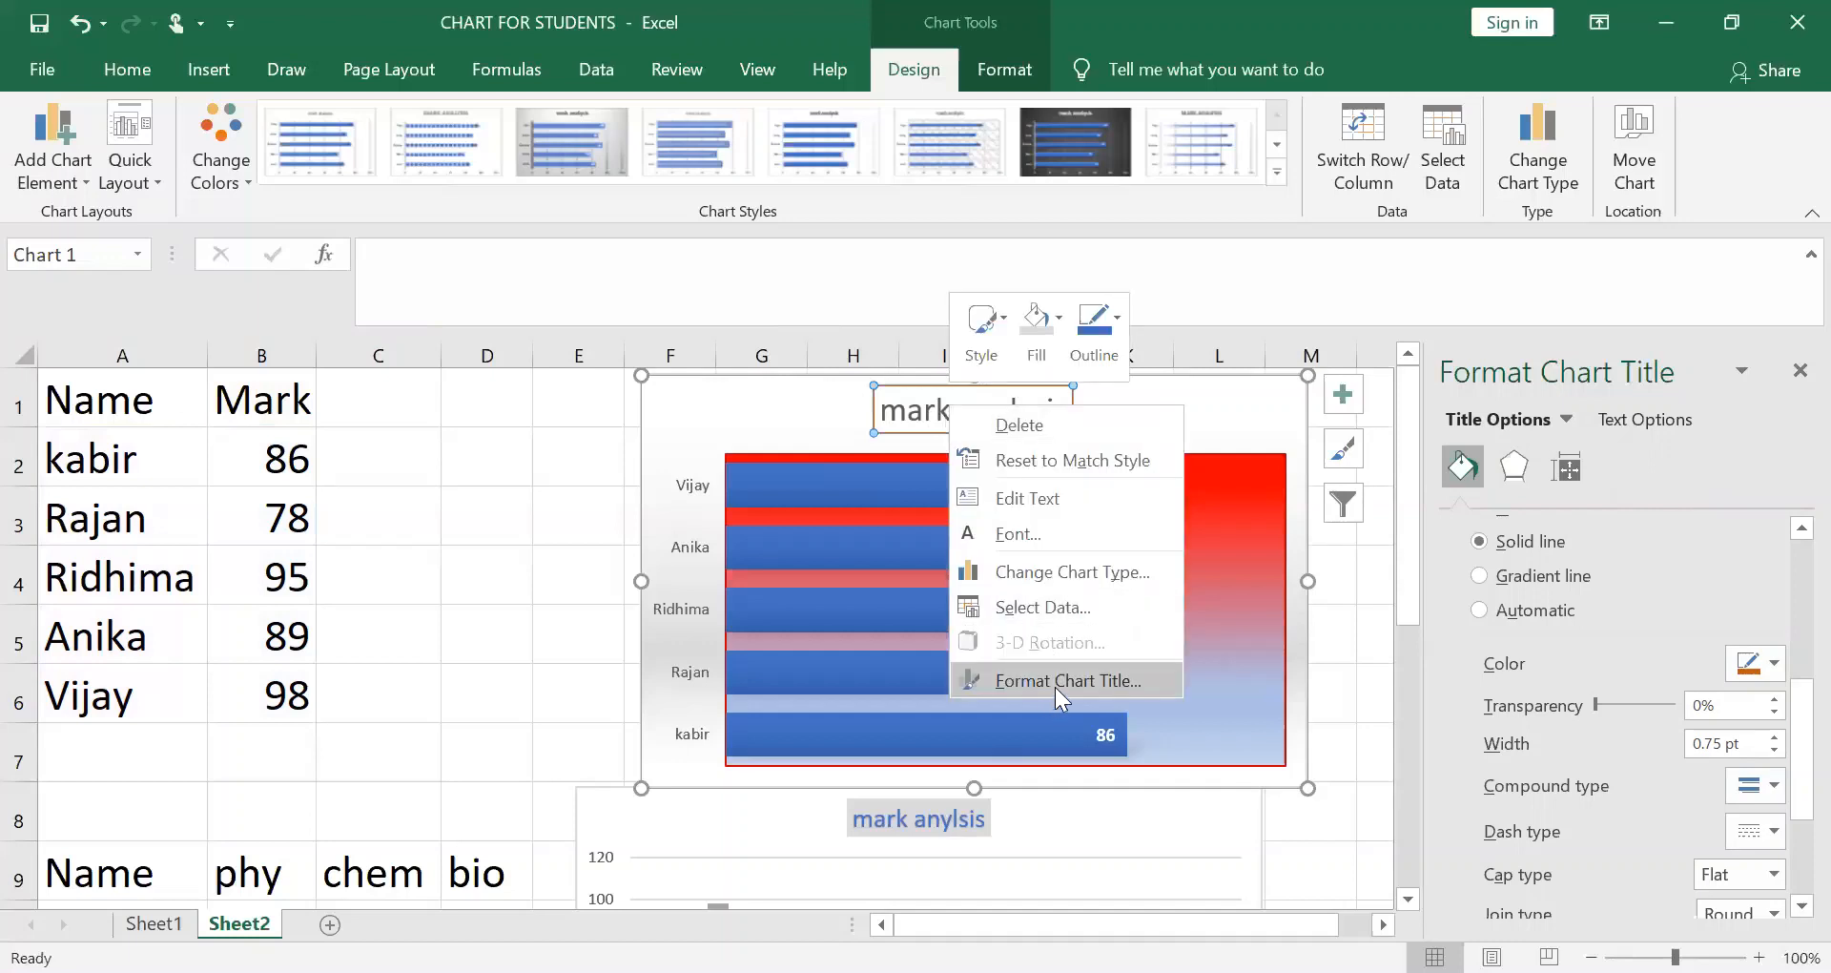
{"action": "left_click", "coordinate": [1057, 681]}
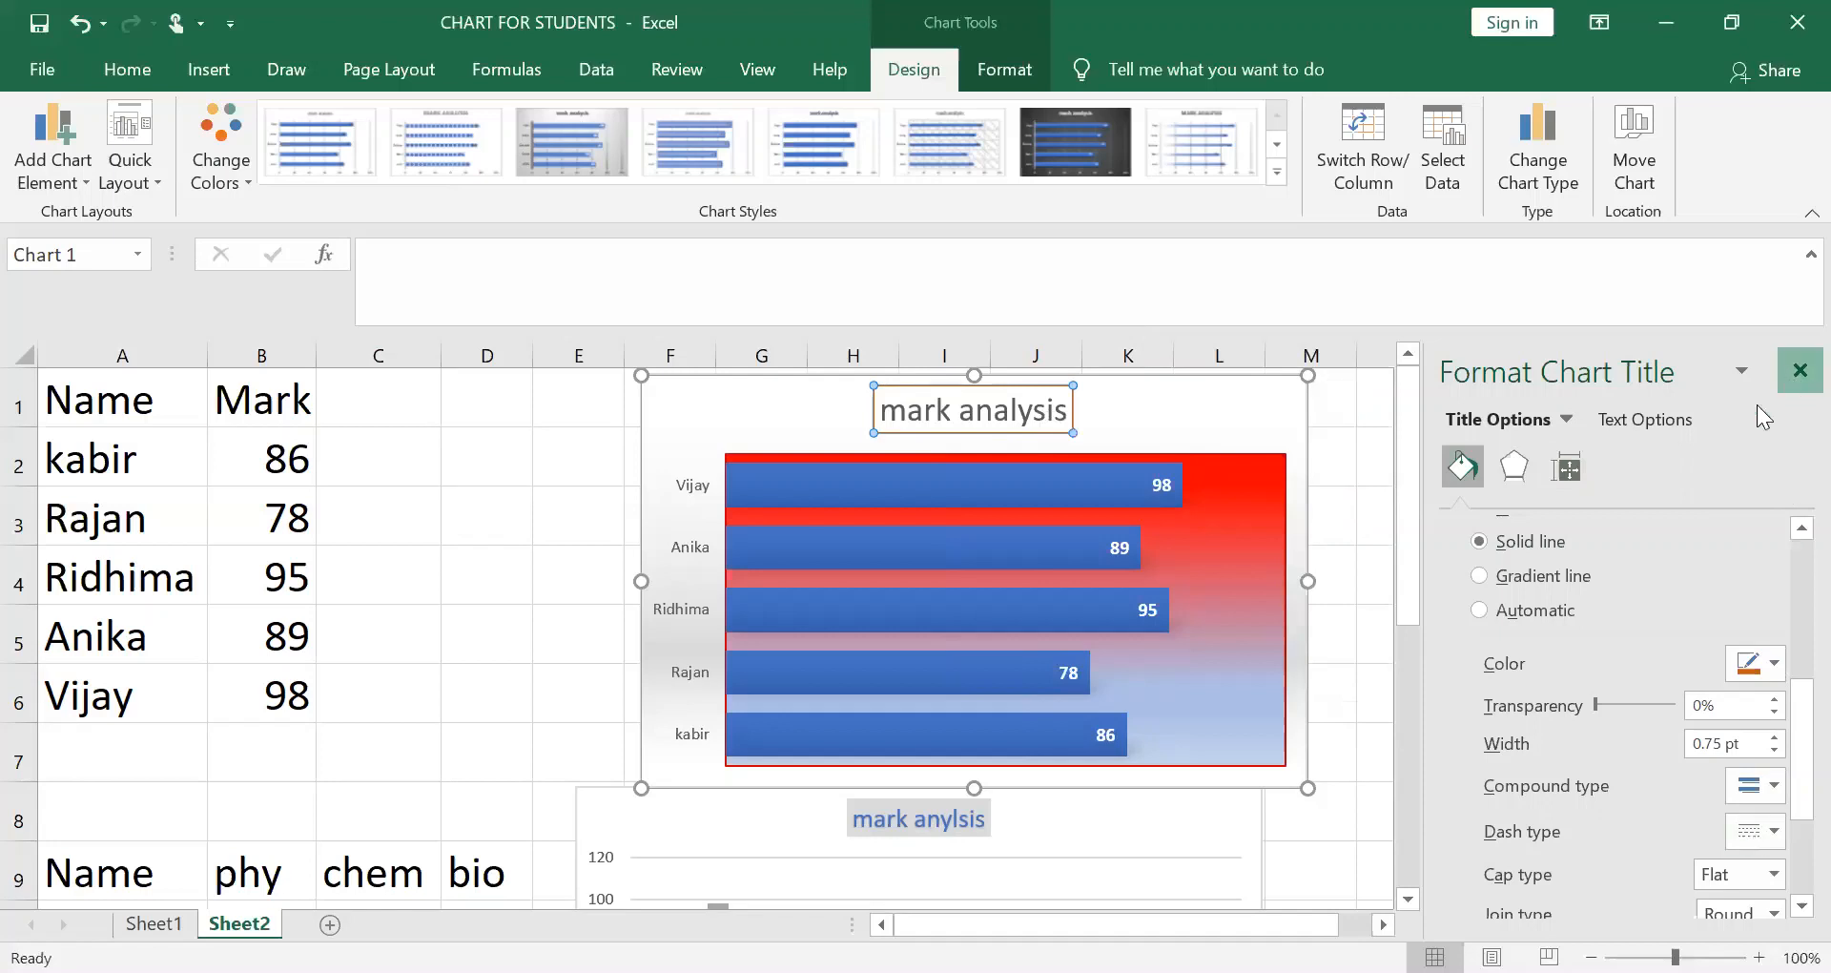
{"action": "left_click", "coordinate": [1799, 371]}
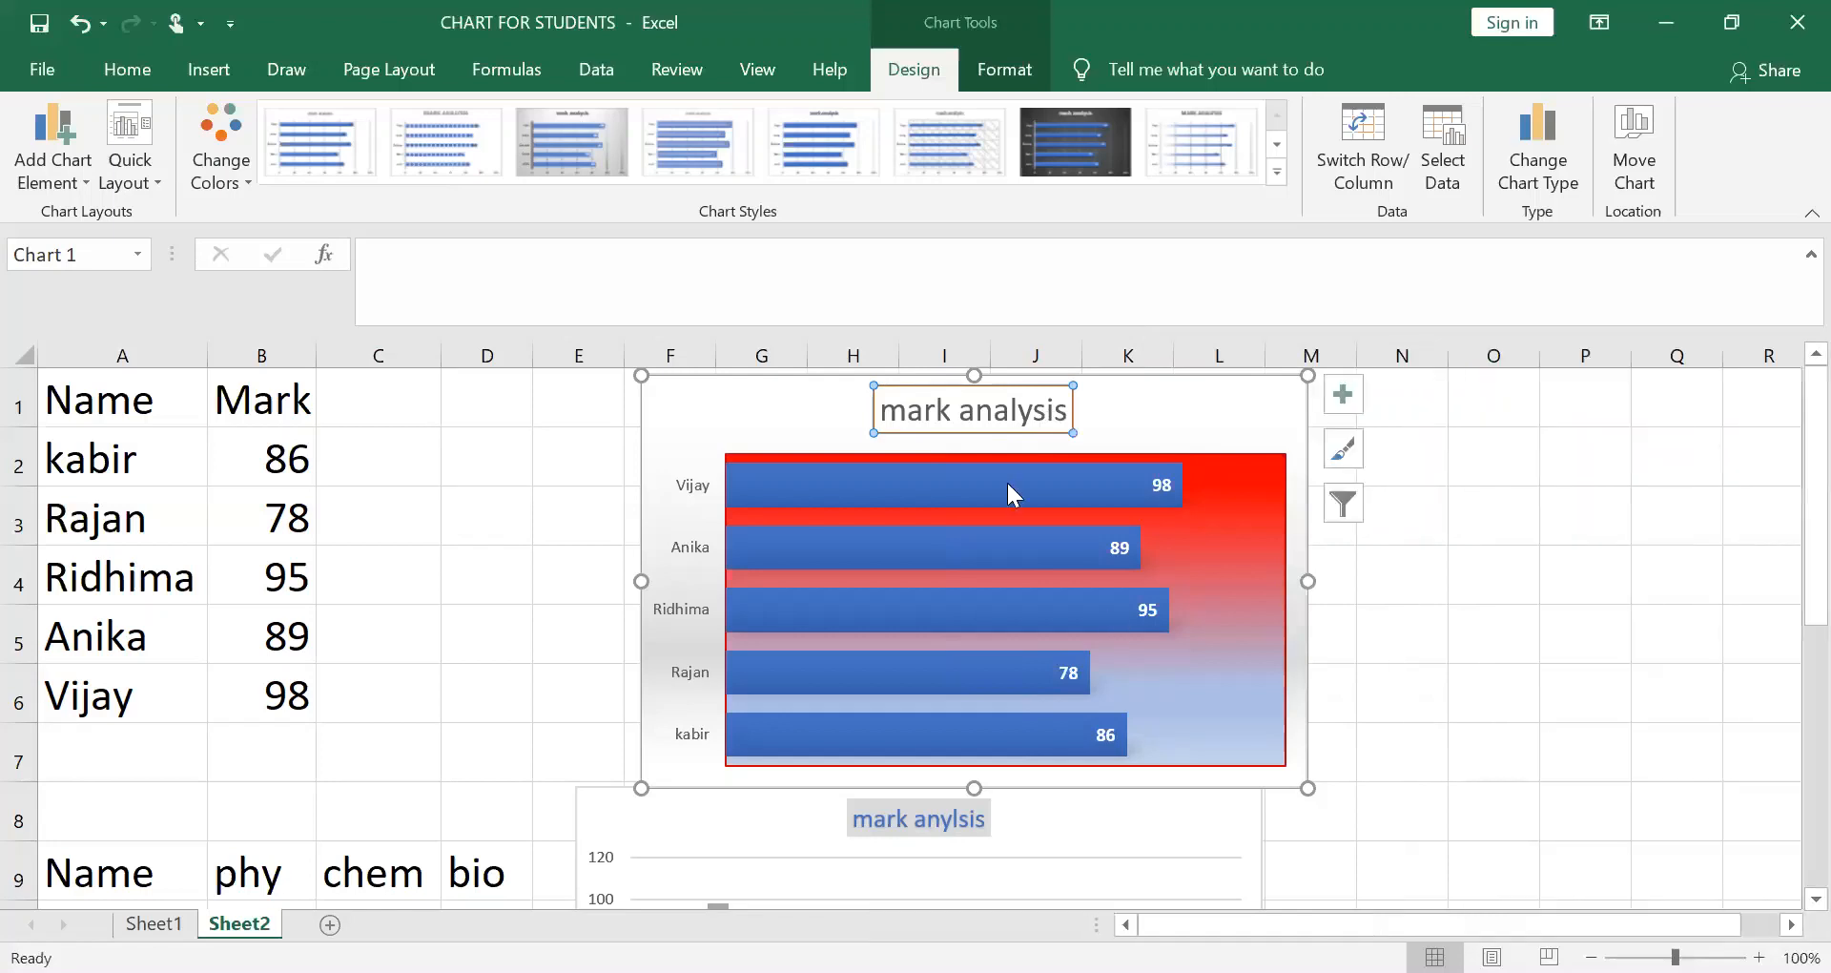
Try a gradient text fill on the single-subject chart's title and return it to a solid fill
{"action": "right_click", "coordinate": [1012, 417]}
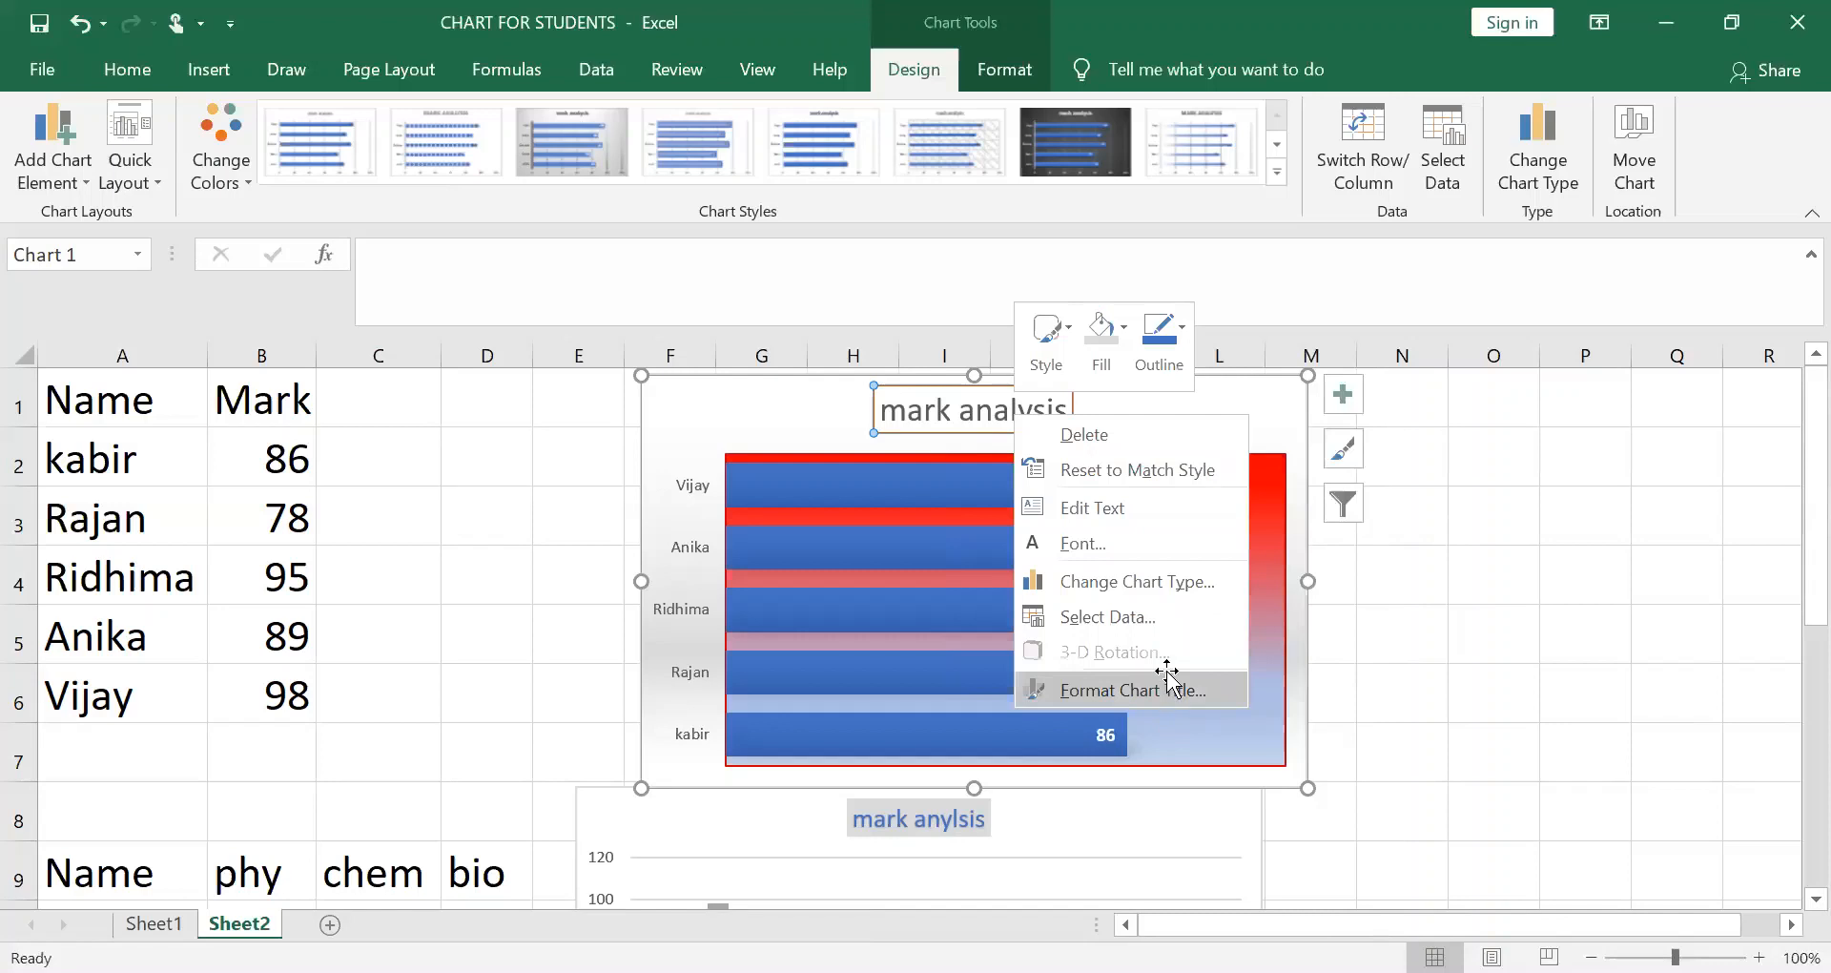
{"action": "left_click", "coordinate": [1169, 685]}
{"action": "left_click", "coordinate": [1667, 422]}
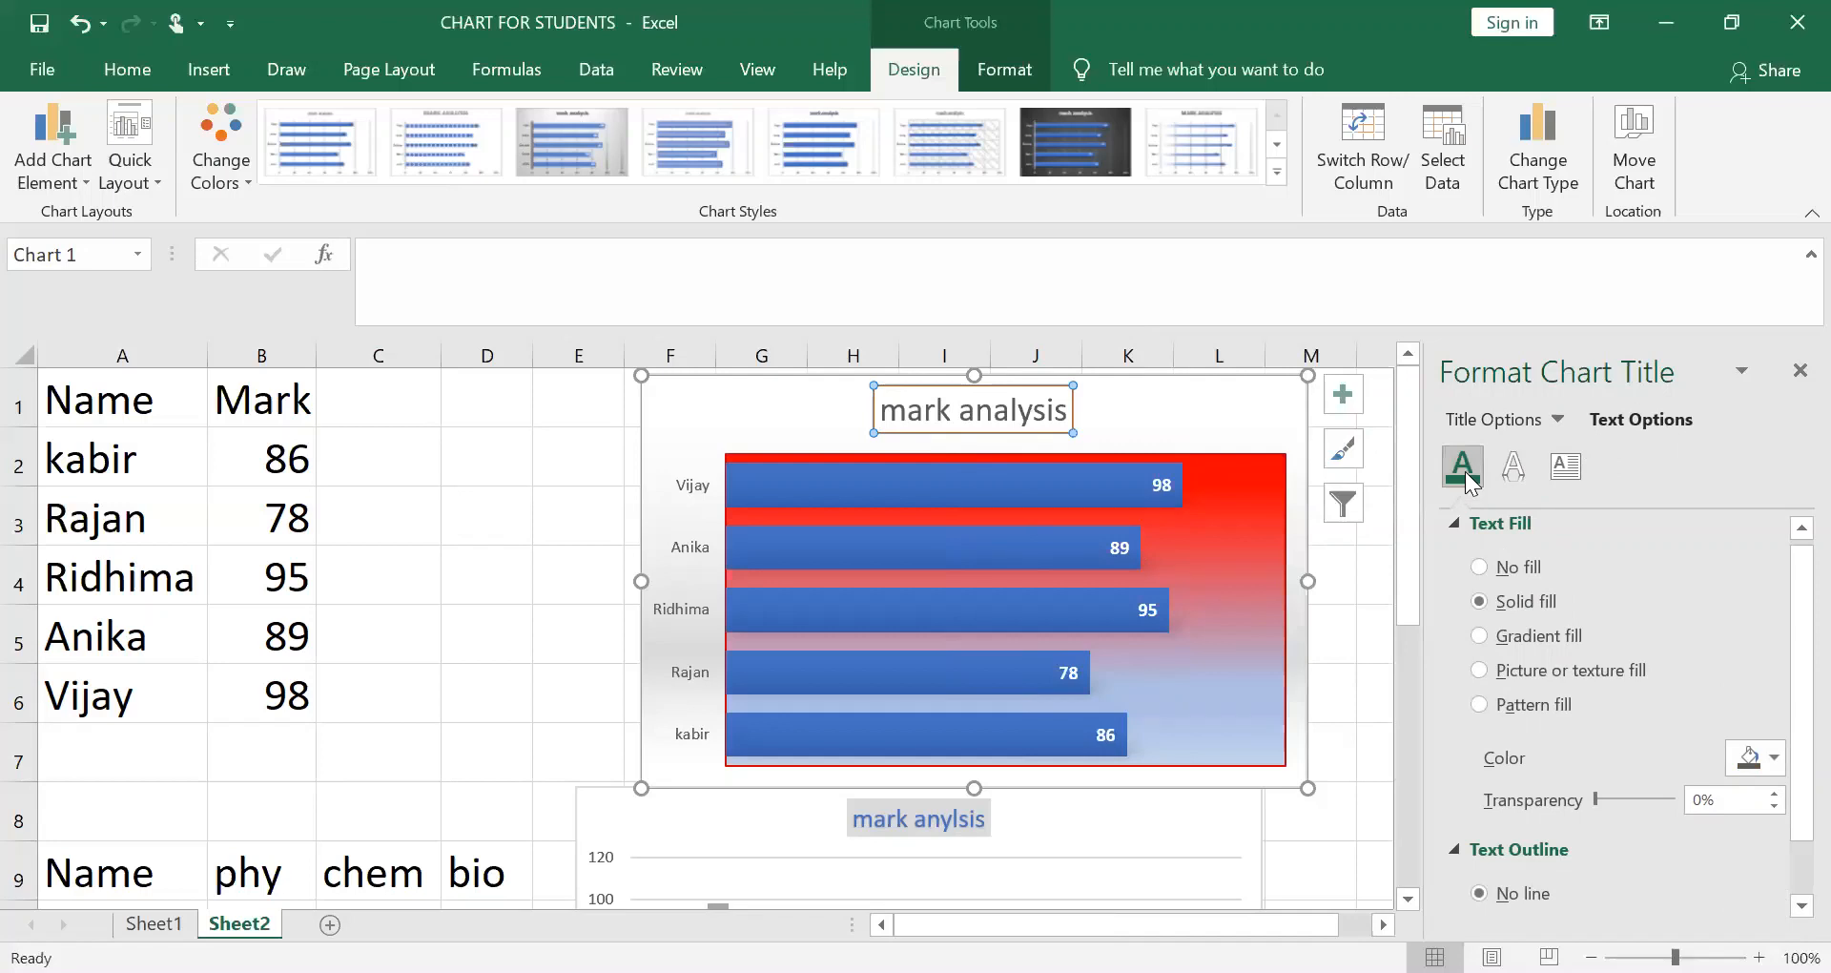
{"action": "left_click", "coordinate": [1523, 637]}
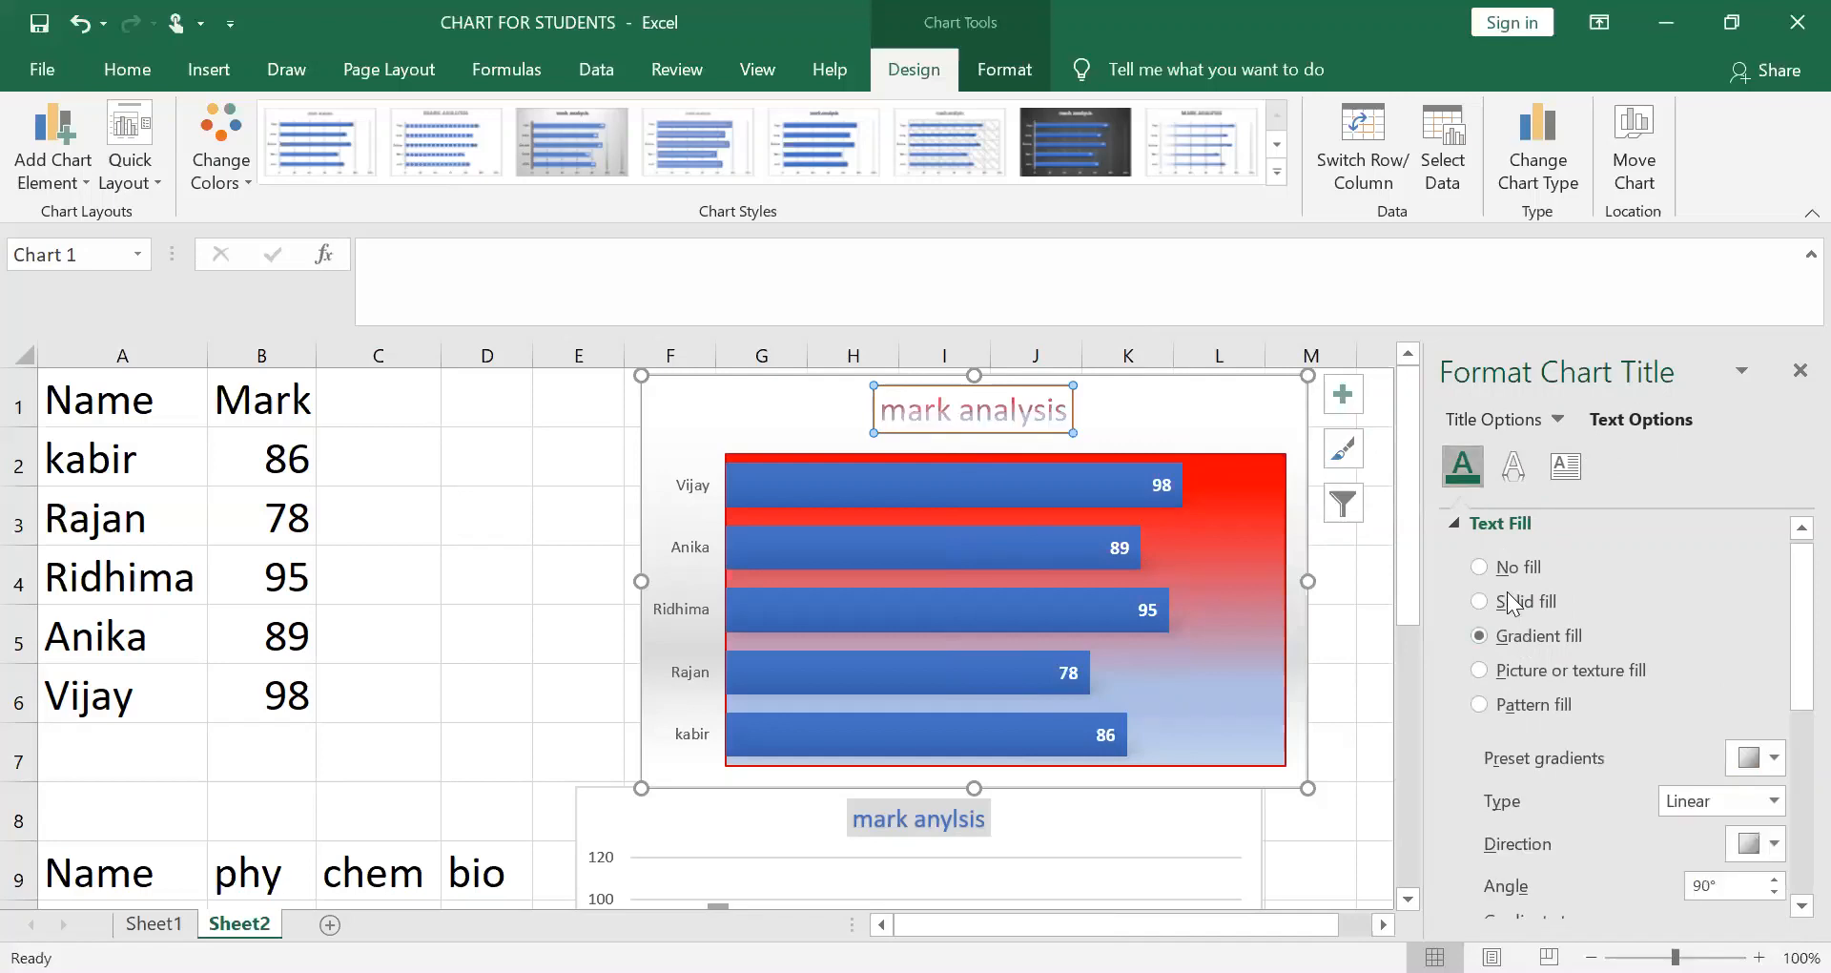
{"action": "left_click", "coordinate": [1509, 603]}
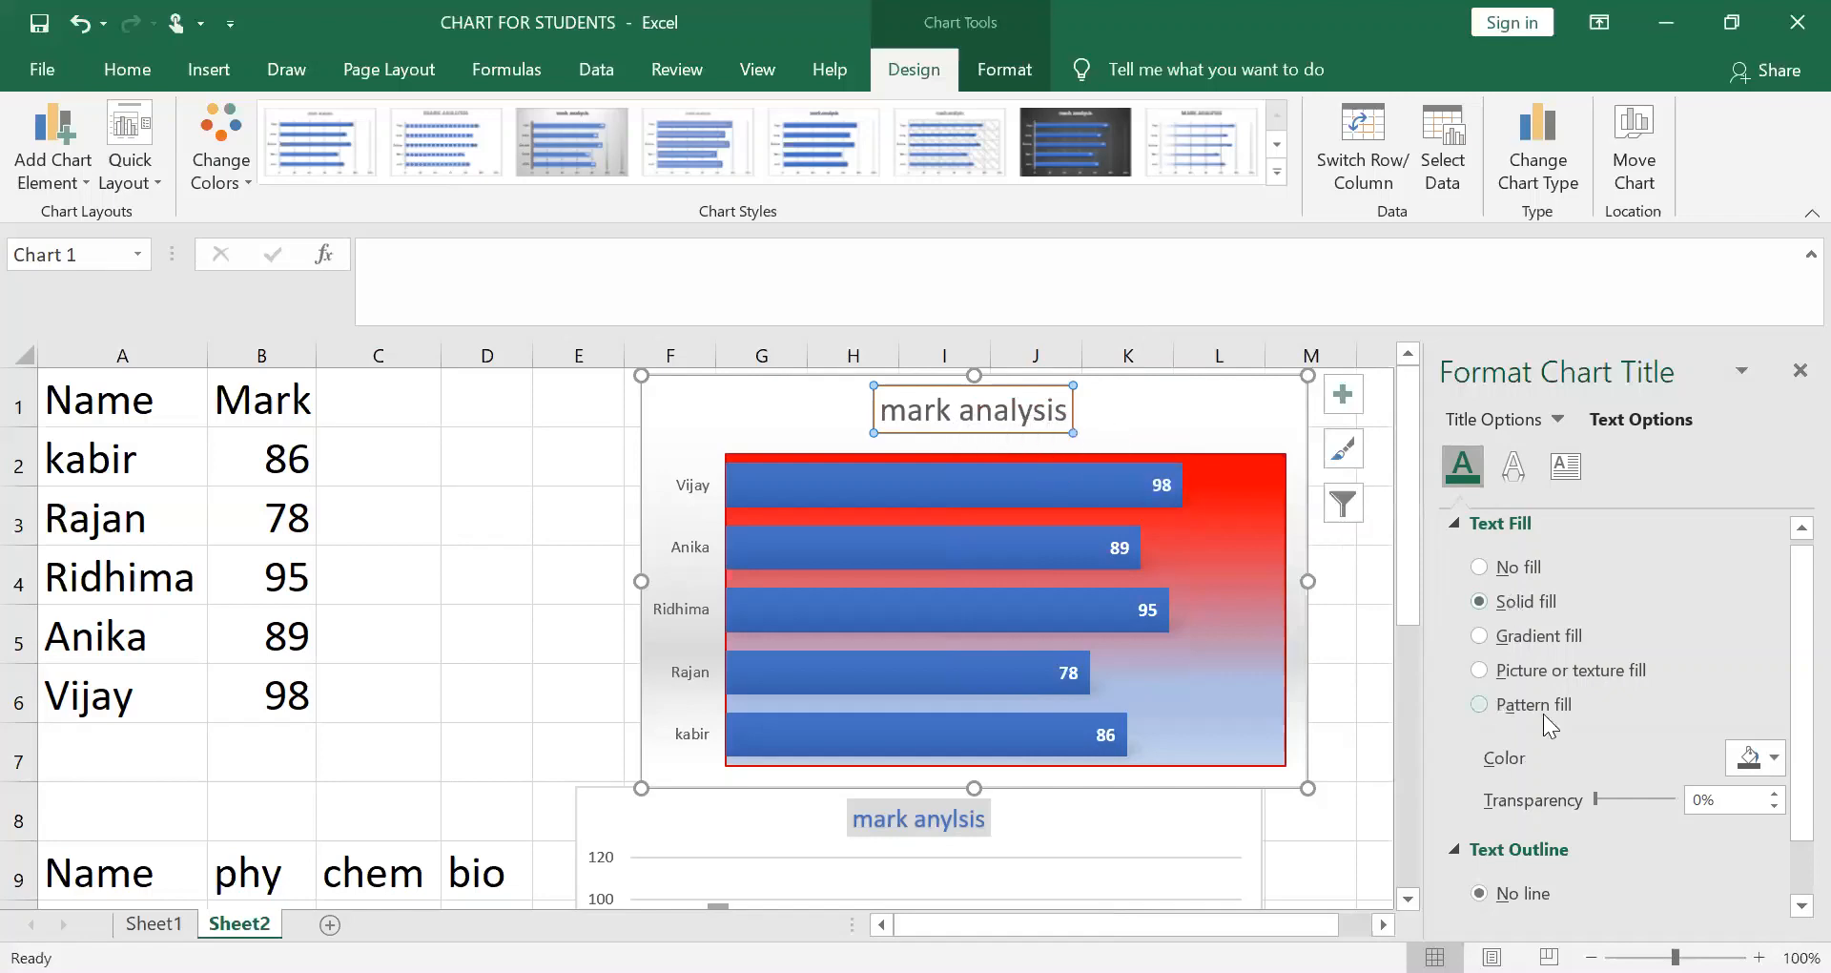
Give the single-subject chart's title text a solid orange outline, trying a gradient outline as well, and close the formatting pane
{"action": "left_click", "coordinate": [1498, 426]}
{"action": "left_click", "coordinate": [1687, 420]}
{"action": "scroll", "coordinate": [1642, 868], "scroll_direction": "down", "scroll_amount": 1}
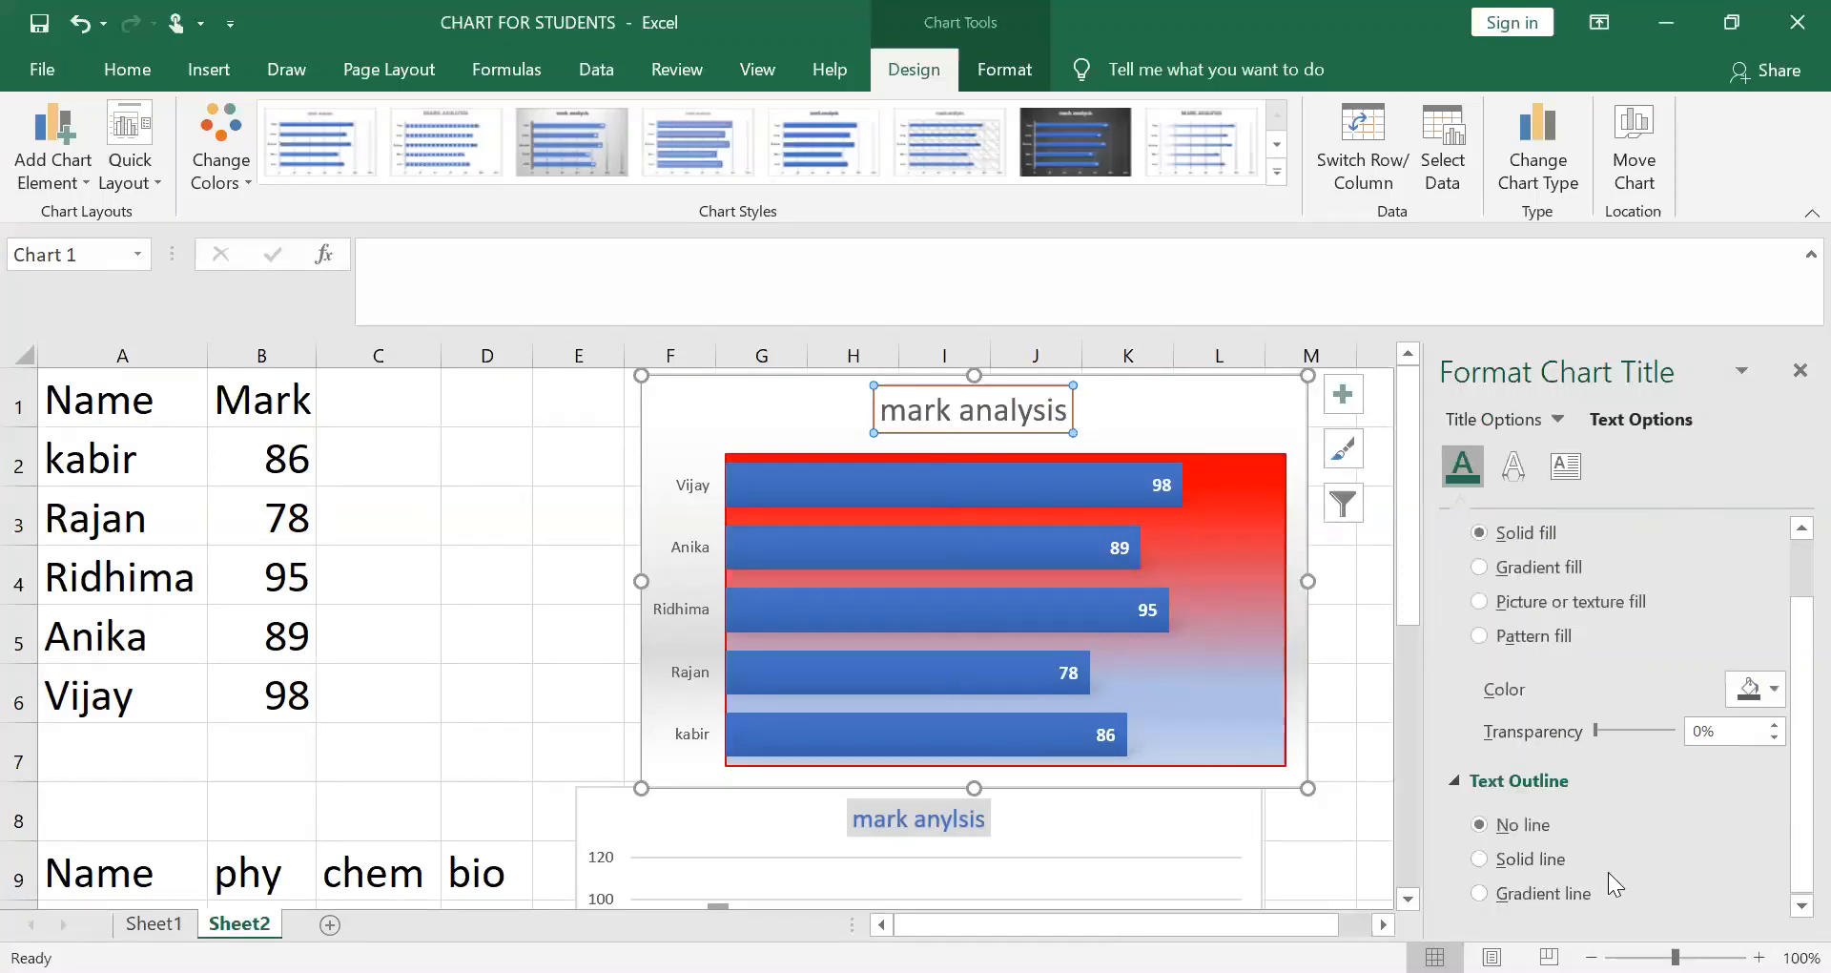
{"action": "left_click", "coordinate": [1536, 860]}
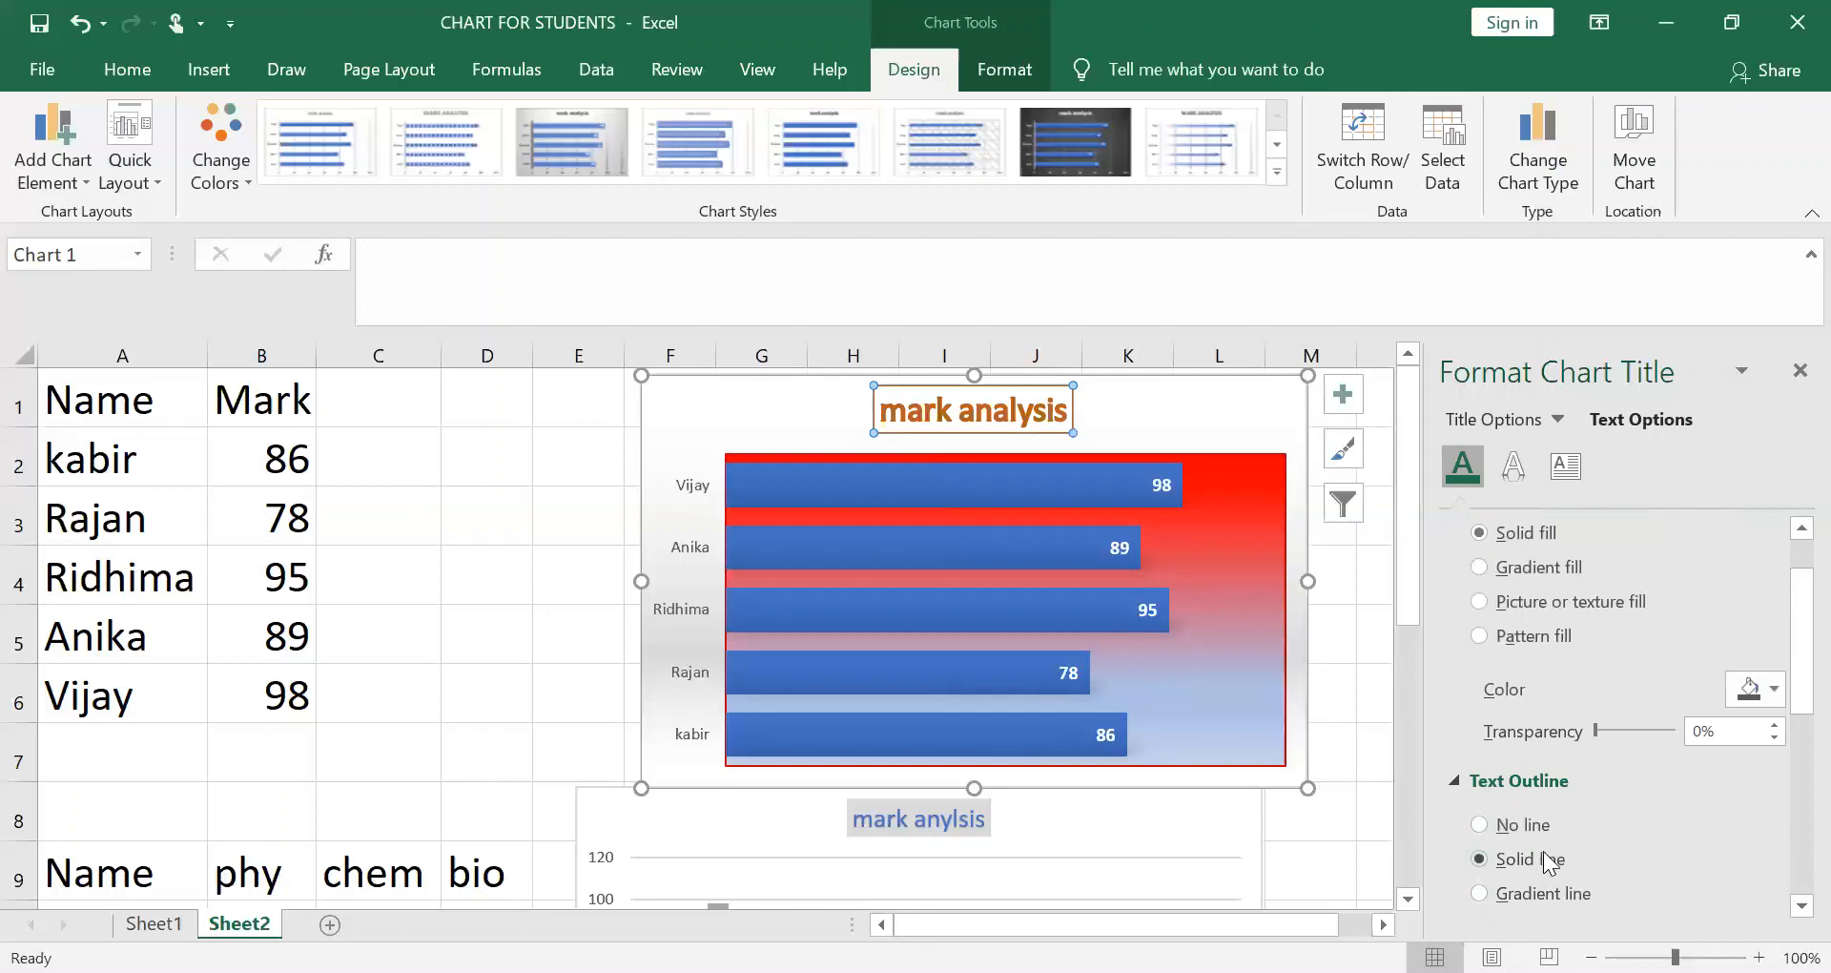
{"action": "scroll", "coordinate": [1549, 861], "scroll_direction": "down", "scroll_amount": 1}
{"action": "left_click", "coordinate": [1560, 824]}
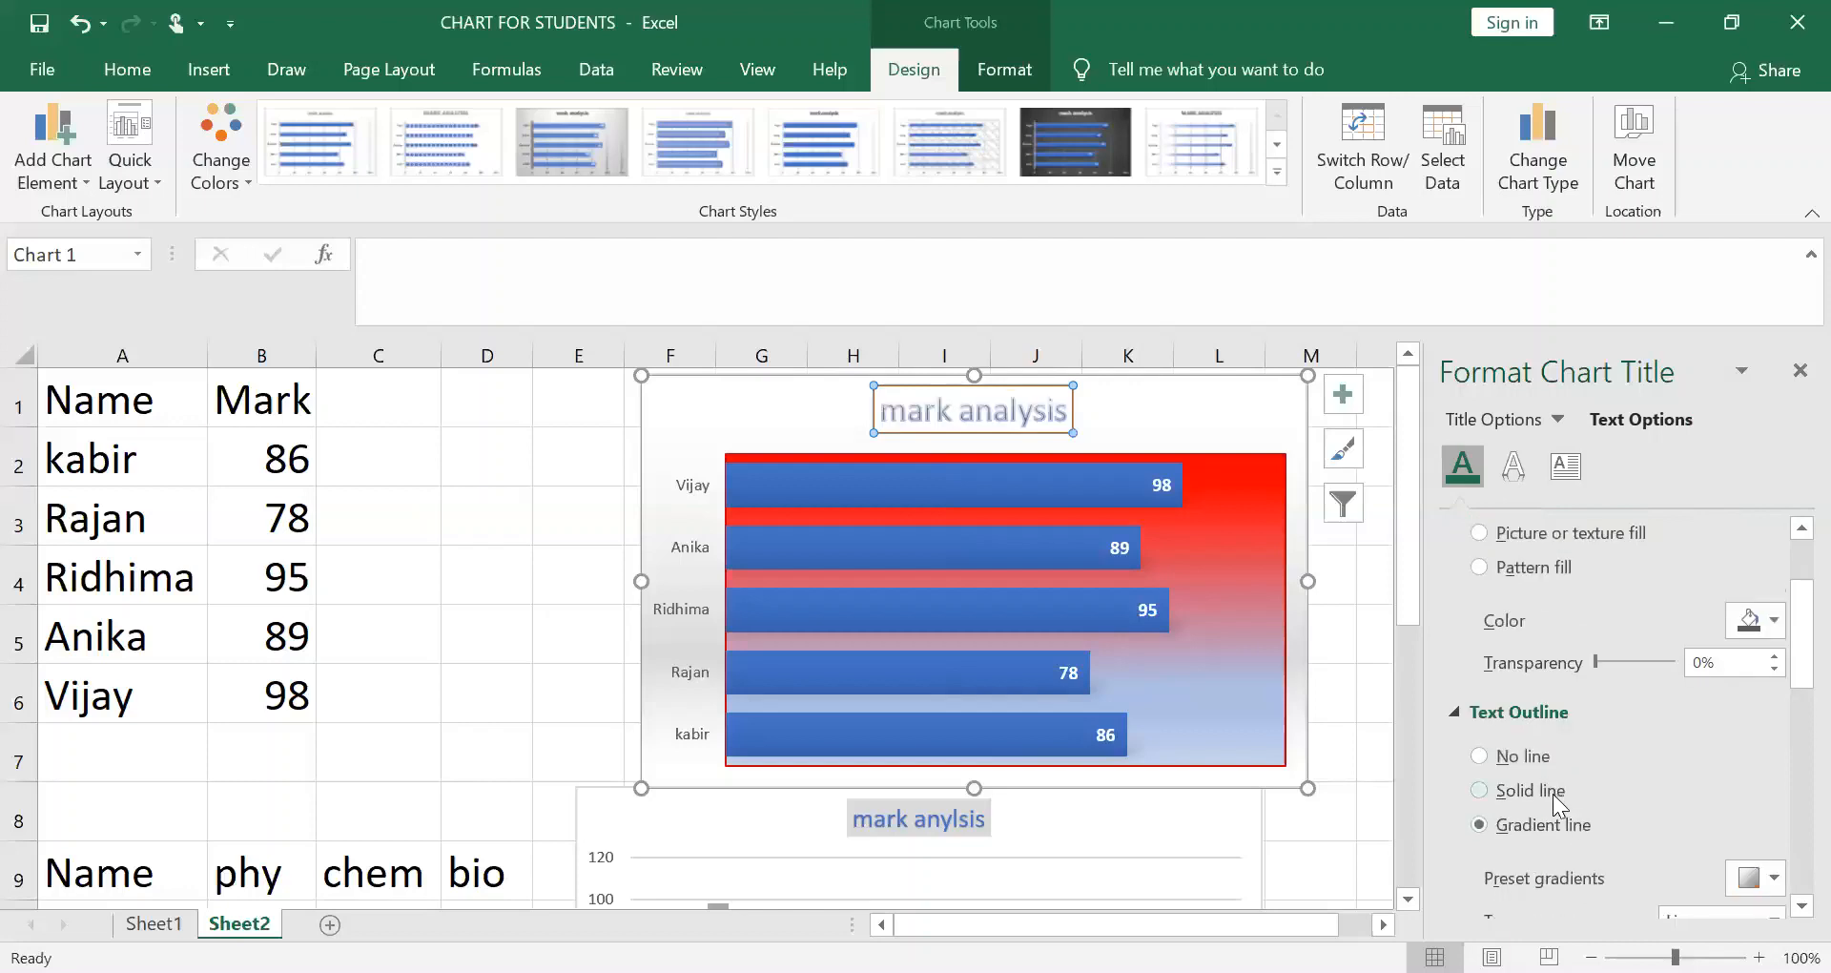
{"action": "left_click", "coordinate": [1551, 791]}
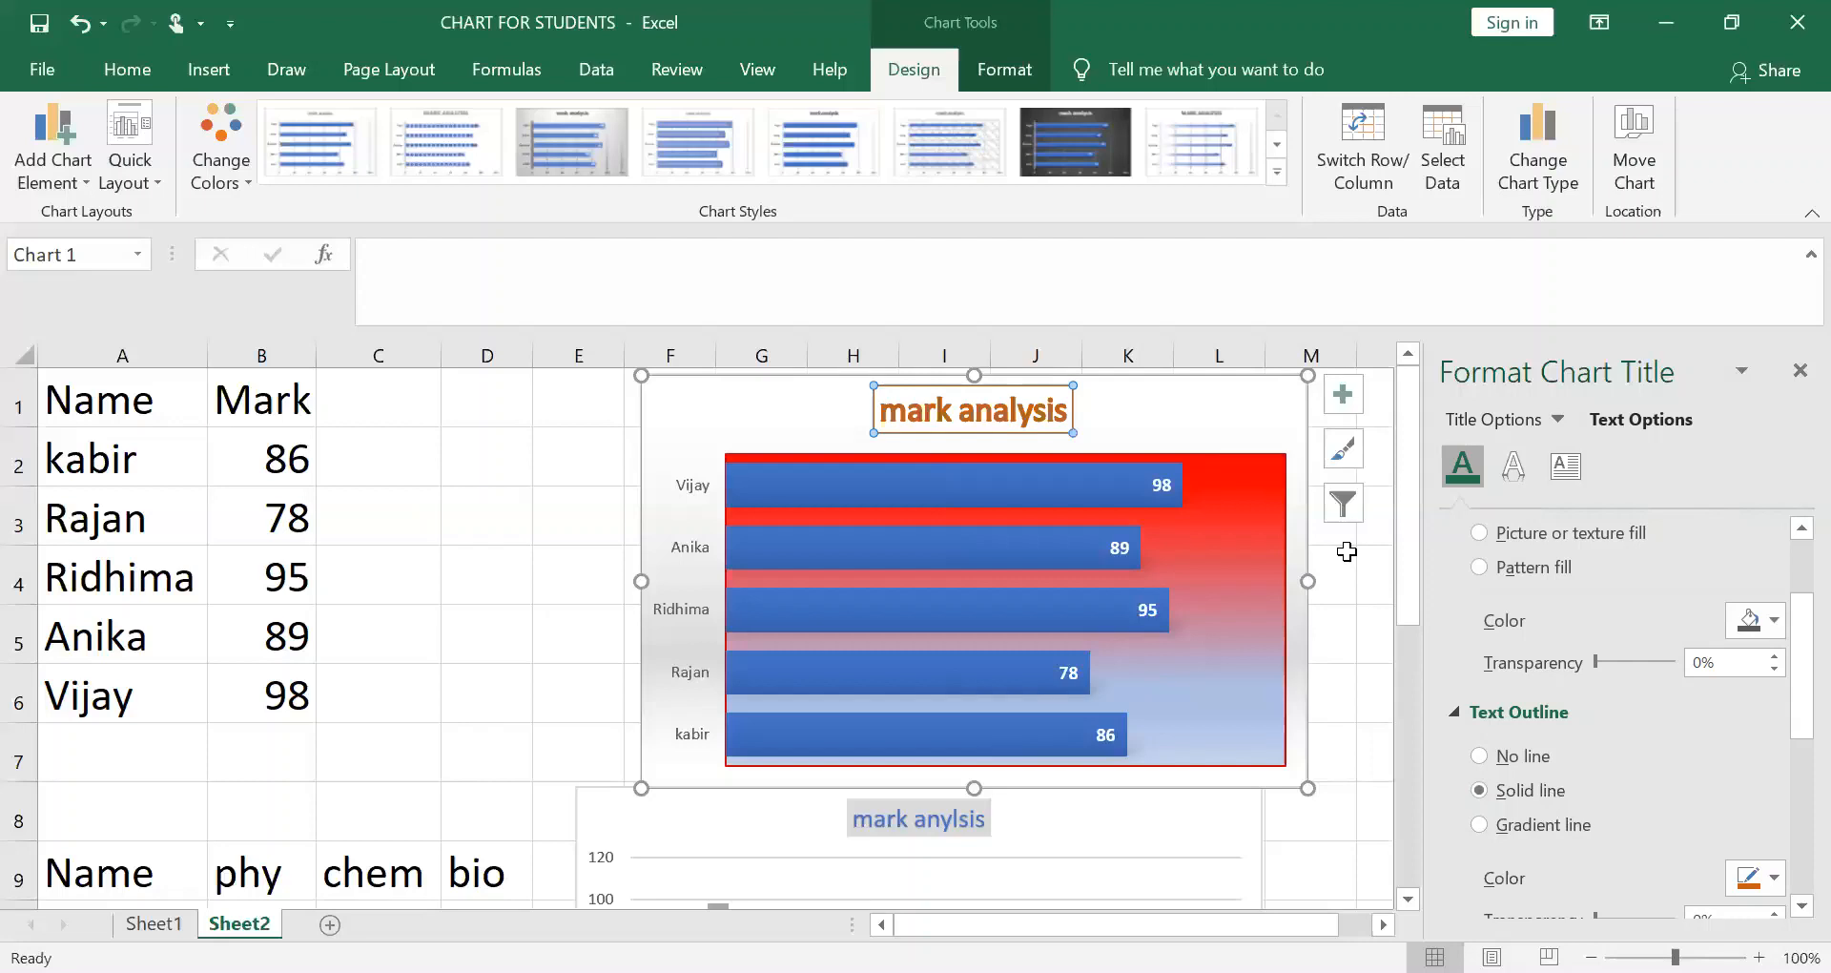
{"action": "left_click", "coordinate": [1800, 371]}
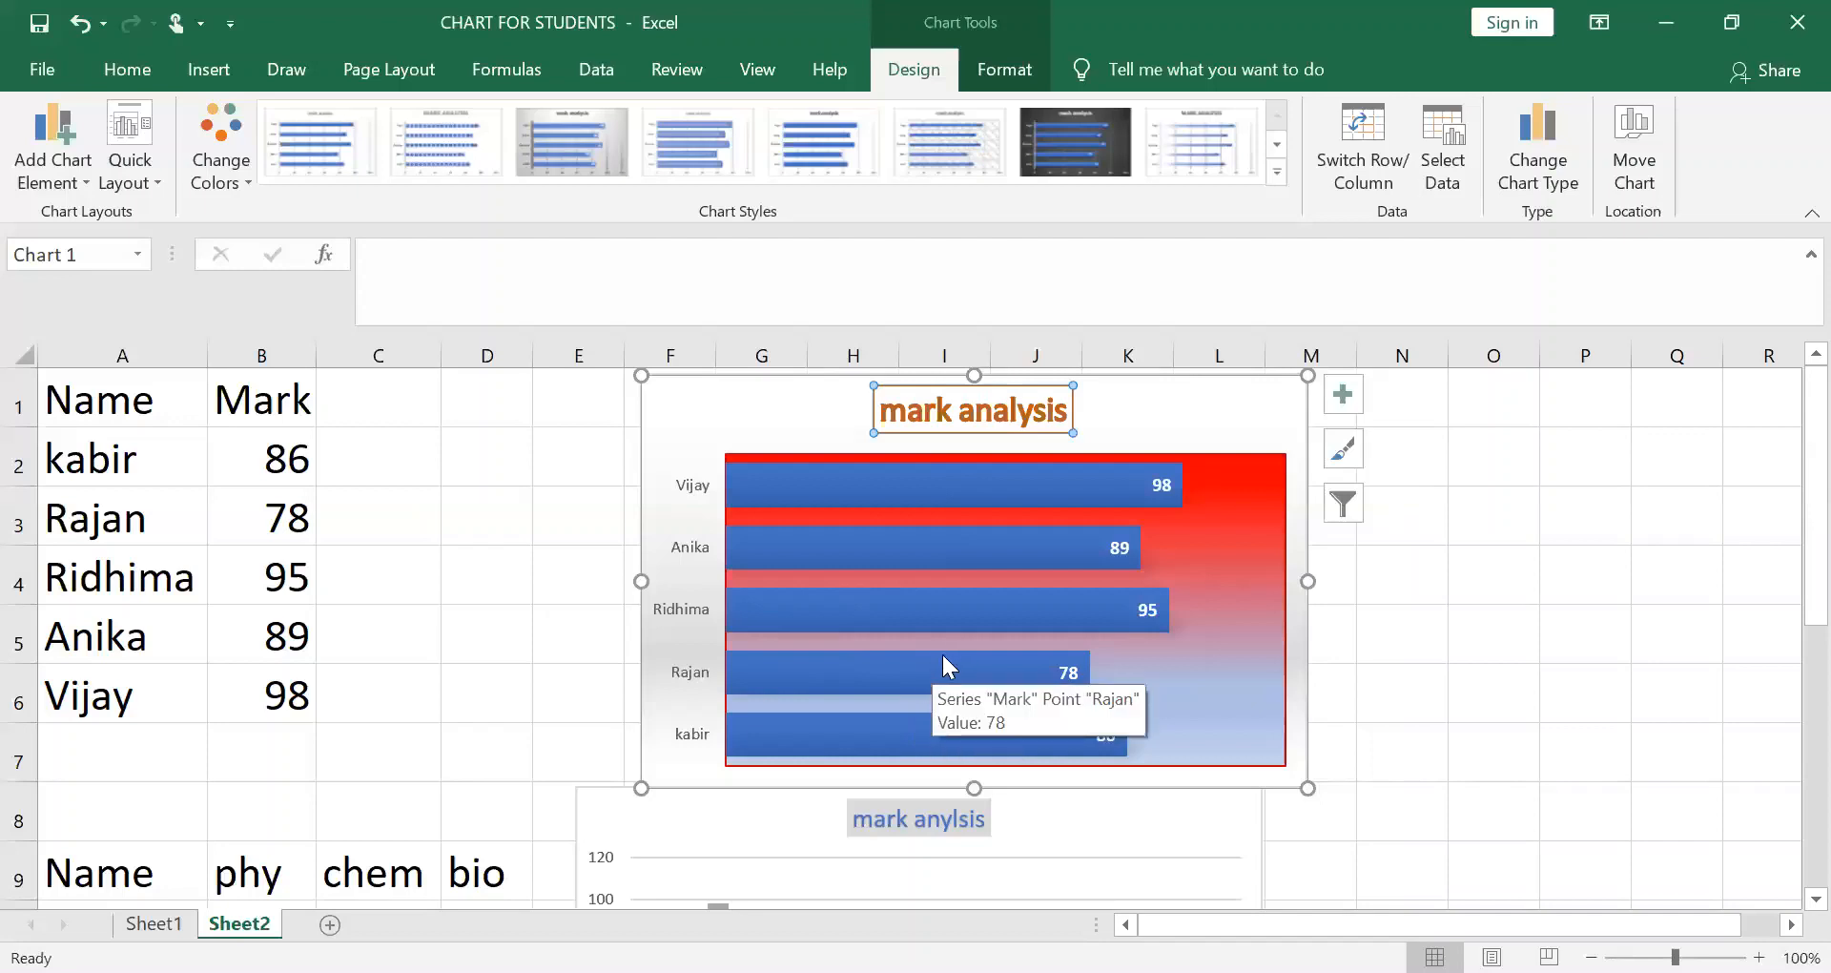
{"action": "left_click", "coordinate": [1212, 433]}
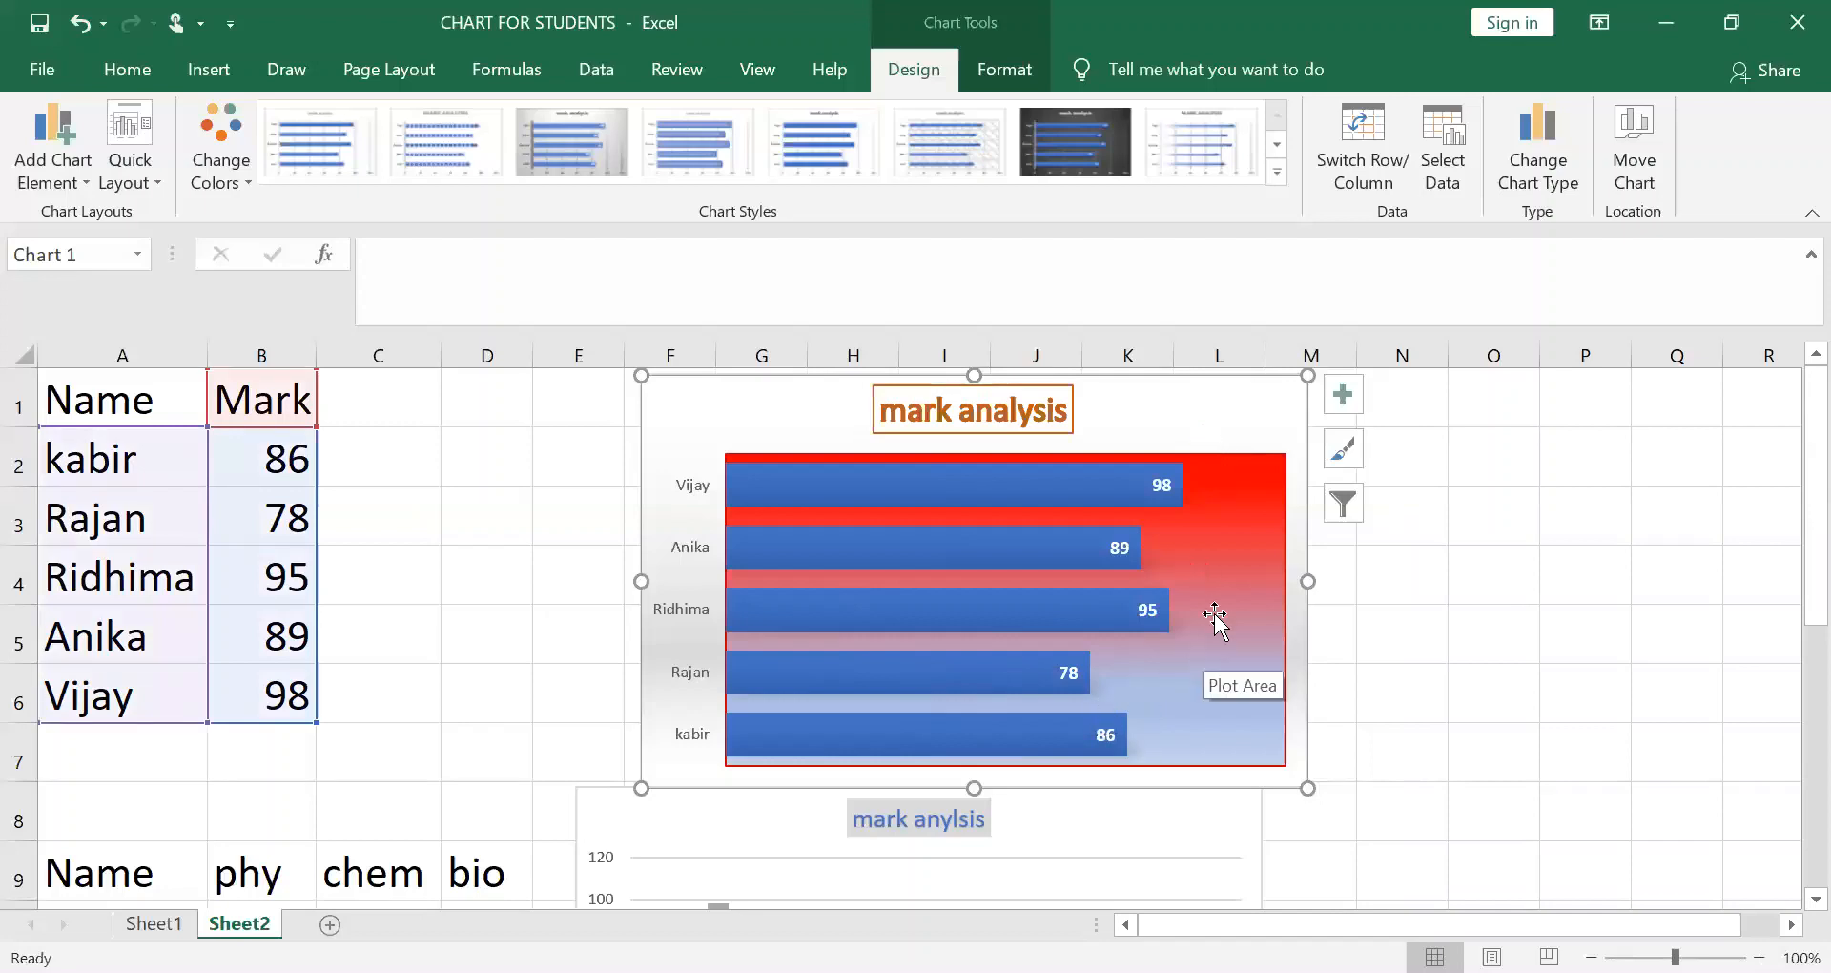
Review the vertical axis options of the three-subject chart and set the axis minimum to 20
{"action": "scroll", "coordinate": [1101, 706], "scroll_direction": "down", "scroll_amount": 2}
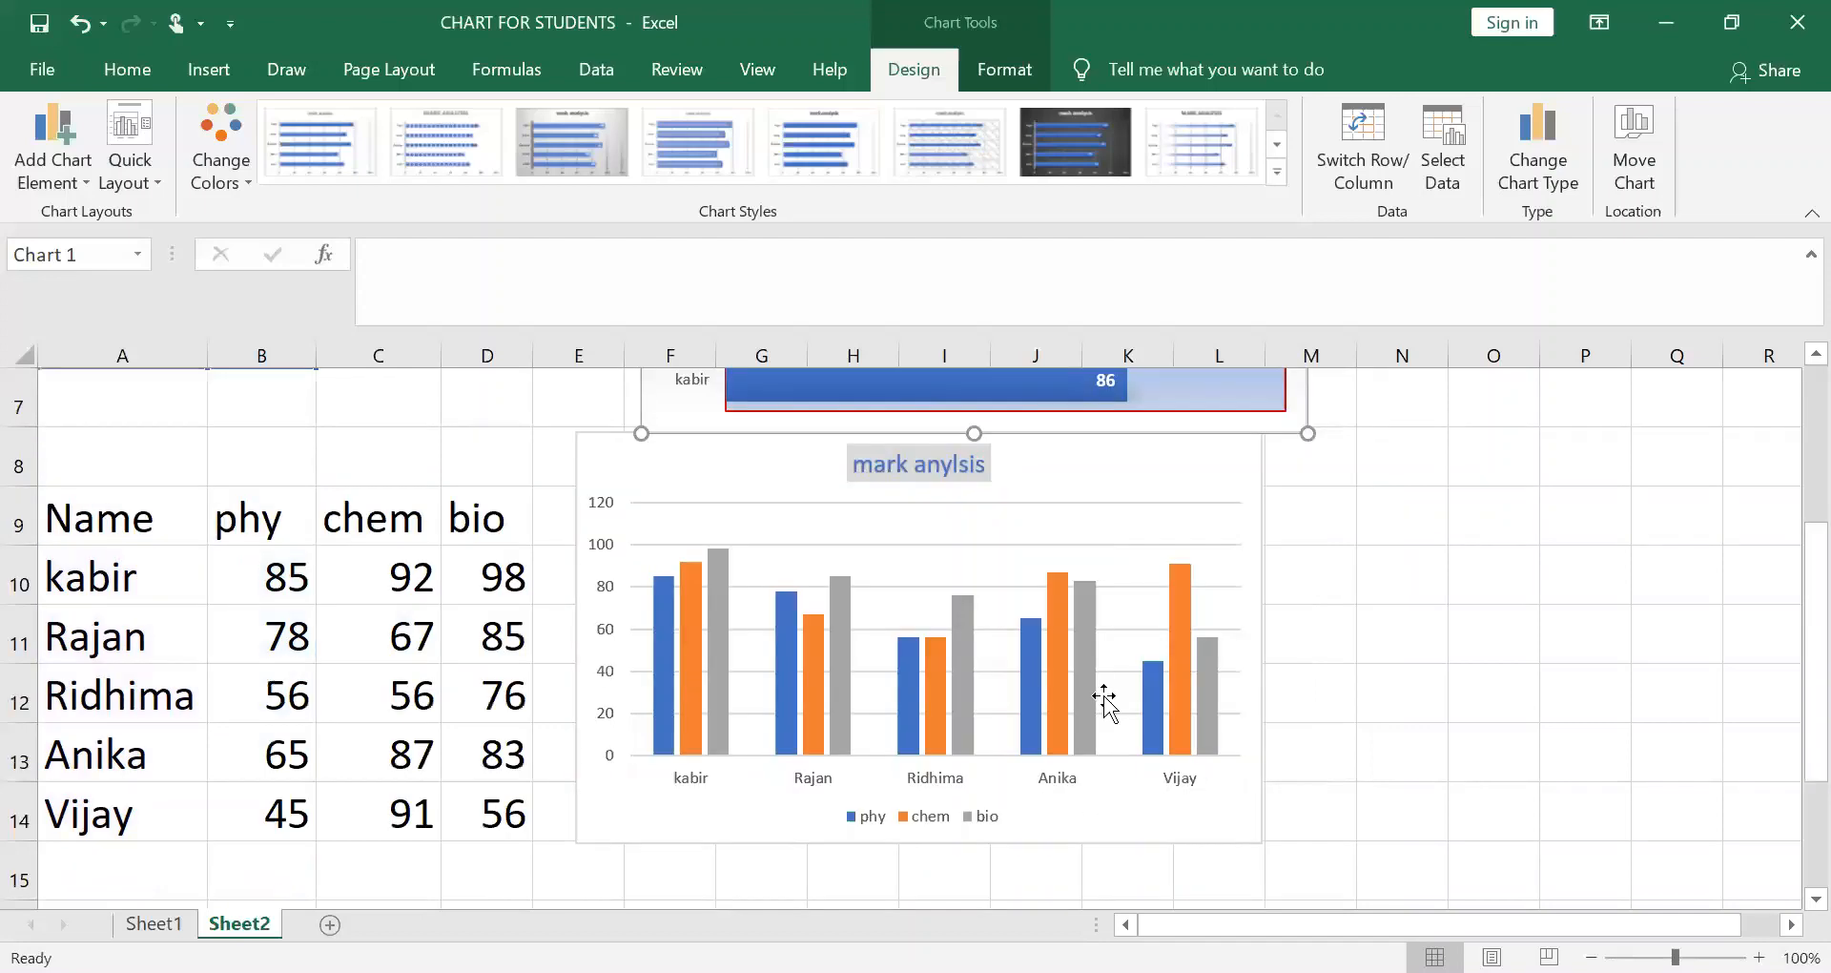
{"action": "left_click", "coordinate": [1102, 481]}
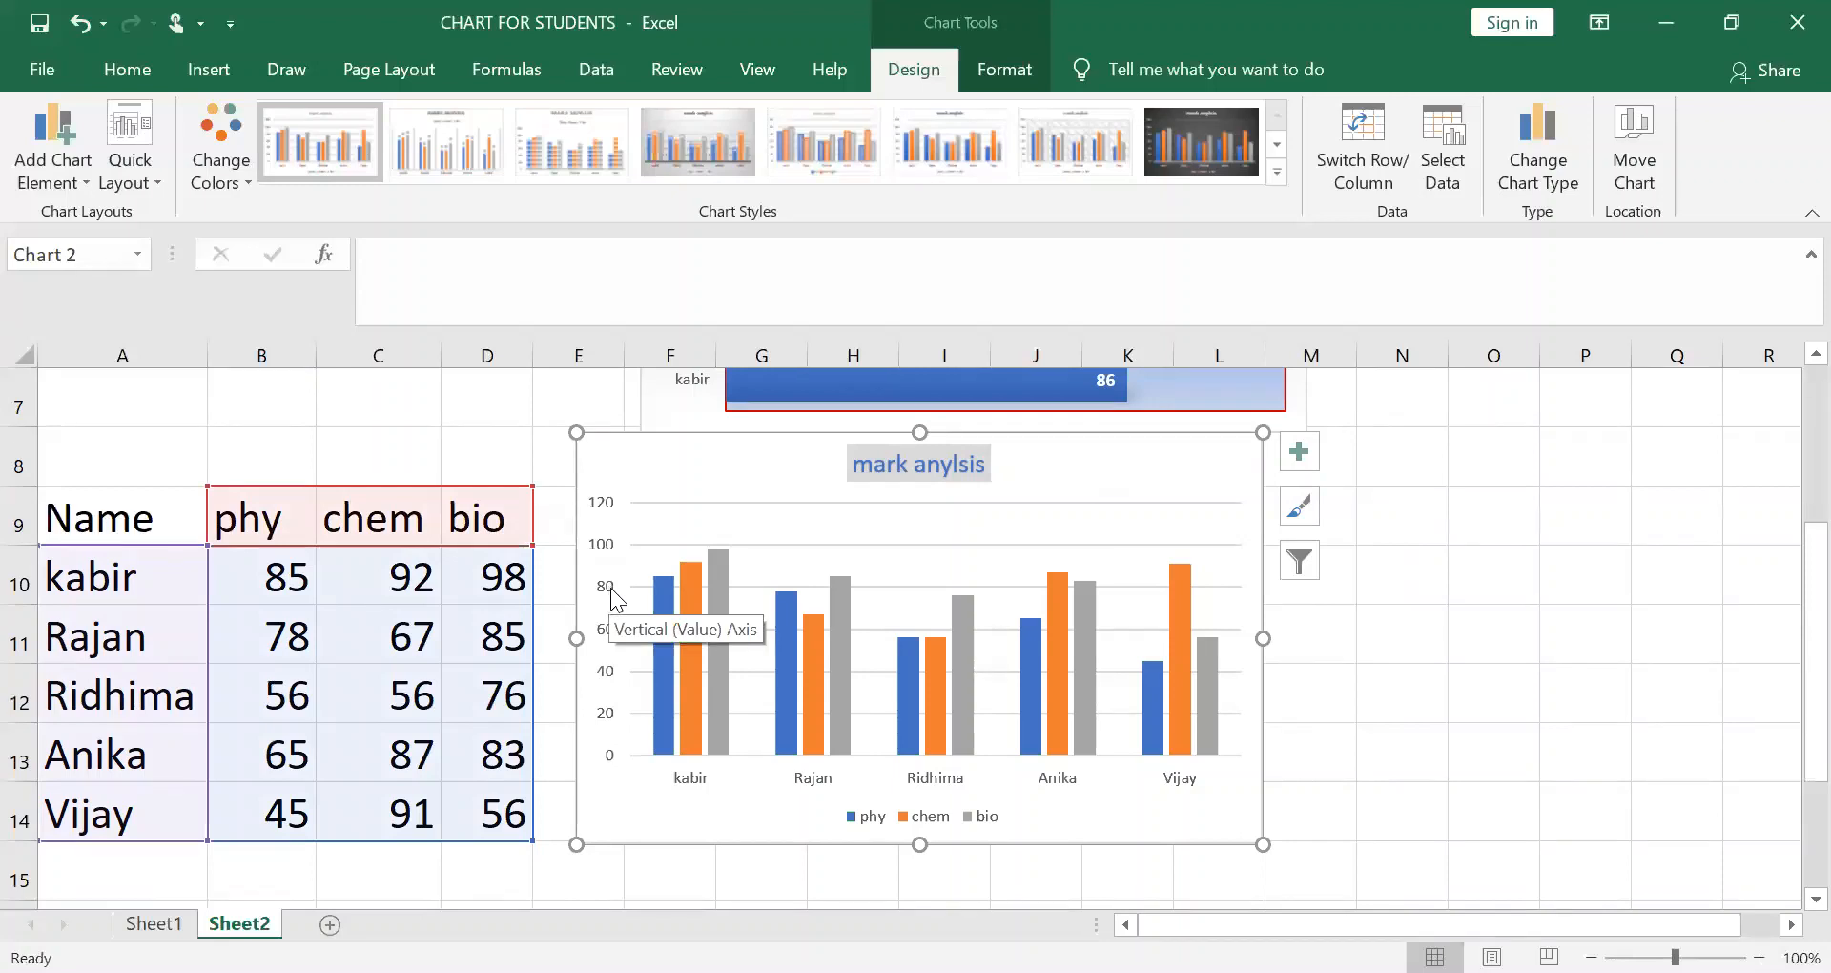
{"action": "right_click", "coordinate": [616, 586]}
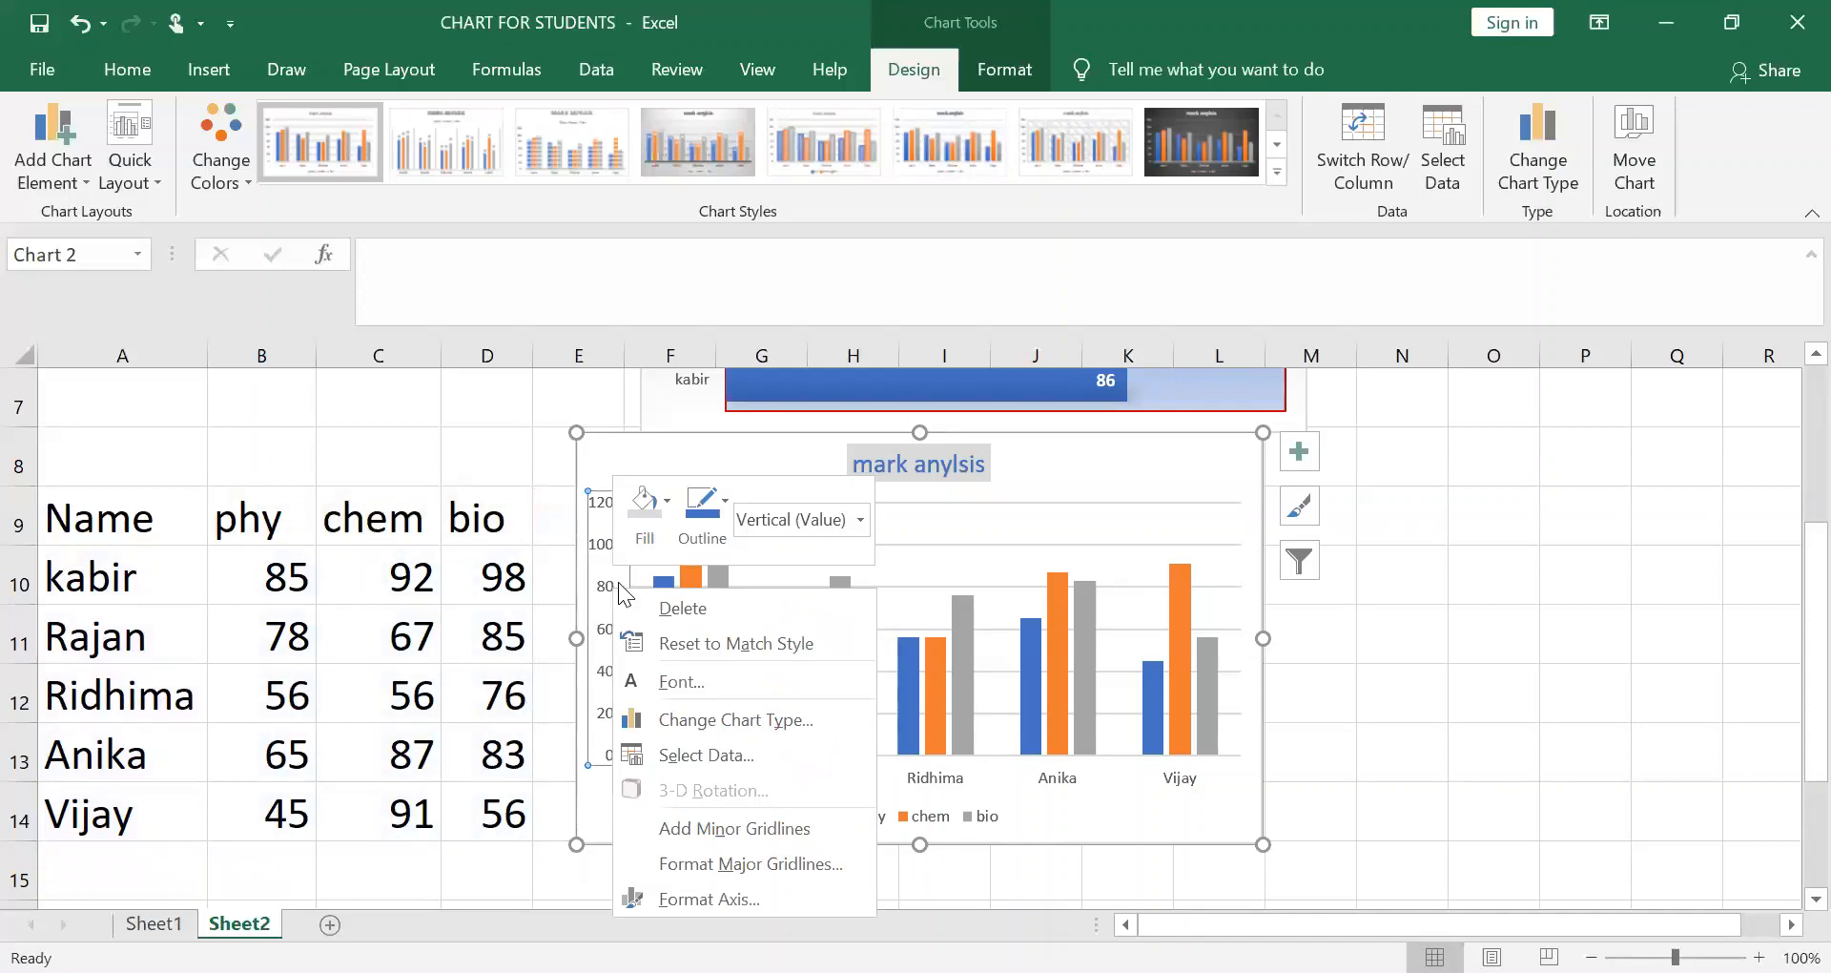
{"action": "left_click", "coordinate": [751, 898]}
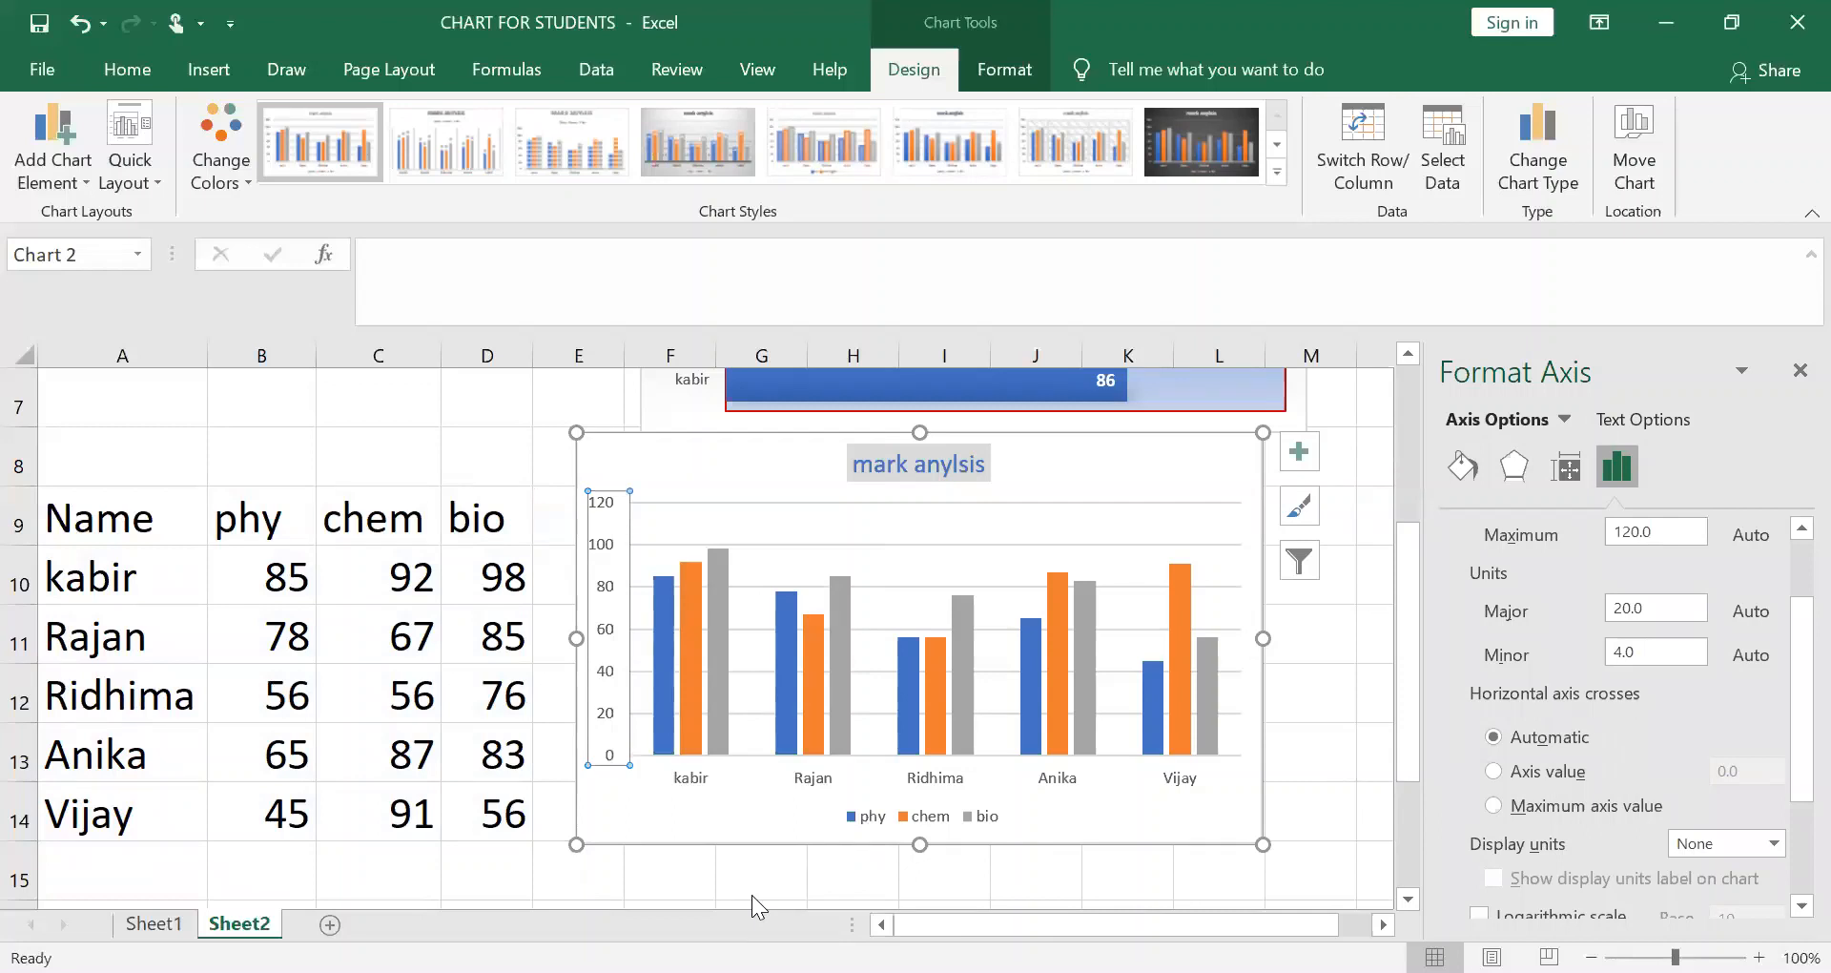
{"action": "left_click", "coordinate": [1664, 422]}
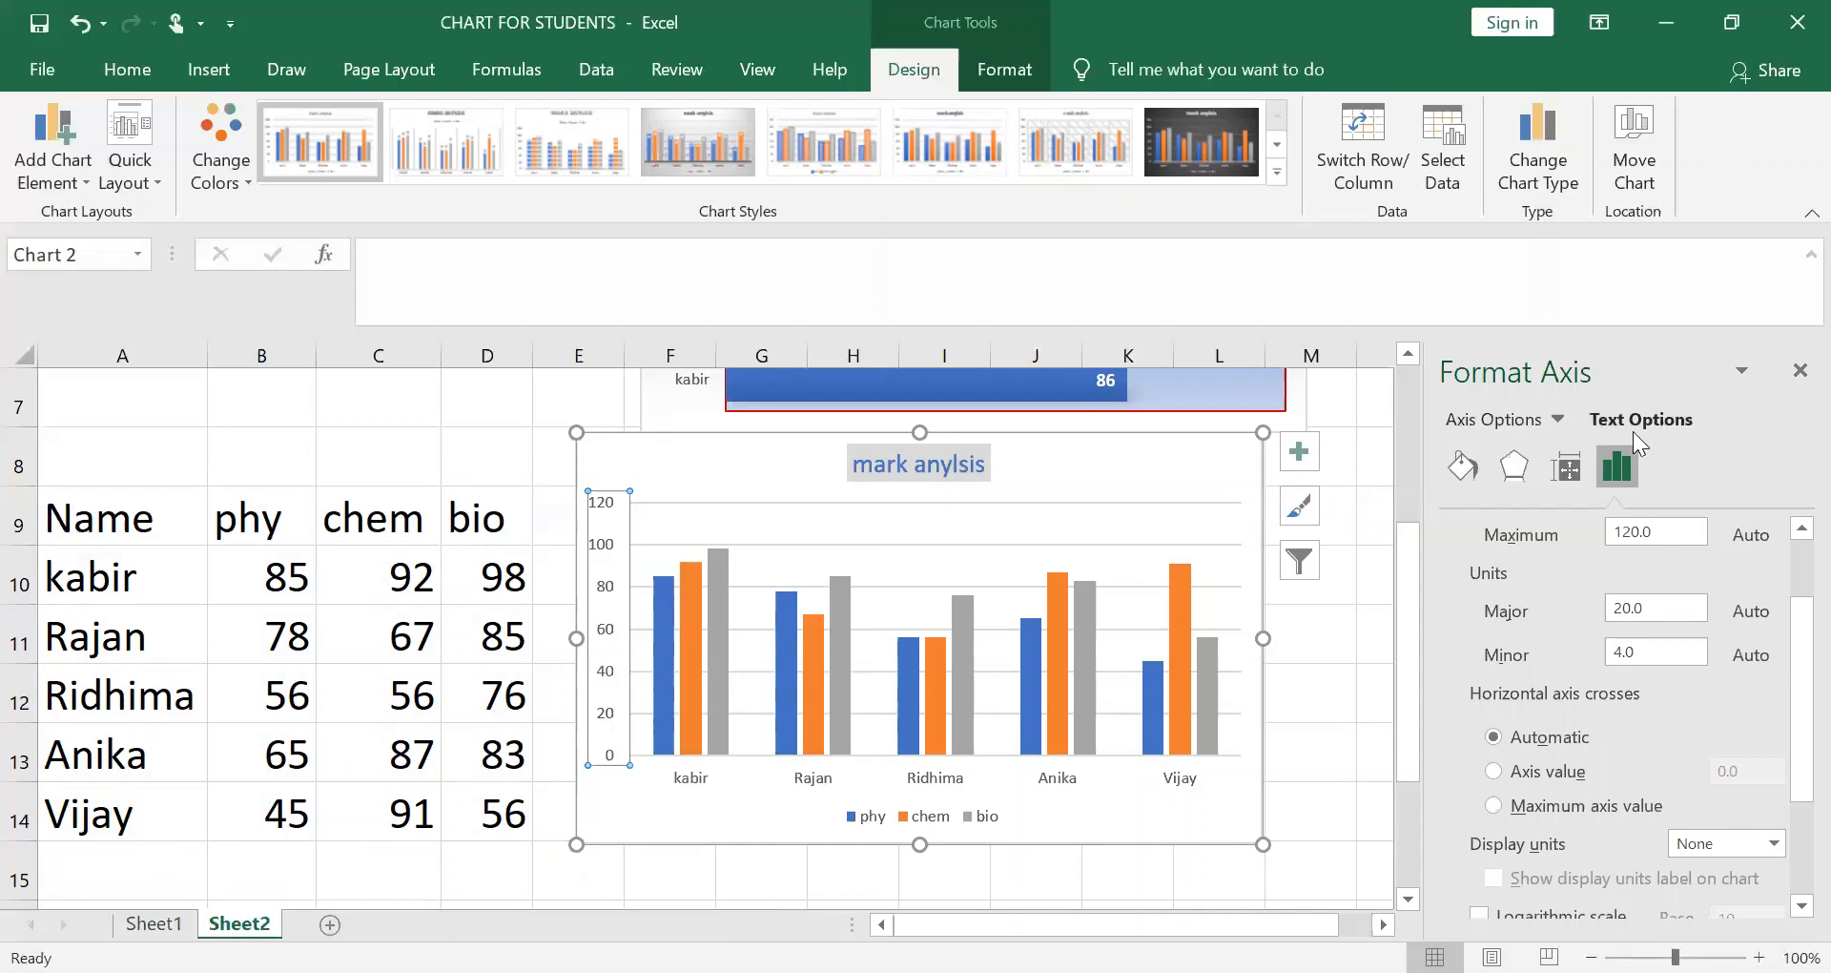
{"action": "left_click", "coordinate": [1465, 422]}
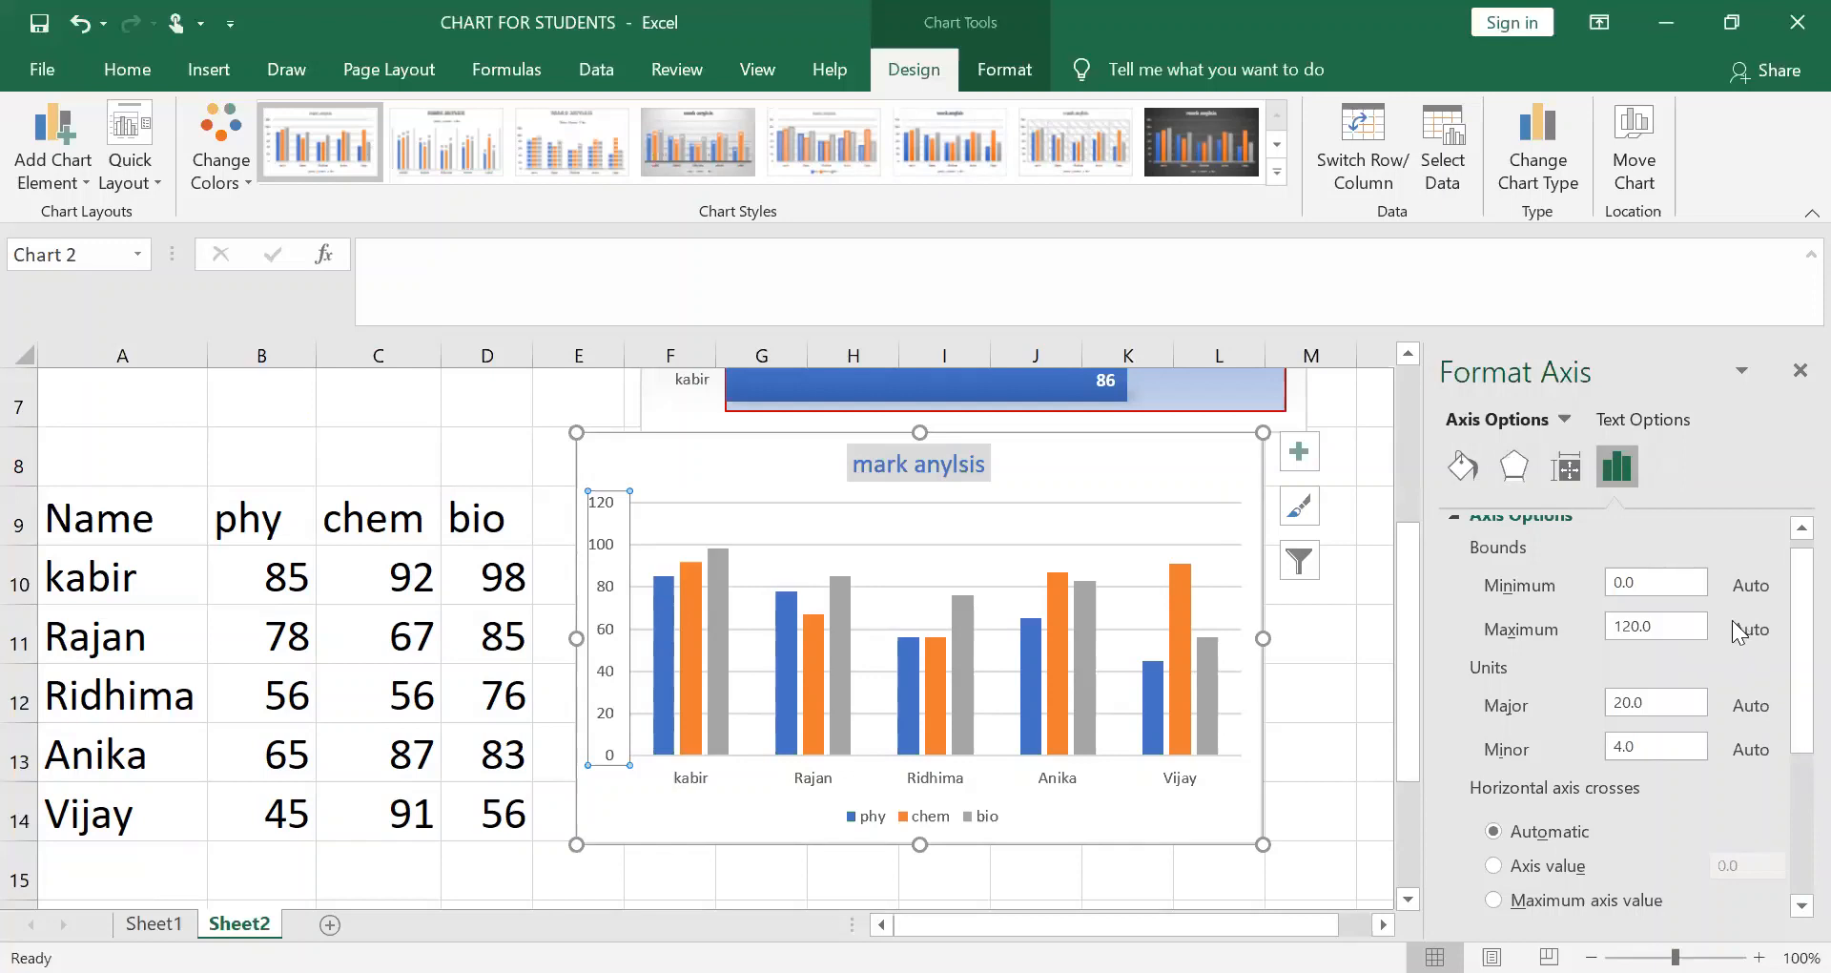
{"action": "scroll", "coordinate": [1715, 606], "scroll_direction": "up", "scroll_amount": 1}
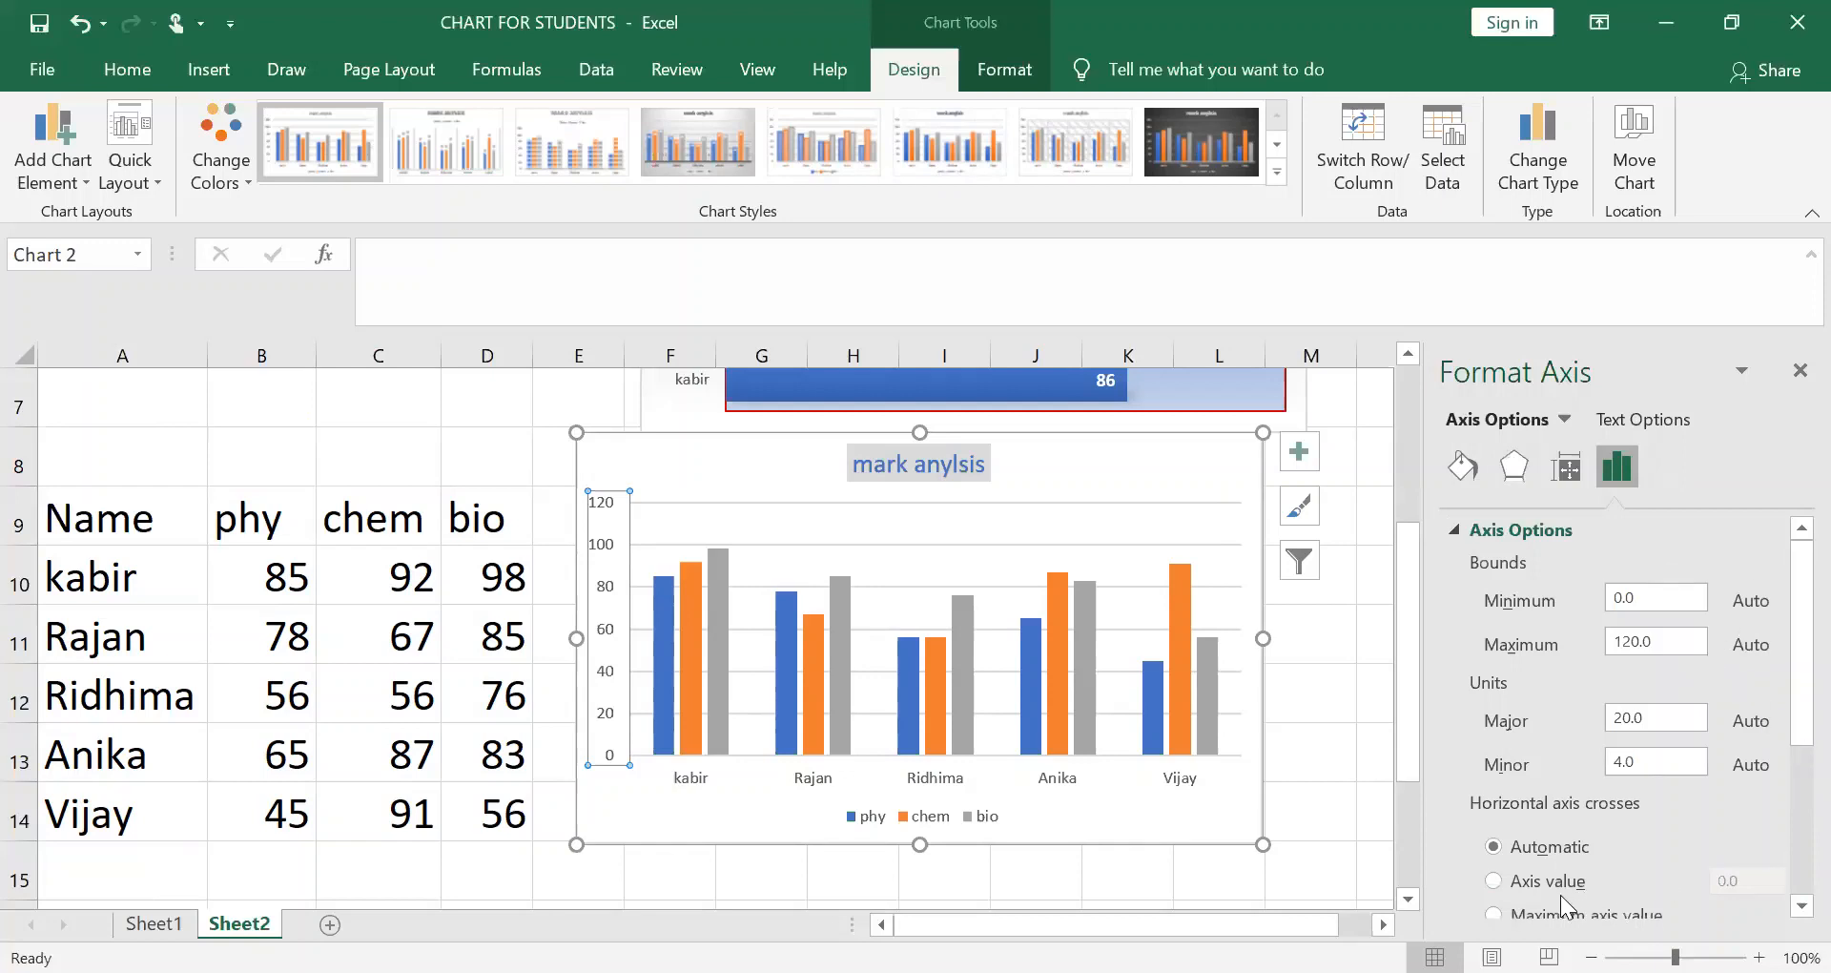
{"action": "scroll", "coordinate": [1566, 853], "scroll_direction": "down", "scroll_amount": 3}
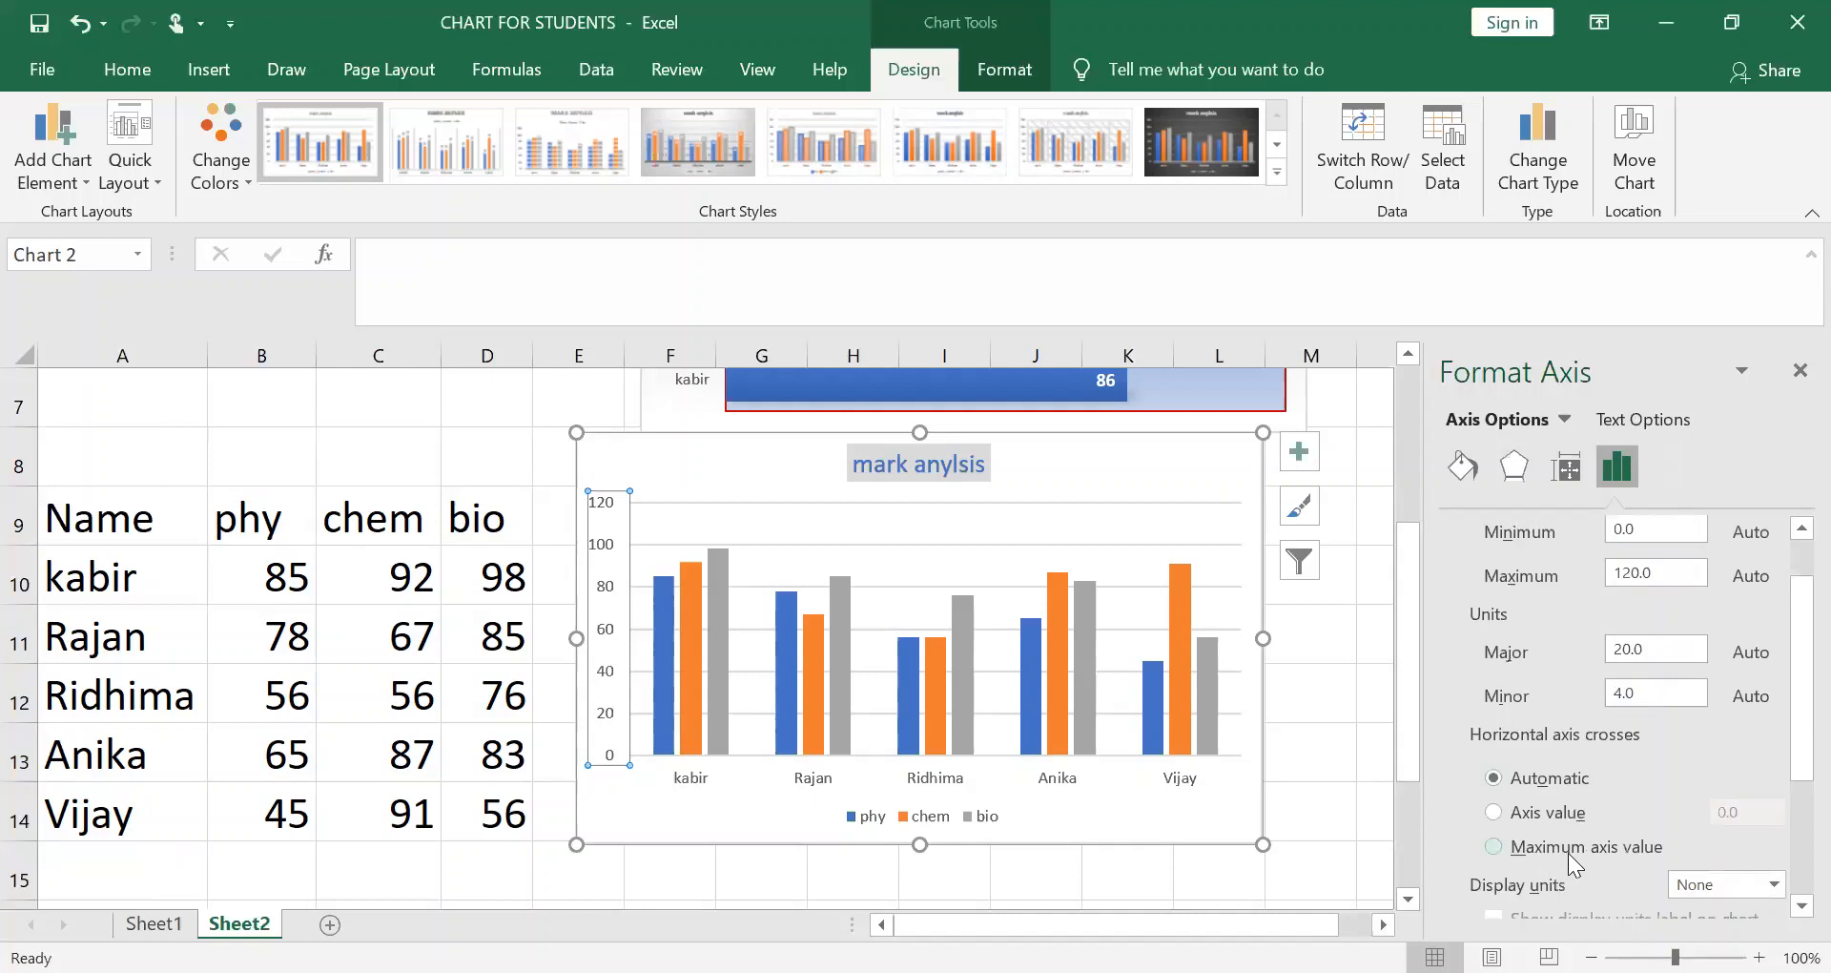
{"action": "scroll", "coordinate": [1568, 834], "scroll_direction": "down", "scroll_amount": 3}
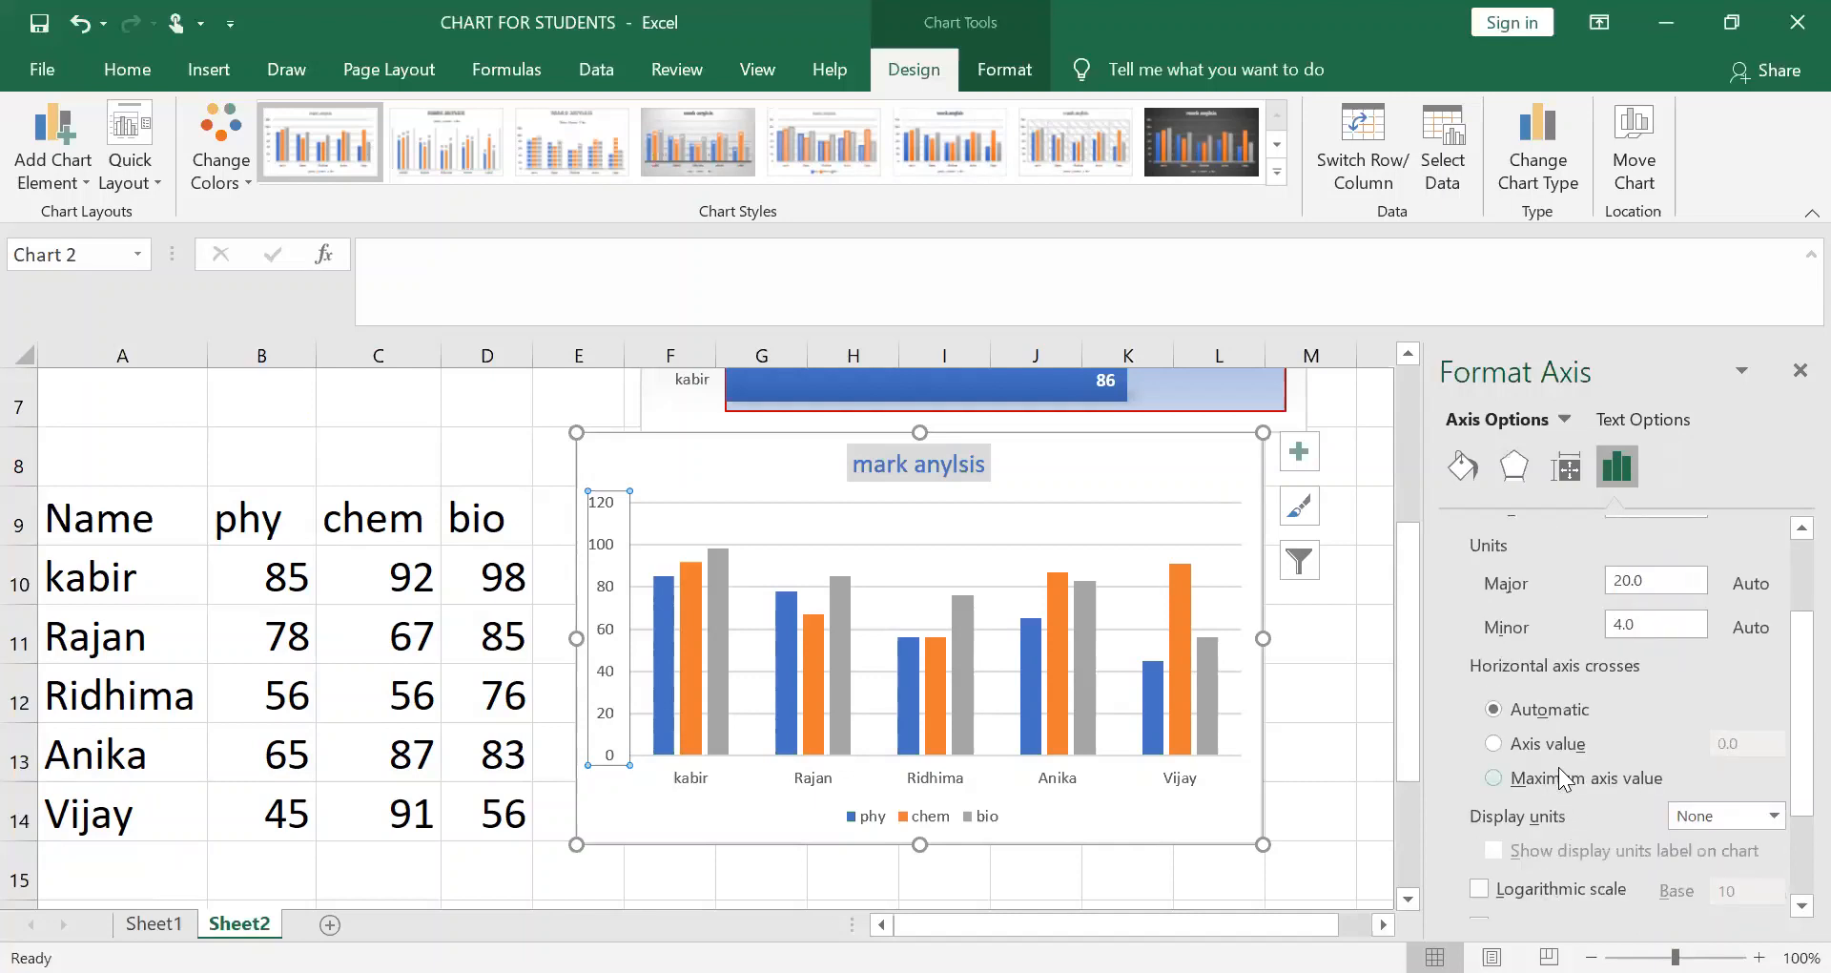
{"action": "scroll", "coordinate": [1558, 767], "scroll_direction": "up", "scroll_amount": 3}
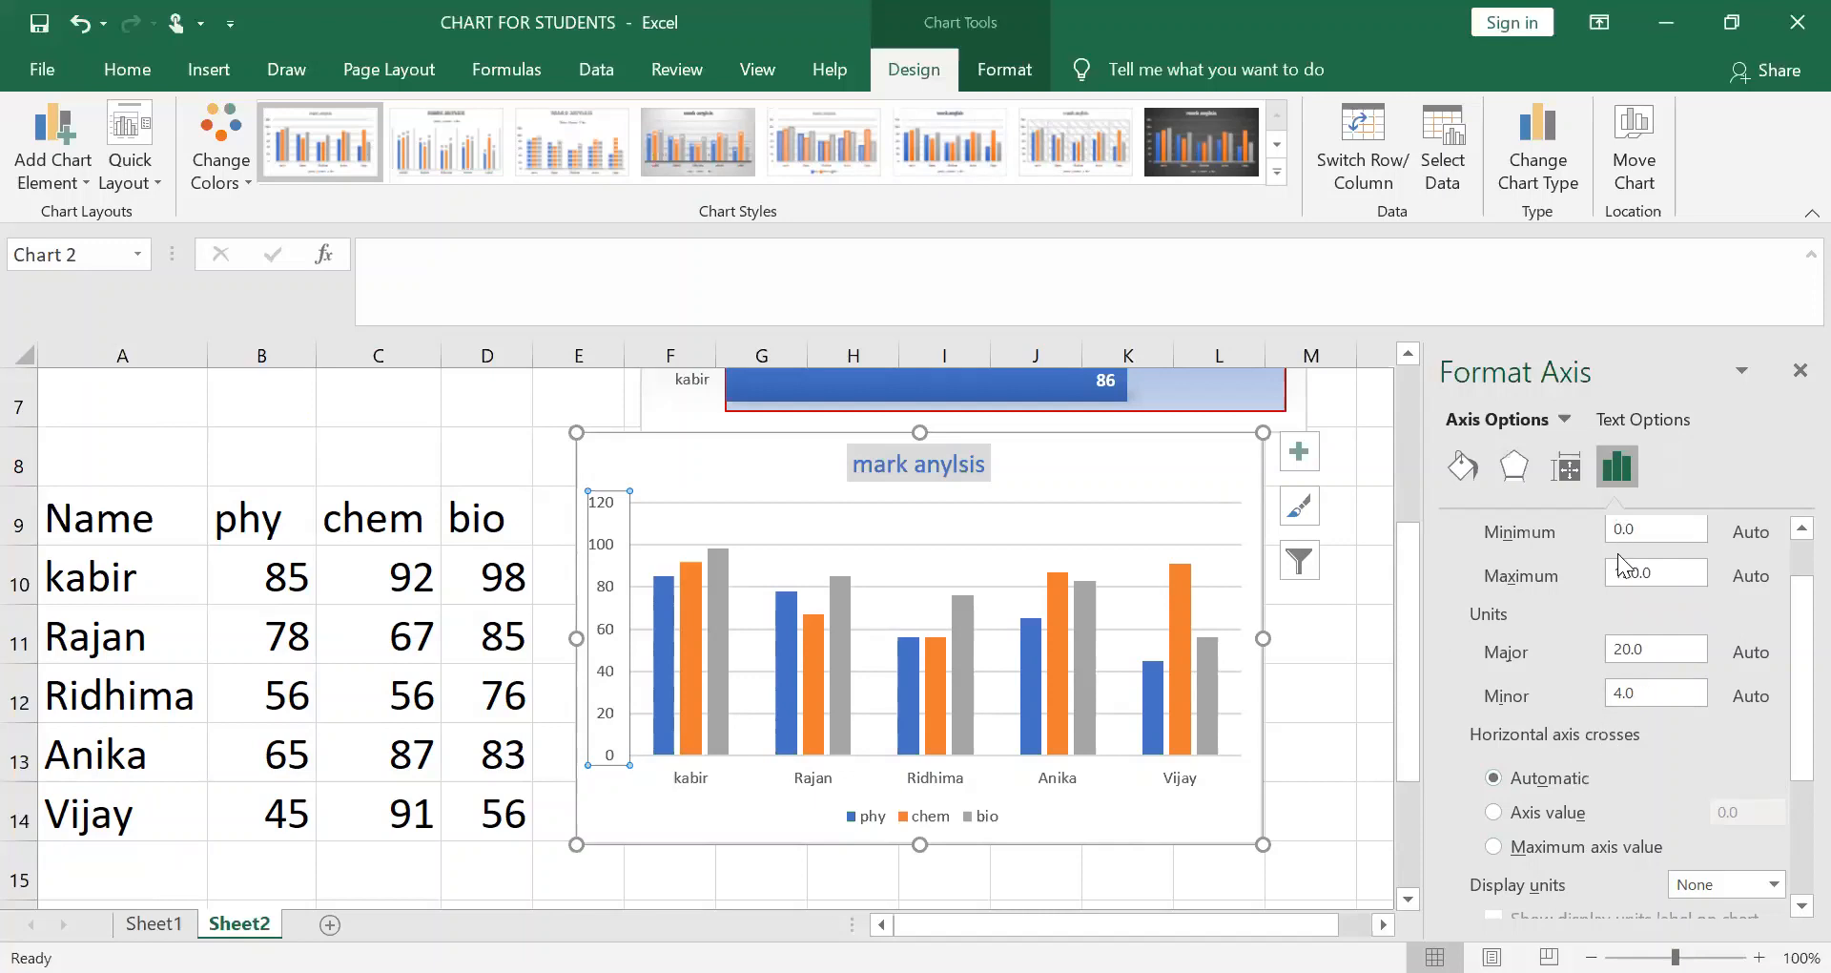
{"action": "left_click_drag", "start_coordinate": [1642, 532], "coordinate": [1598, 536]}
{"action": "type", "text": "20"}
Set the maximum of the three-subject chart's vertical axis to 150 after trying 200
{"action": "left_click_drag", "start_coordinate": [1661, 570], "coordinate": [1578, 576]}
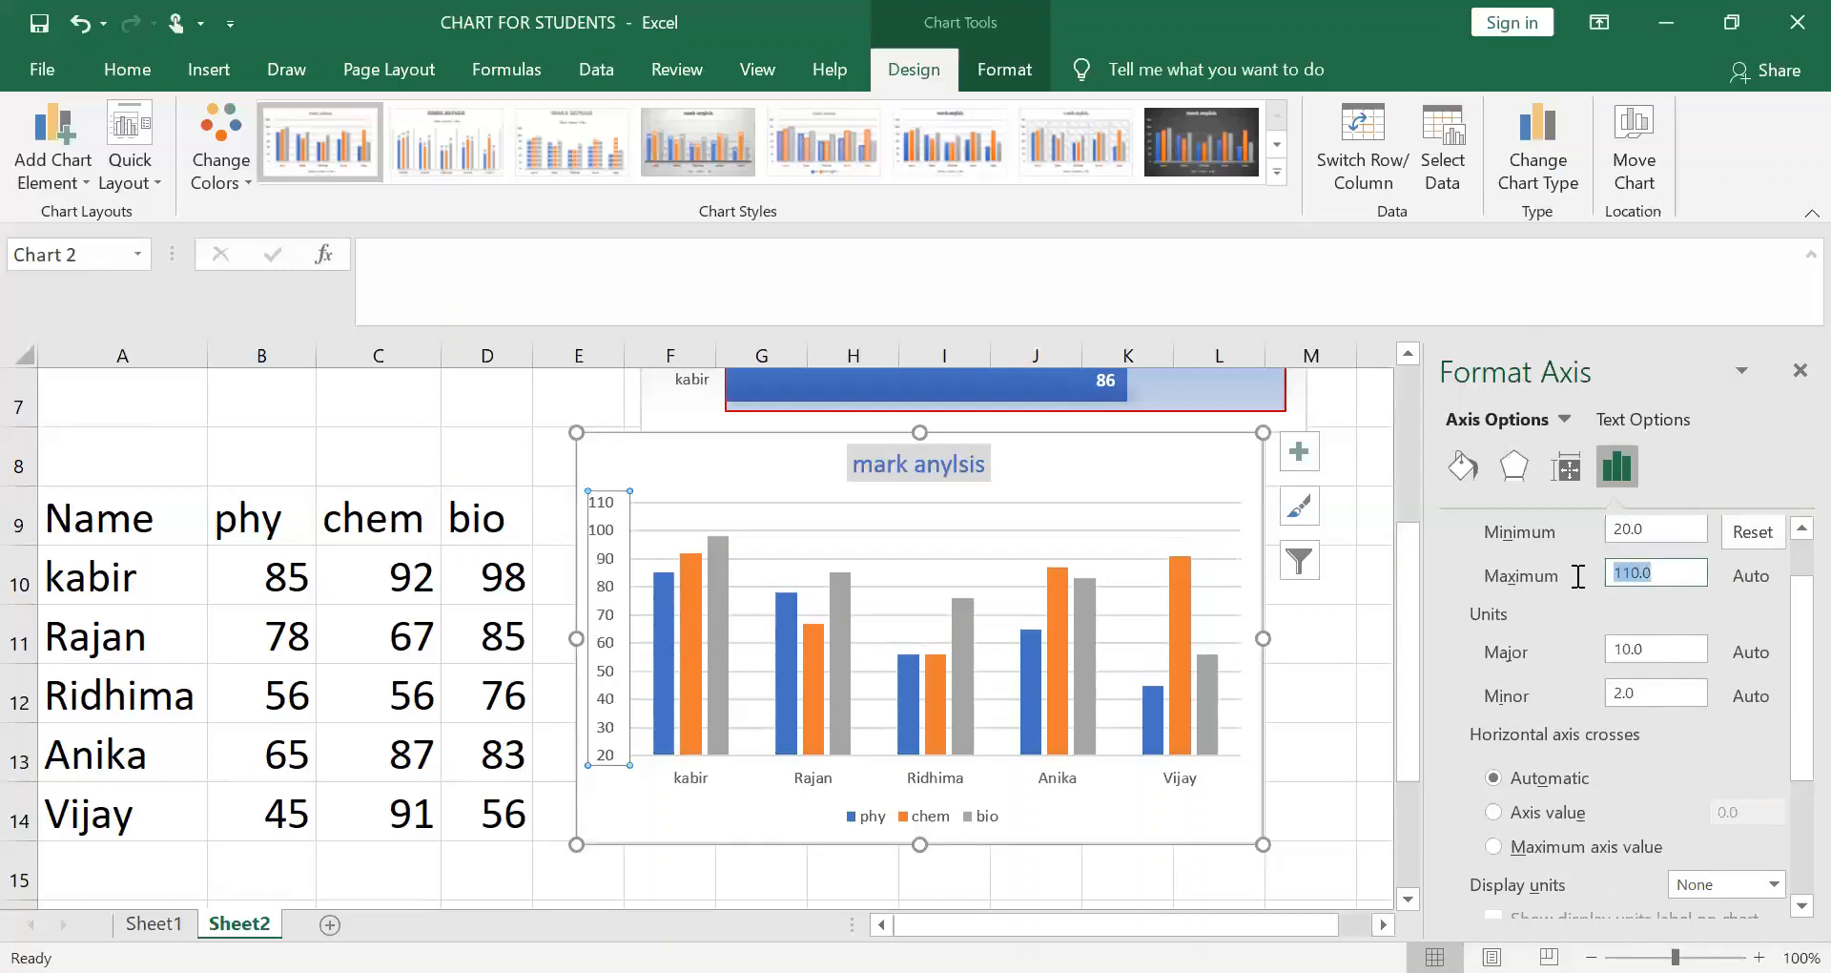
{"action": "type", "text": "200"}
{"action": "scroll", "coordinate": [499, 520], "scroll_direction": "down", "scroll_amount": 1}
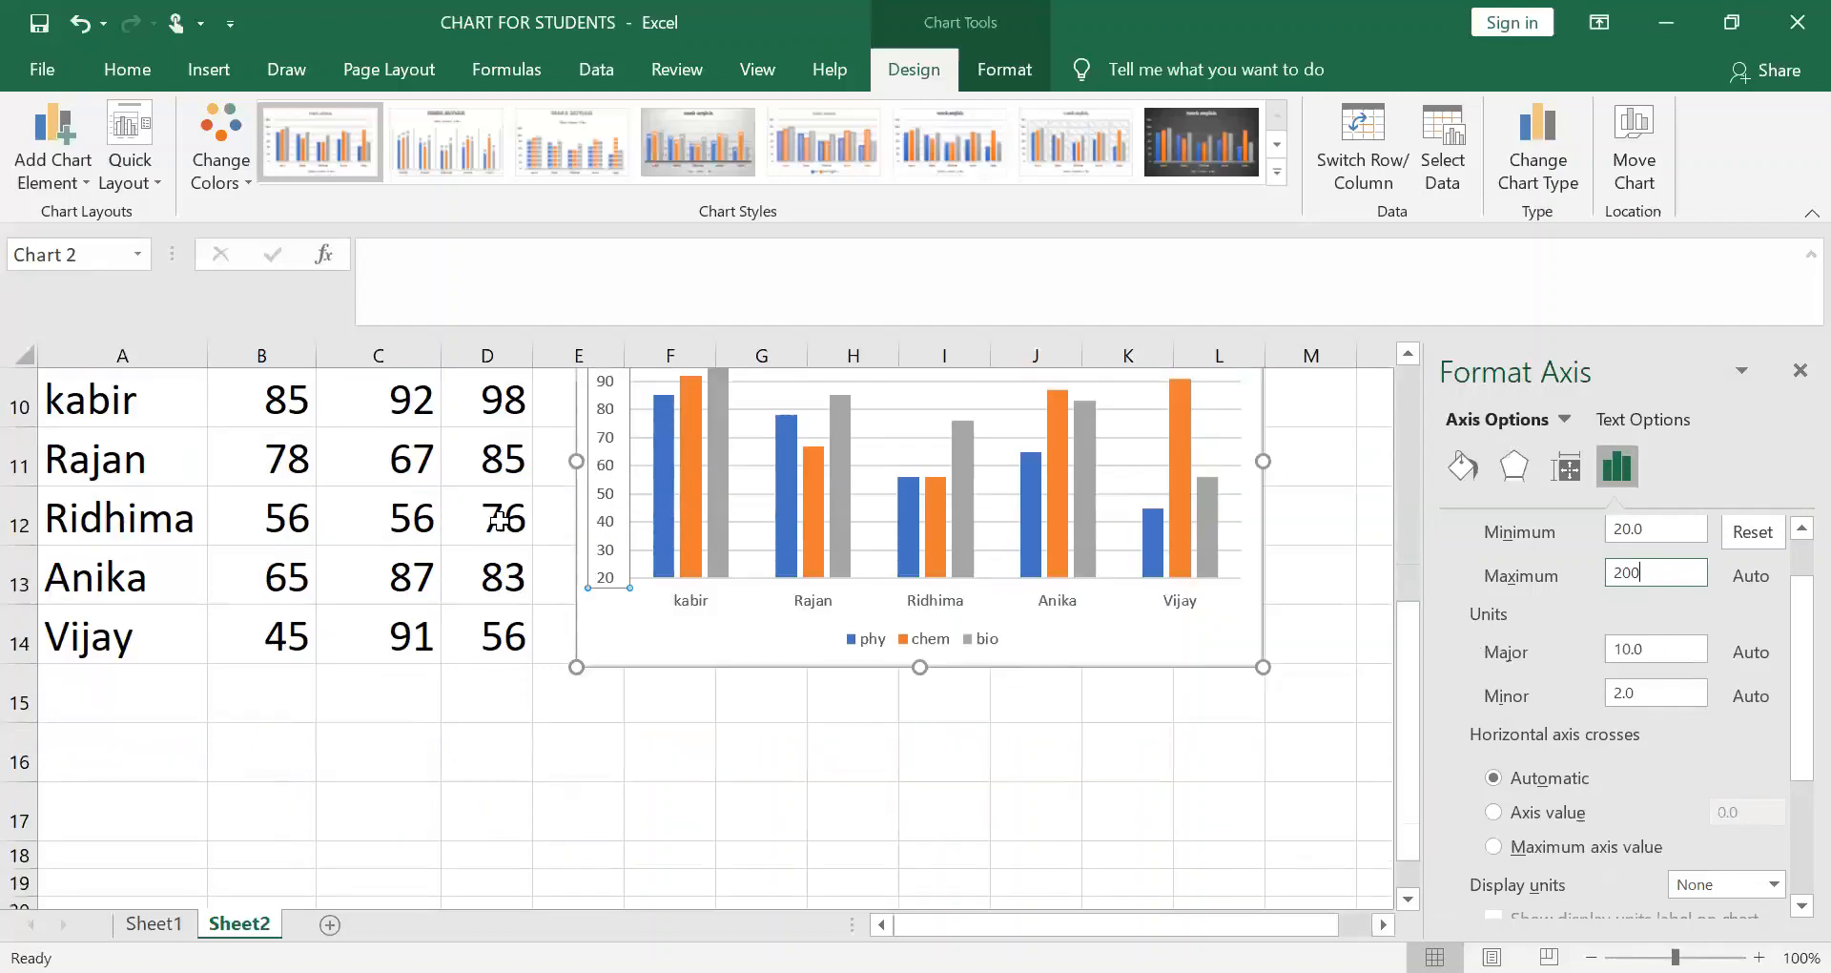
{"action": "scroll", "coordinate": [515, 567], "scroll_direction": "up", "scroll_amount": 2}
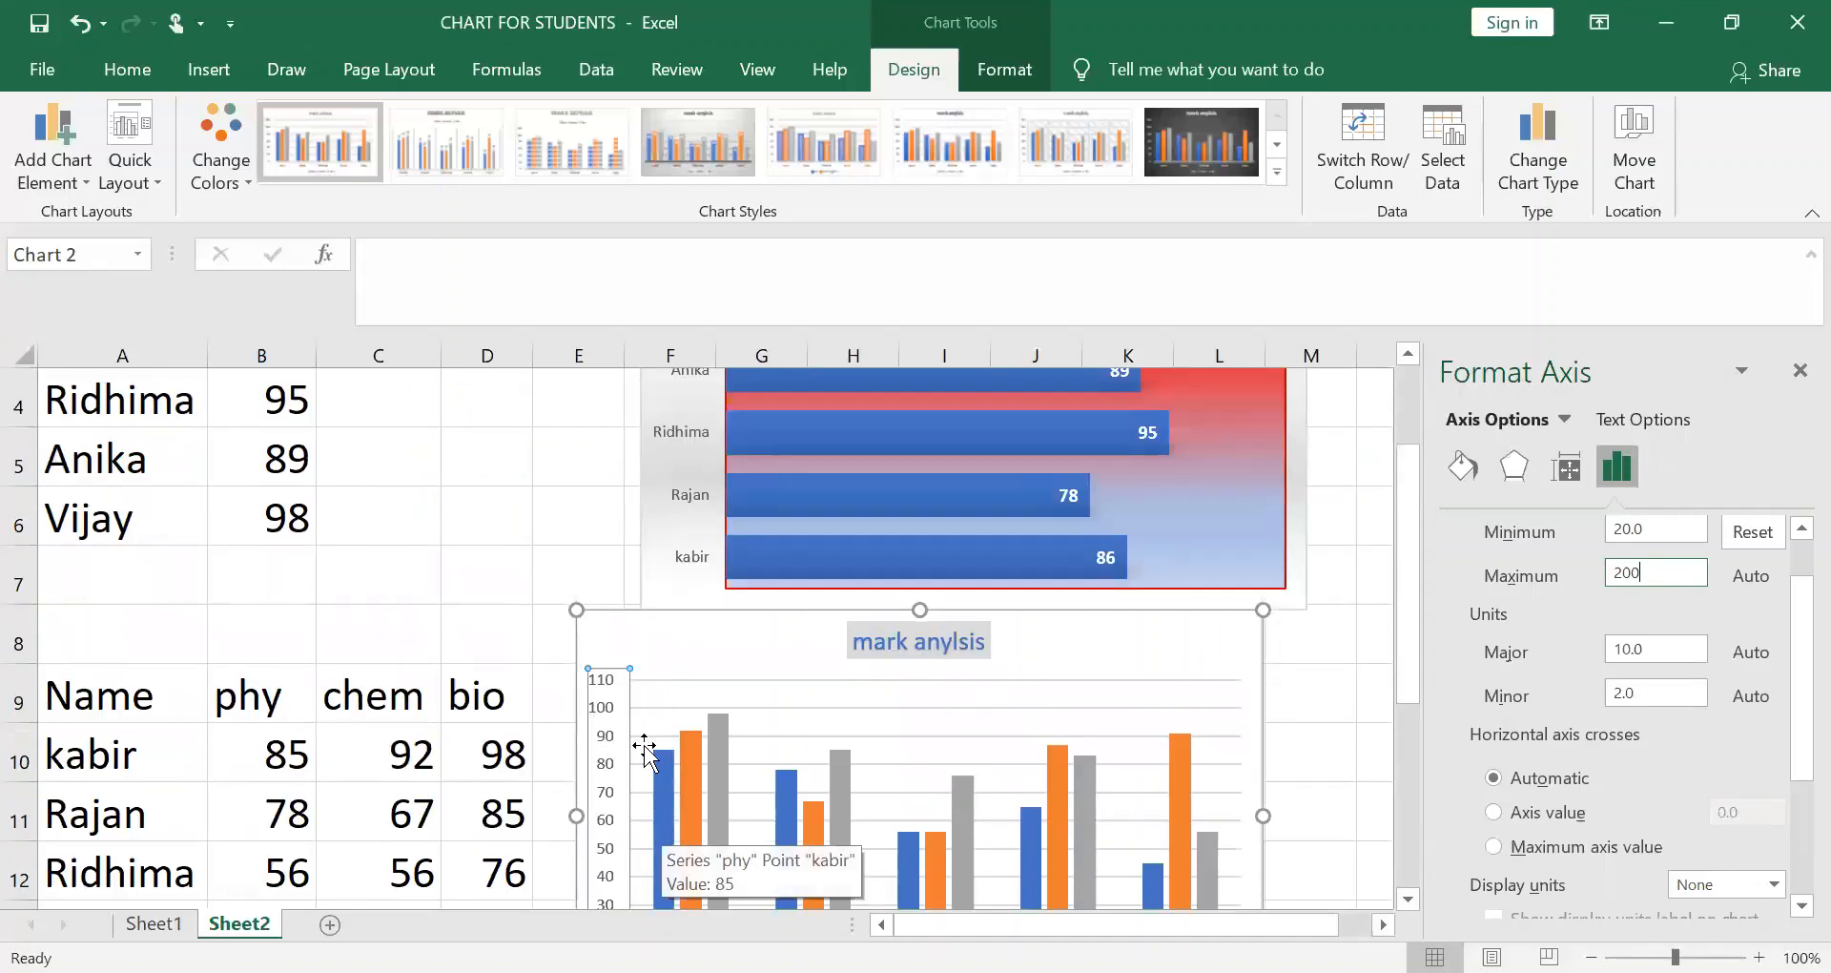
{"action": "scroll", "coordinate": [645, 748], "scroll_direction": "down", "scroll_amount": 1}
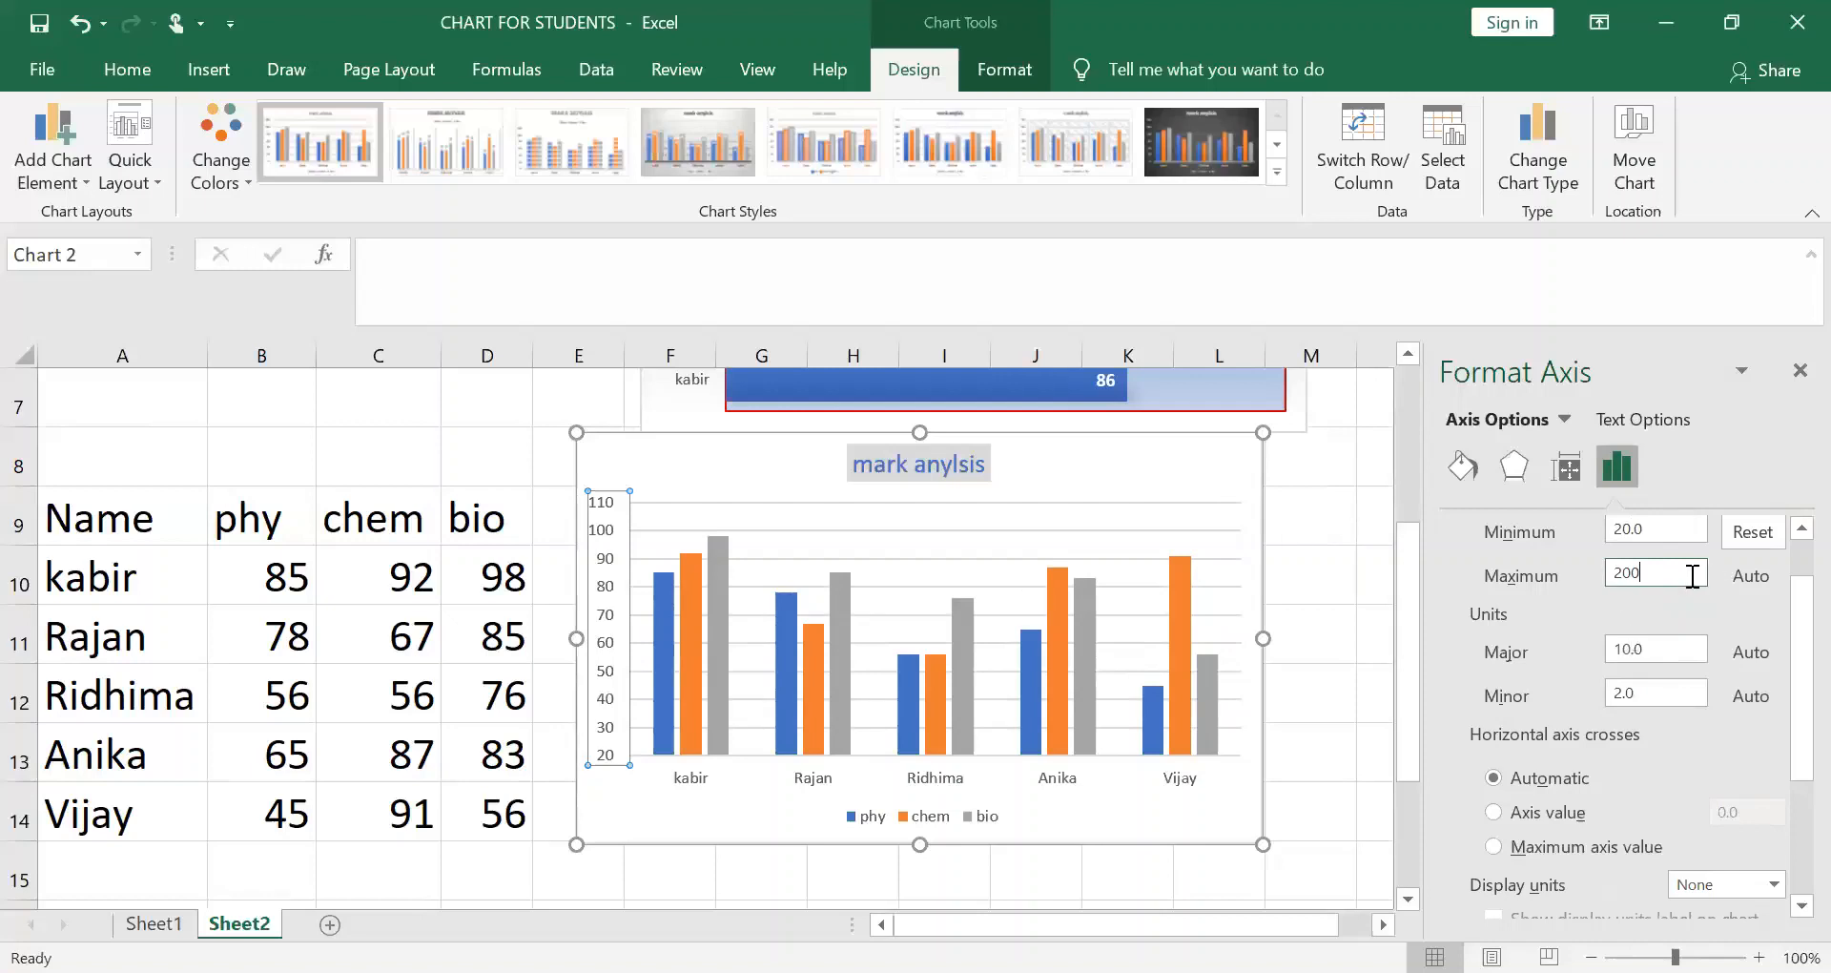
{"action": "left_click_drag", "start_coordinate": [1650, 570], "coordinate": [1605, 568]}
{"action": "type", "text": "150"}
{"action": "left_click", "coordinate": [1330, 821]}
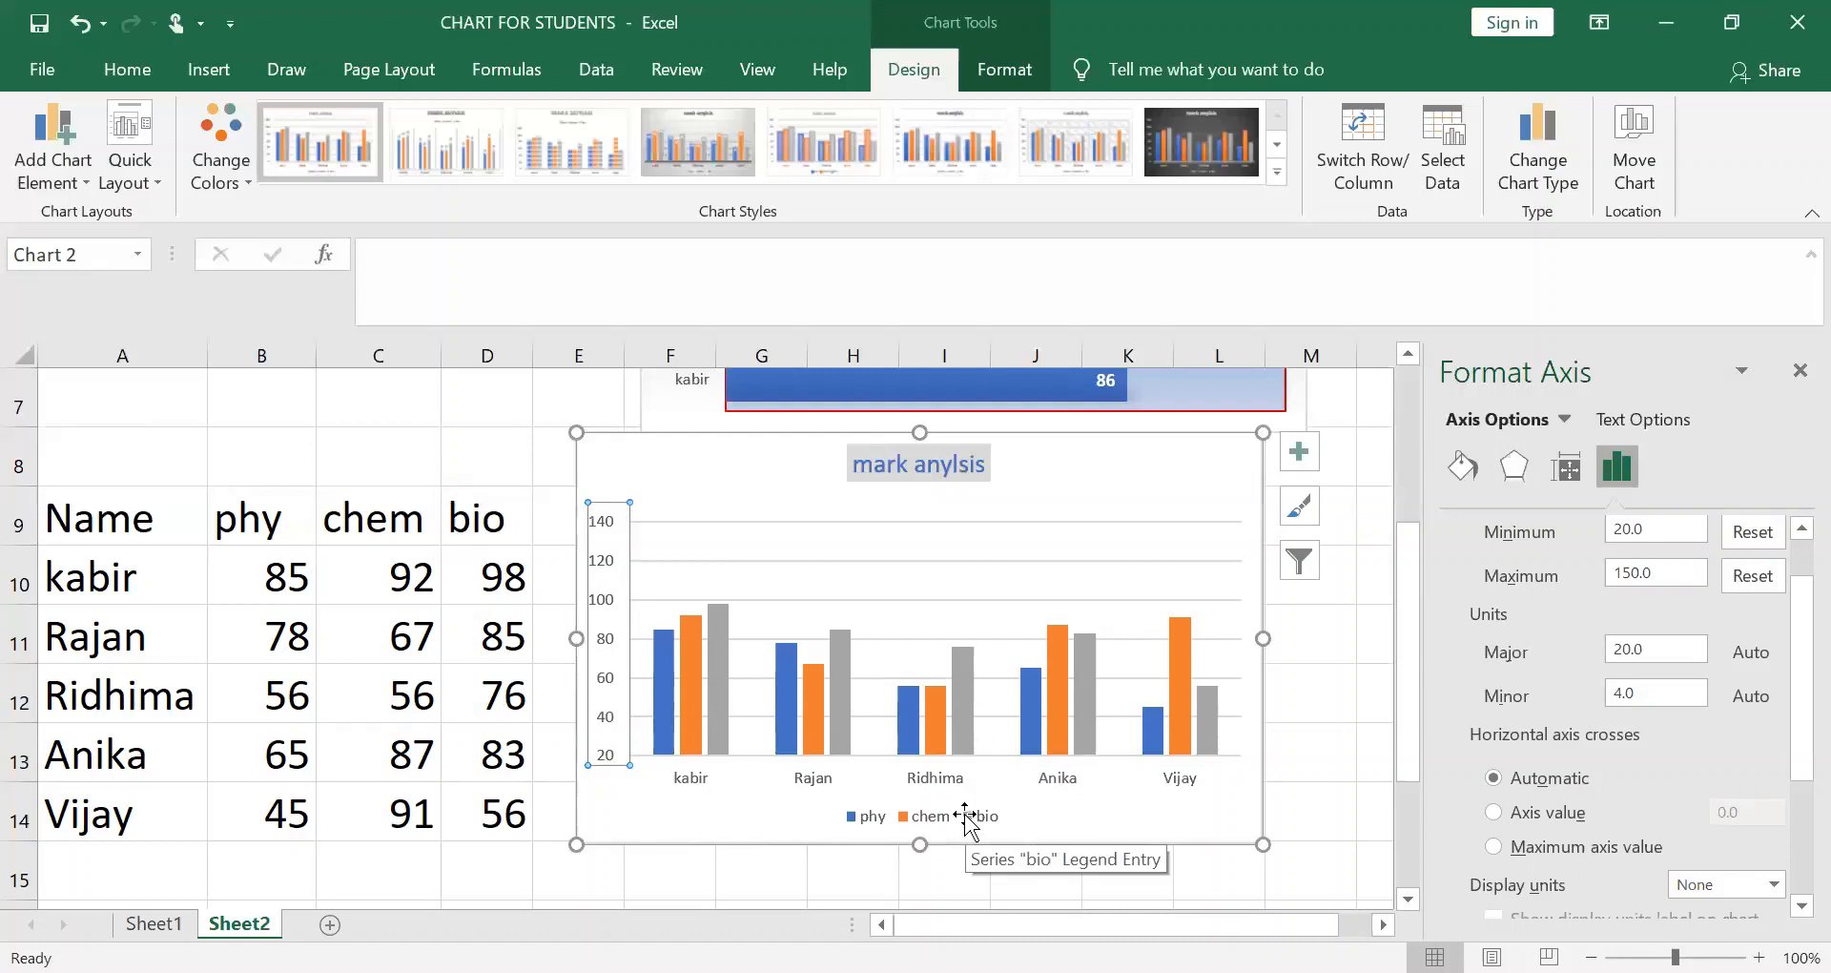
Position the three-subject chart's legend on the right after trying the top and left positions
{"action": "right_click", "coordinate": [908, 822]}
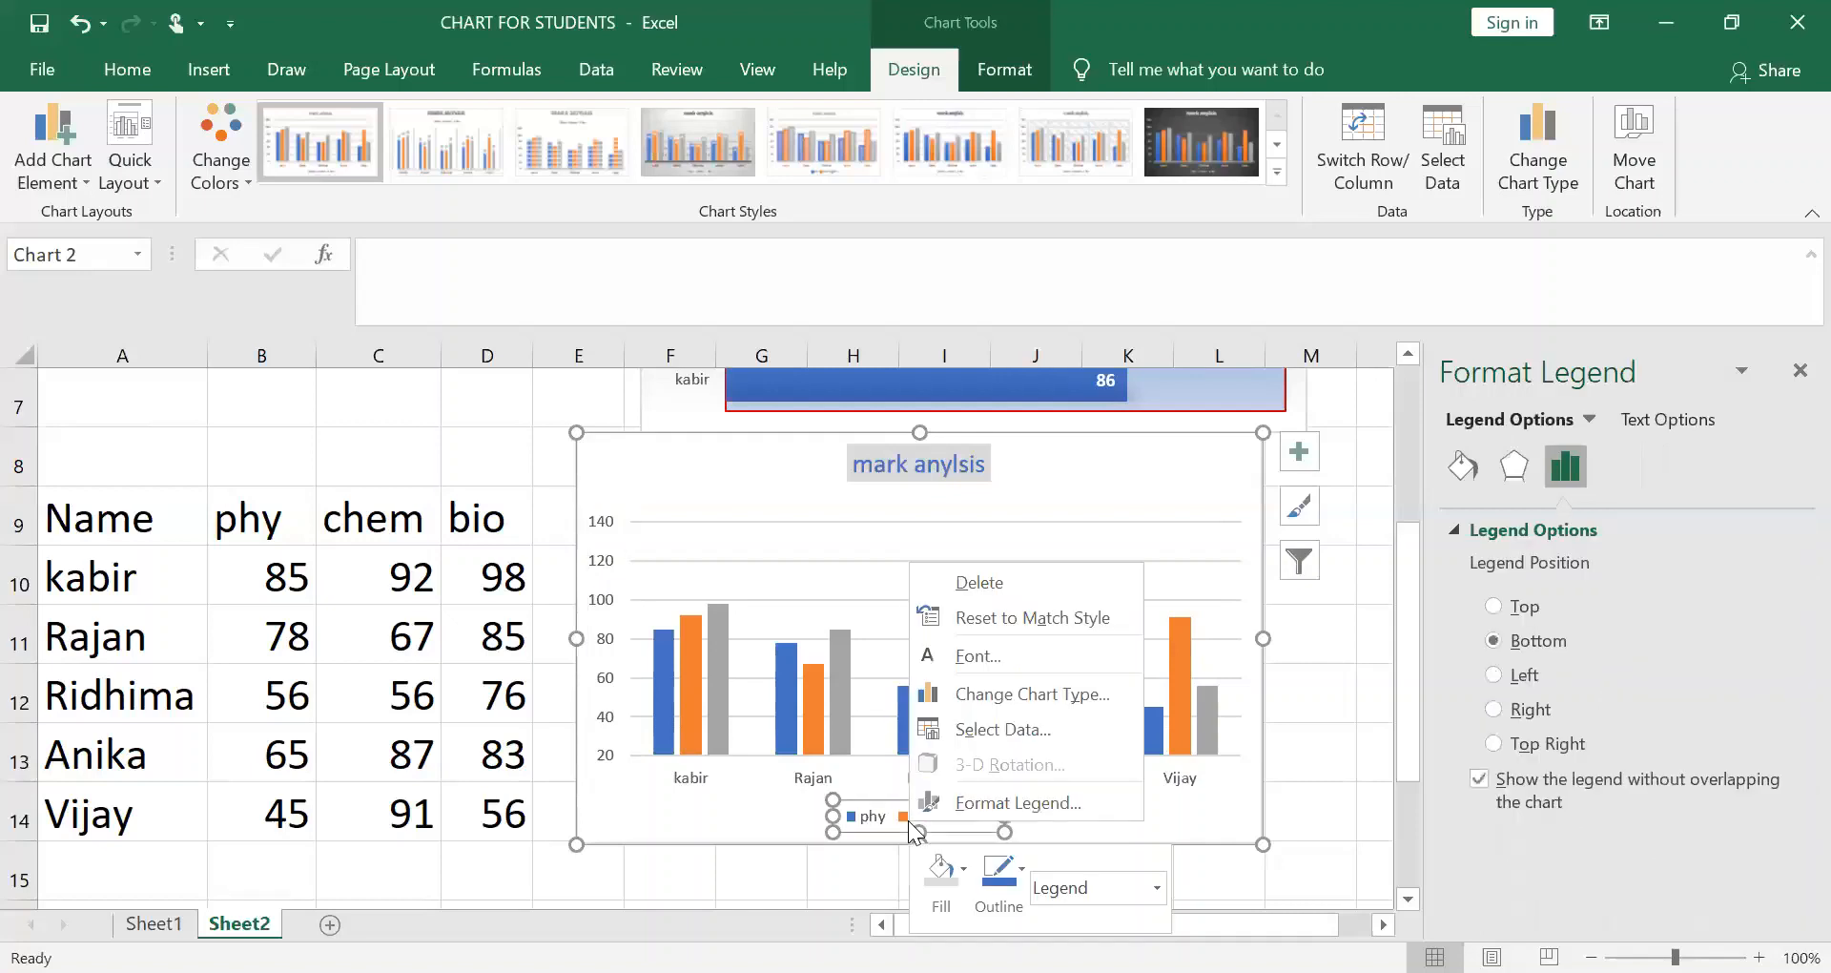
{"action": "left_click", "coordinate": [1060, 803]}
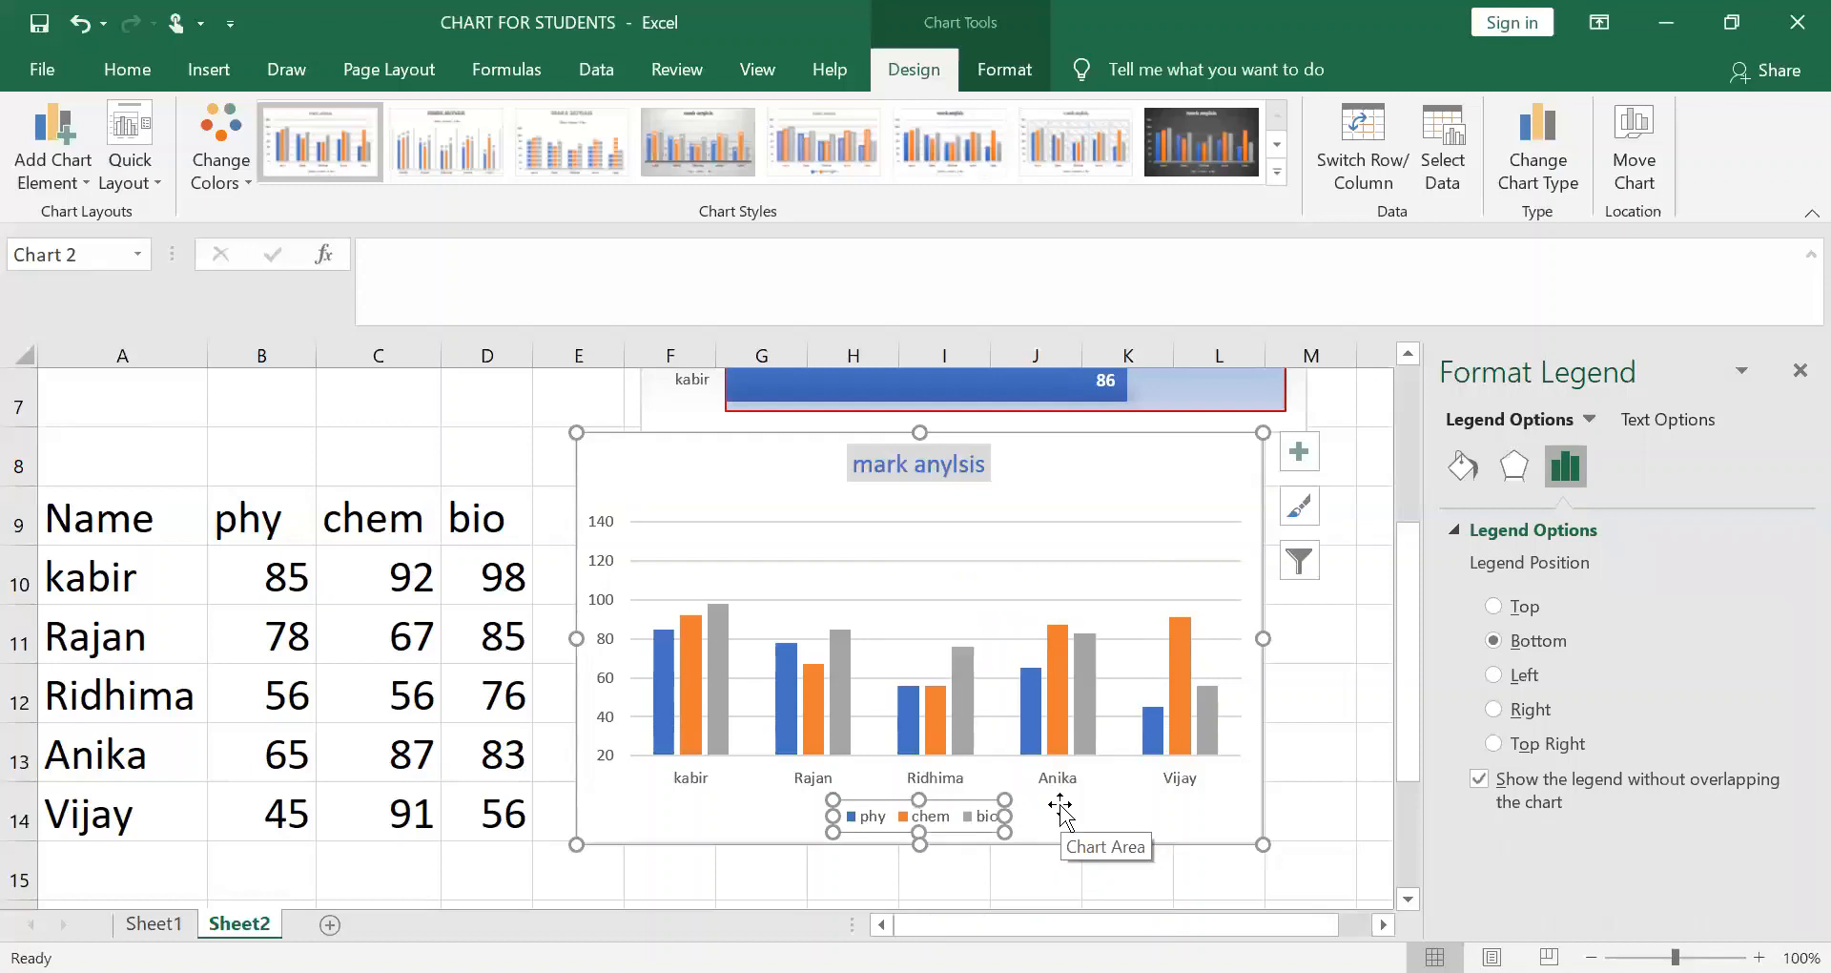
{"action": "left_click", "coordinate": [1525, 605]}
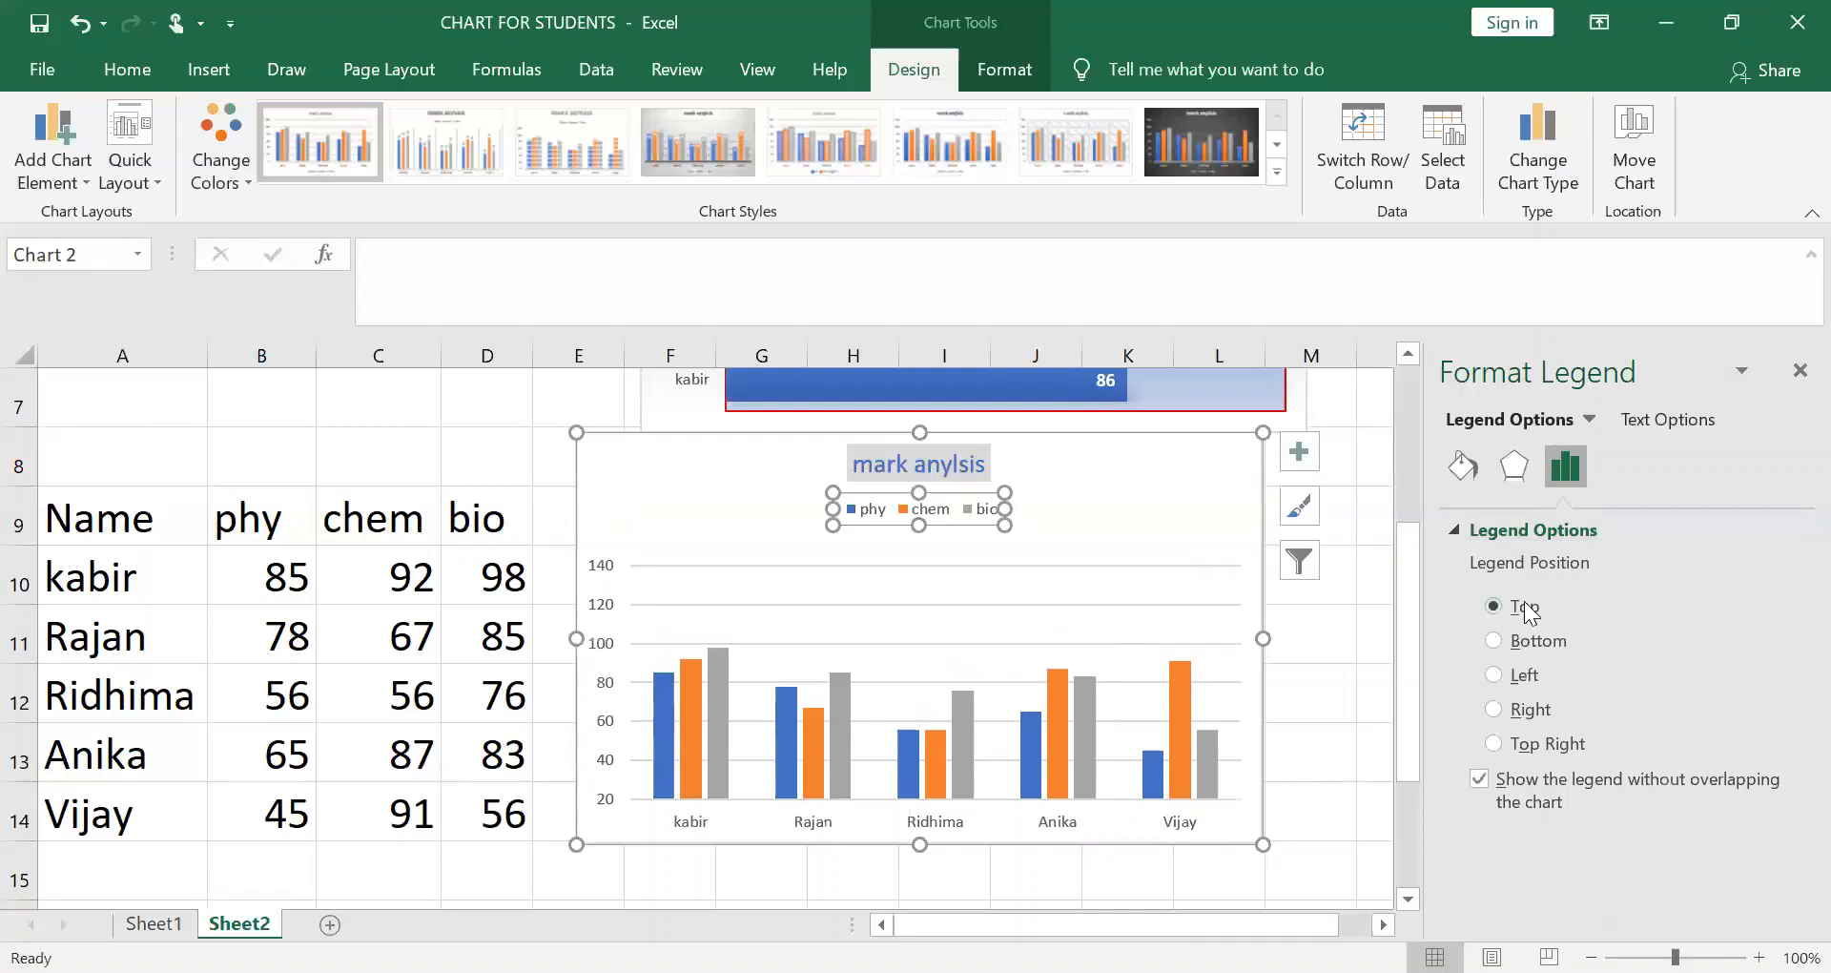
{"action": "left_click", "coordinate": [1523, 675]}
{"action": "left_click", "coordinate": [1488, 713]}
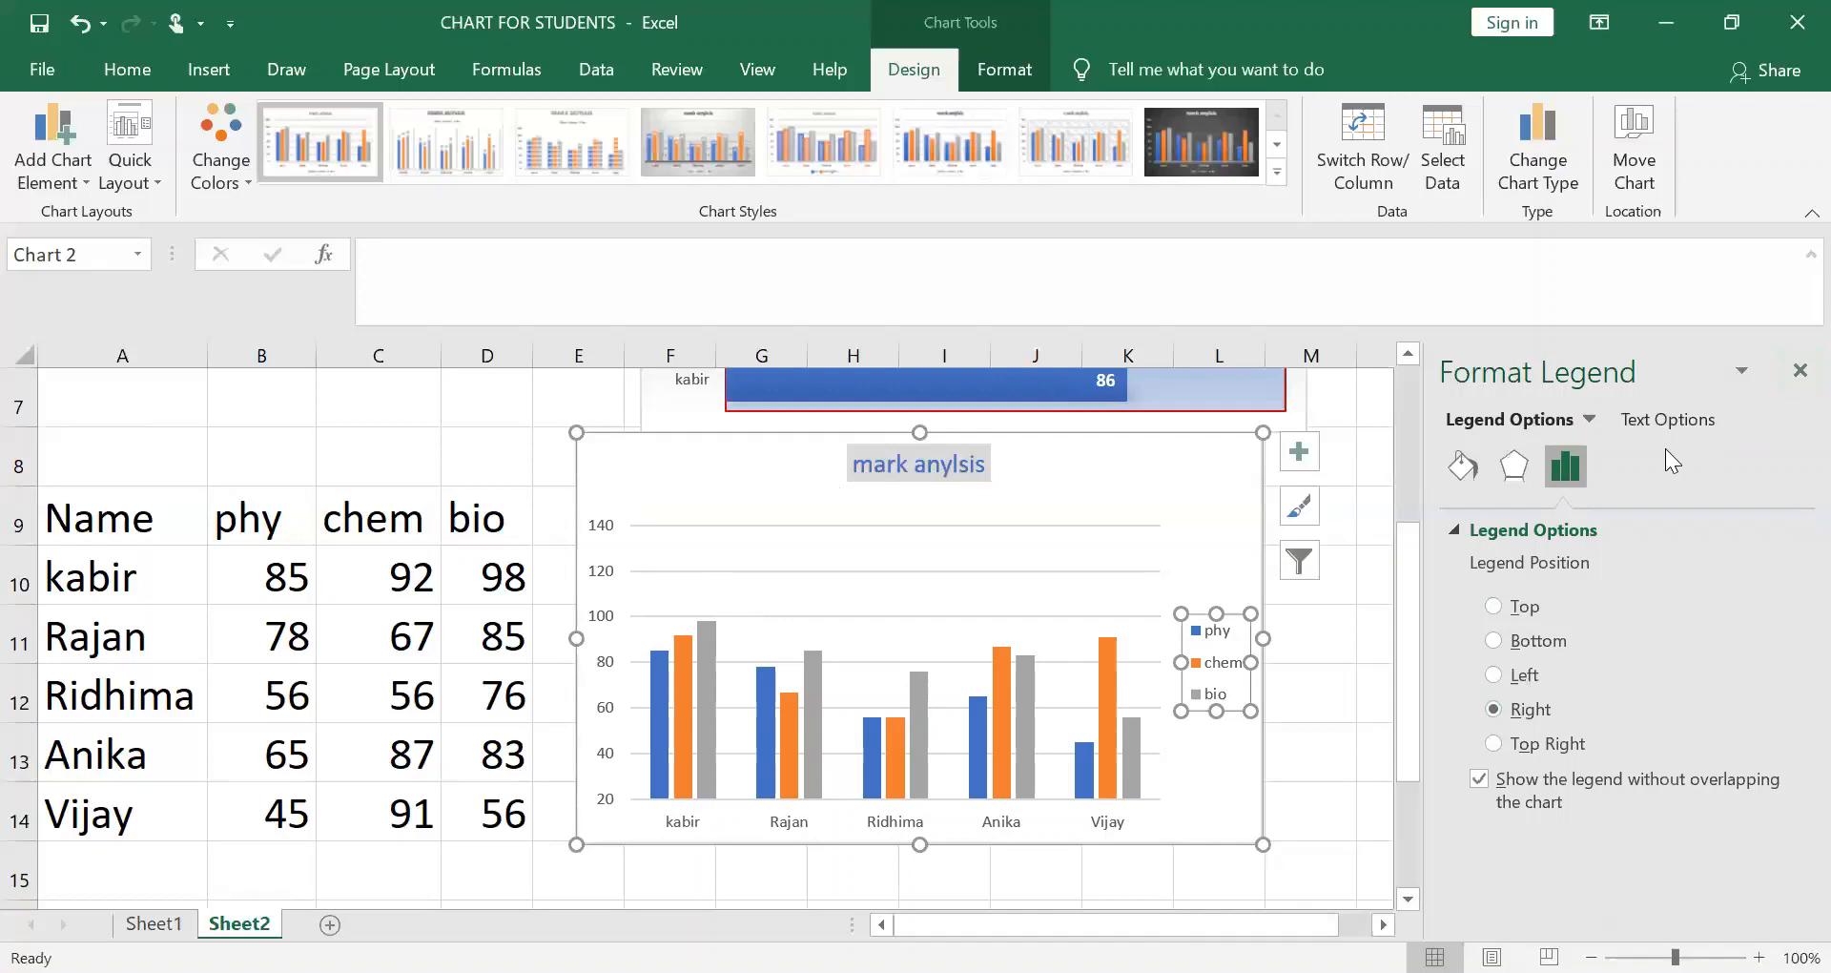
Apply a gradient fill to the three-subject chart's legend after trying a solid fill
{"action": "left_click", "coordinate": [1461, 471]}
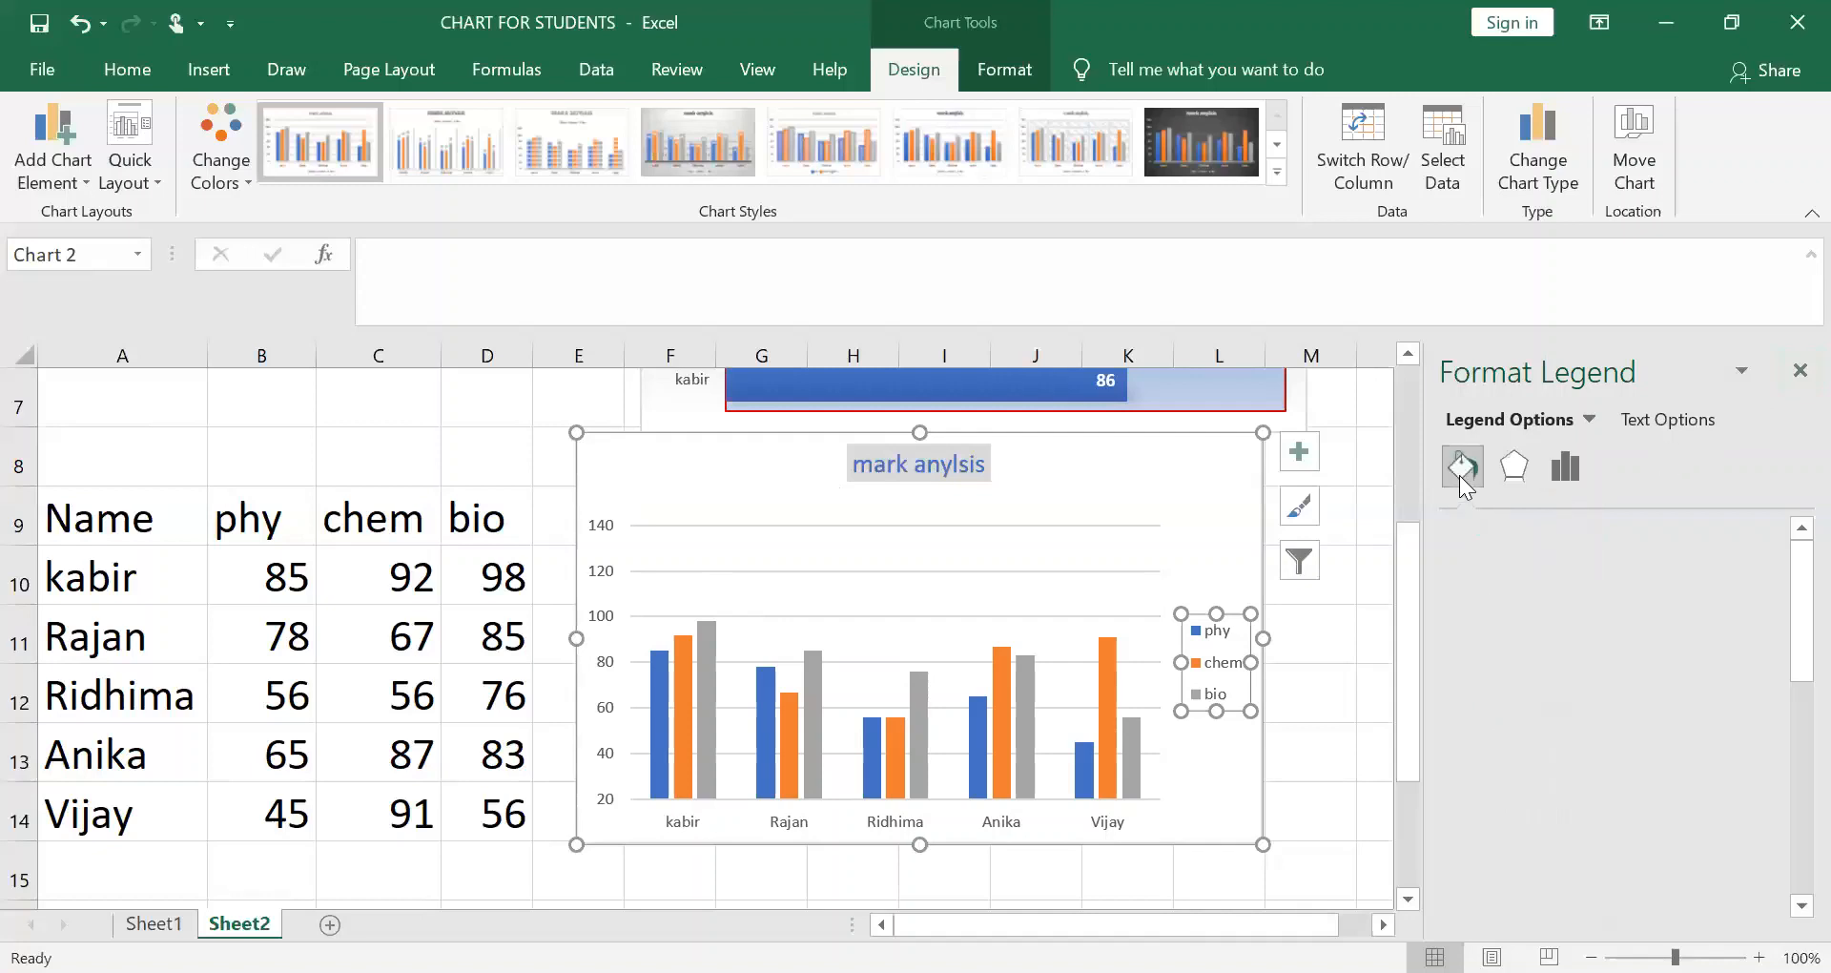
{"action": "left_click", "coordinate": [1492, 609]}
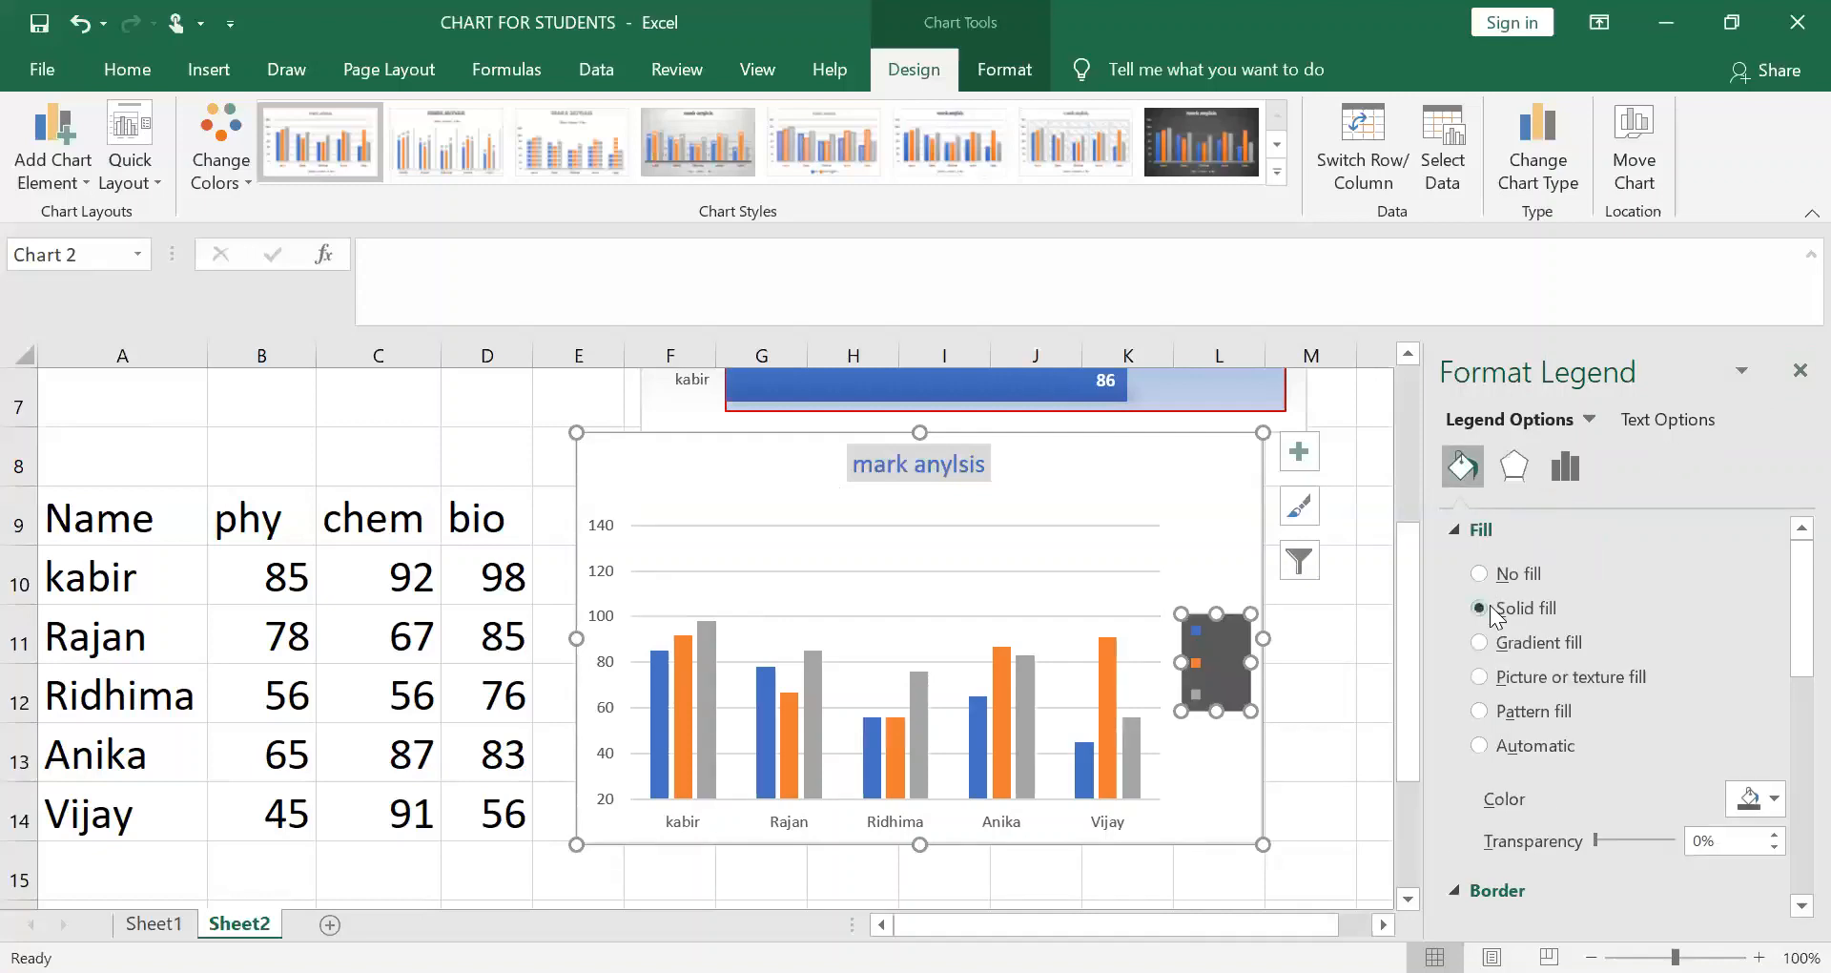
{"action": "left_click", "coordinate": [1497, 645]}
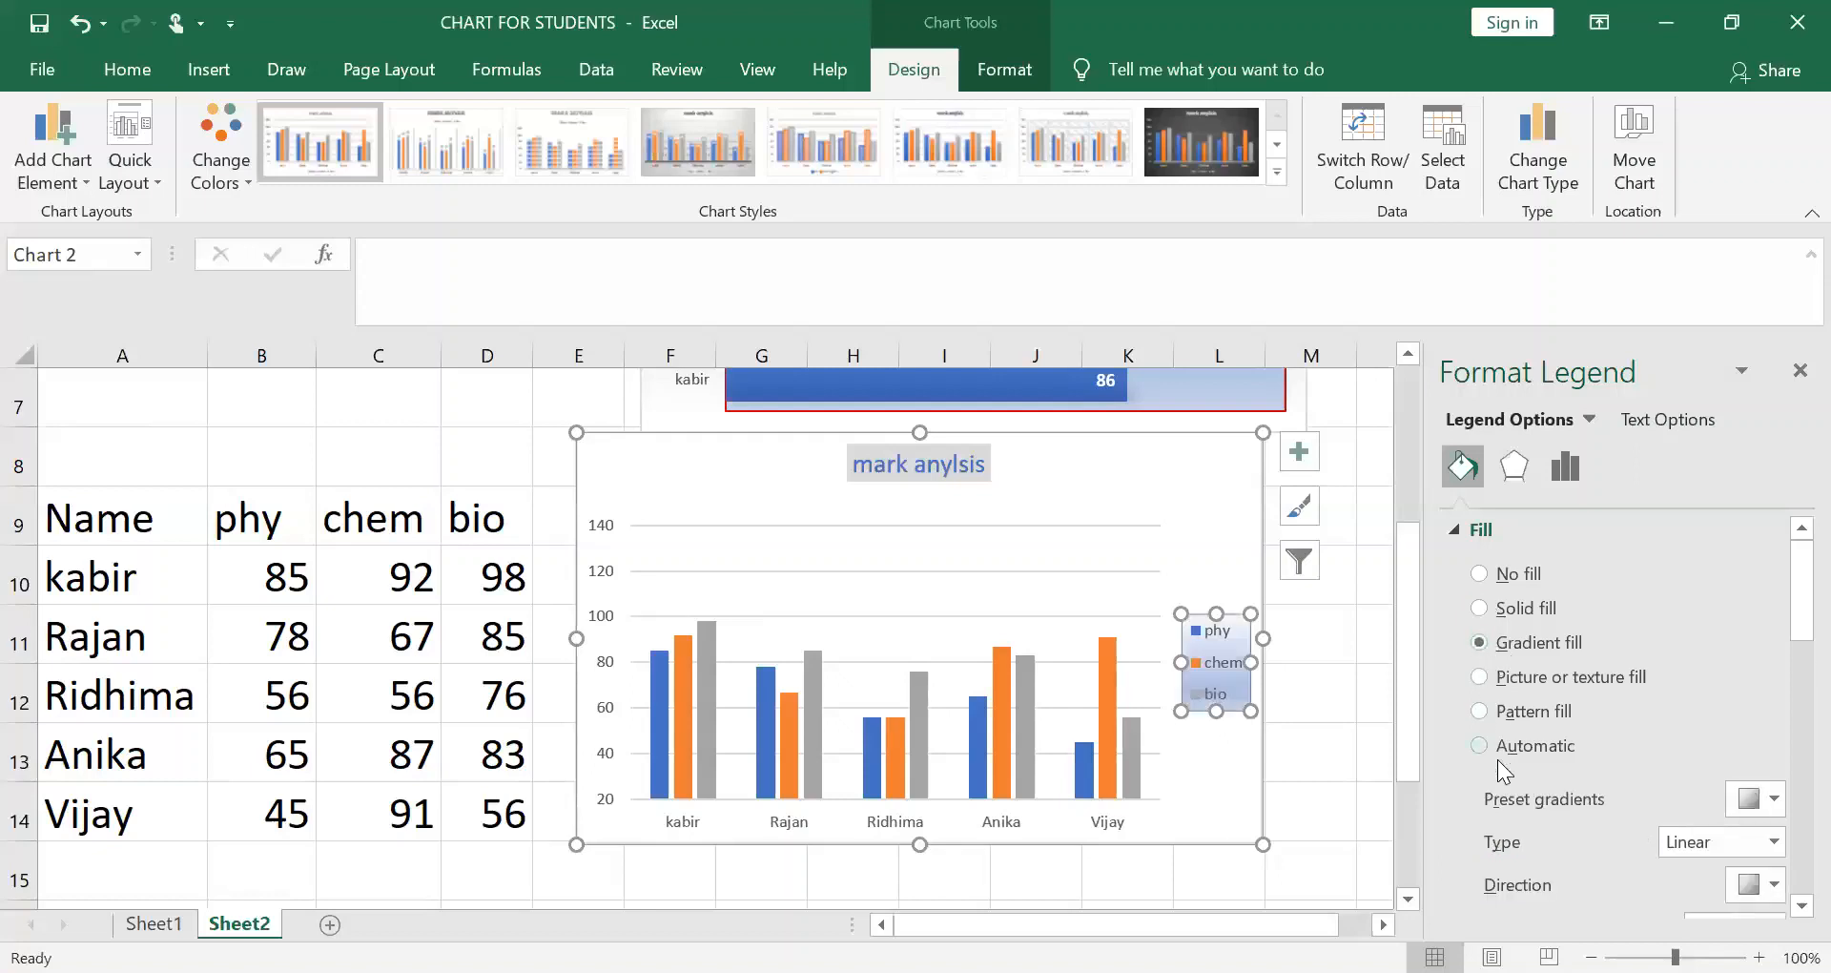
{"action": "scroll", "coordinate": [1541, 779], "scroll_direction": "down", "scroll_amount": 3}
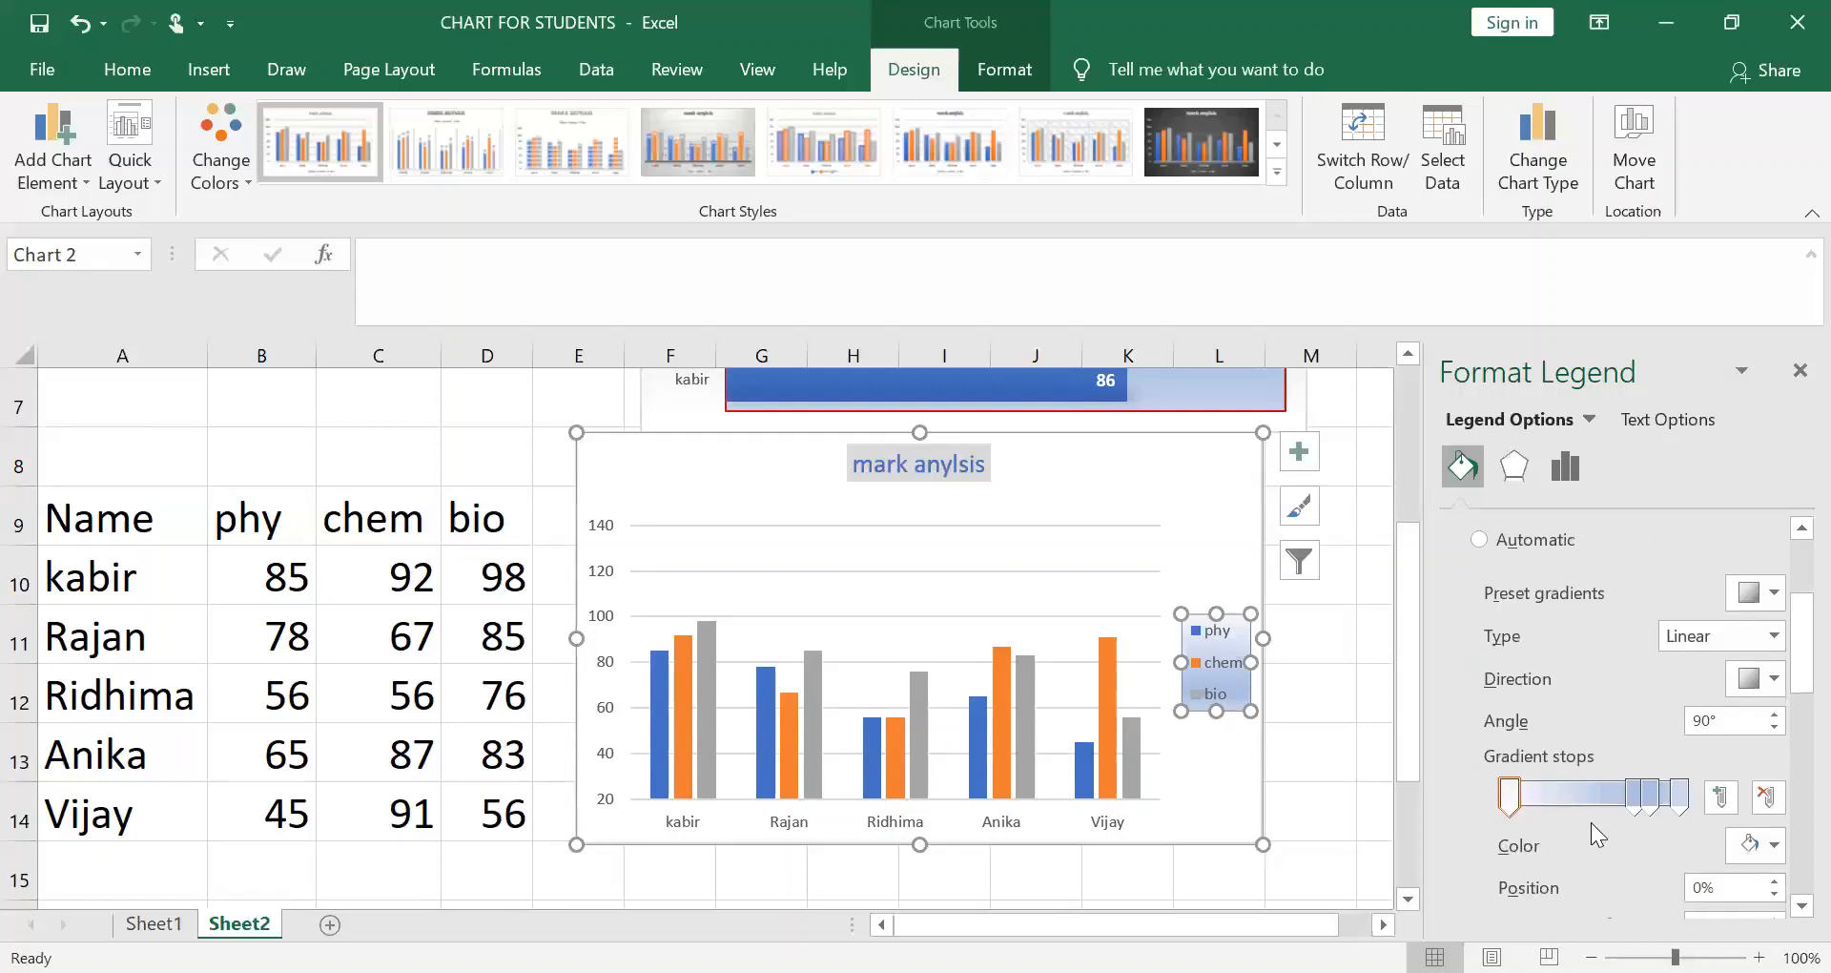
Examine the shadow, position, gradient and border settings of the three-subject chart's legend
{"action": "left_click", "coordinate": [1514, 467]}
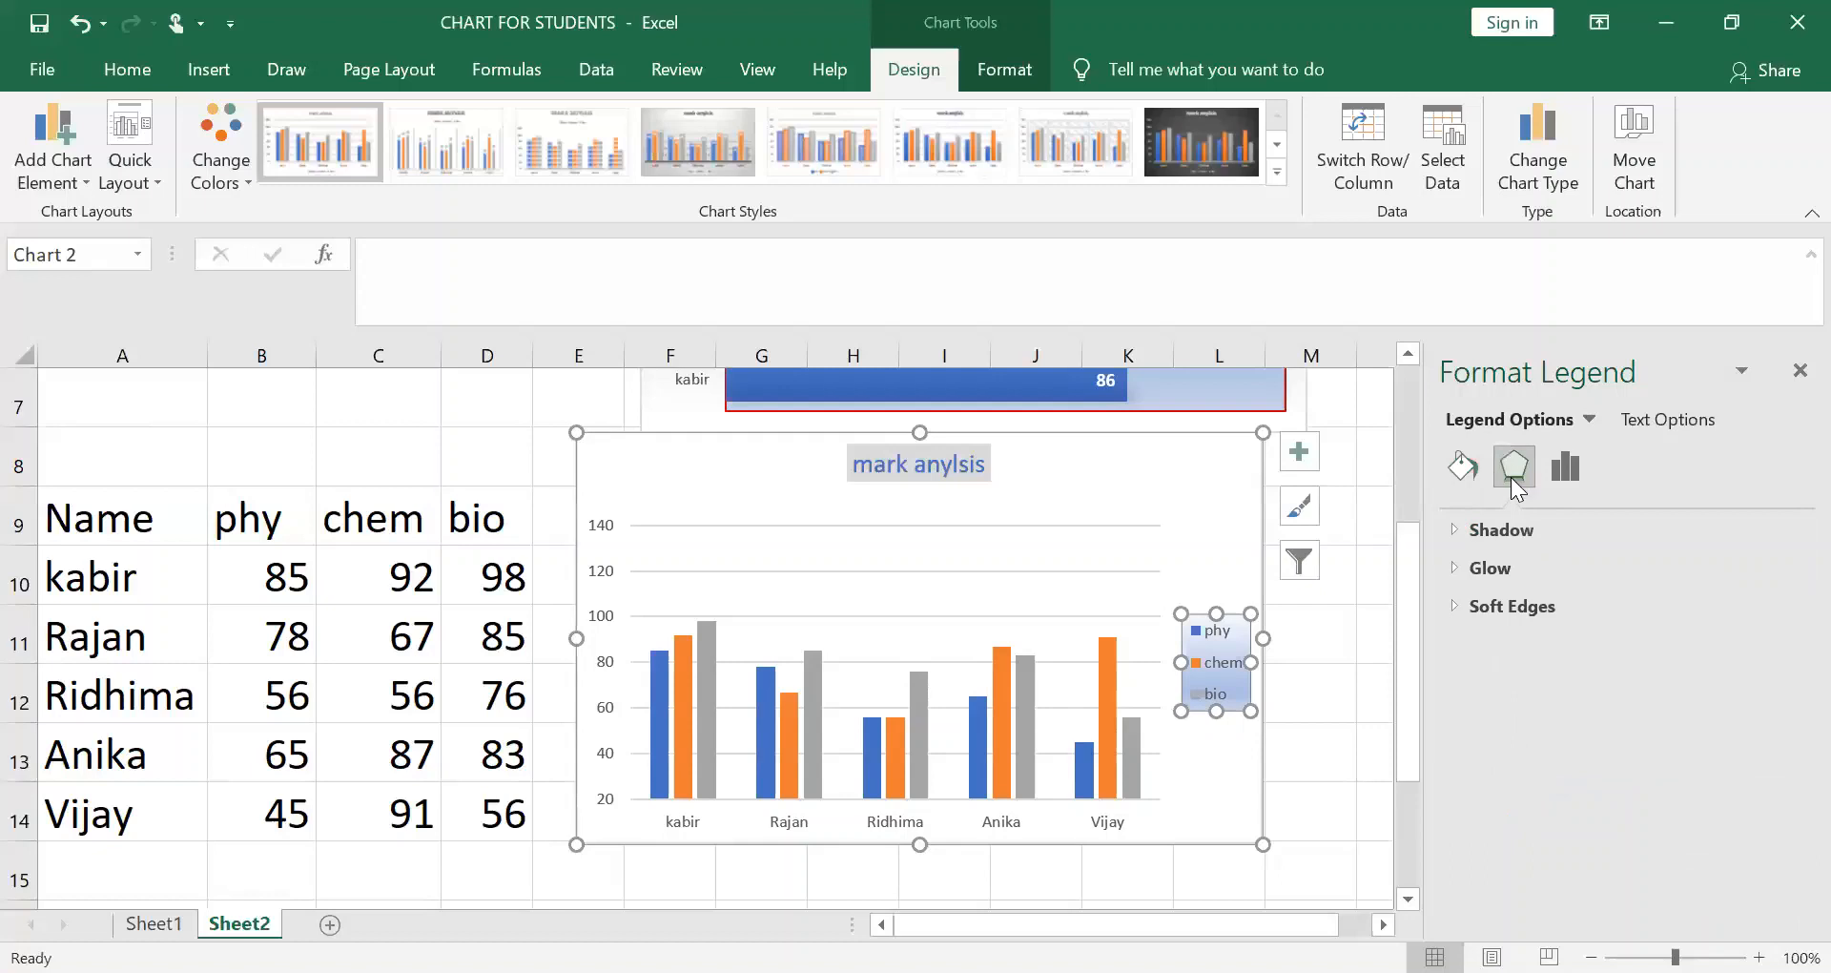
{"action": "left_click", "coordinate": [1493, 532]}
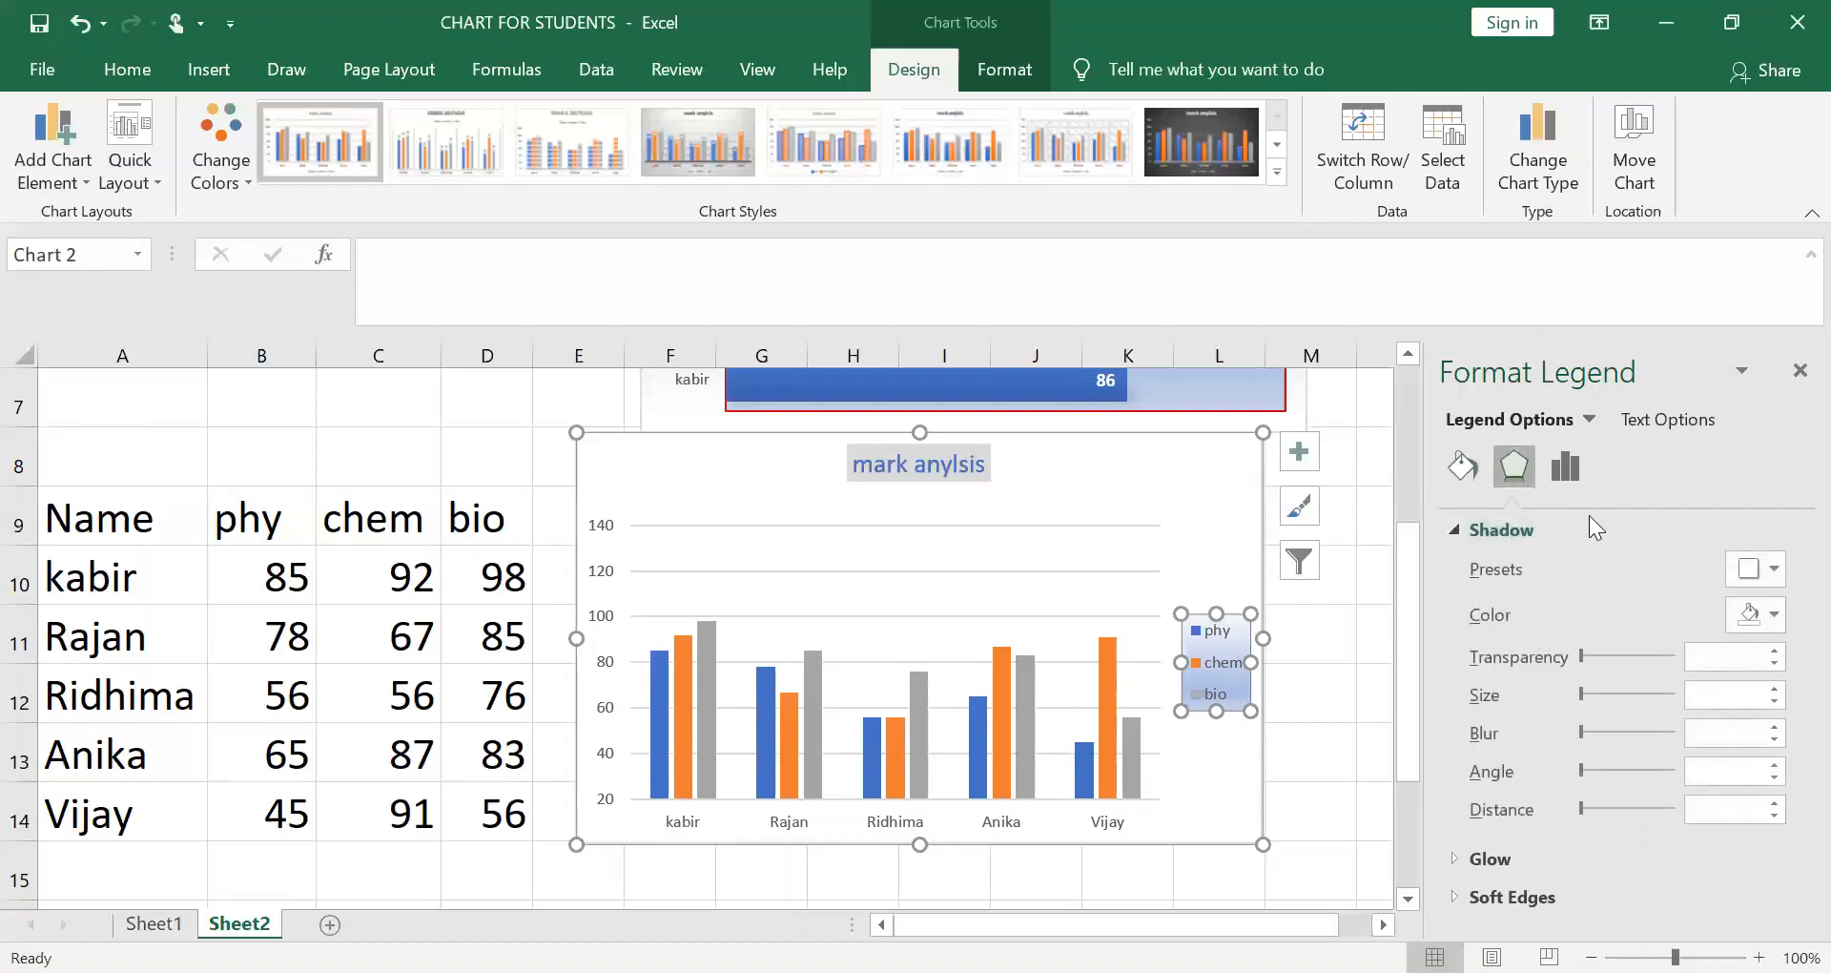
{"action": "left_click", "coordinate": [1574, 475]}
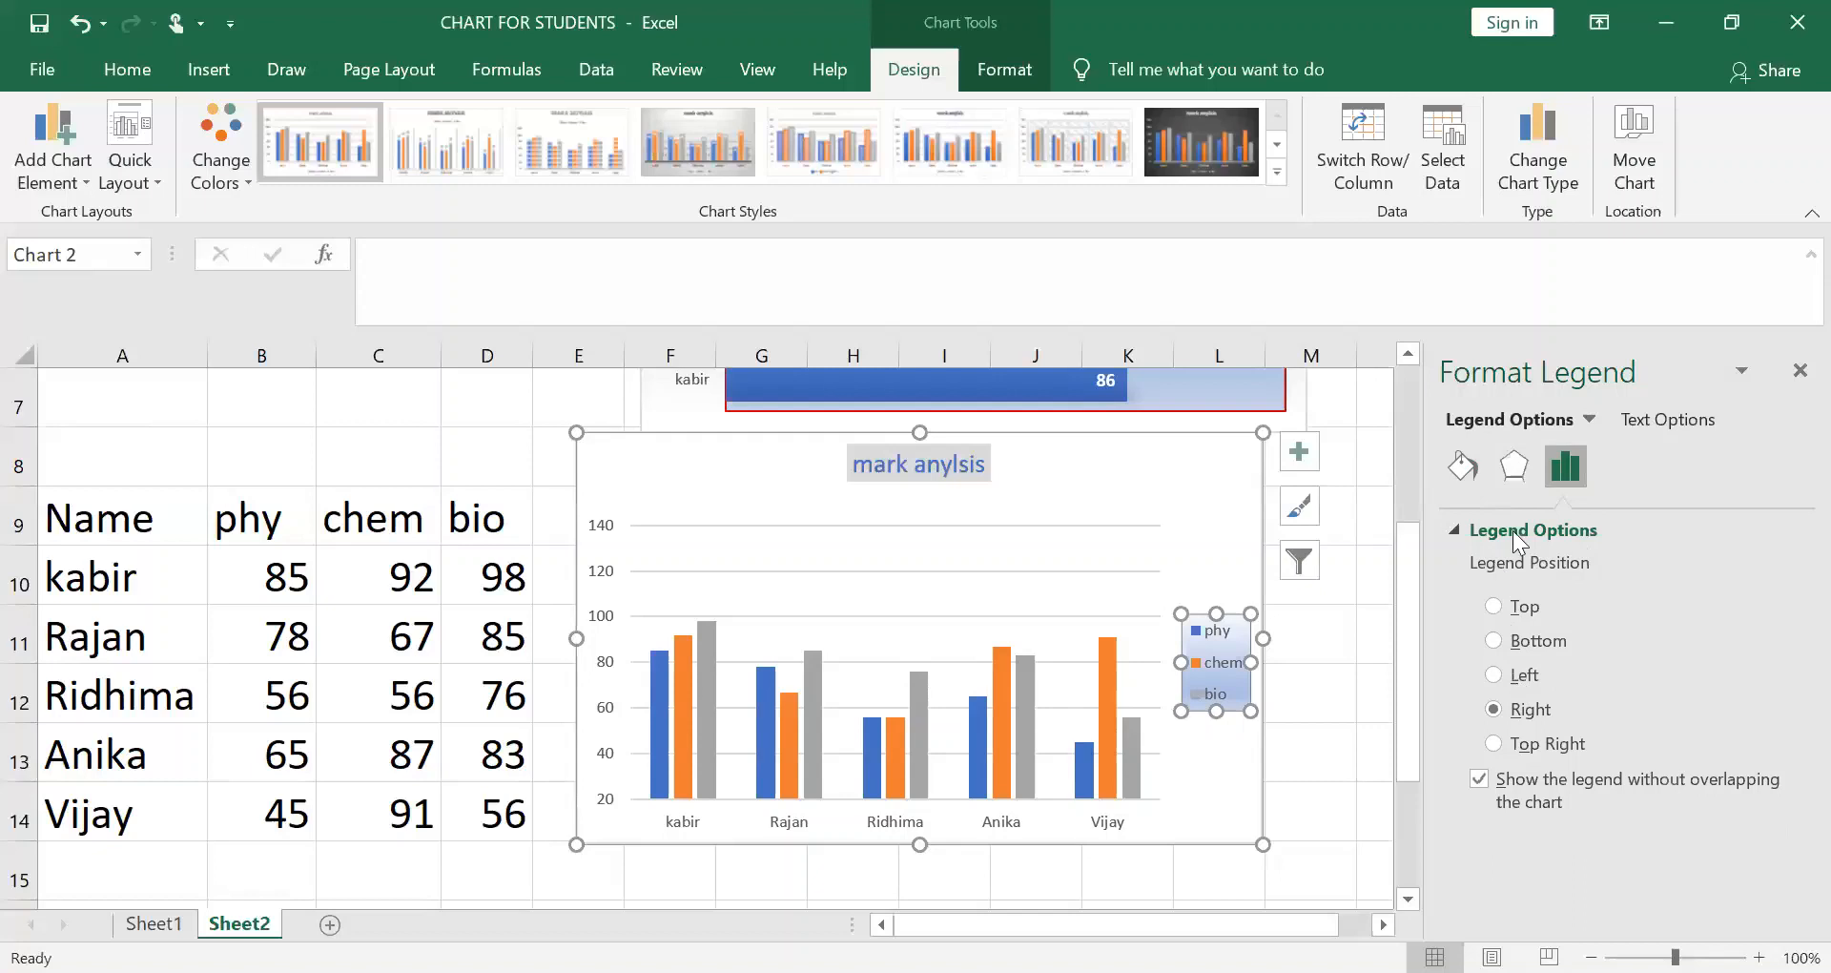
{"action": "left_click", "coordinate": [1467, 473]}
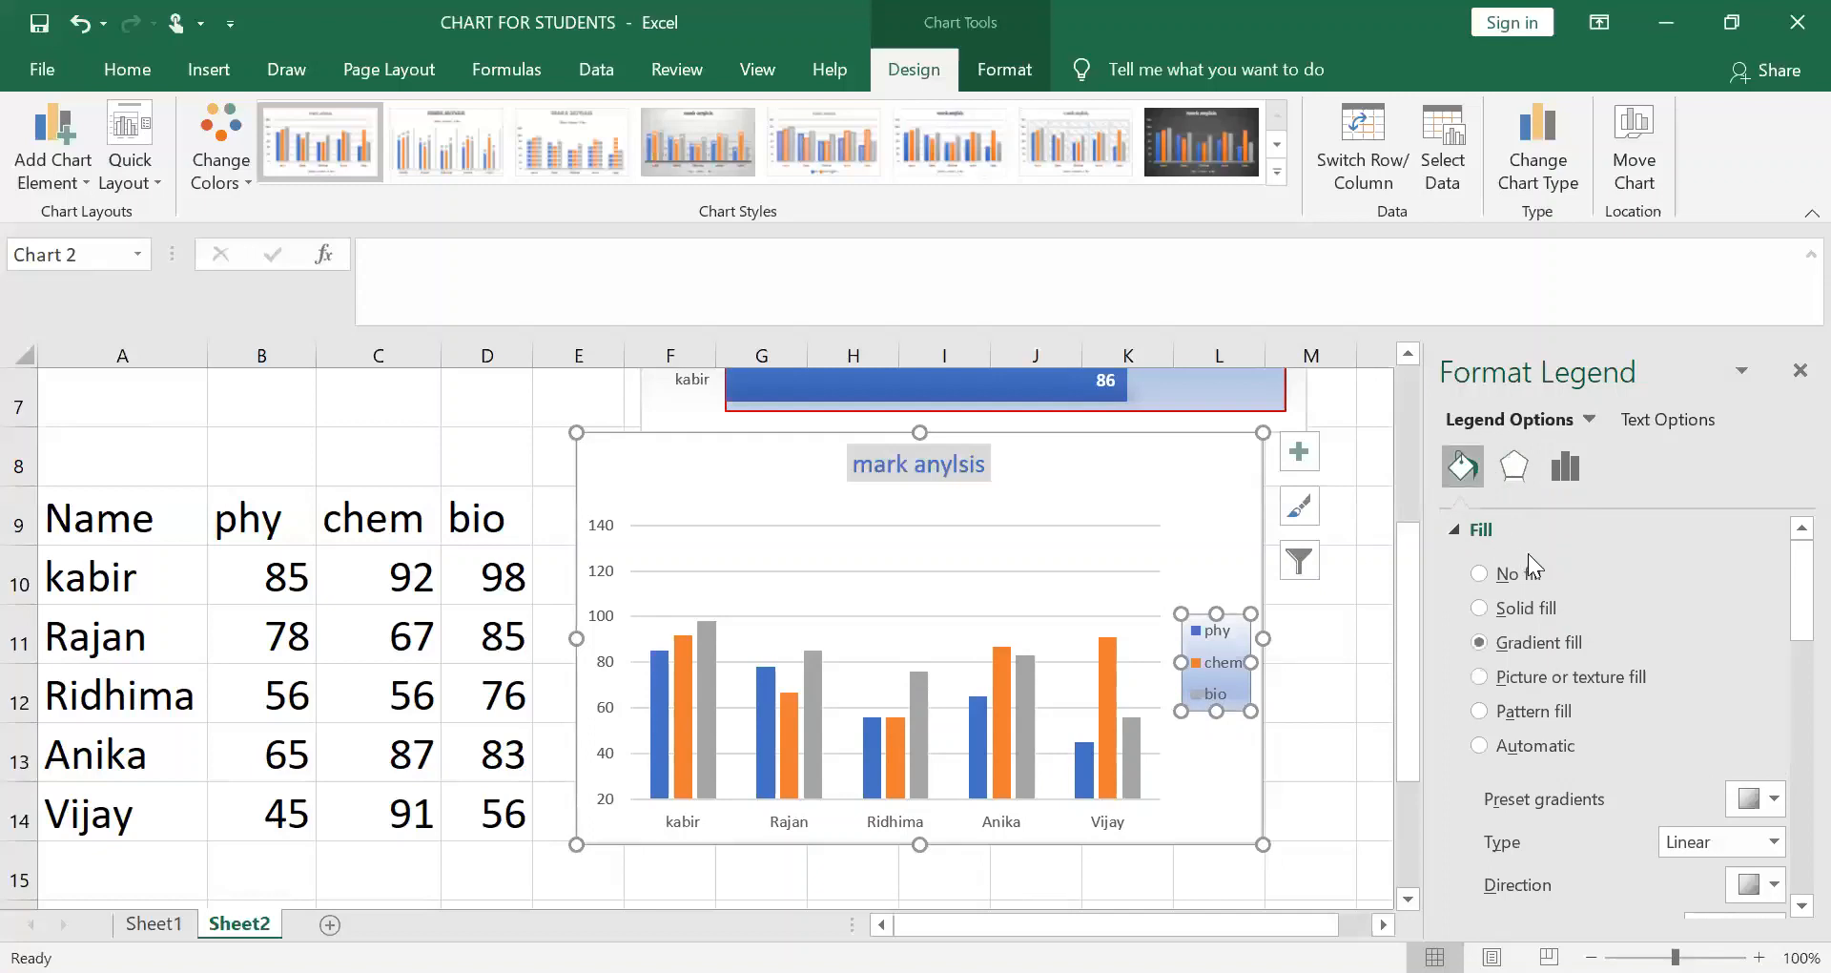
{"action": "scroll", "coordinate": [1564, 649], "scroll_direction": "down", "scroll_amount": 5}
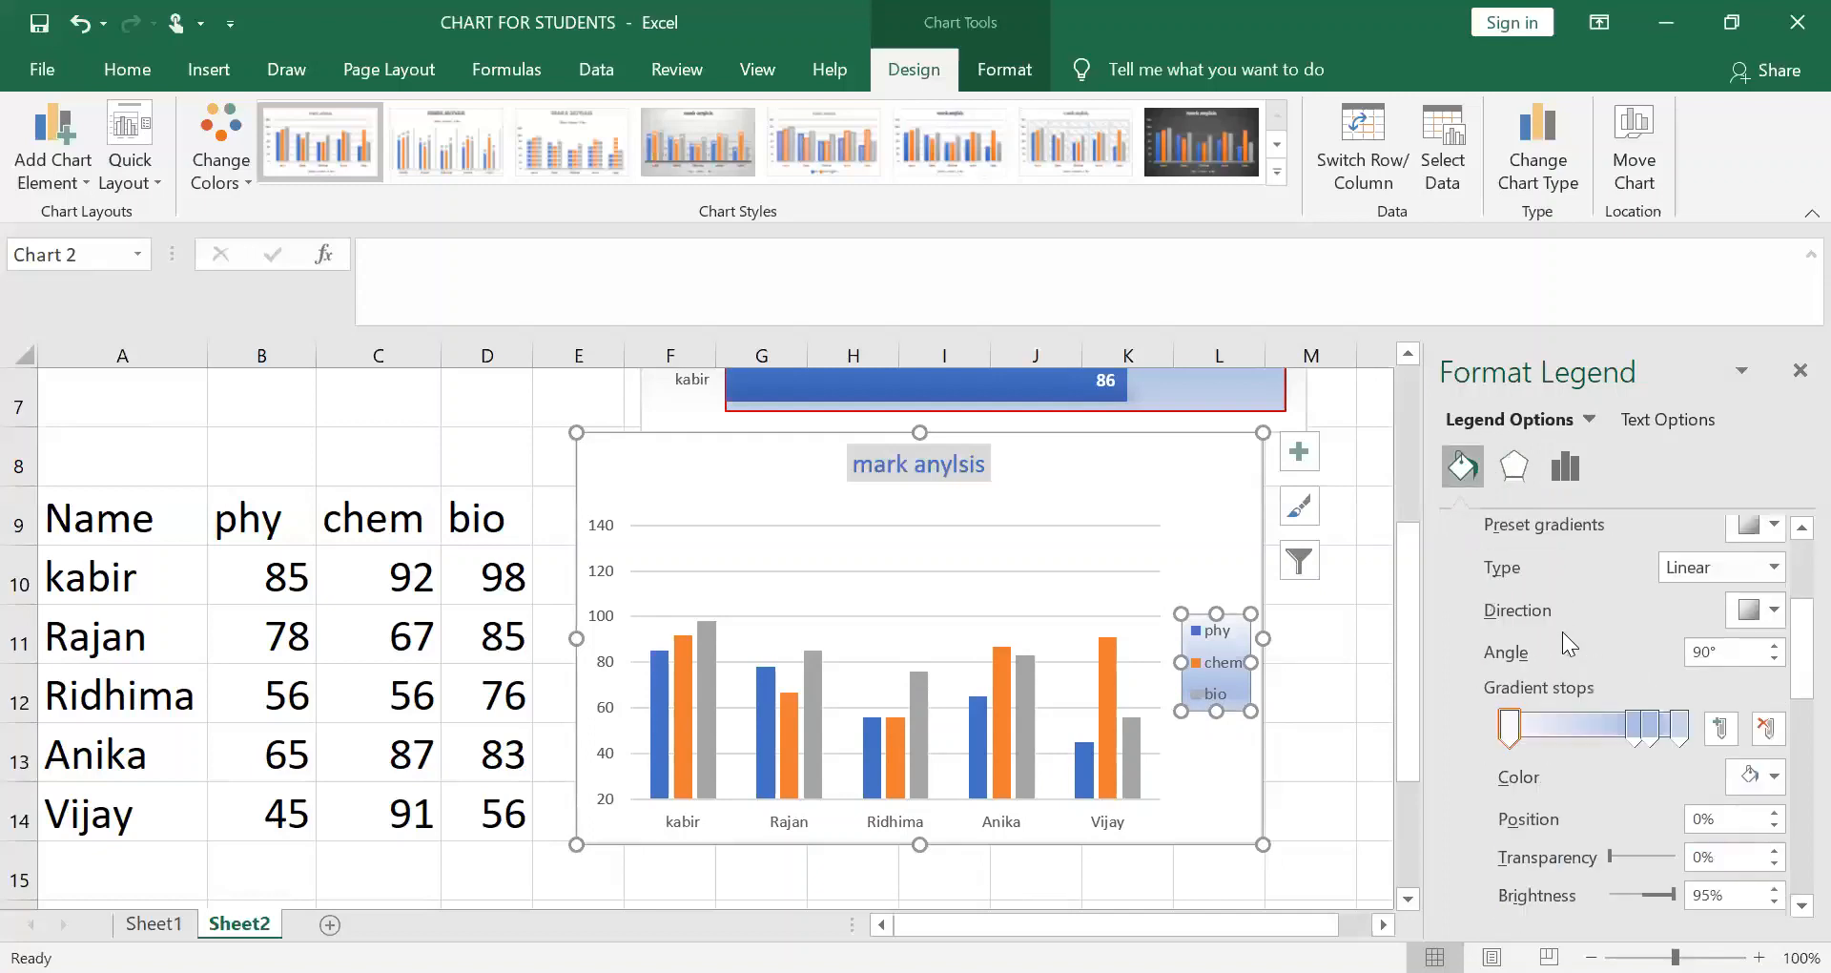
{"action": "scroll", "coordinate": [1562, 631], "scroll_direction": "down", "scroll_amount": 6}
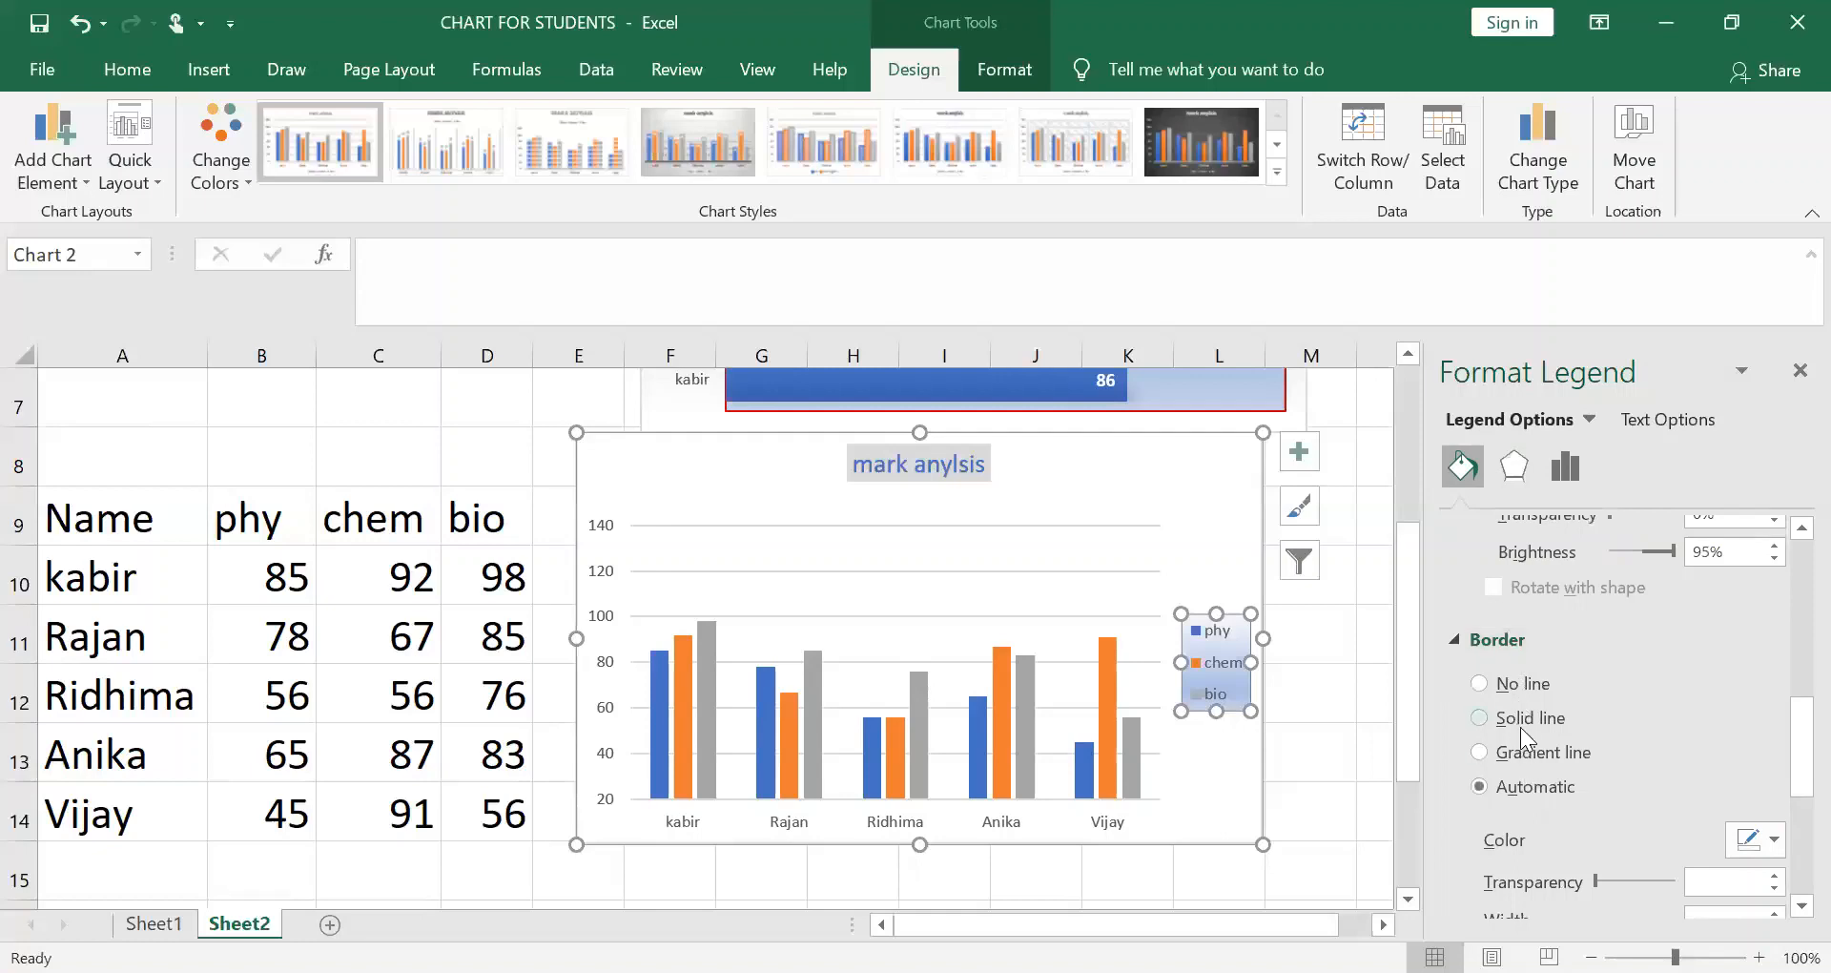
Give the three-subject chart's legend a solid red border
{"action": "left_click", "coordinate": [1521, 719]}
{"action": "left_click", "coordinate": [1778, 858]}
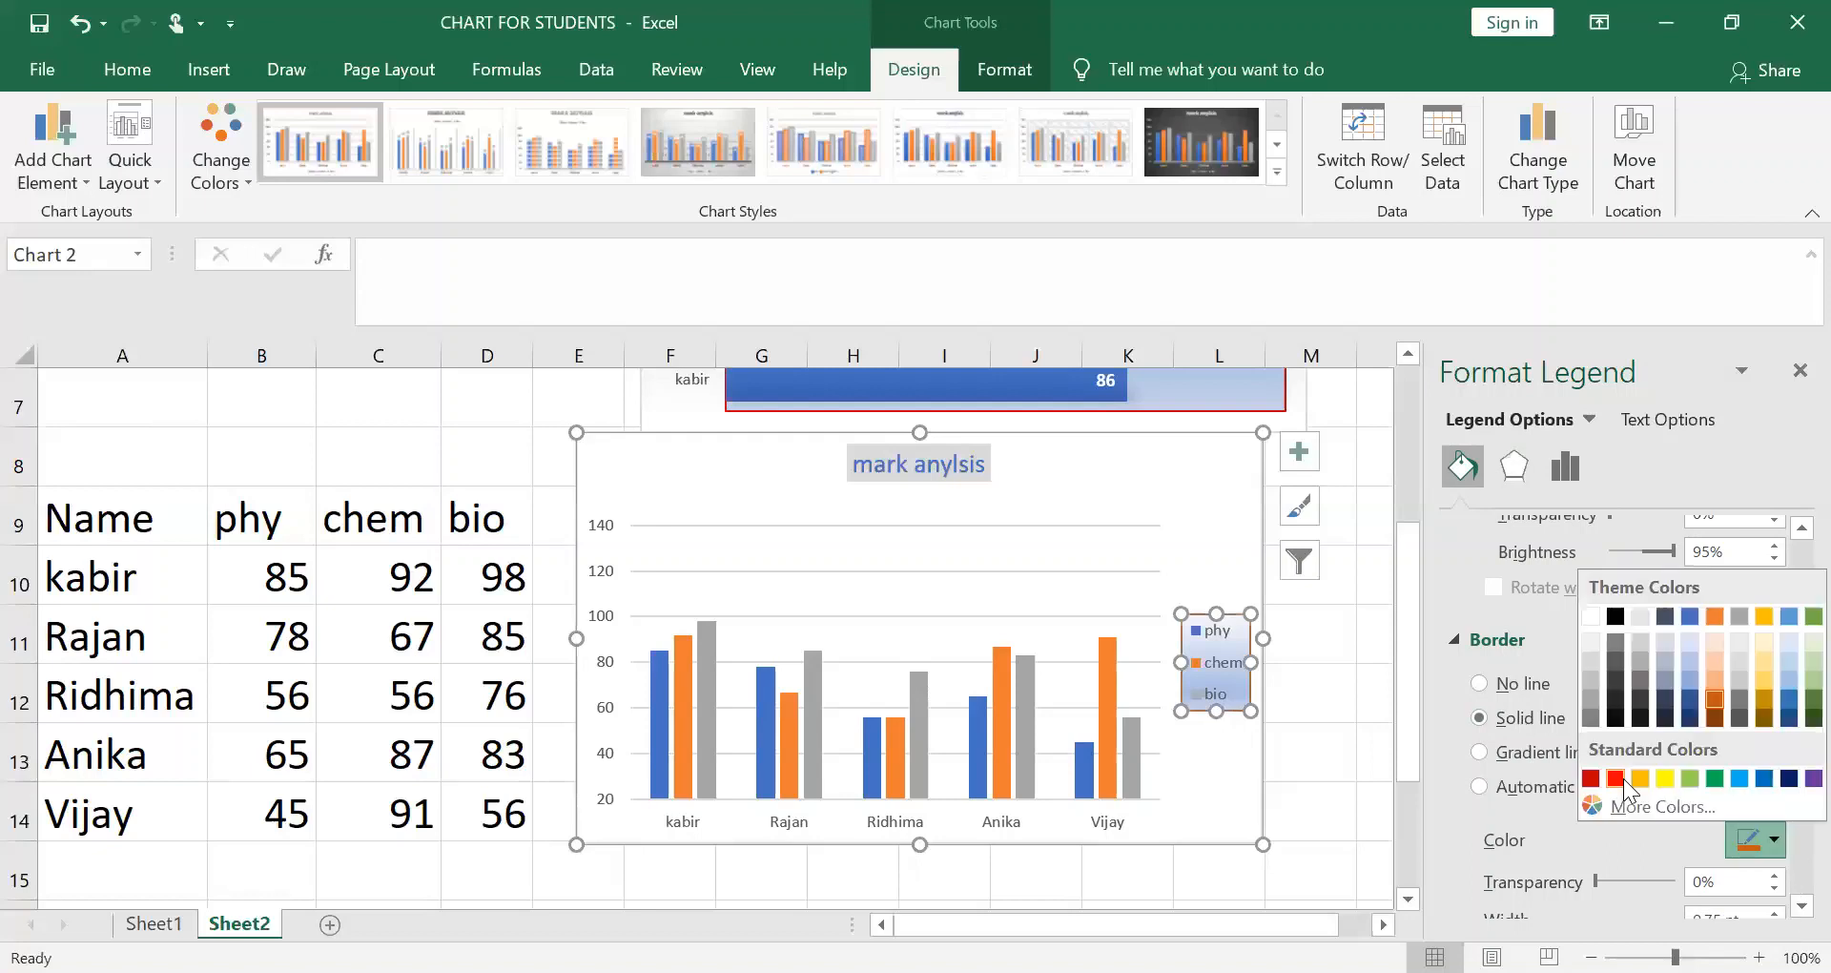
{"action": "left_click", "coordinate": [1624, 780]}
{"action": "left_click", "coordinate": [1259, 749]}
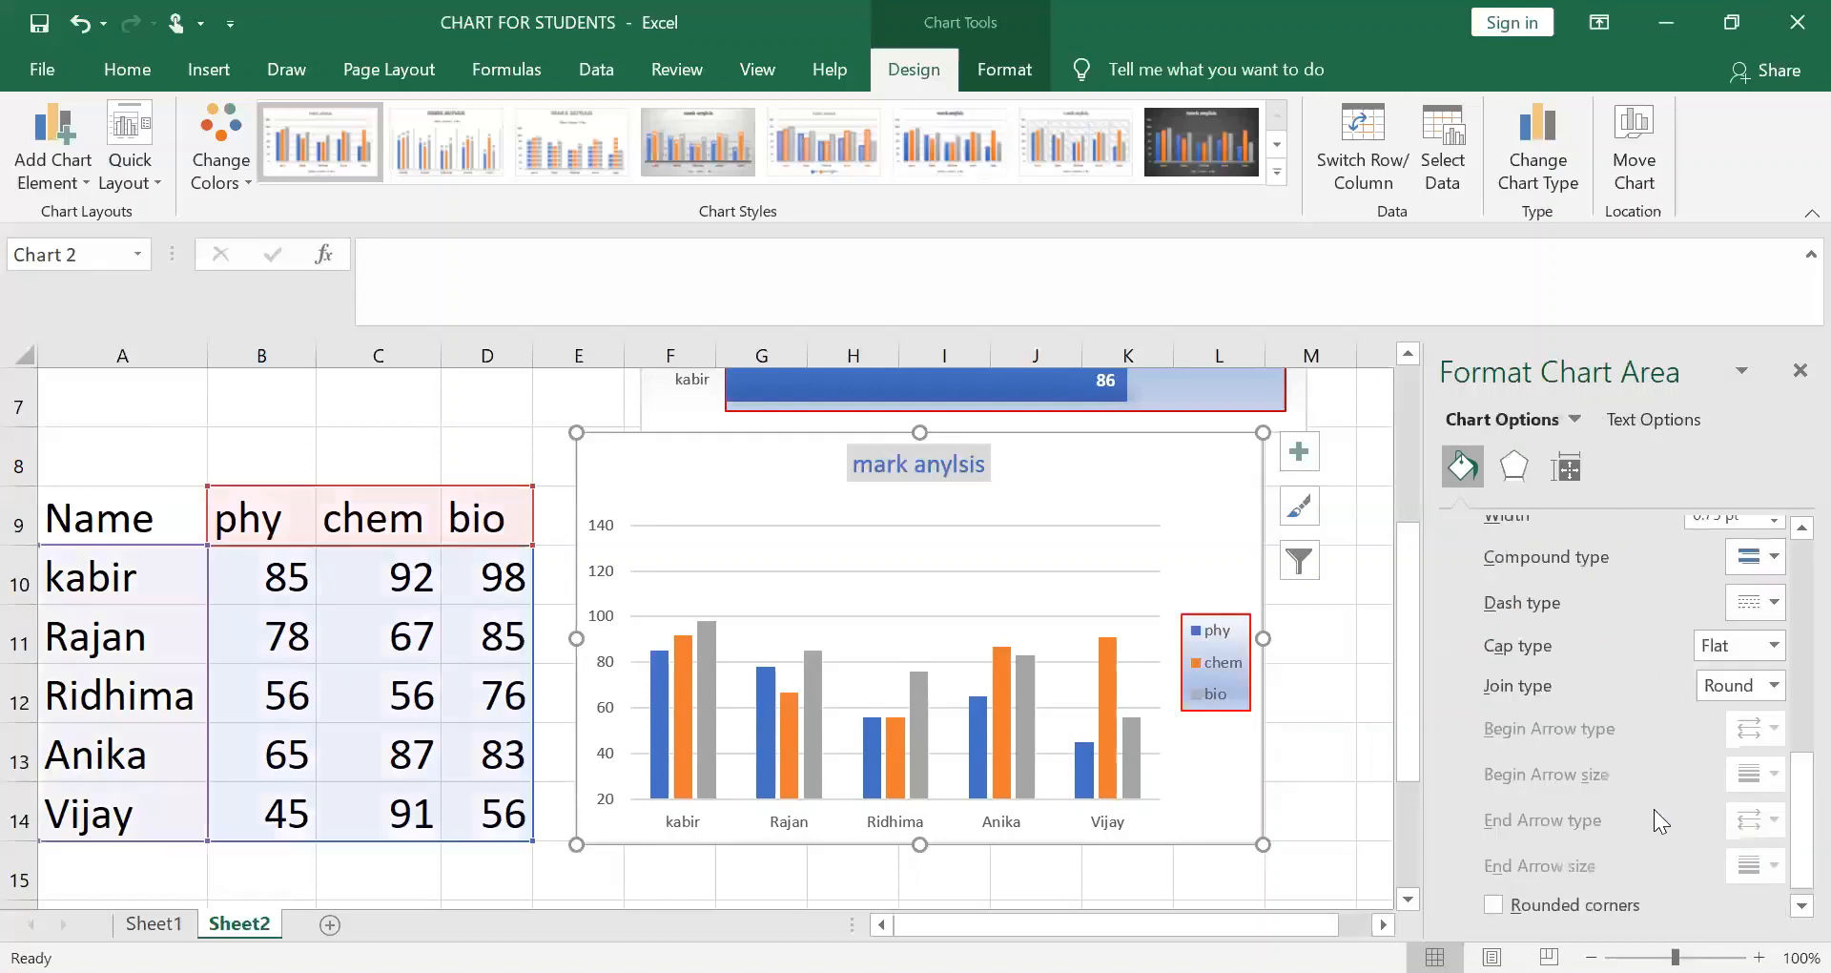
Increase the border width of the three-subject chart's legend by three increments and close the legend formatting options
{"action": "left_click", "coordinate": [1221, 680]}
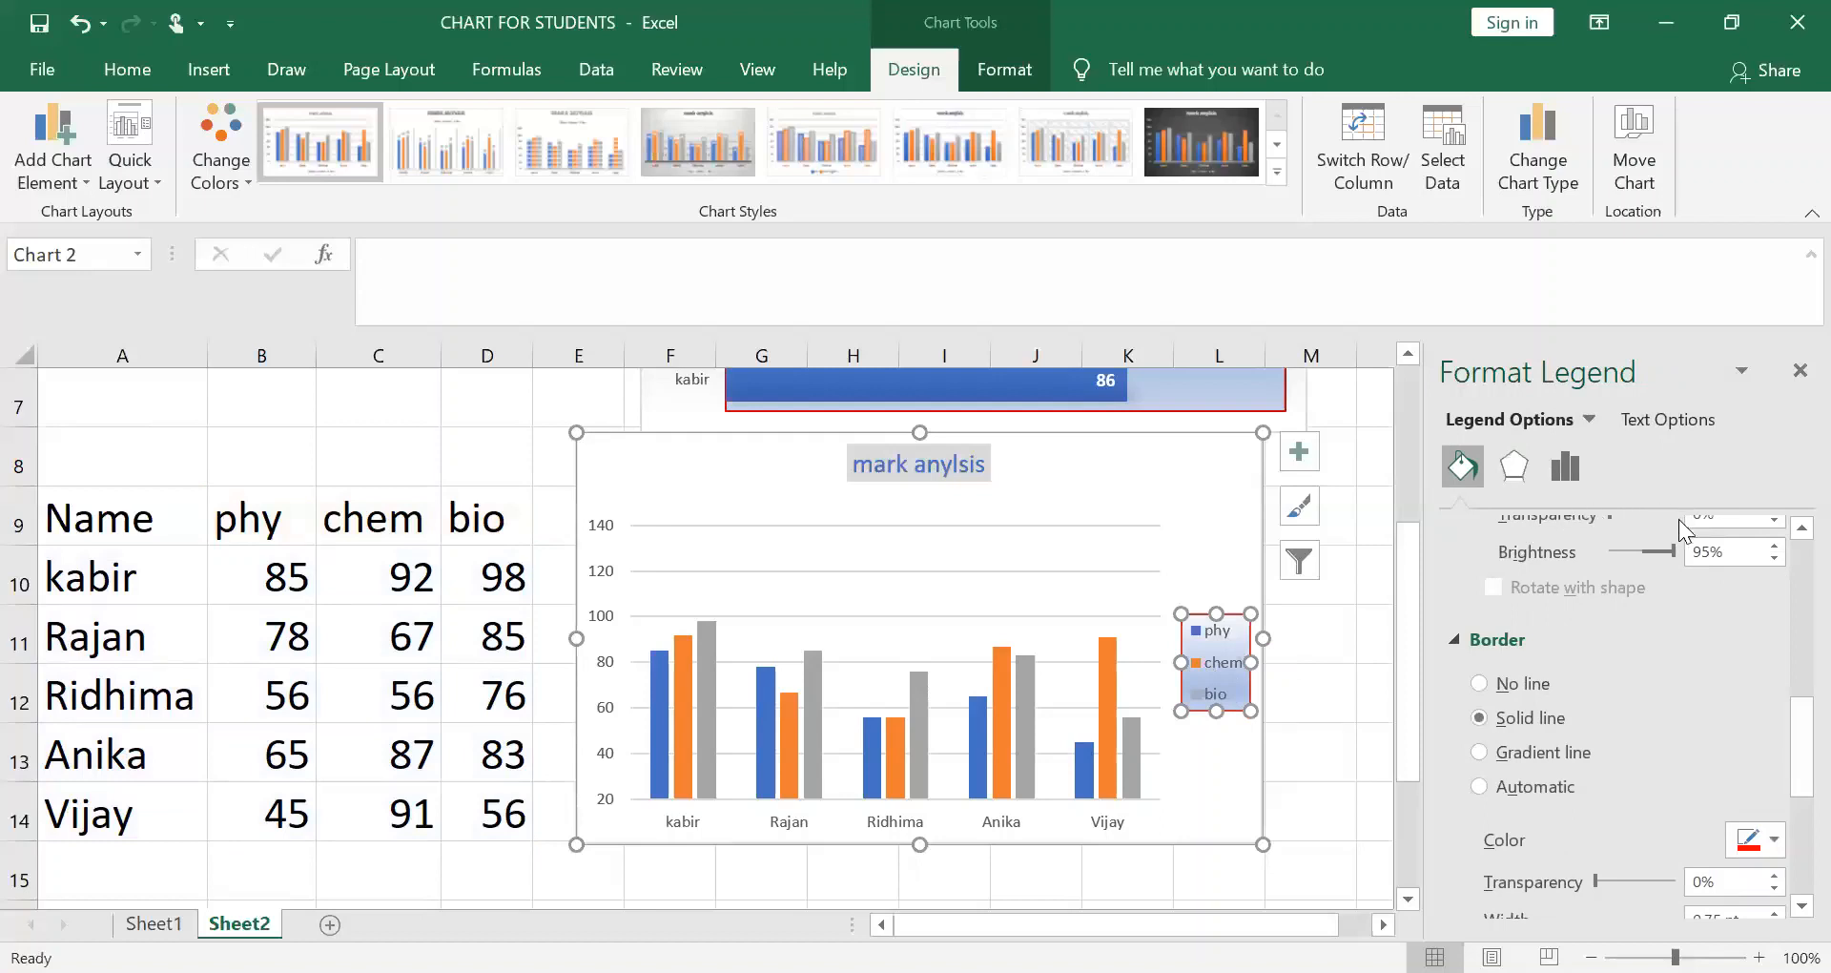
{"action": "scroll", "coordinate": [1733, 882], "scroll_direction": "down", "scroll_amount": 1}
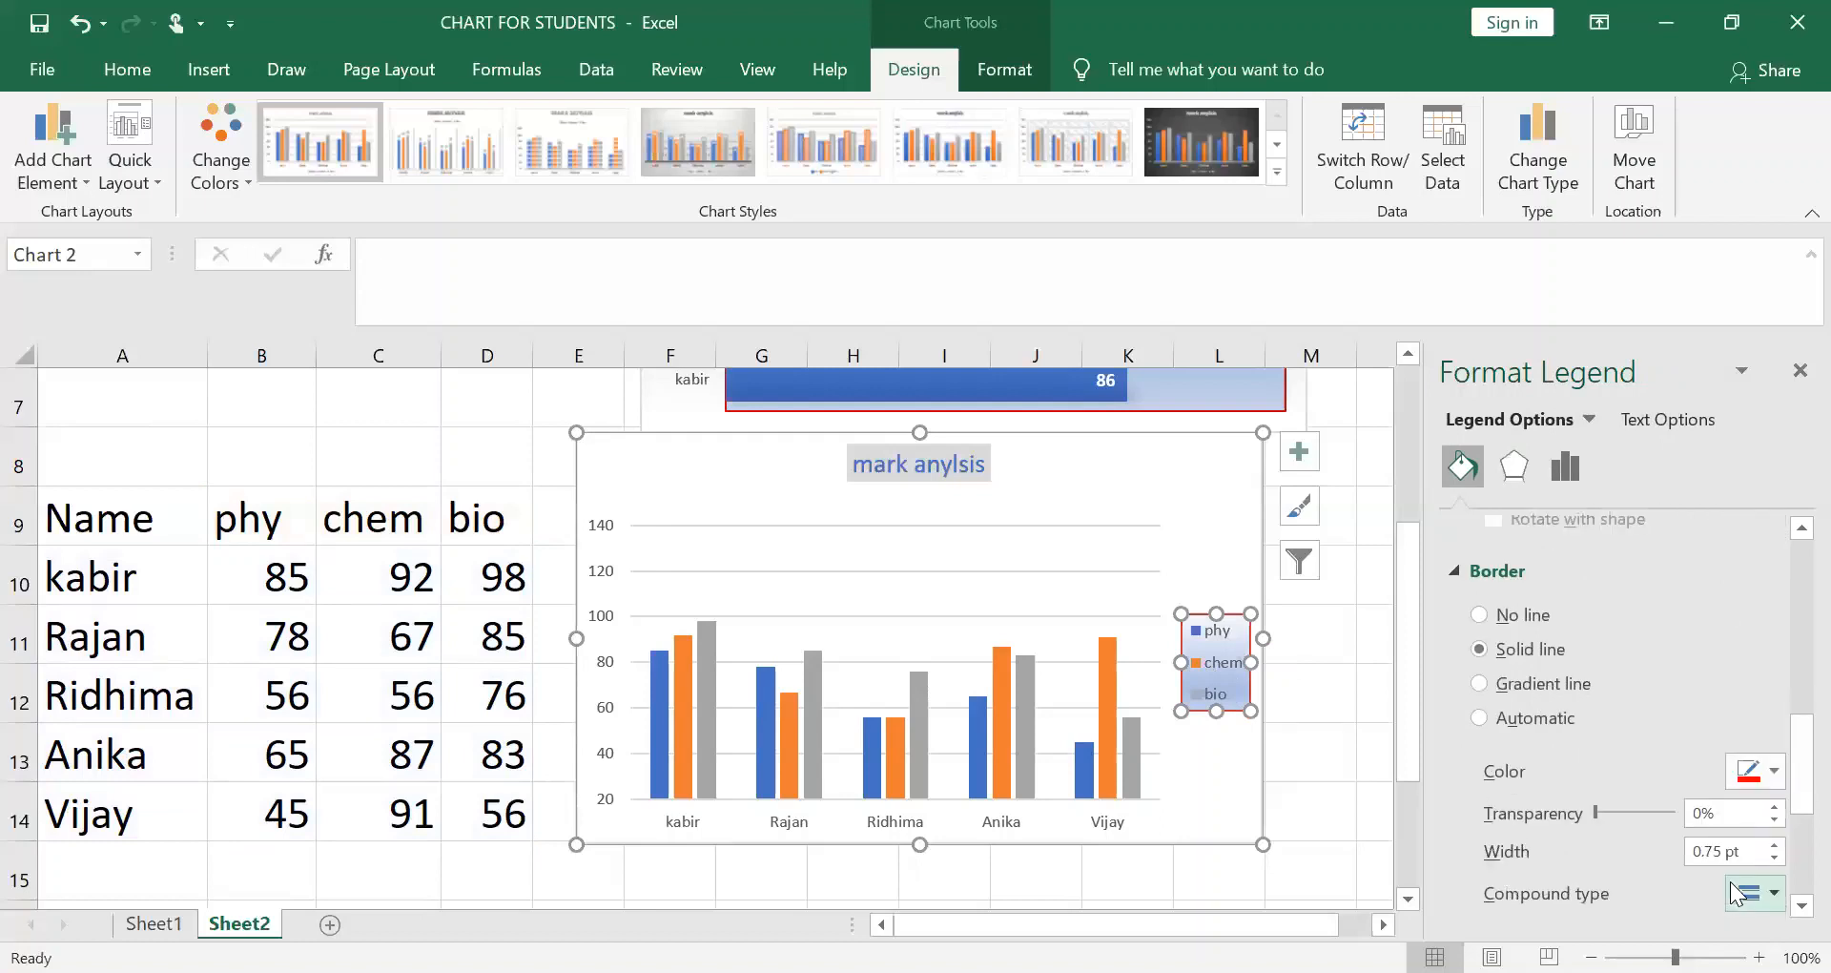
{"action": "left_click", "coordinate": [1775, 845]}
{"action": "left_click", "coordinate": [1775, 845]}
{"action": "left_click", "coordinate": [1775, 845]}
{"action": "left_click", "coordinate": [1797, 371]}
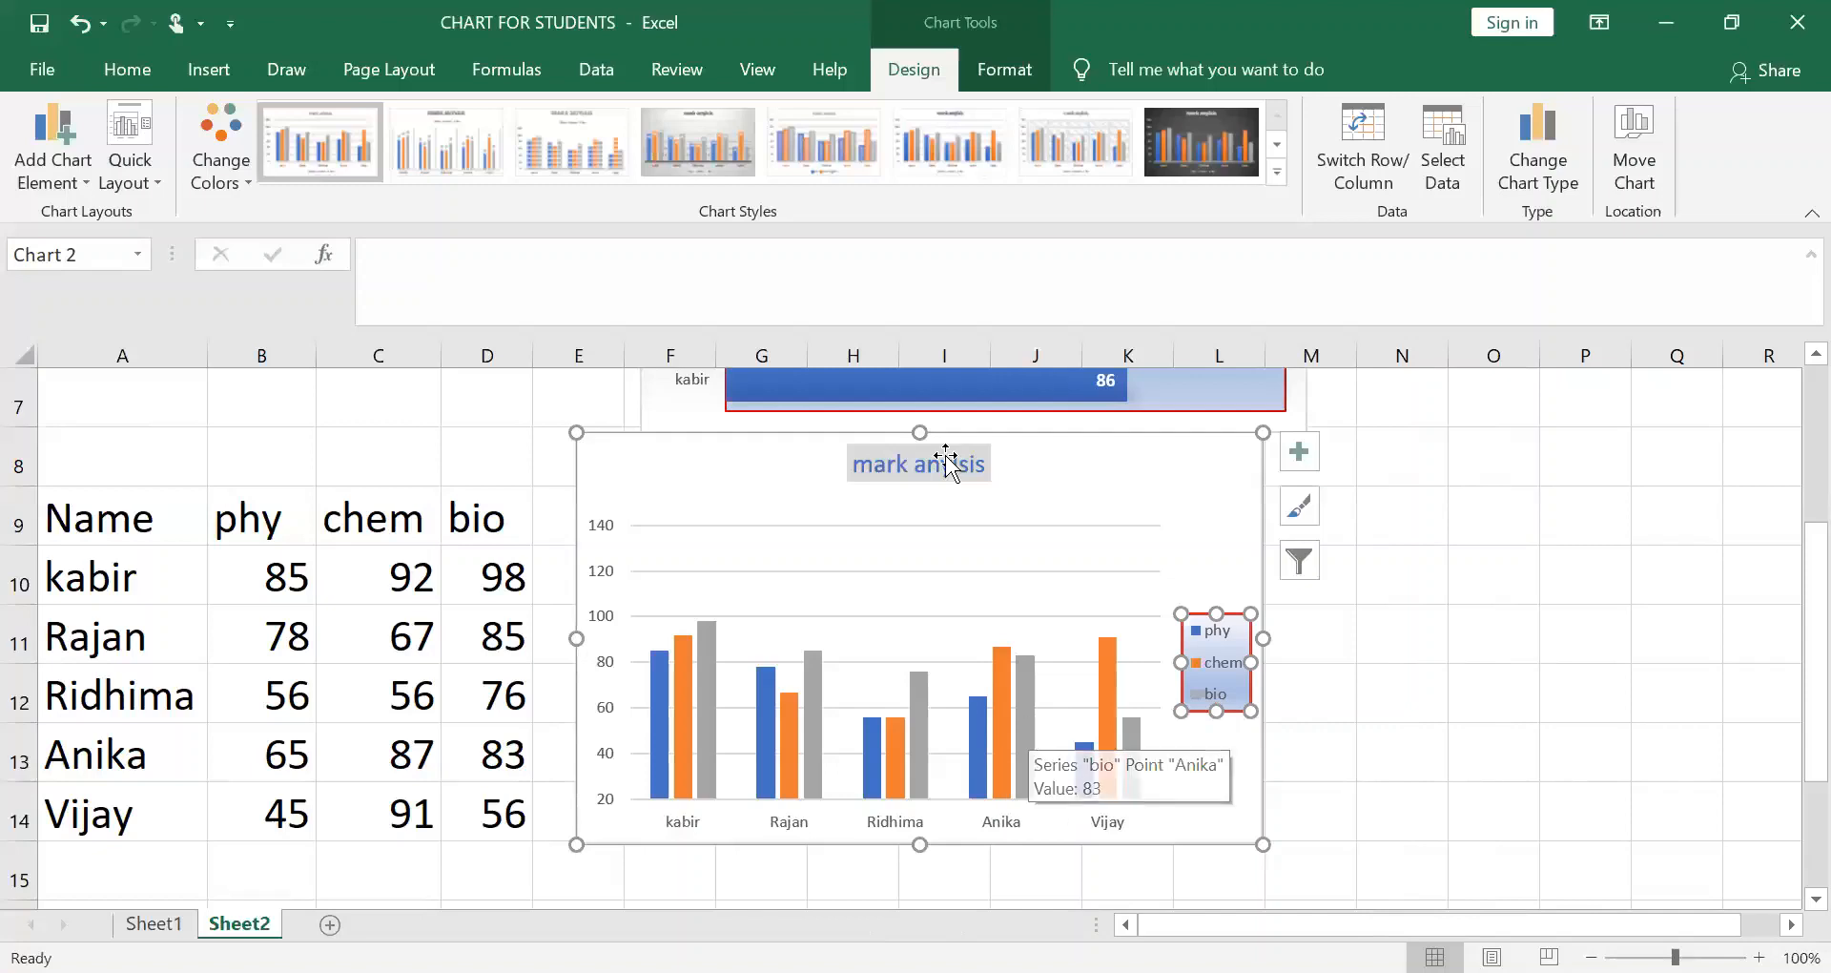
{"action": "left_click", "coordinate": [982, 78]}
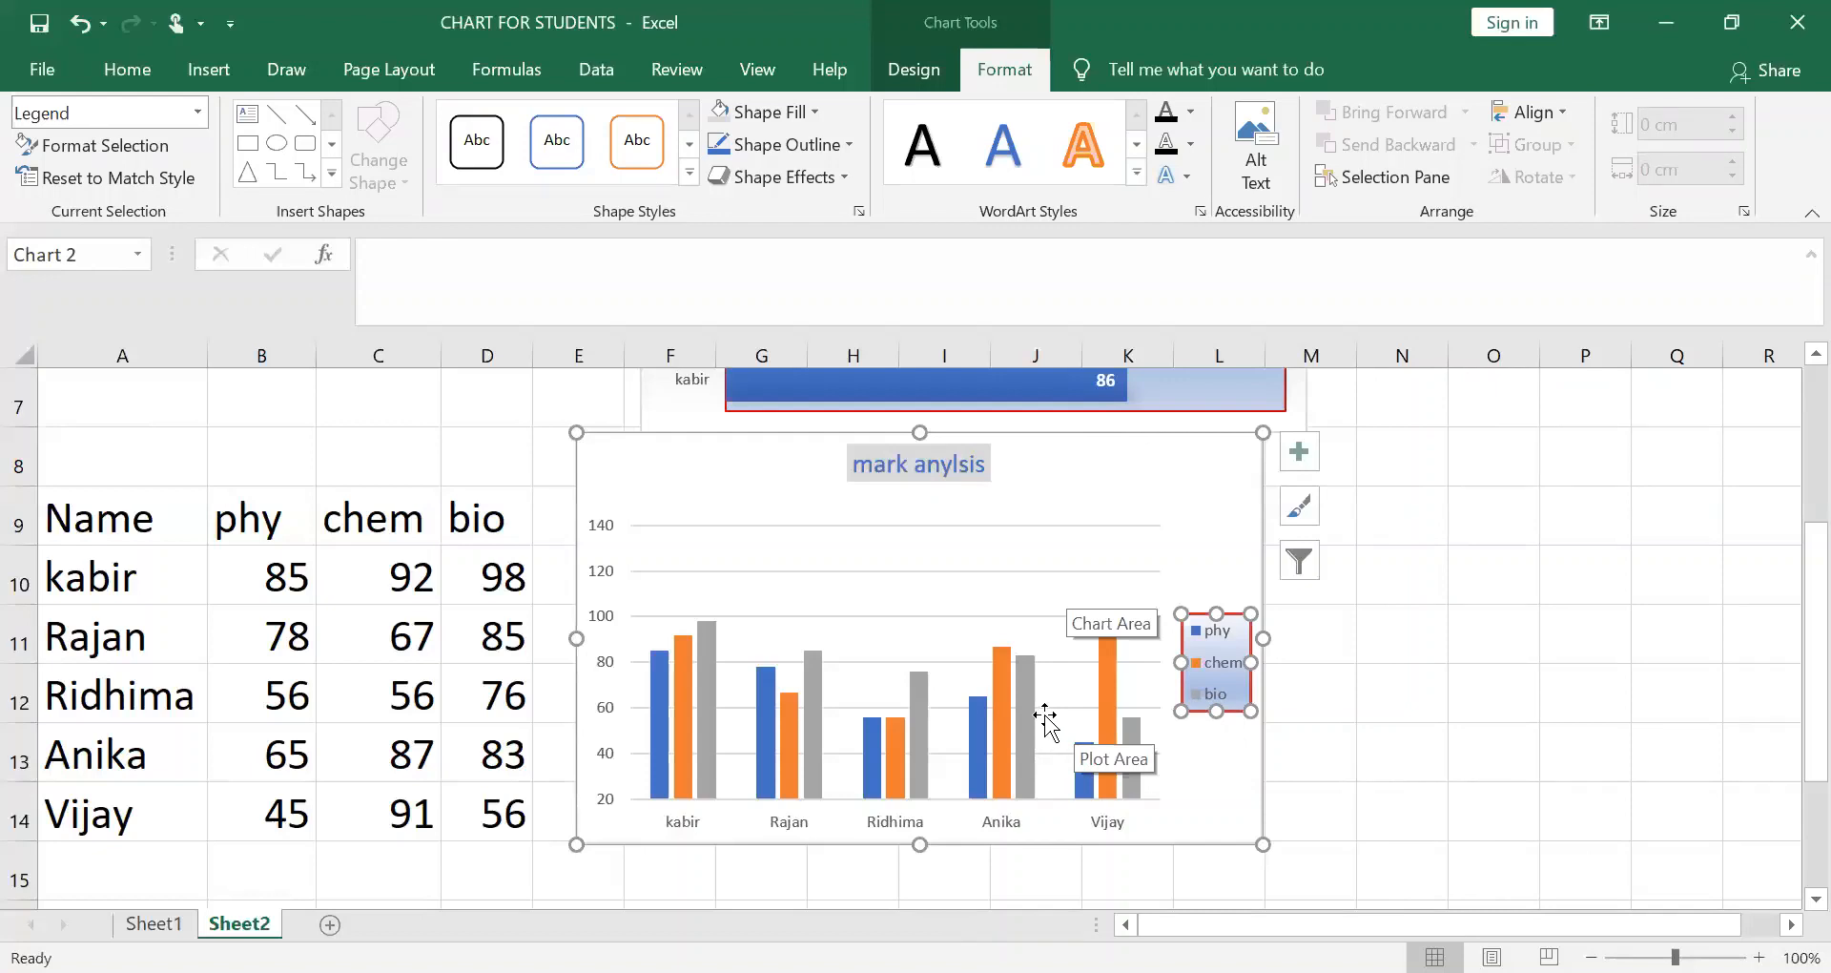
{"action": "left_click", "coordinate": [1122, 476]}
{"action": "right_click", "coordinate": [1122, 476]}
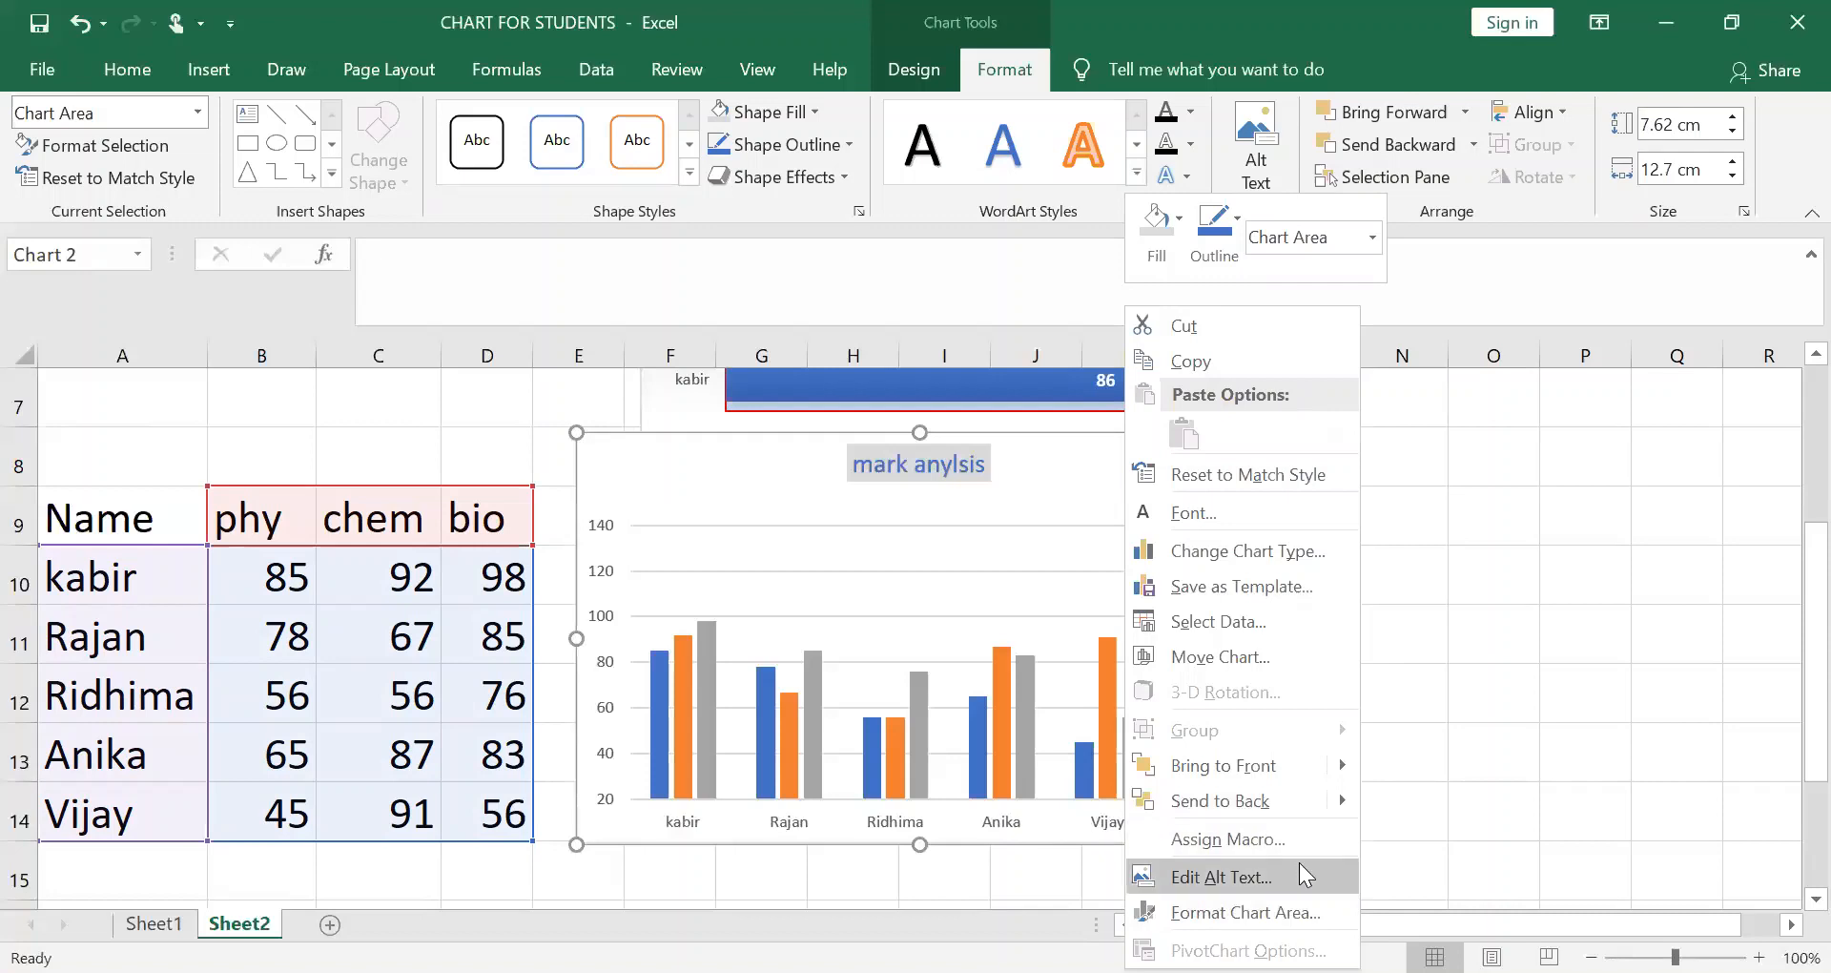
{"action": "right_click", "coordinate": [463, 660]}
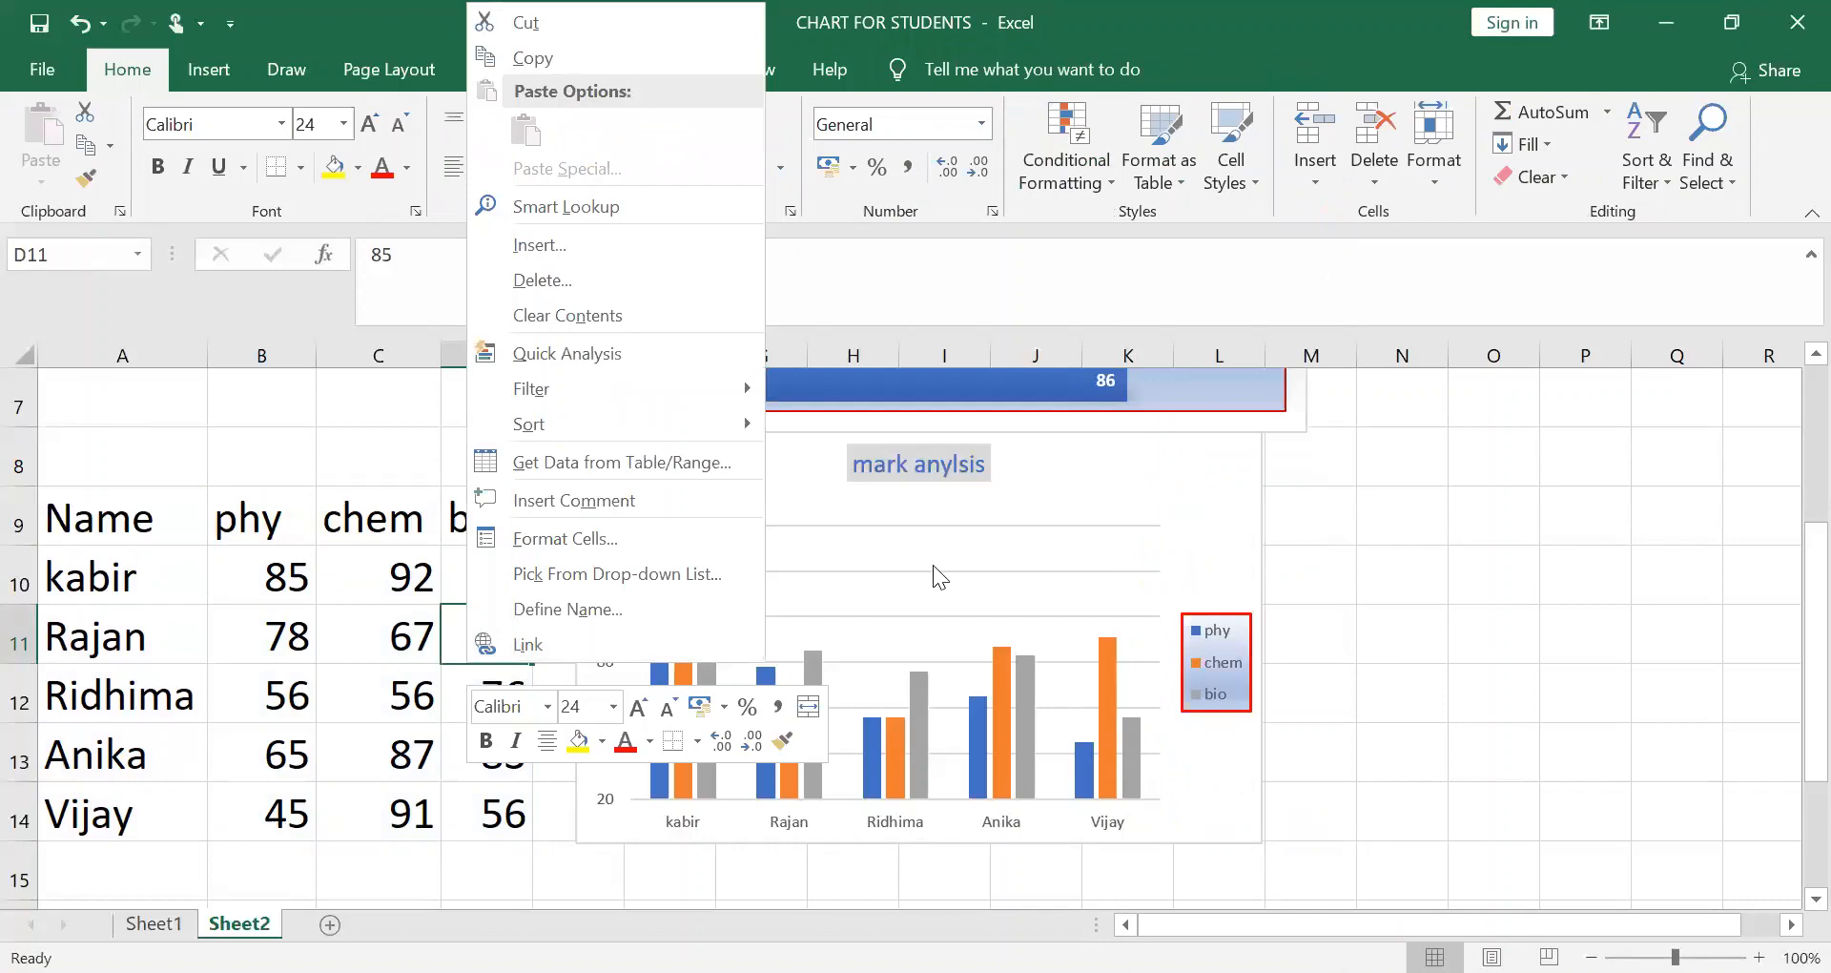
{"action": "left_click", "coordinate": [829, 732]}
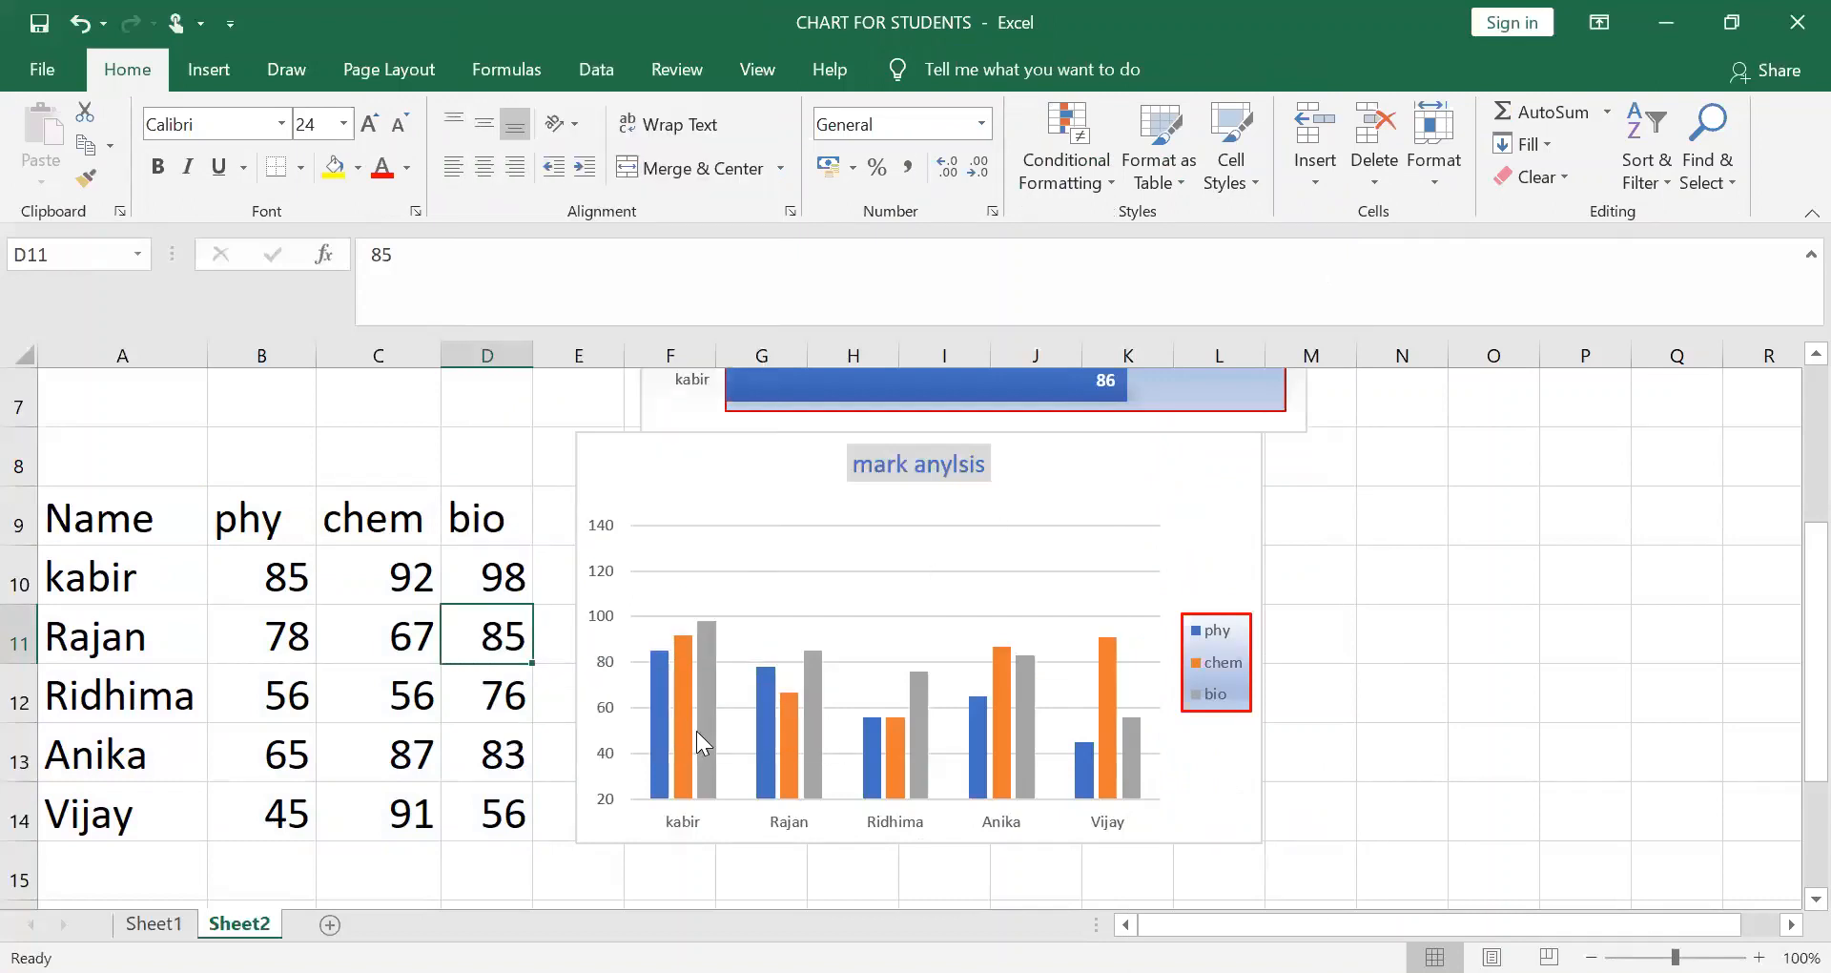
Apply a gradient fill to the bio series in the three-subject chart after trying a solid fill
{"action": "right_click", "coordinate": [700, 729]}
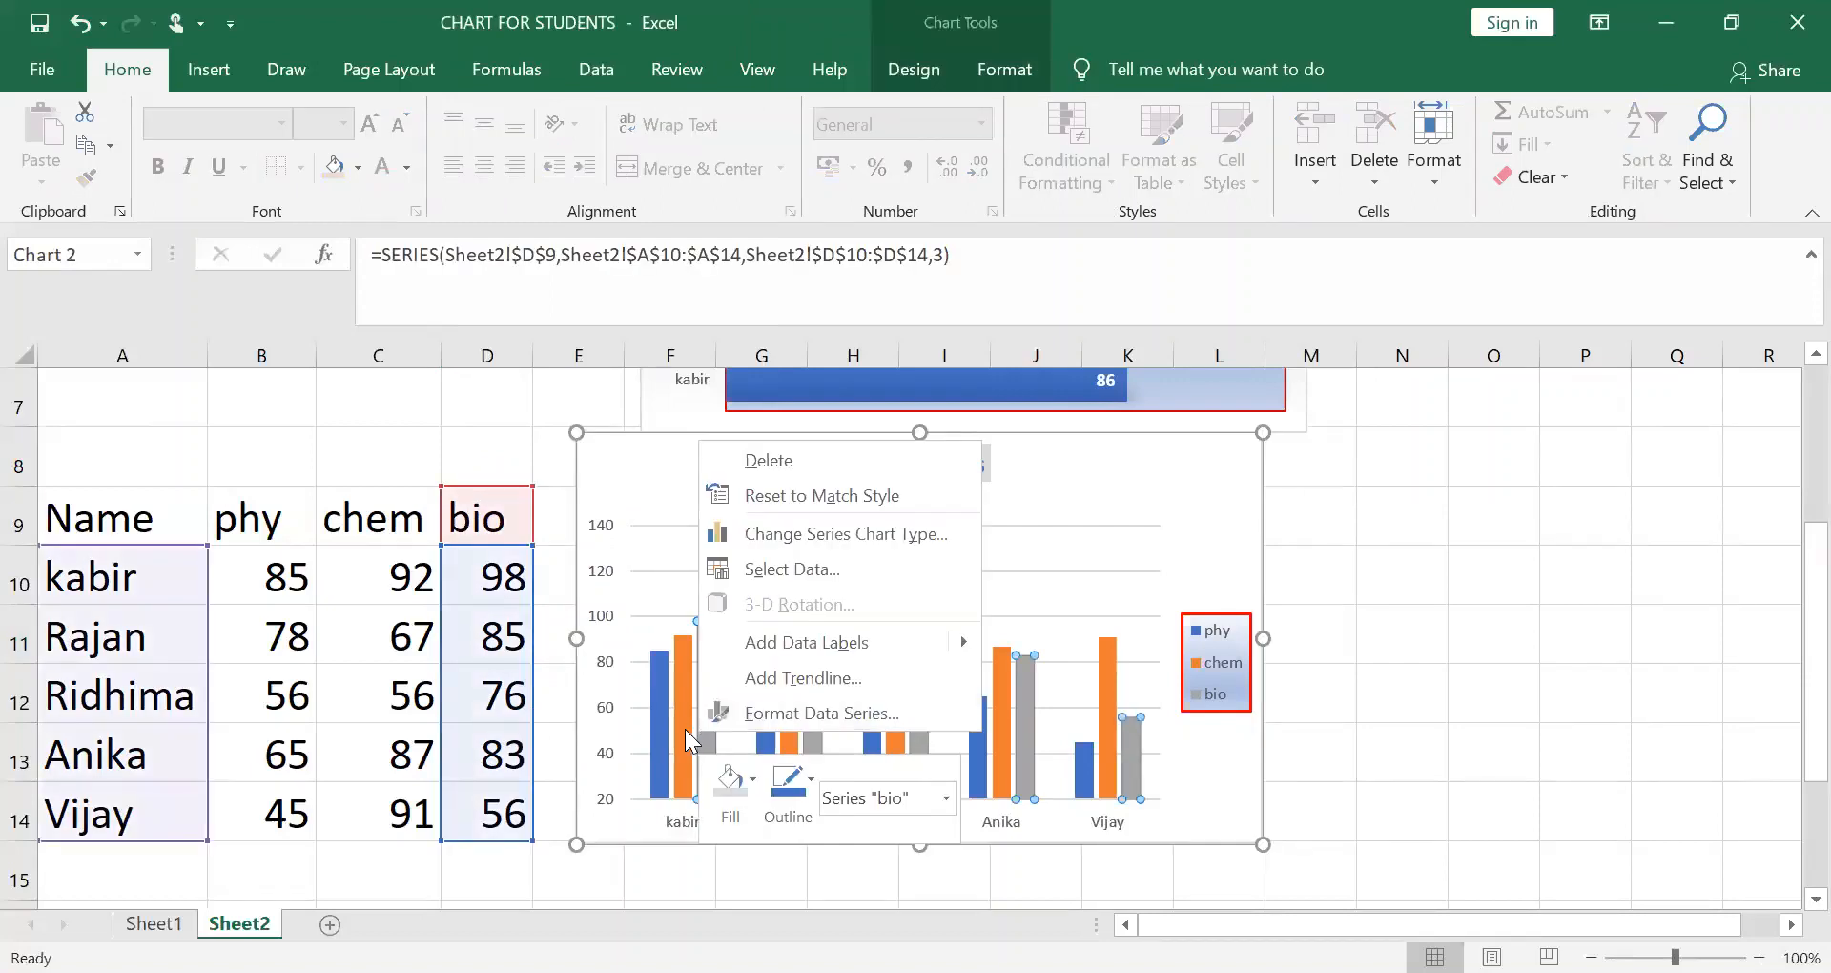
{"action": "left_click", "coordinate": [789, 723]}
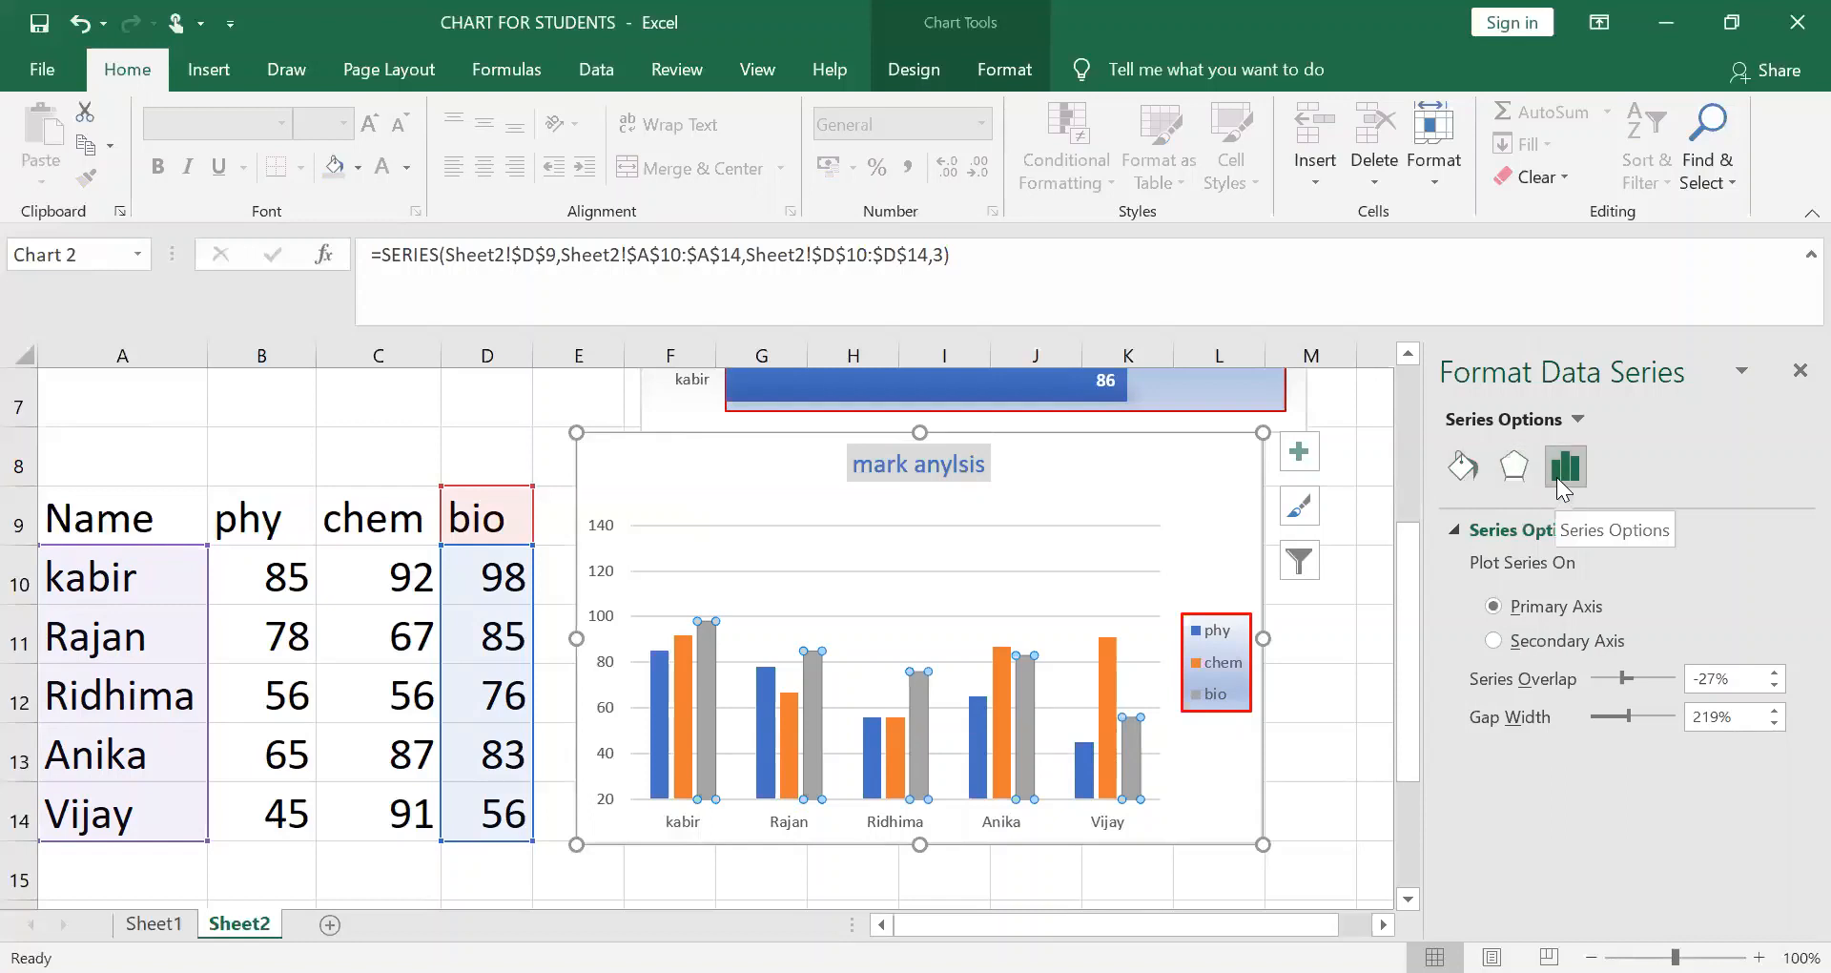
{"action": "left_click", "coordinate": [1463, 467]}
{"action": "left_click", "coordinate": [1509, 609]}
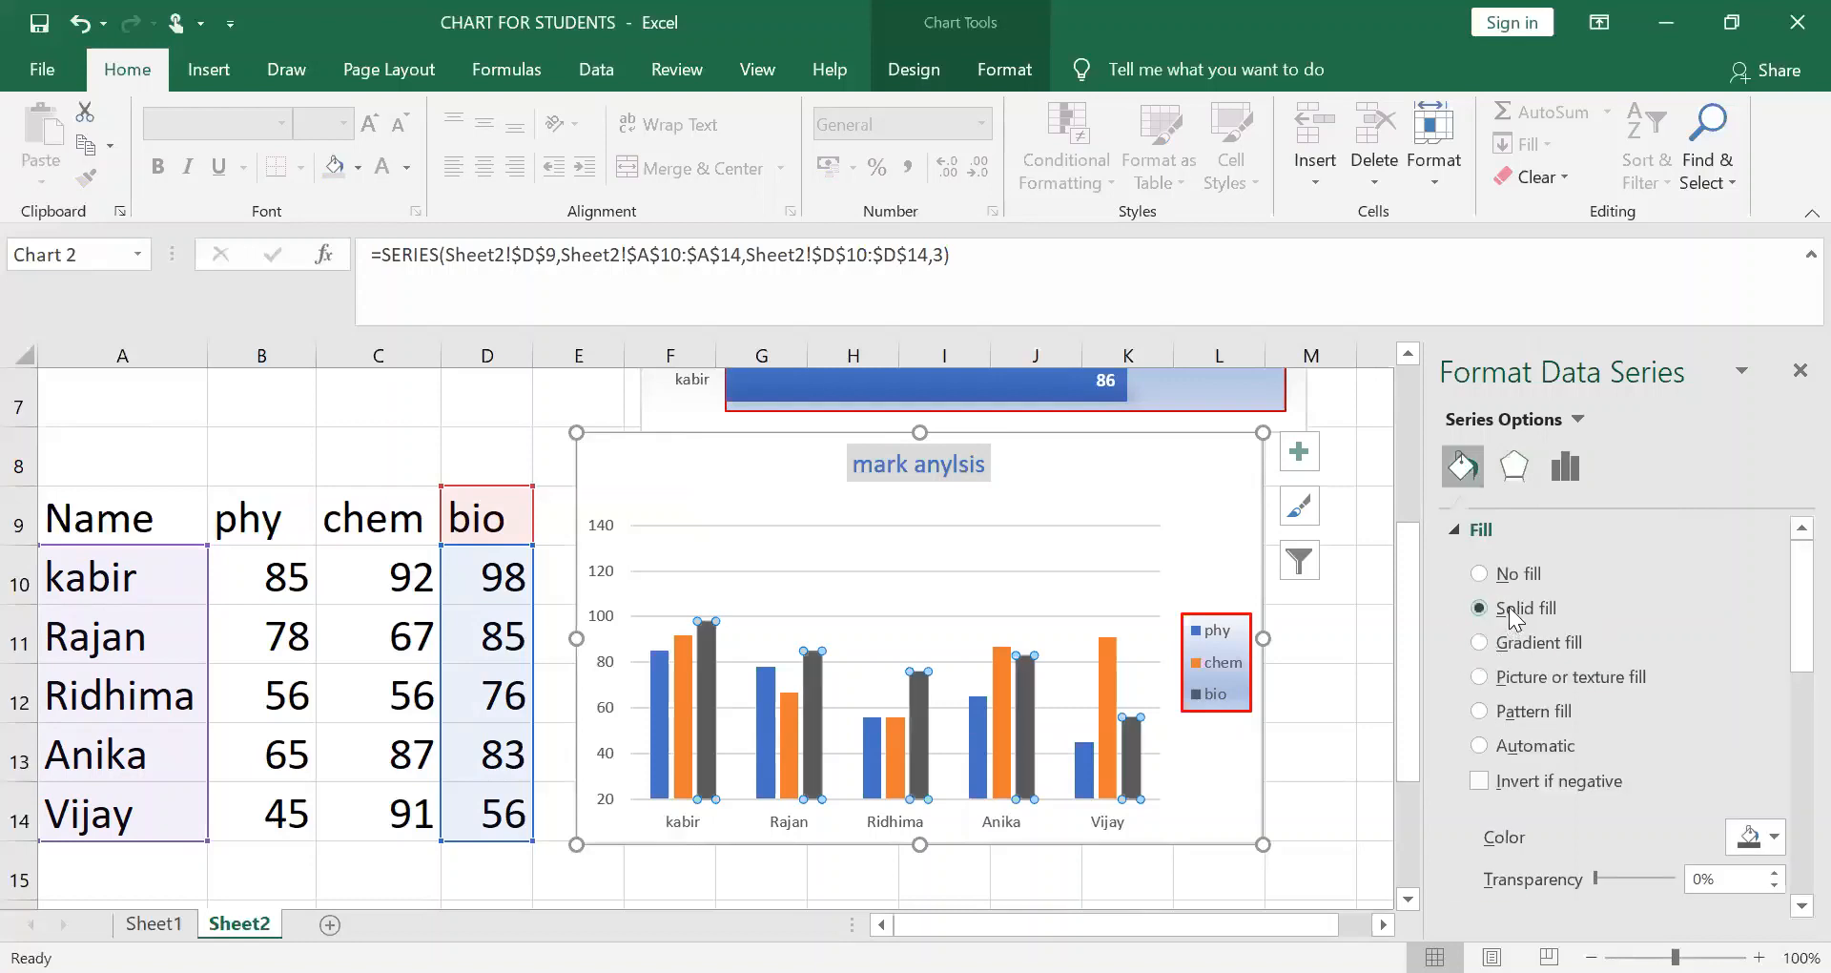
{"action": "left_click", "coordinate": [1505, 646]}
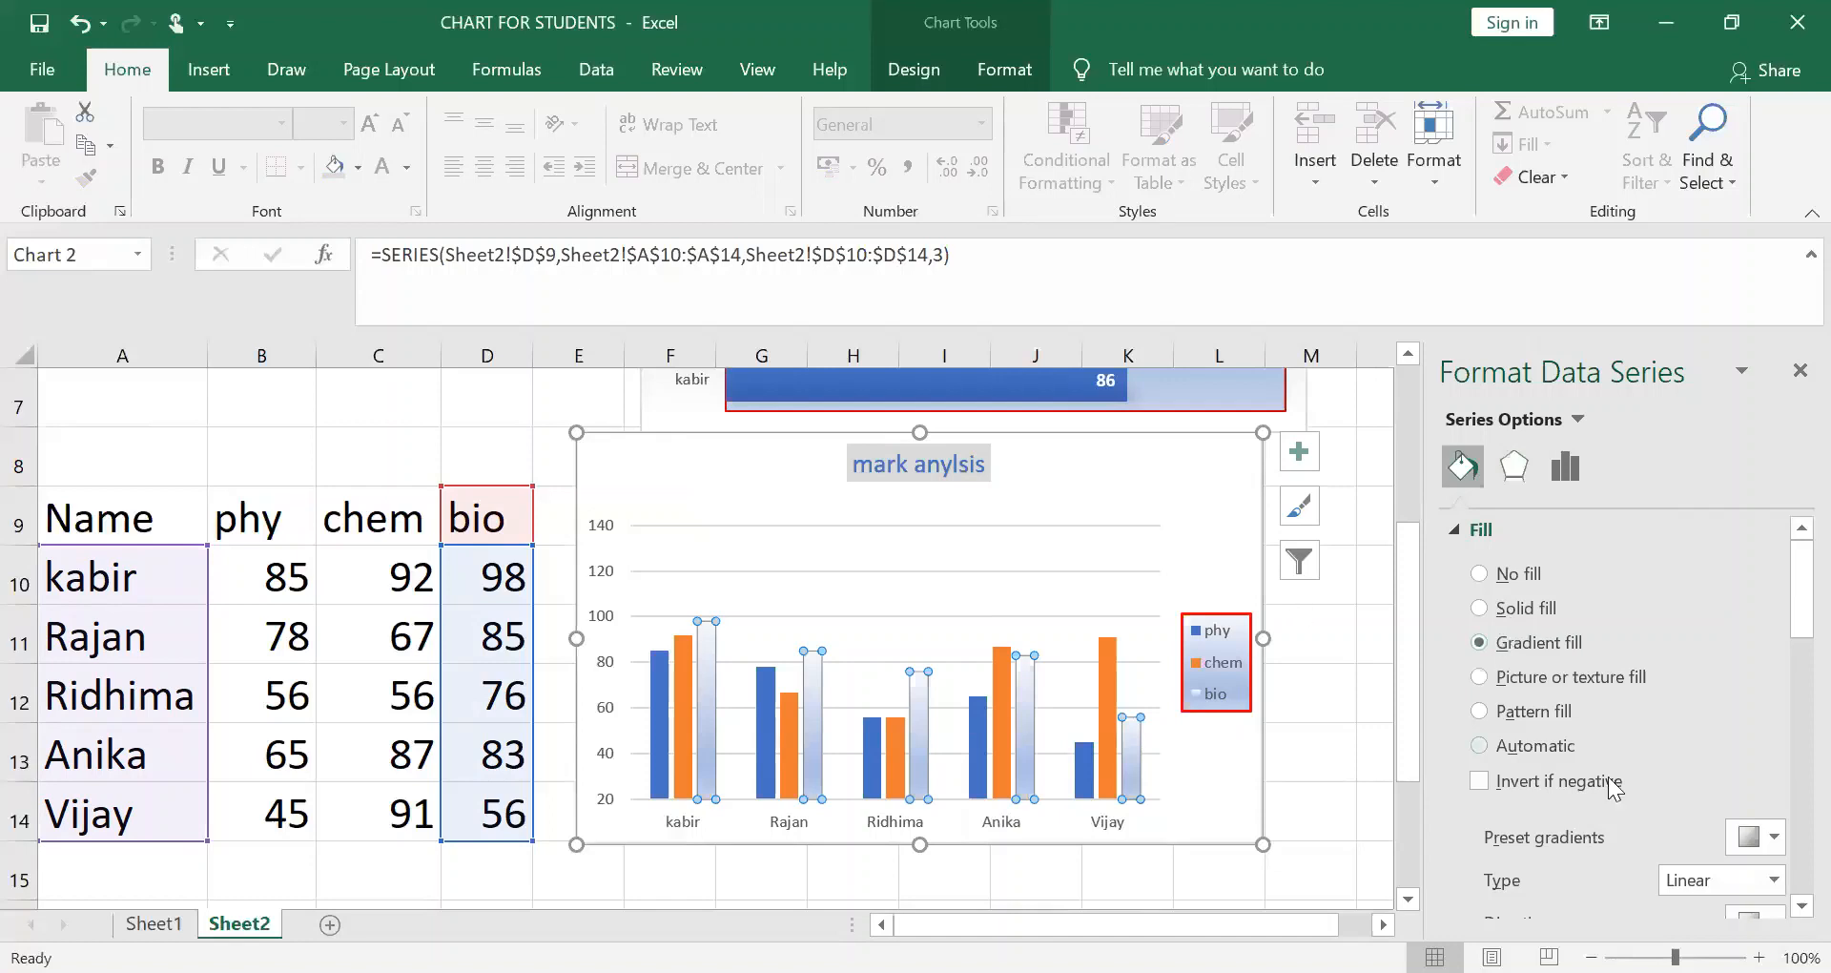
Set the first gradient stop of the bio series' fill to red
{"action": "scroll", "coordinate": [1612, 785], "scroll_direction": "down", "scroll_amount": 2}
{"action": "scroll", "coordinate": [1635, 821], "scroll_direction": "down", "scroll_amount": 2}
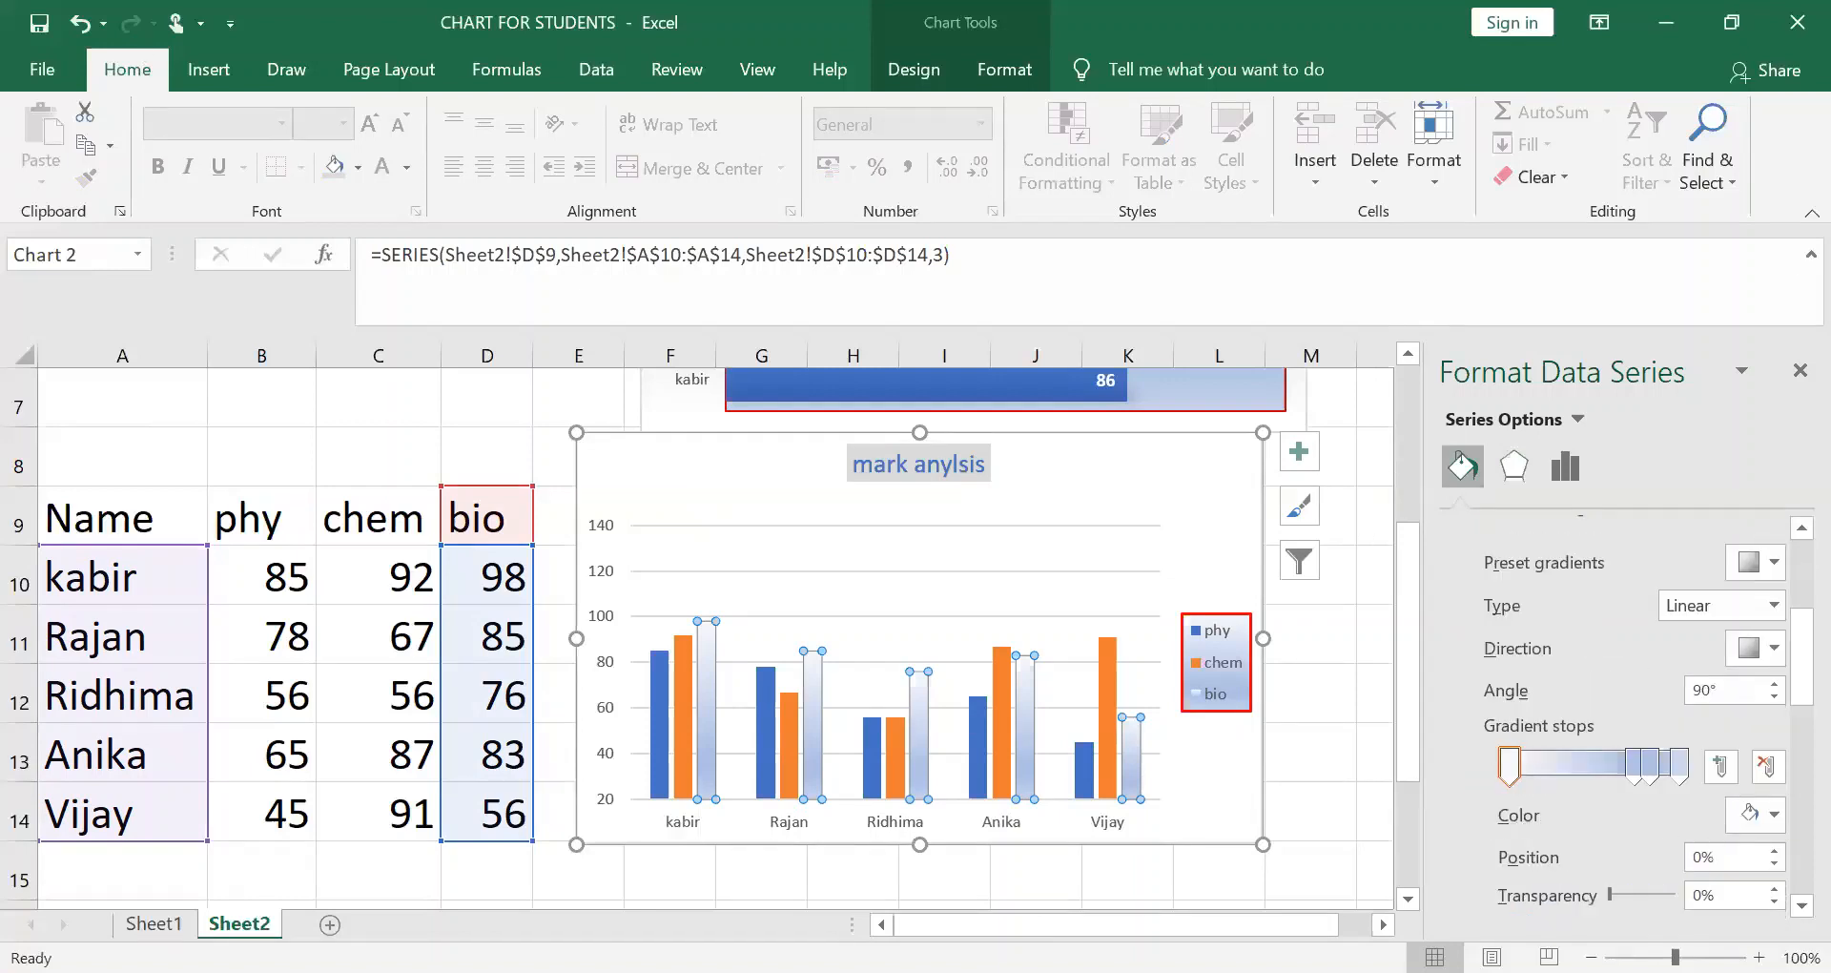
{"action": "left_click", "coordinate": [1774, 815]}
{"action": "left_click", "coordinate": [1620, 755]}
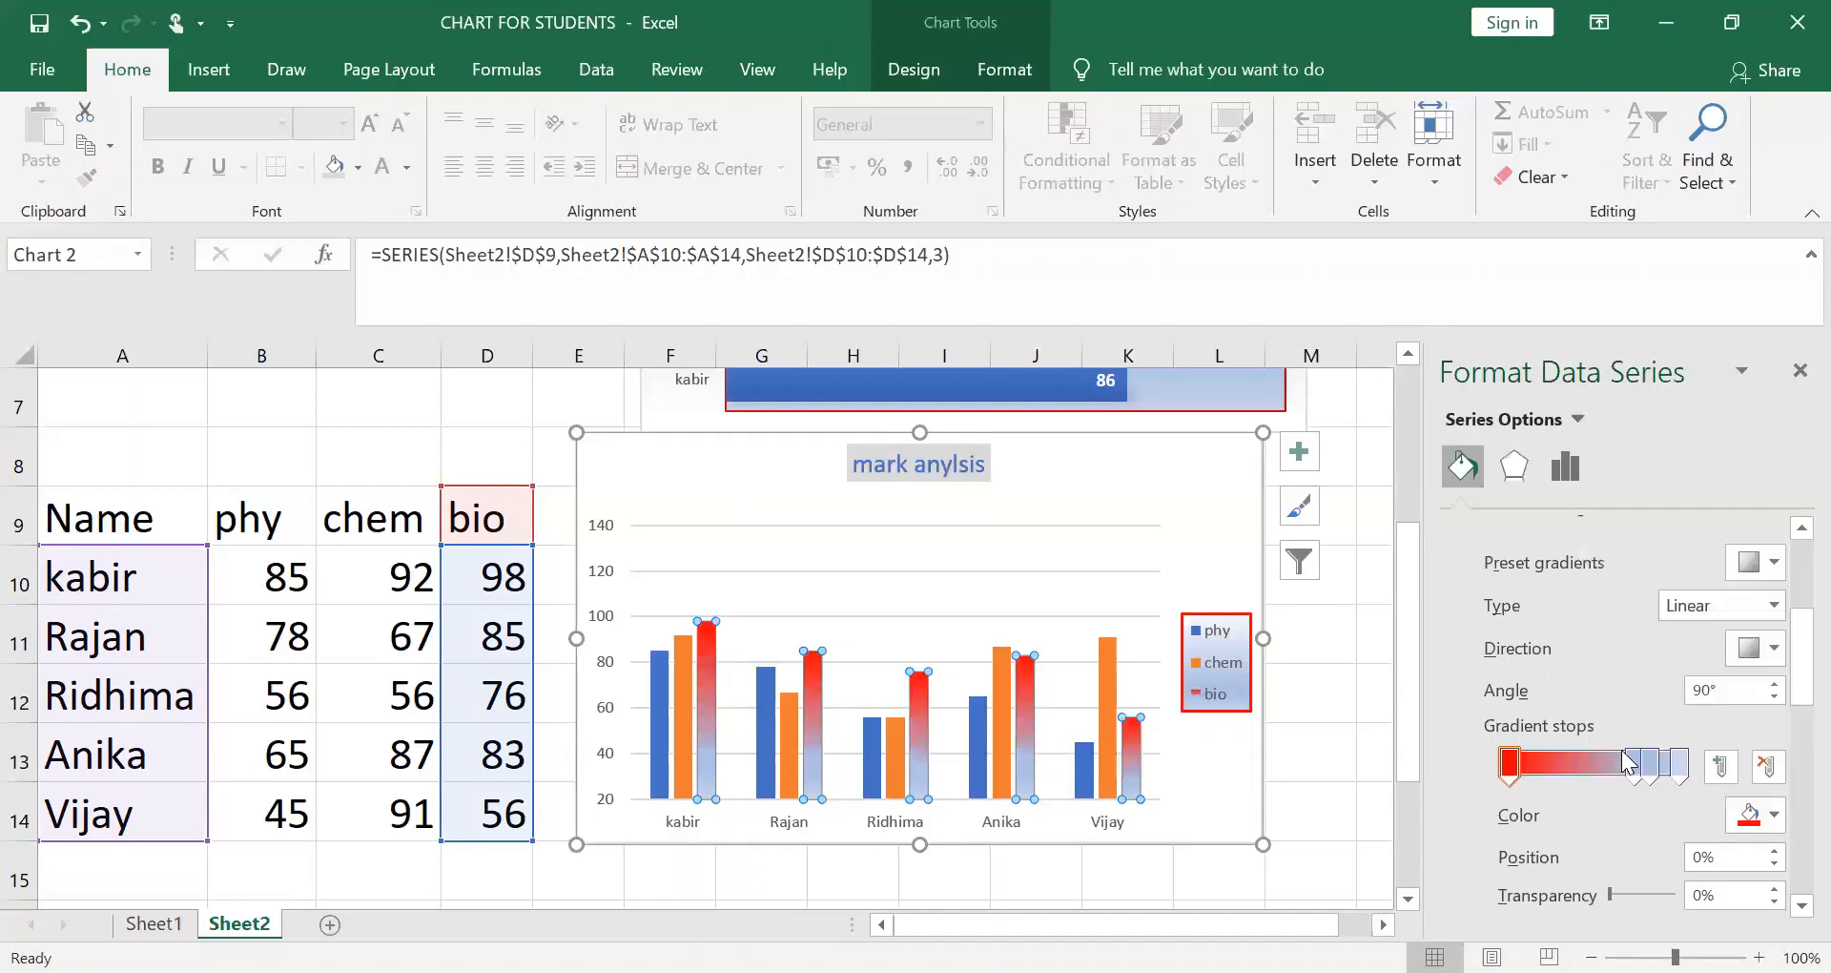
{"action": "scroll", "coordinate": [1642, 701], "scroll_direction": "up", "scroll_amount": 1}
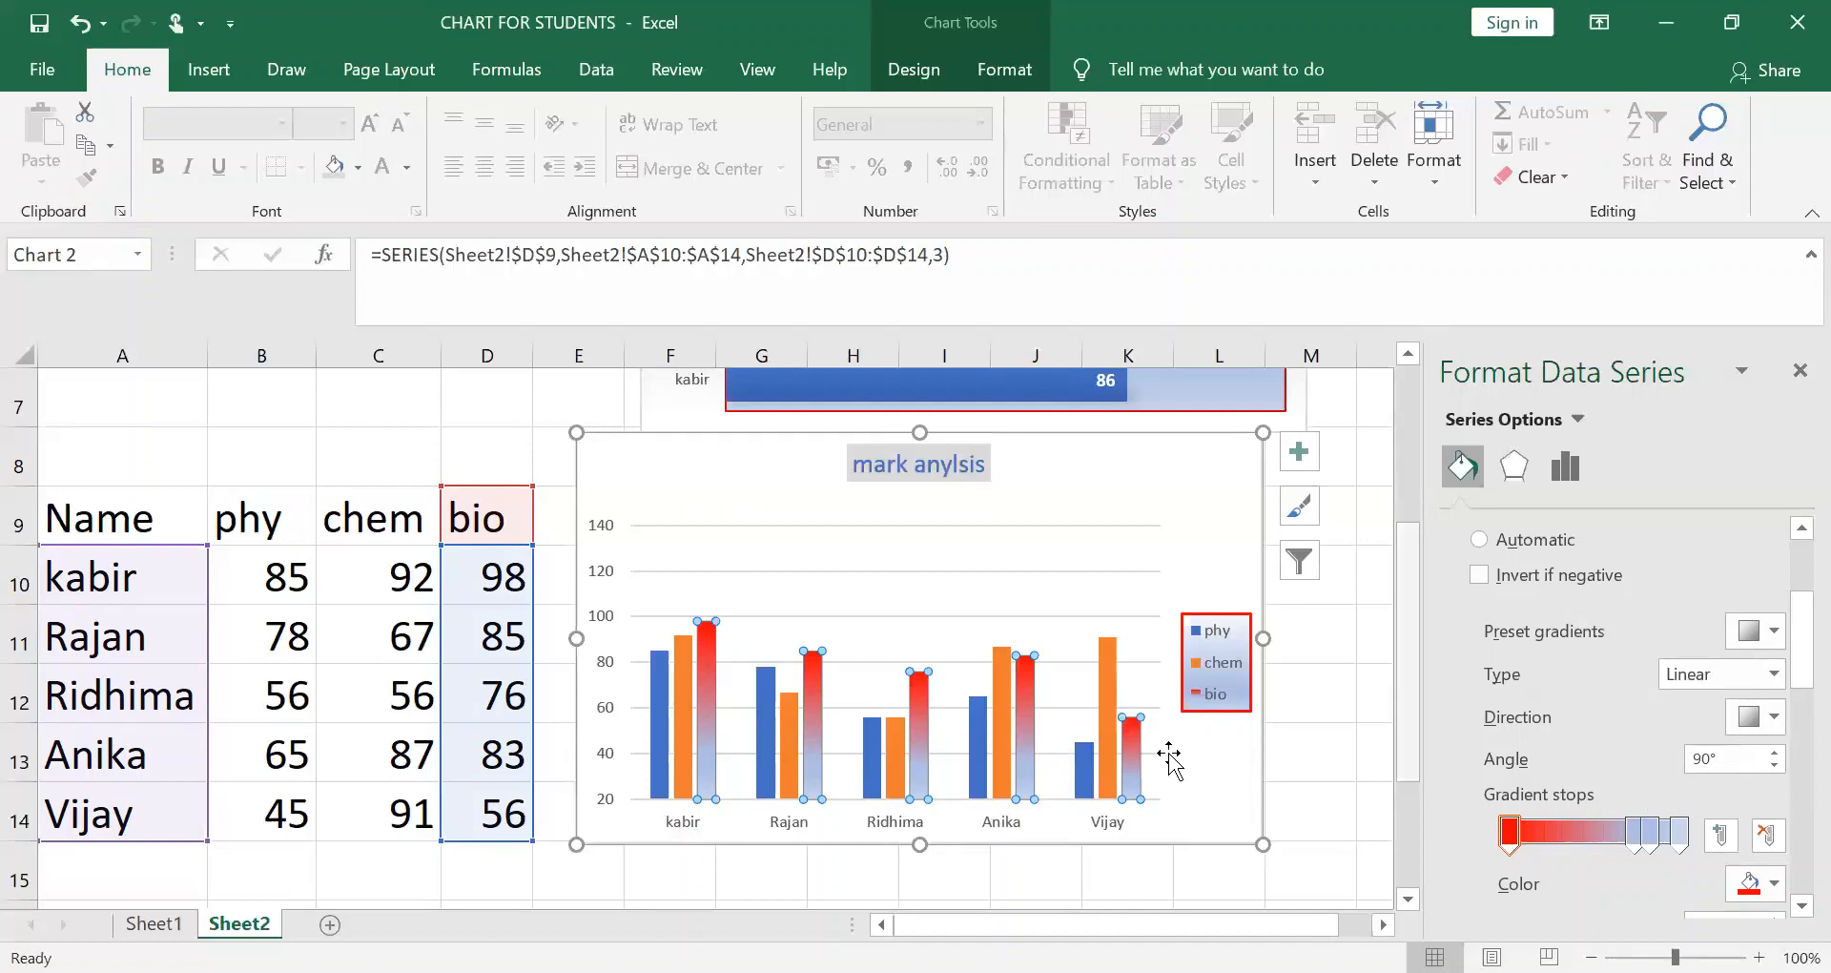
Examine the formatting options for the three-subject chart's title and horizontal axis
{"action": "left_click", "coordinate": [1004, 615]}
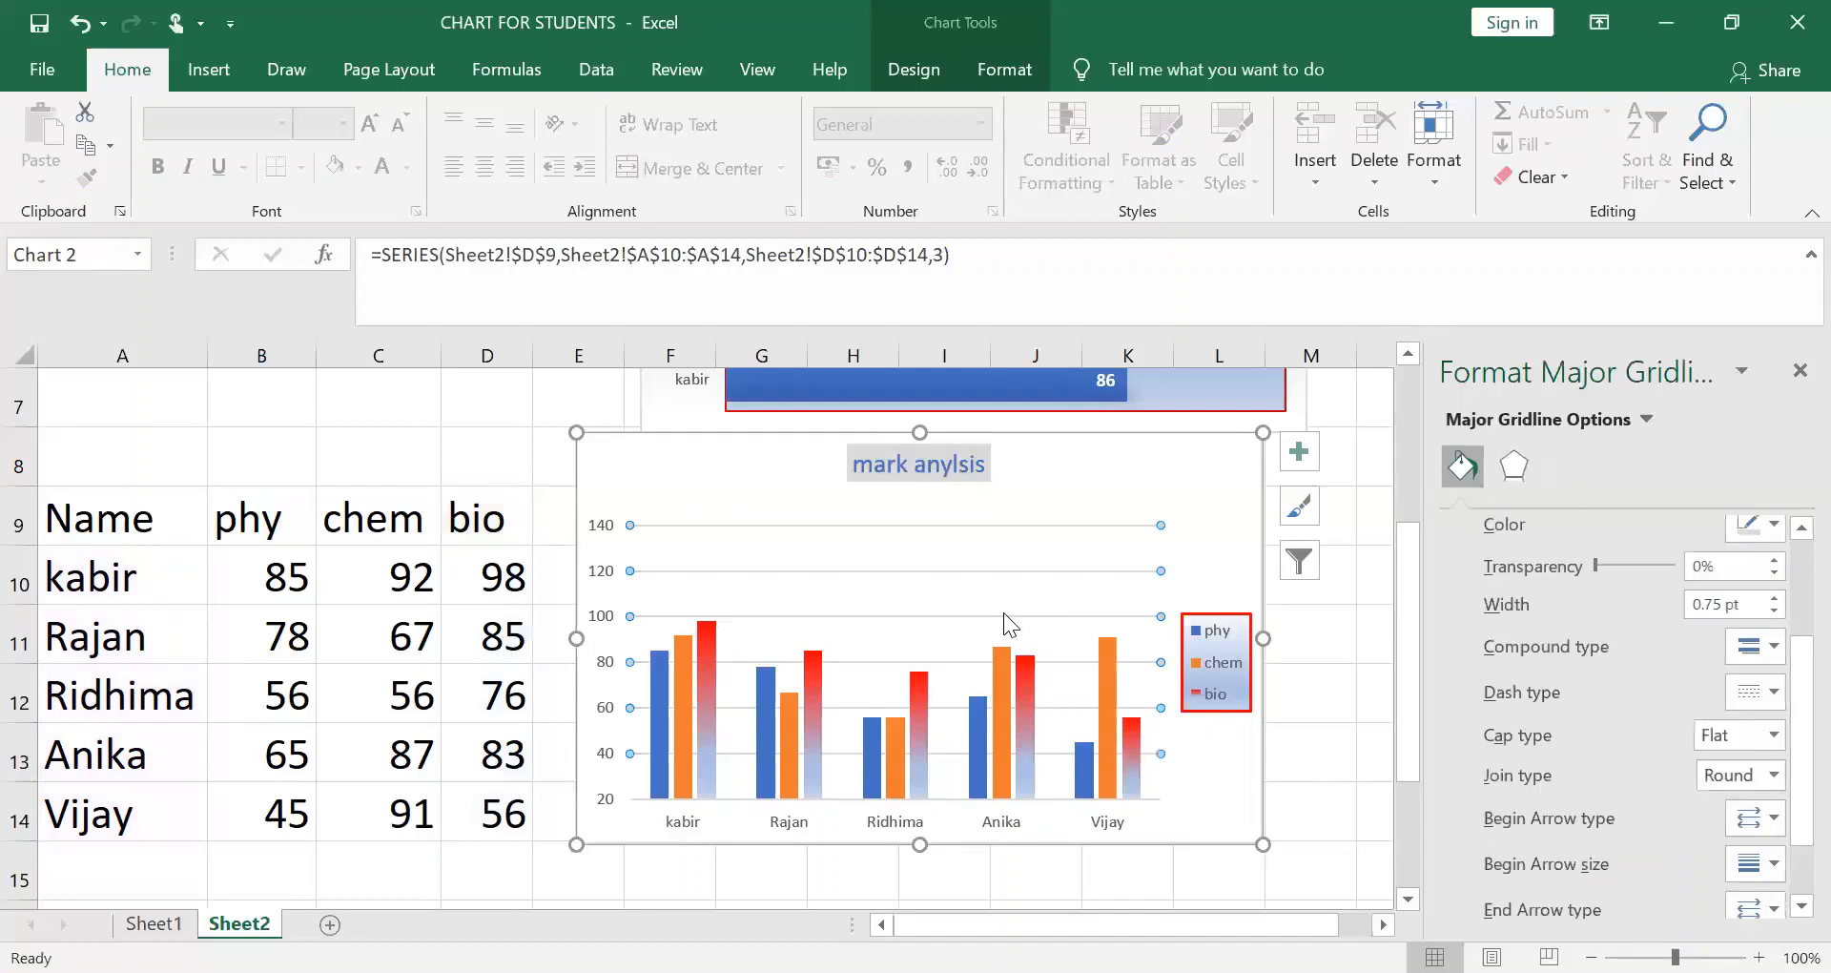
{"action": "right_click", "coordinate": [914, 460]}
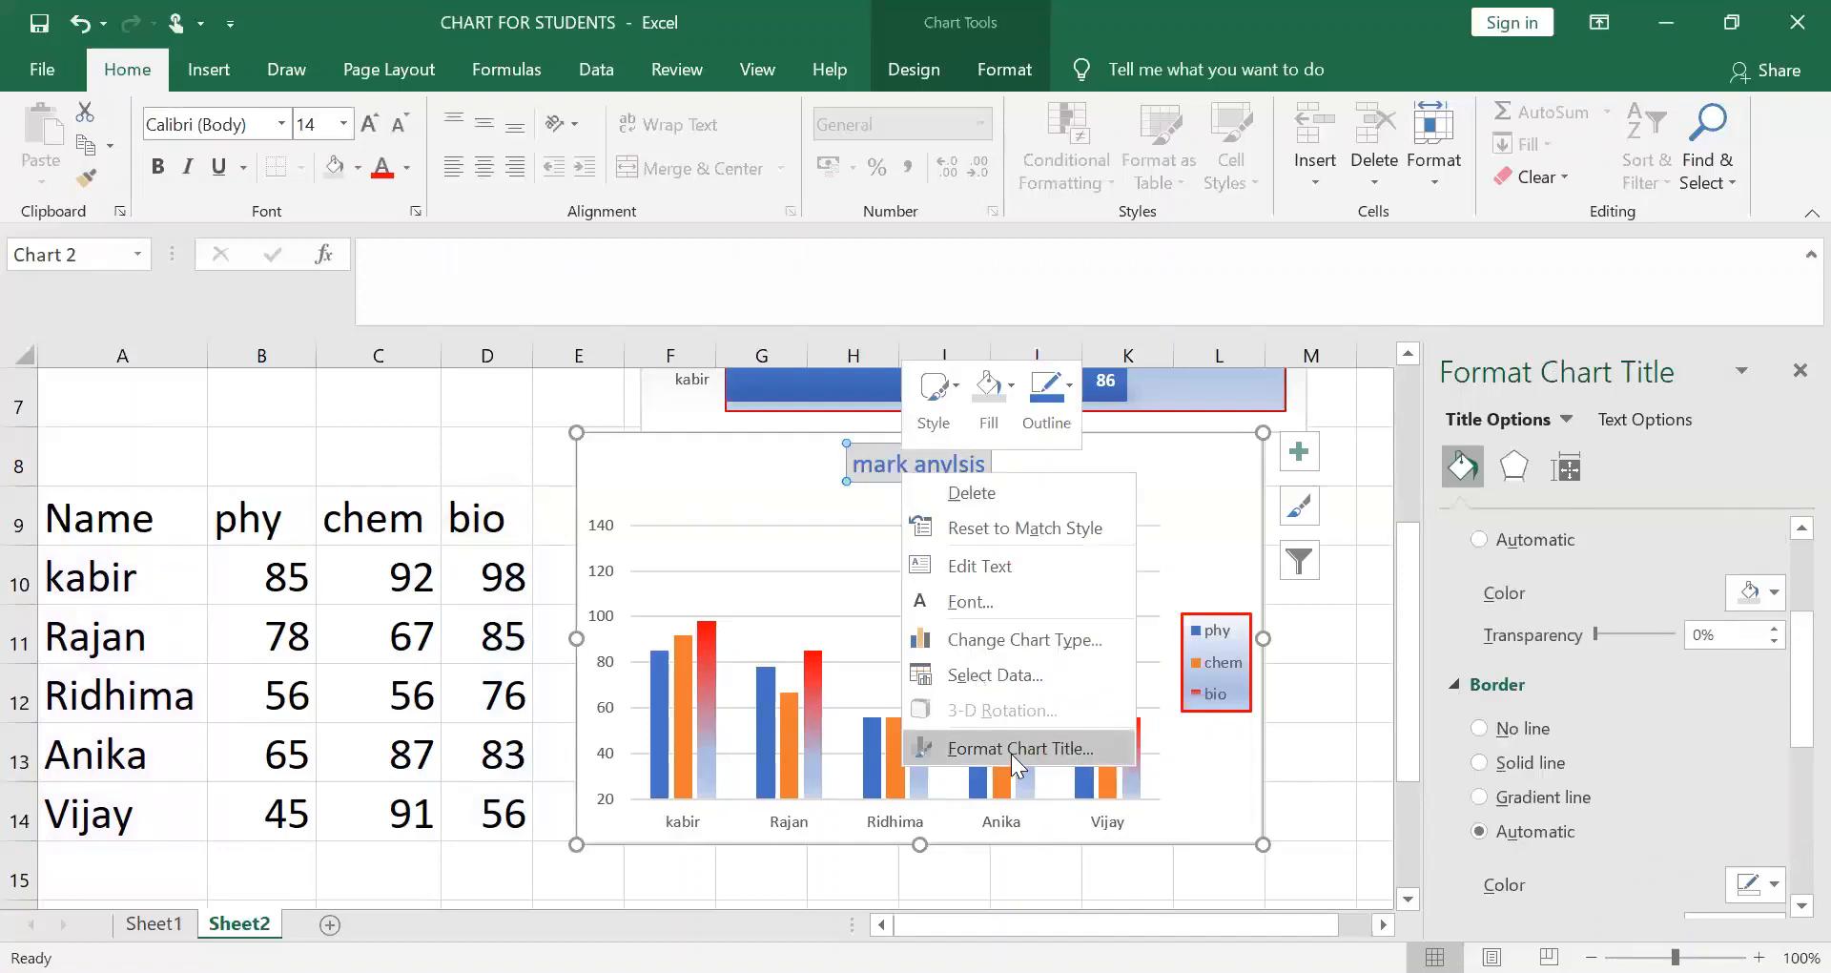
{"action": "left_click", "coordinate": [1011, 749]}
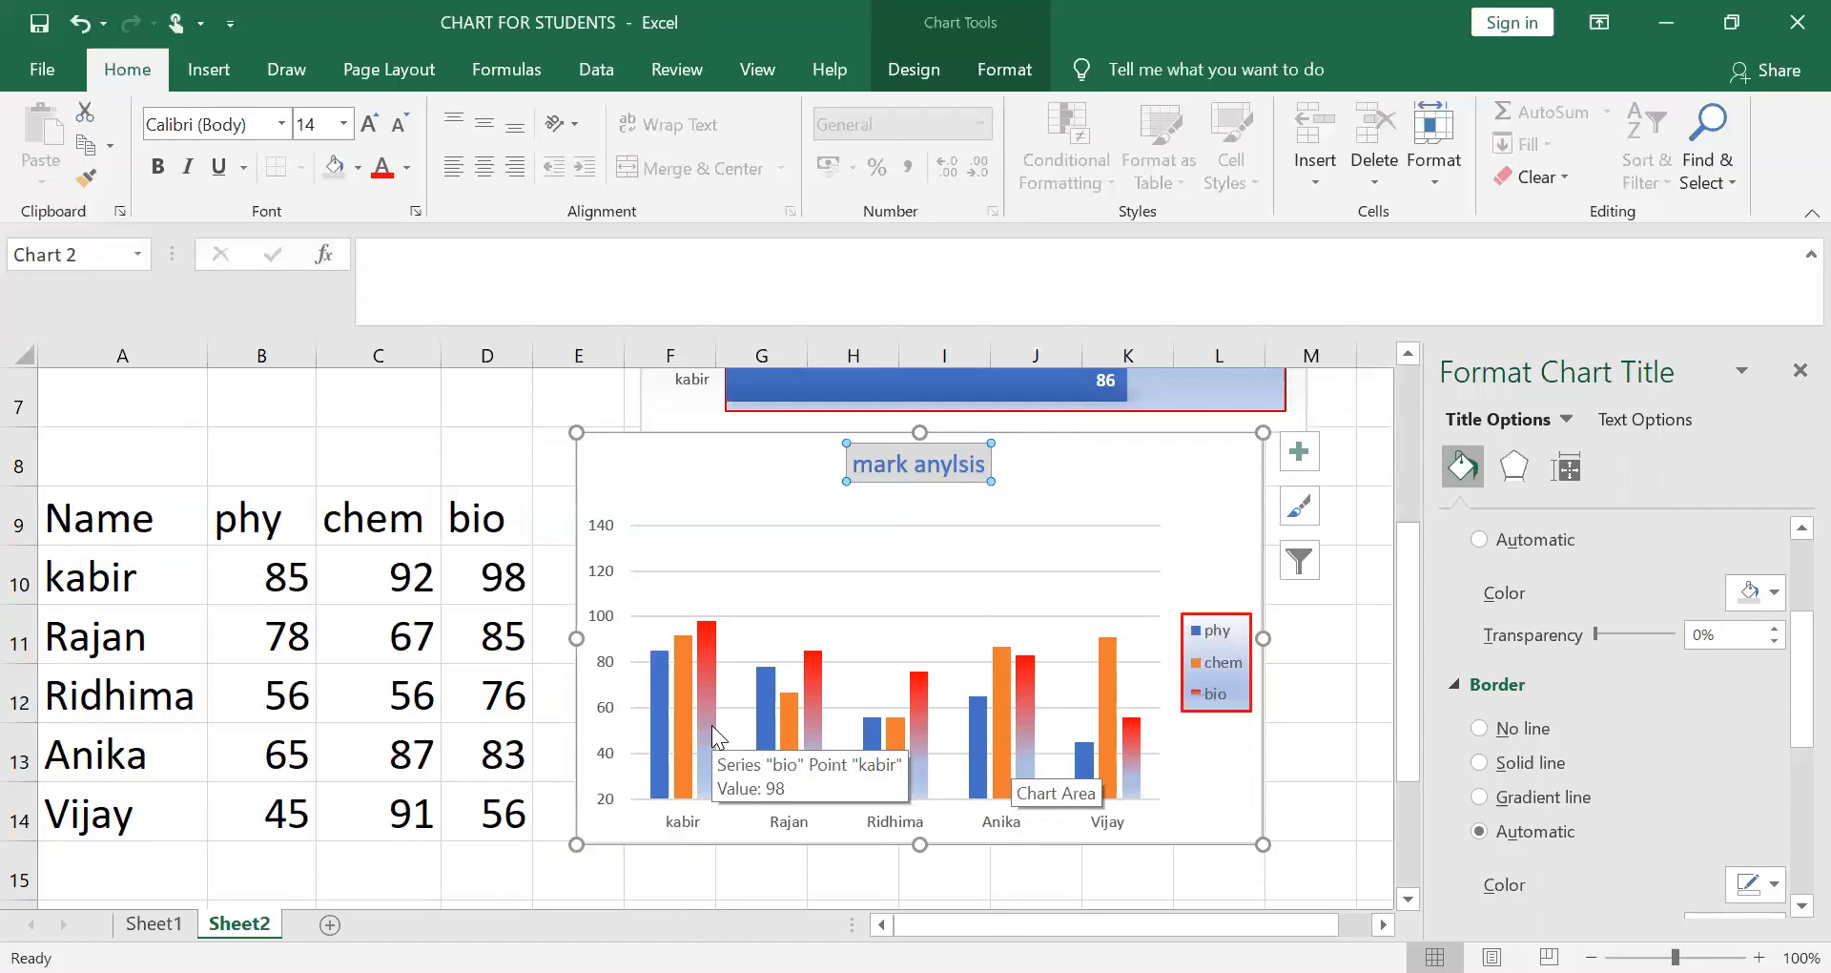
{"action": "left_click", "coordinate": [1001, 76]}
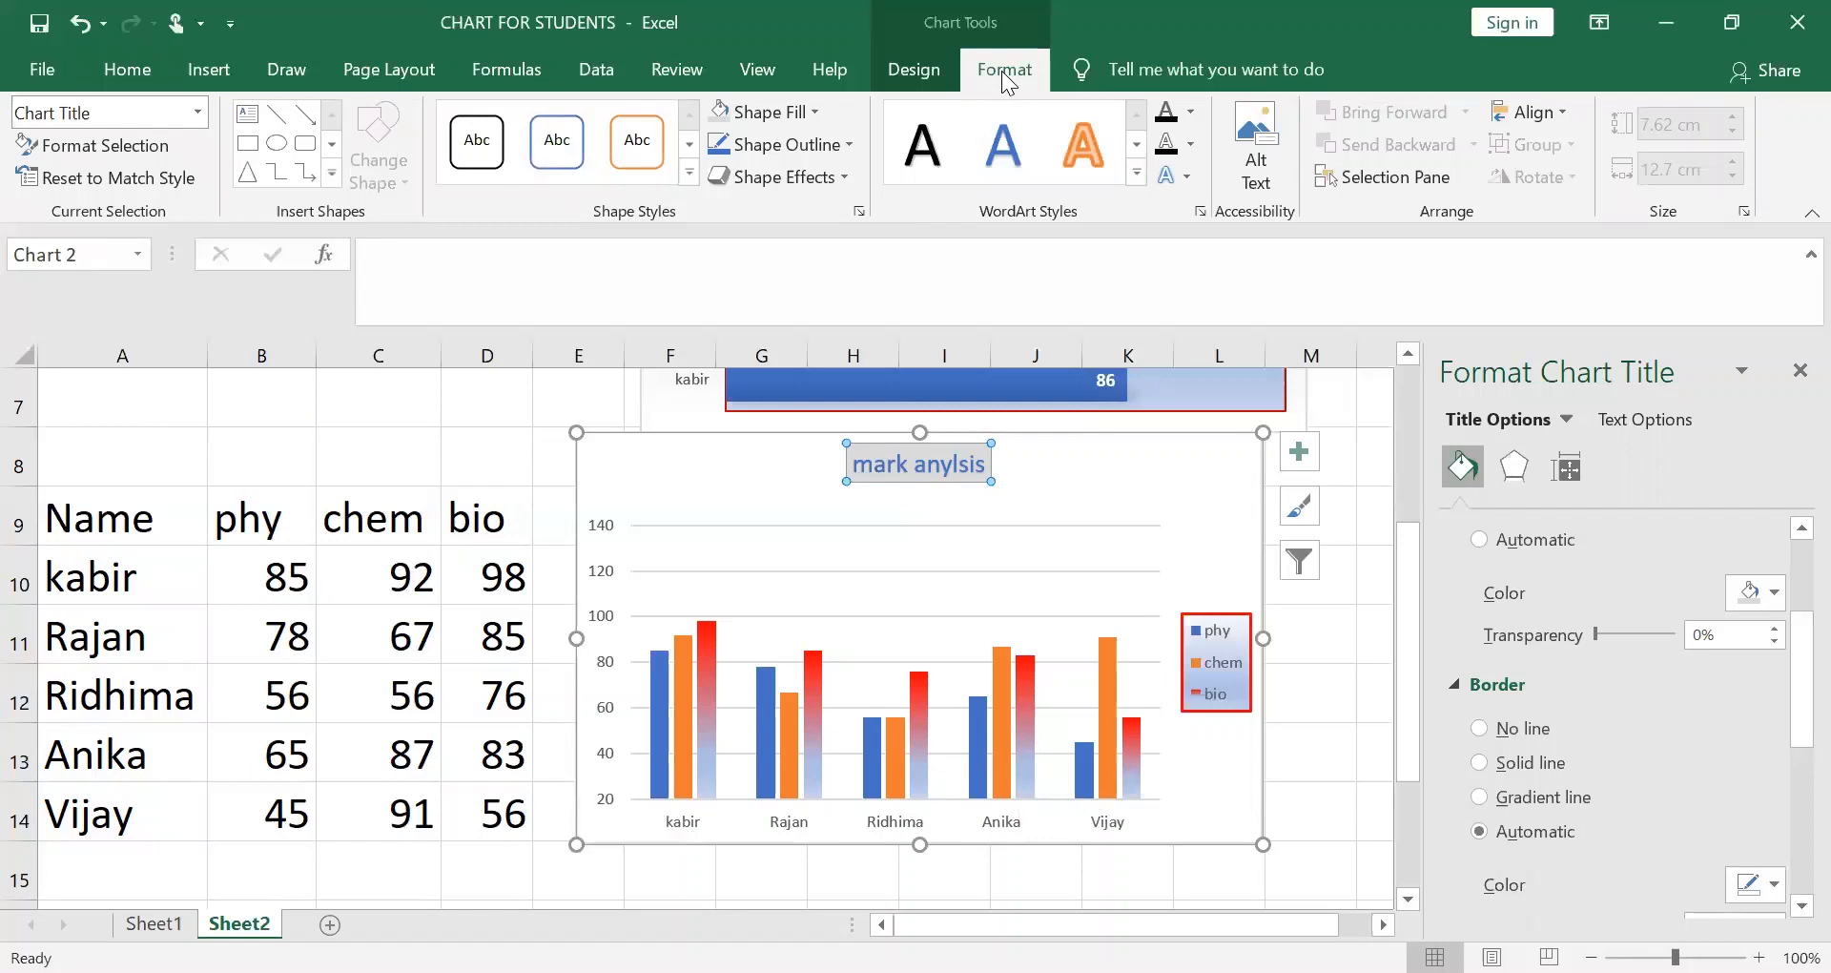
{"action": "left_click", "coordinate": [927, 79]}
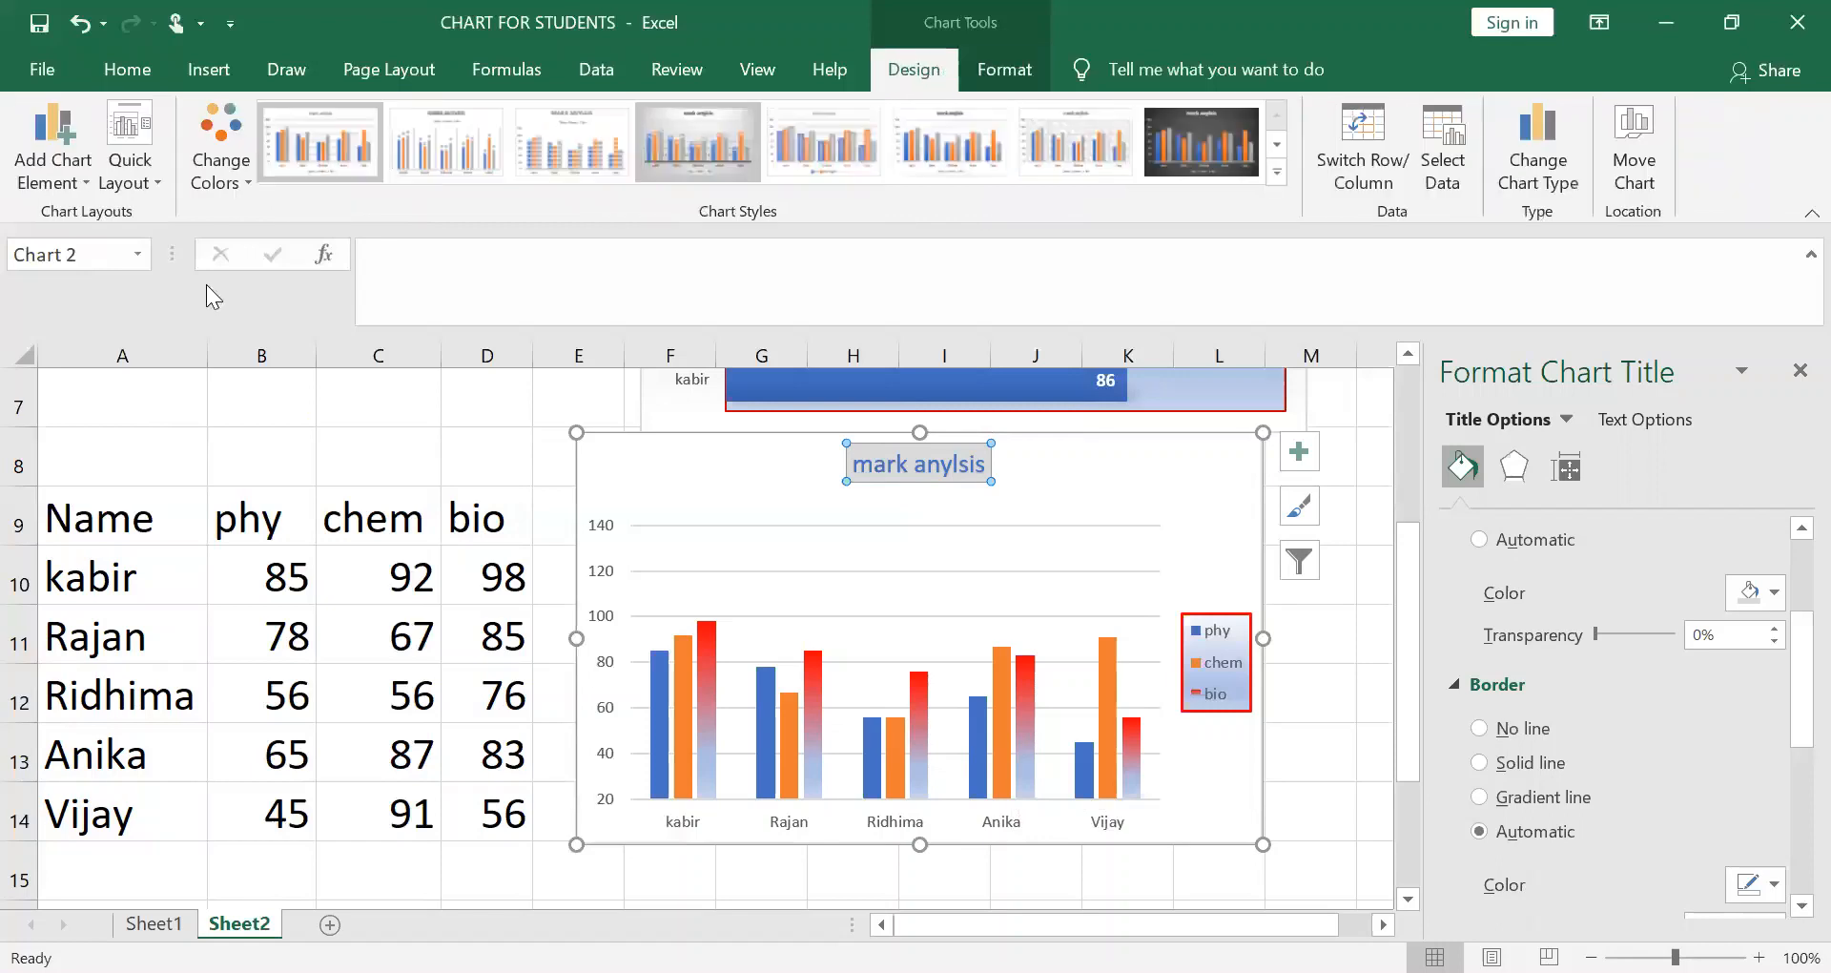
{"action": "left_click", "coordinate": [78, 191]}
{"action": "mouse_move", "coordinate": [106, 290]}
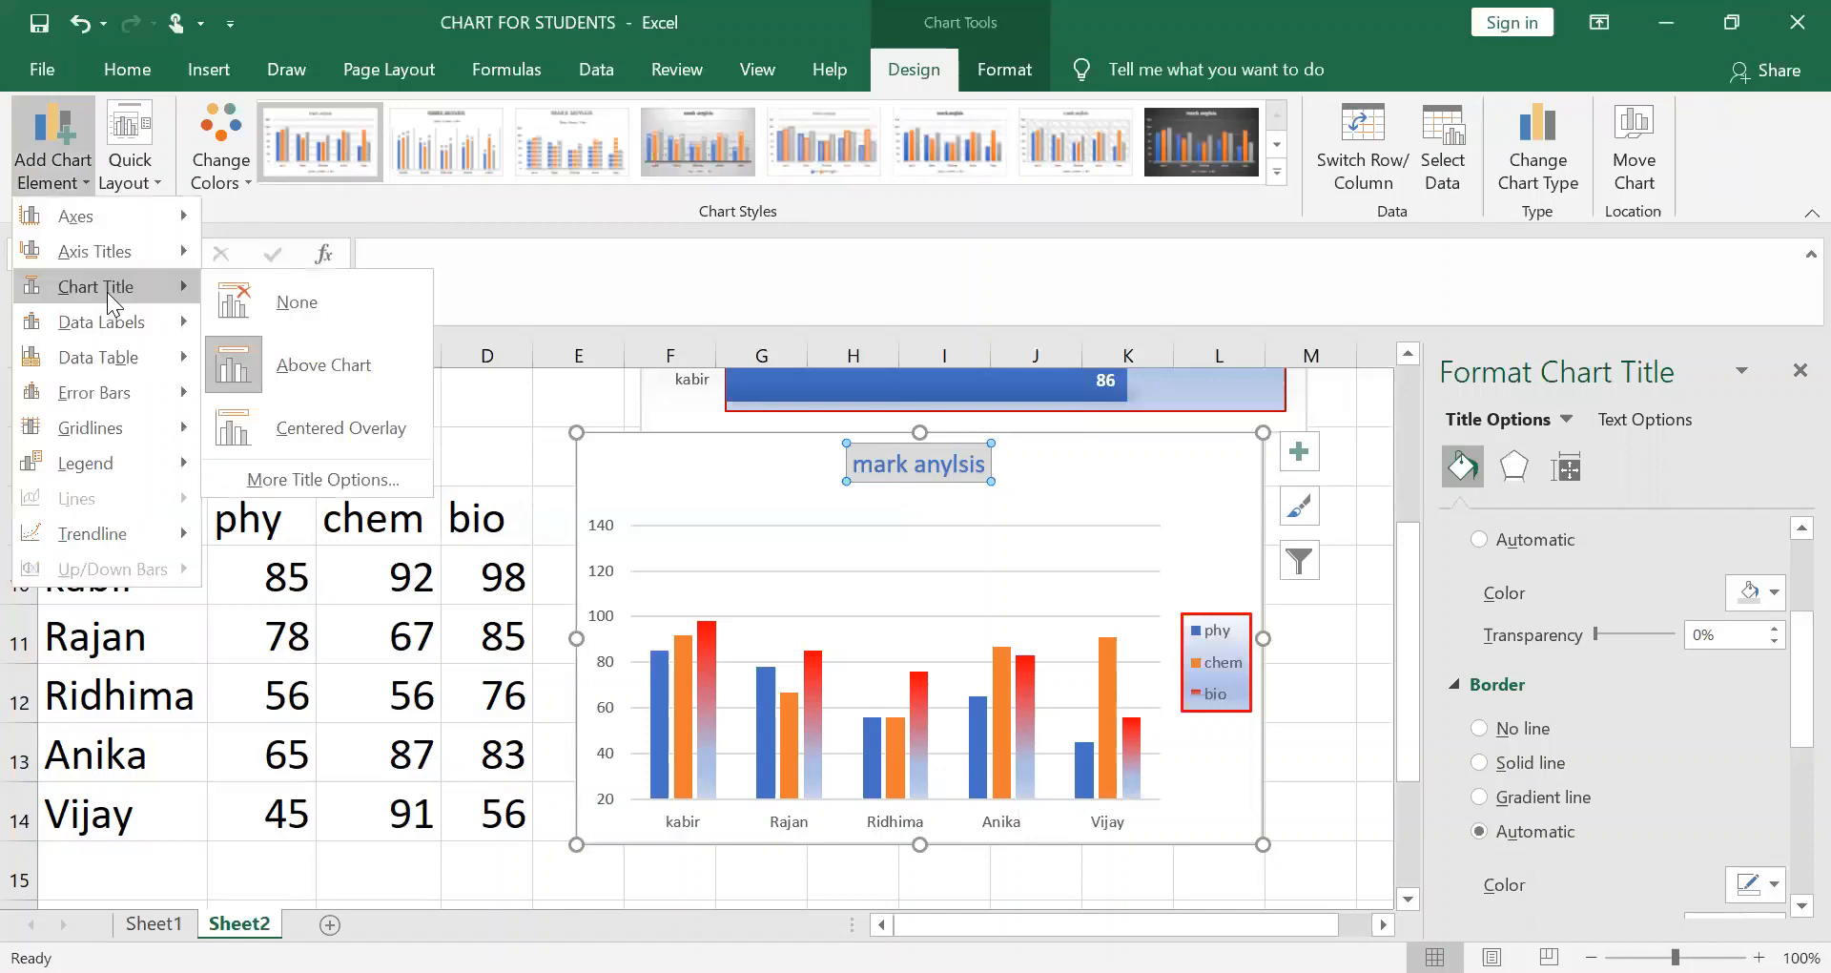
{"action": "left_click", "coordinate": [342, 480]}
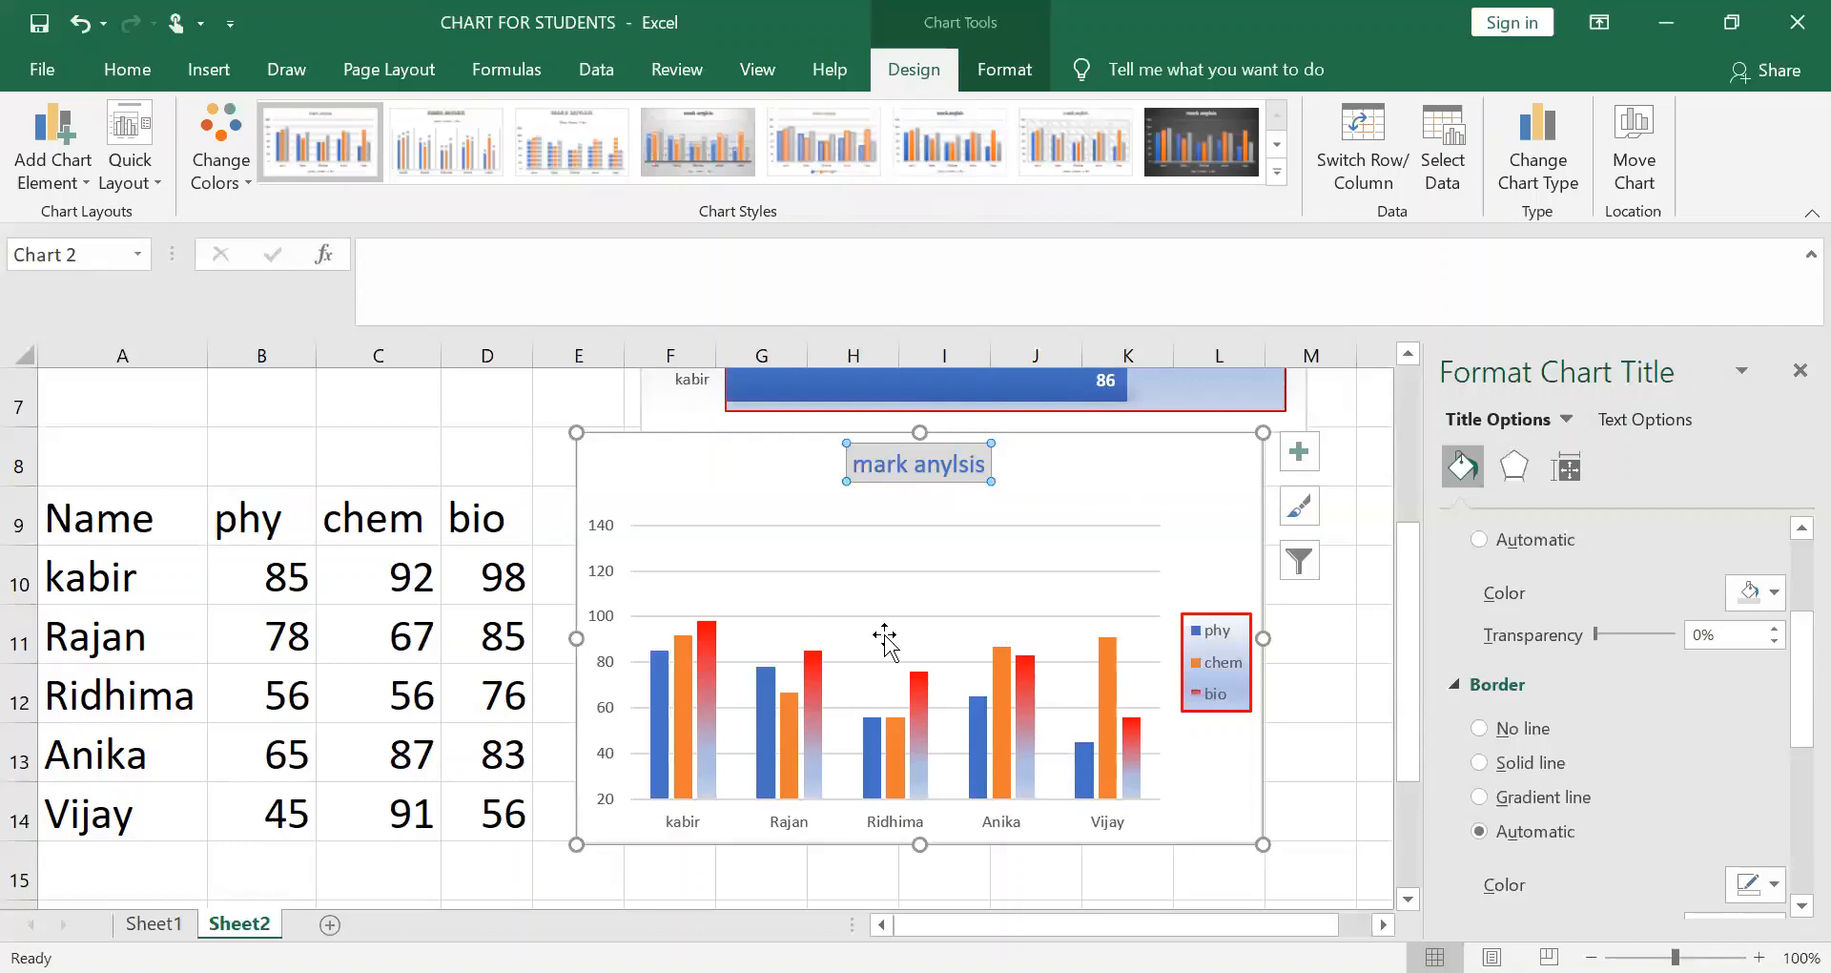
{"action": "left_click", "coordinate": [60, 174]}
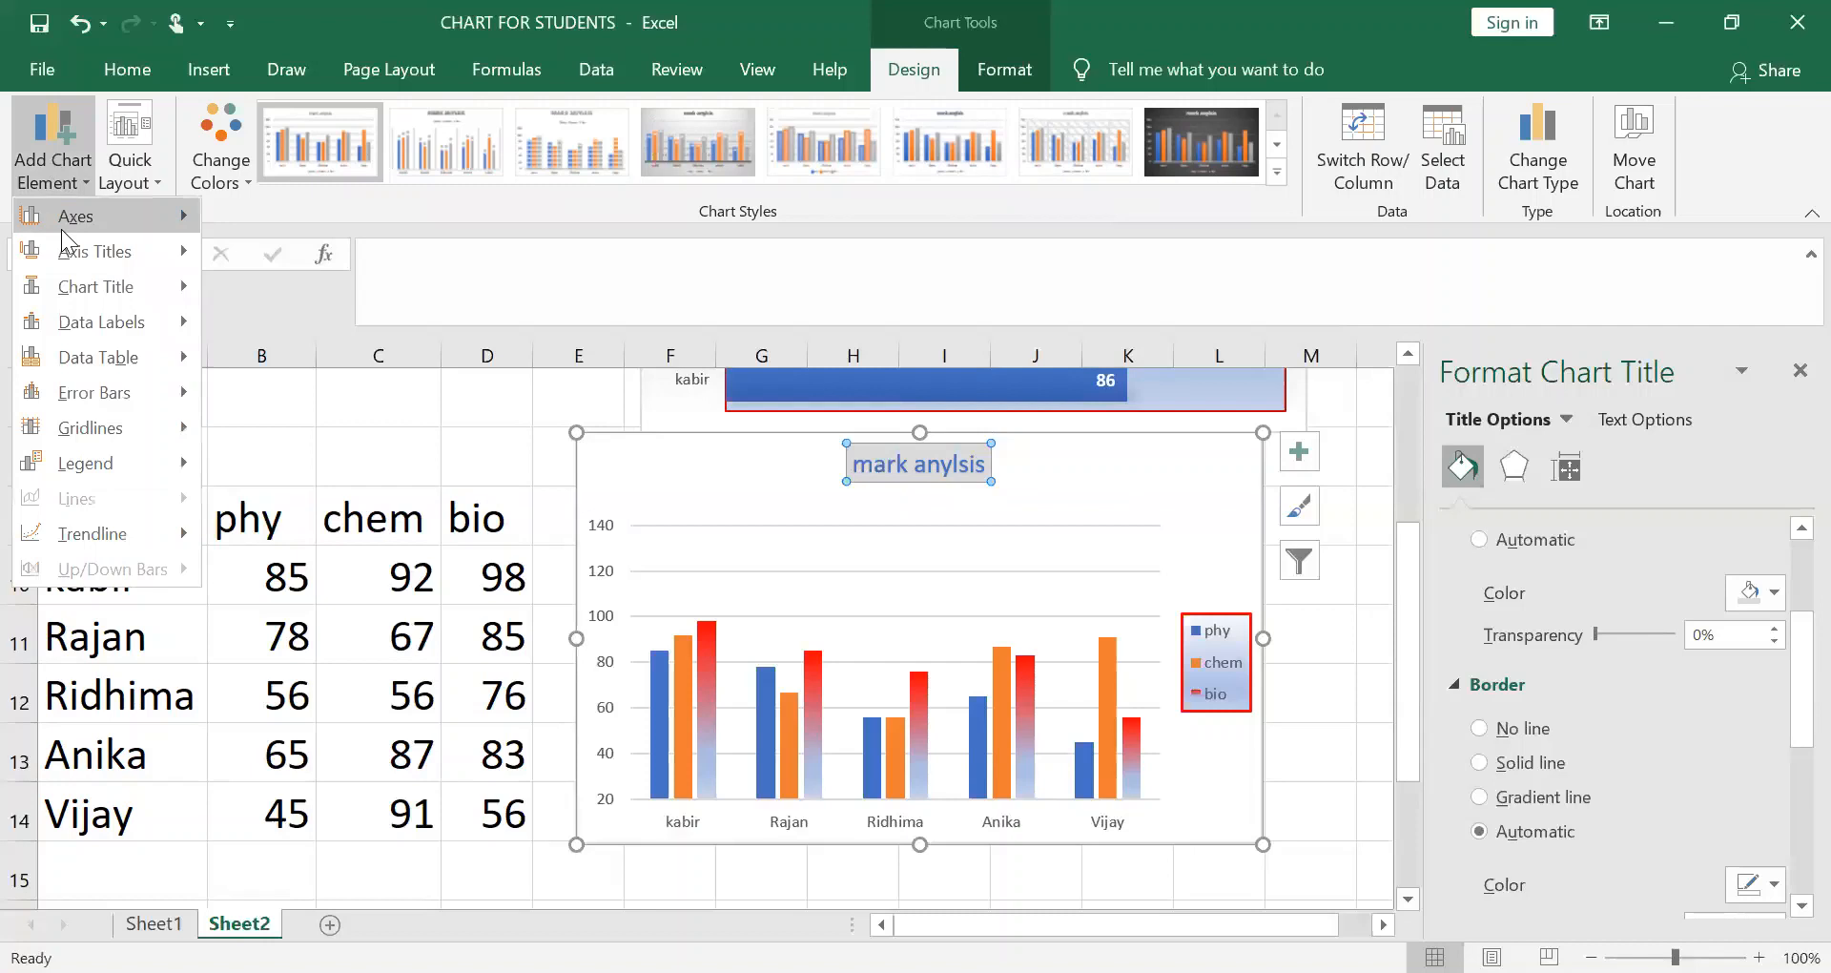
{"action": "mouse_move", "coordinate": [115, 221]}
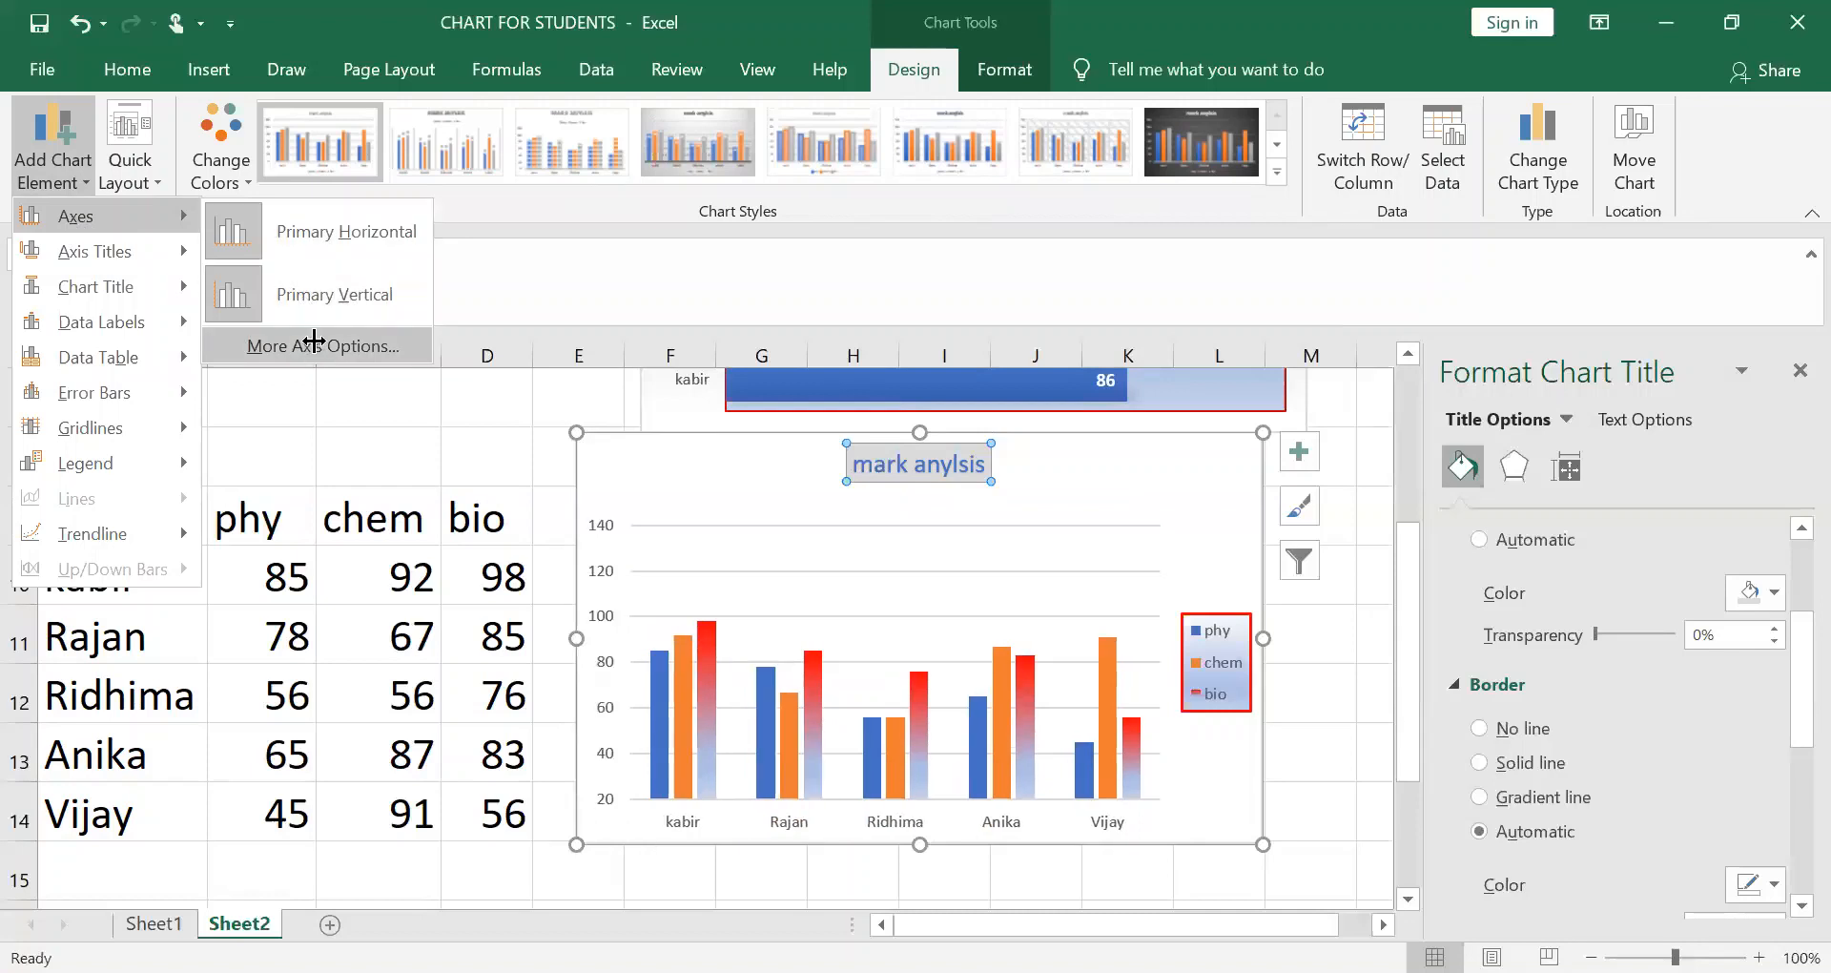
{"action": "left_click", "coordinate": [315, 346]}
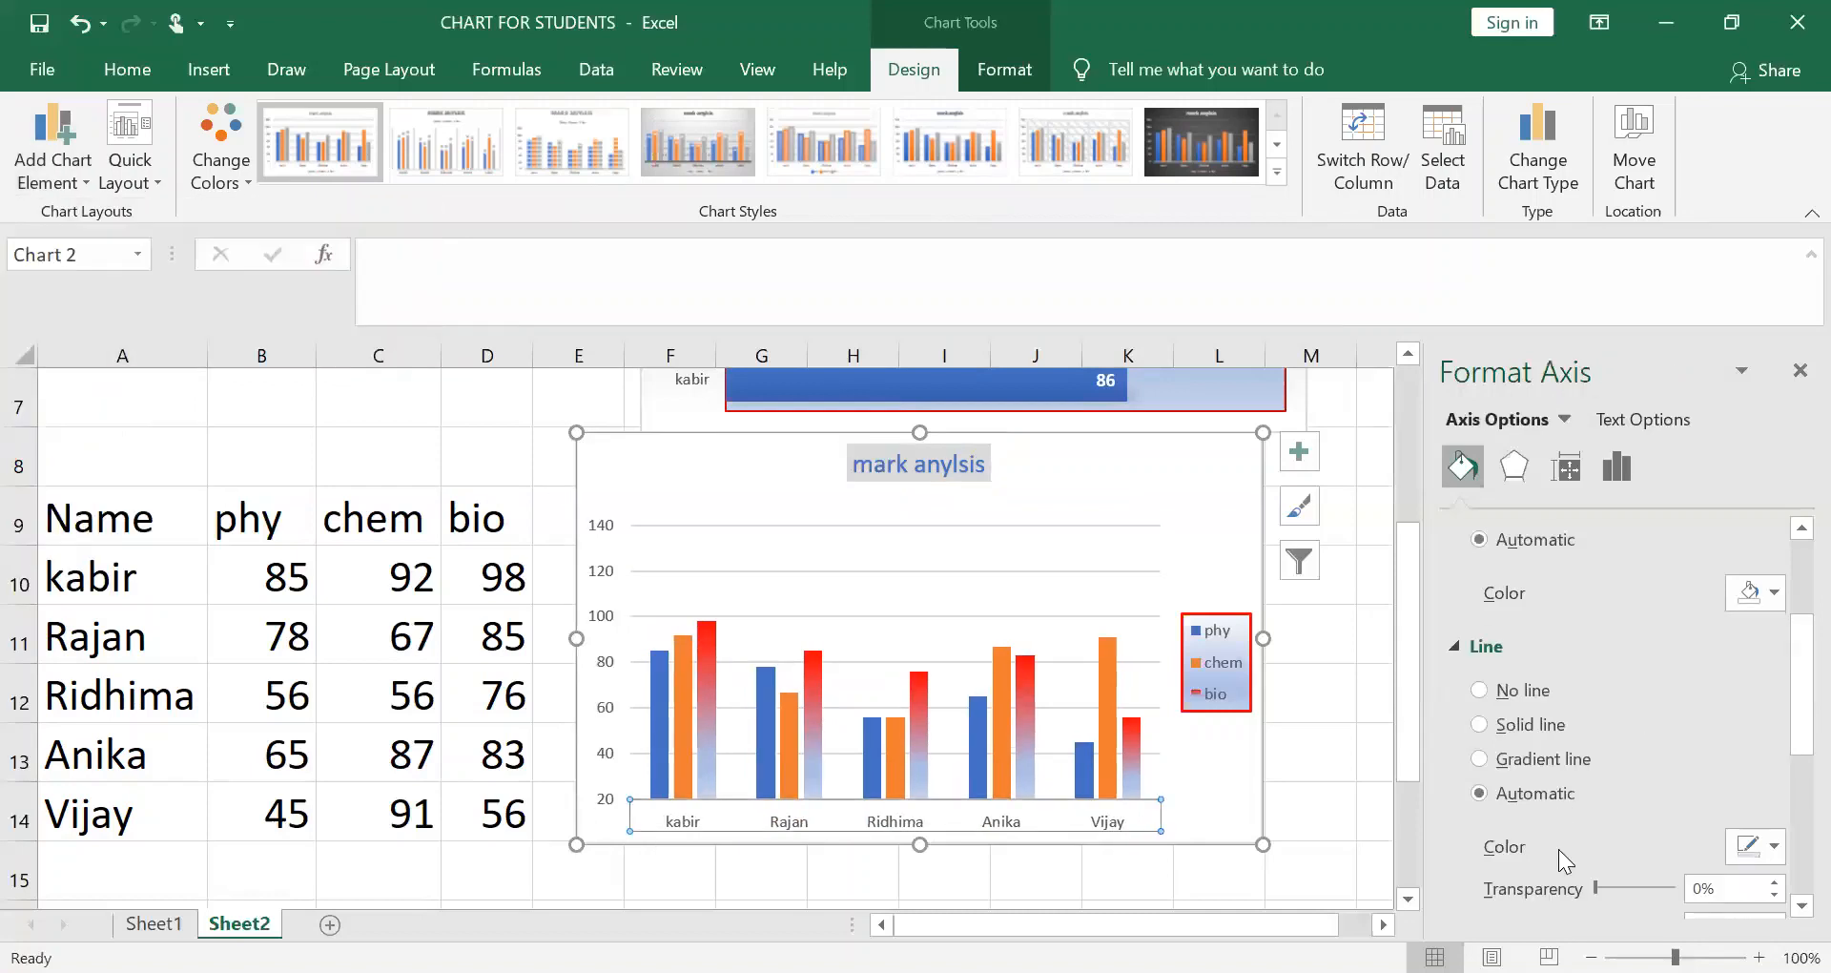
Add a primary horizontal axis title reading "name" to the three-subject chart
{"action": "left_click", "coordinate": [39, 143]}
{"action": "mouse_move", "coordinate": [84, 250]}
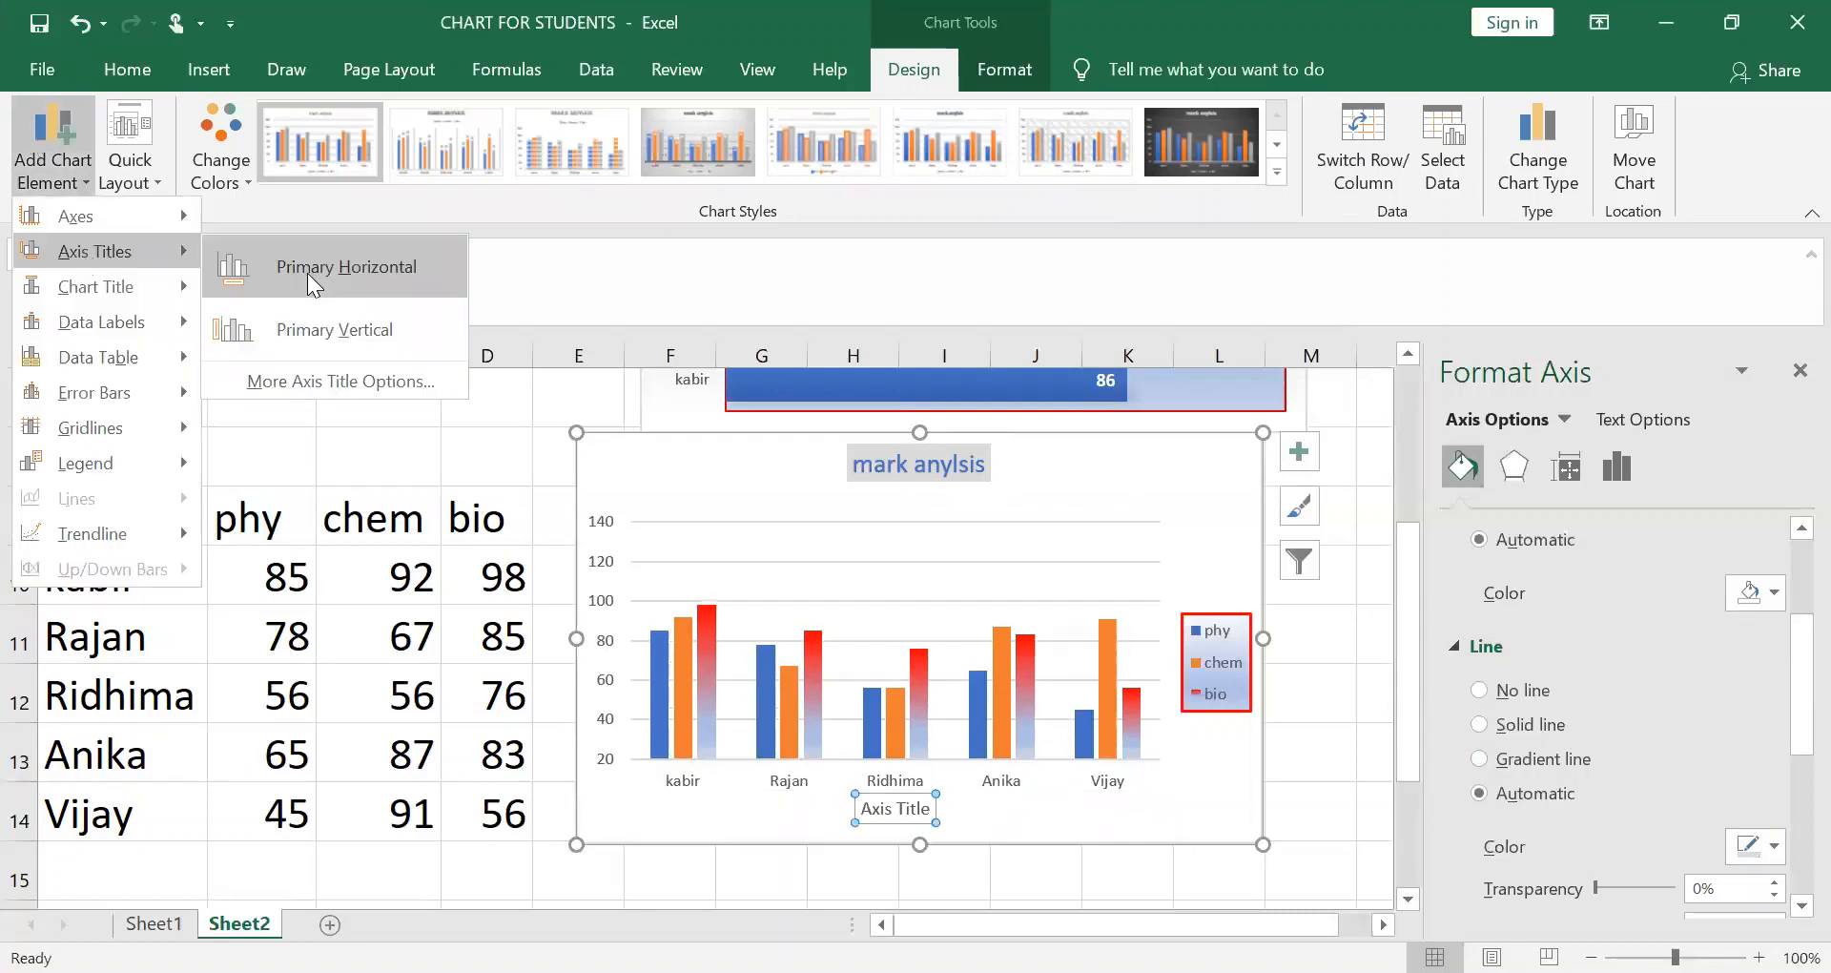
{"action": "left_click", "coordinate": [319, 269]}
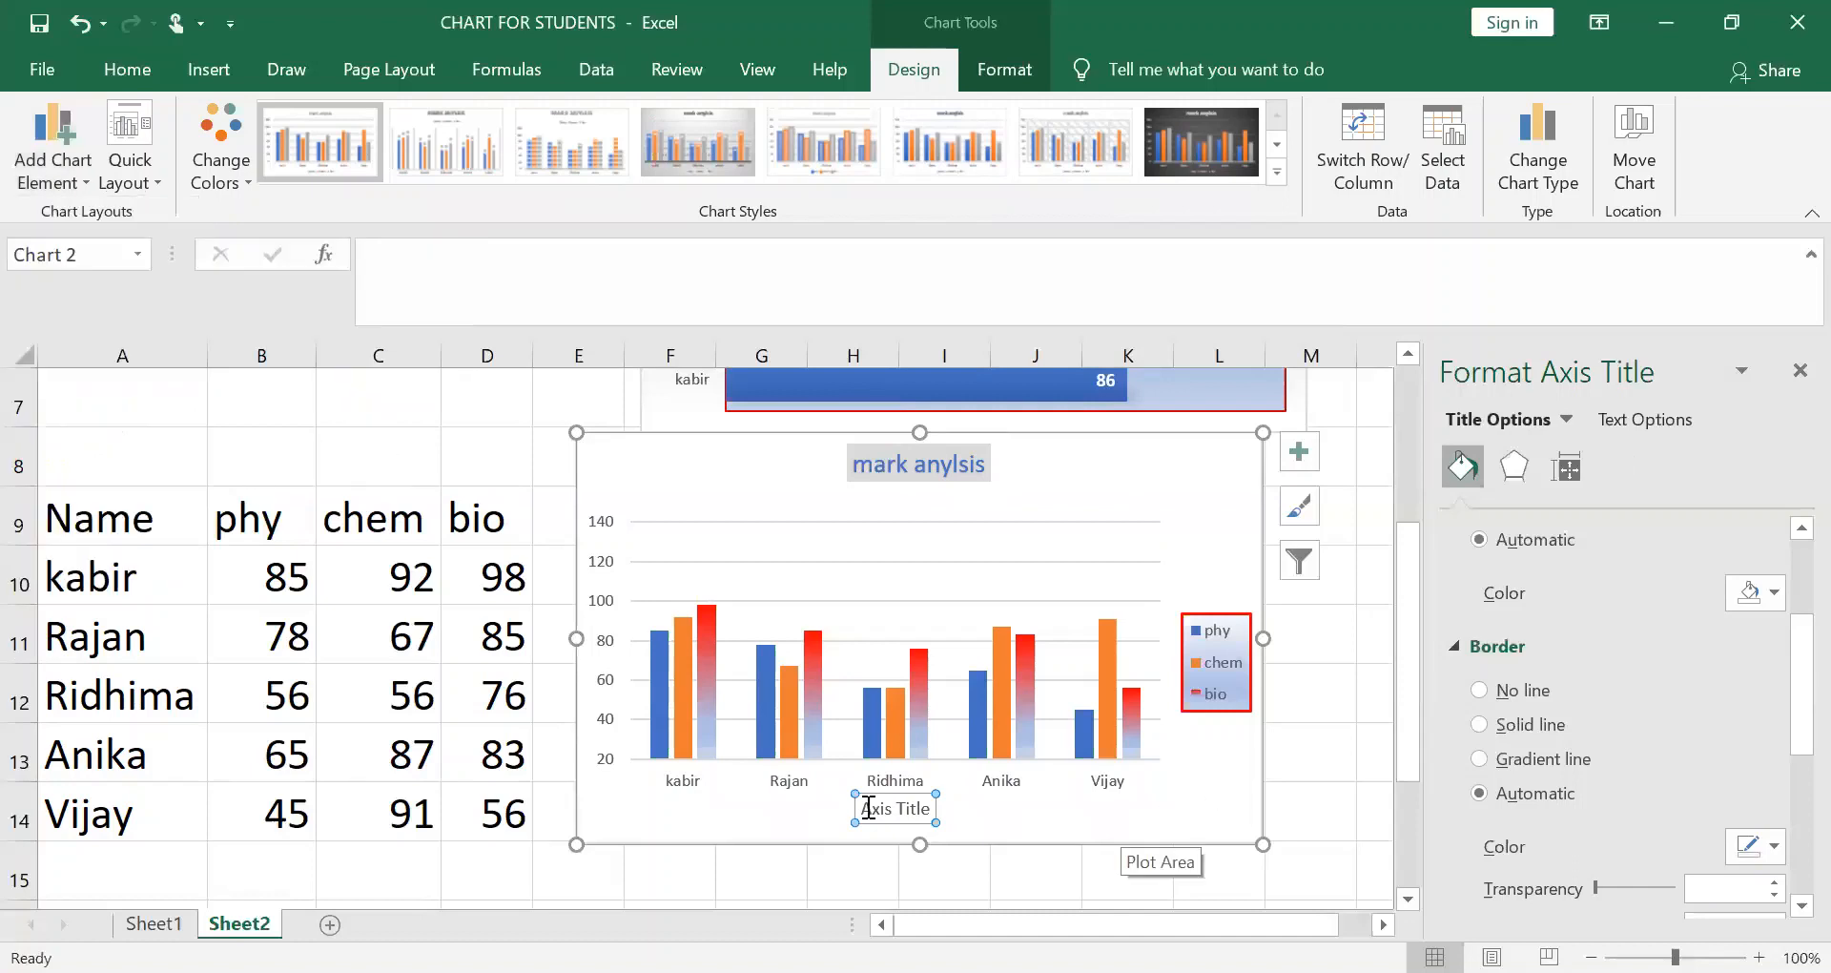
{"action": "type", "text": "n"}
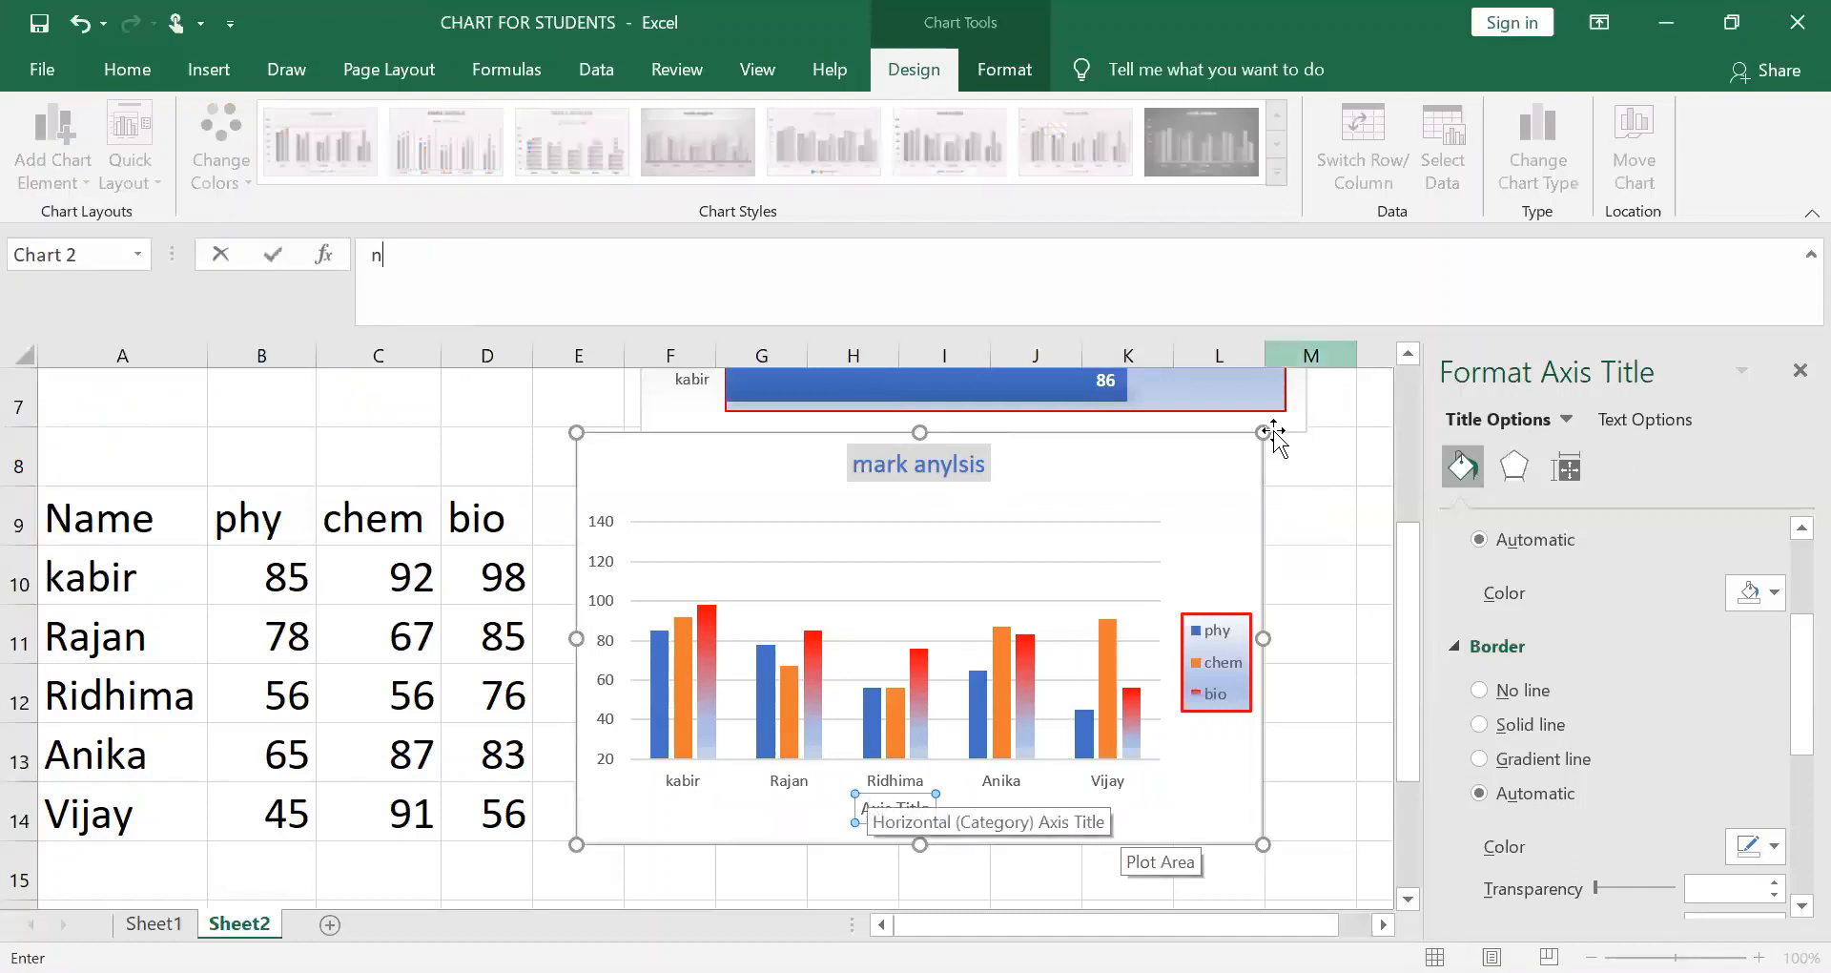
{"action": "type", "text": "na"}
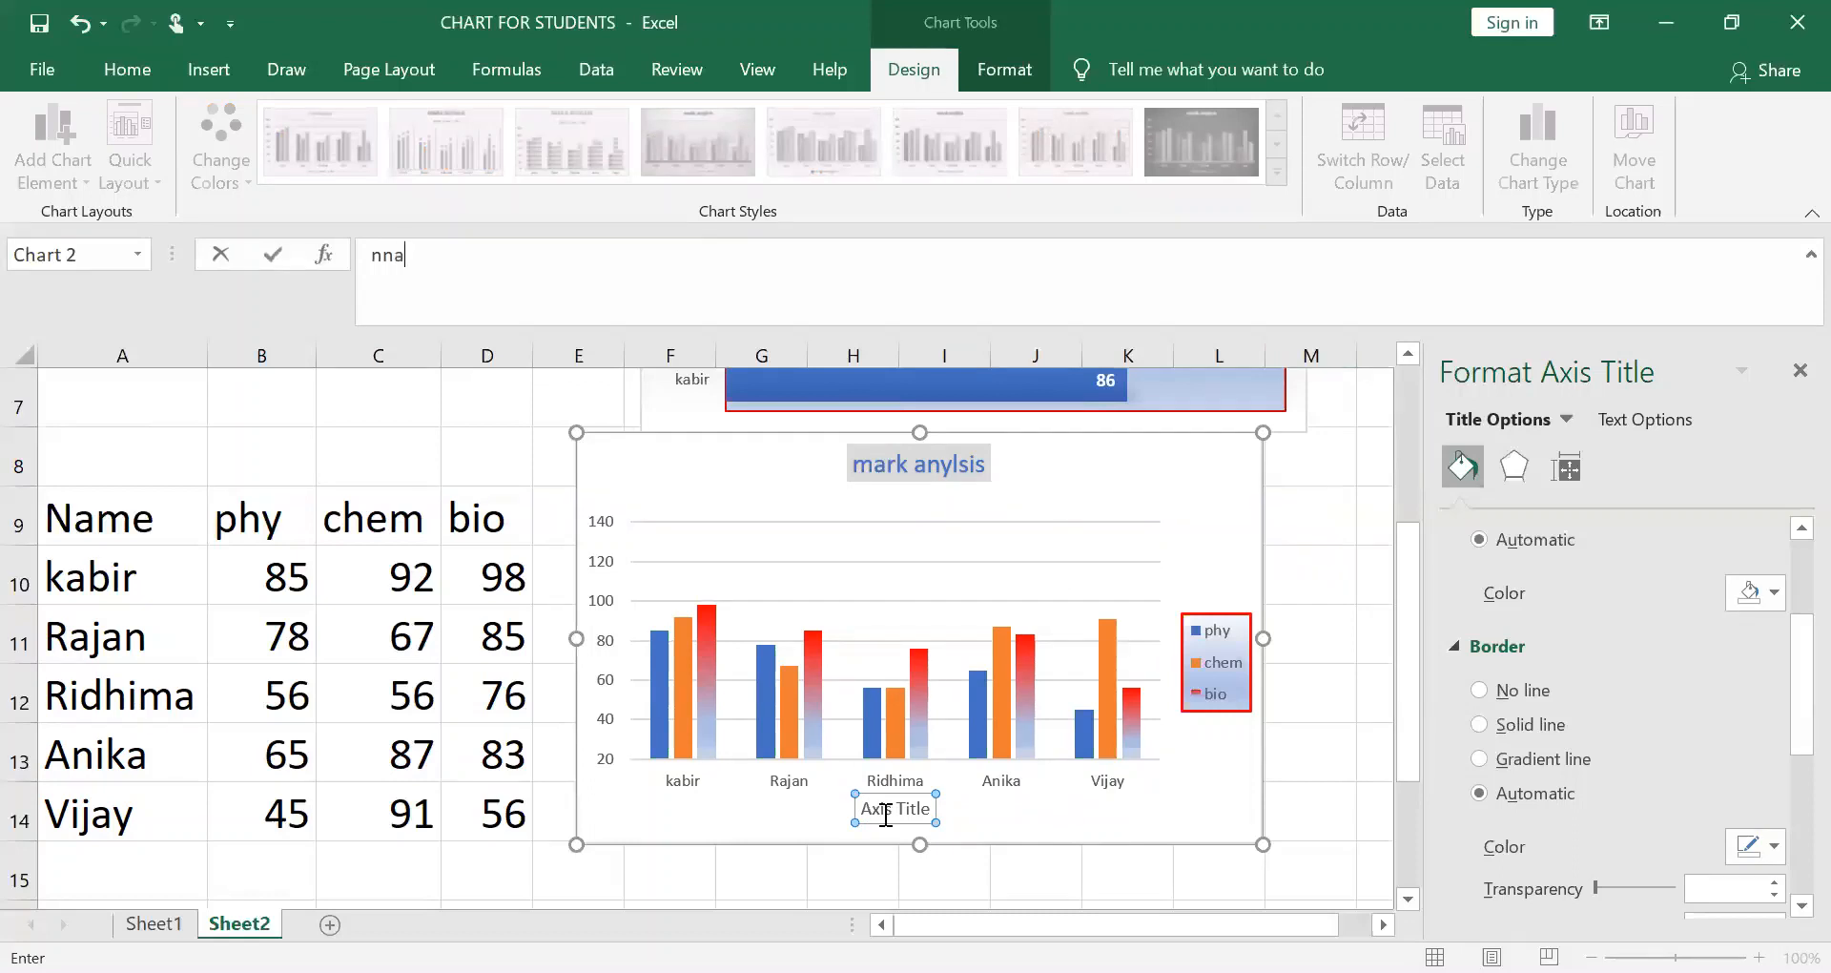
{"action": "key", "text": "Return"}
{"action": "type", "text": "na"}
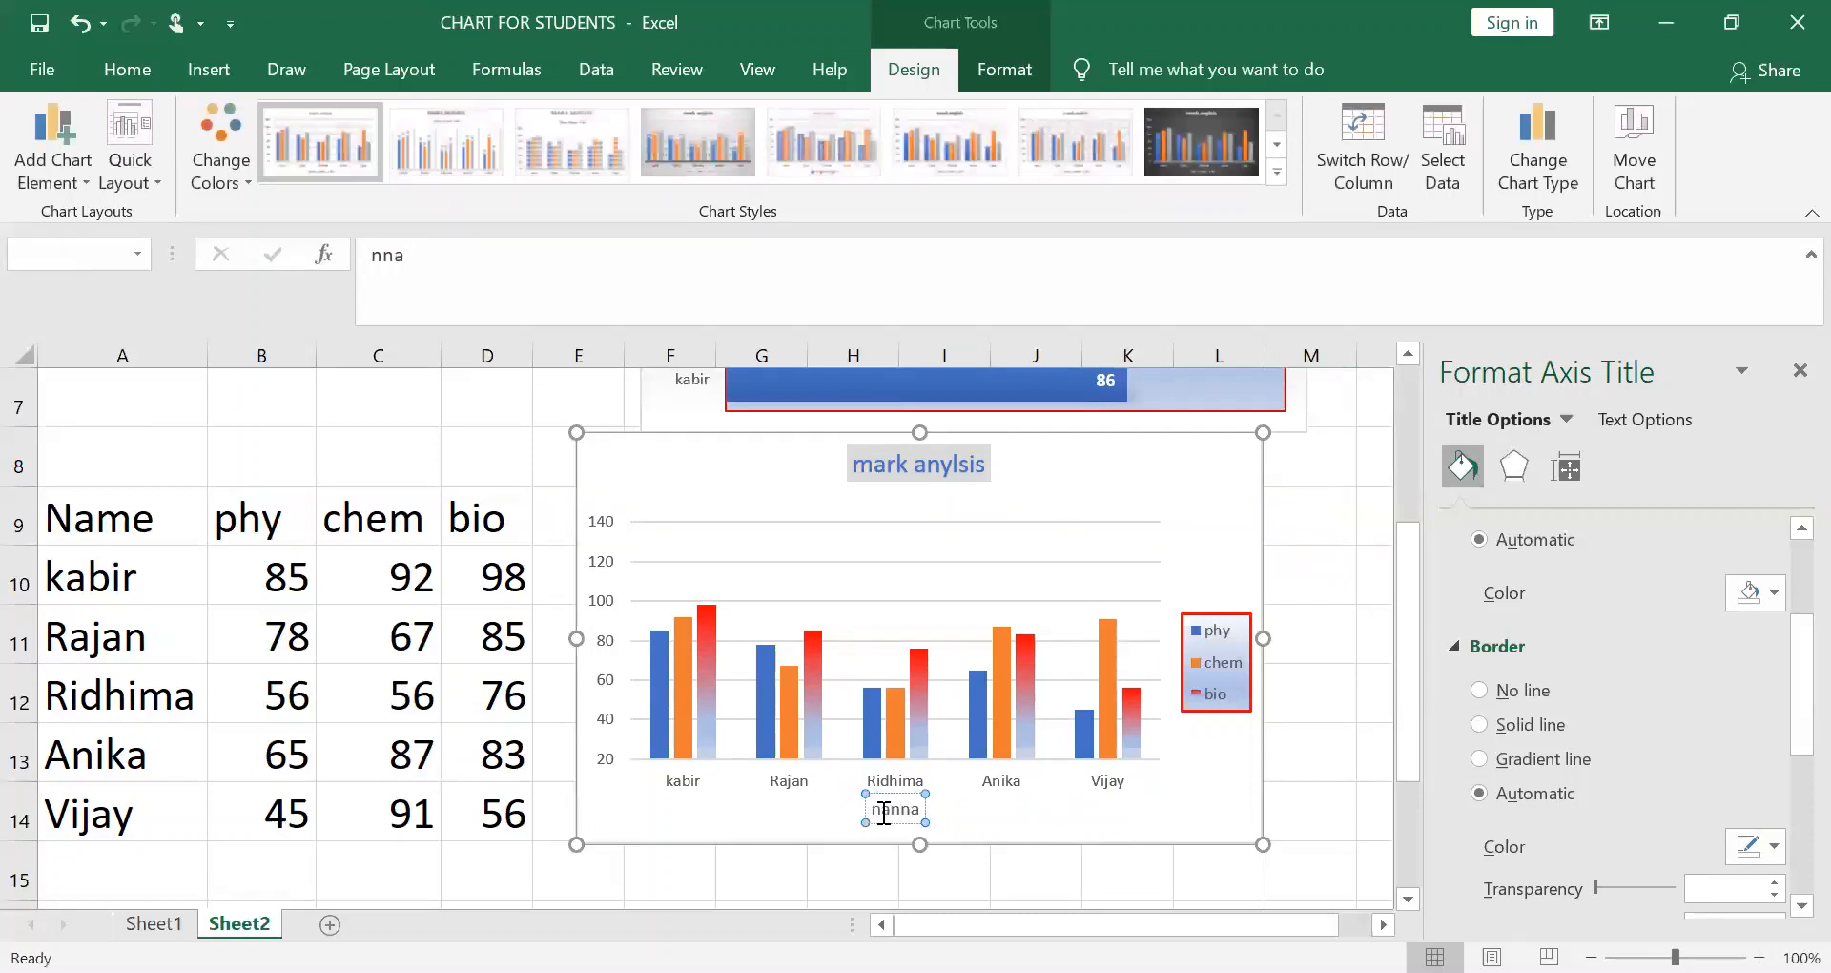
{"action": "type", "text": "me"}
{"action": "key", "text": "Delete"}
{"action": "key", "text": "Delete"}
{"action": "key", "text": "Delete"}
{"action": "left_click", "coordinate": [817, 689]}
Add a primary vertical axis title reading "mark" to the three-subject chart
{"action": "left_click", "coordinate": [595, 612]}
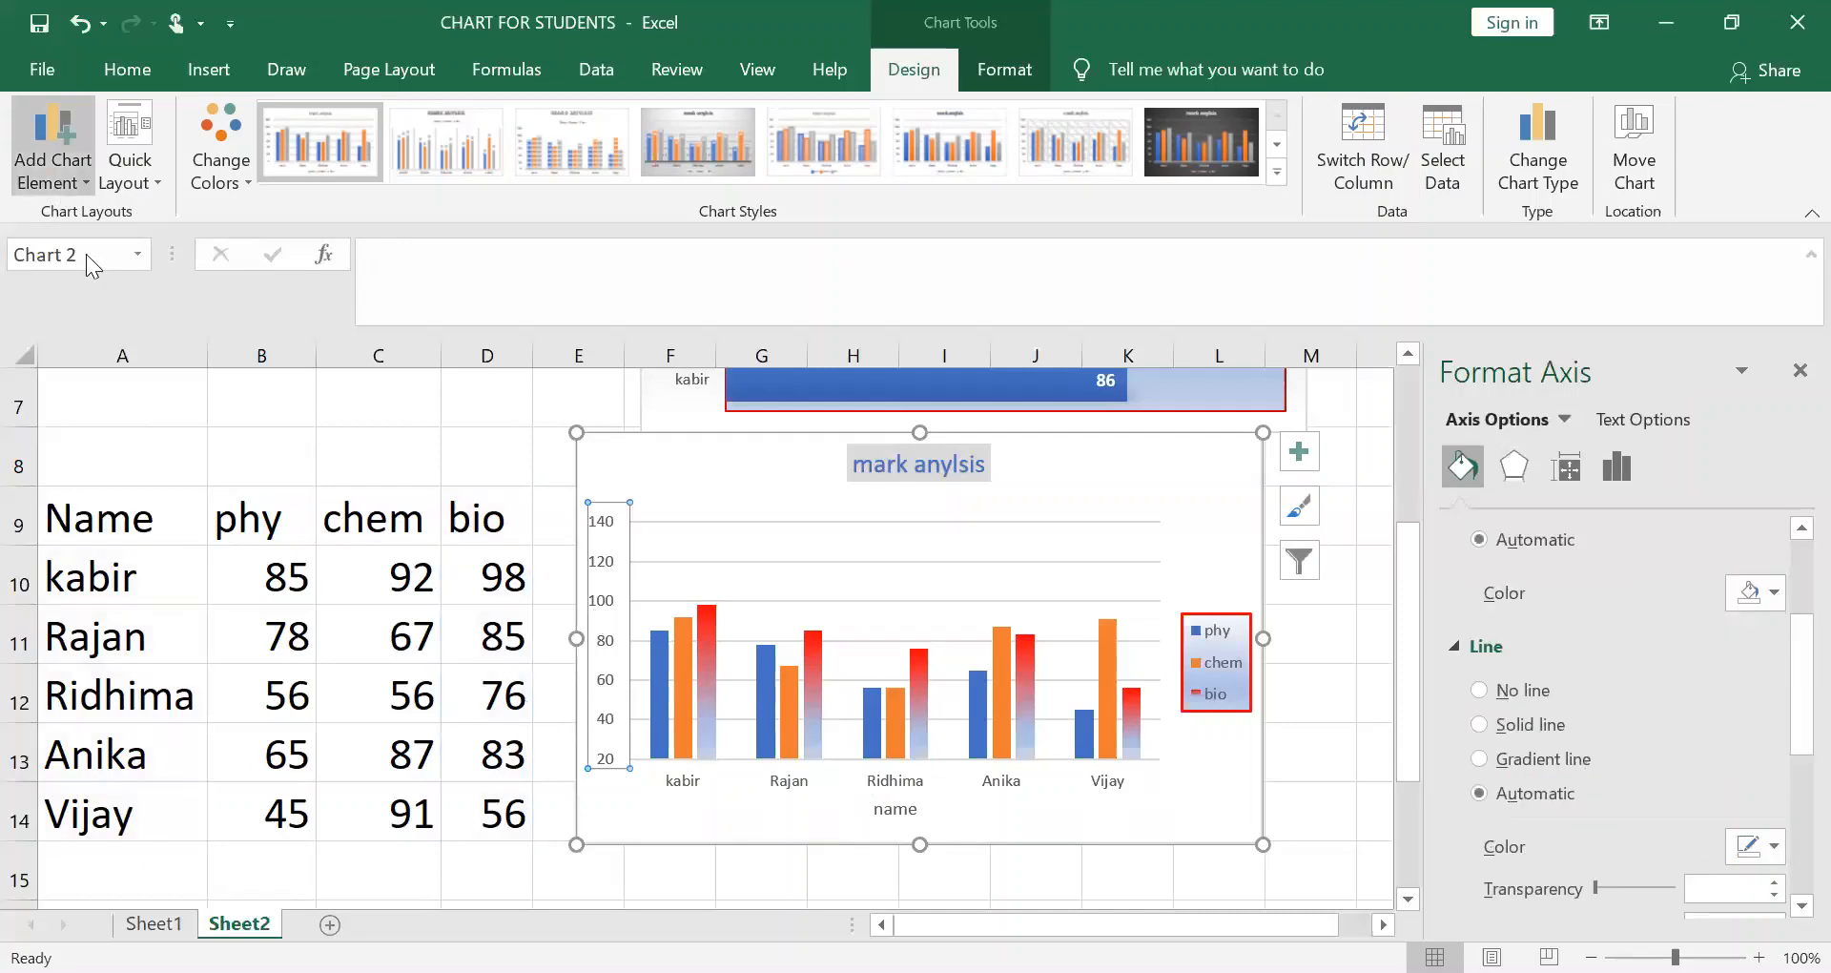
{"action": "left_click", "coordinate": [52, 153]}
{"action": "mouse_move", "coordinate": [95, 251]}
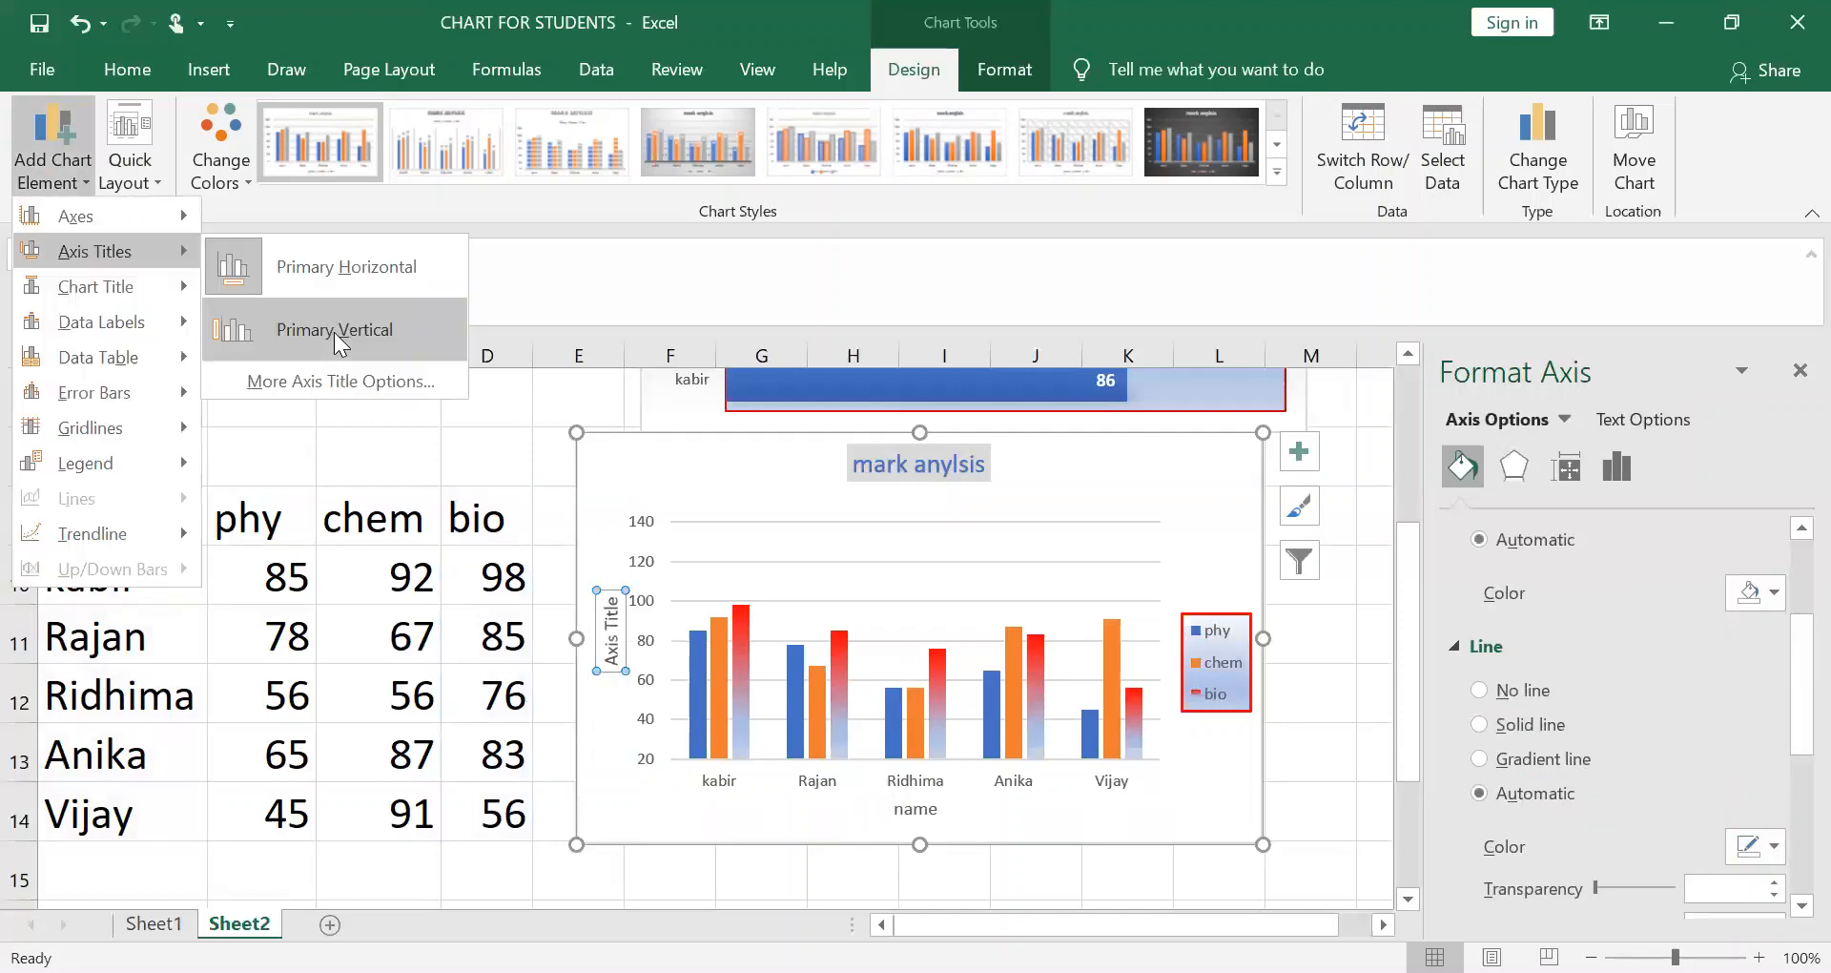
{"action": "left_click", "coordinate": [333, 332]}
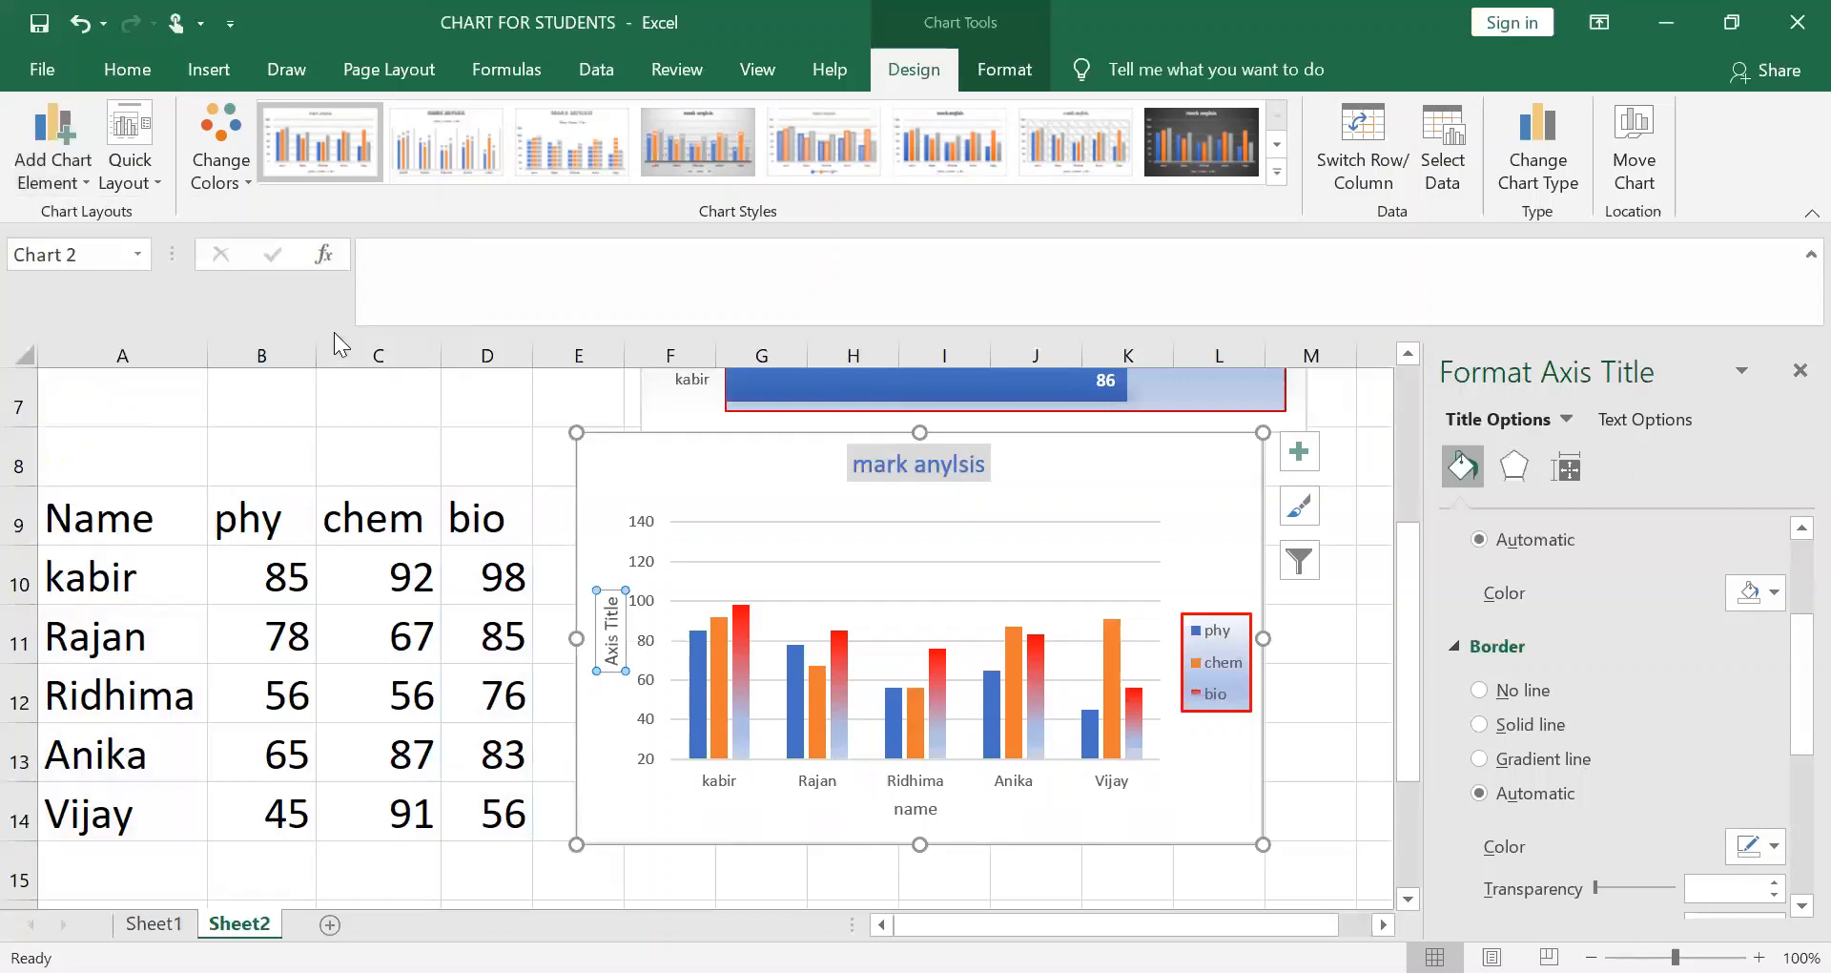
{"action": "type", "text": "ma"}
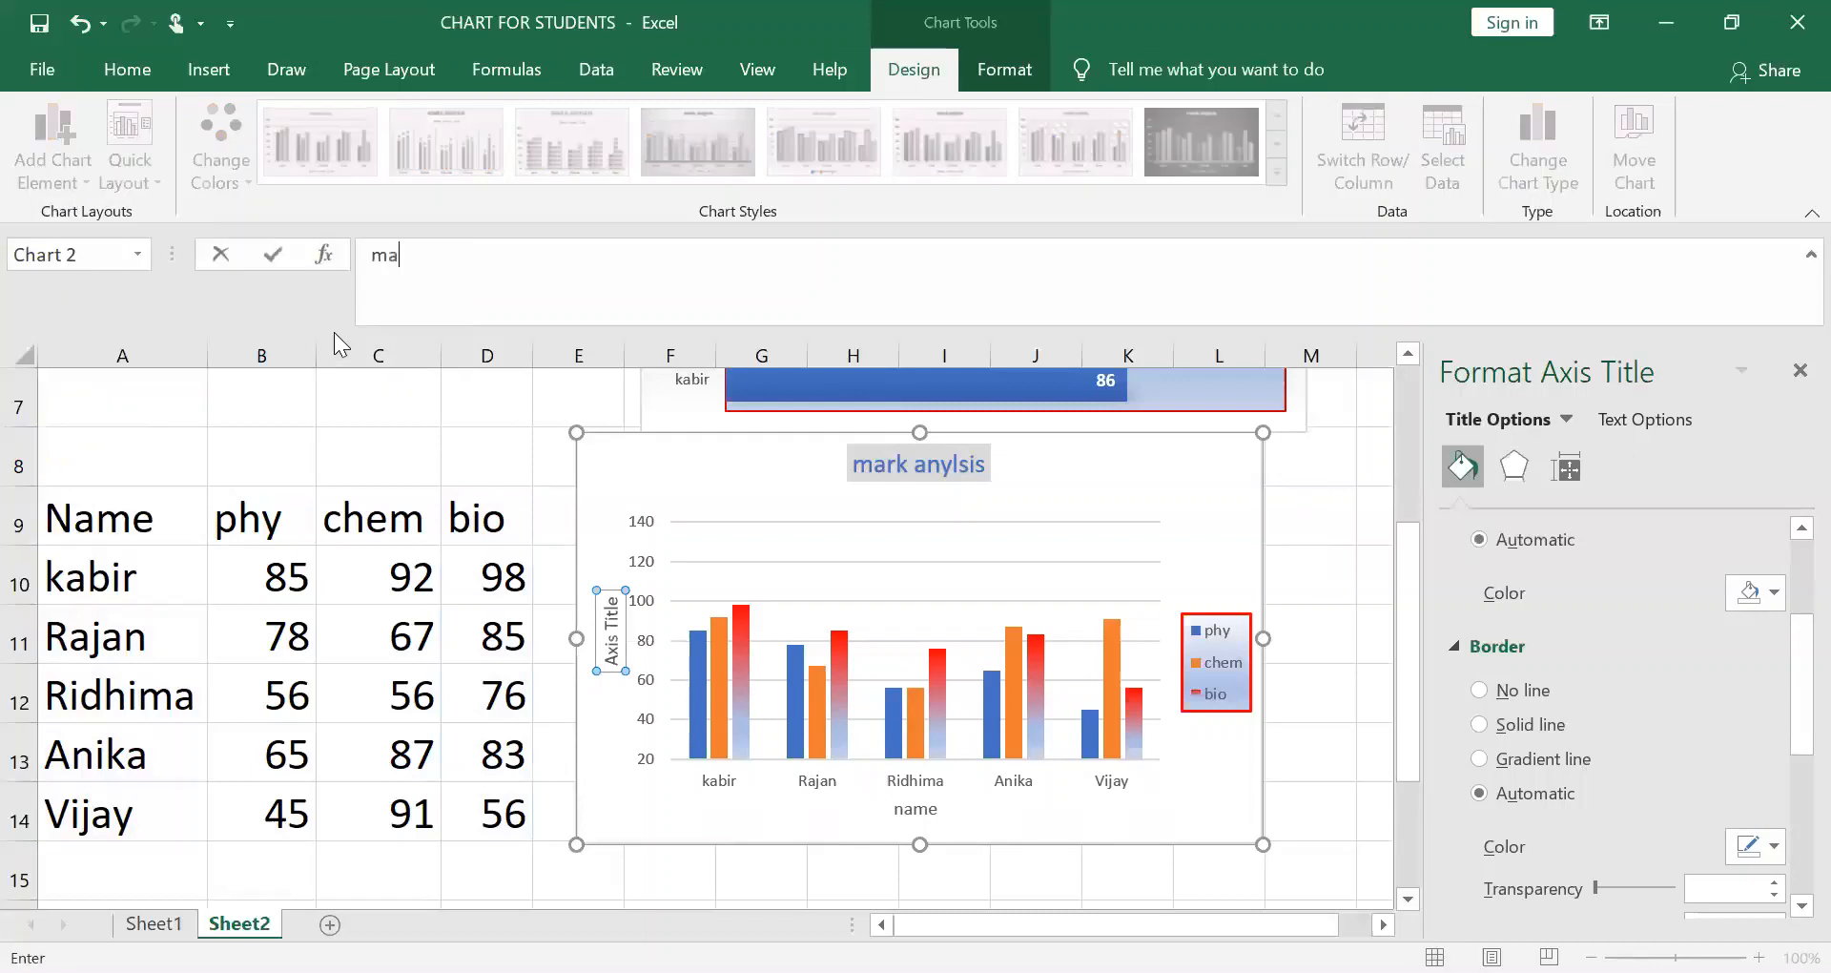
{"action": "type", "text": "rk"}
{"action": "key", "text": "Return"}
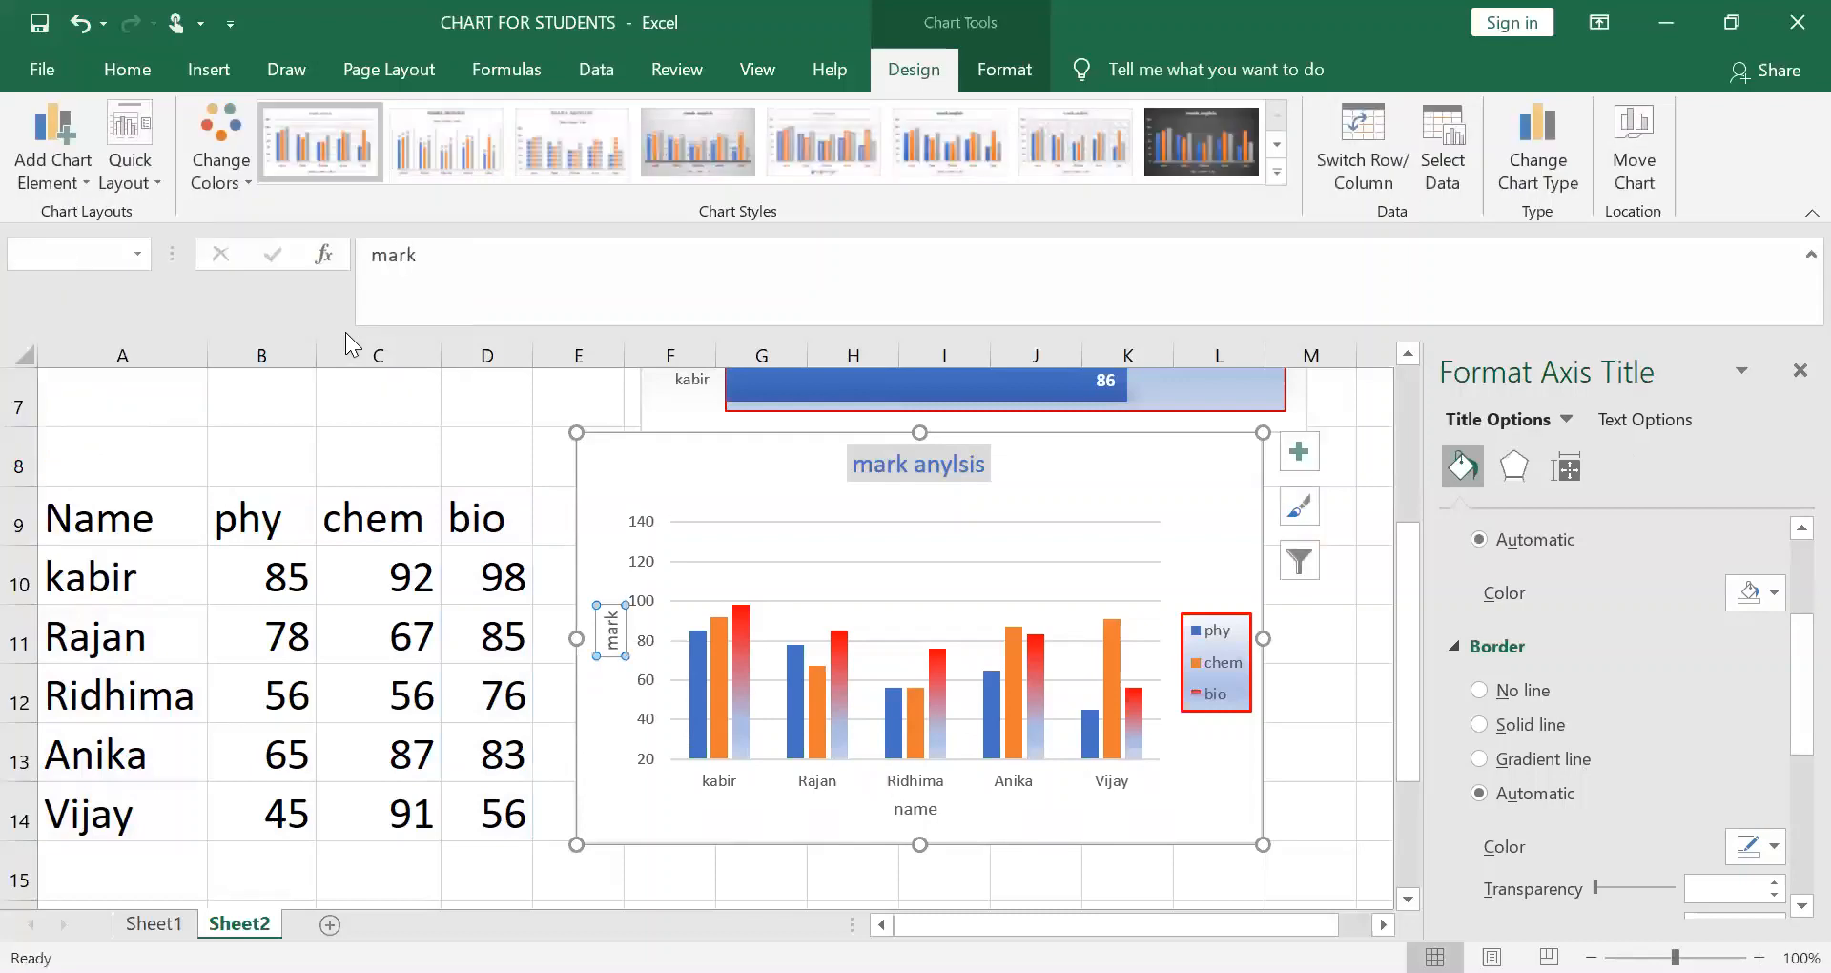
Add outside-end data labels and a data table with legend keys to the three-subject chart
{"action": "left_click", "coordinate": [55, 181]}
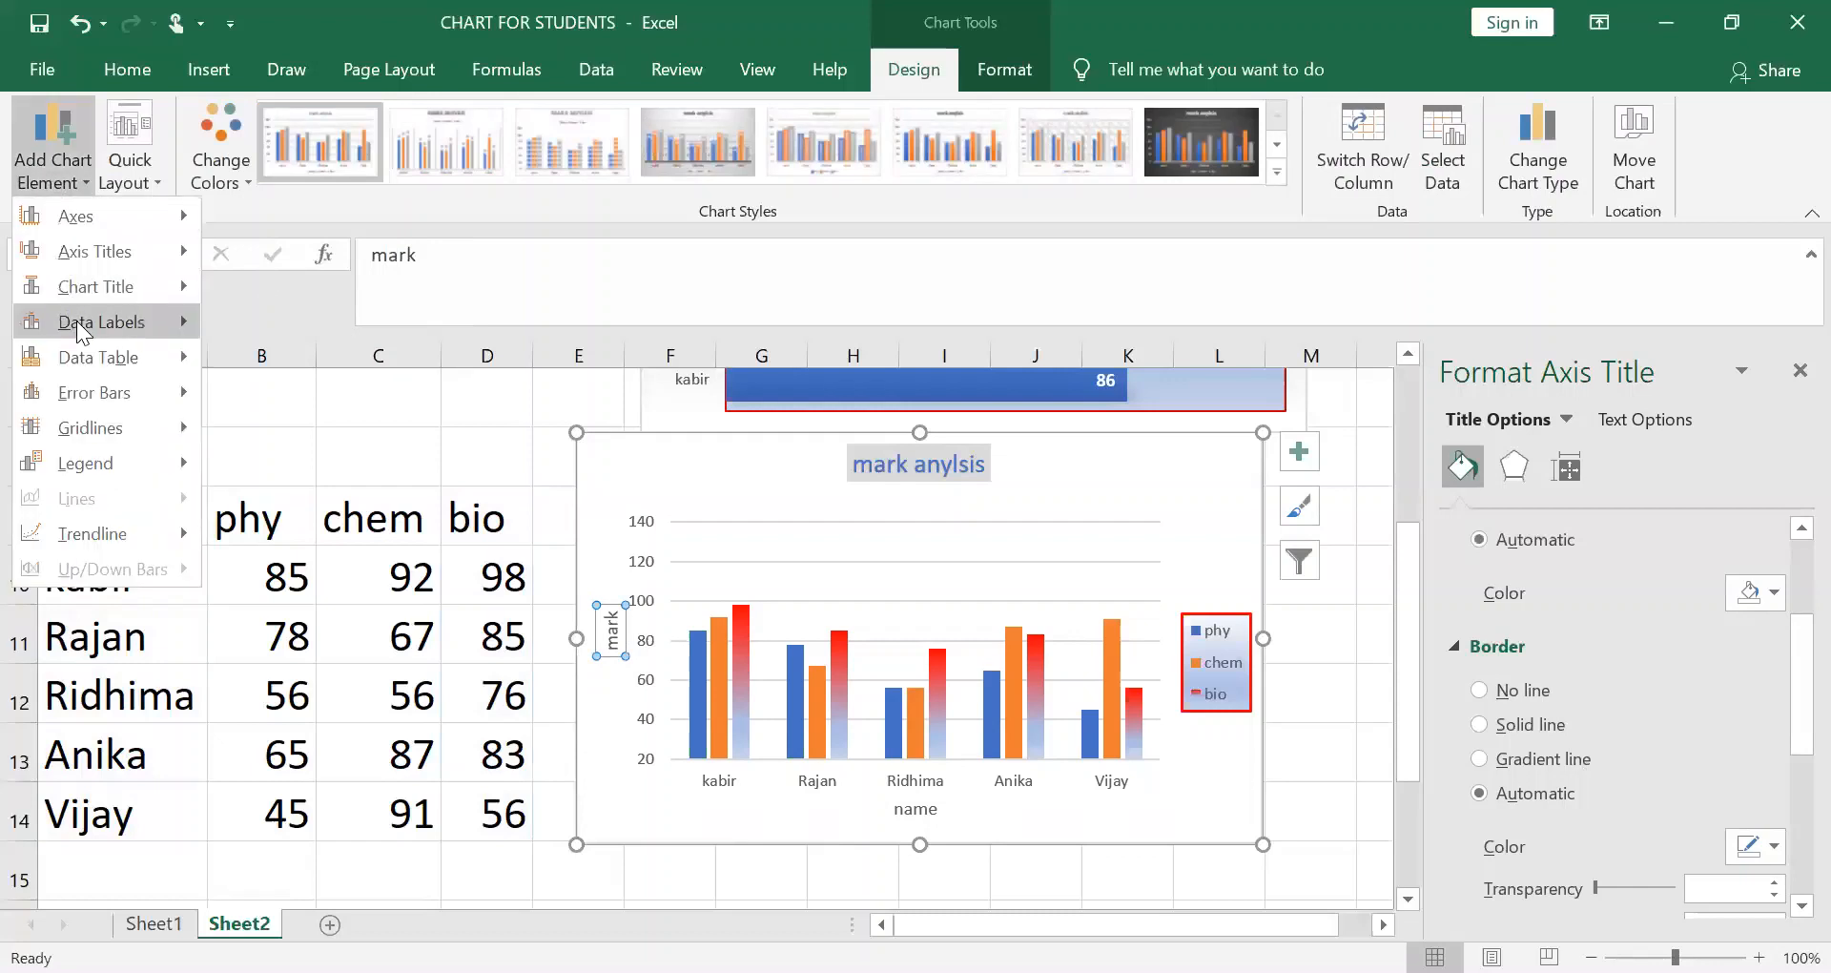
{"action": "mouse_move", "coordinate": [81, 330]}
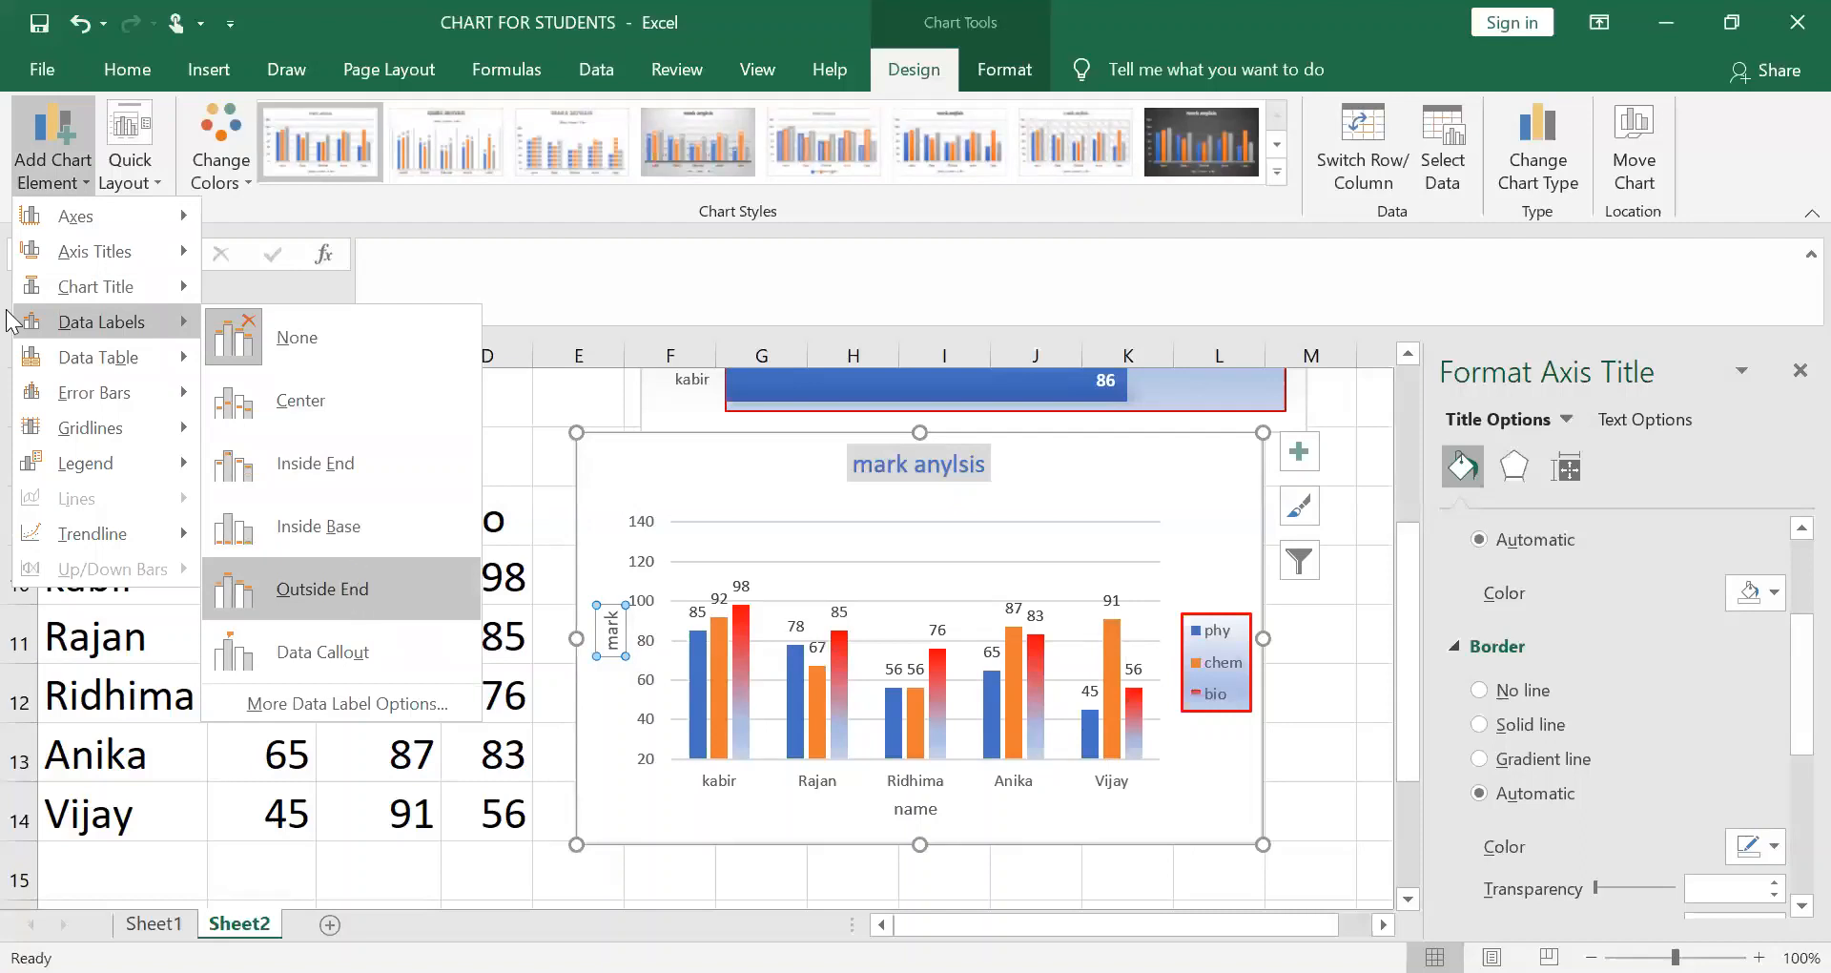
{"action": "left_click", "coordinate": [347, 579]}
{"action": "left_click", "coordinate": [84, 179]}
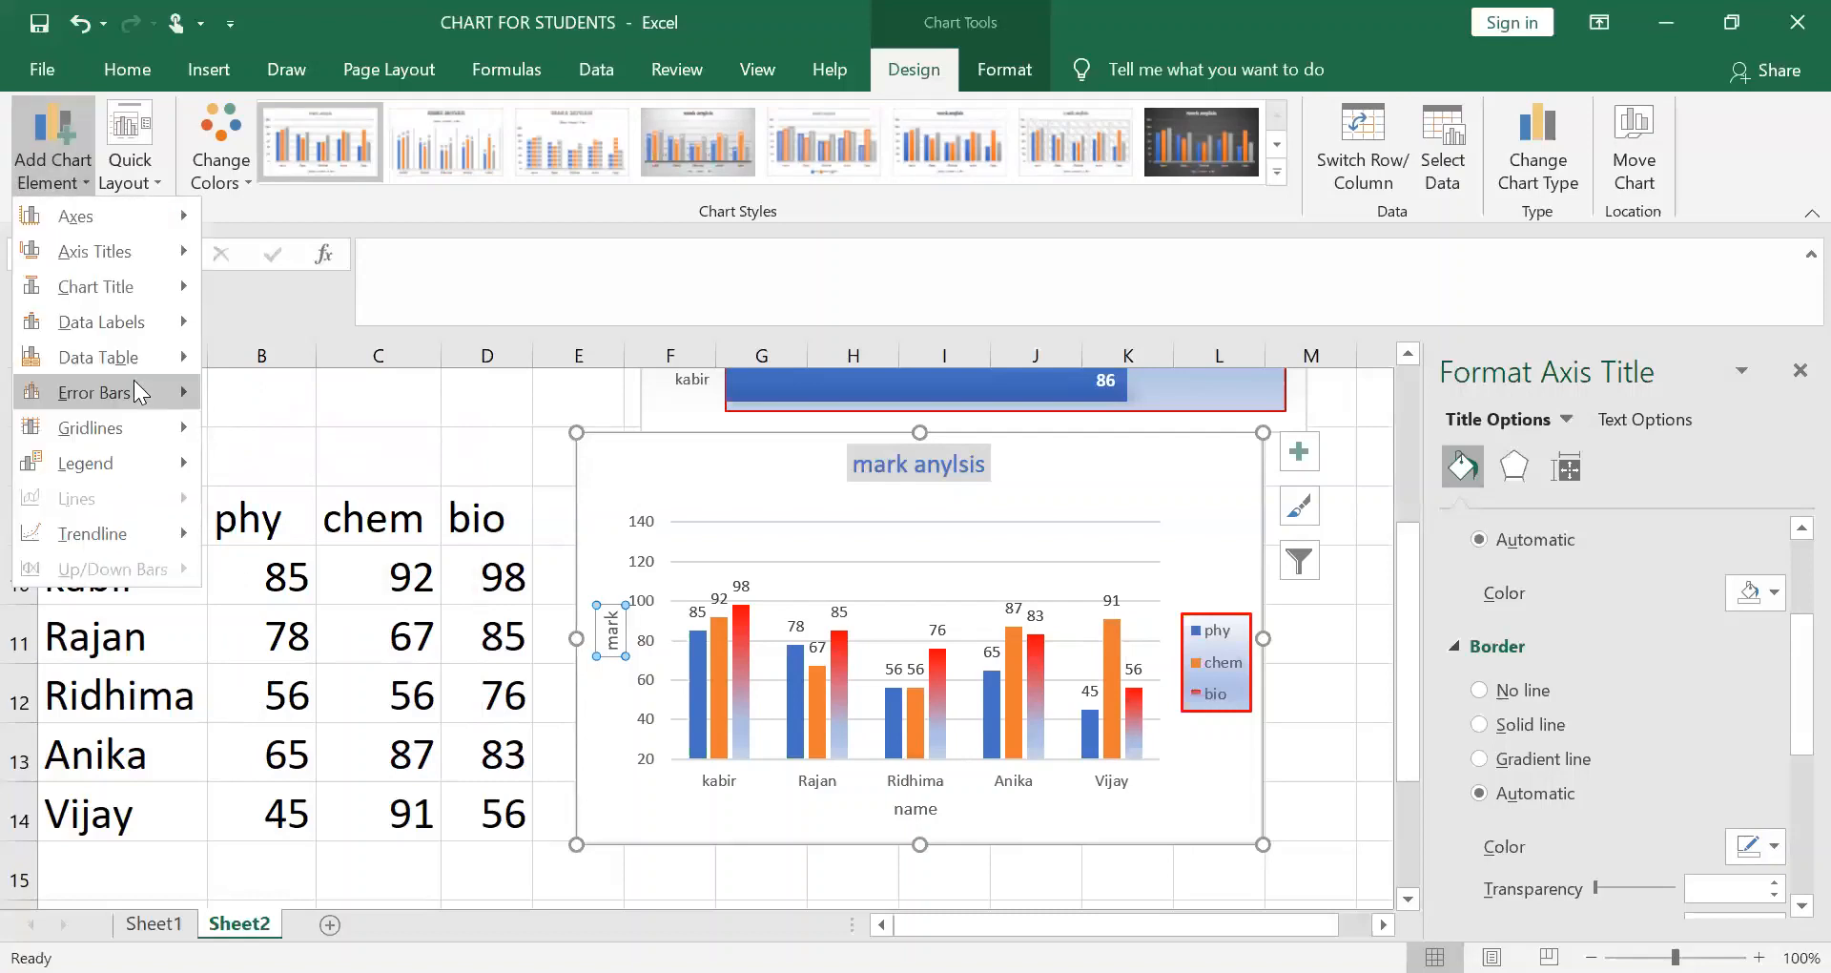
{"action": "mouse_move", "coordinate": [124, 366]}
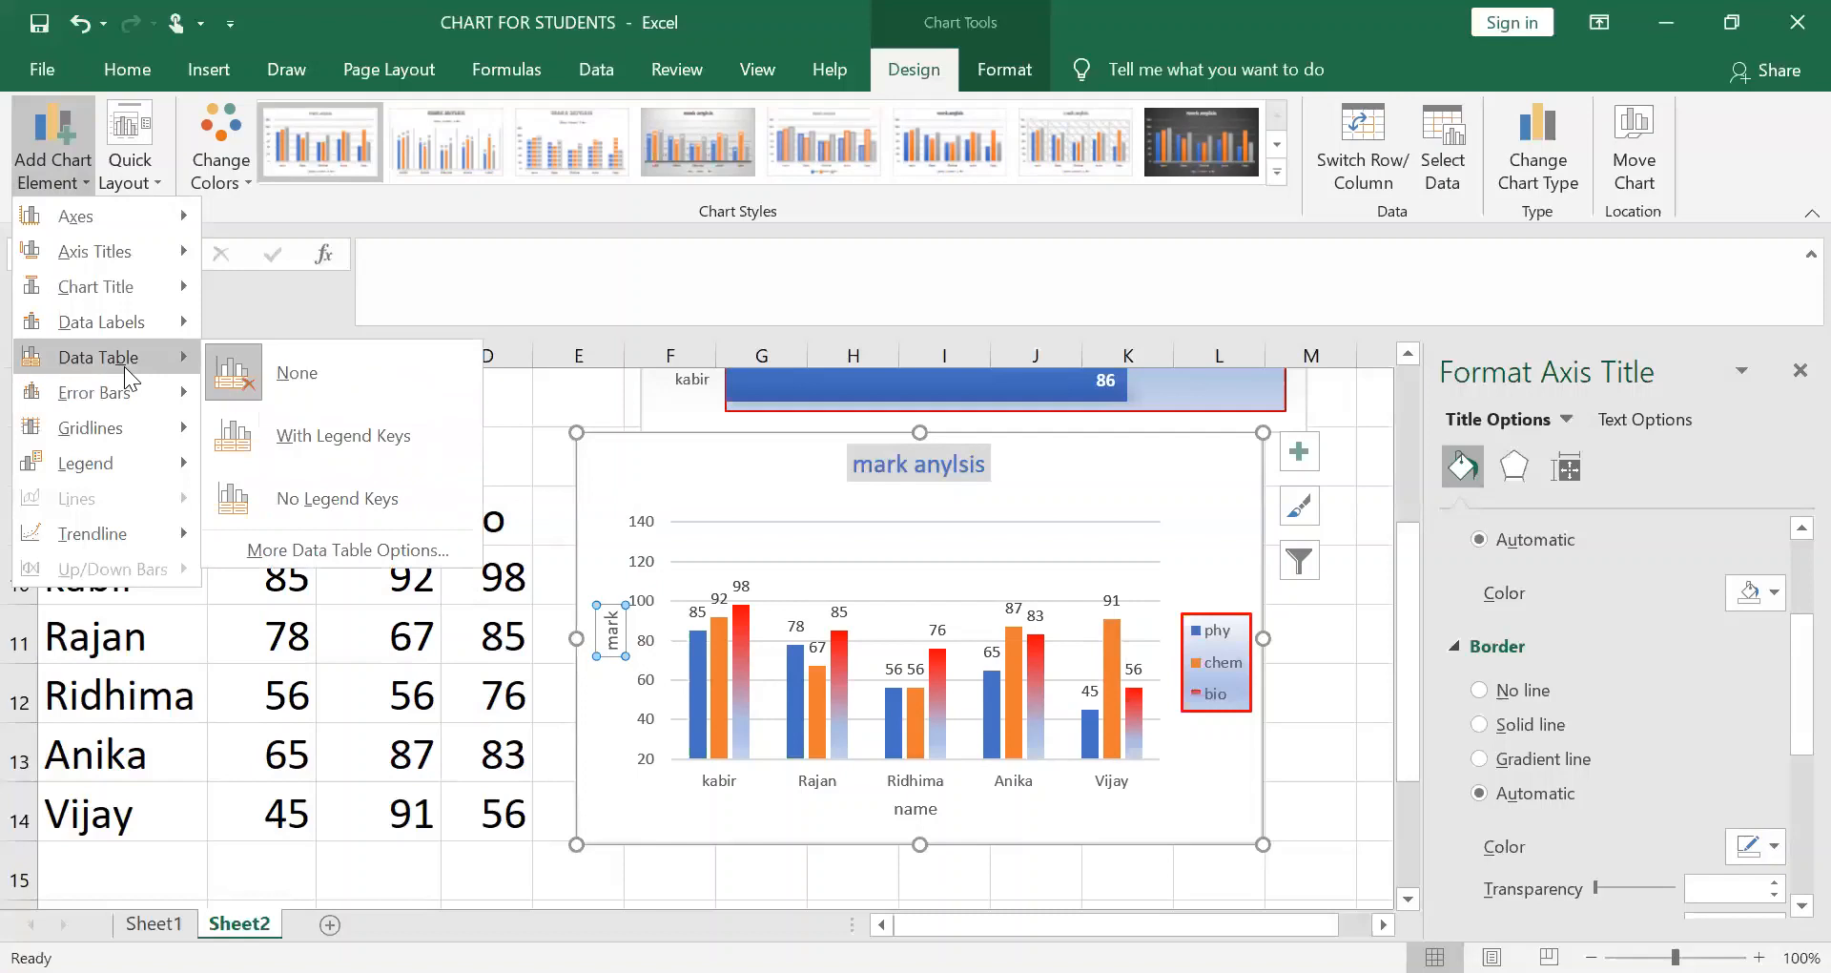
{"action": "left_click", "coordinate": [345, 458]}
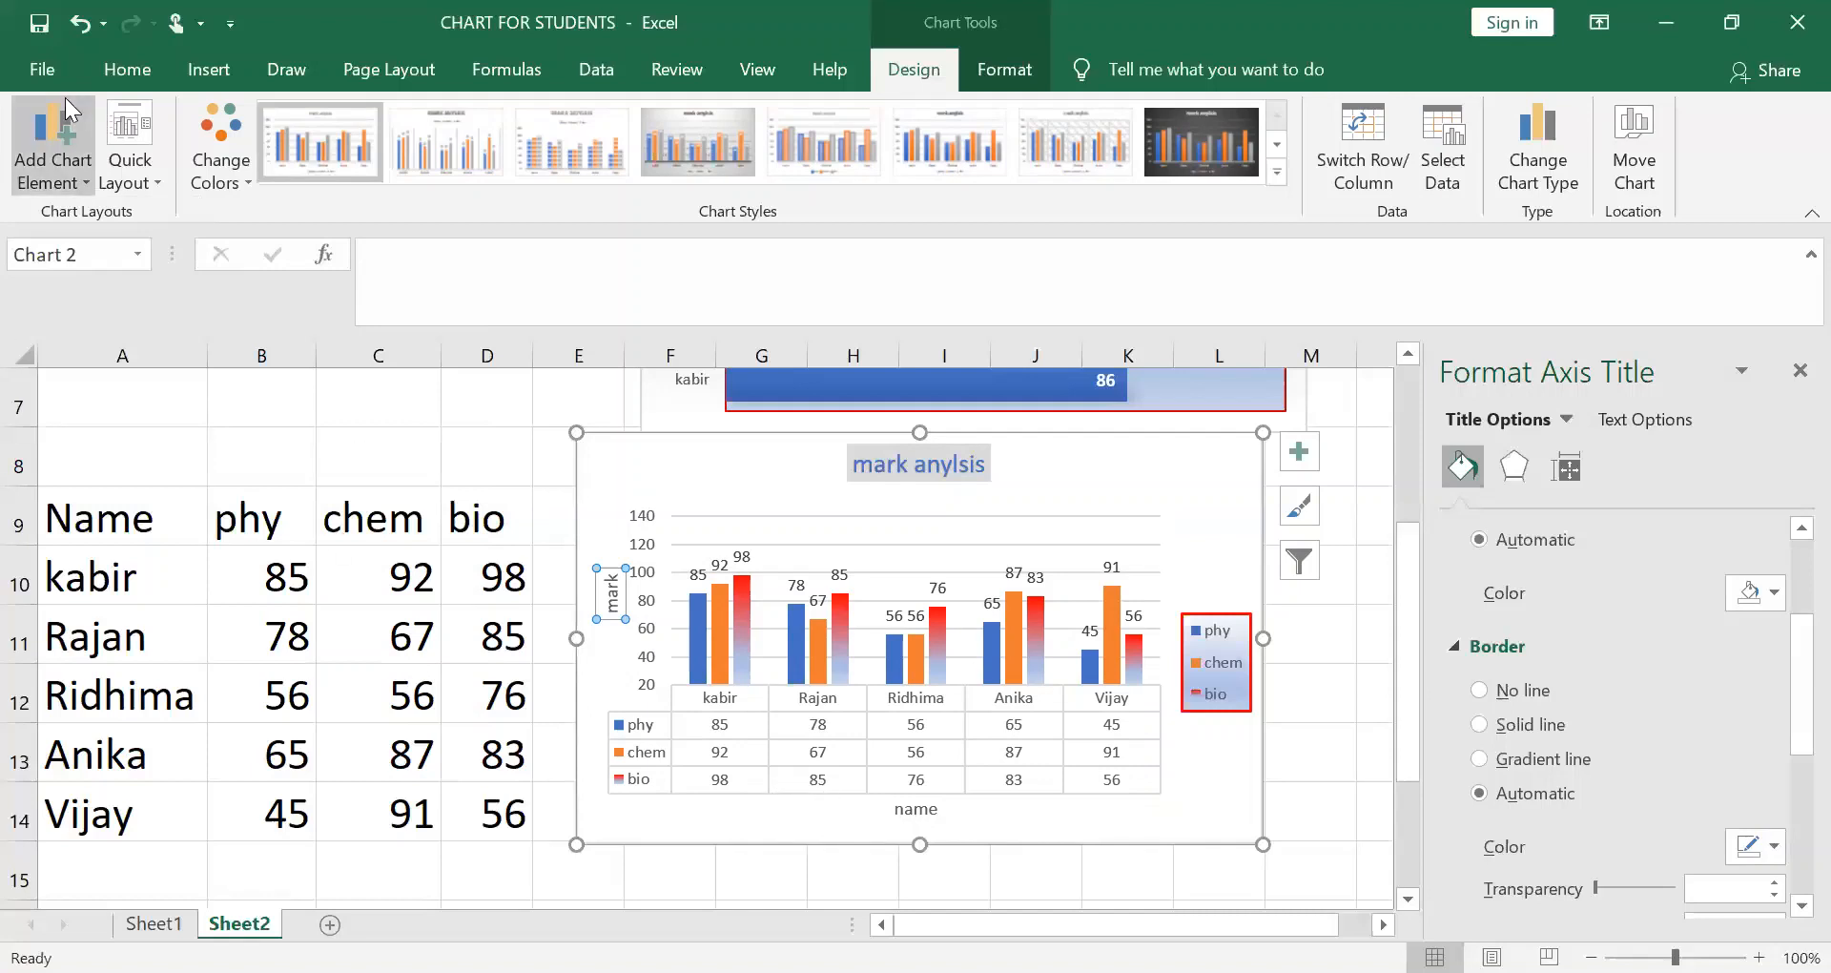
Remove the primary major horizontal gridlines from the three-subject chart
{"action": "left_click", "coordinate": [49, 175]}
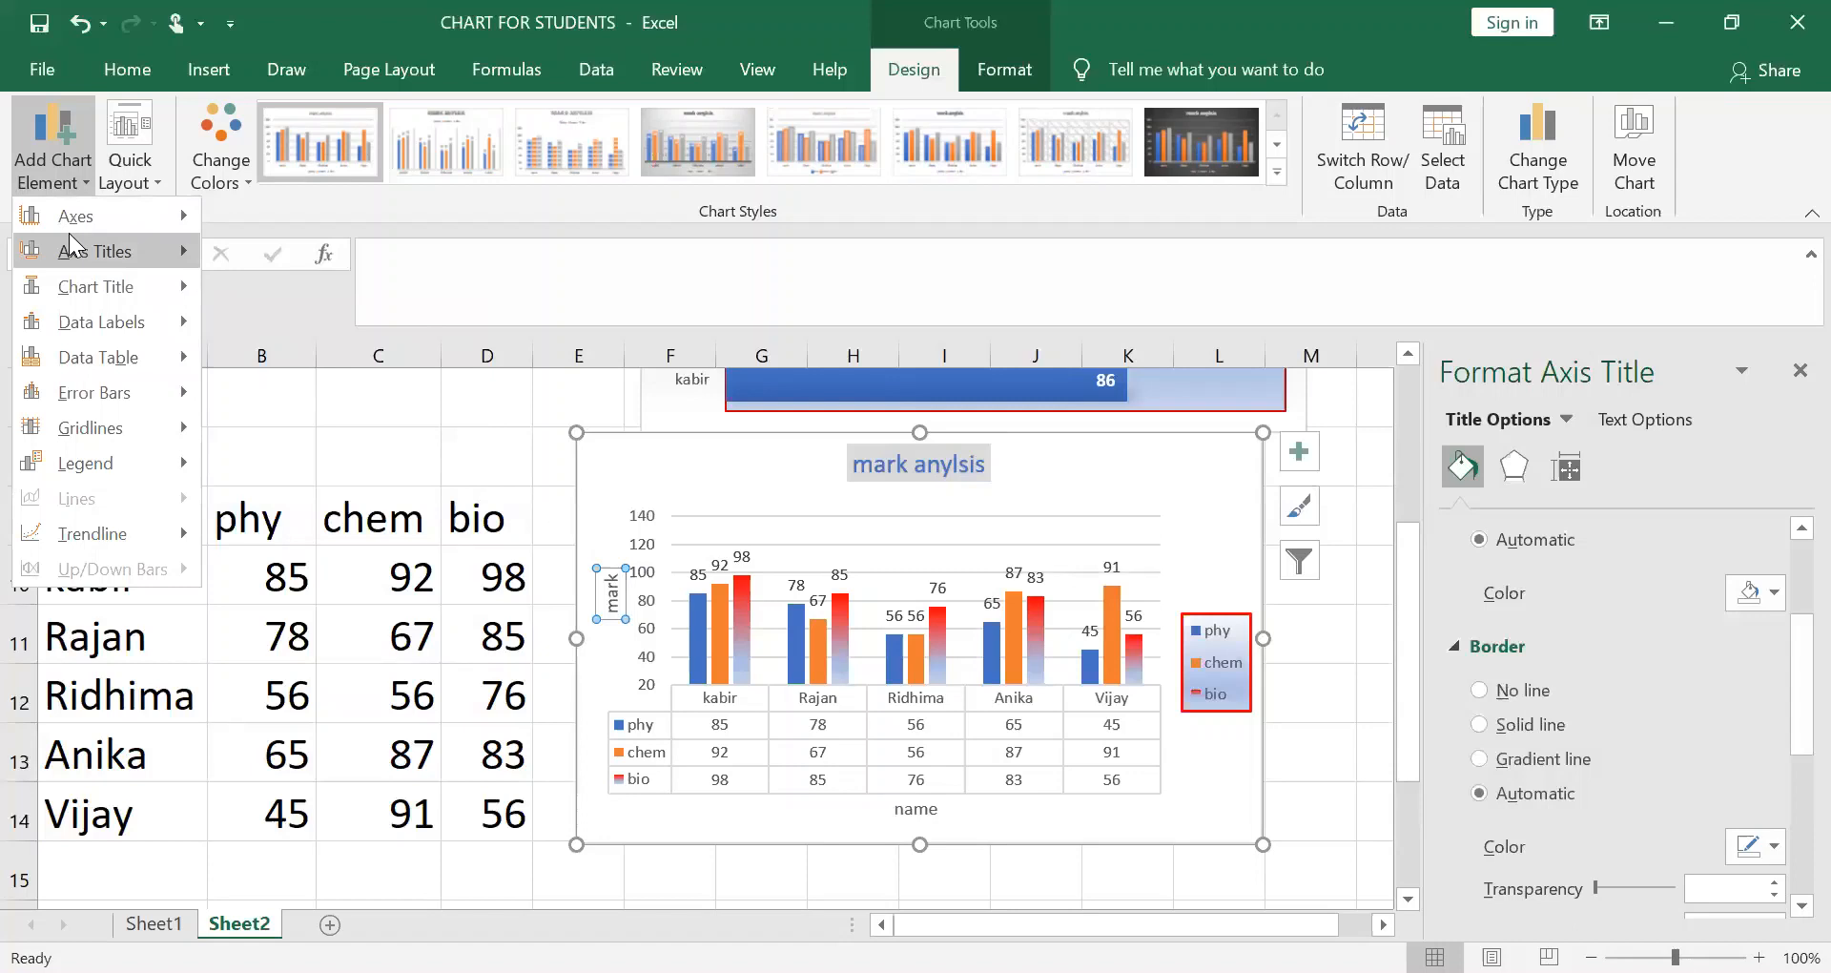
{"action": "mouse_move", "coordinate": [103, 363]}
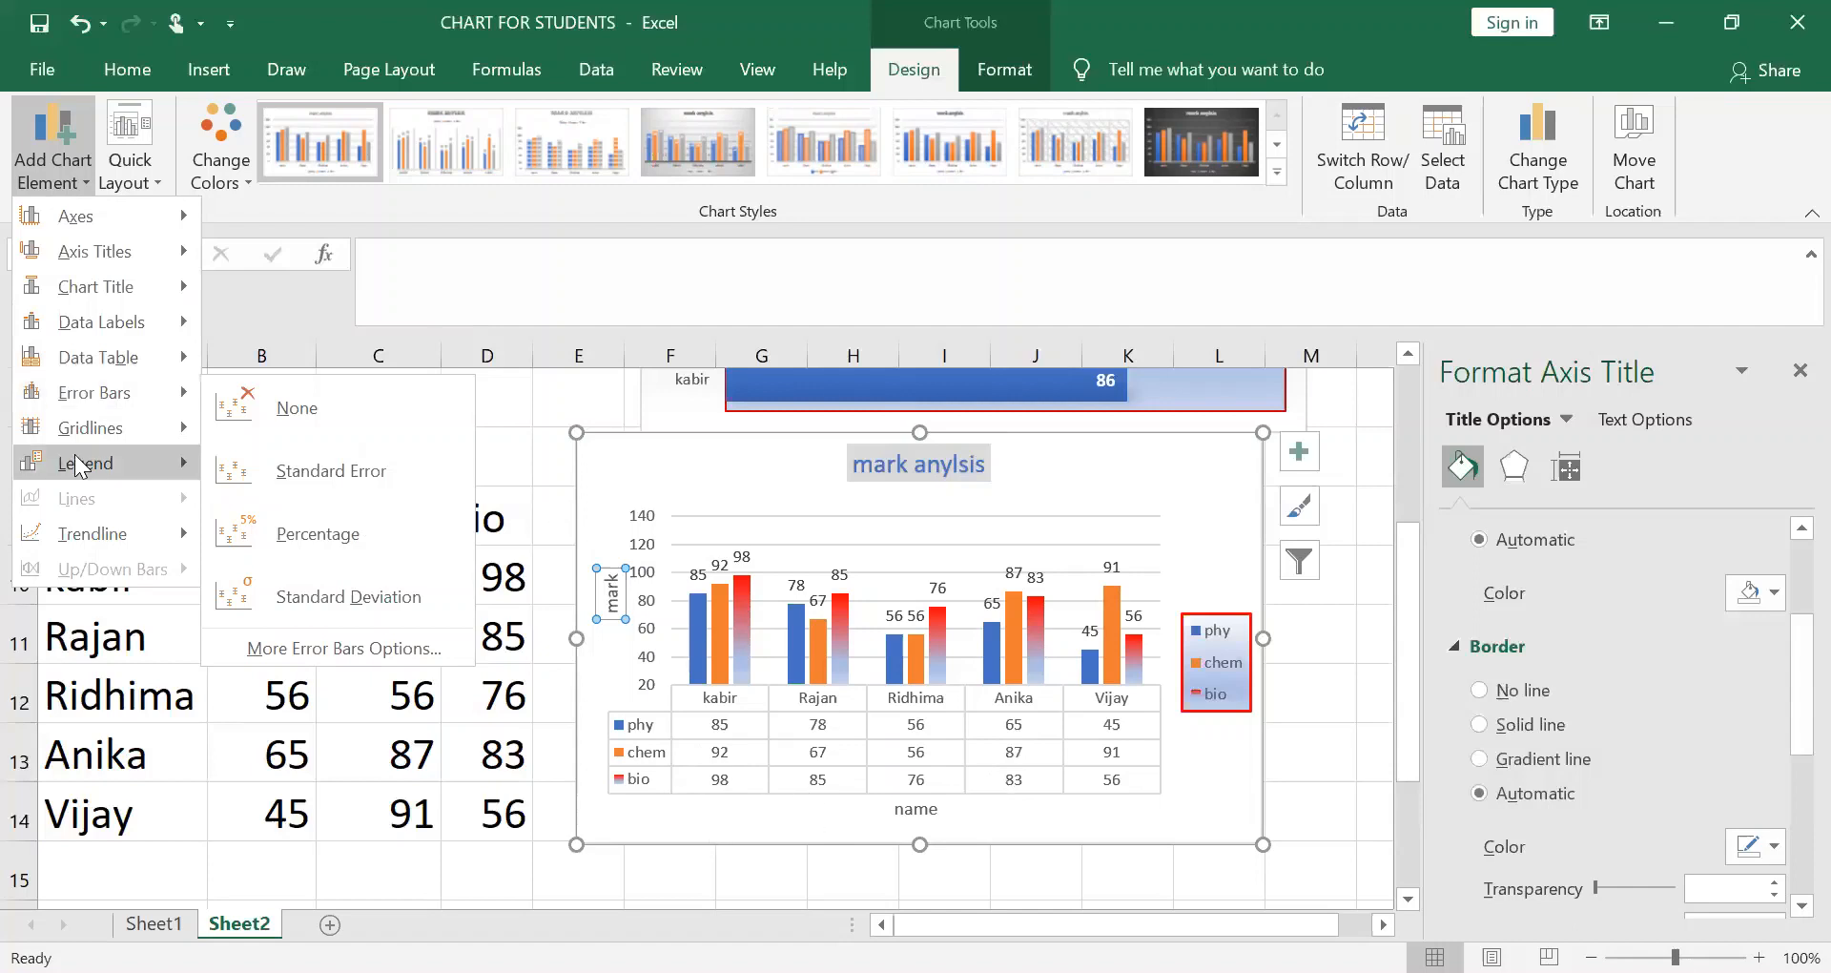
{"action": "mouse_move", "coordinate": [95, 429]}
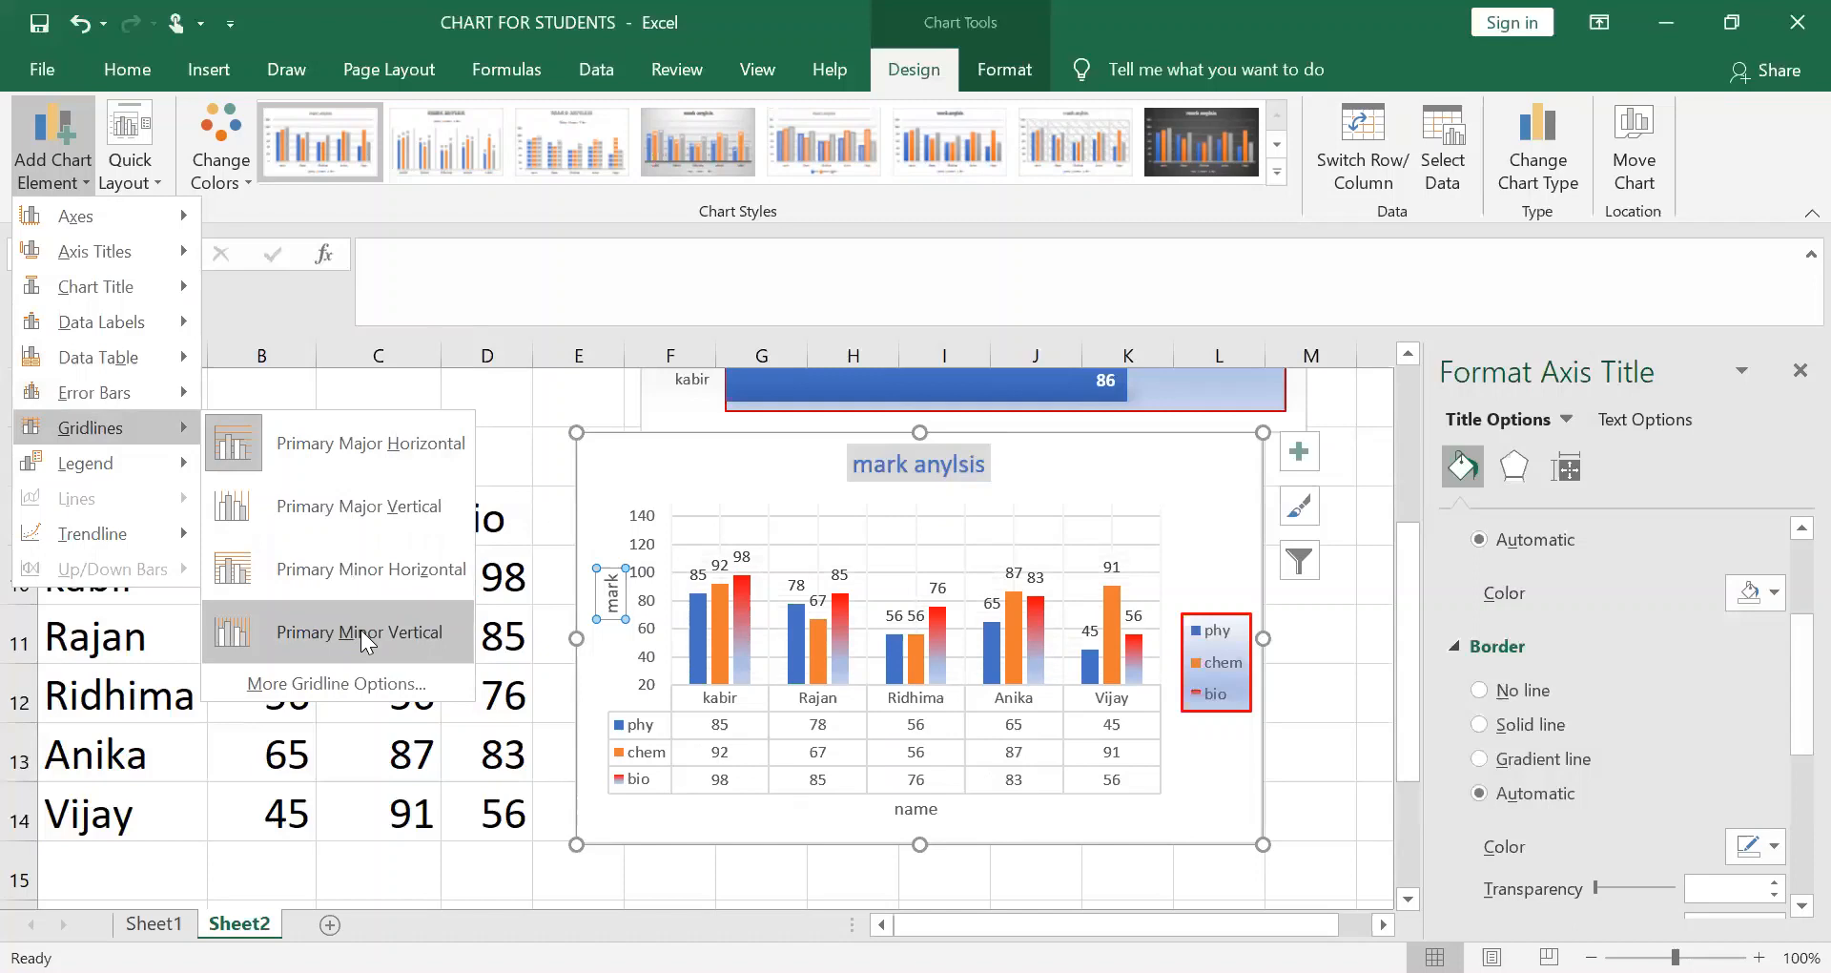
{"action": "left_click", "coordinate": [361, 468]}
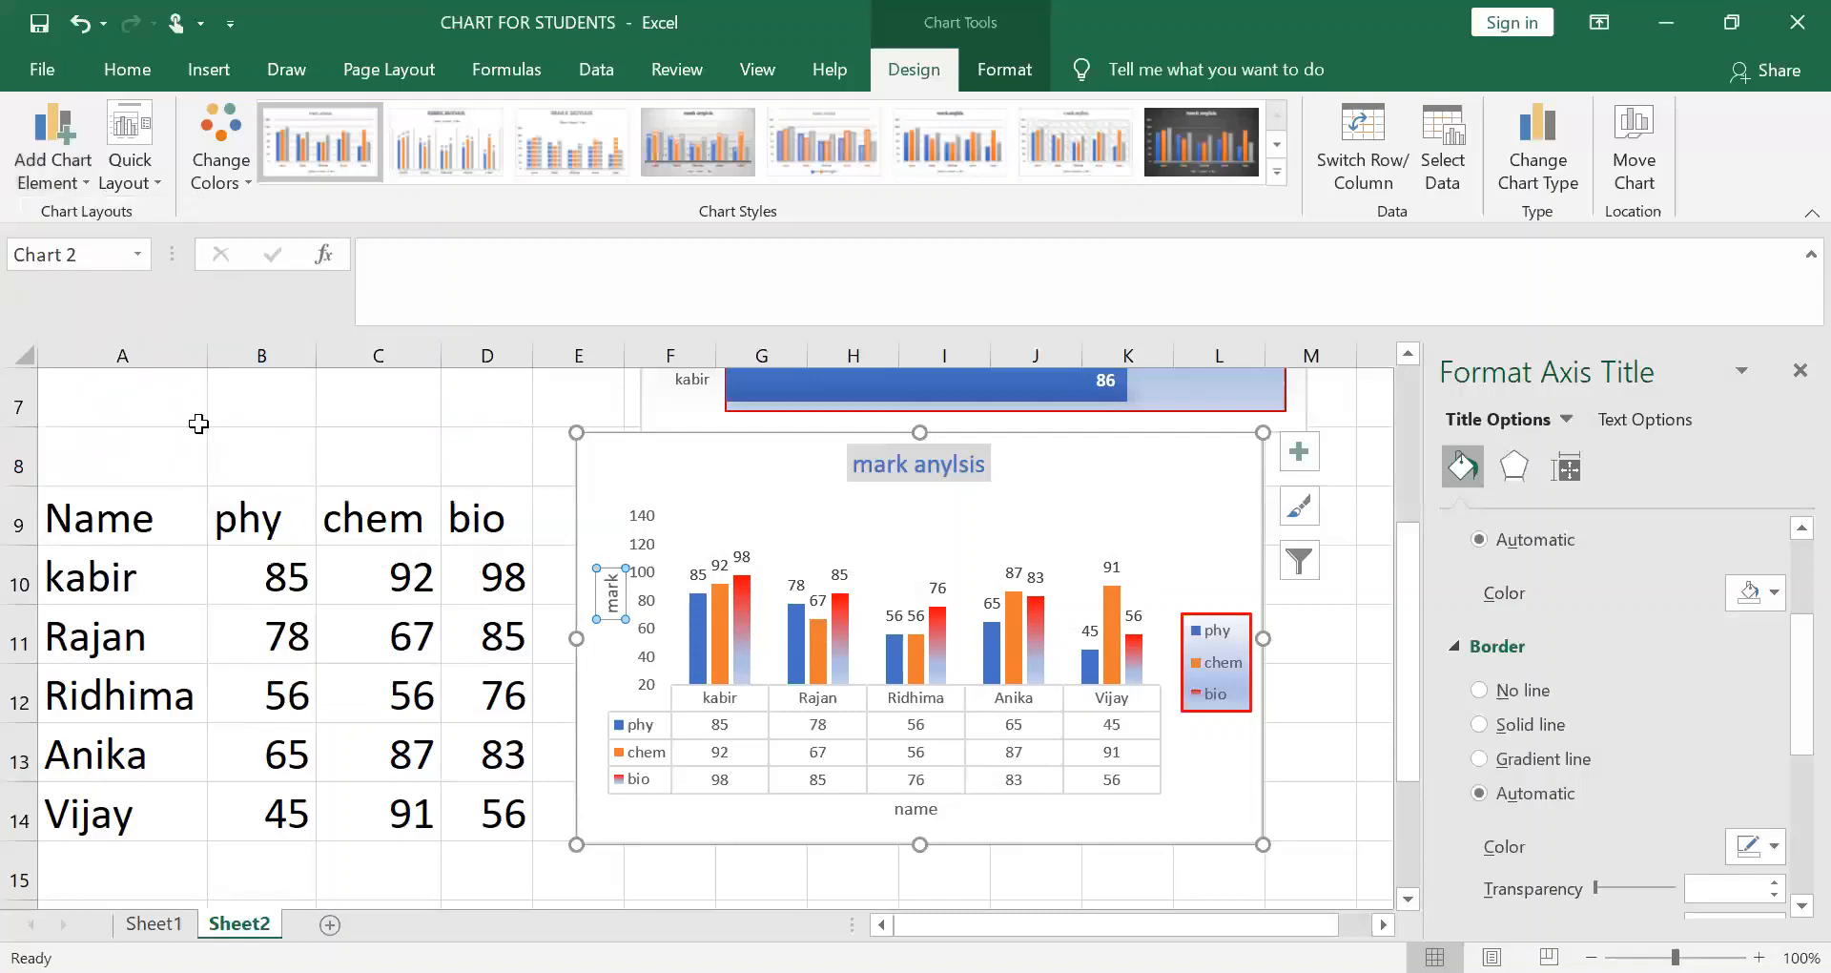
Try primary minor horizontal gridlines on the three-subject chart and remove them again
{"action": "left_click", "coordinate": [57, 157]}
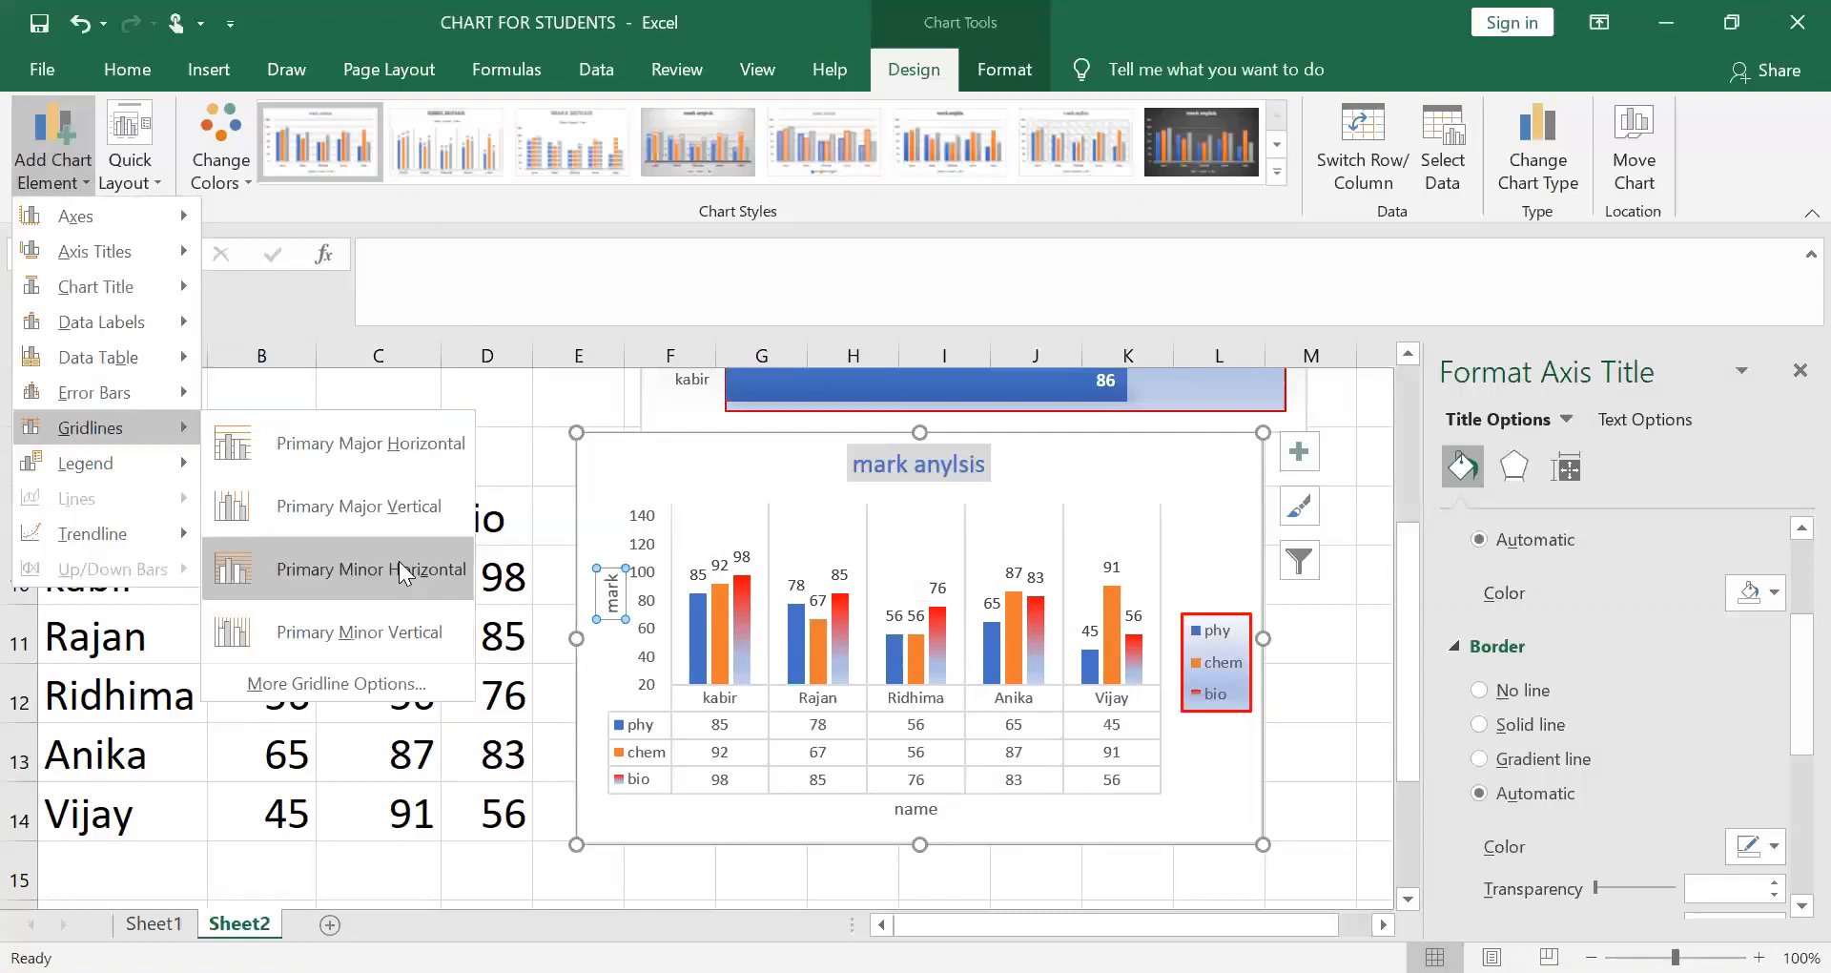
{"action": "left_click", "coordinate": [399, 561]}
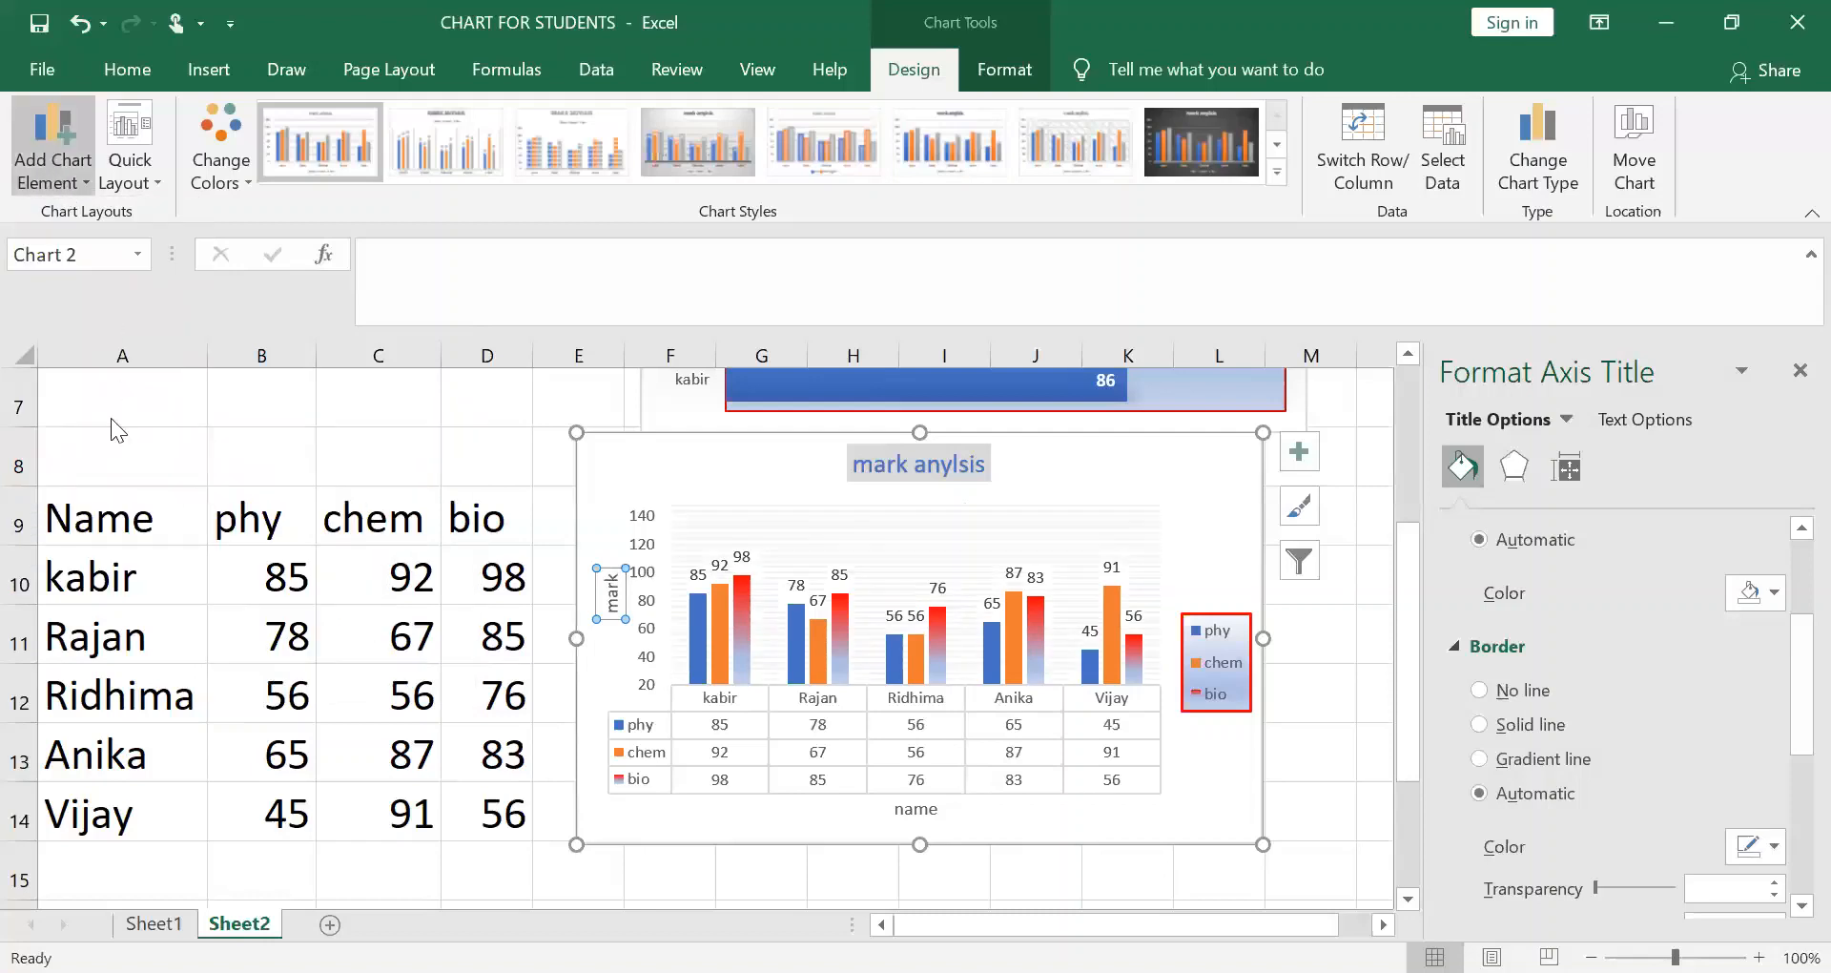
{"action": "left_click", "coordinate": [53, 144]}
{"action": "mouse_move", "coordinate": [90, 427]}
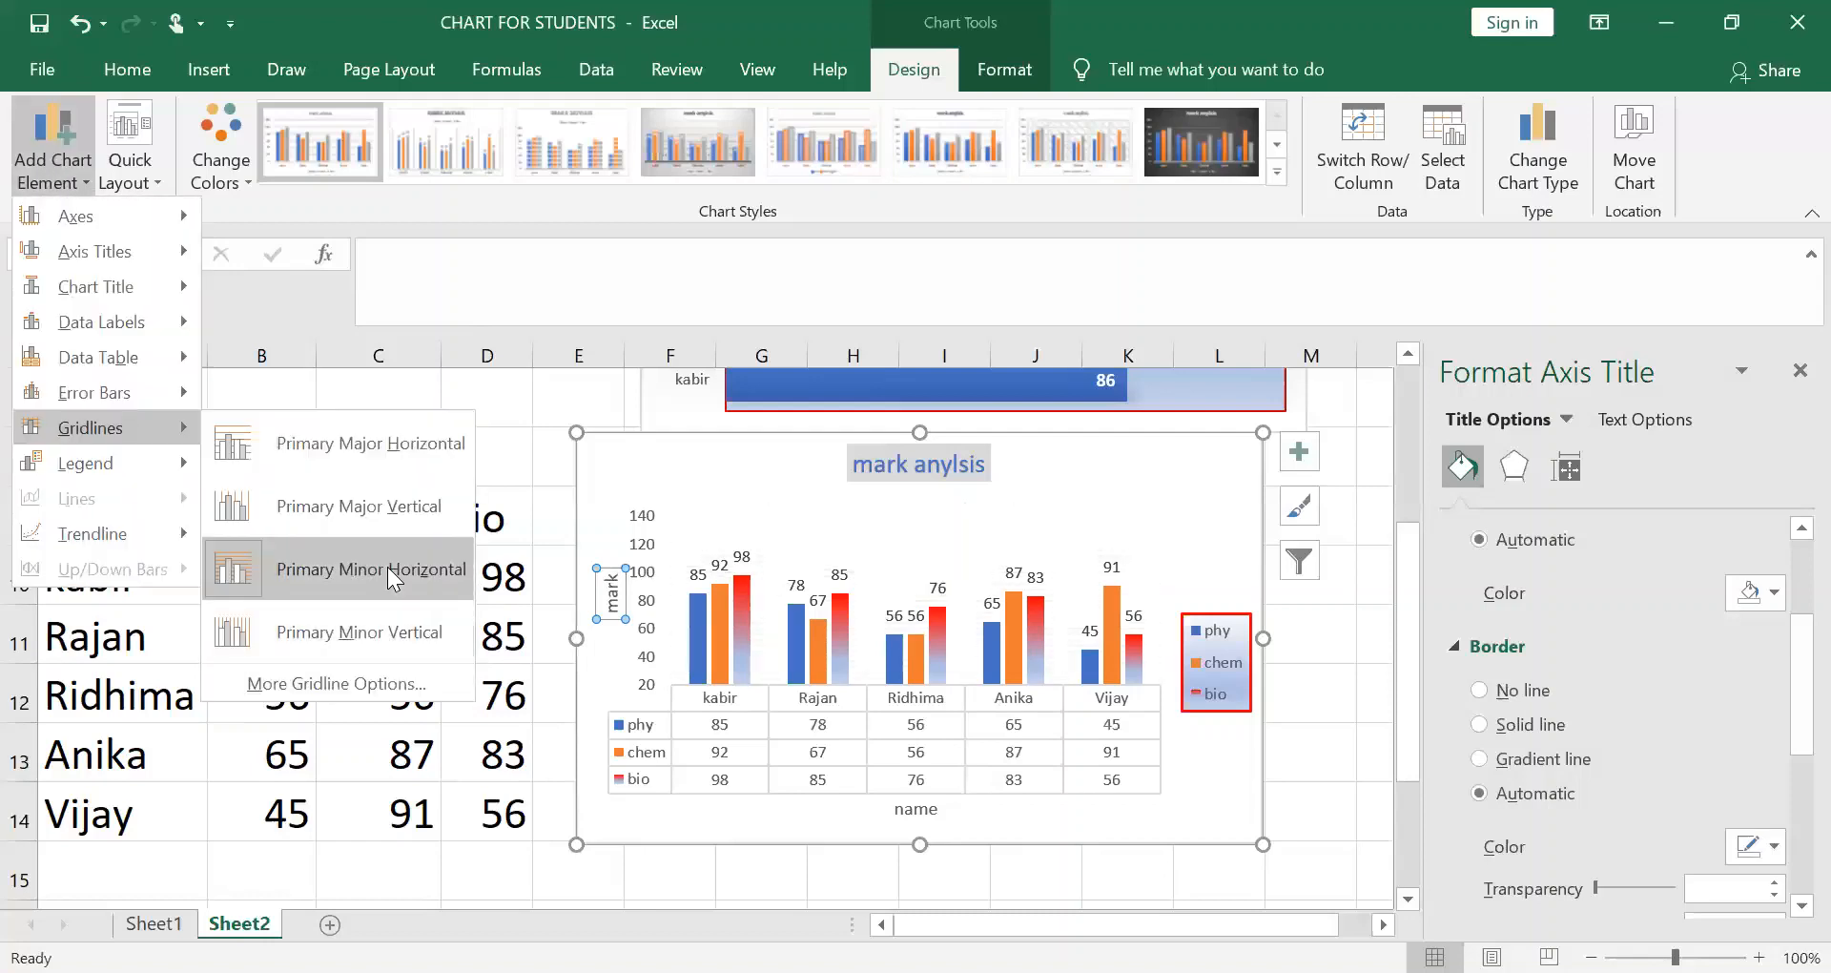
{"action": "left_click", "coordinate": [388, 566]}
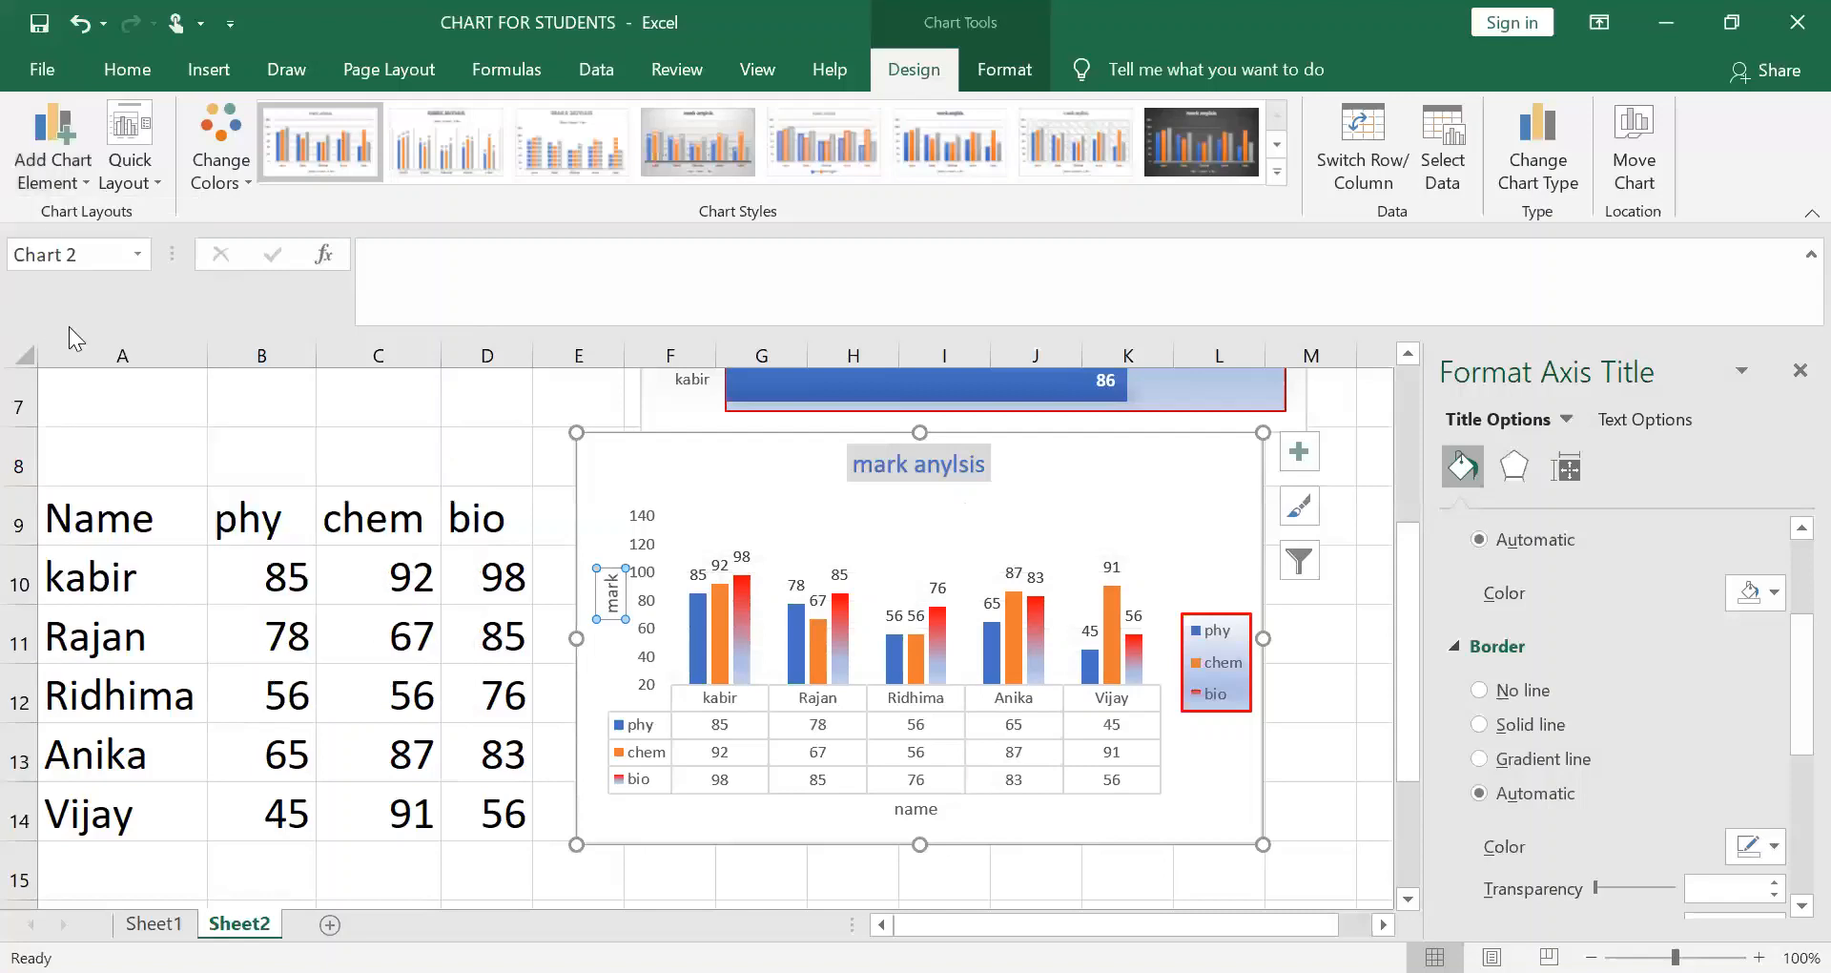
{"action": "left_click", "coordinate": [76, 164]}
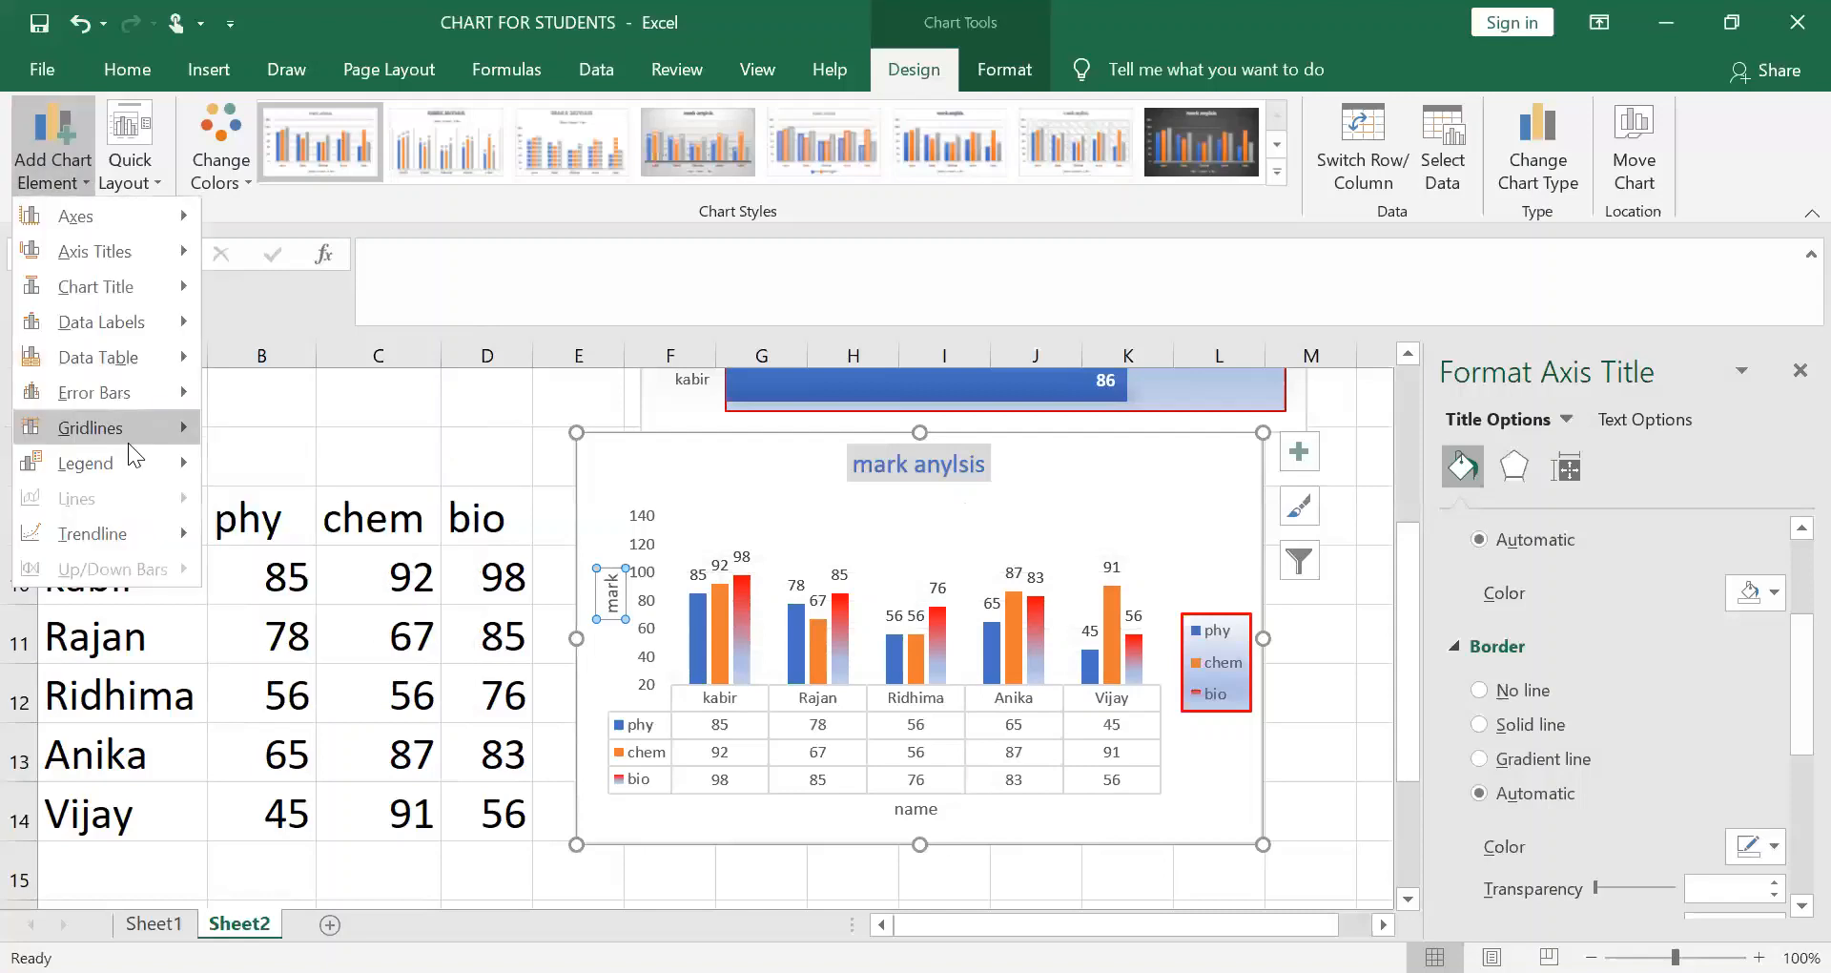
{"action": "mouse_move", "coordinate": [131, 473]}
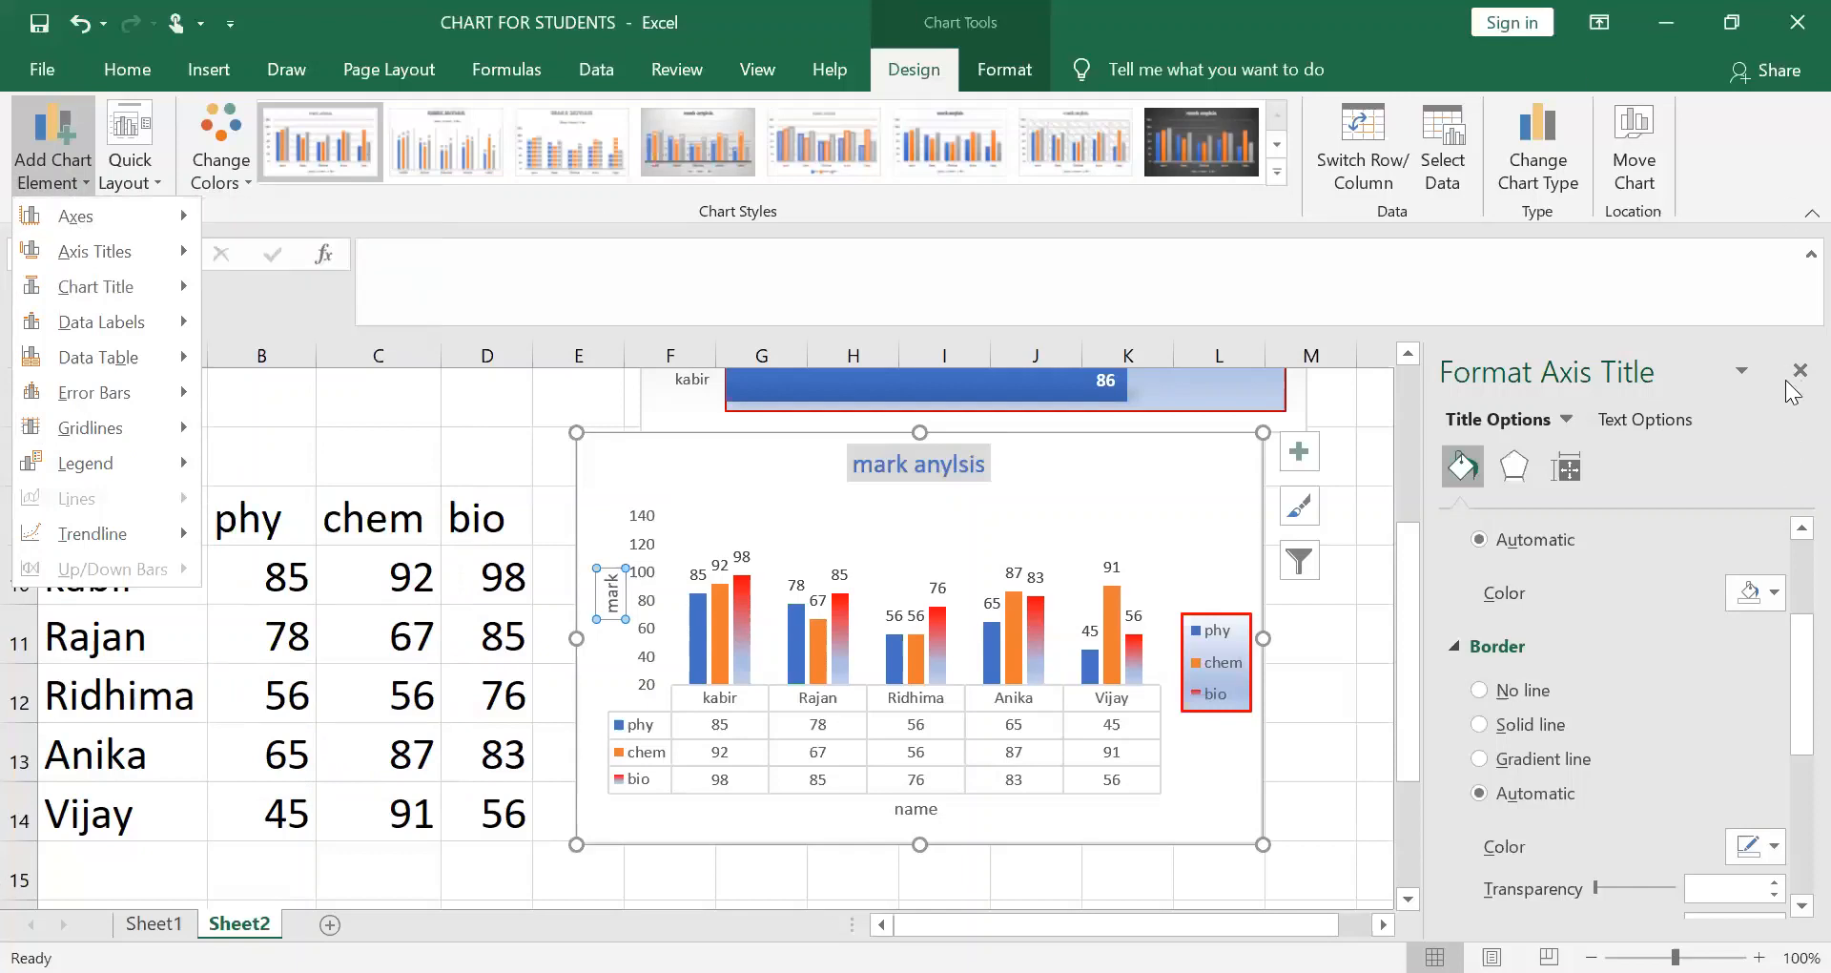
{"action": "left_click", "coordinate": [1533, 439]}
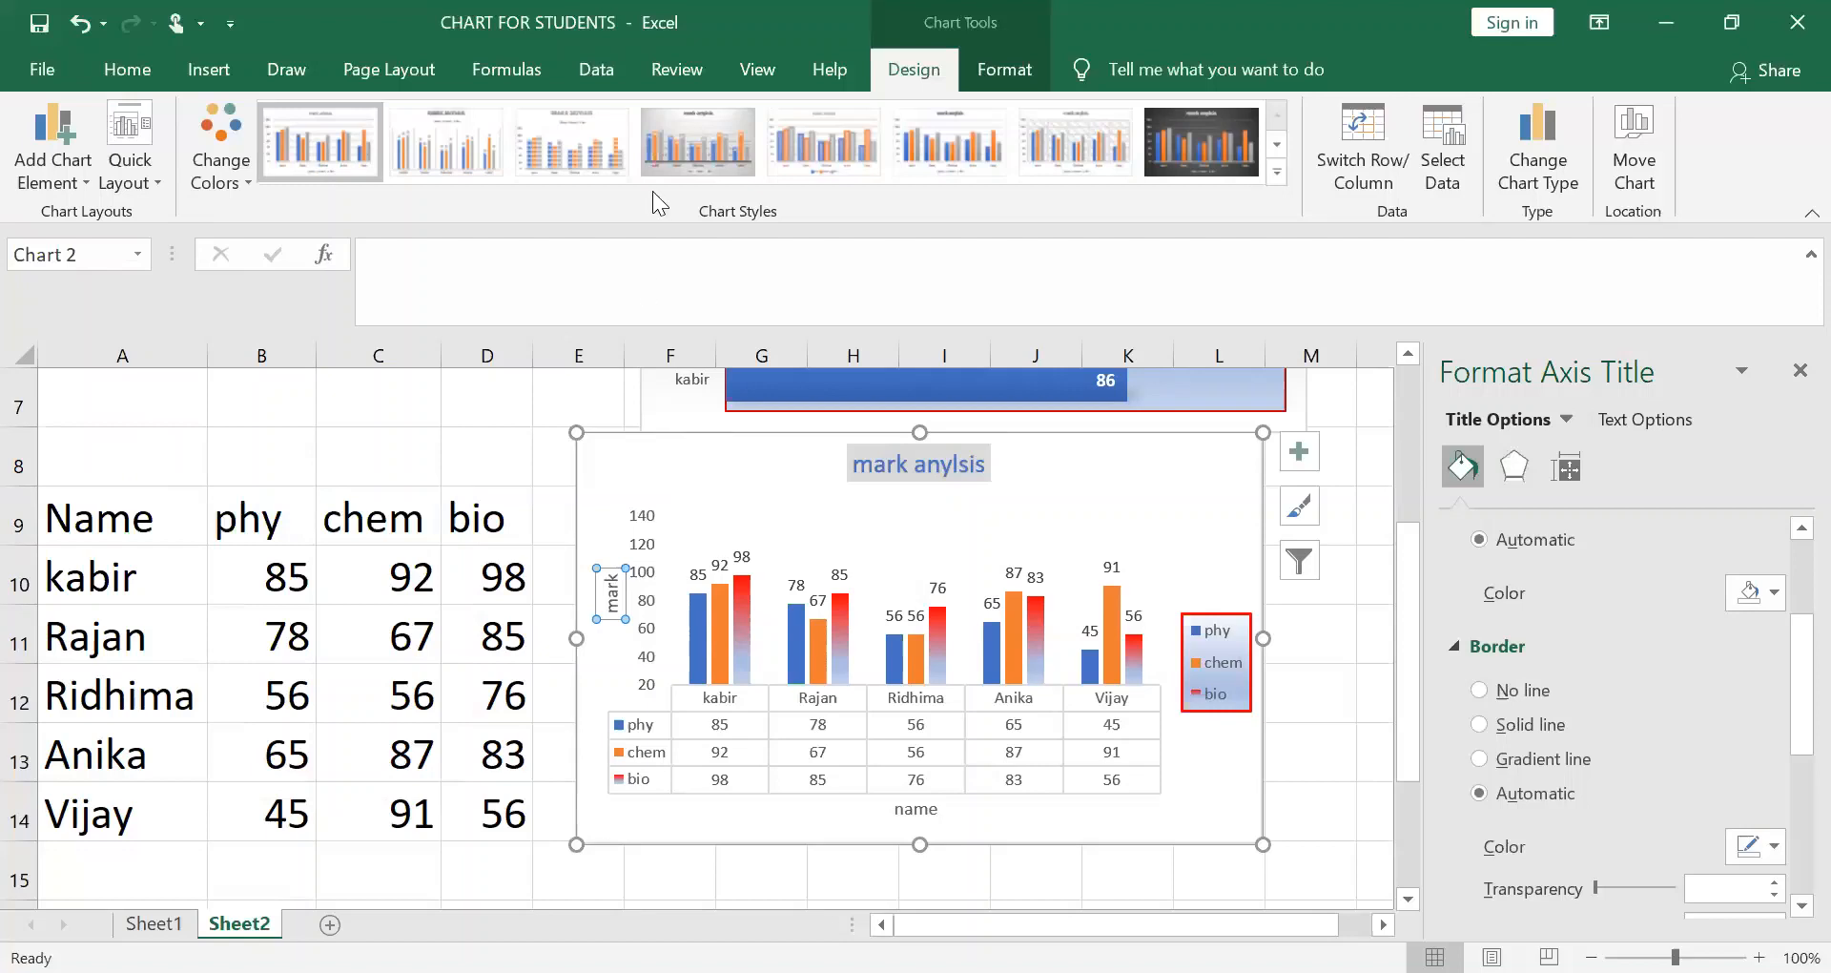
{"action": "left_click", "coordinate": [185, 67]}
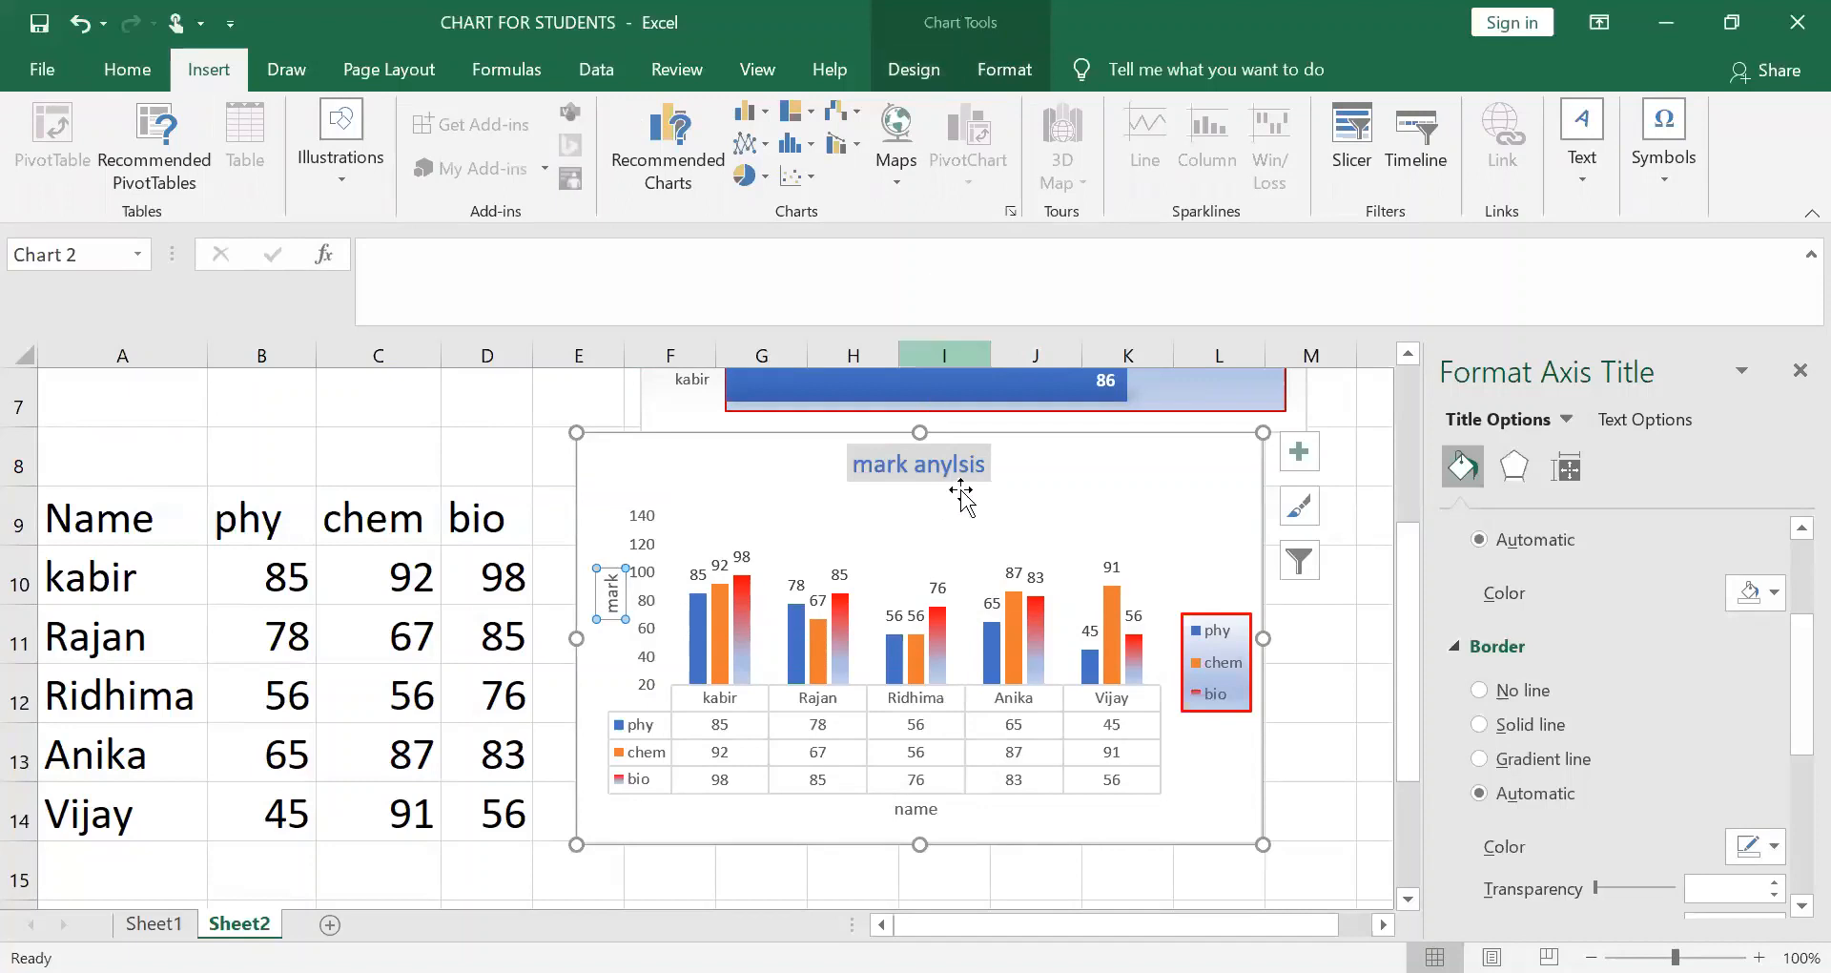
{"action": "left_click", "coordinate": [915, 72]}
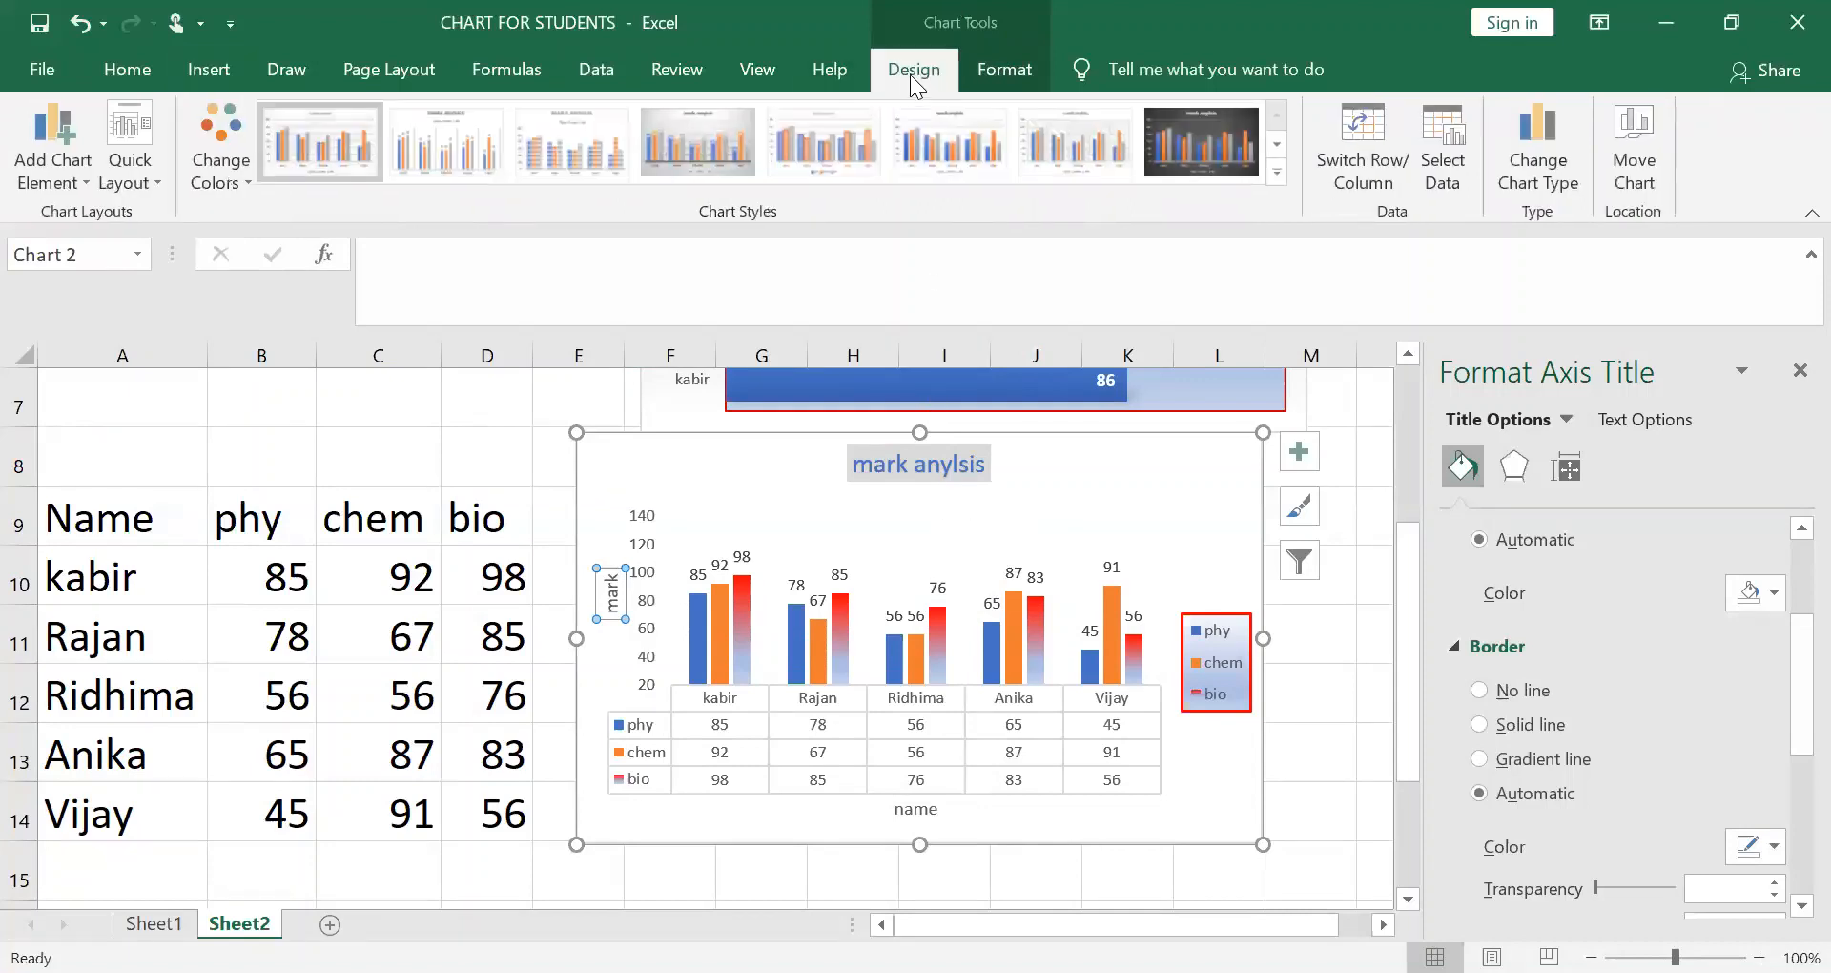
{"action": "left_click", "coordinate": [69, 181]}
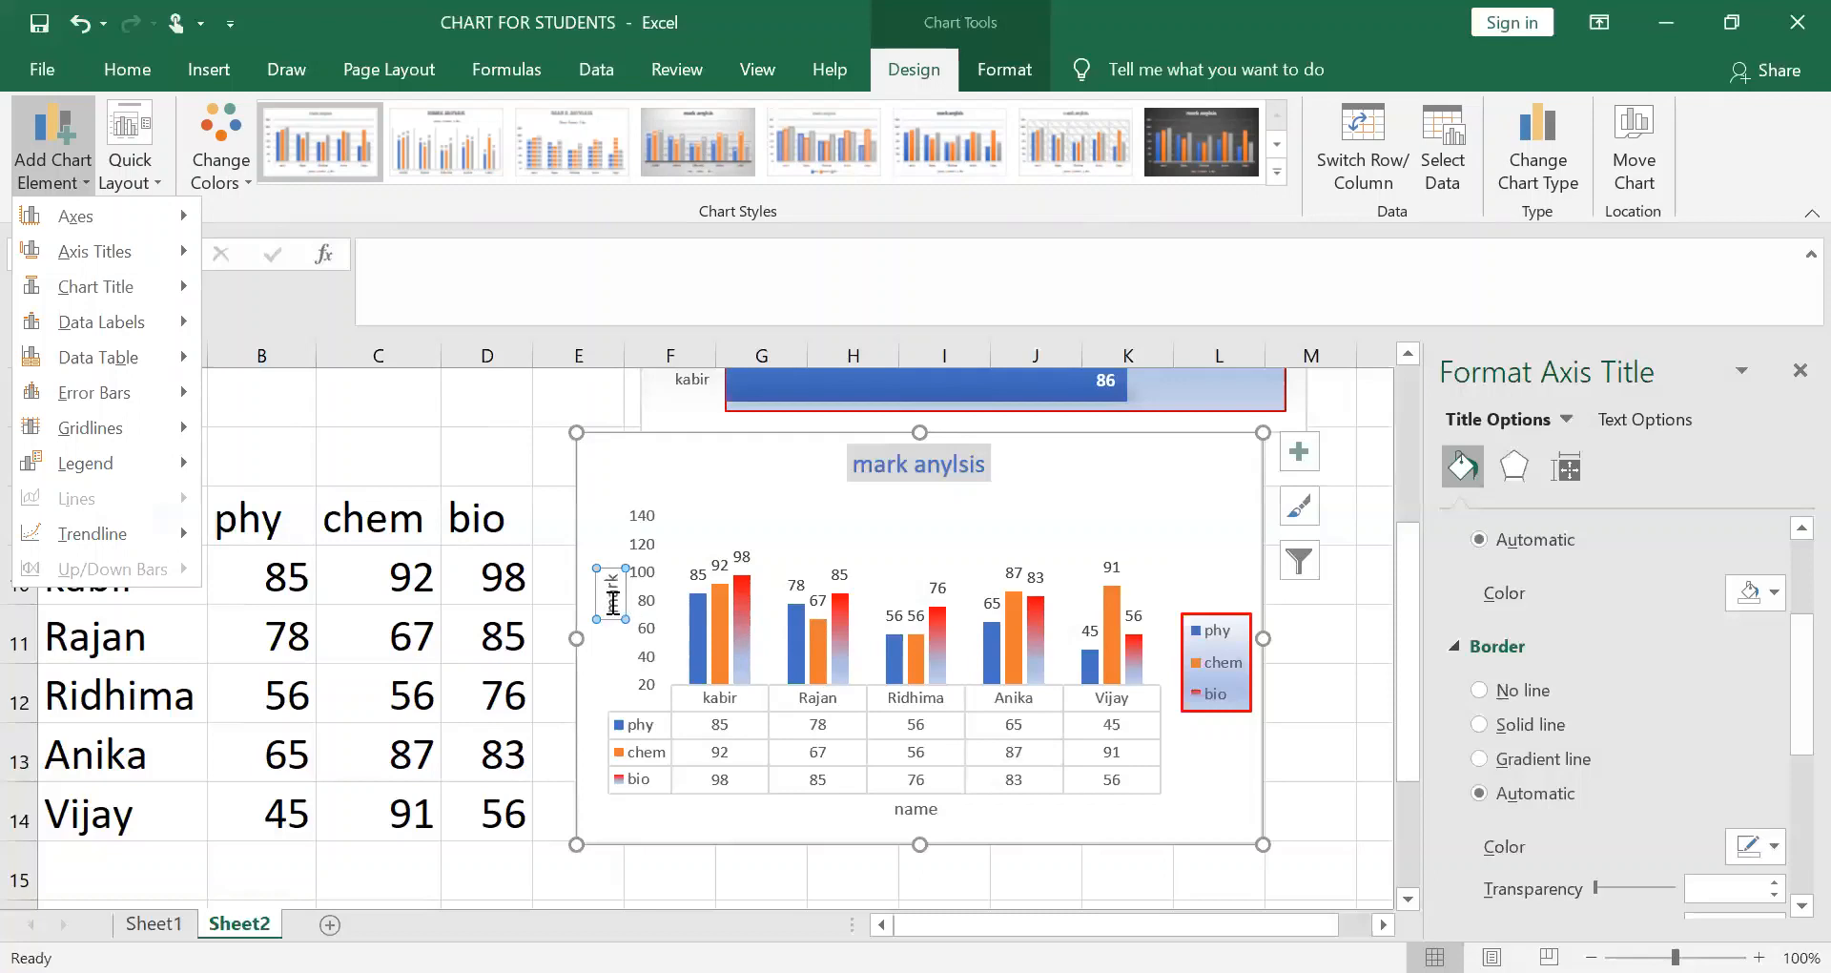
Examine the formatting options for the three-subject chart's vertical axis title, data table and legend
{"action": "right_click", "coordinate": [612, 601]}
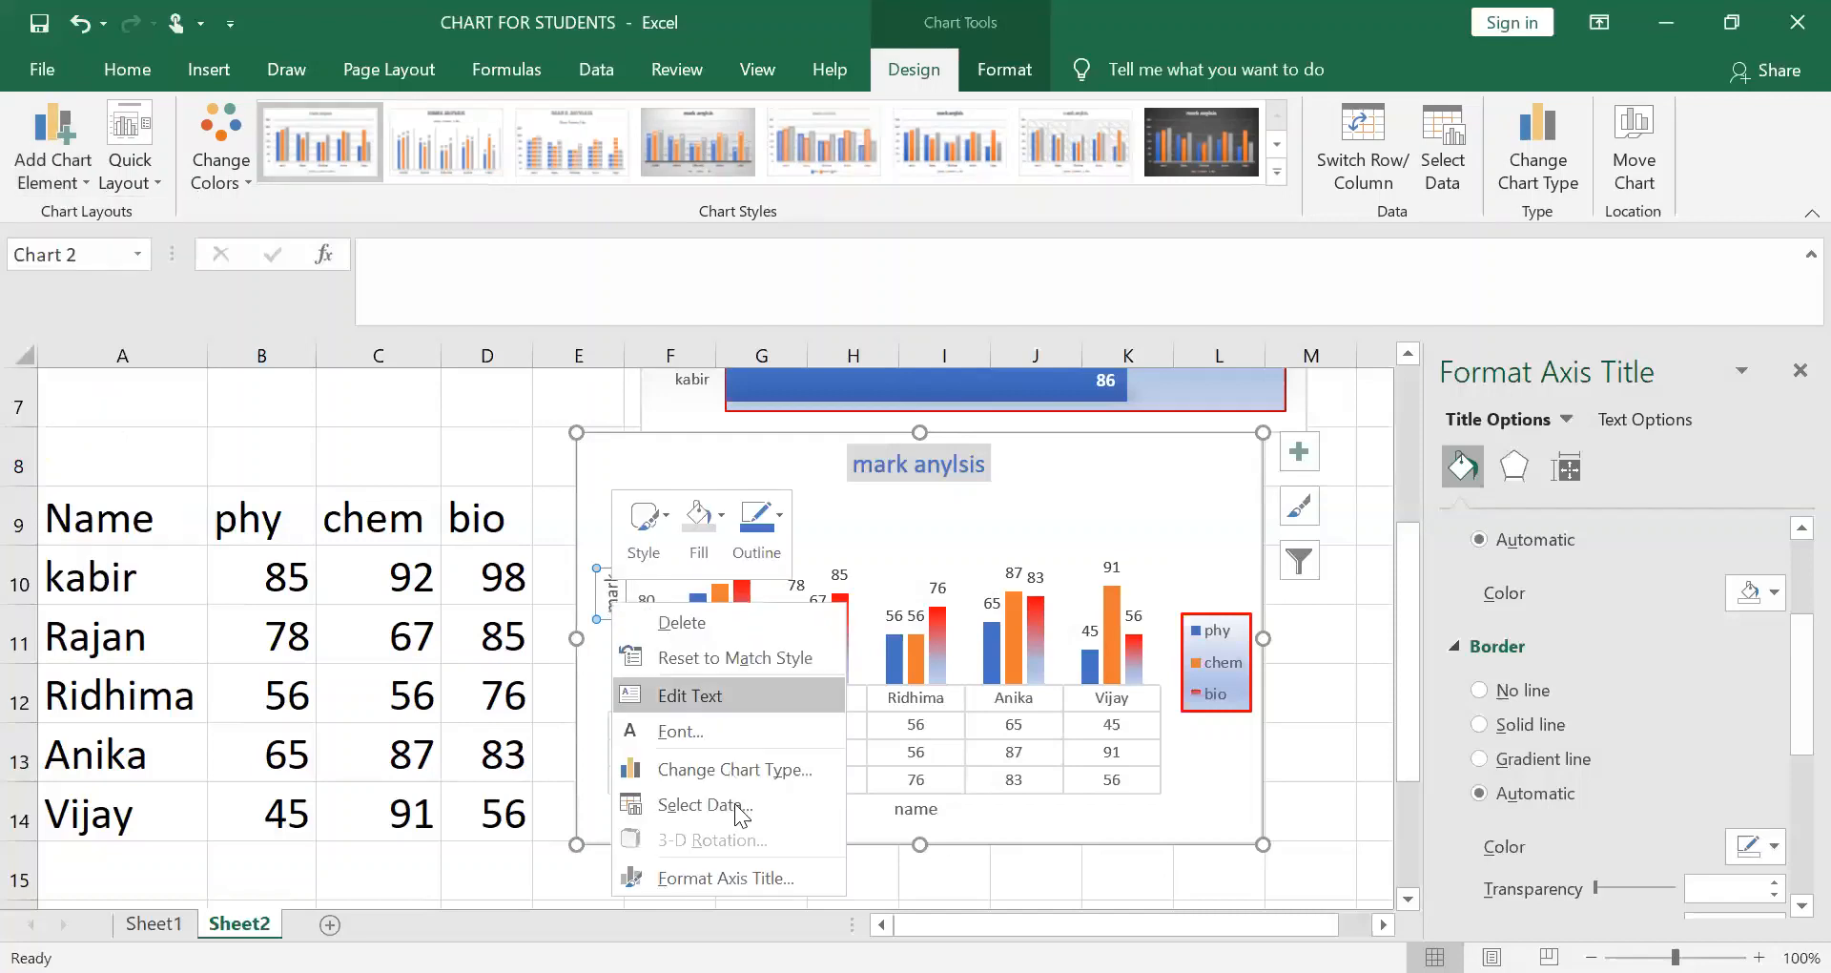
{"action": "left_click", "coordinate": [752, 877]}
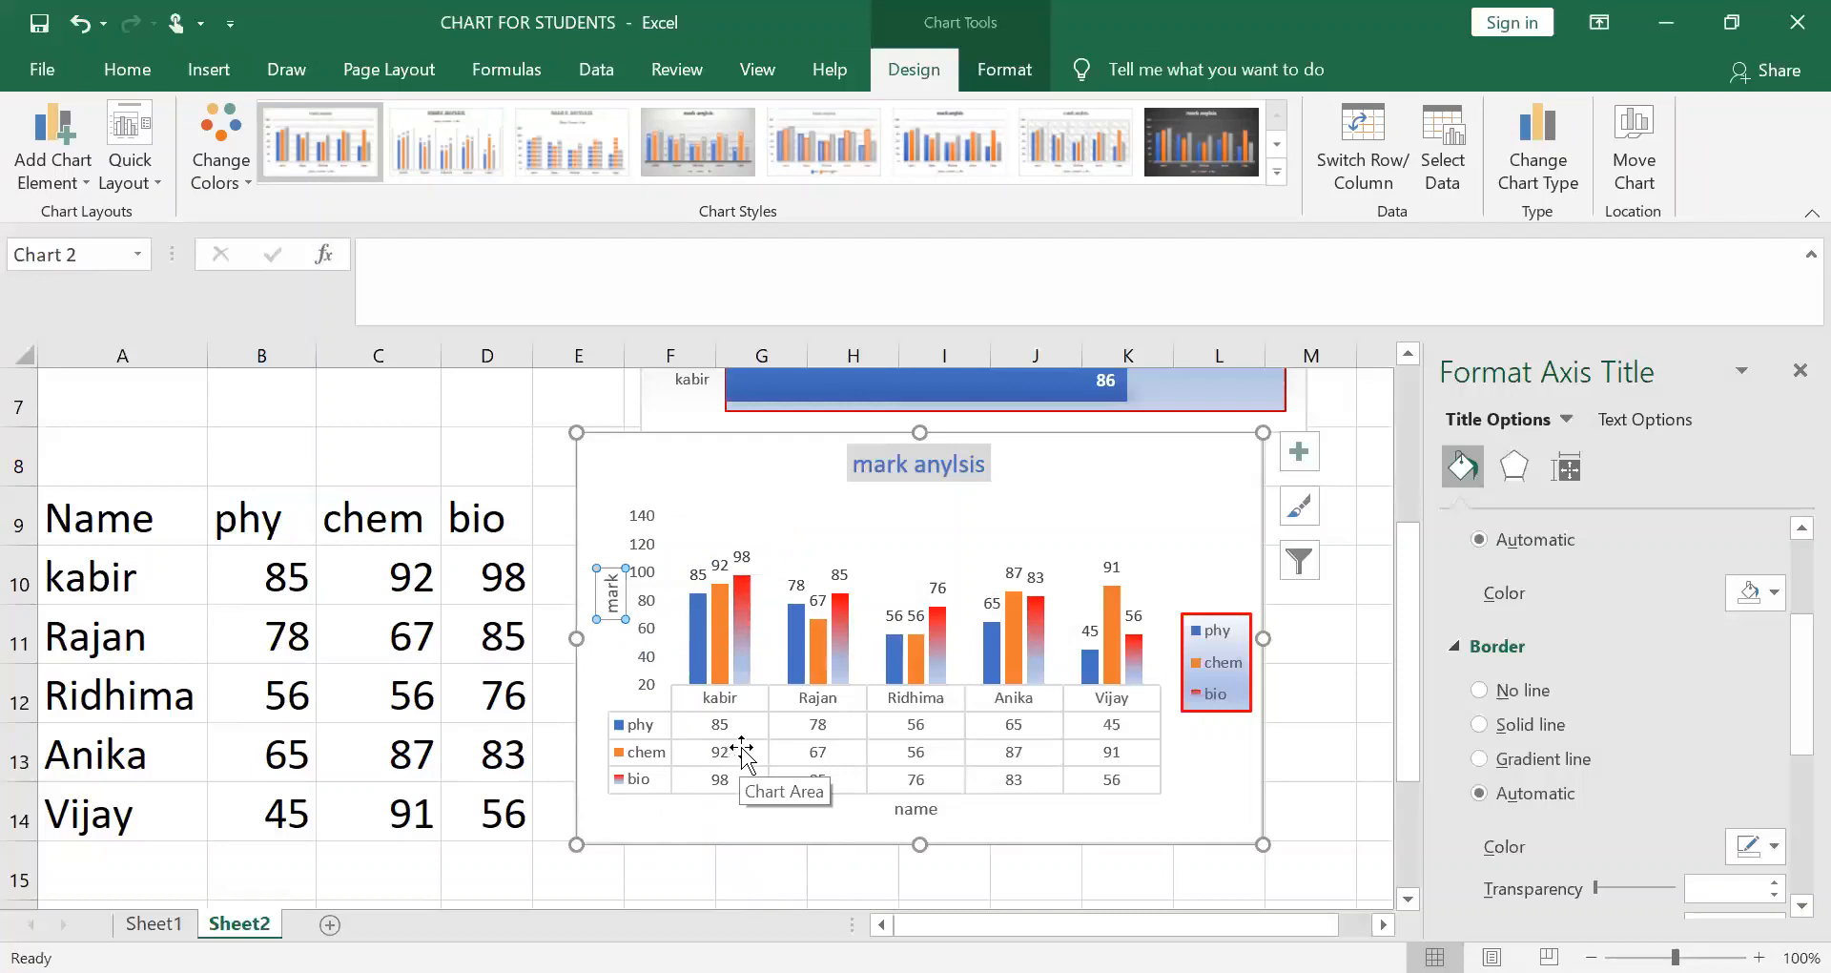
{"action": "right_click", "coordinate": [741, 749]}
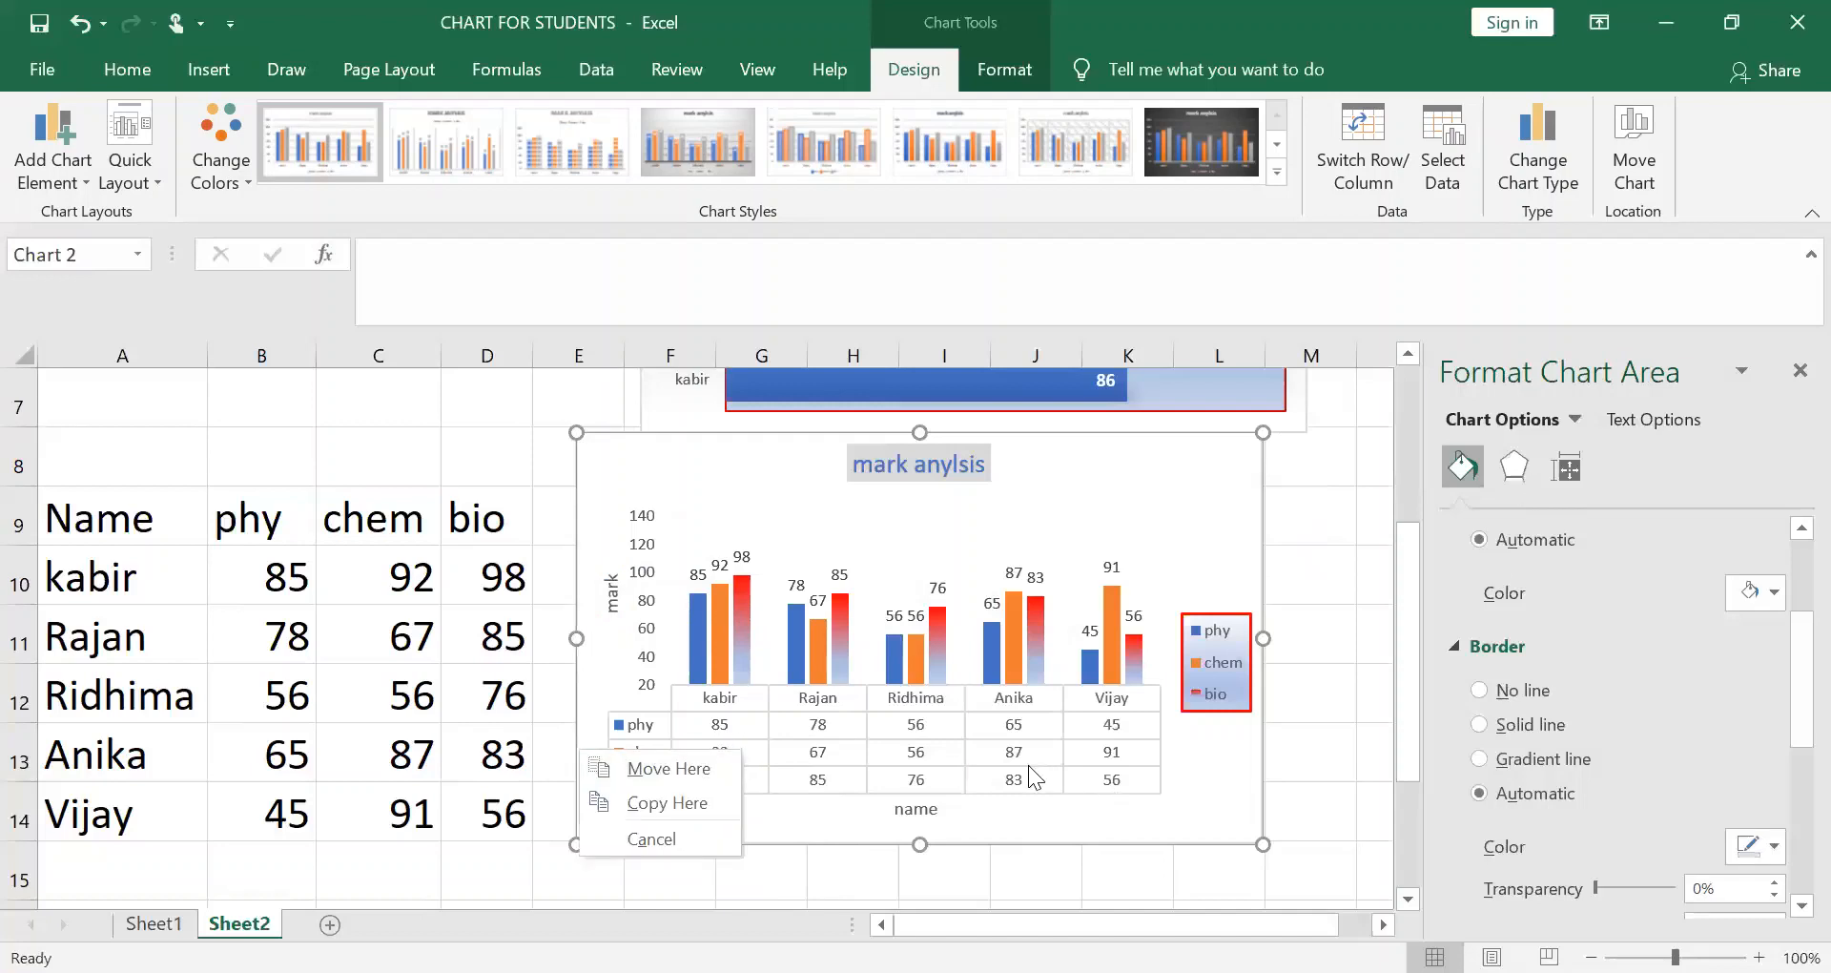
{"action": "left_click", "coordinate": [902, 731]}
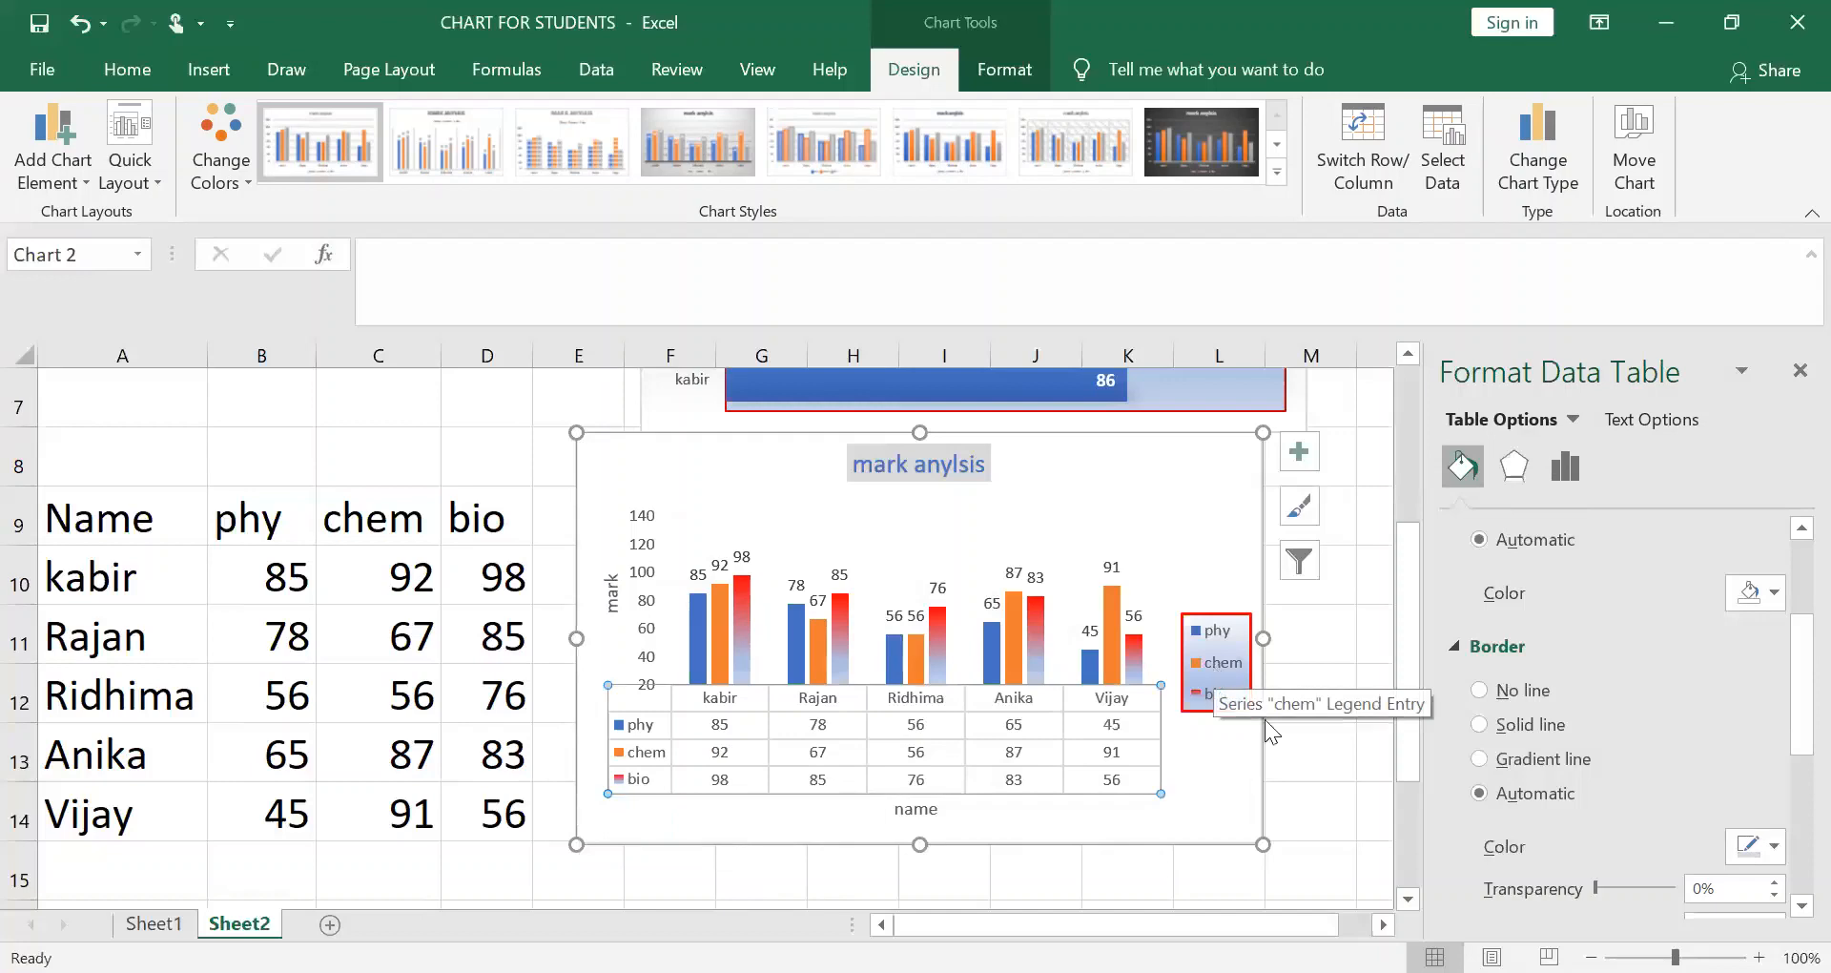
{"action": "right_click", "coordinate": [1213, 663]}
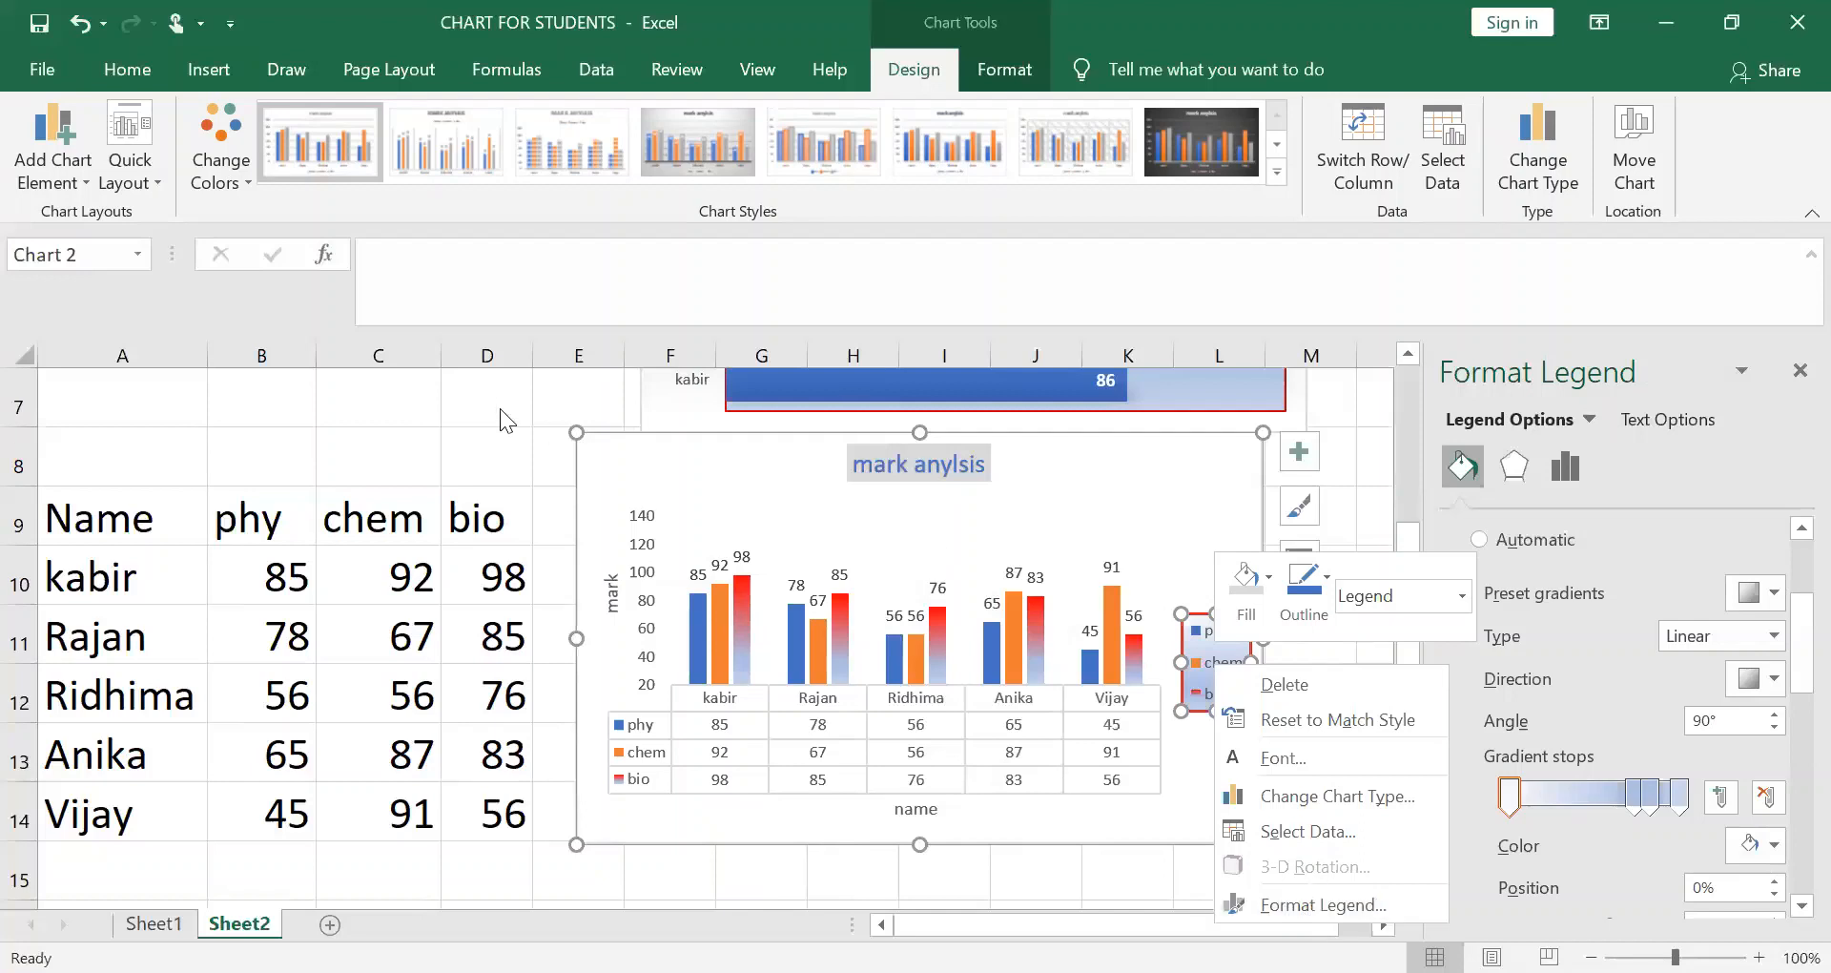
{"action": "left_click", "coordinate": [1788, 808]}
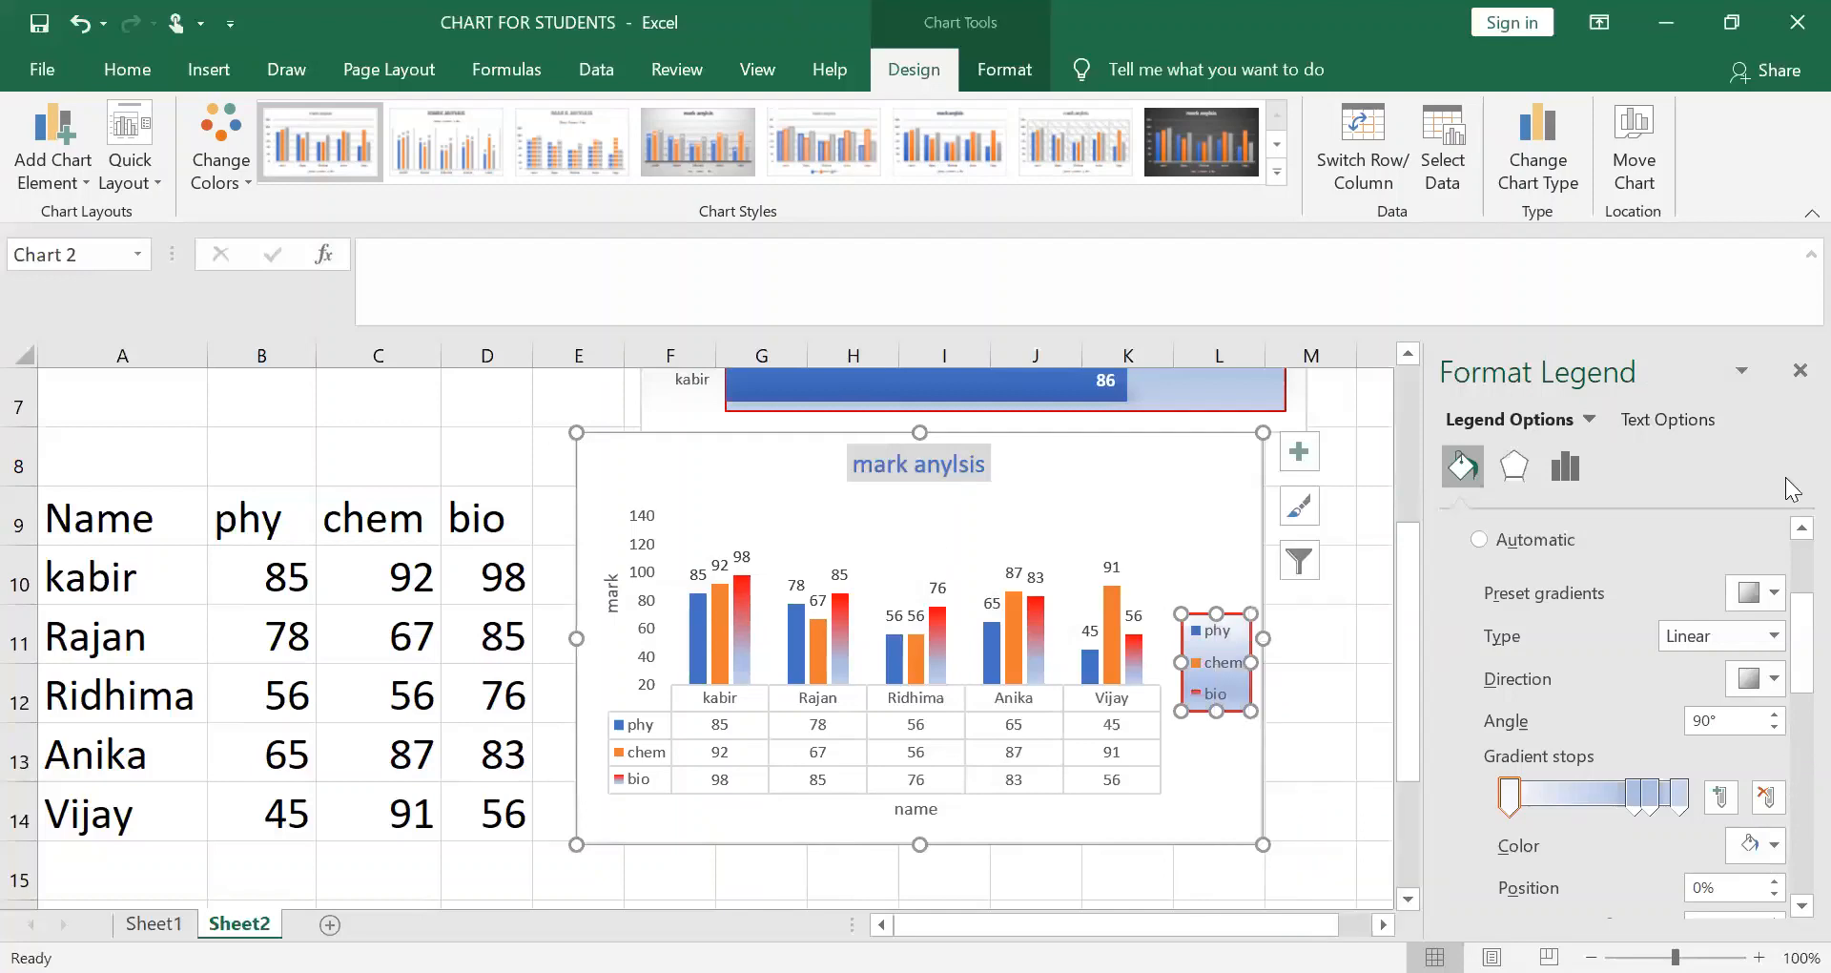